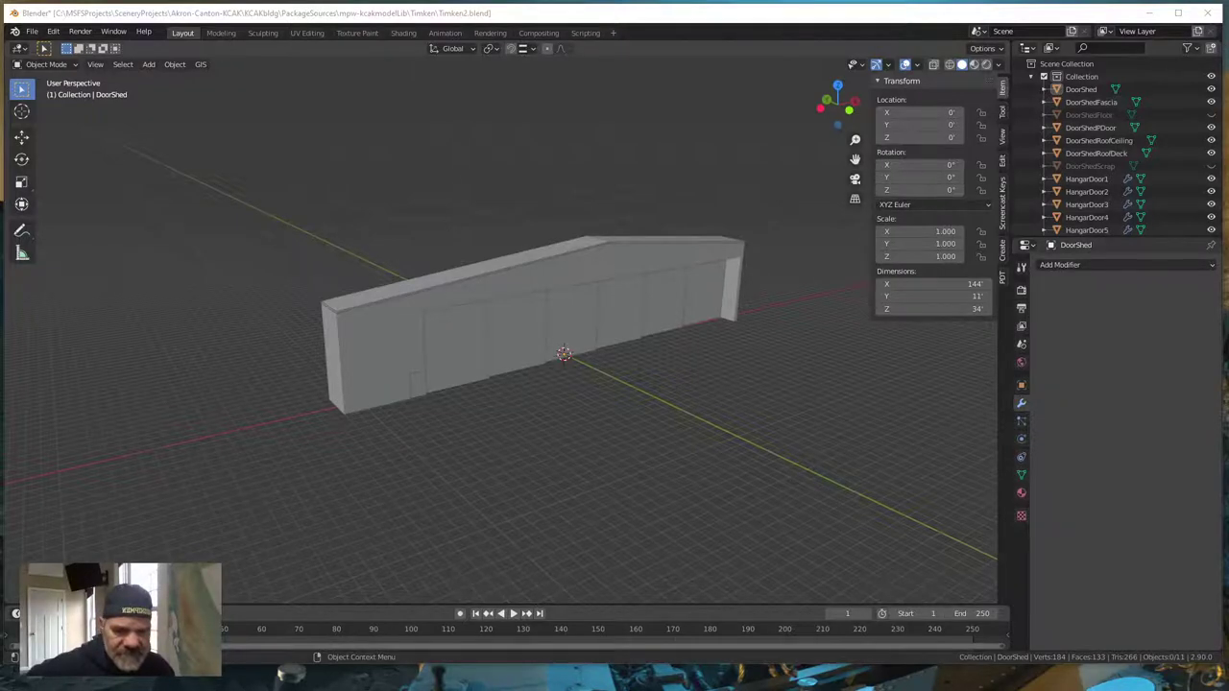
- Switch to Google Earth Pro and orbit in close on the Akron-Canton arched-roof hangar
{"action": "key", "text": "alt+Tab"}
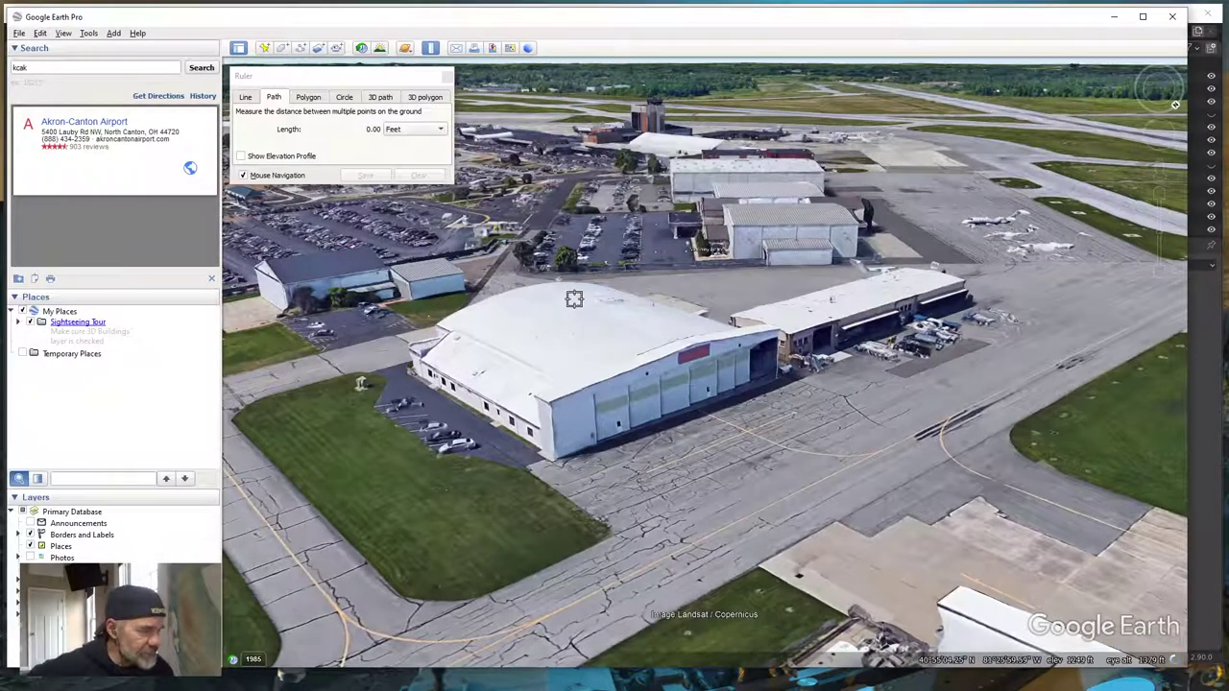
{"action": "middle_click_drag", "start_coordinate": [490, 468], "coordinate": [584, 407]}
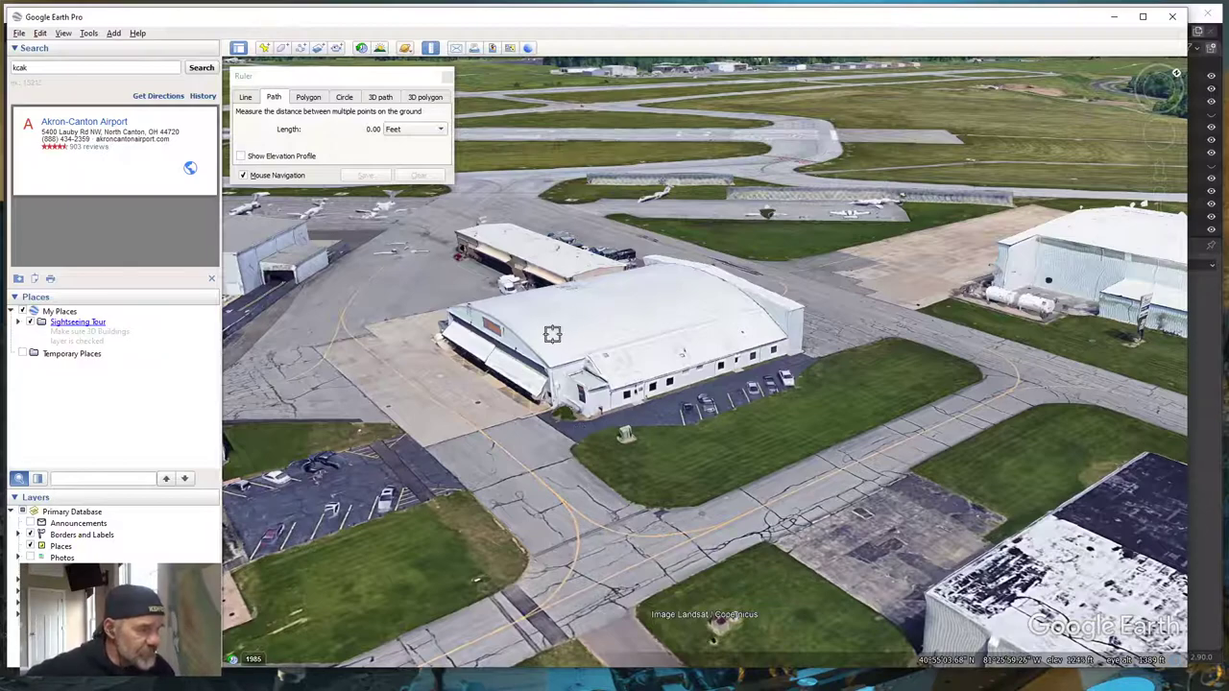
{"action": "scroll", "coordinate": [537, 446], "scroll_direction": "up", "scroll_amount": 2}
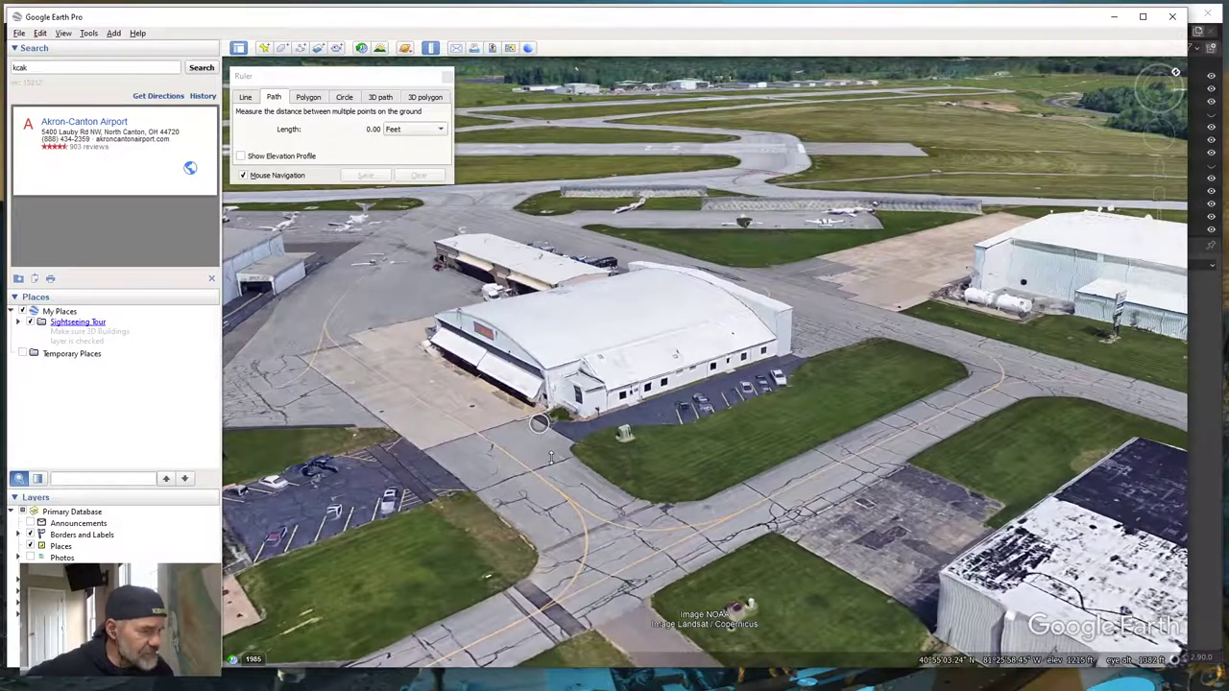
{"action": "scroll", "coordinate": [540, 439], "scroll_direction": "up", "scroll_amount": 2}
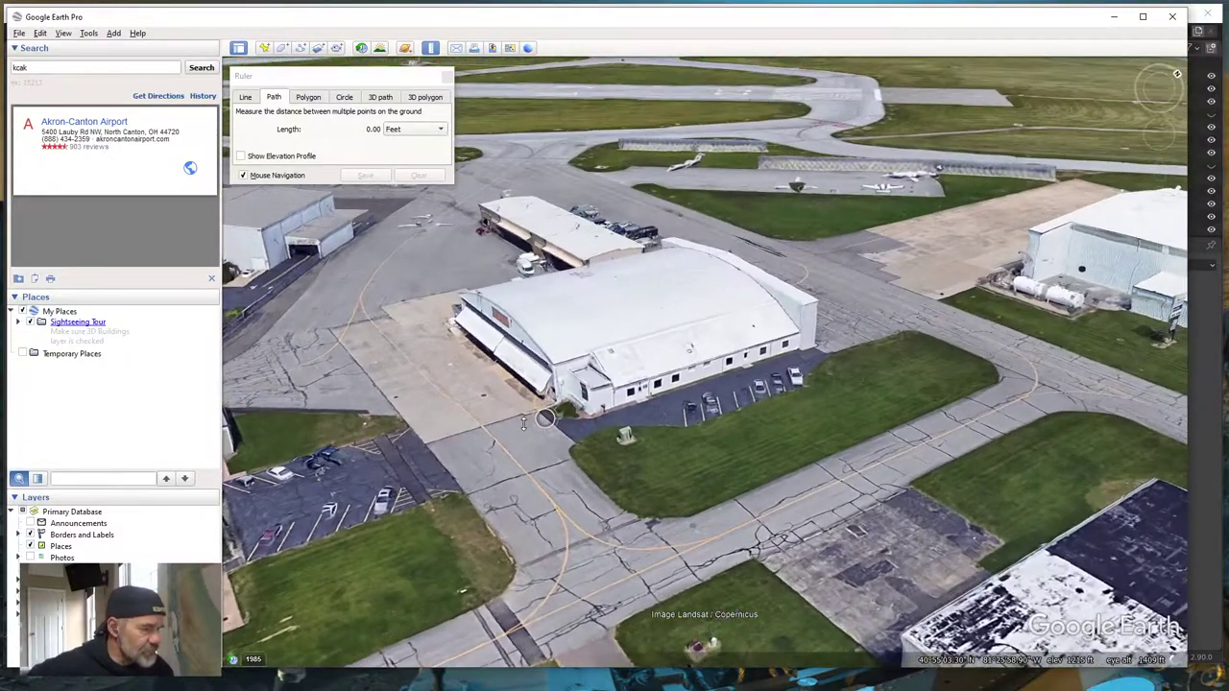
{"action": "scroll", "coordinate": [746, 468], "scroll_direction": "up", "scroll_amount": 2}
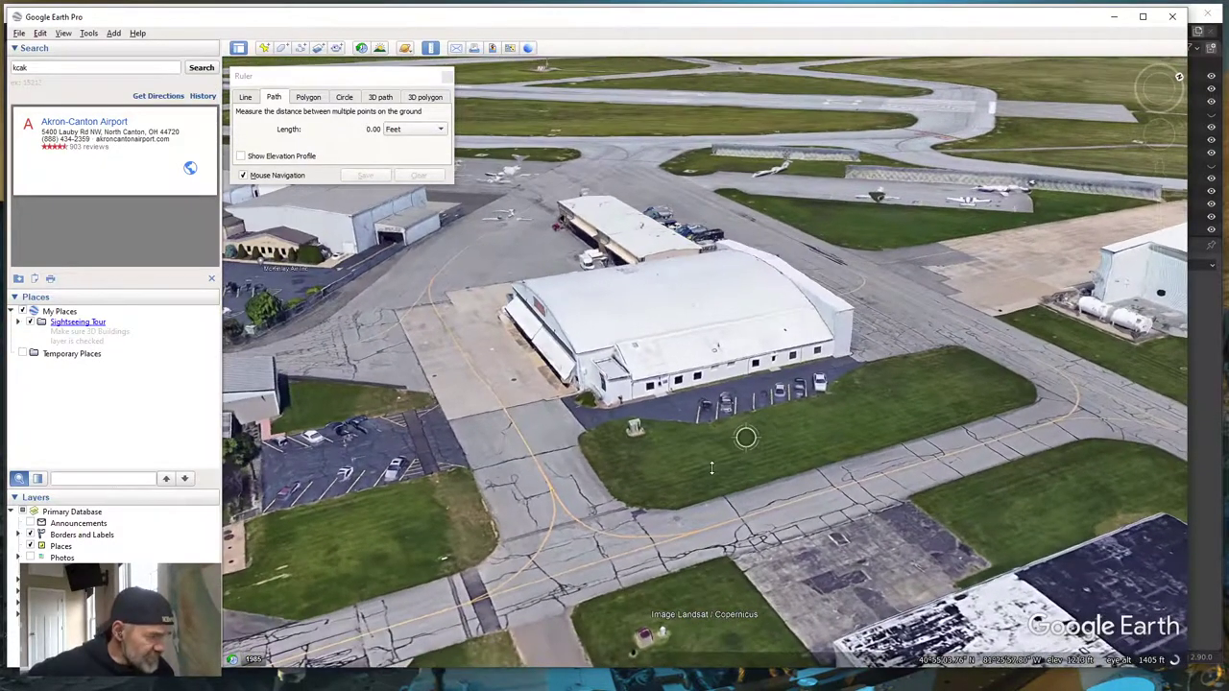
{"action": "scroll", "coordinate": [636, 449], "scroll_direction": "up", "scroll_amount": 1}
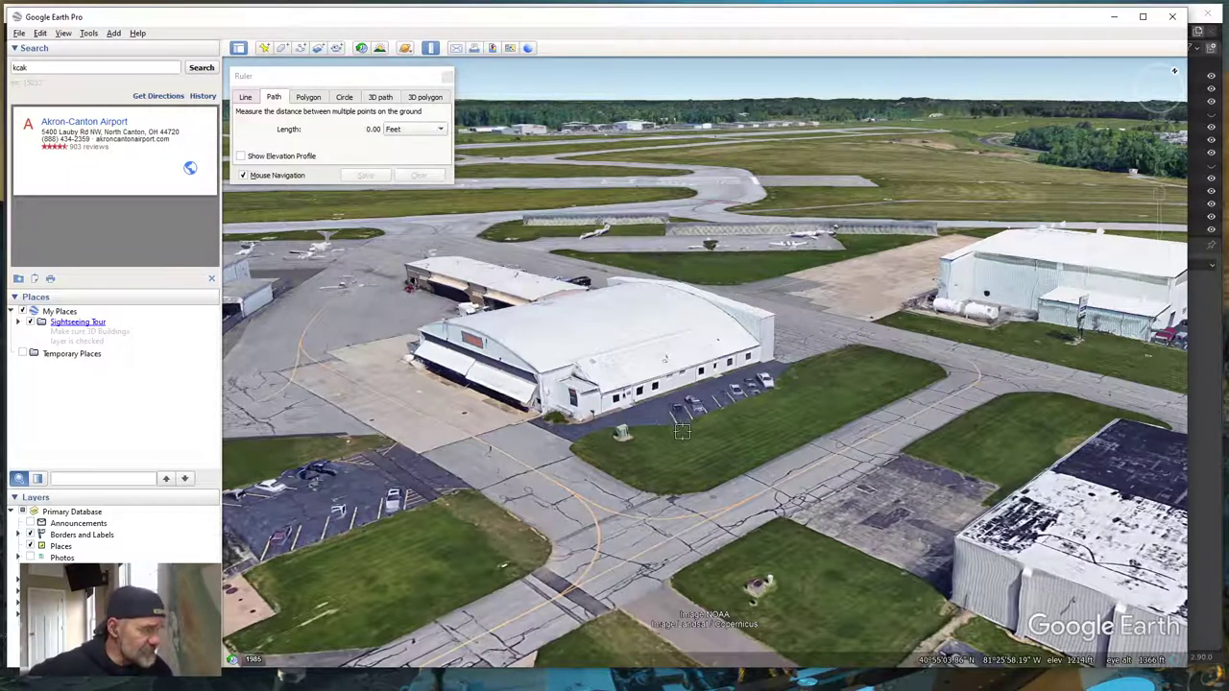
{"action": "scroll", "coordinate": [650, 432], "scroll_direction": "up", "scroll_amount": 1}
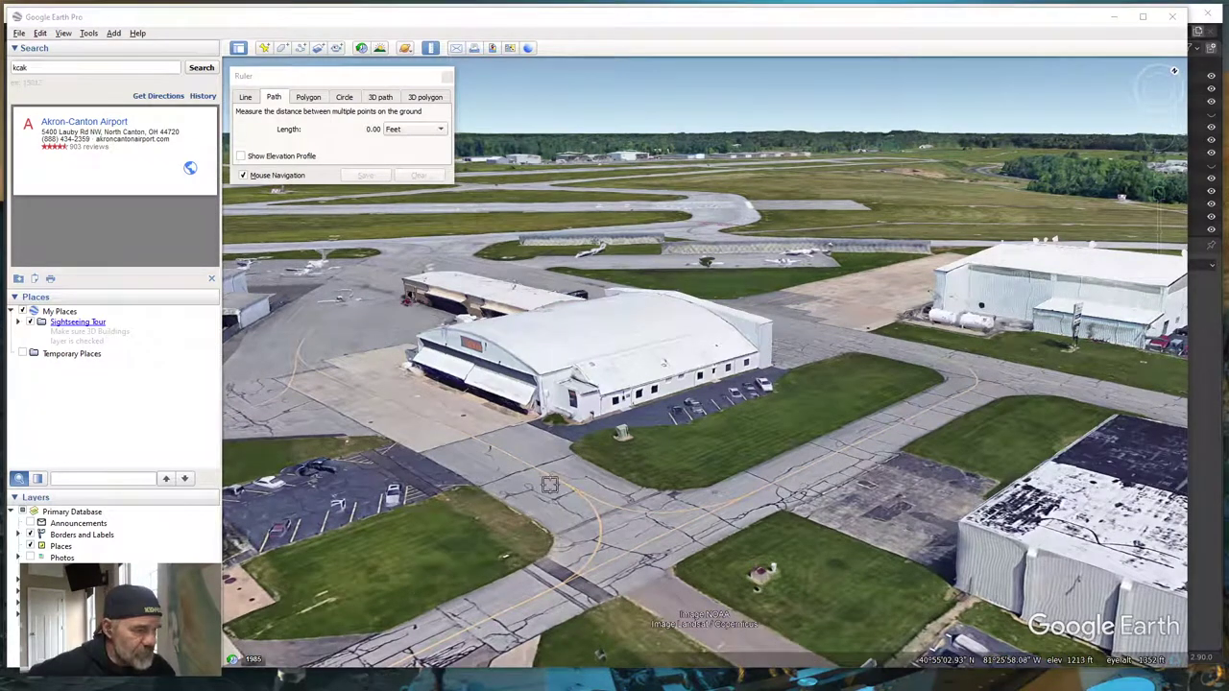
{"action": "scroll", "coordinate": [649, 438], "scroll_direction": "down", "scroll_amount": 1}
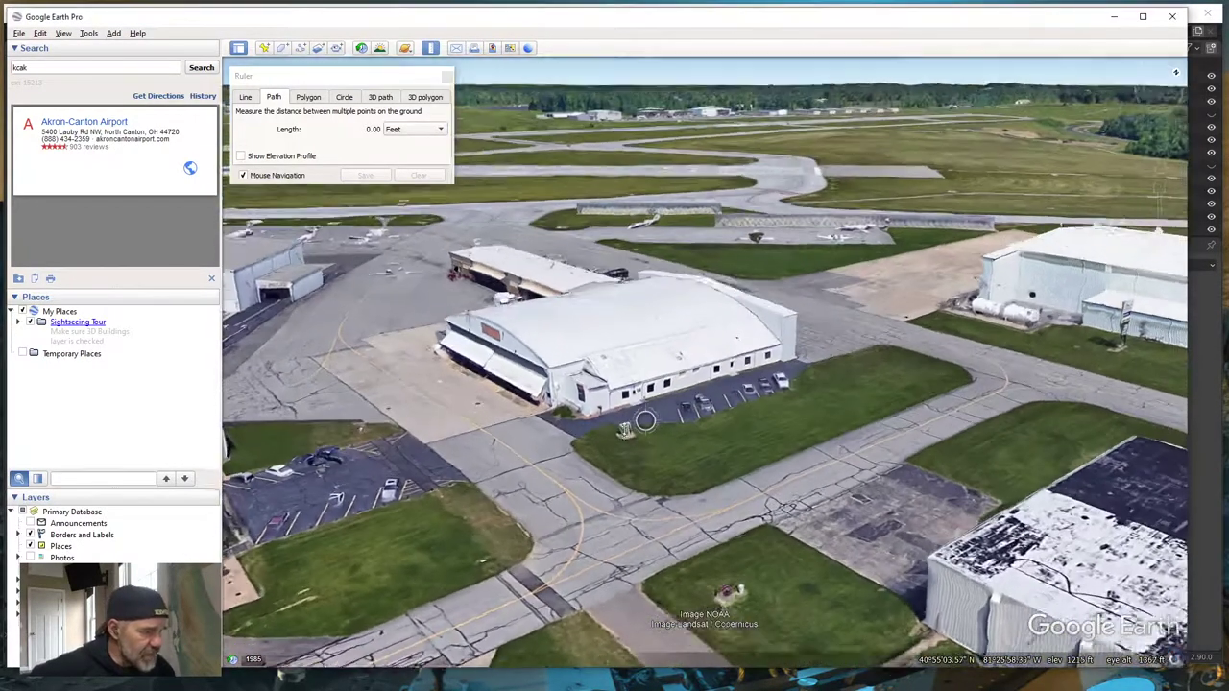
{"action": "scroll", "coordinate": [643, 362], "scroll_direction": "up", "scroll_amount": 2}
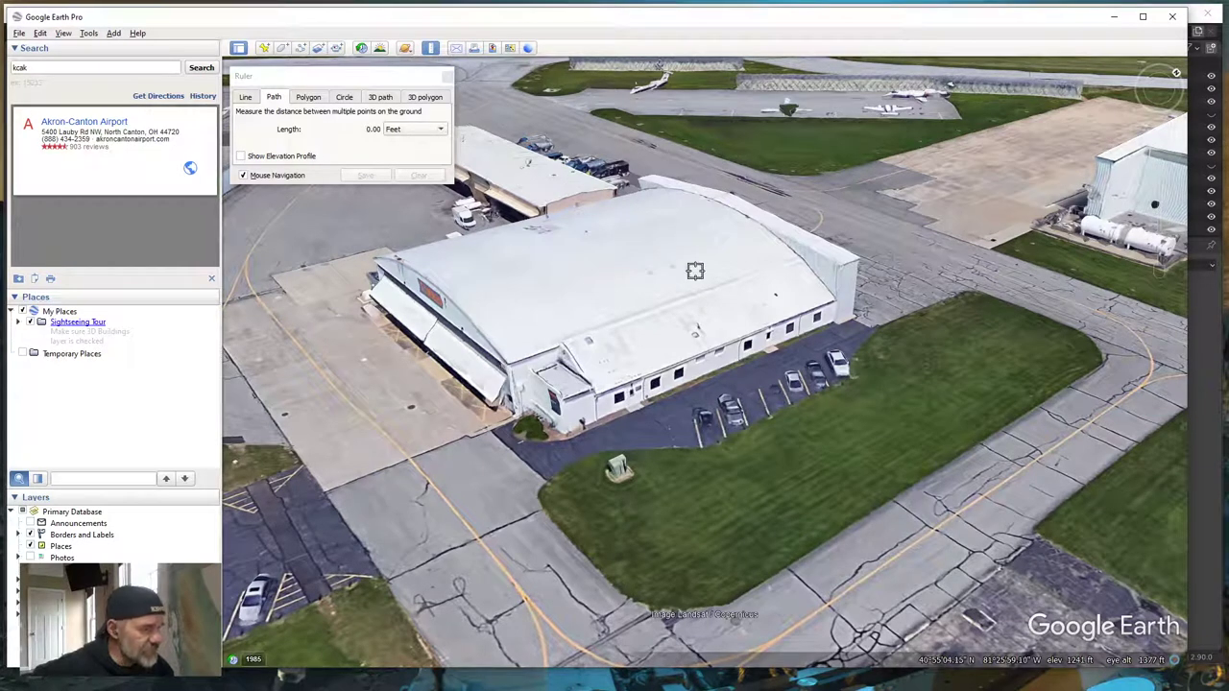
- Trace a Ruler path along the hangar's side wall, reading 140.96 feet
{"action": "left_click", "coordinate": [276, 101]}
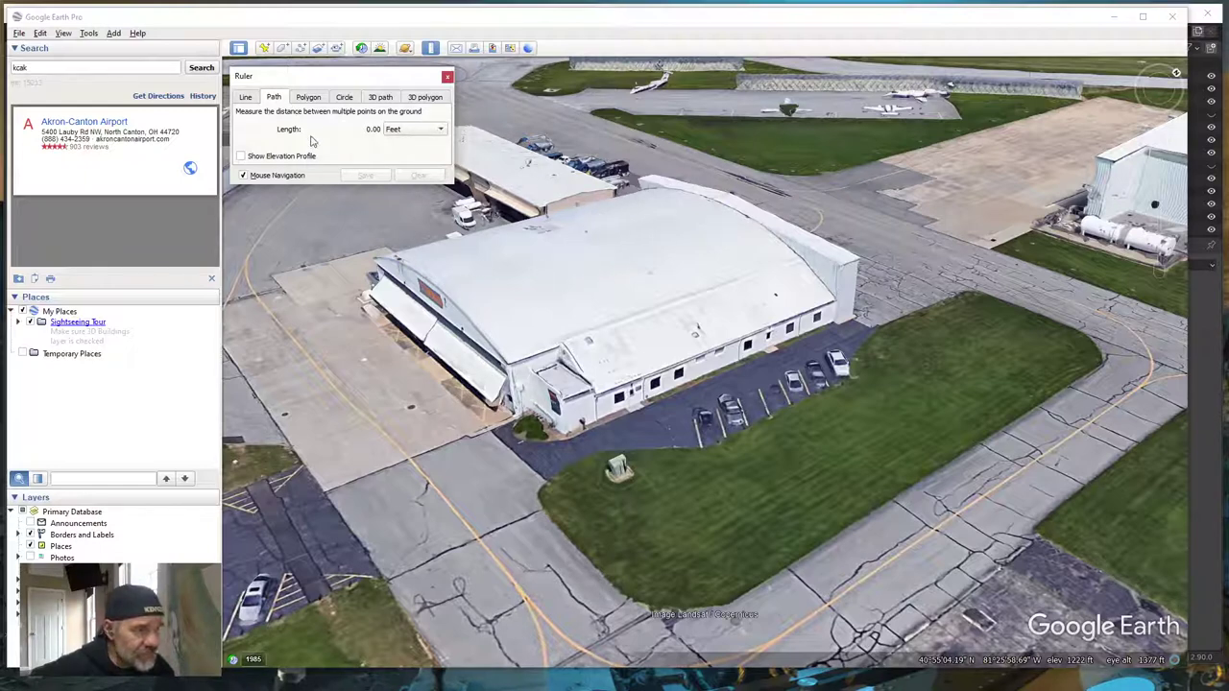
{"action": "left_click", "coordinate": [801, 258]}
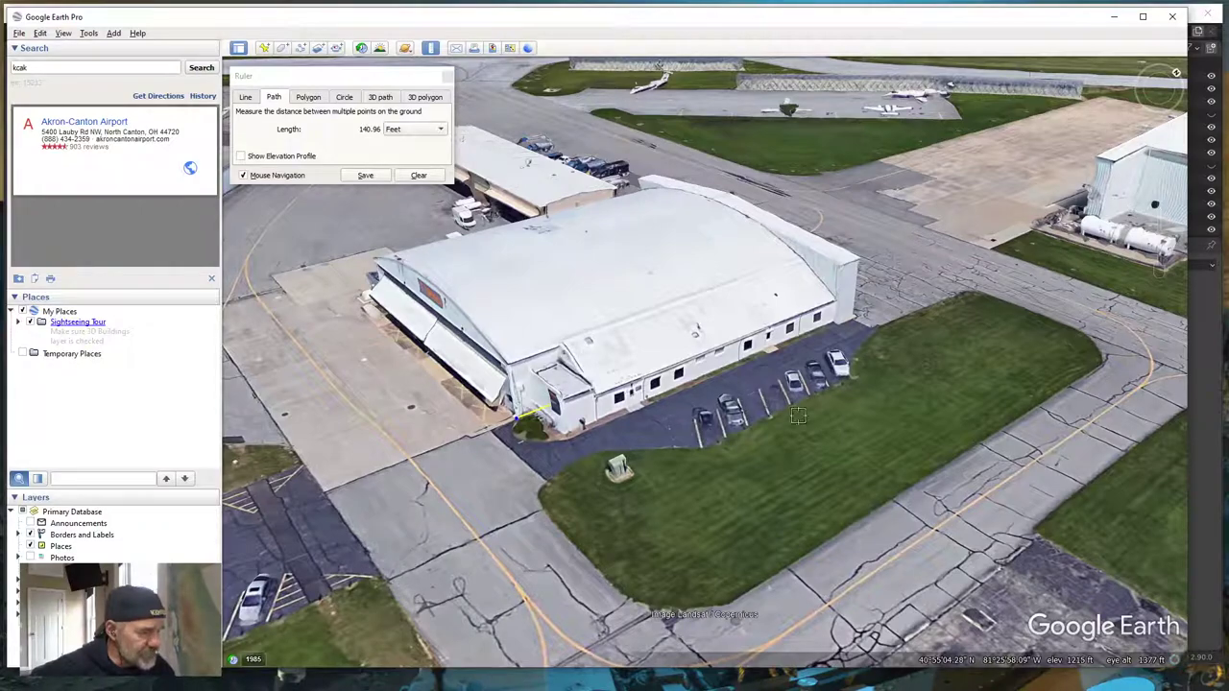
{"action": "scroll", "coordinate": [845, 434], "scroll_direction": "up", "scroll_amount": 1}
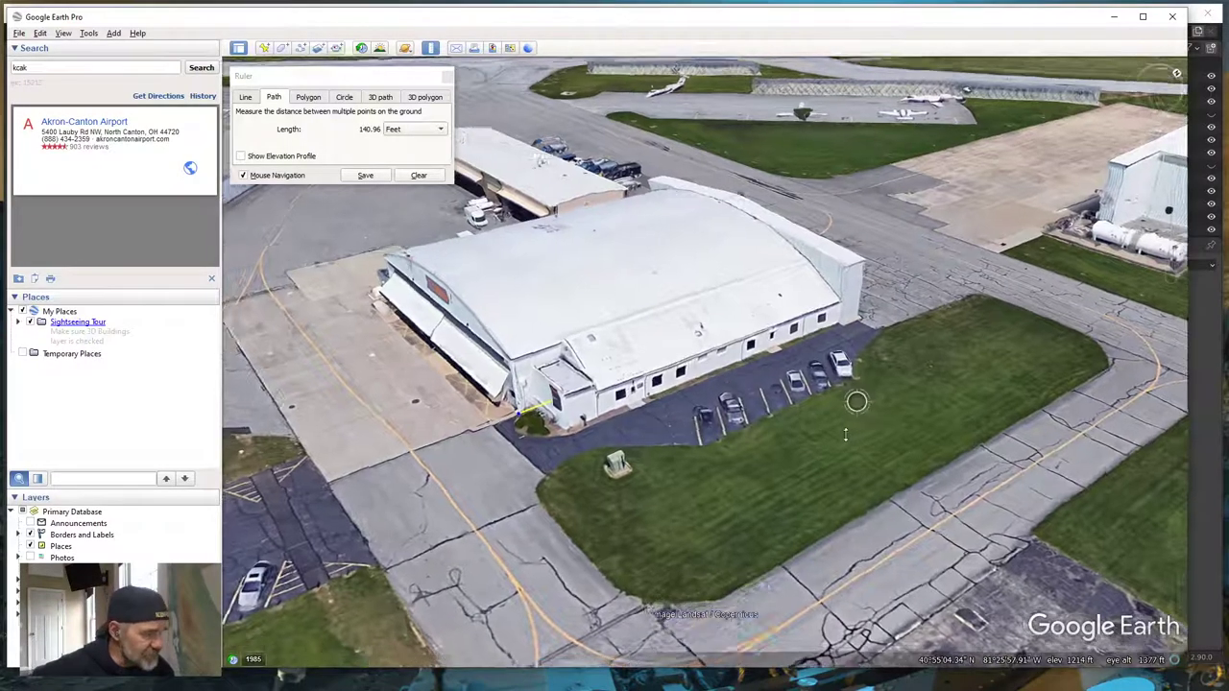
{"action": "middle_click_drag", "start_coordinate": [845, 435], "coordinate": [648, 372]}
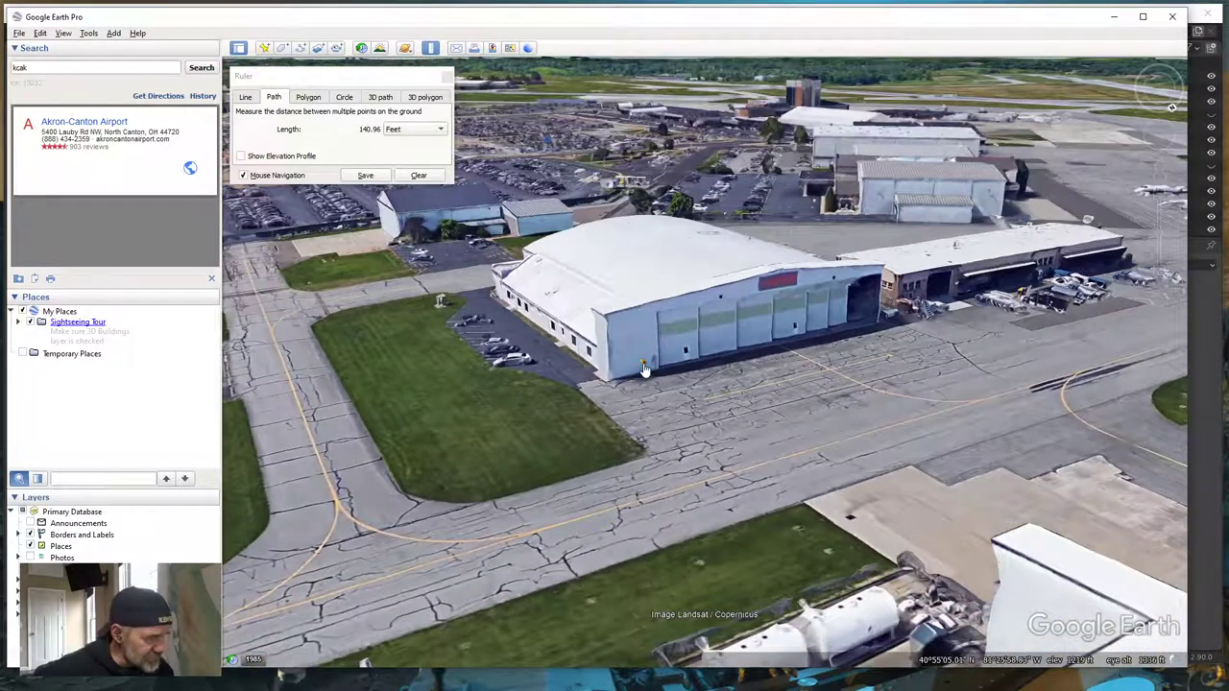
{"action": "middle_click_drag", "start_coordinate": [512, 383], "coordinate": [471, 389]}
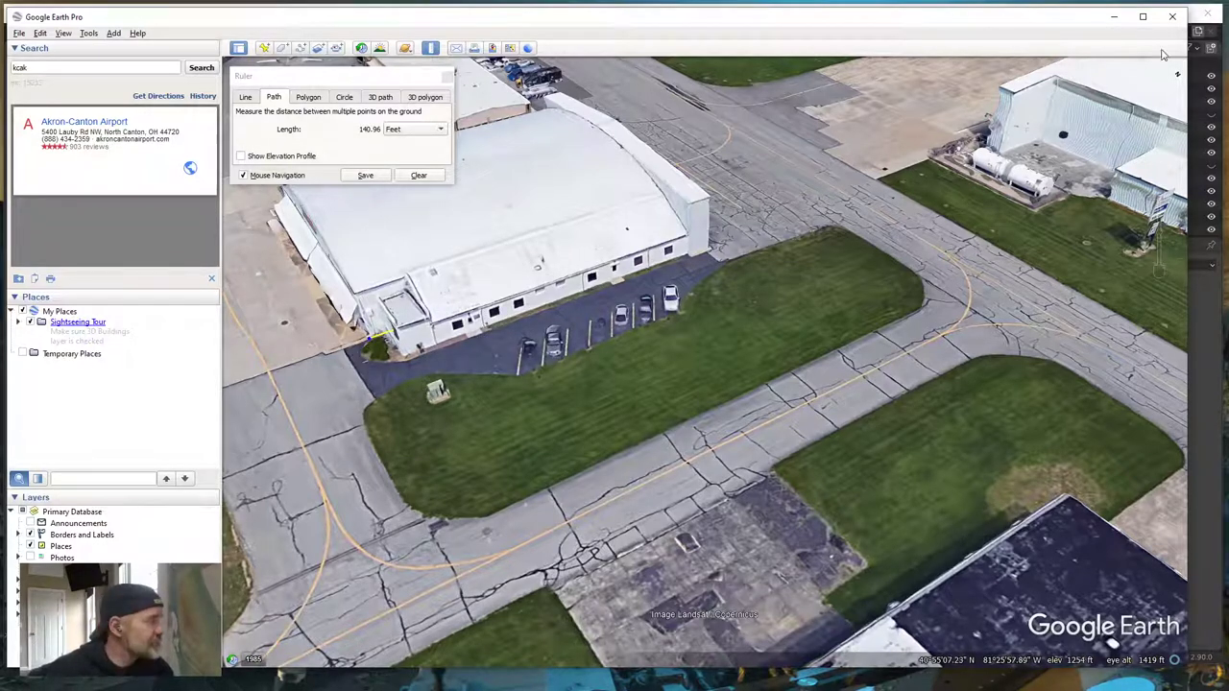
- Back in Blender, orbit around the DoorShed wall and make Scene Collection the active collection
{"action": "left_click", "coordinate": [1114, 18]}
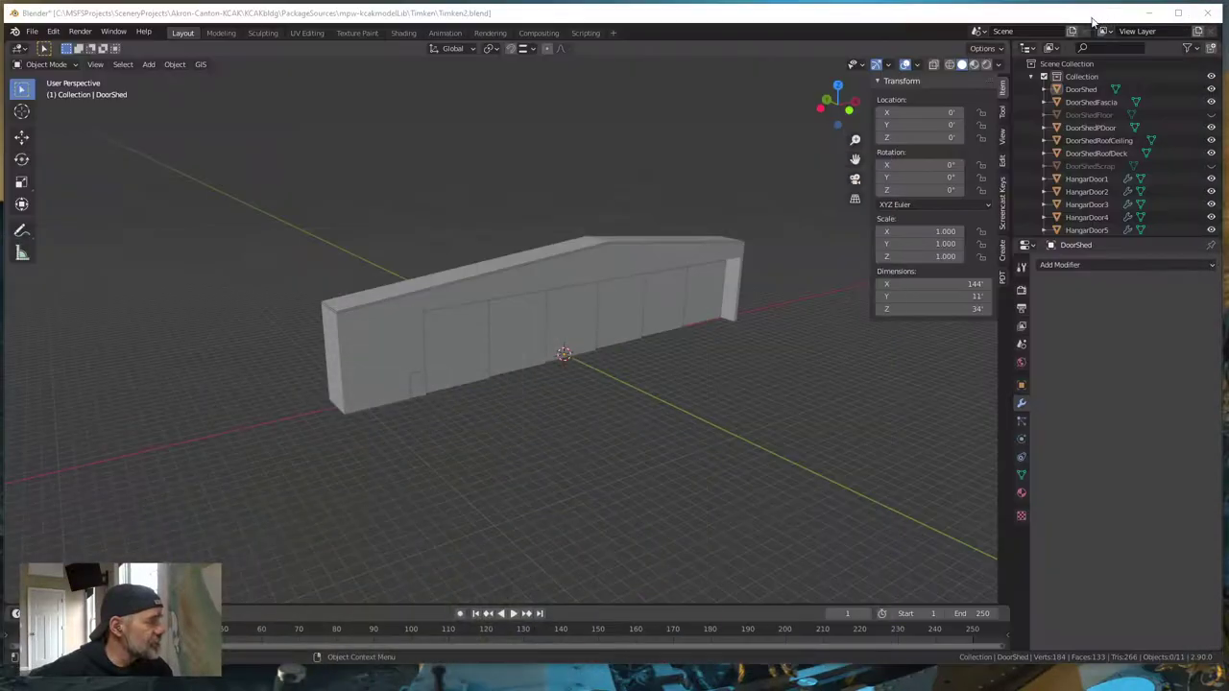
{"action": "middle_click_drag", "start_coordinate": [467, 432], "coordinate": [601, 412]}
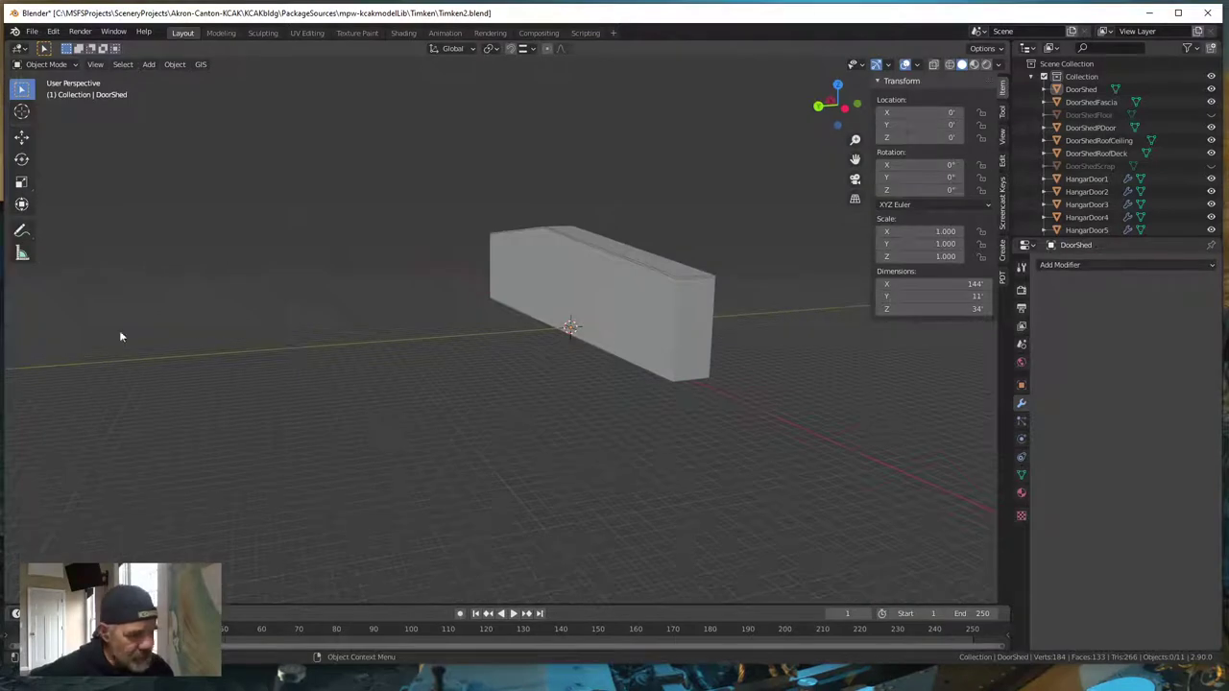
{"action": "middle_click_drag", "start_coordinate": [806, 408], "coordinate": [561, 430]}
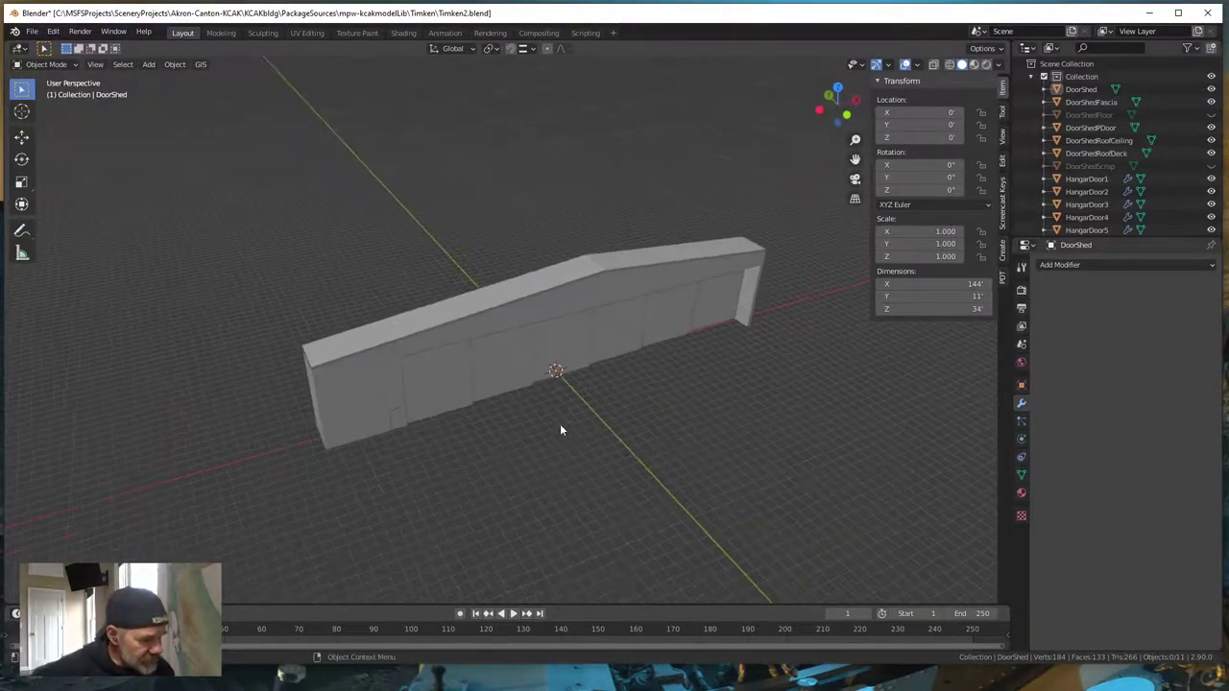
{"action": "middle_click_drag", "start_coordinate": [555, 372], "coordinate": [617, 390]}
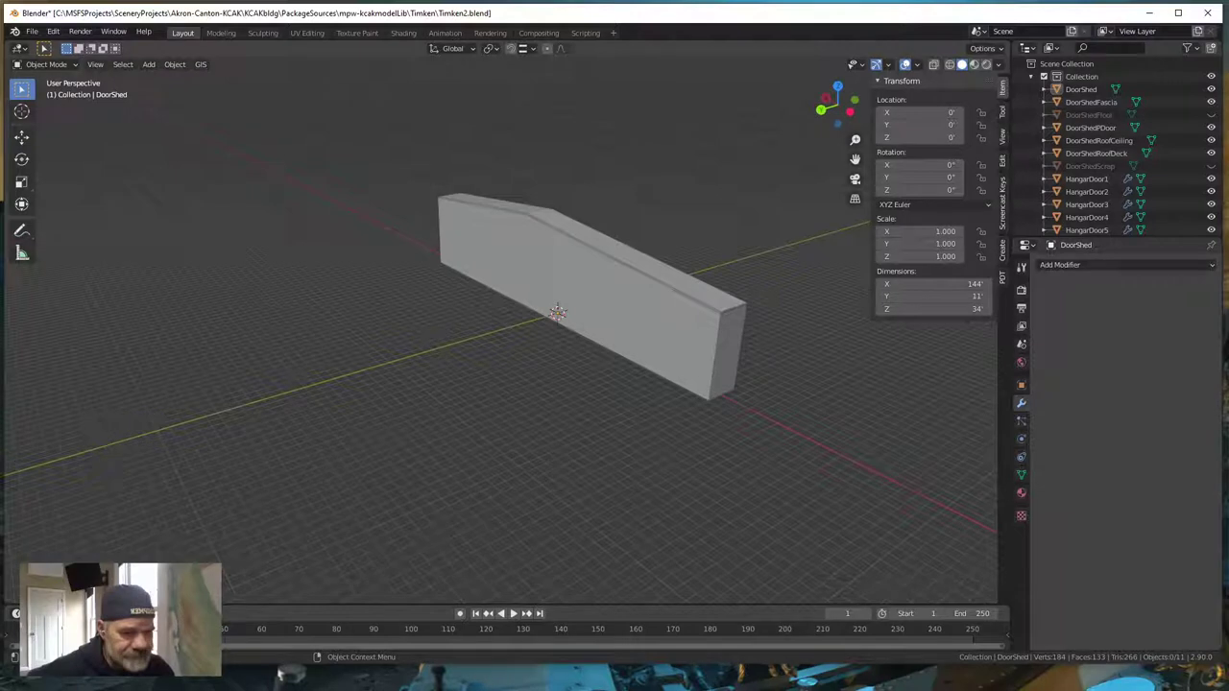
{"action": "left_click", "coordinate": [279, 675]}
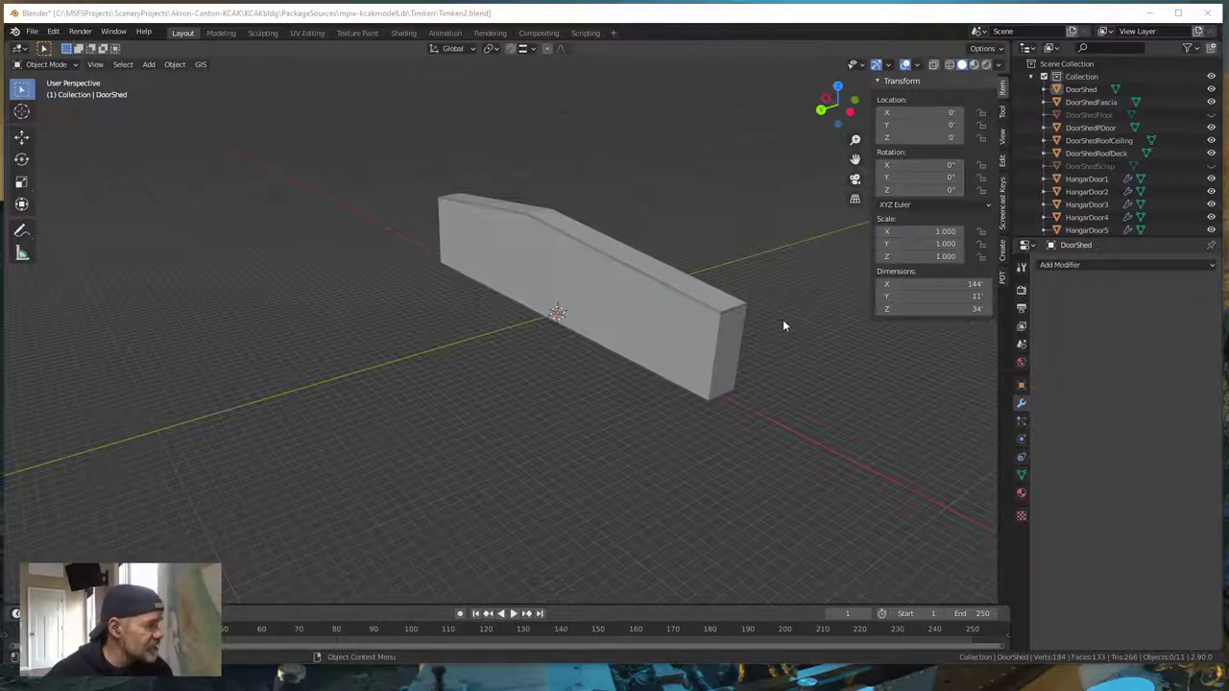
{"action": "left_click", "coordinate": [1079, 65]}
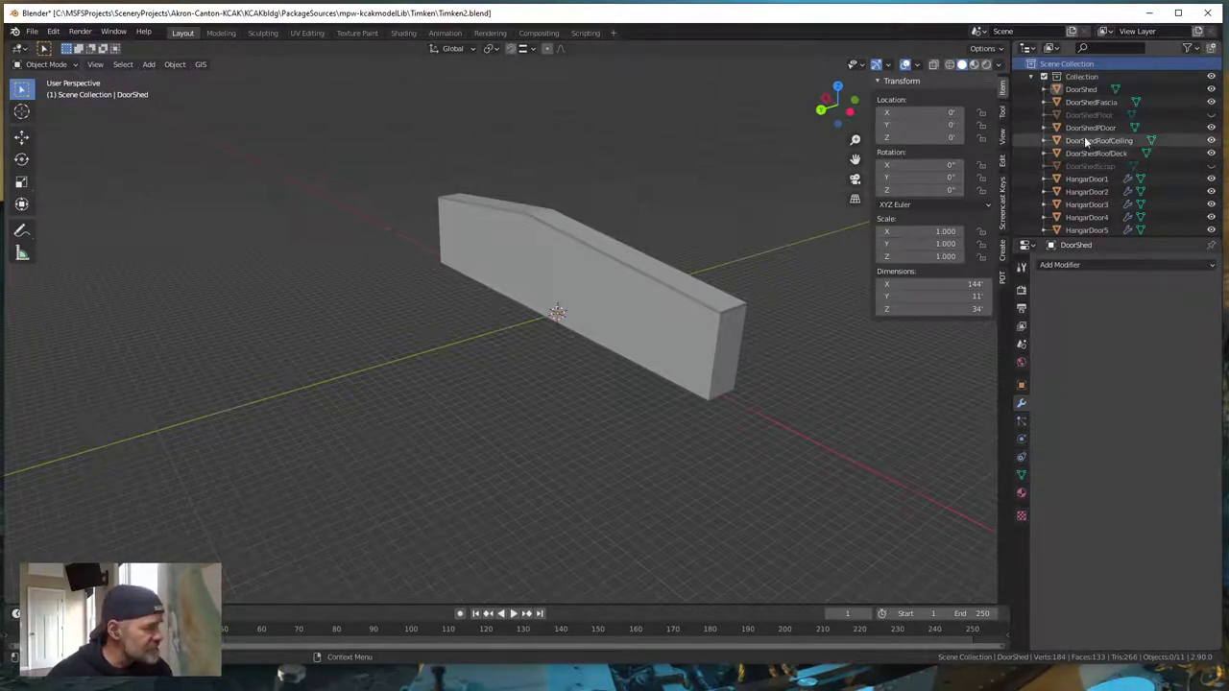
- Create Collection 2 under Scene Collection, rename it DoorShed, and make it active
{"action": "right_click", "coordinate": [1065, 64]}
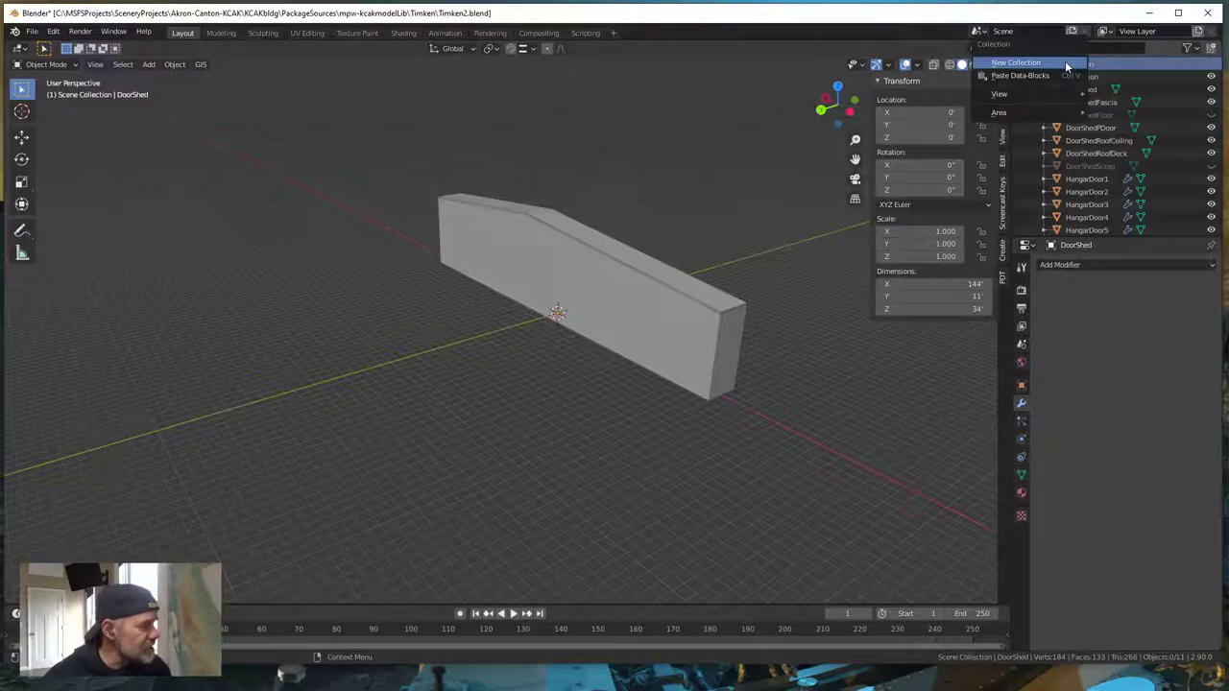
{"action": "left_click", "coordinate": [1035, 63]}
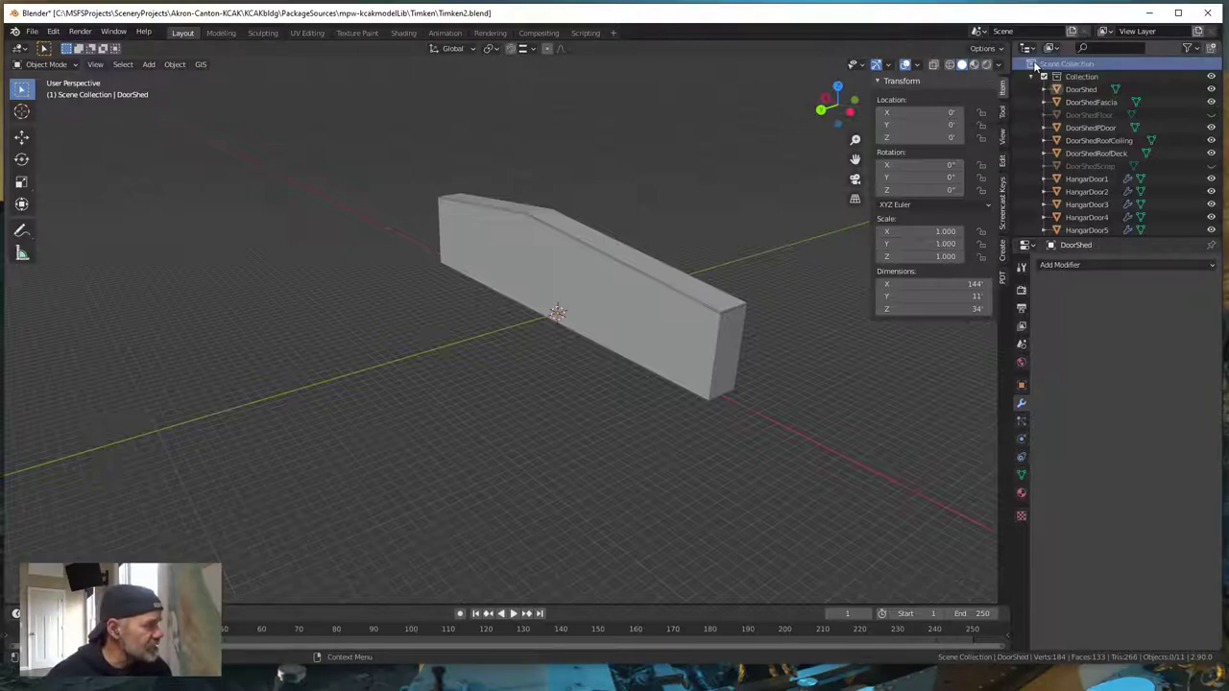
{"action": "scroll", "coordinate": [1102, 112], "scroll_direction": "down", "scroll_amount": 2}
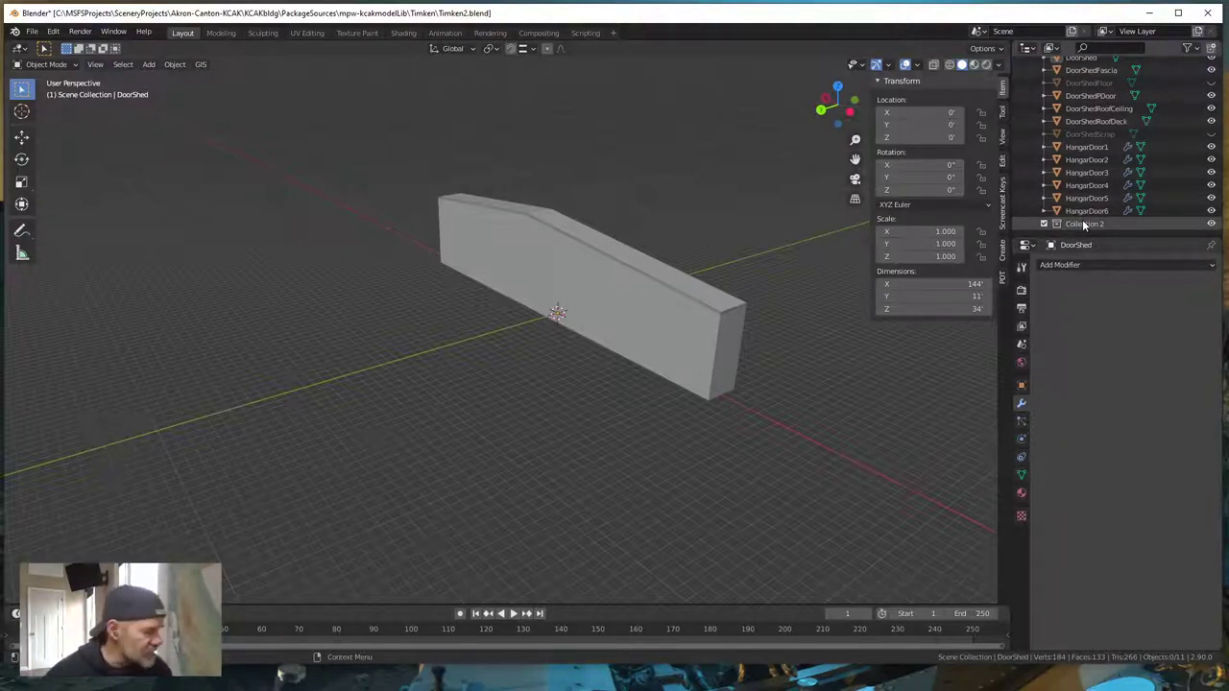
{"action": "double_click", "coordinate": [1087, 222]}
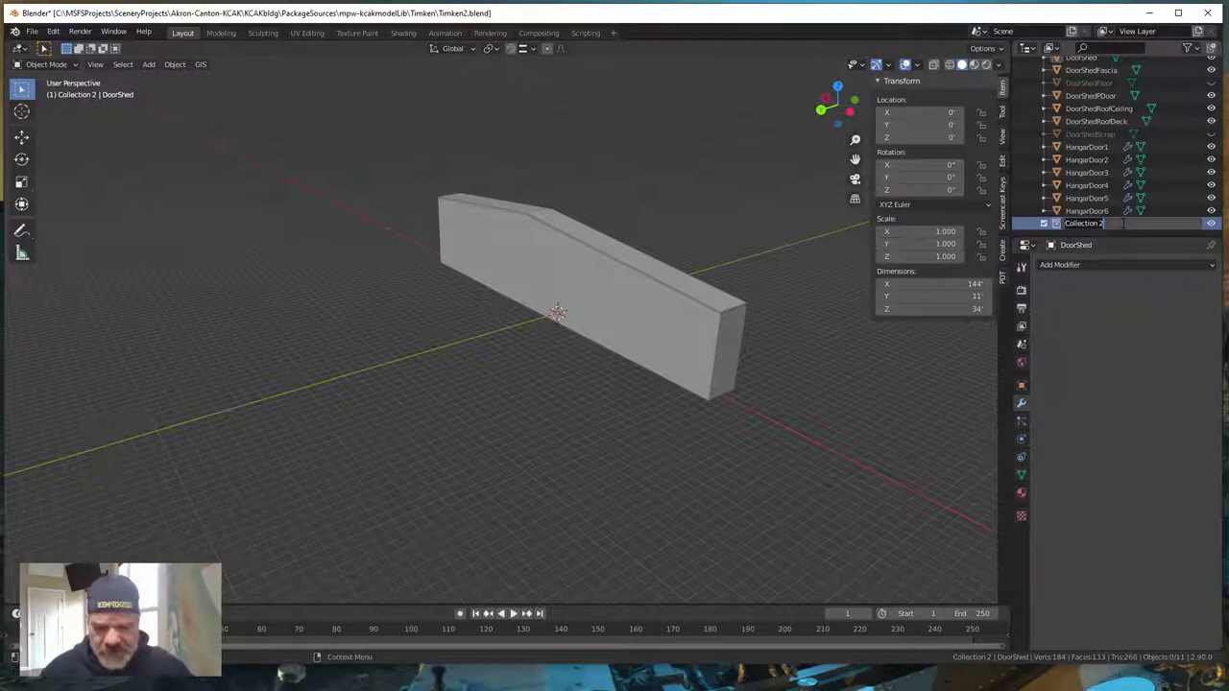
{"action": "type", "text": "Do"}
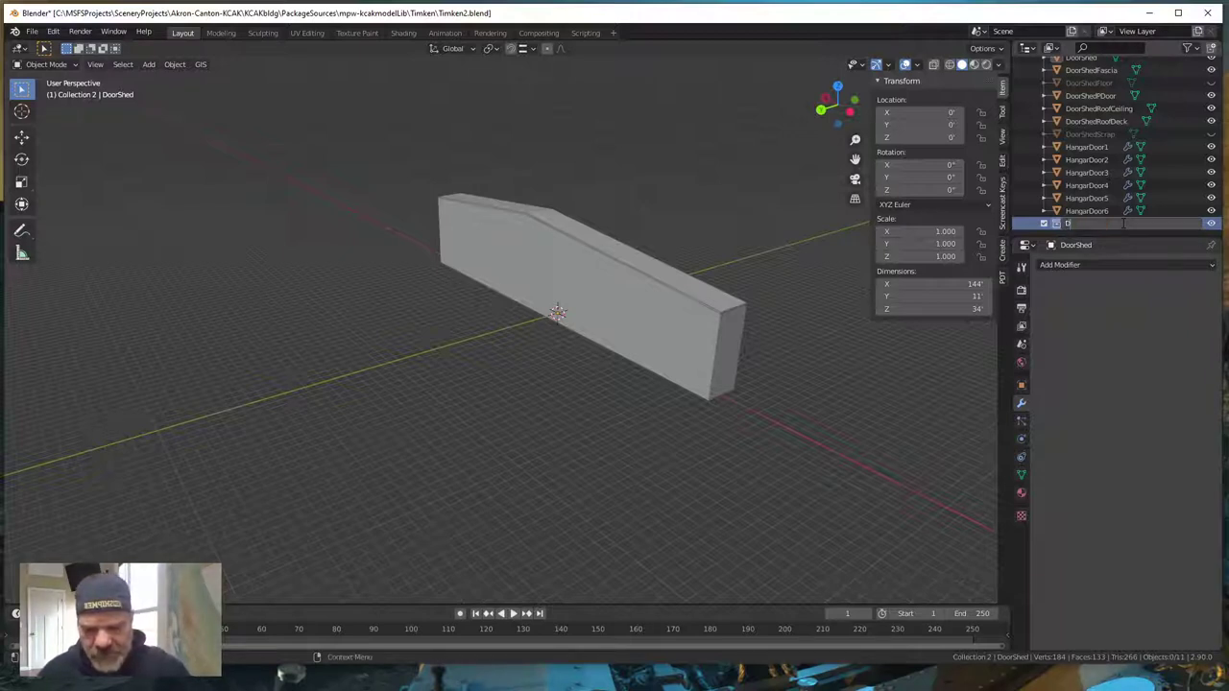
{"action": "type", "text": "or"}
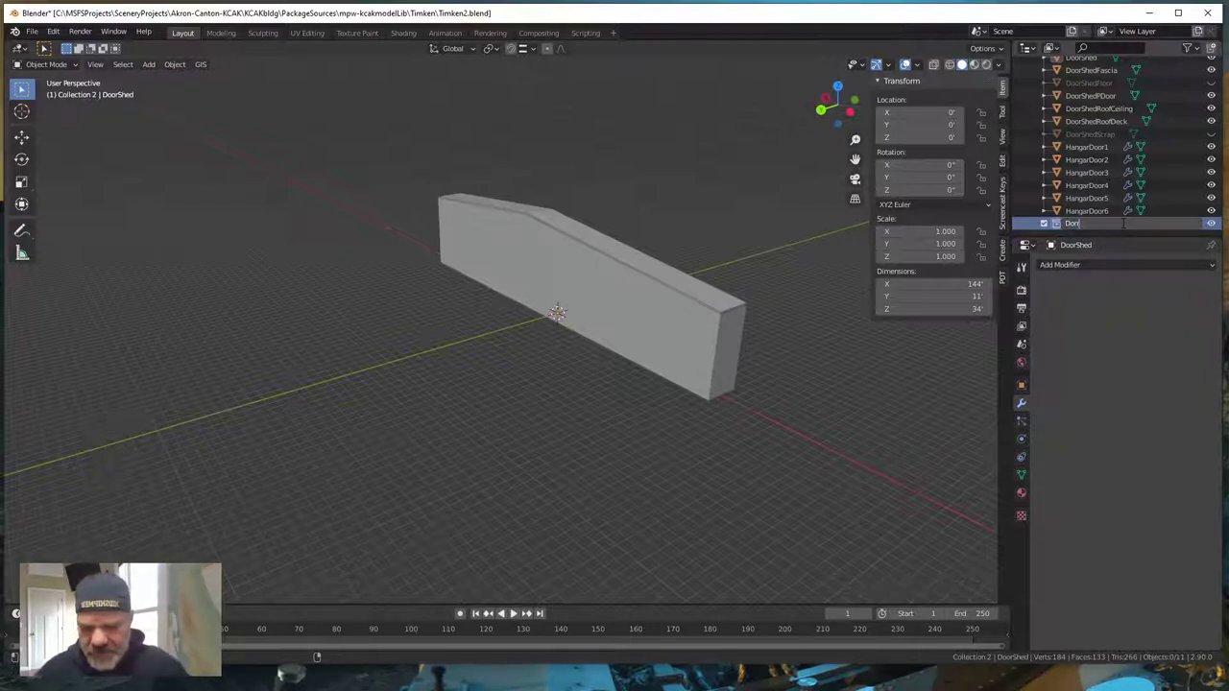
{"action": "type", "text": "Shed"}
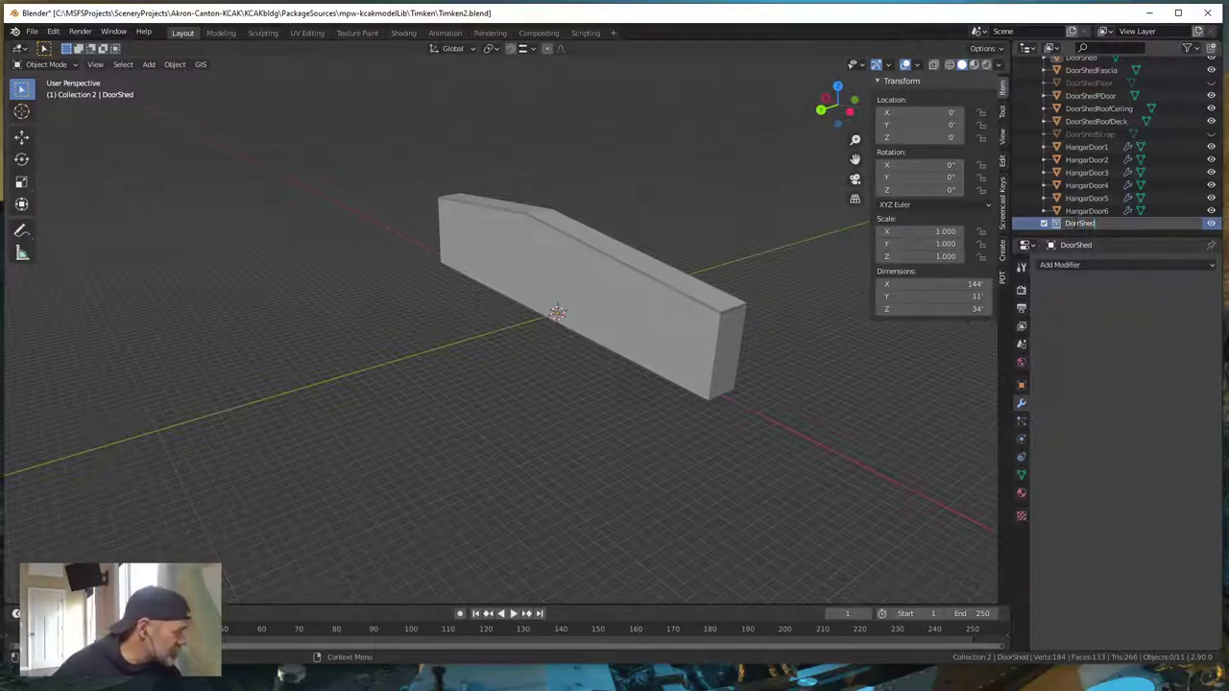
{"action": "key", "text": "Return"}
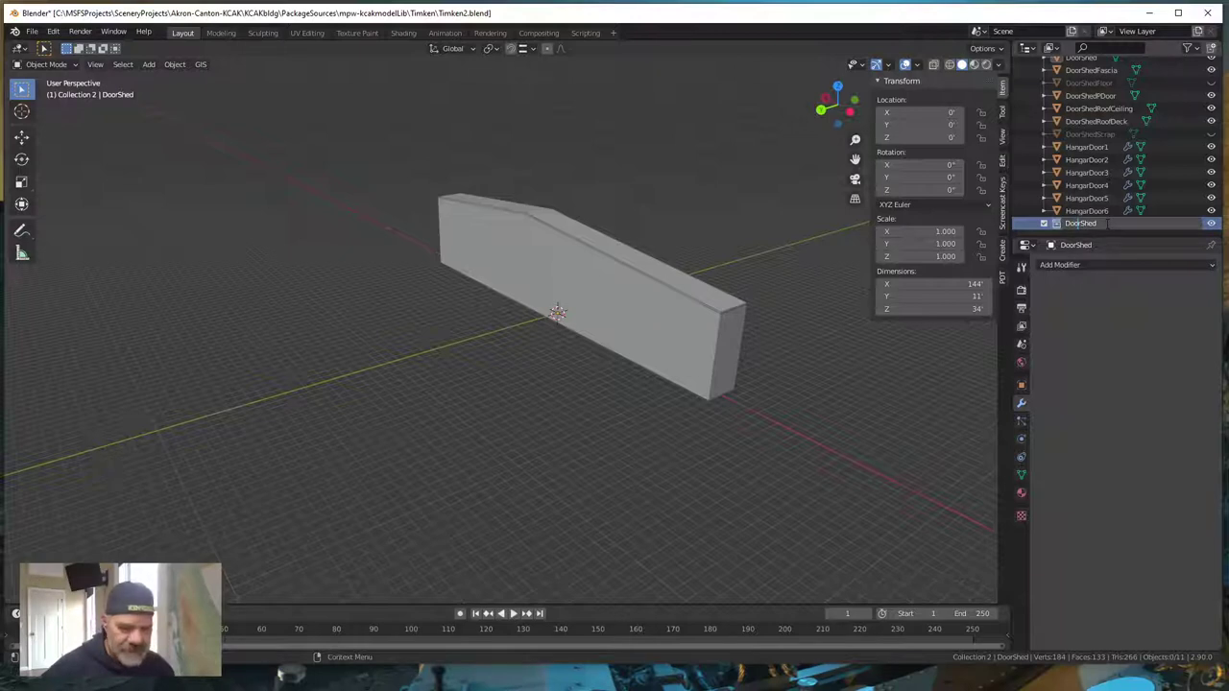
{"action": "left_click", "coordinate": [1106, 223]}
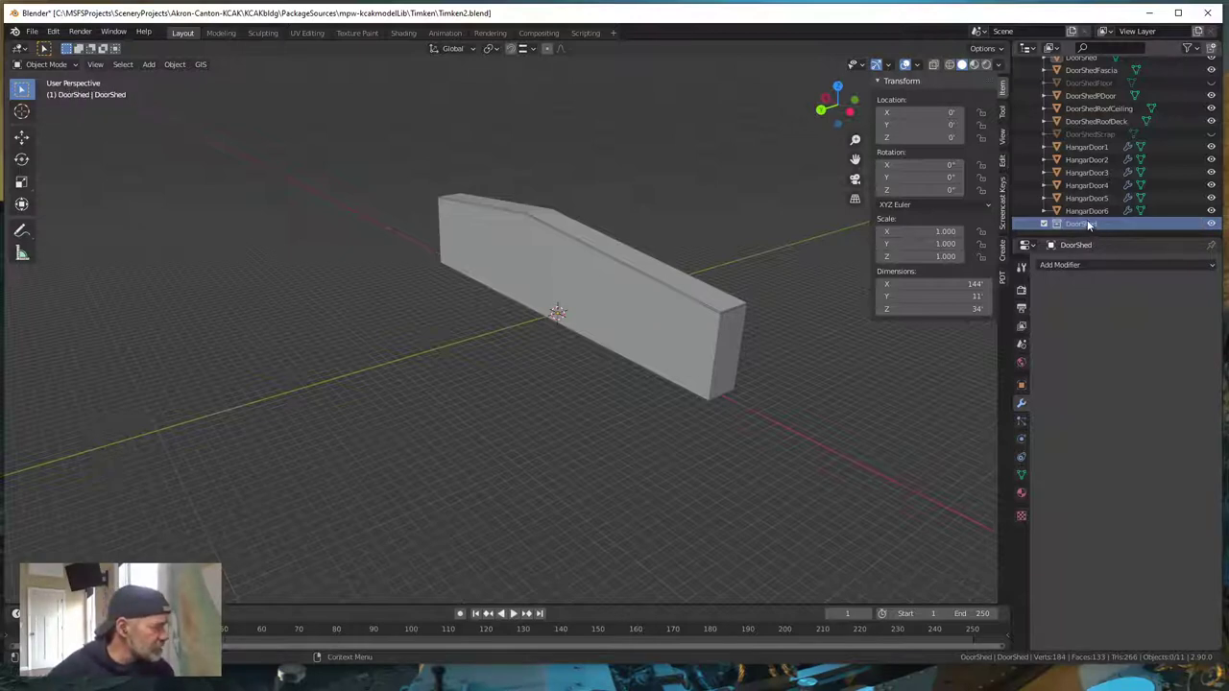
- Unhide the DoorShedFloor and DoorShedScrap objects in the Outliner
{"action": "scroll", "coordinate": [1091, 170], "scroll_direction": "up", "scroll_amount": 2}
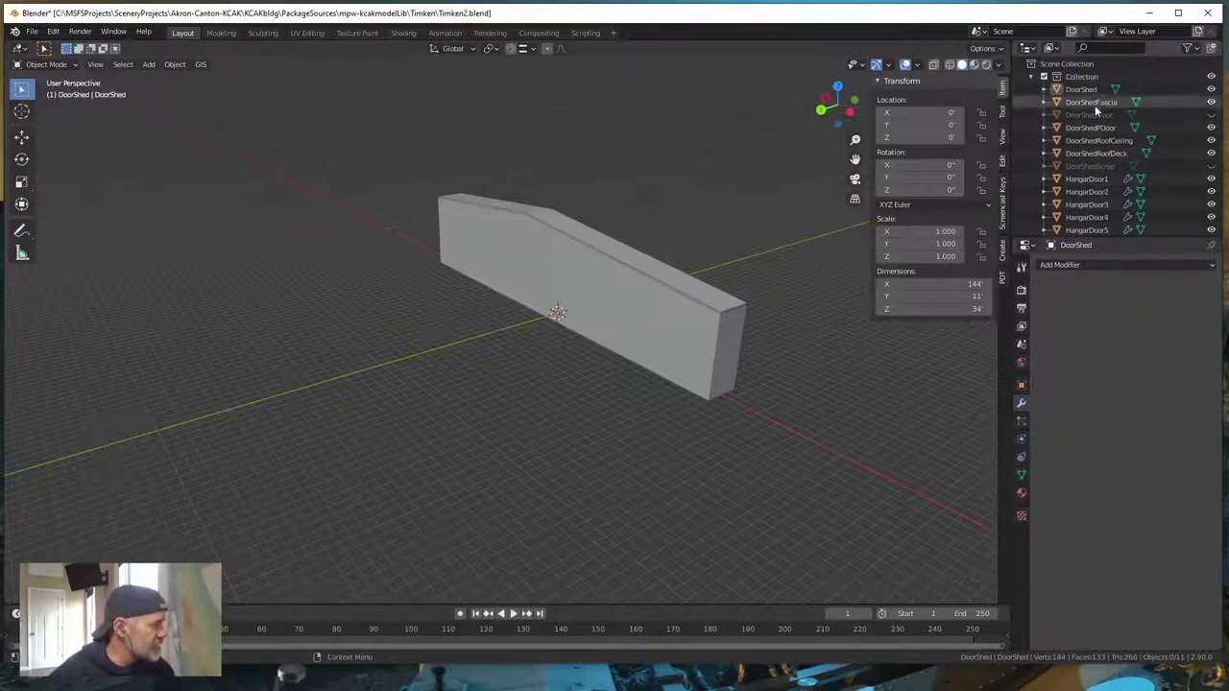
{"action": "left_click", "coordinate": [1210, 114]}
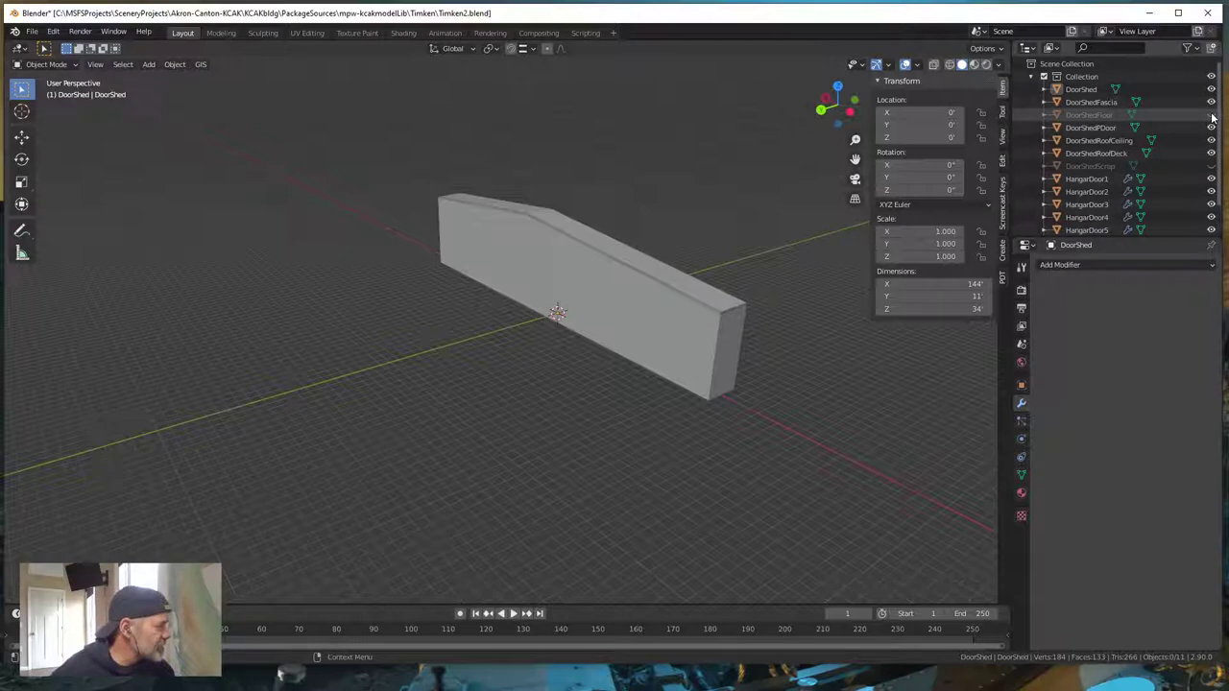
{"action": "left_click", "coordinate": [1210, 167]}
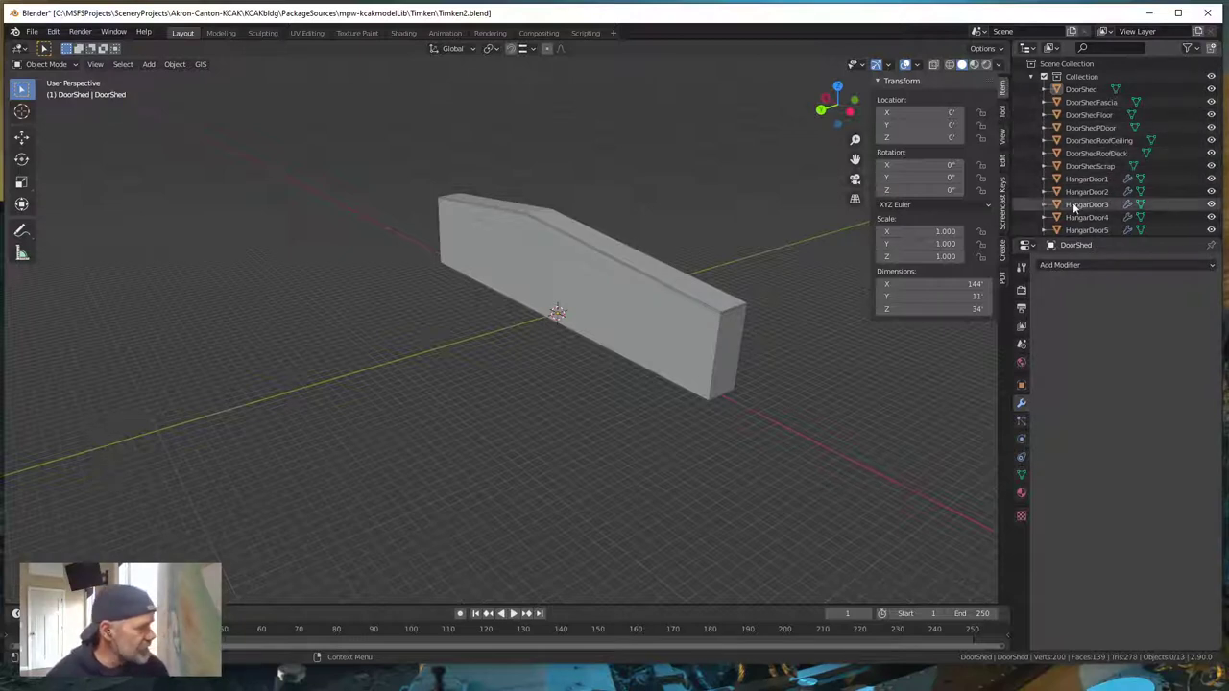
{"action": "scroll", "coordinate": [1075, 208], "scroll_direction": "down", "scroll_amount": 2}
{"action": "scroll", "coordinate": [1085, 192], "scroll_direction": "up", "scroll_amount": 2}
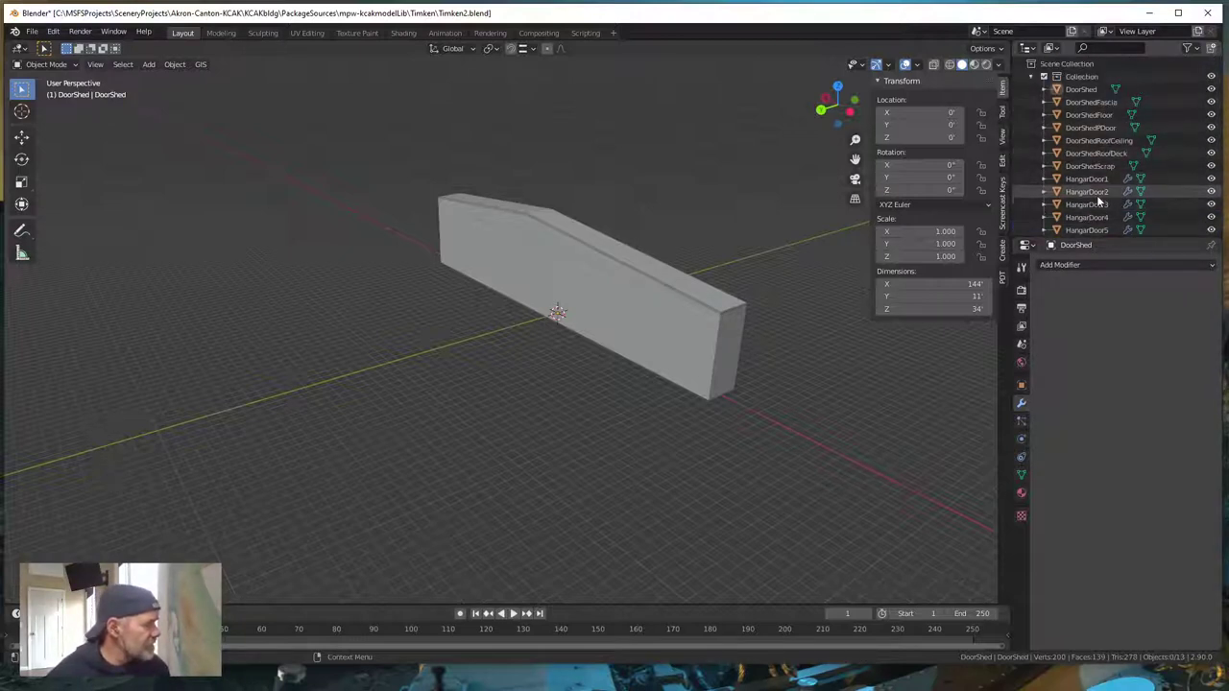
- Select DoorShed through HangarDoor6 and move them all into the DoorShed collection
{"action": "left_click", "coordinate": [1084, 89]}
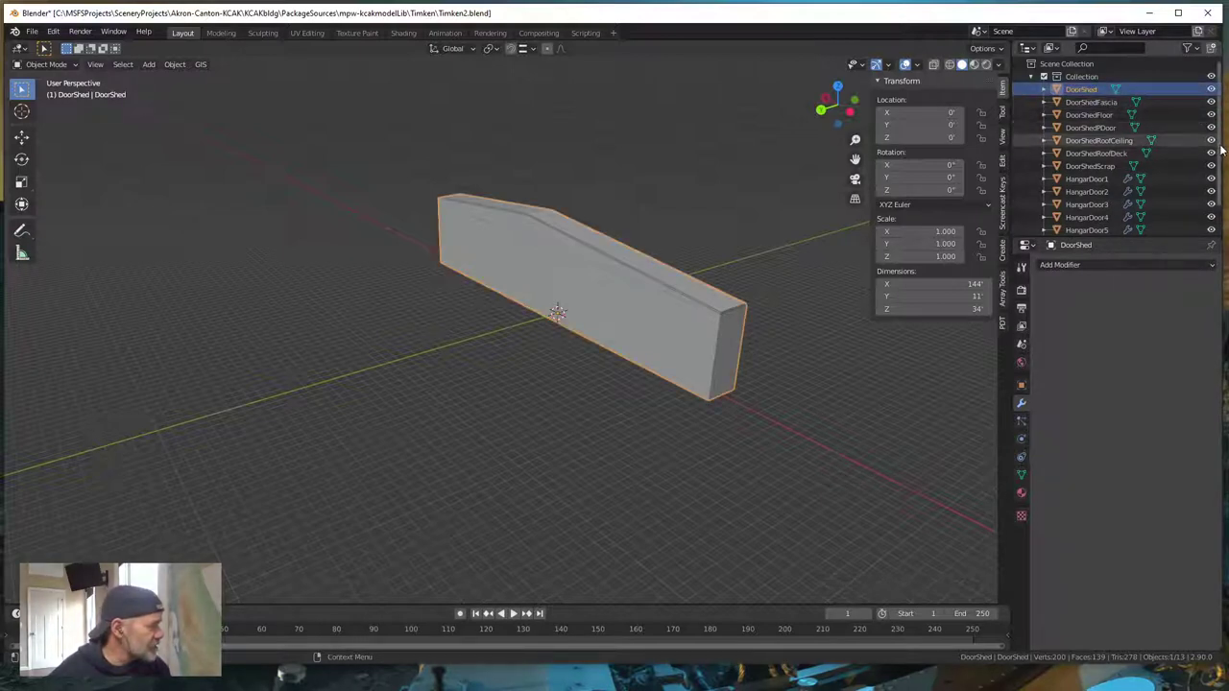
{"action": "scroll", "coordinate": [1114, 173], "scroll_direction": "down", "scroll_amount": 2}
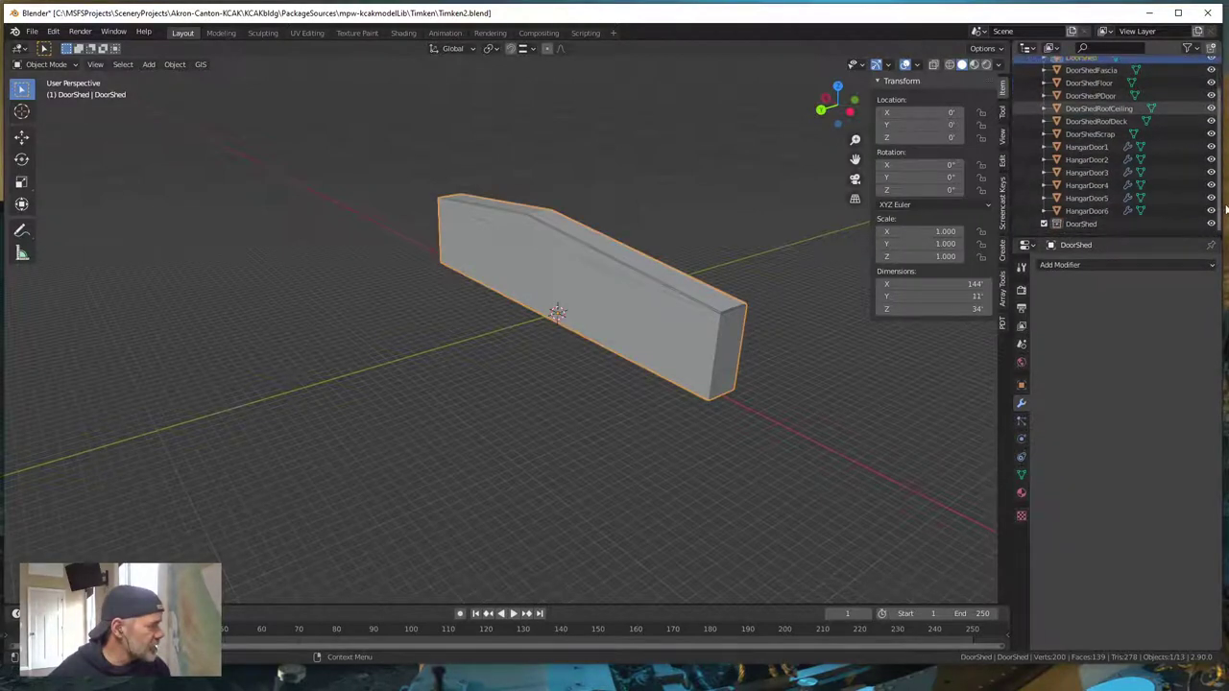
{"action": "left_click", "coordinate": [1086, 211], "text": "shift"}
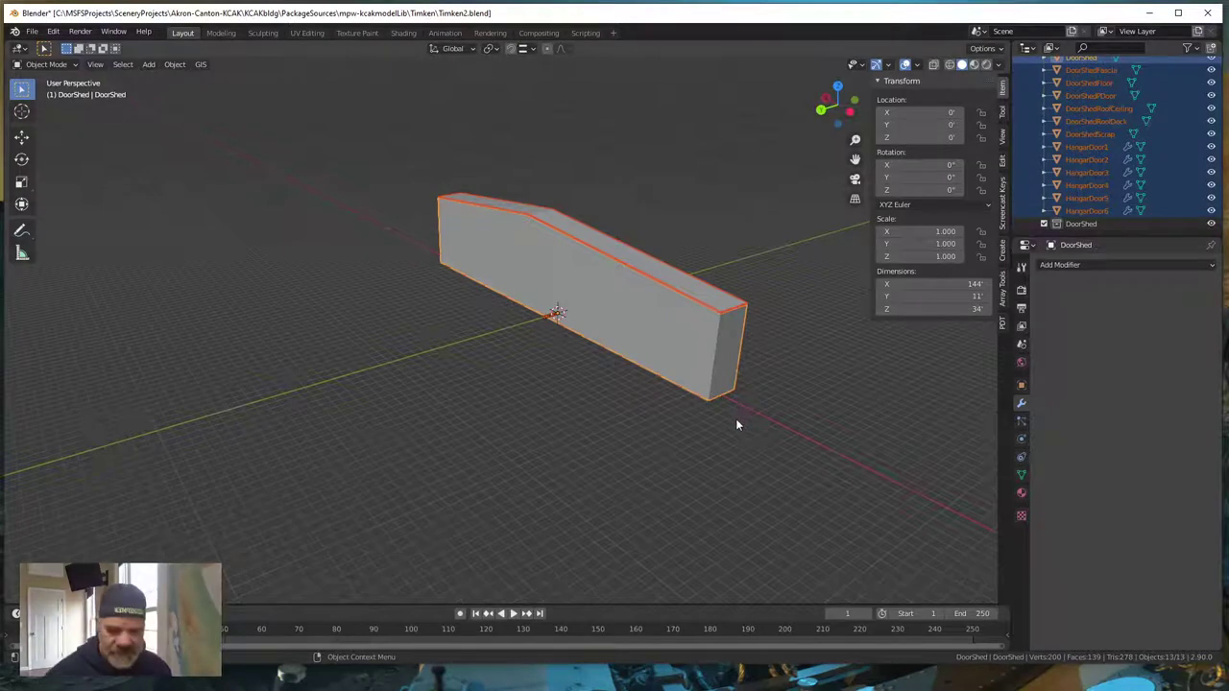
{"action": "key", "text": "m"}
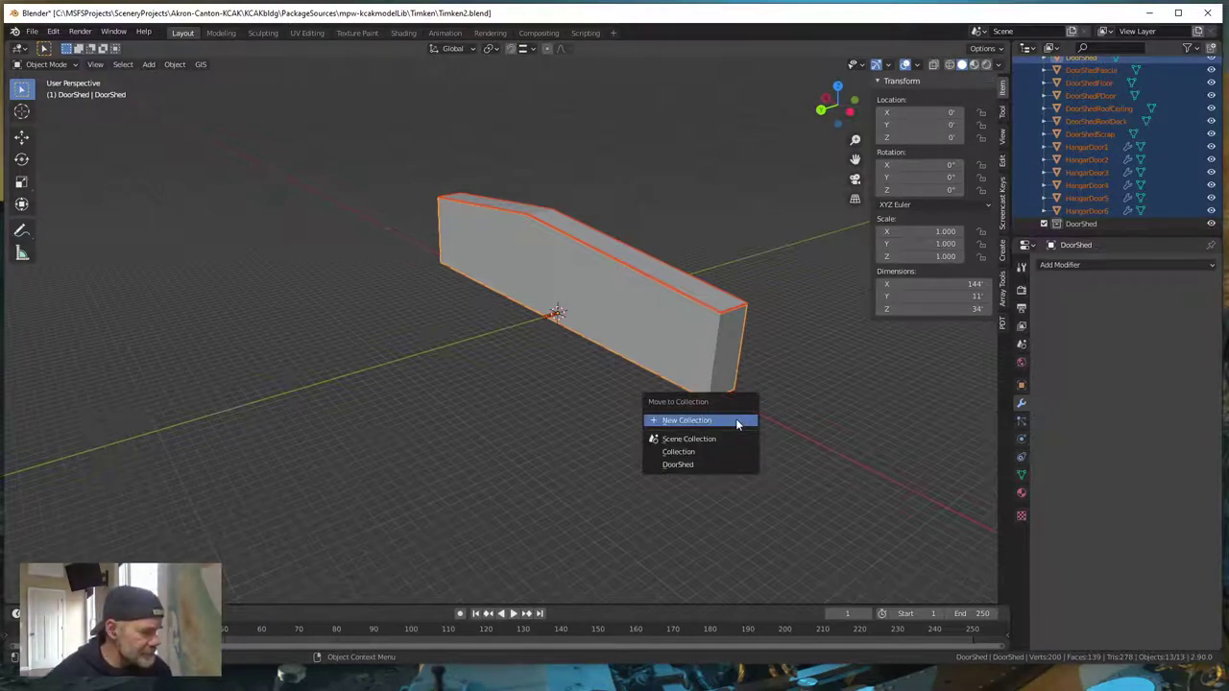
{"action": "left_click", "coordinate": [683, 464]}
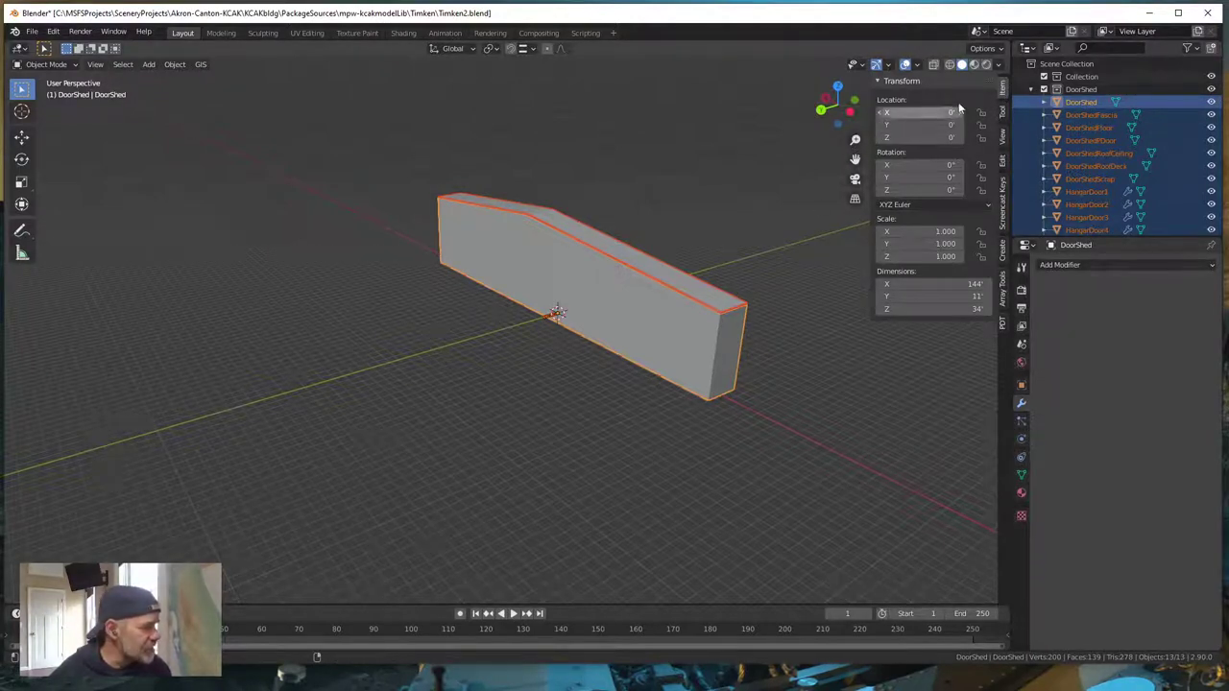
- Turn on the on-screen key display and clear the object selection
{"action": "left_click", "coordinate": [1001, 217]}
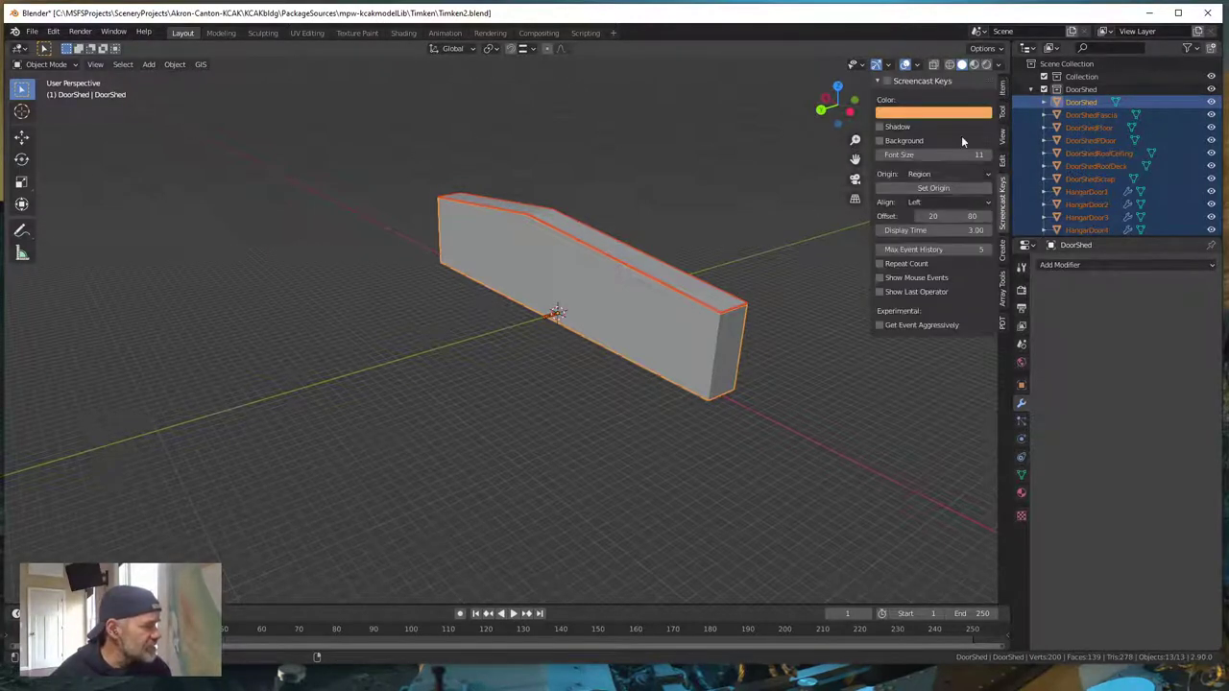
{"action": "left_click", "coordinate": [888, 81]}
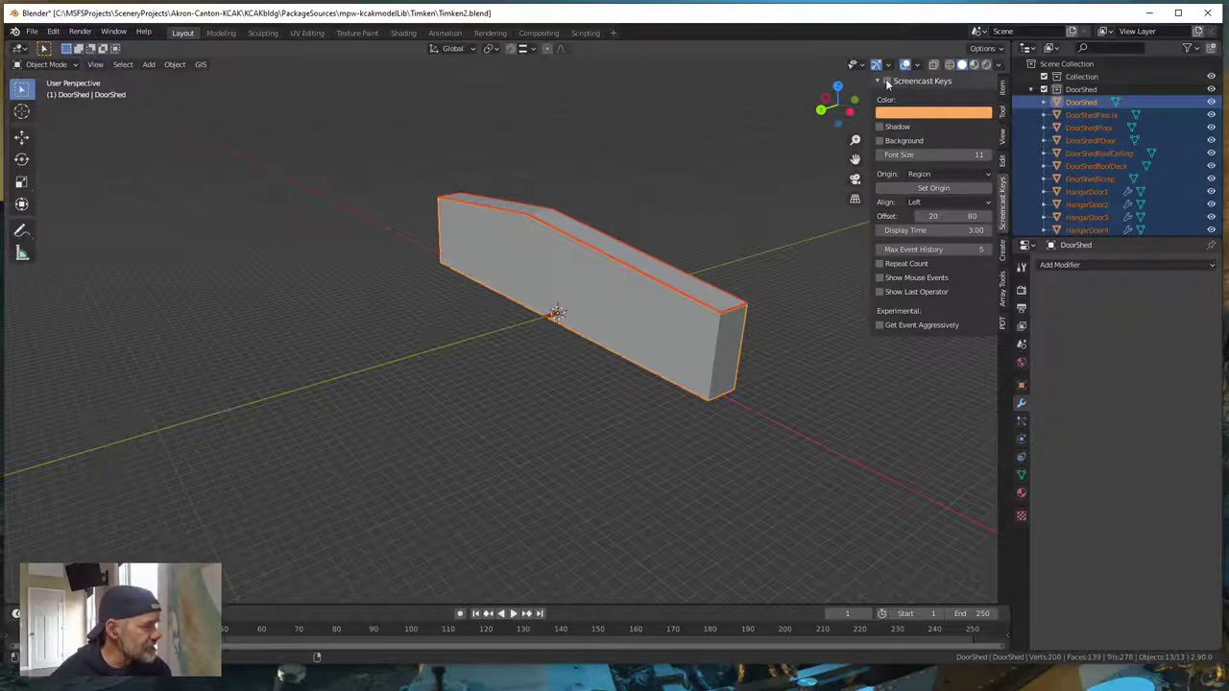
{"action": "left_click", "coordinate": [793, 180]}
{"action": "left_click", "coordinate": [1002, 89]}
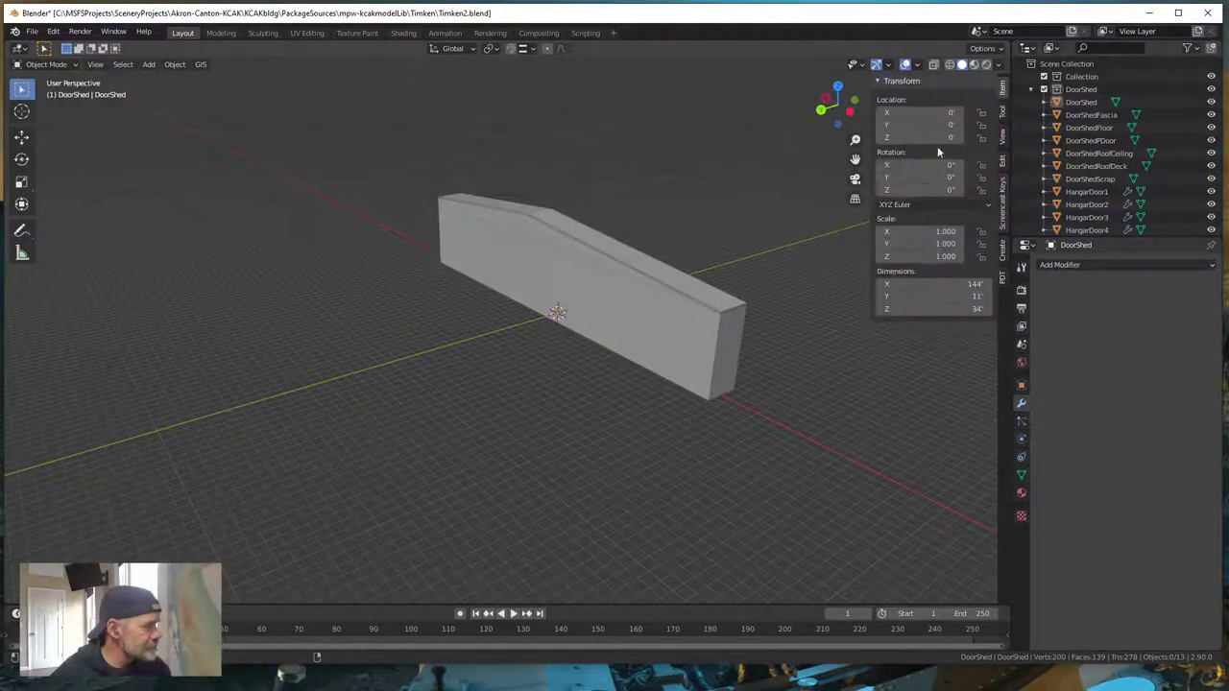
{"action": "middle_click_drag", "start_coordinate": [718, 361], "coordinate": [602, 338]}
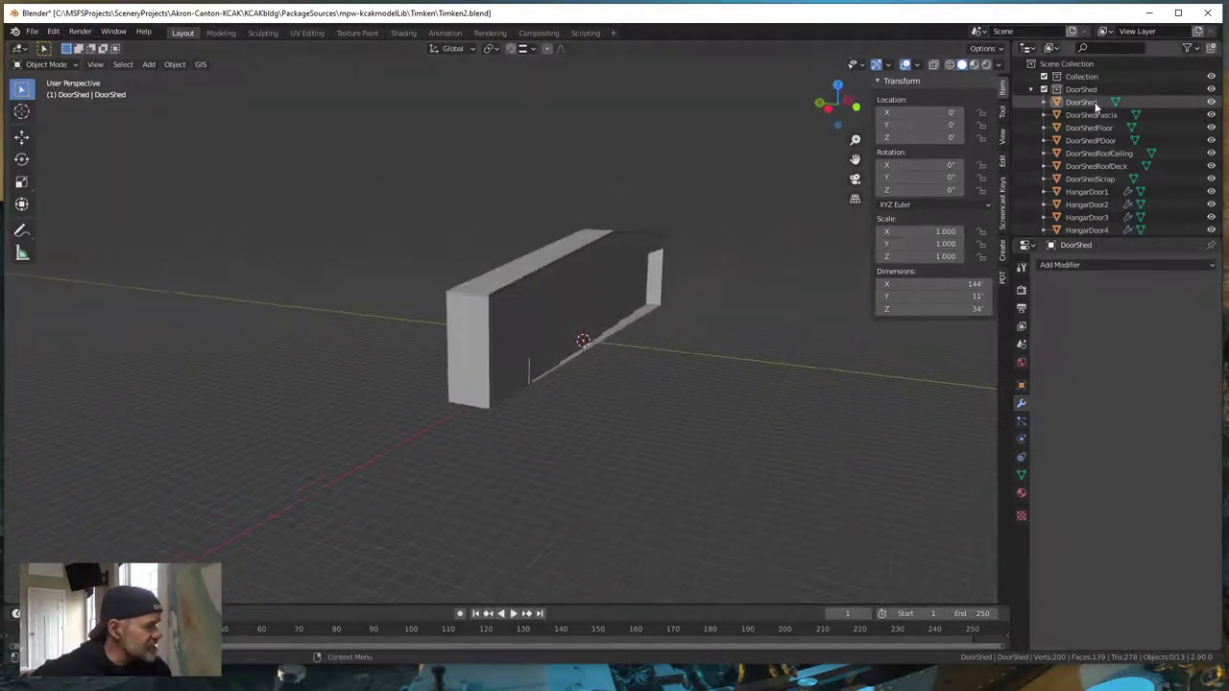
- Expand the DoorShed collection and hide the DoorShedFloor and DoorShedScrap pieces
{"action": "left_click", "coordinate": [1029, 89]}
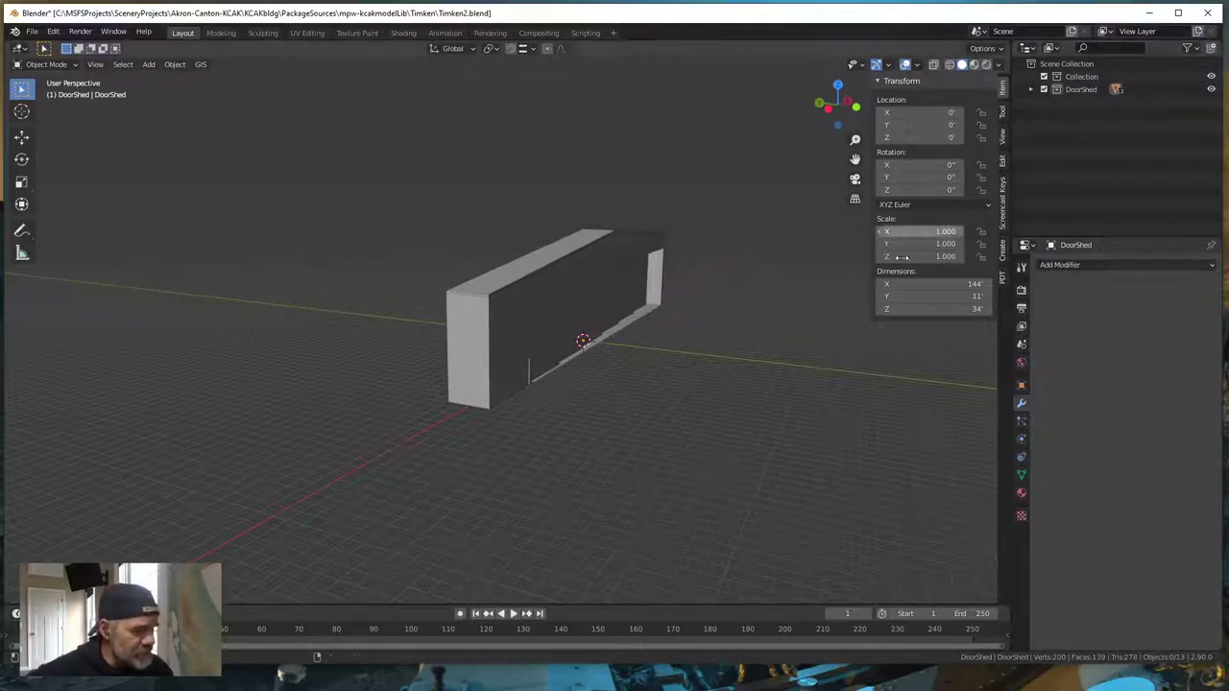
{"action": "left_click", "coordinate": [1031, 90]}
{"action": "left_click", "coordinate": [1031, 89]}
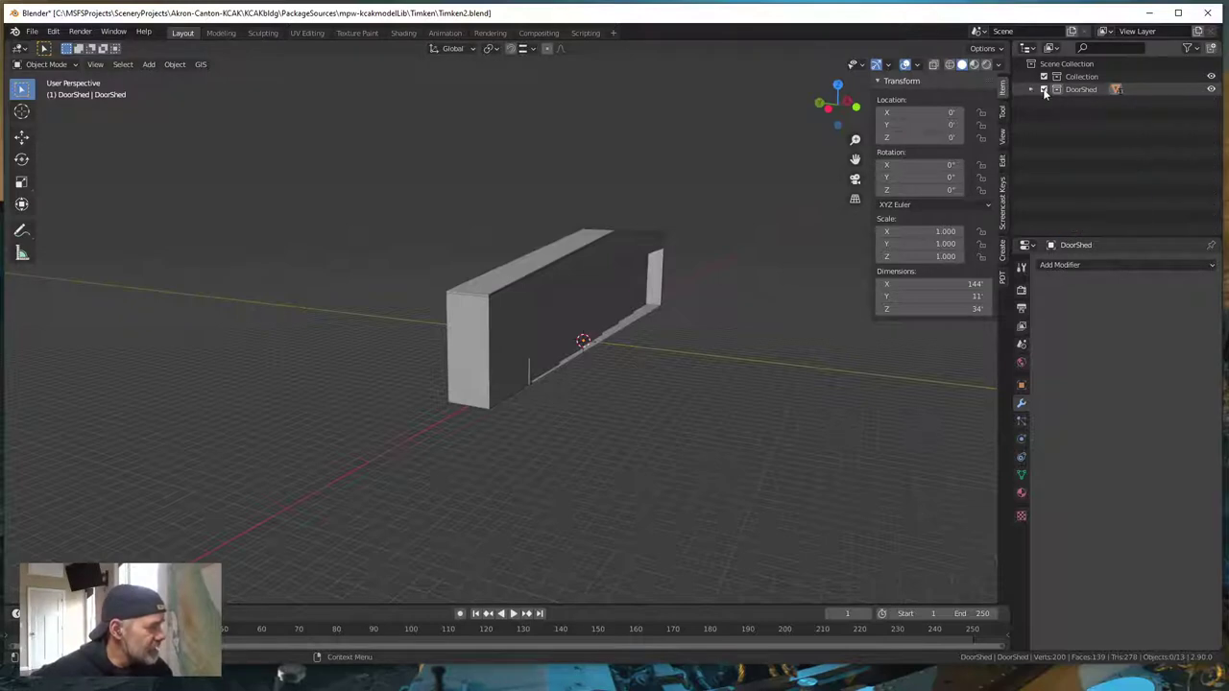
{"action": "left_click", "coordinate": [1211, 89]}
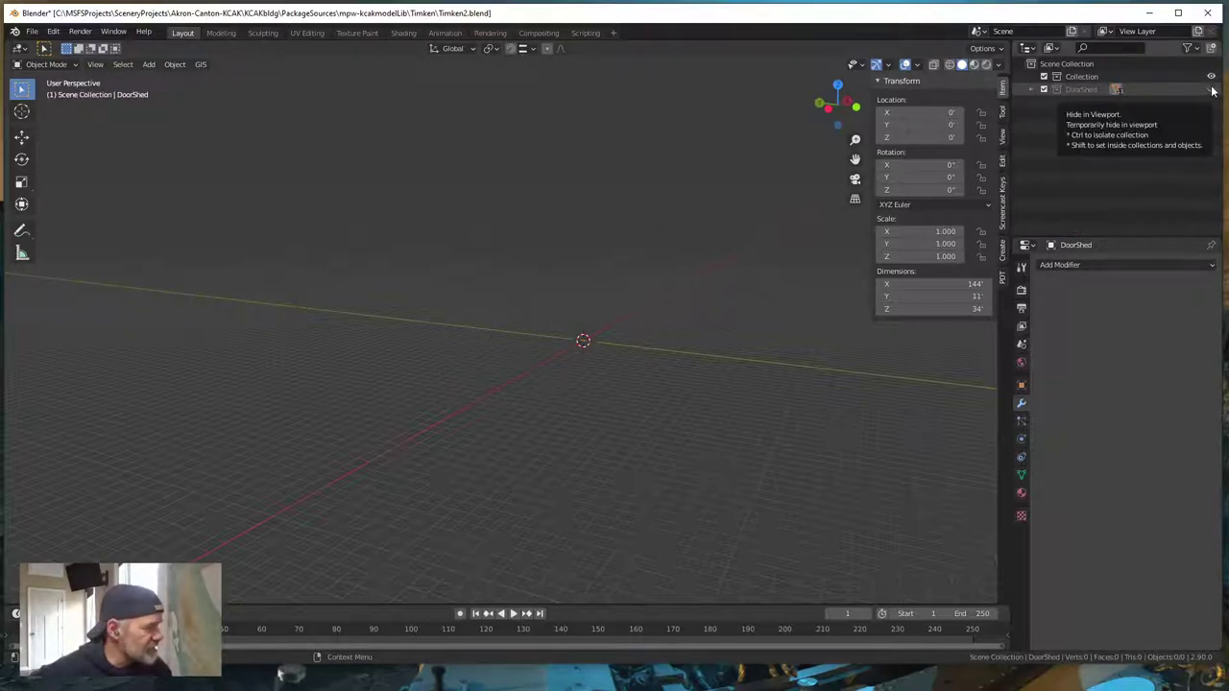
{"action": "left_click", "coordinate": [1212, 89]}
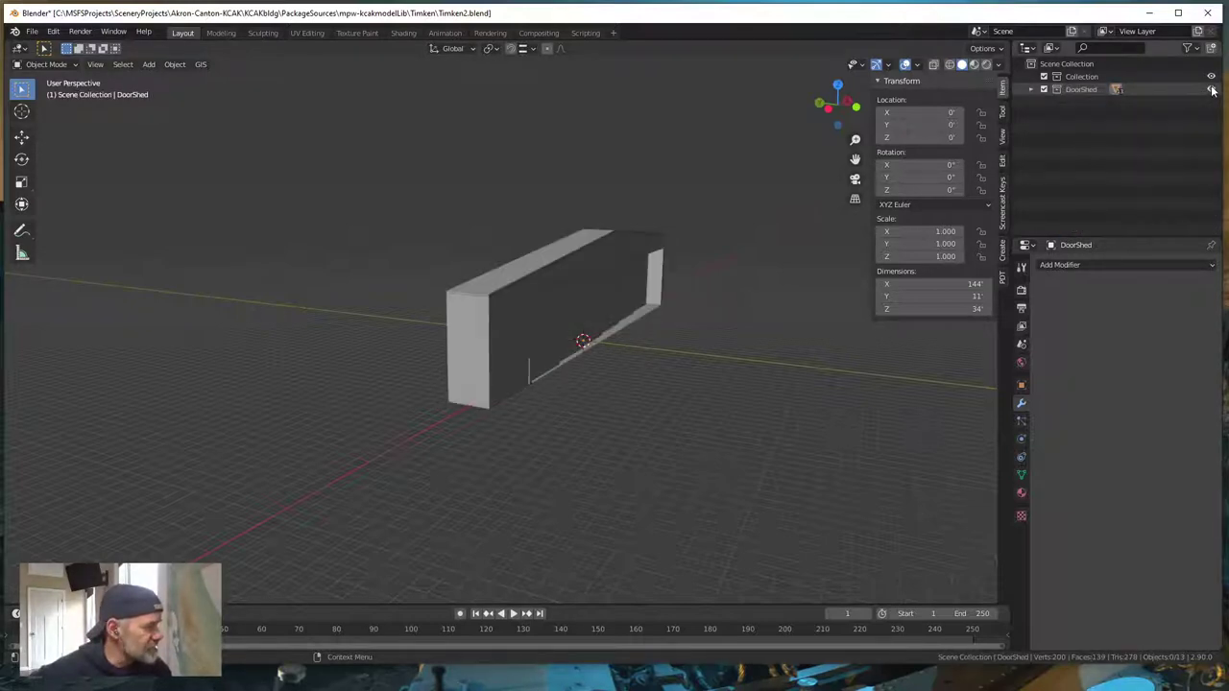
{"action": "left_click", "coordinate": [1031, 89]}
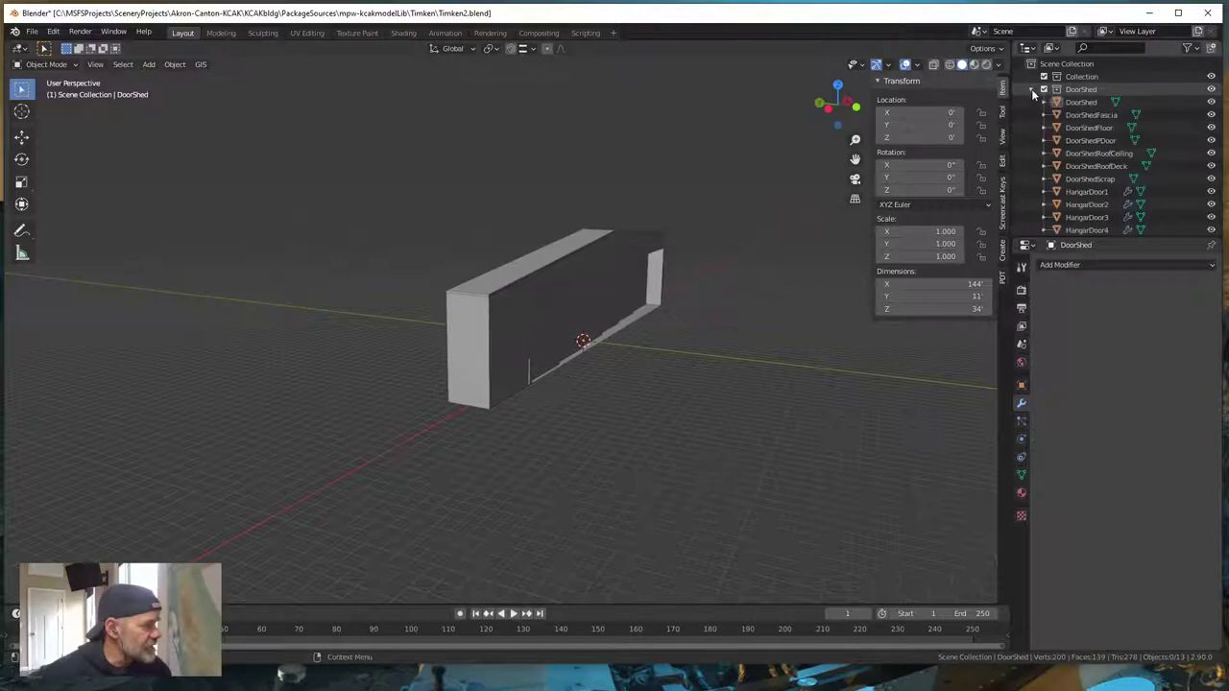
{"action": "left_click", "coordinate": [1212, 127]}
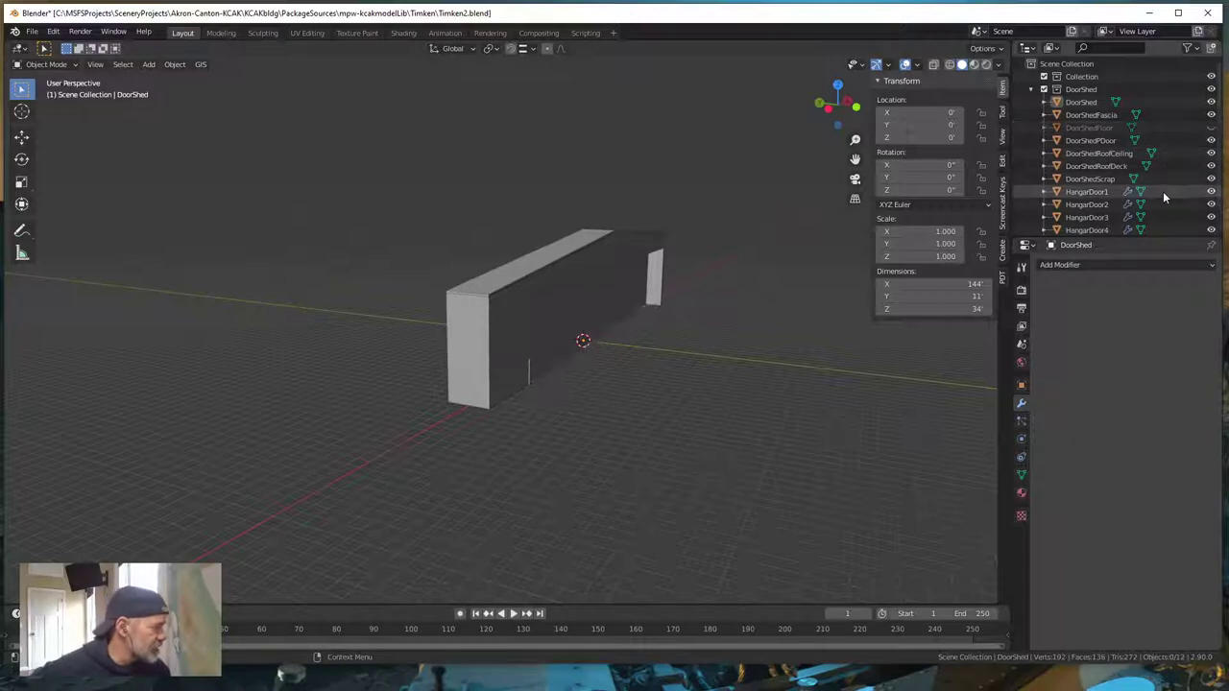
{"action": "left_click", "coordinate": [1212, 178]}
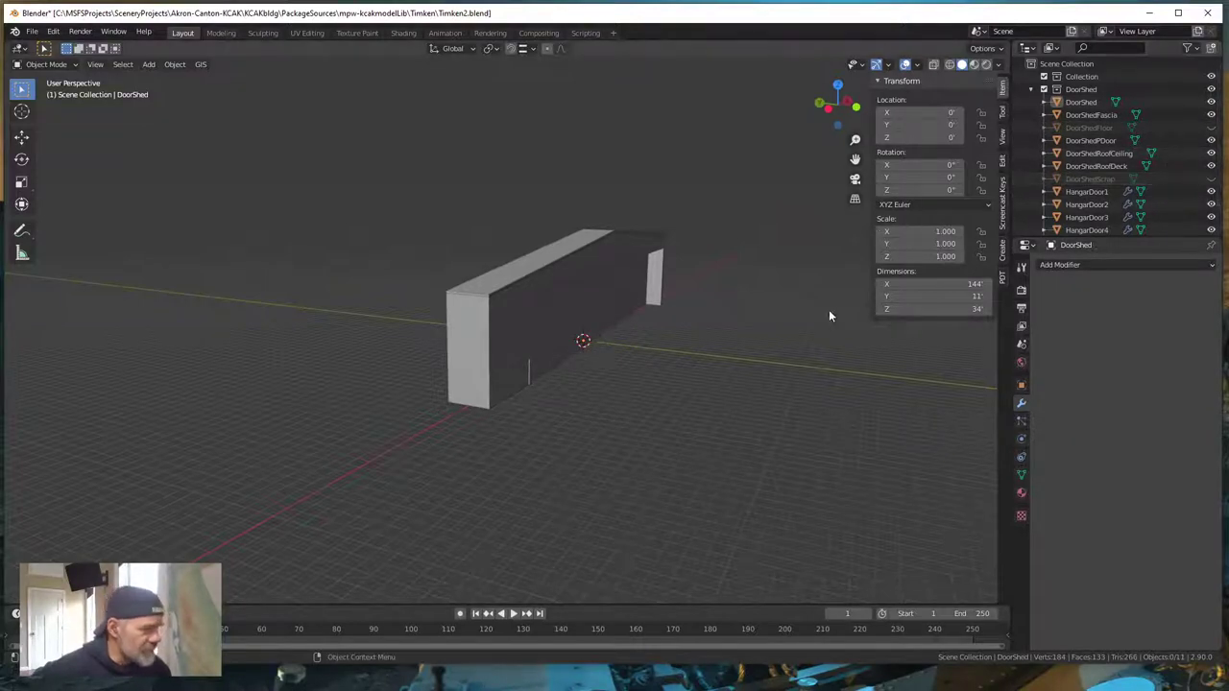
{"action": "mouse_move", "coordinate": [782, 372]}
{"action": "middle_mouse_down"}
{"action": "mouse_move", "coordinate": [740, 365]}
{"action": "mouse_move", "coordinate": [759, 321]}
{"action": "mouse_move", "coordinate": [784, 345]}
{"action": "mouse_move", "coordinate": [791, 387]}
{"action": "mouse_move", "coordinate": [793, 362]}
{"action": "middle_mouse_up"}
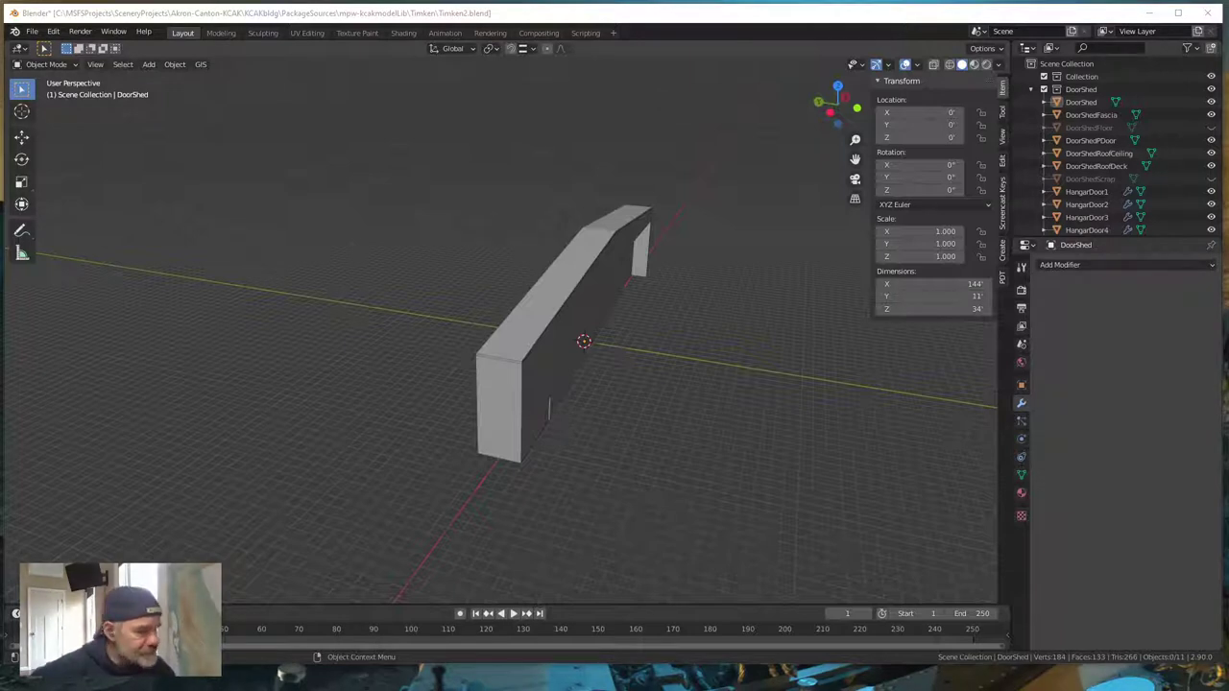
- Add Collection 3 under Scene Collection, rename it Quonset, and make it active
{"action": "left_click", "coordinate": [1070, 66]}
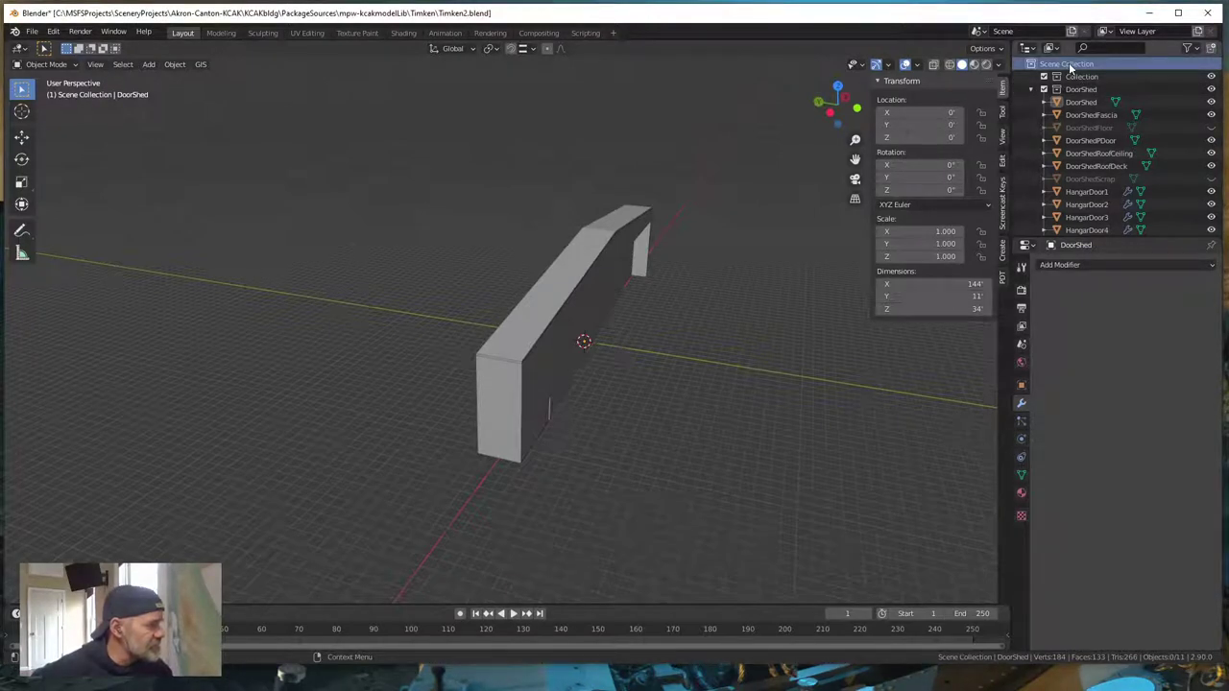
{"action": "right_click", "coordinate": [1070, 65]}
{"action": "left_click", "coordinate": [1038, 64]}
{"action": "scroll", "coordinate": [1110, 206], "scroll_direction": "down", "scroll_amount": 2}
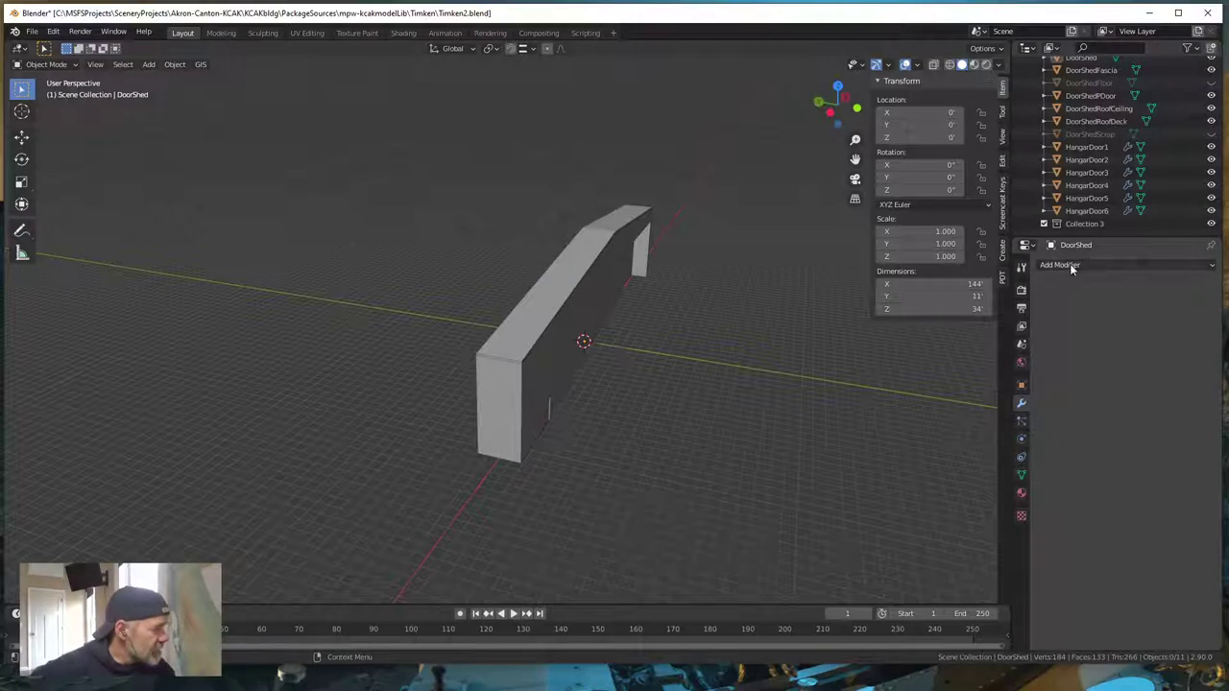
{"action": "left_click", "coordinate": [1088, 226]}
{"action": "double_click", "coordinate": [1088, 226]}
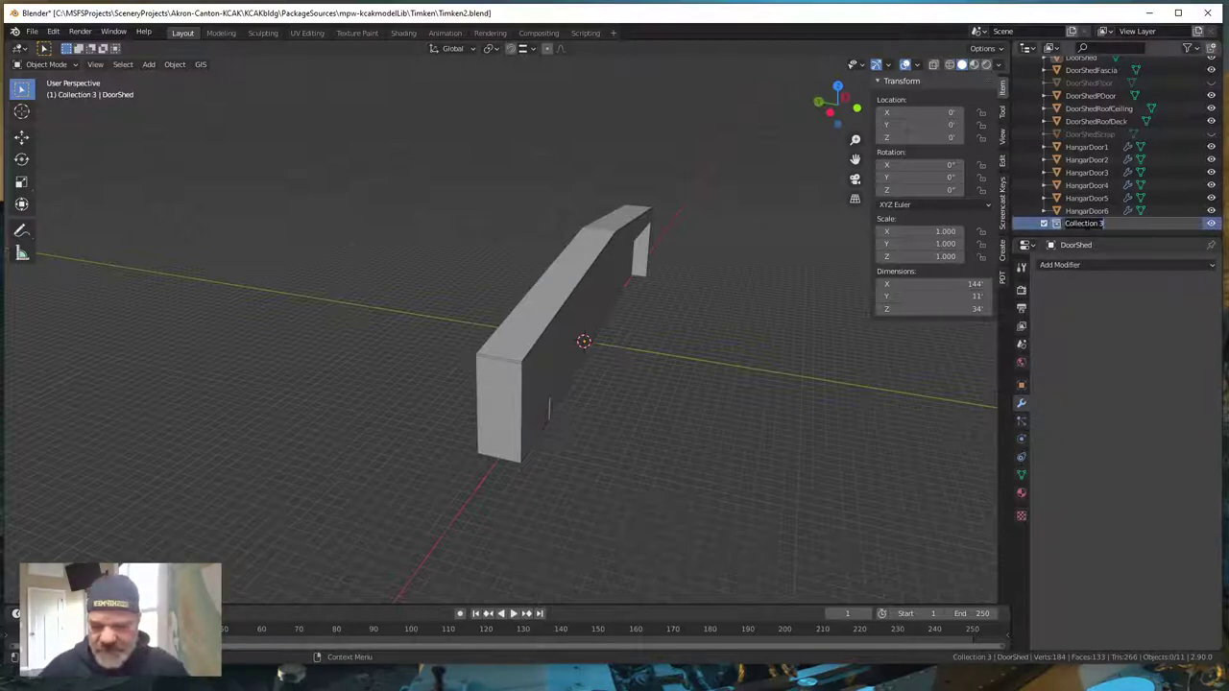
{"action": "type", "text": "C"}
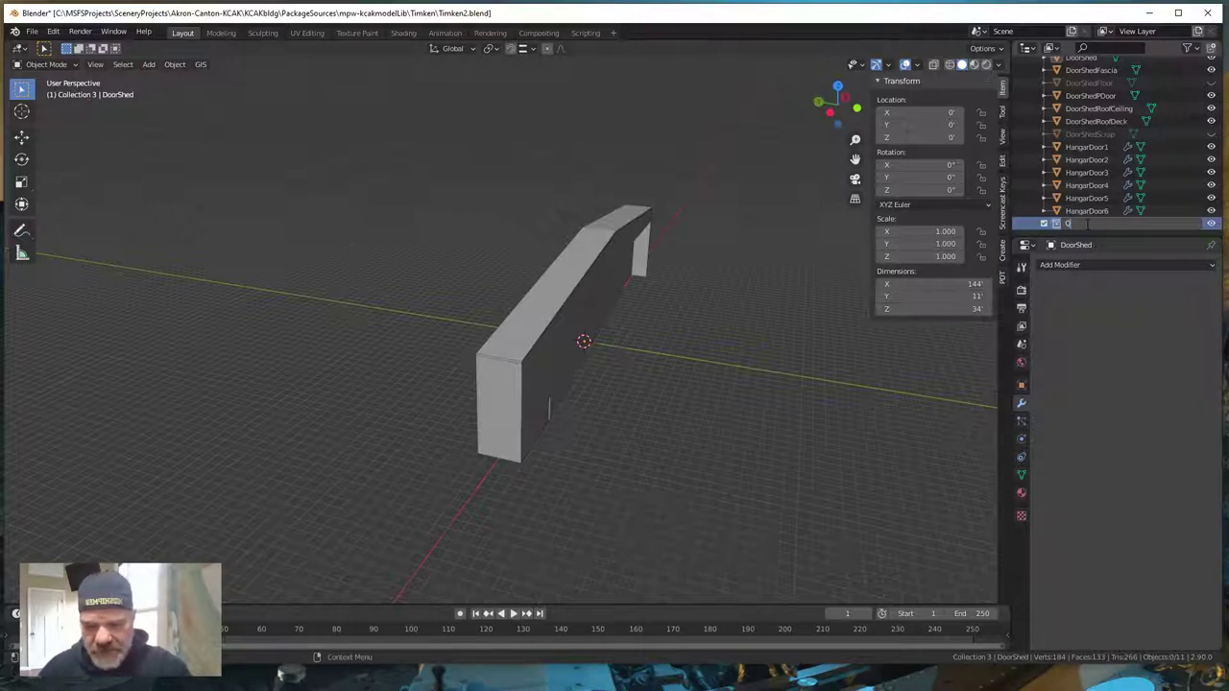
{"action": "type", "text": "uonset"}
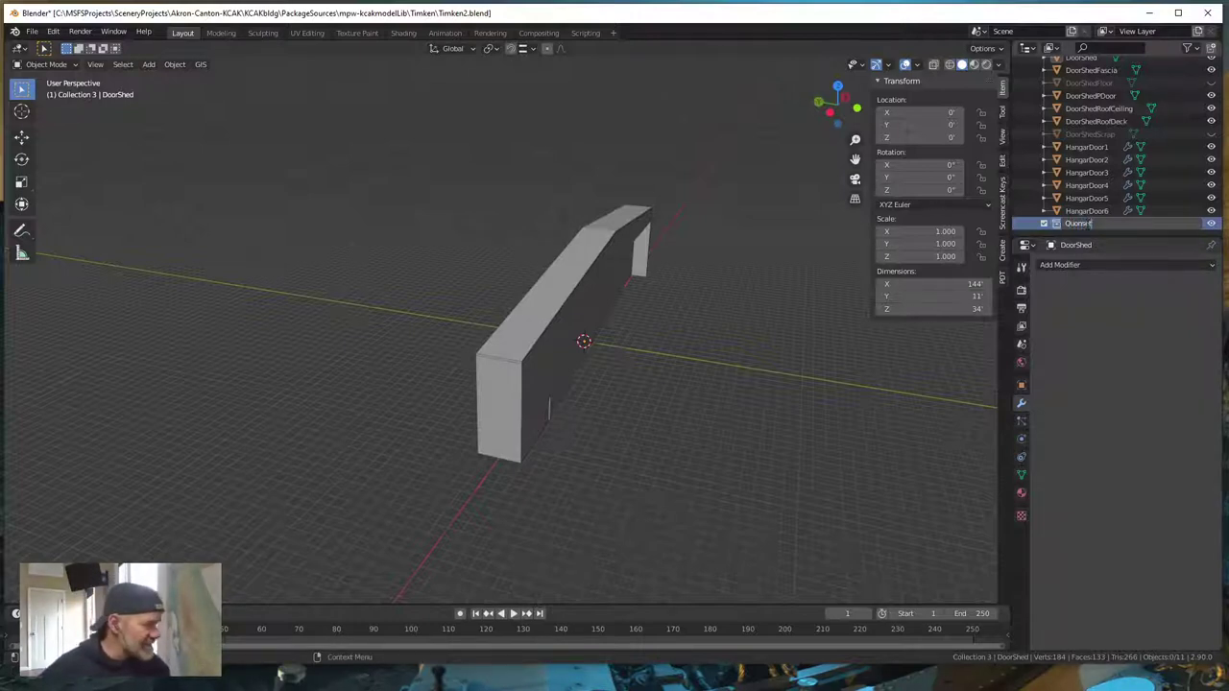
{"action": "key", "text": "Return"}
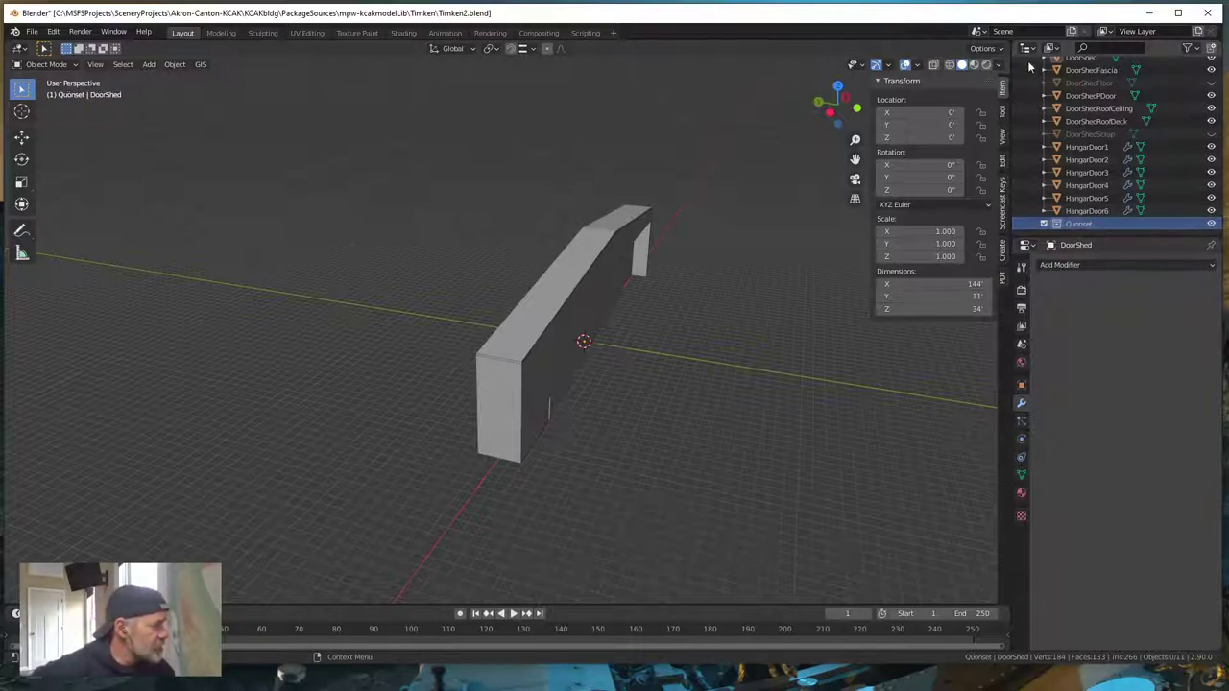
{"action": "scroll", "coordinate": [1115, 161], "scroll_direction": "up", "scroll_amount": 2}
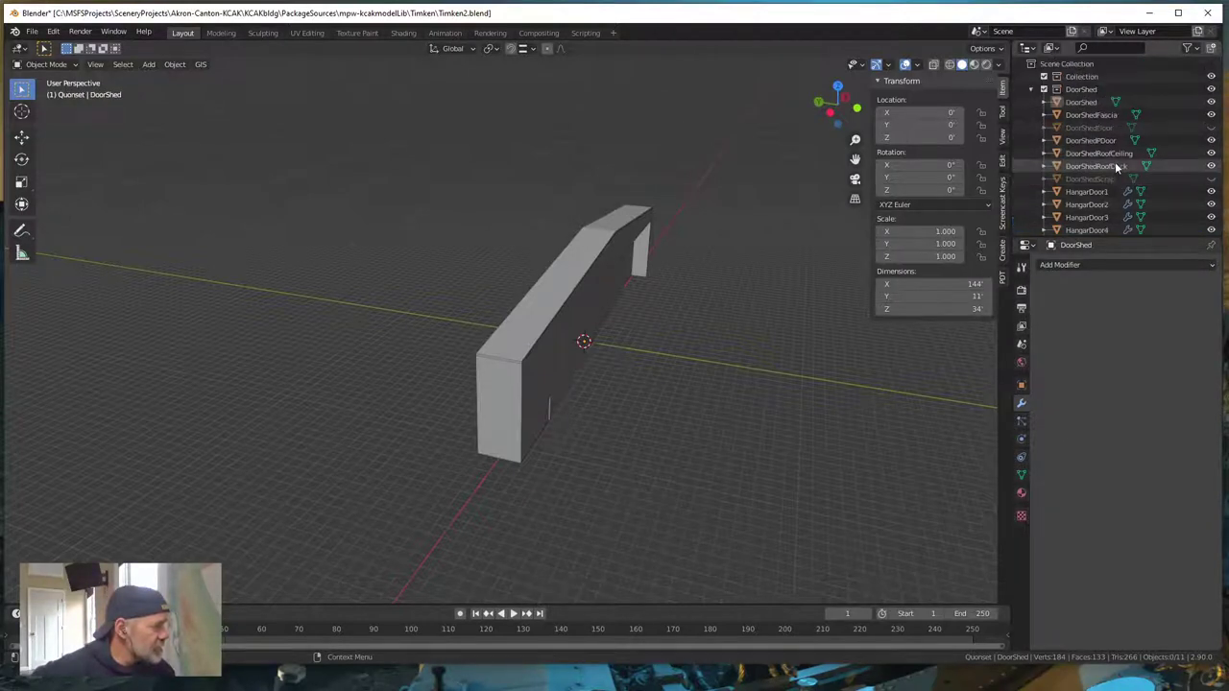
{"action": "left_click", "coordinate": [1031, 88]}
{"action": "left_click", "coordinate": [1078, 103]}
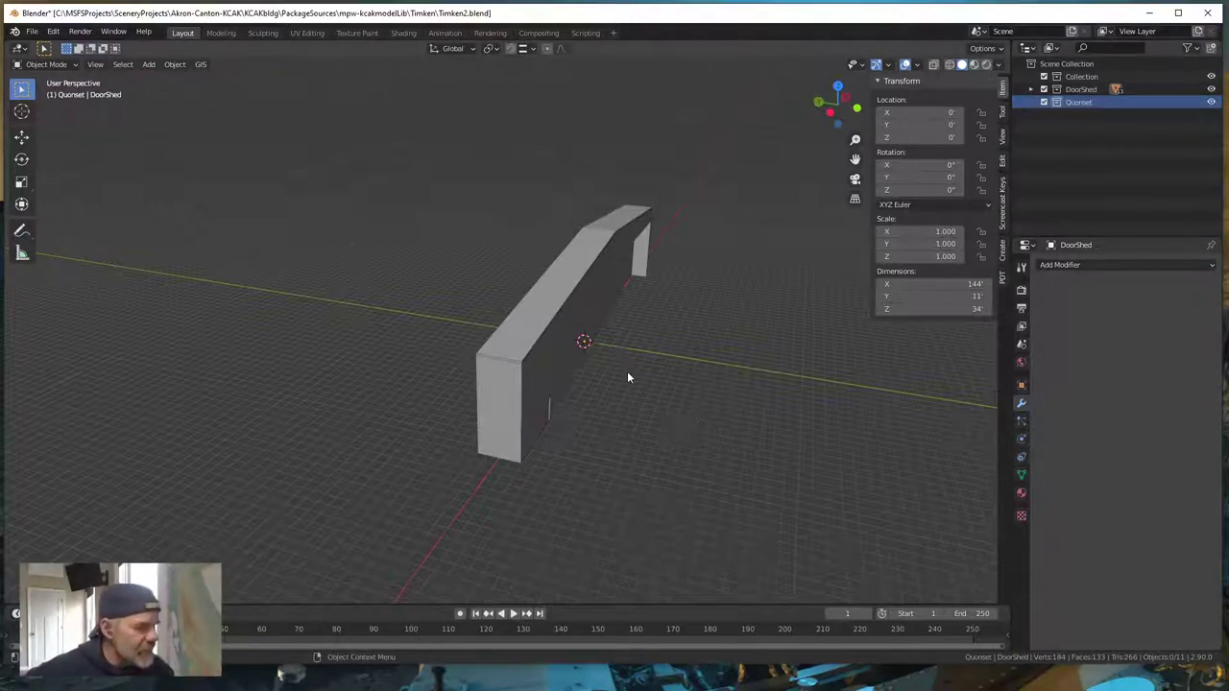
- Add a 2-foot cube at the origin in the Quonset collection
{"action": "middle_click_drag", "start_coordinate": [614, 406], "coordinate": [577, 377]}
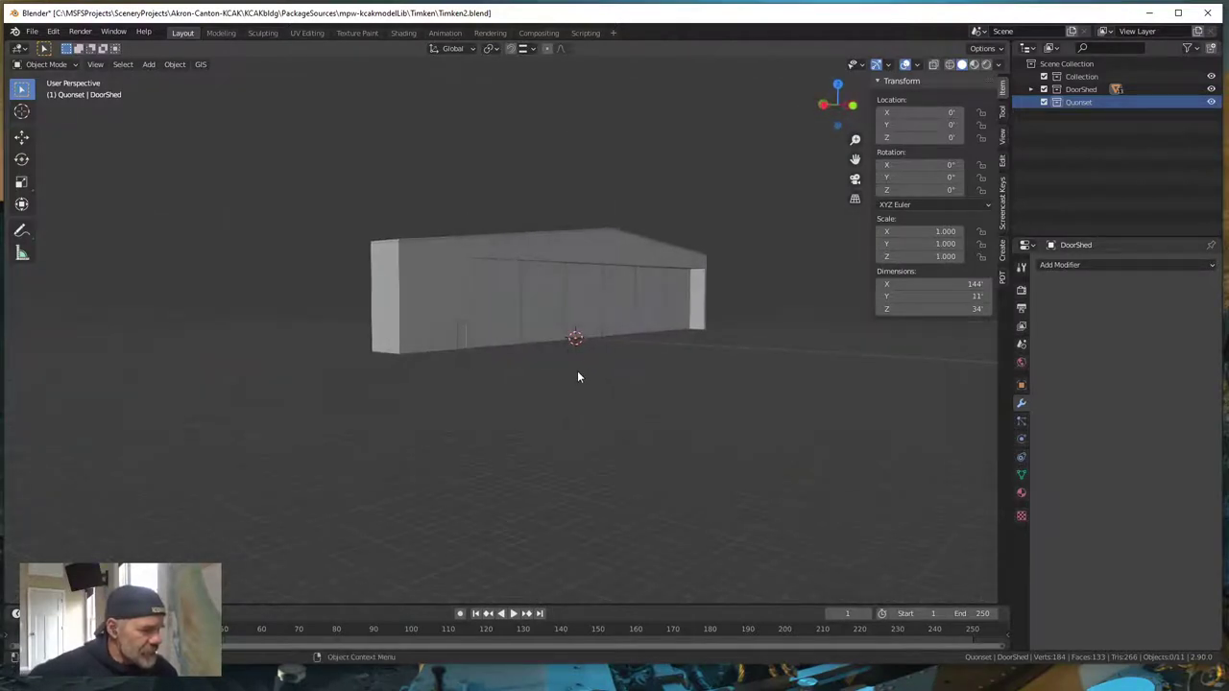
{"action": "middle_click_drag", "start_coordinate": [552, 433], "coordinate": [708, 479]}
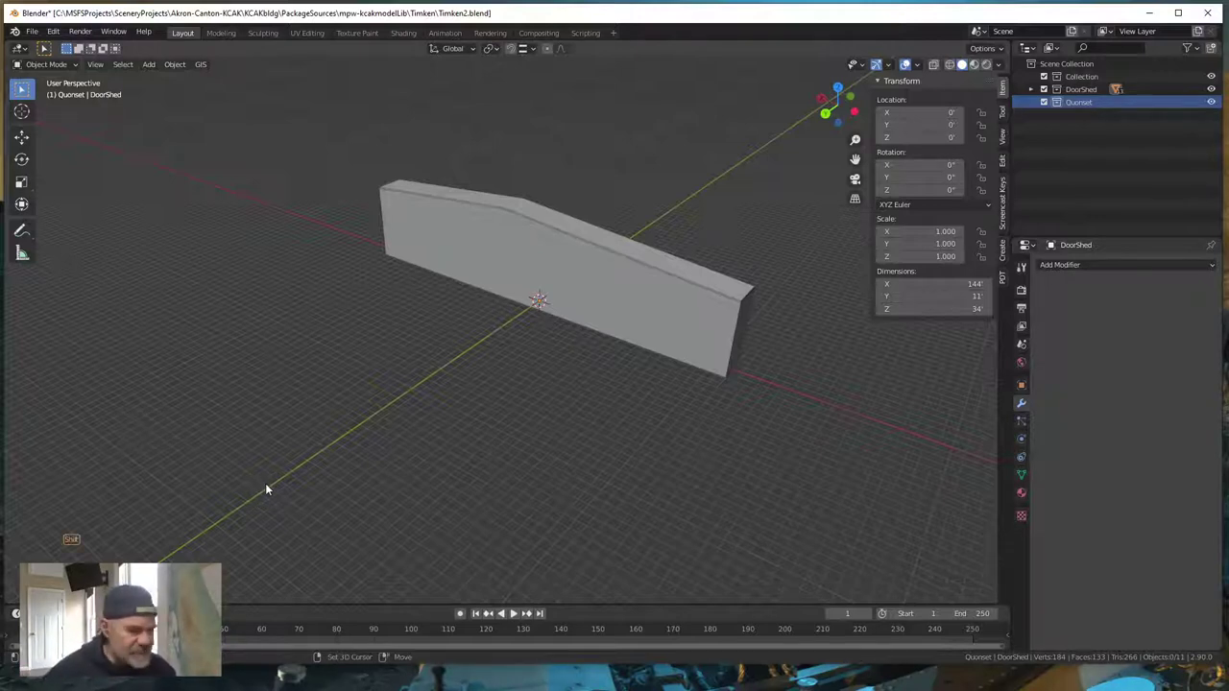
{"action": "key", "text": "shift+a"}
{"action": "mouse_move", "coordinate": [223, 401]}
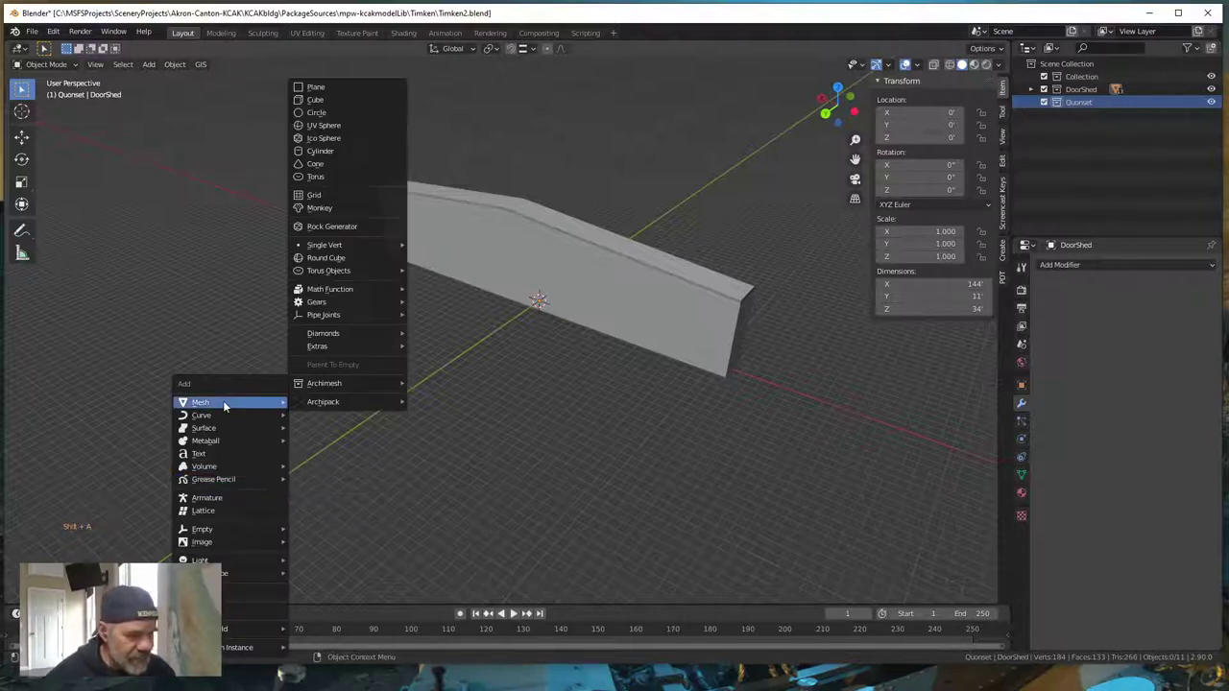
{"action": "left_click", "coordinate": [316, 99]}
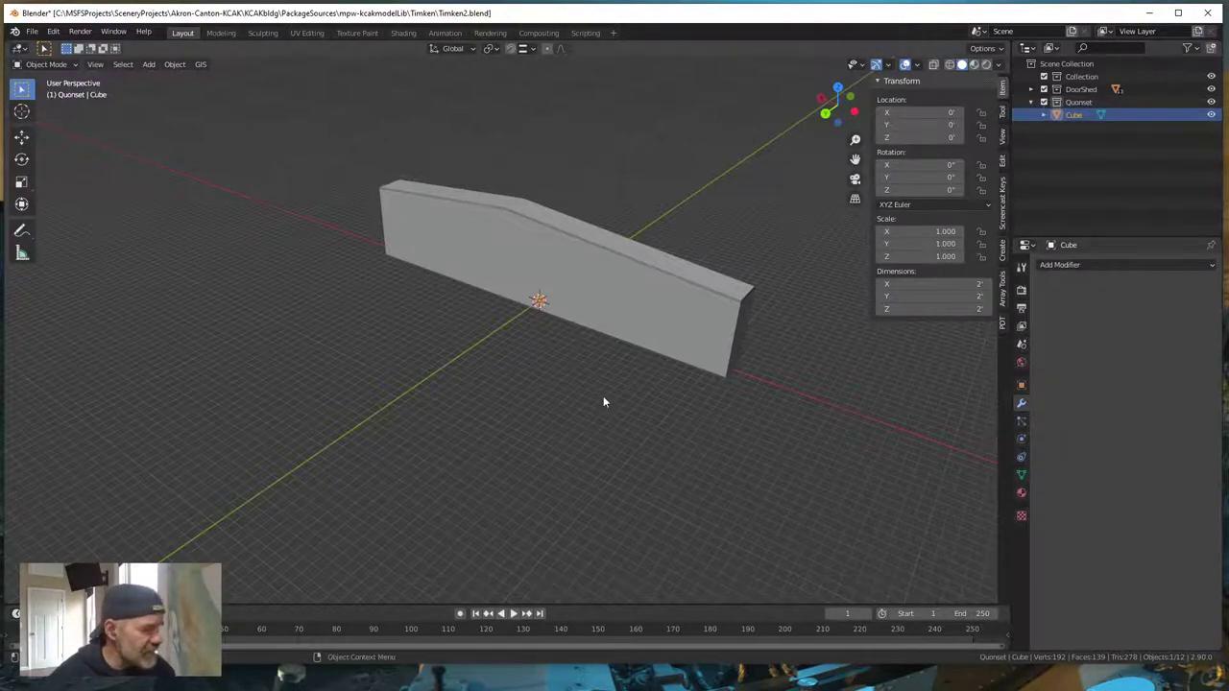
- Zoom in on the cube at the base of the hangar wall
{"action": "middle_click_drag", "start_coordinate": [554, 376], "coordinate": [556, 372]}
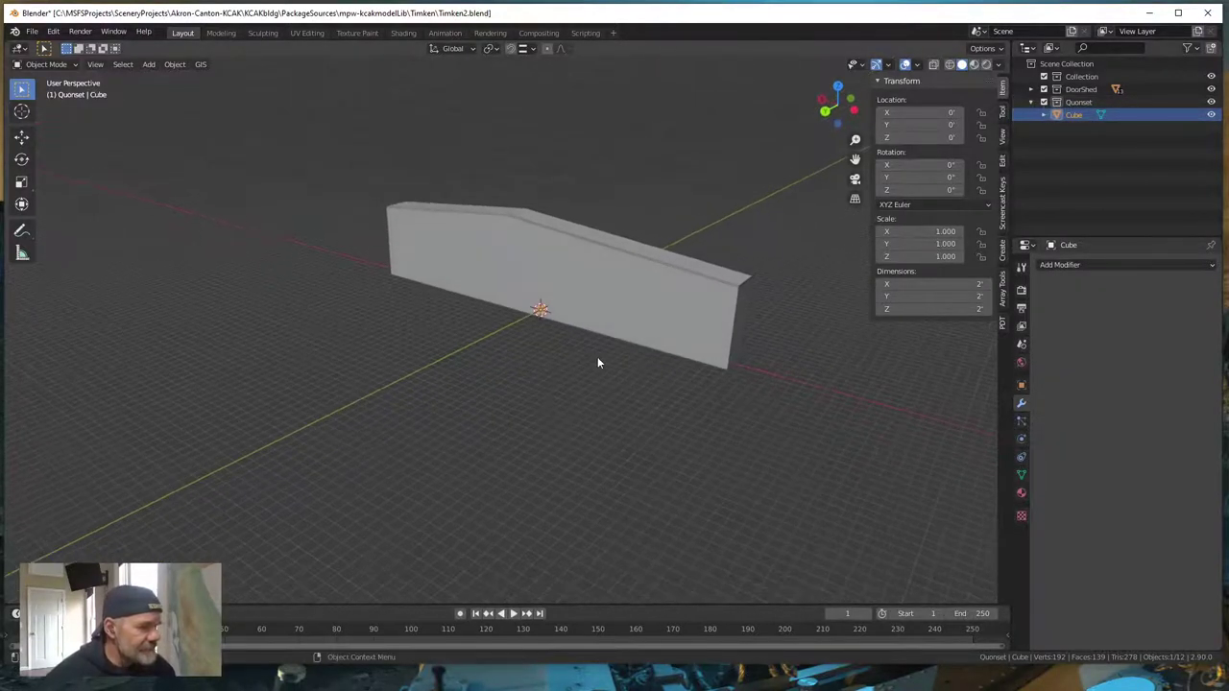
{"action": "scroll", "coordinate": [555, 330], "scroll_direction": "up", "scroll_amount": 2}
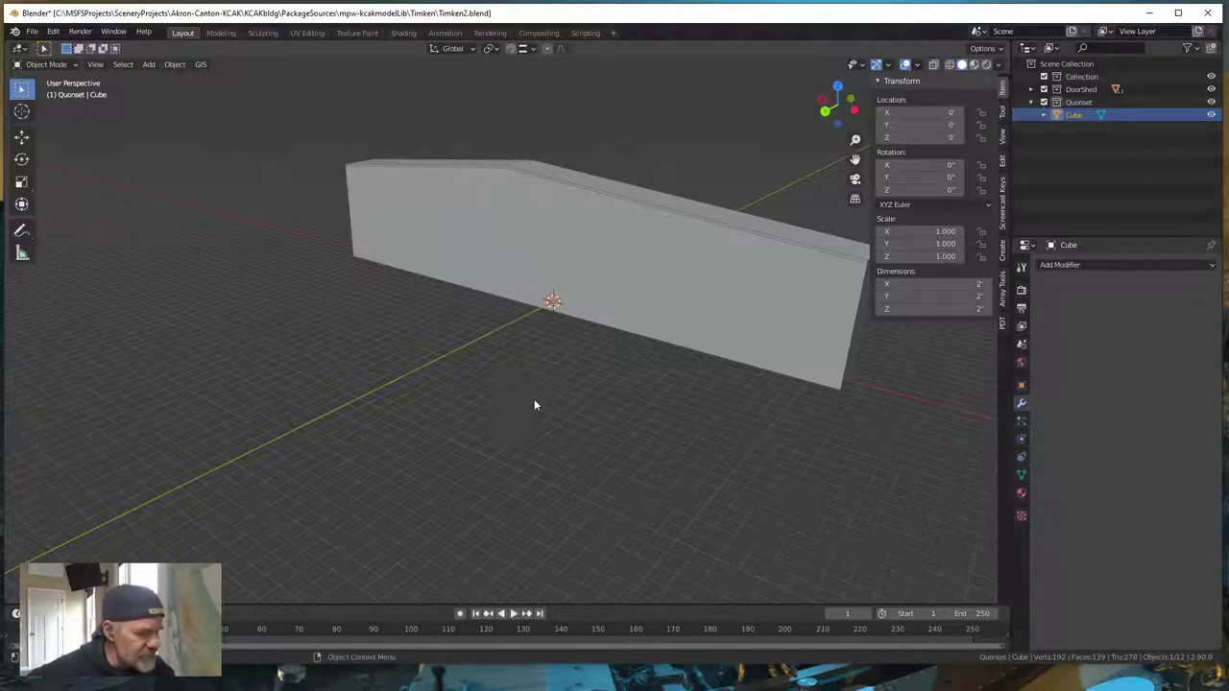
{"action": "scroll", "coordinate": [608, 345], "scroll_direction": "up", "scroll_amount": 5}
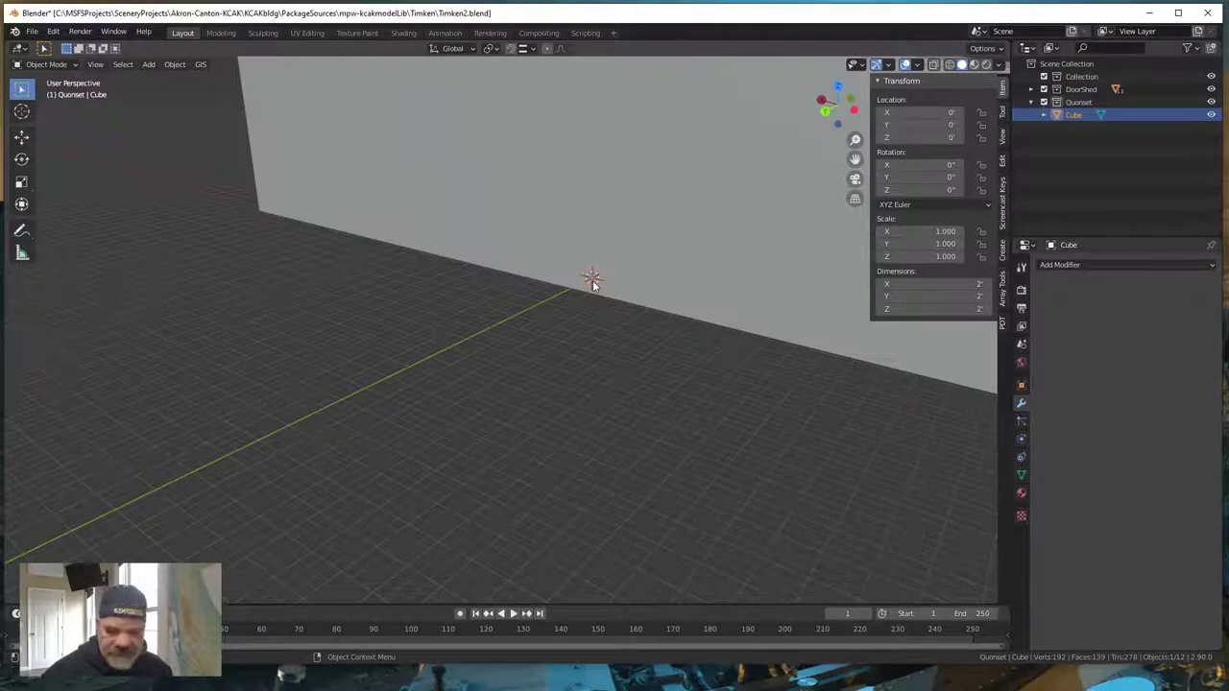
- Raise the cube 1 foot along Z
{"action": "key", "text": "g"}
{"action": "key", "text": "z"}
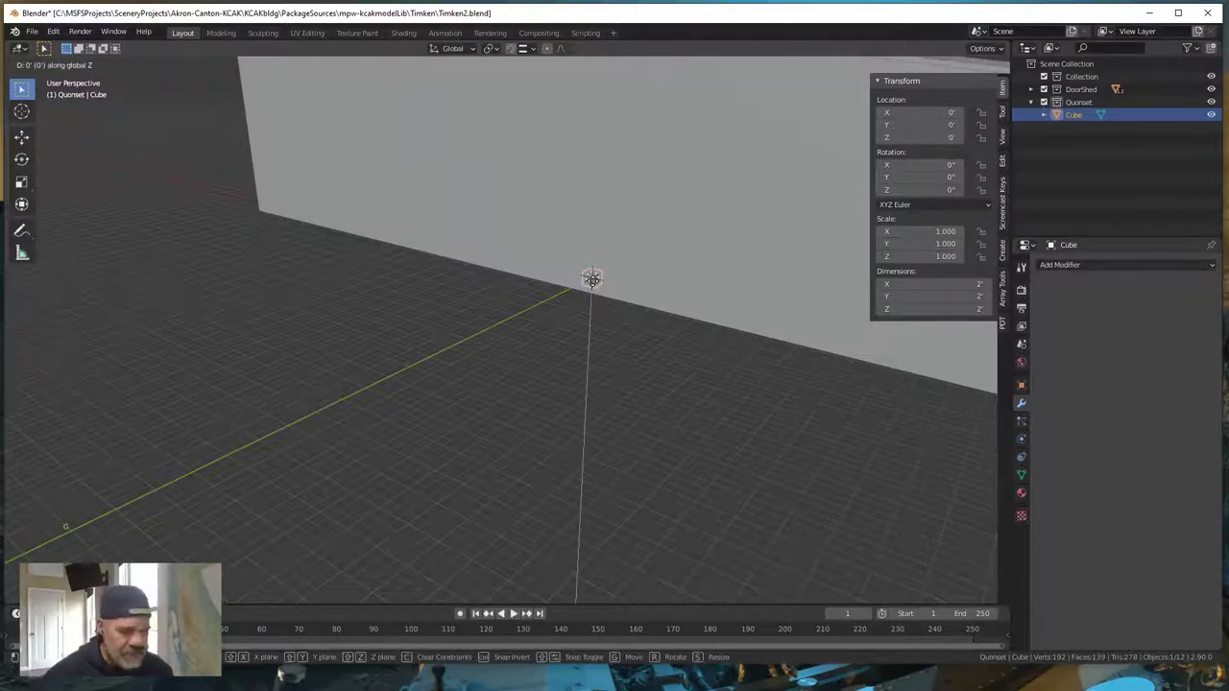
{"action": "key", "text": "1"}
{"action": "key", "text": "Return"}
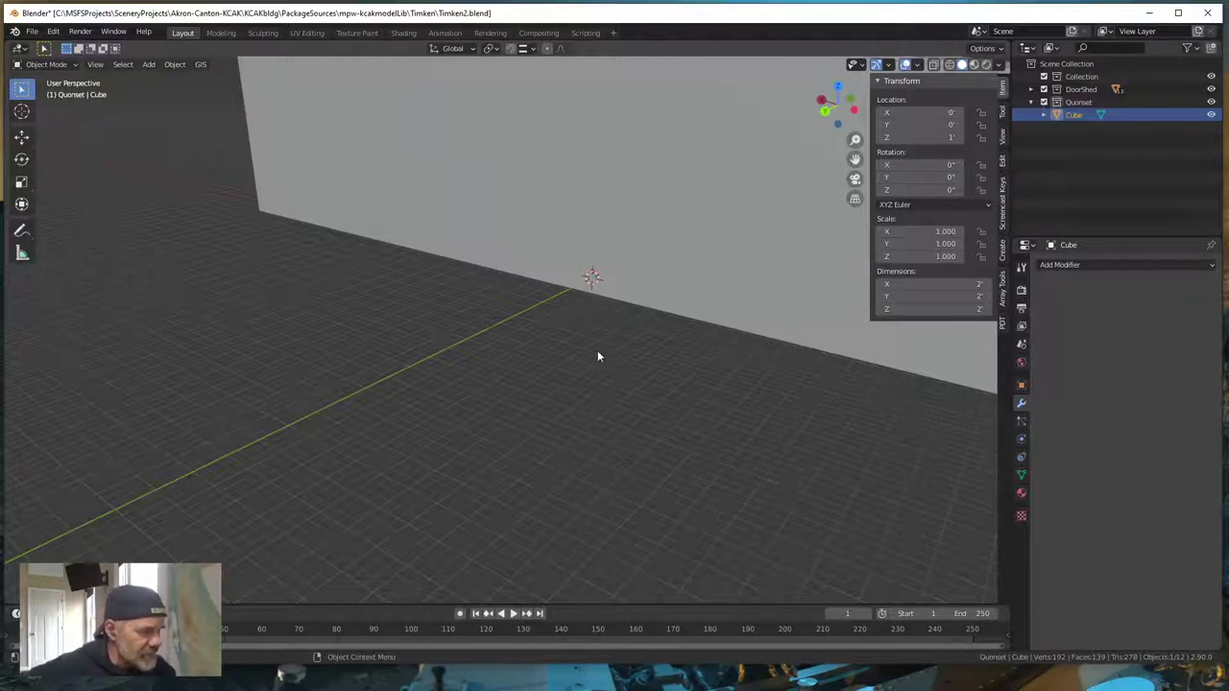
{"action": "mouse_move", "coordinate": [597, 357]}
{"action": "middle_mouse_down"}
{"action": "mouse_move", "coordinate": [546, 316]}
{"action": "mouse_move", "coordinate": [587, 365]}
{"action": "middle_mouse_up"}
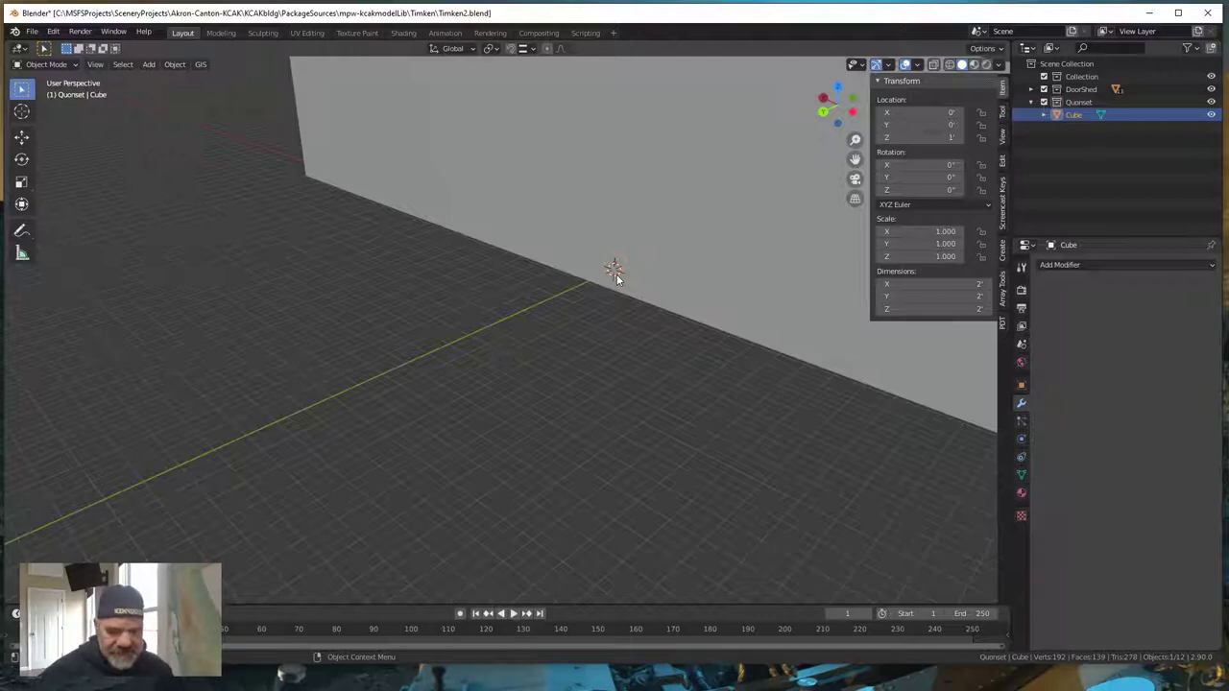
- Slide the cube along Y to 18.193 feet, clear of the hangar wall
{"action": "key", "text": "g"}
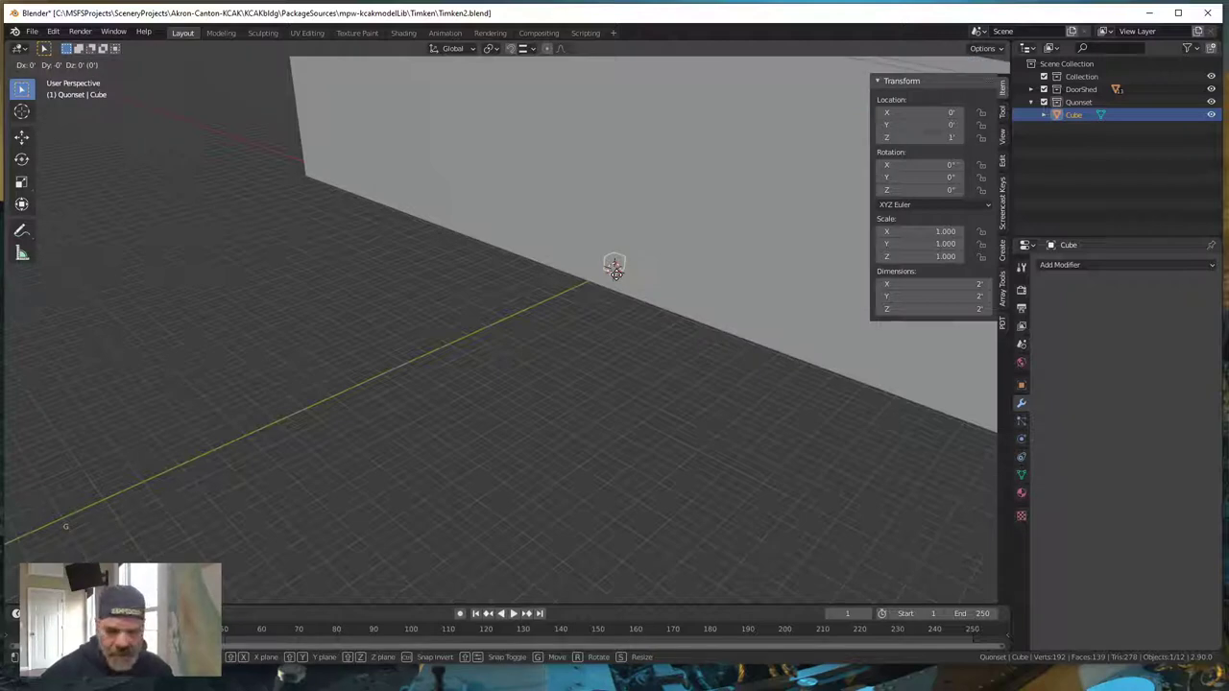
{"action": "key", "text": "y"}
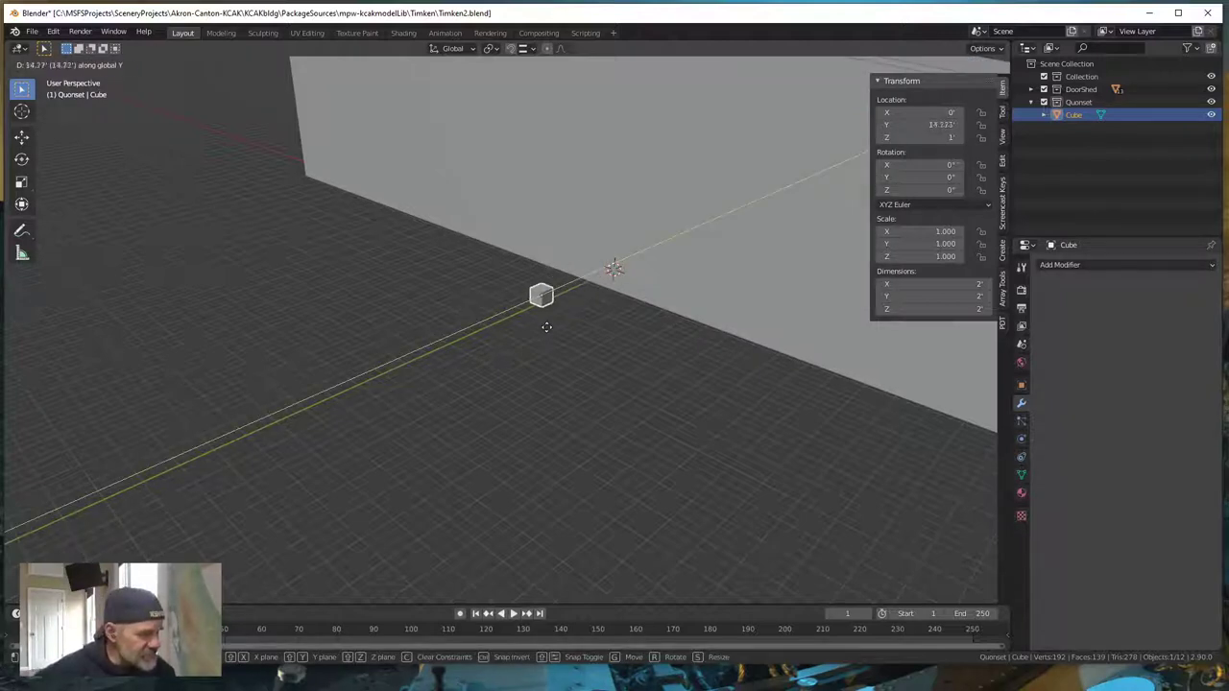
{"action": "left_click", "coordinate": [533, 334]}
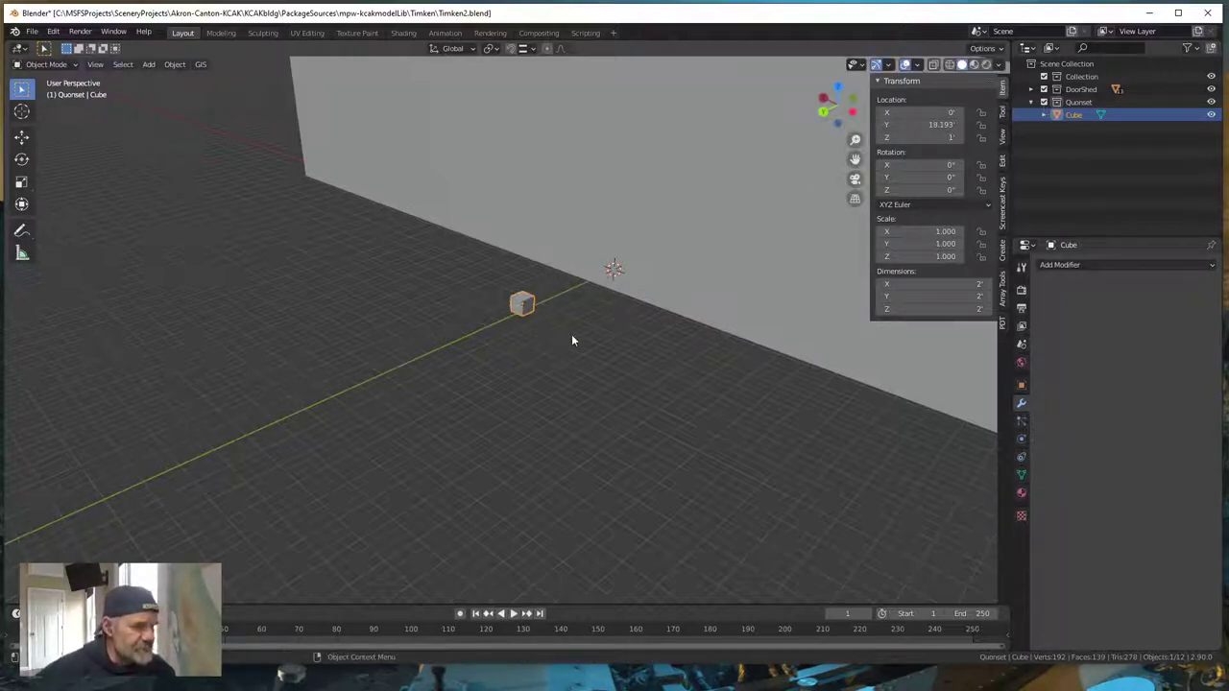
{"action": "mouse_move", "coordinate": [580, 346]}
{"action": "middle_mouse_down"}
{"action": "mouse_move", "coordinate": [584, 324]}
{"action": "mouse_move", "coordinate": [575, 359]}
{"action": "middle_mouse_up"}
{"action": "scroll", "coordinate": [575, 359], "scroll_direction": "down", "scroll_amount": 2}
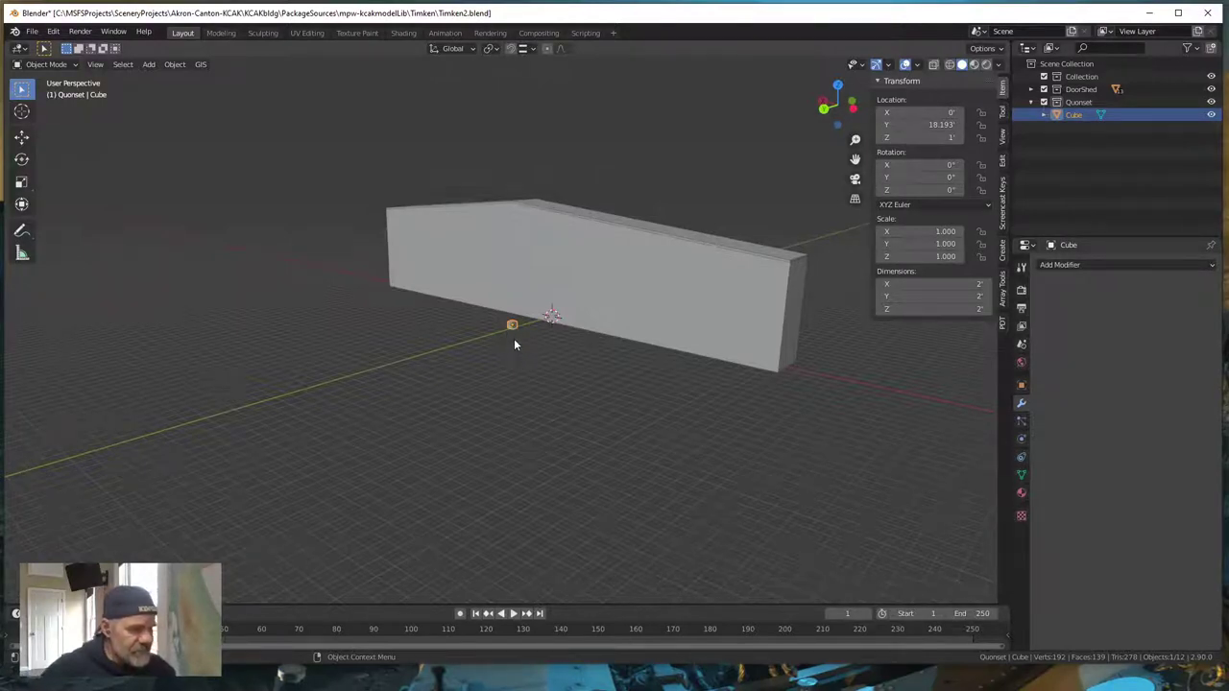
{"action": "mouse_move", "coordinate": [515, 348]}
{"action": "middle_mouse_down"}
{"action": "mouse_move", "coordinate": [509, 359]}
{"action": "mouse_move", "coordinate": [524, 342]}
{"action": "middle_mouse_up"}
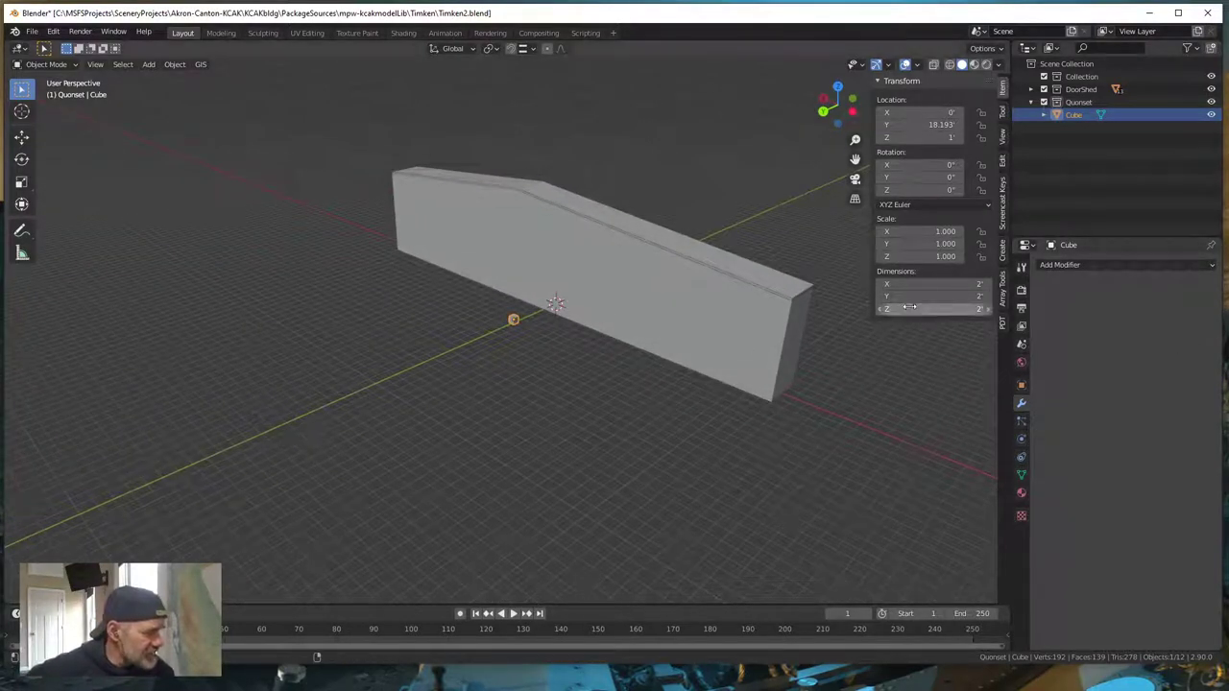
- Set the cube's Y dimension to 140 feet, then return to Google Earth Pro
{"action": "left_click", "coordinate": [944, 301]}
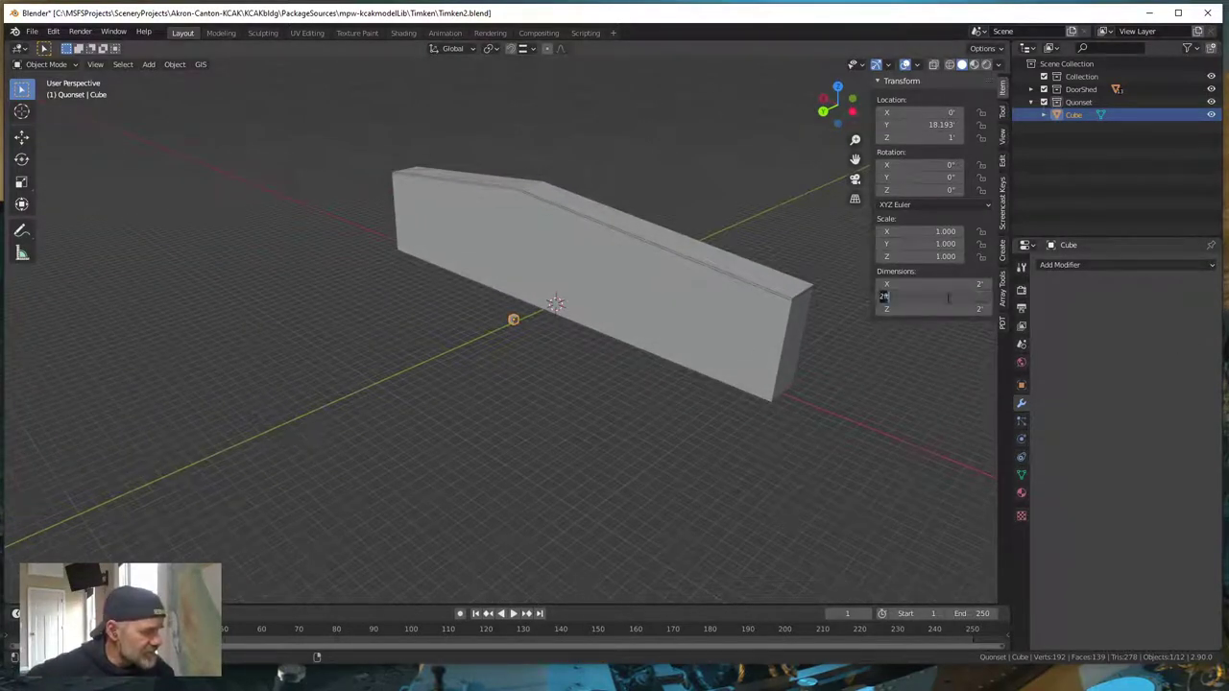
{"action": "type", "text": "140"}
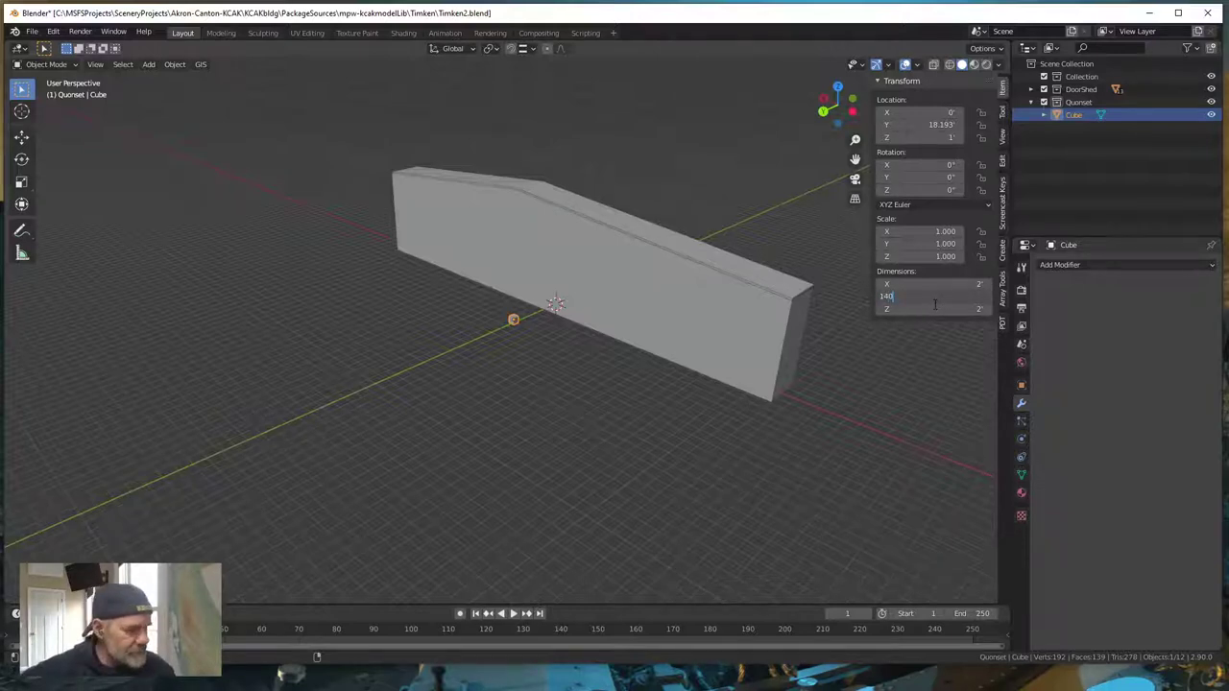
{"action": "key", "text": "Return"}
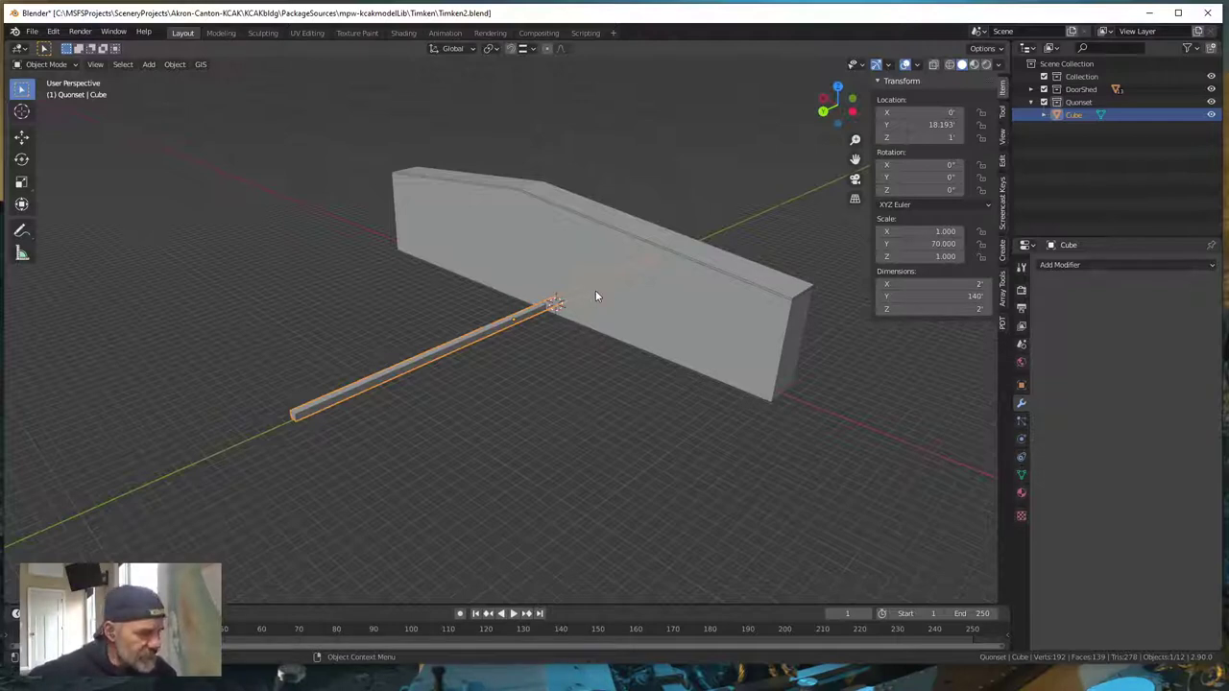
{"action": "middle_click_drag", "start_coordinate": [619, 383], "coordinate": [560, 439]}
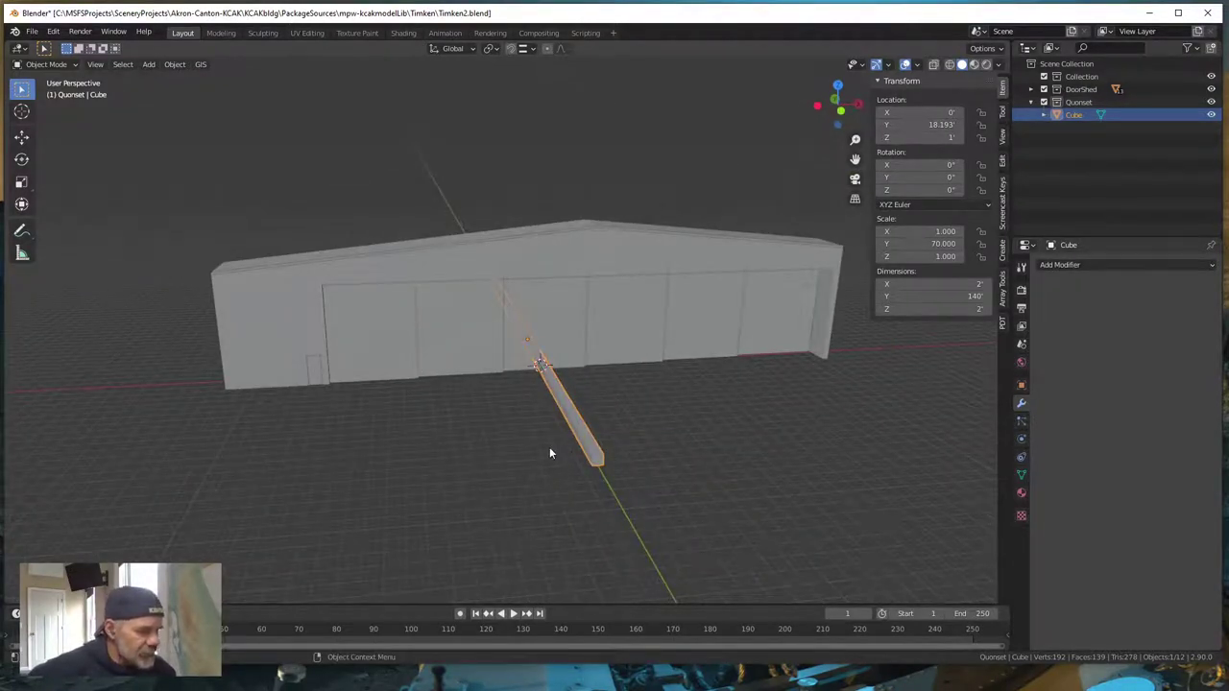
{"action": "middle_click_drag", "start_coordinate": [549, 453], "coordinate": [524, 471]}
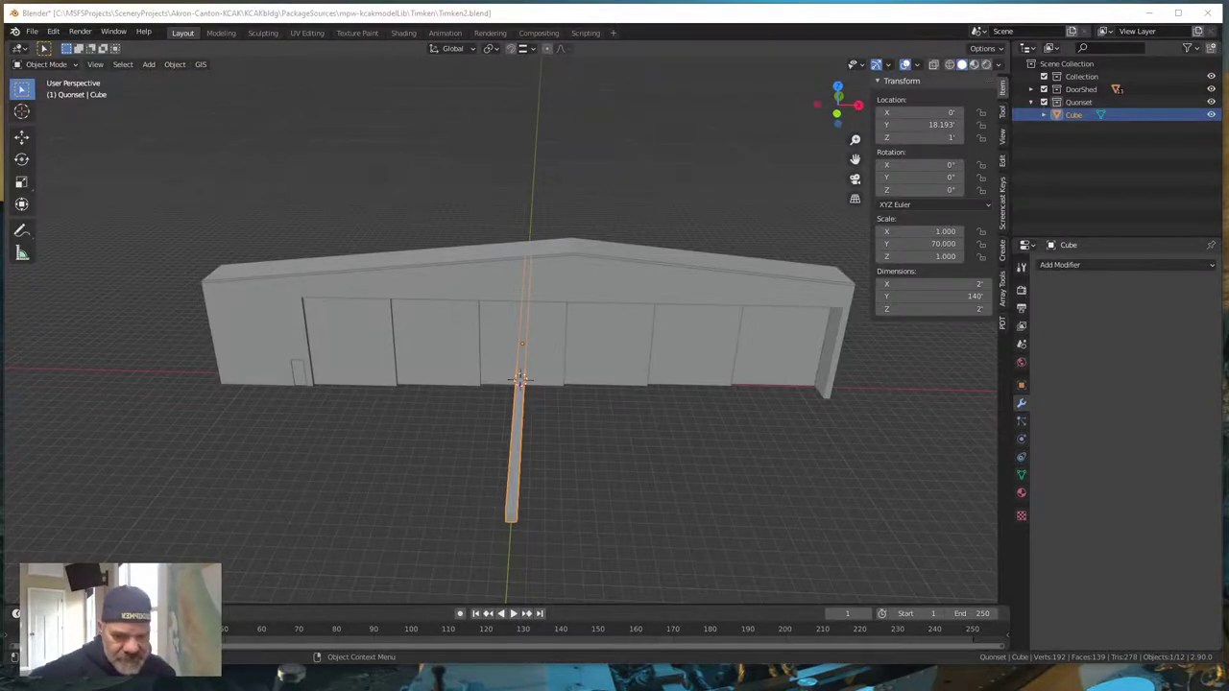
{"action": "key", "text": "alt+Tab"}
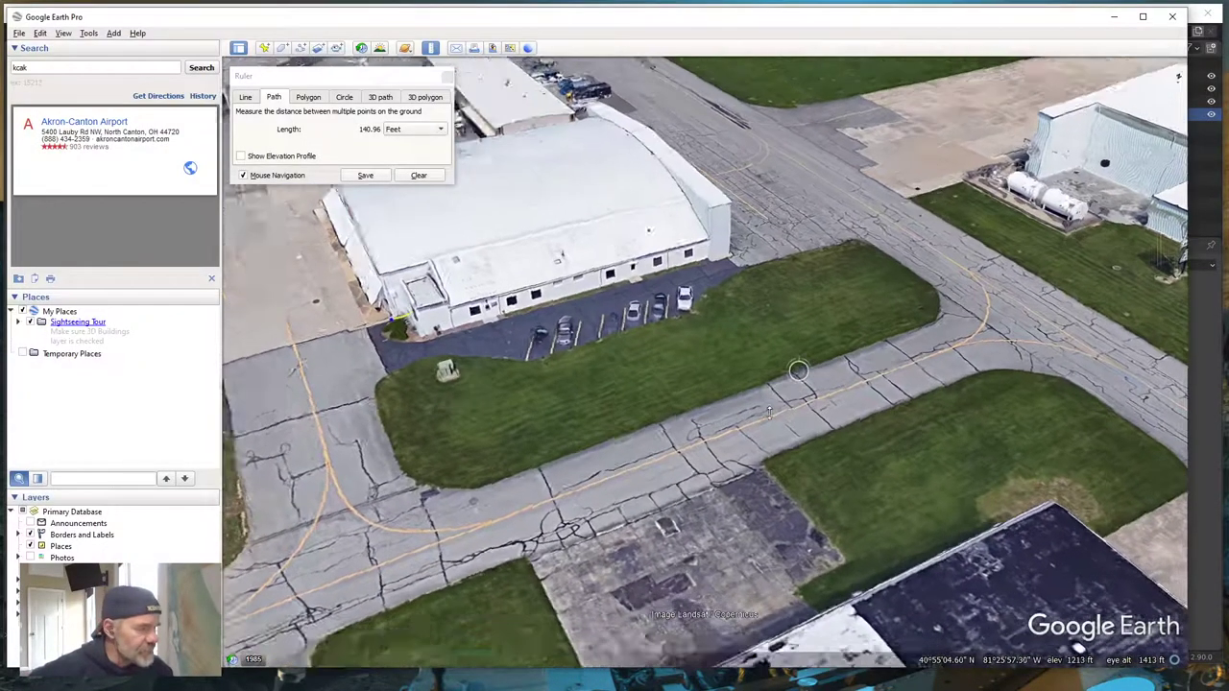
- Orbit and pan Google Earth past the CASTLE hangar to frame the first hangar's front and apron
{"action": "middle_click_drag", "start_coordinate": [769, 412], "coordinate": [565, 498]}
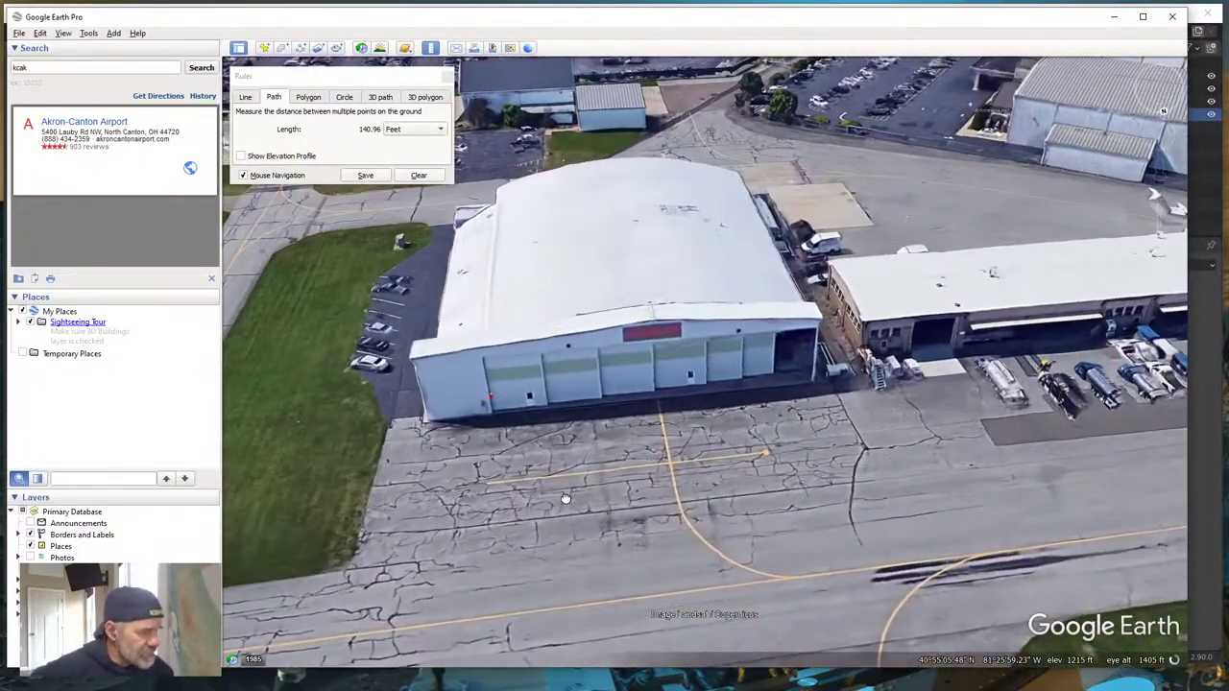
{"action": "middle_click_drag", "start_coordinate": [614, 443], "coordinate": [617, 412]}
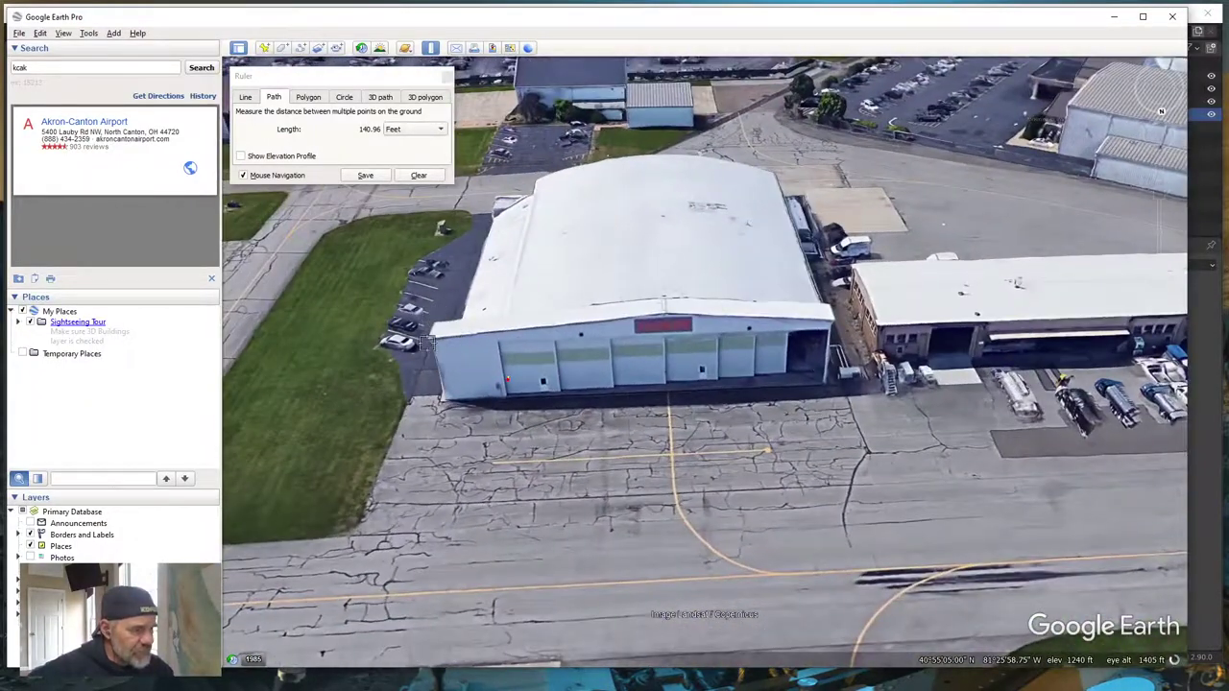
{"action": "left_click_drag", "start_coordinate": [428, 343], "coordinate": [620, 430]}
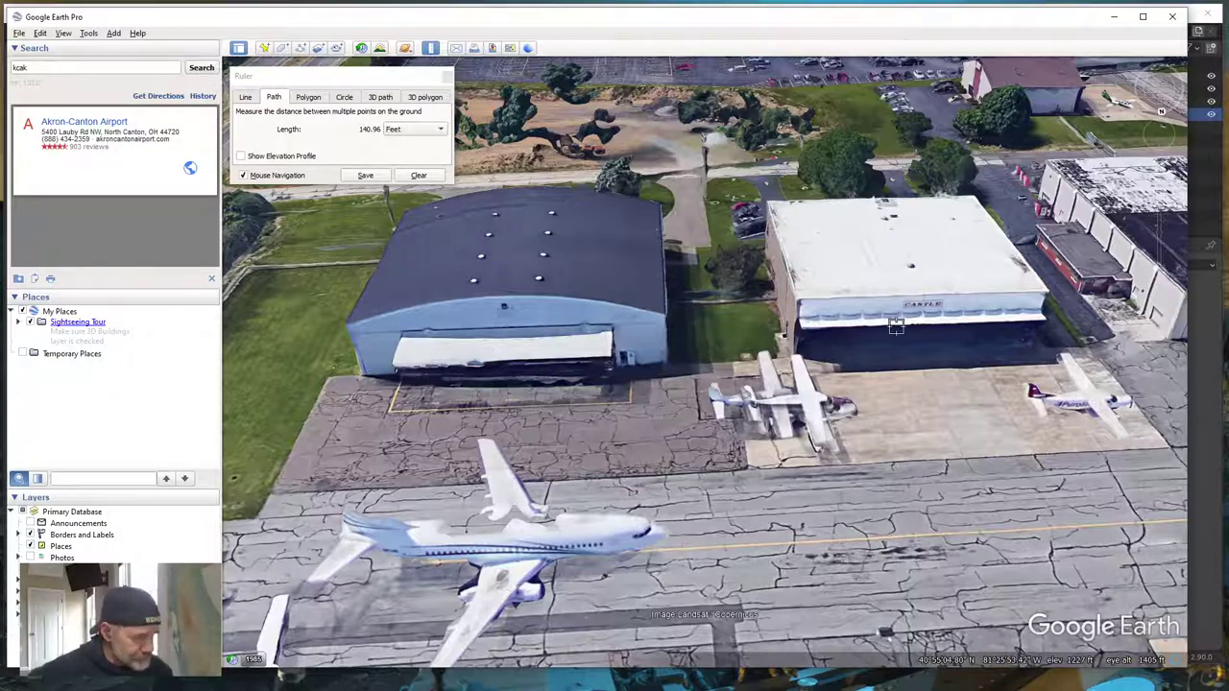
{"action": "left_click_drag", "start_coordinate": [1056, 332], "coordinate": [603, 457]}
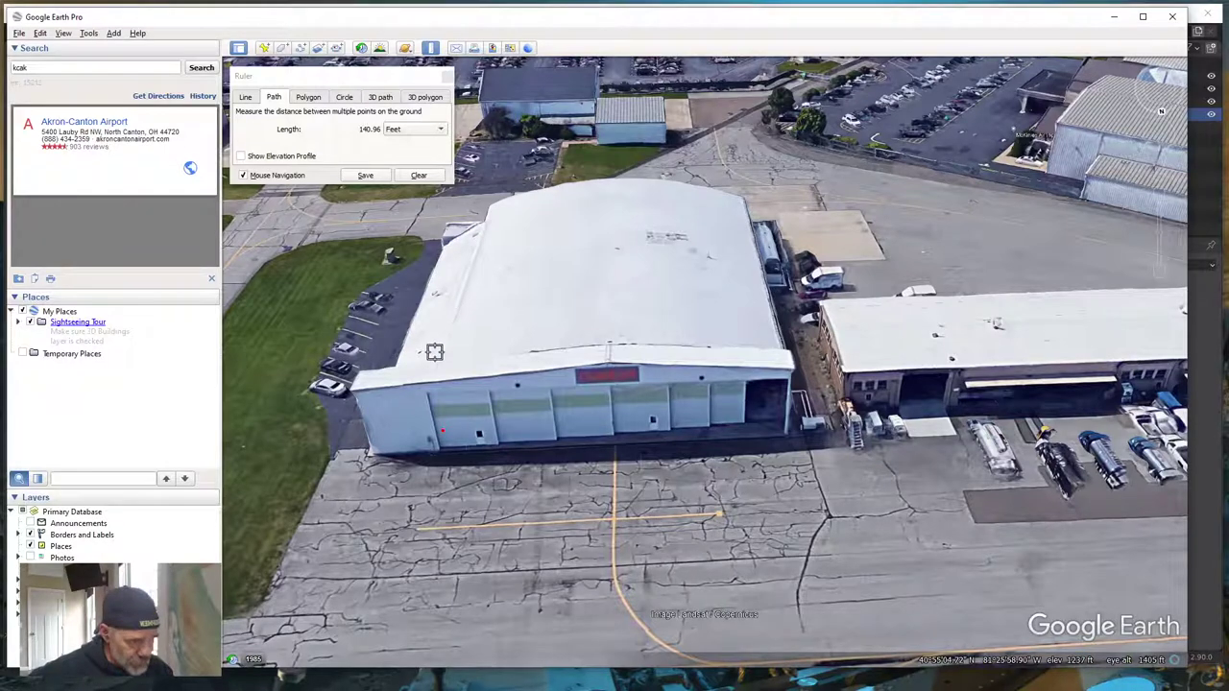
{"action": "left_click_drag", "start_coordinate": [592, 408], "coordinate": [624, 331]}
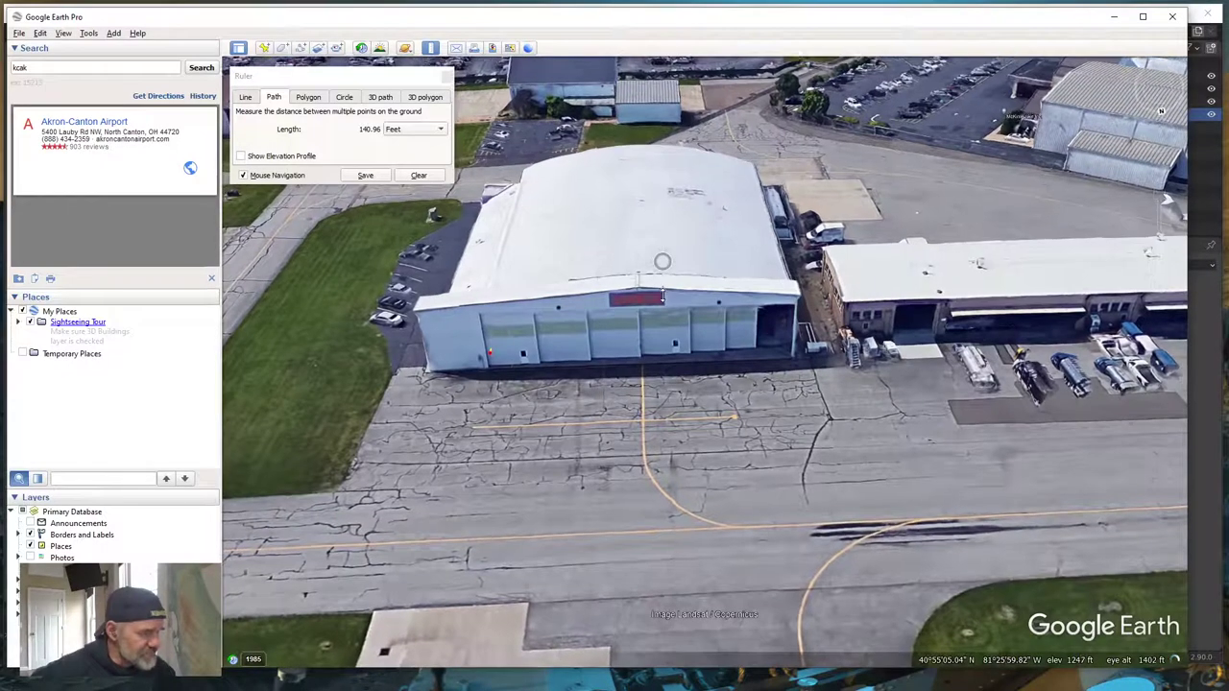
{"action": "left_click_drag", "start_coordinate": [663, 296], "coordinate": [682, 368]}
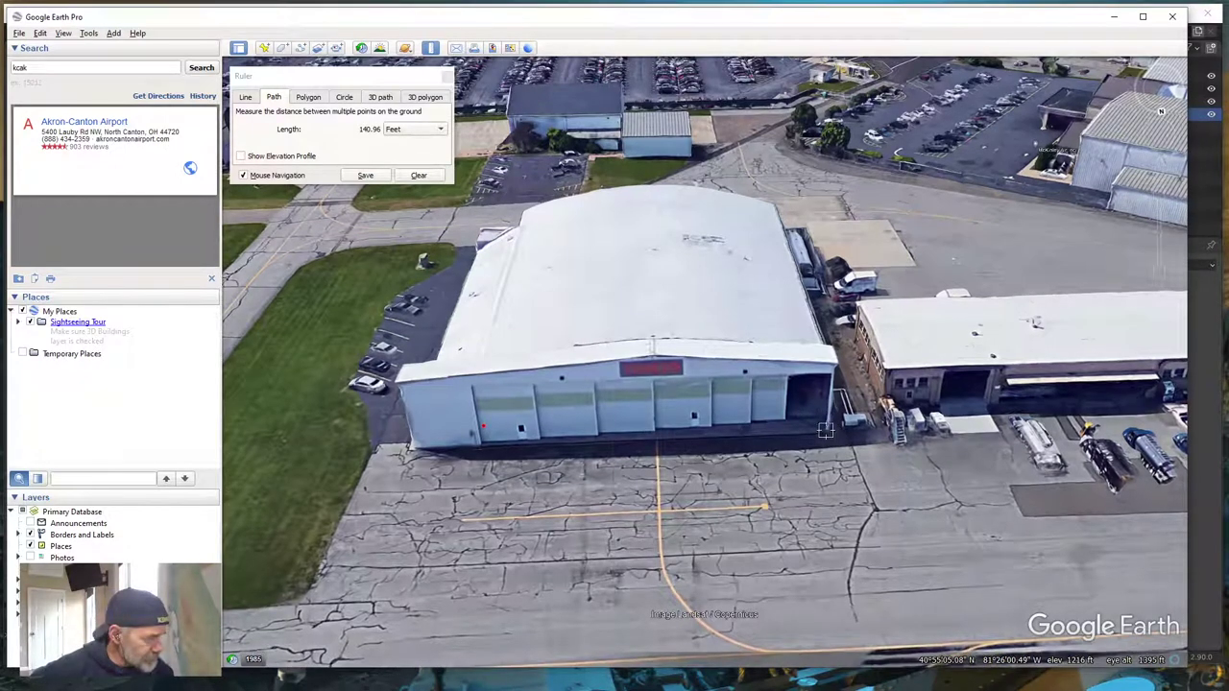
- Clear the old ruler path and measure the hangar front corner-to-corner at 121.27 feet, then minimize
{"action": "left_click", "coordinate": [275, 103]}
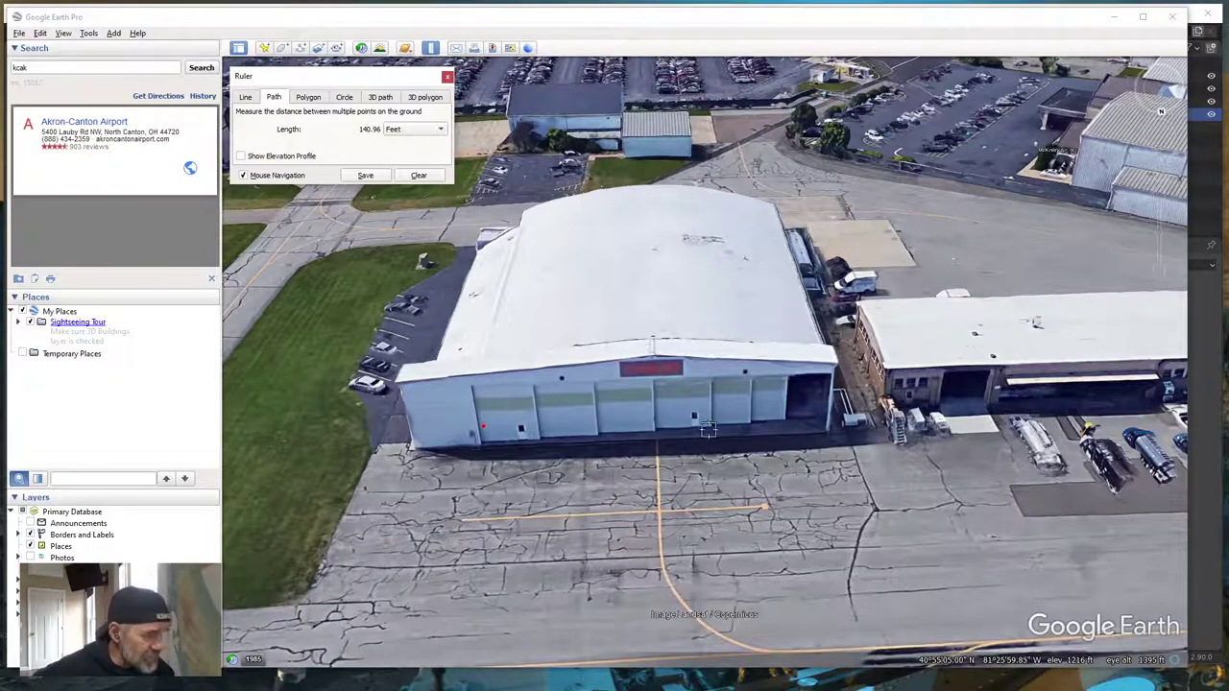
{"action": "left_click", "coordinate": [828, 437]}
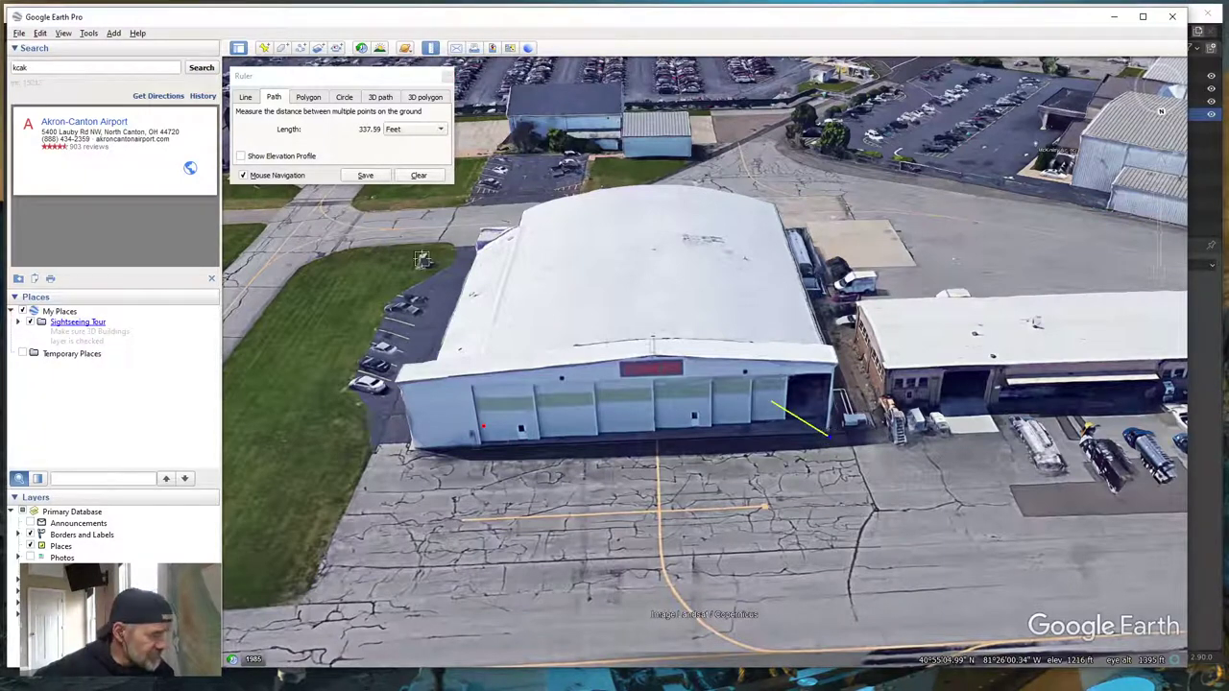
{"action": "left_click", "coordinate": [417, 177]}
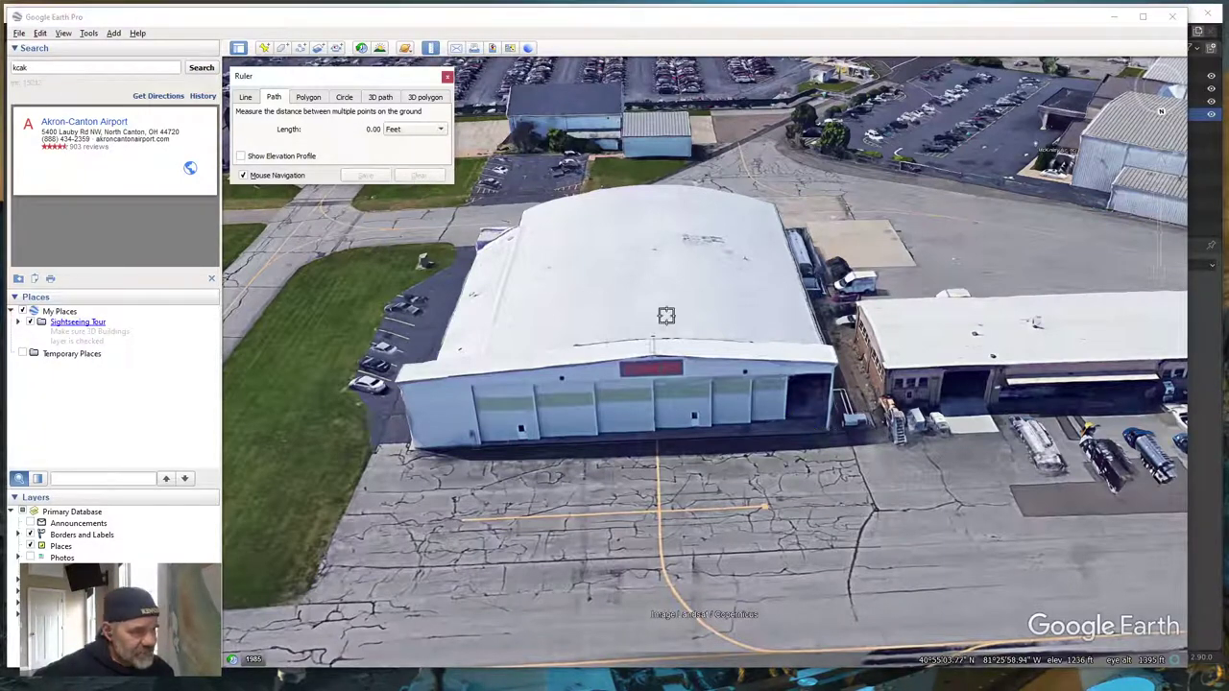
{"action": "left_click", "coordinate": [831, 435]}
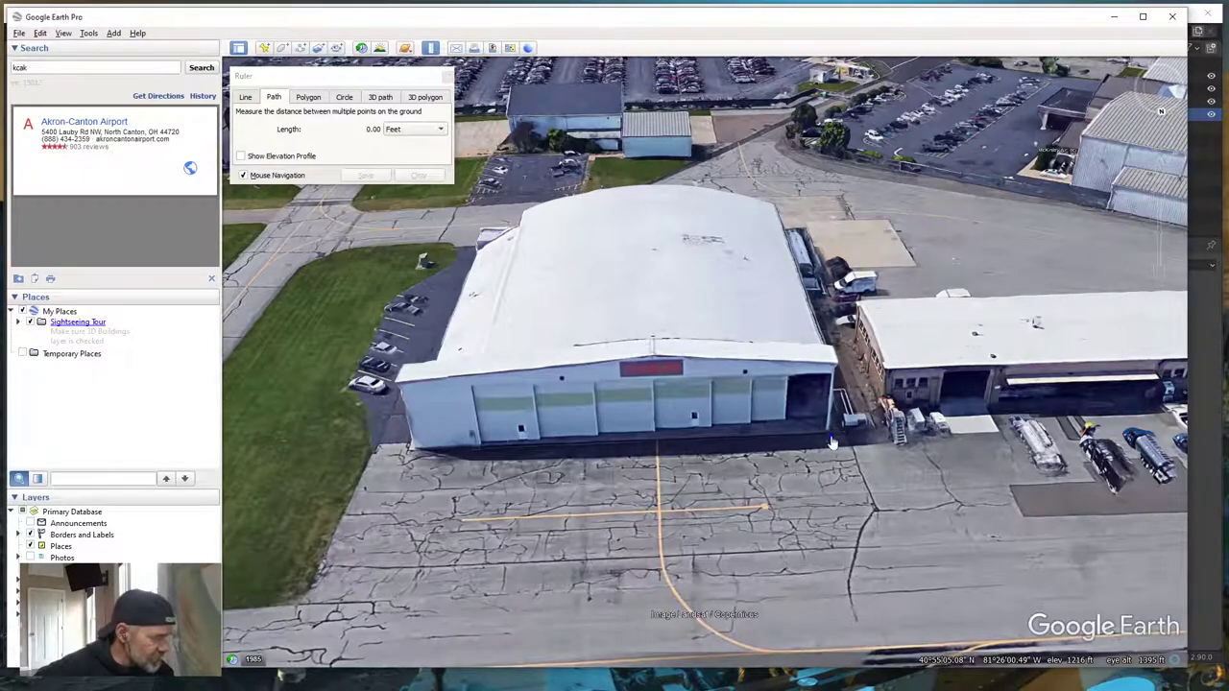
{"action": "left_click", "coordinate": [477, 448]}
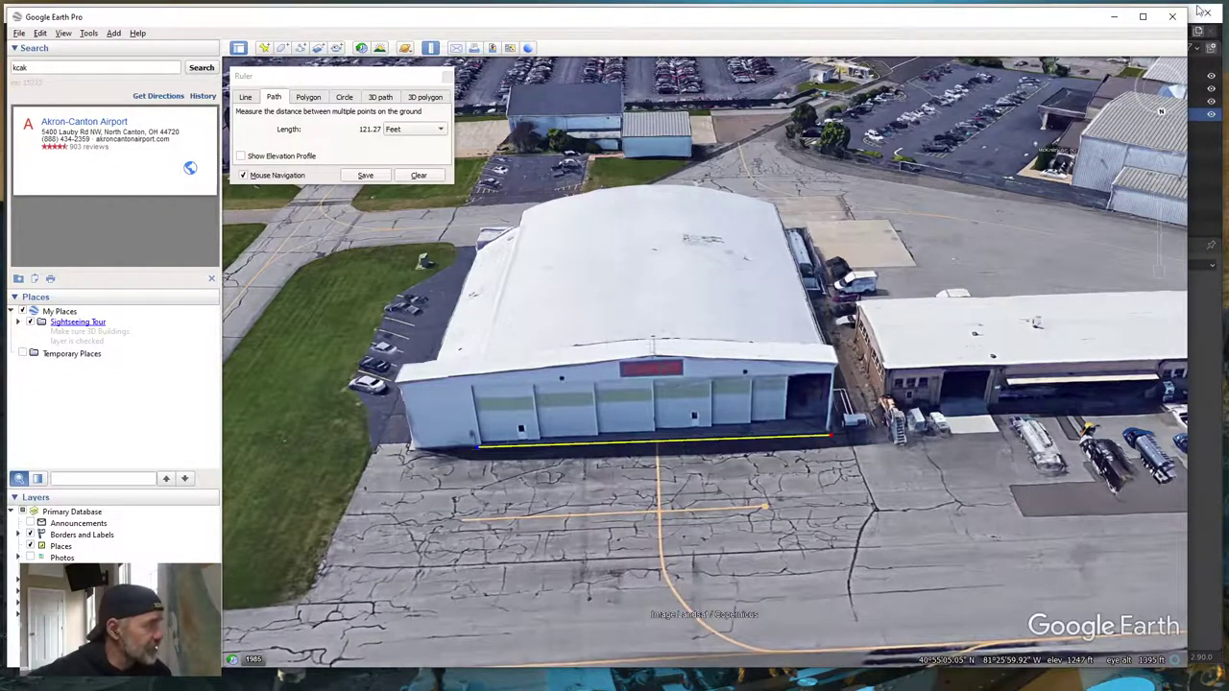
{"action": "left_click", "coordinate": [1116, 22]}
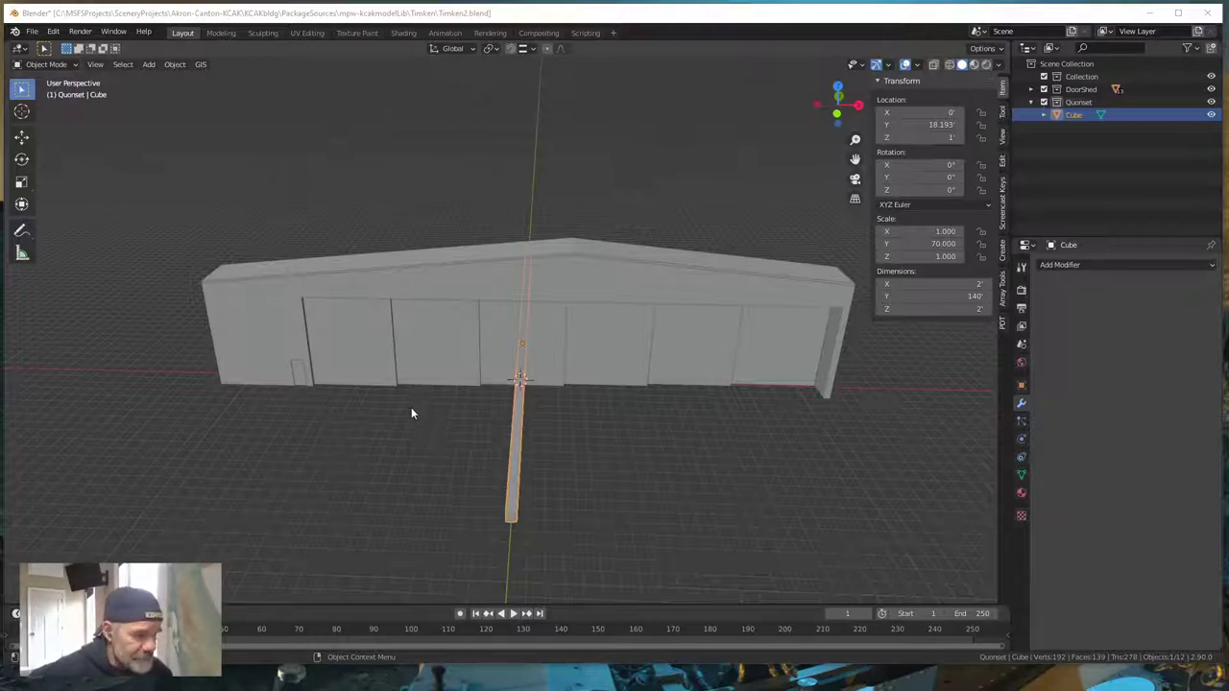
- Enable snapping with Snap to set to Vertex and Snap with set to Active
{"action": "scroll", "coordinate": [411, 413], "scroll_direction": "up", "scroll_amount": 2}
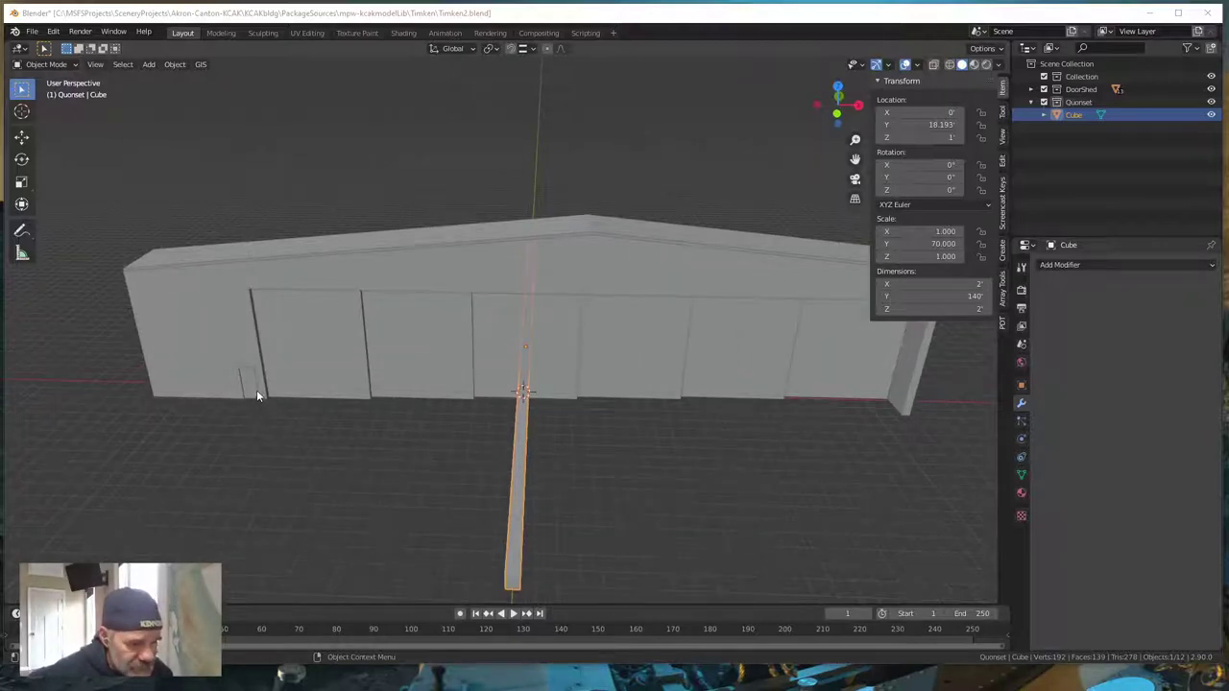
{"action": "left_click", "coordinate": [250, 360]}
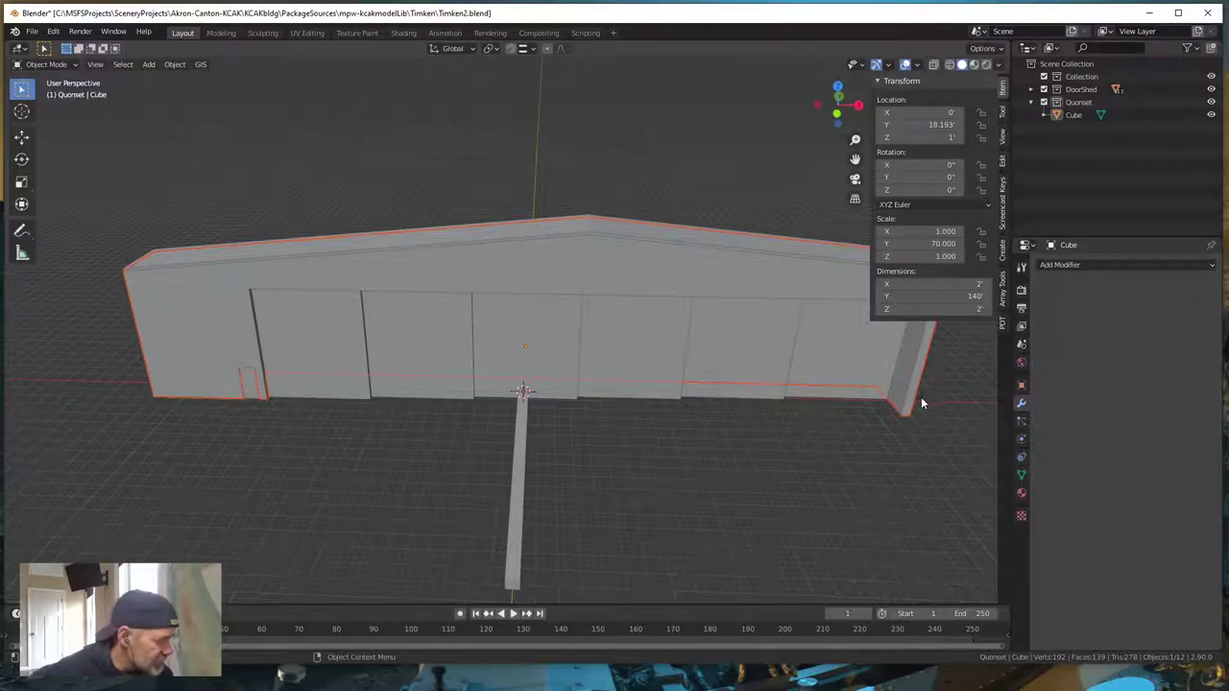
{"action": "left_click", "coordinate": [349, 125]}
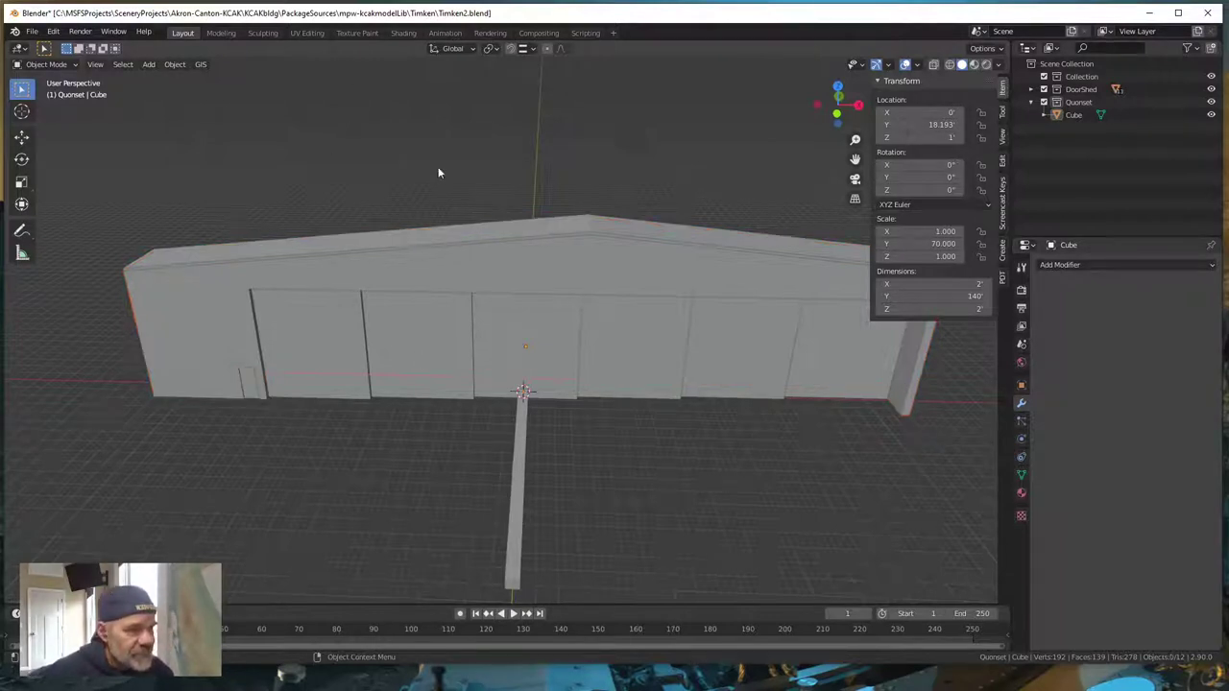
{"action": "left_click", "coordinate": [534, 50]}
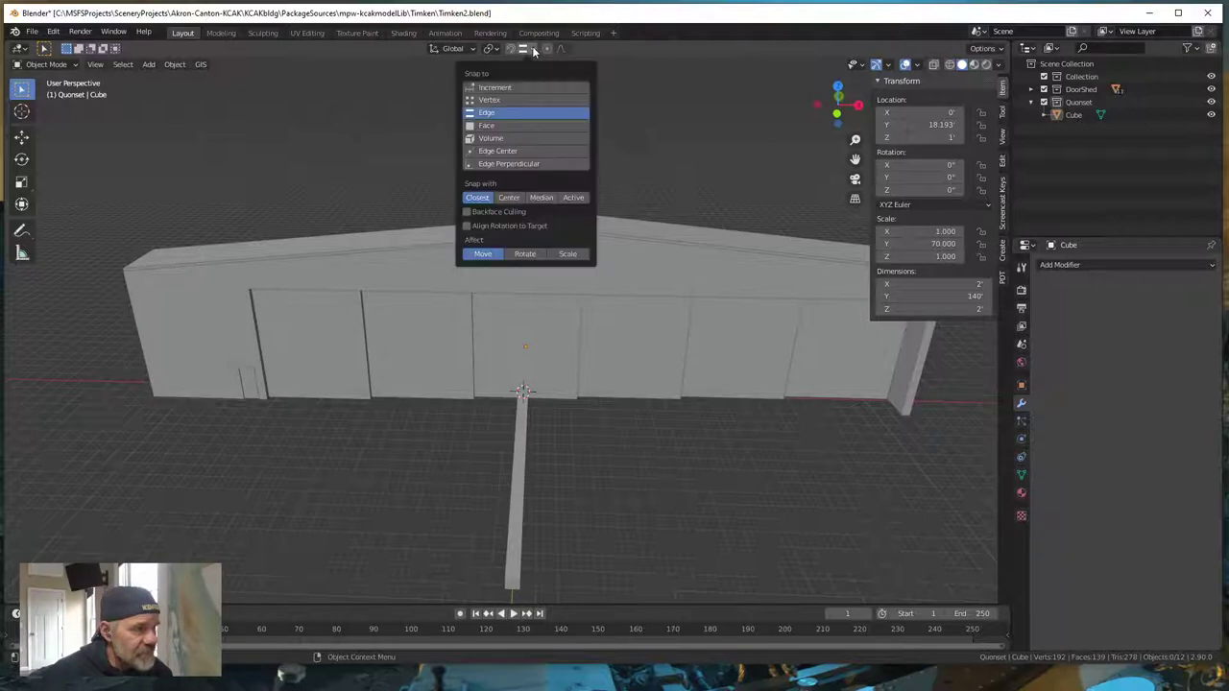
{"action": "left_click", "coordinate": [490, 101]}
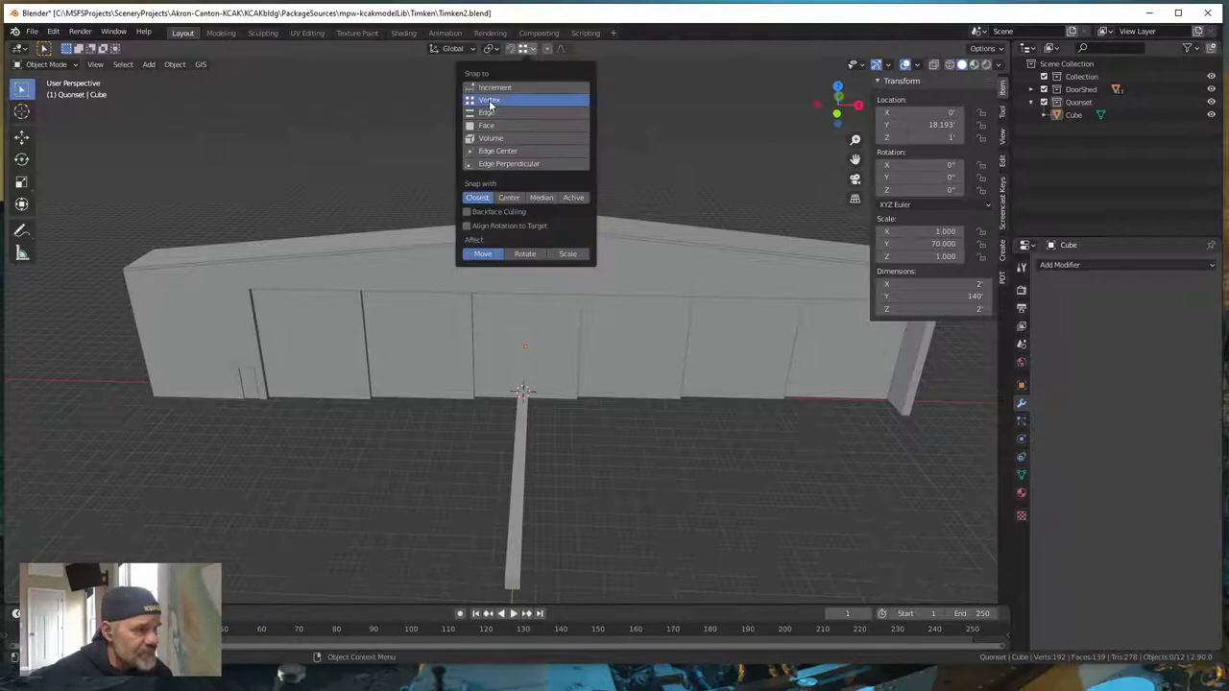
{"action": "left_click", "coordinate": [573, 198]}
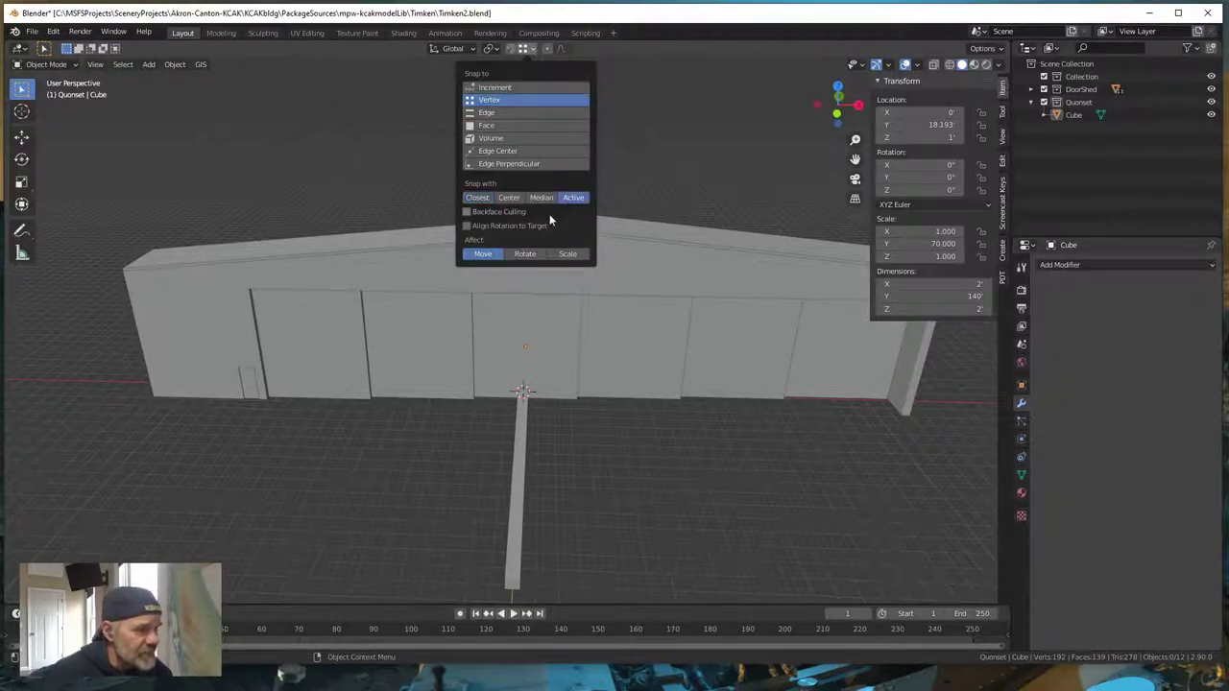
{"action": "left_click", "coordinate": [510, 48]}
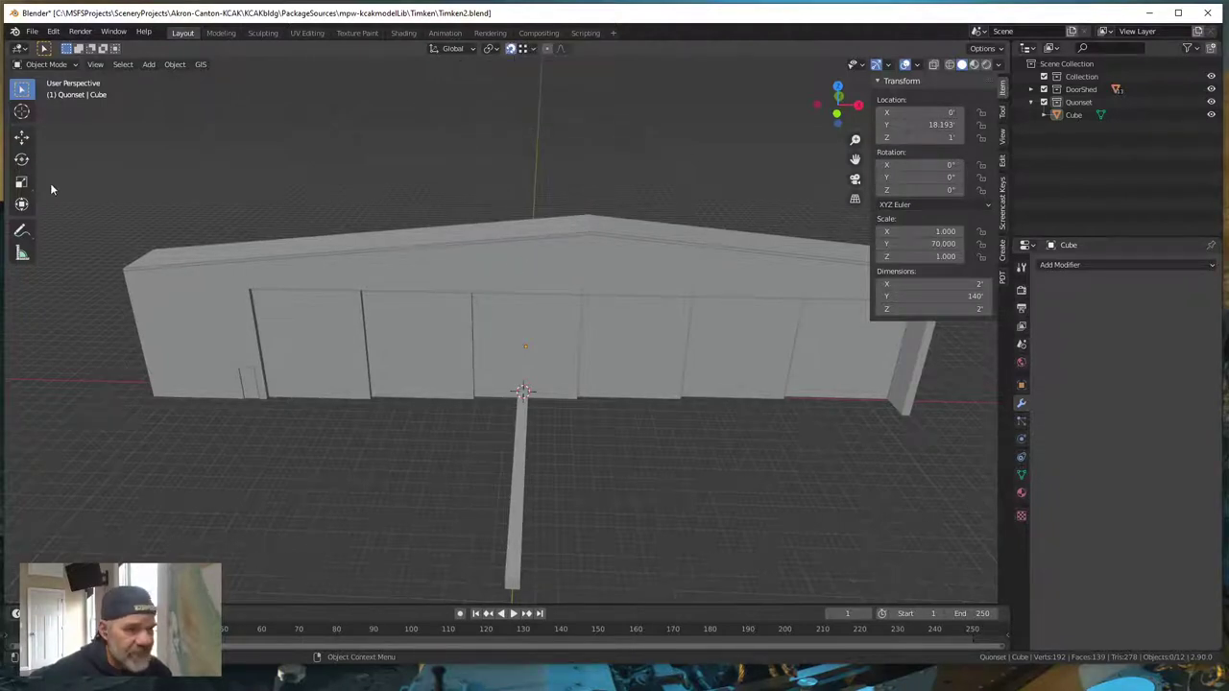
- Measure the hangar's front base at about 123 feet with the Measure tool, then delete the ruler
{"action": "left_click", "coordinate": [24, 256]}
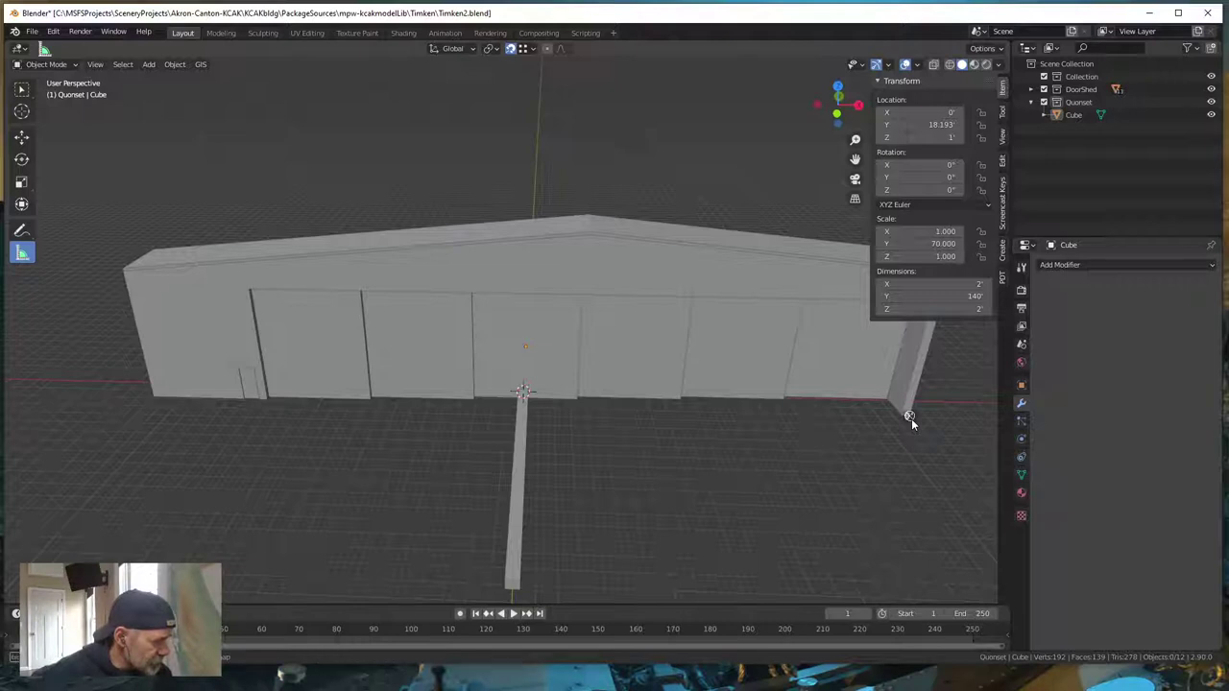
{"action": "left_click_drag", "start_coordinate": [806, 424], "coordinate": [259, 401]}
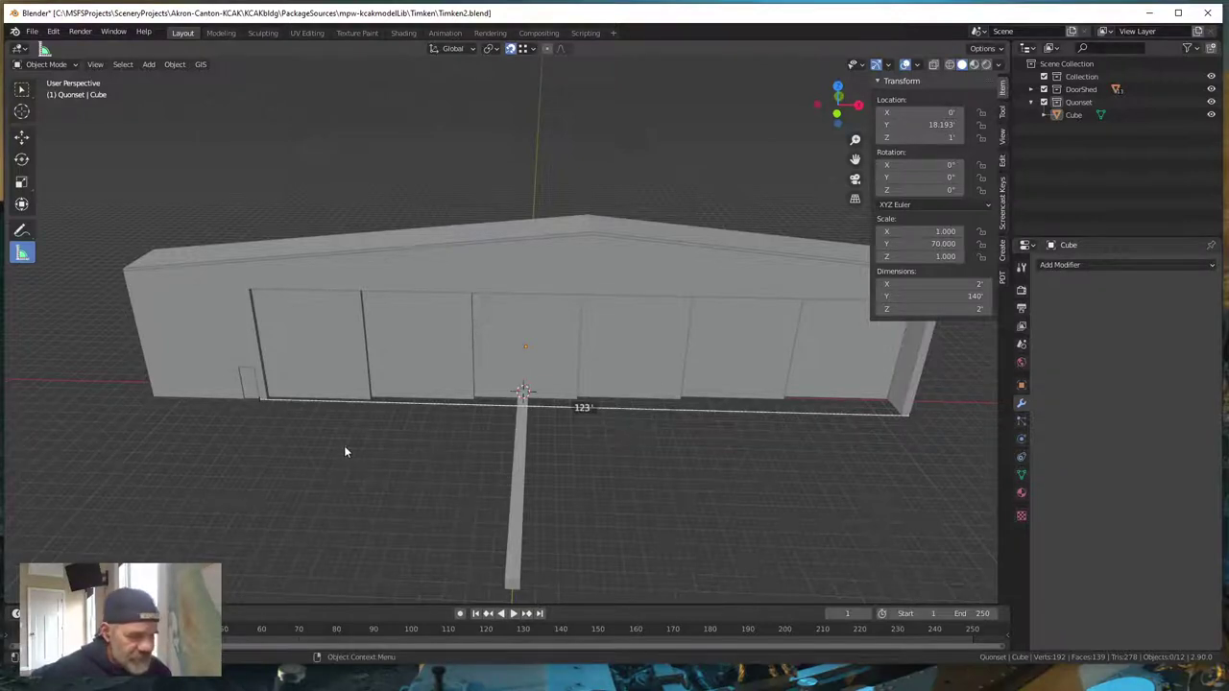
{"action": "middle_click_drag", "start_coordinate": [348, 453], "coordinate": [311, 98]}
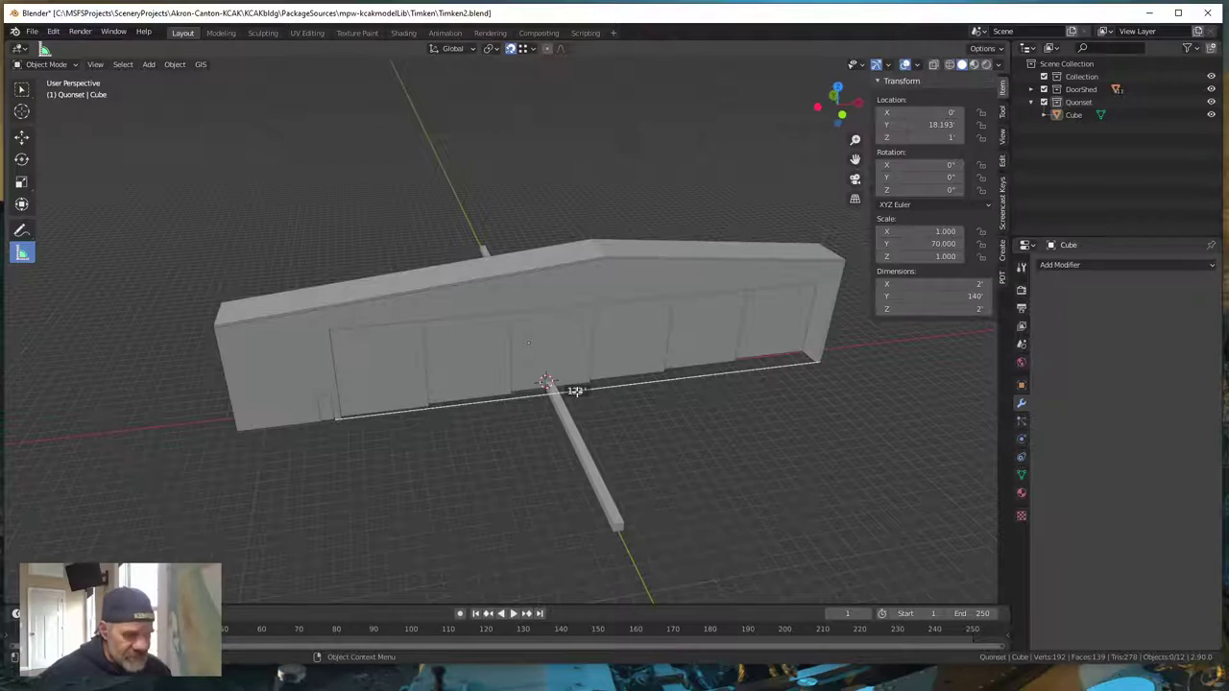
{"action": "key", "text": "Delete"}
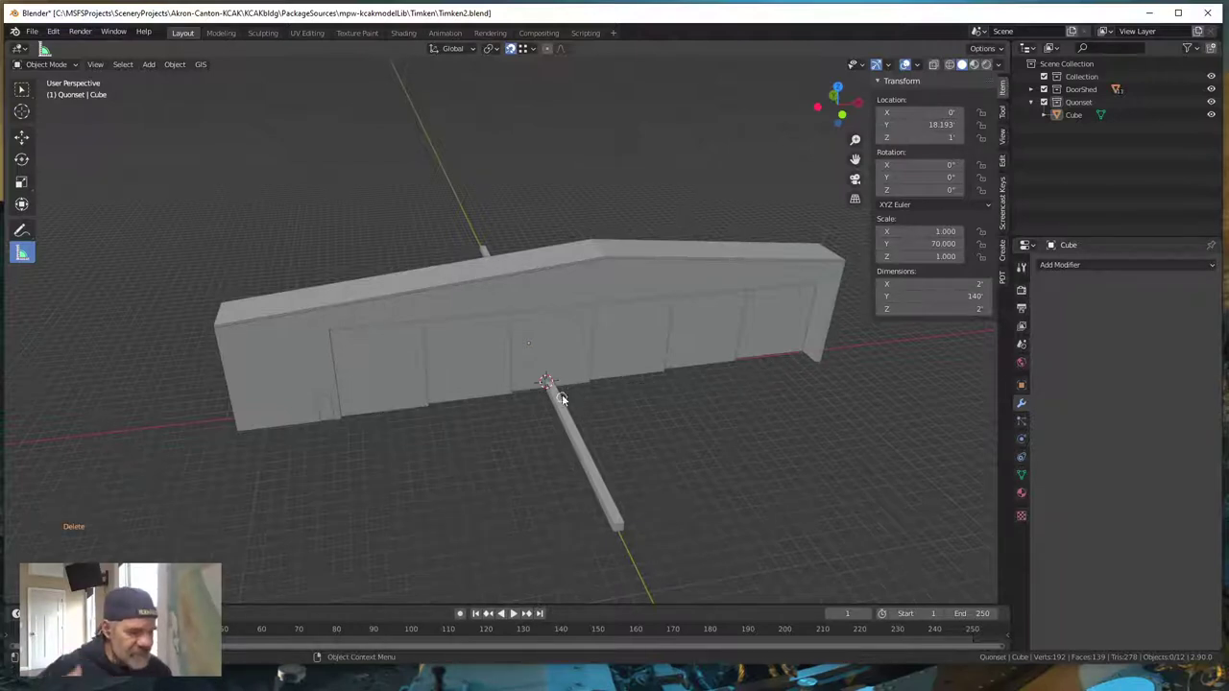
- Set the Cube beam's X dimension to 123 ft, making a 123 × 140 × 2 ft slab
{"action": "left_click", "coordinate": [22, 92]}
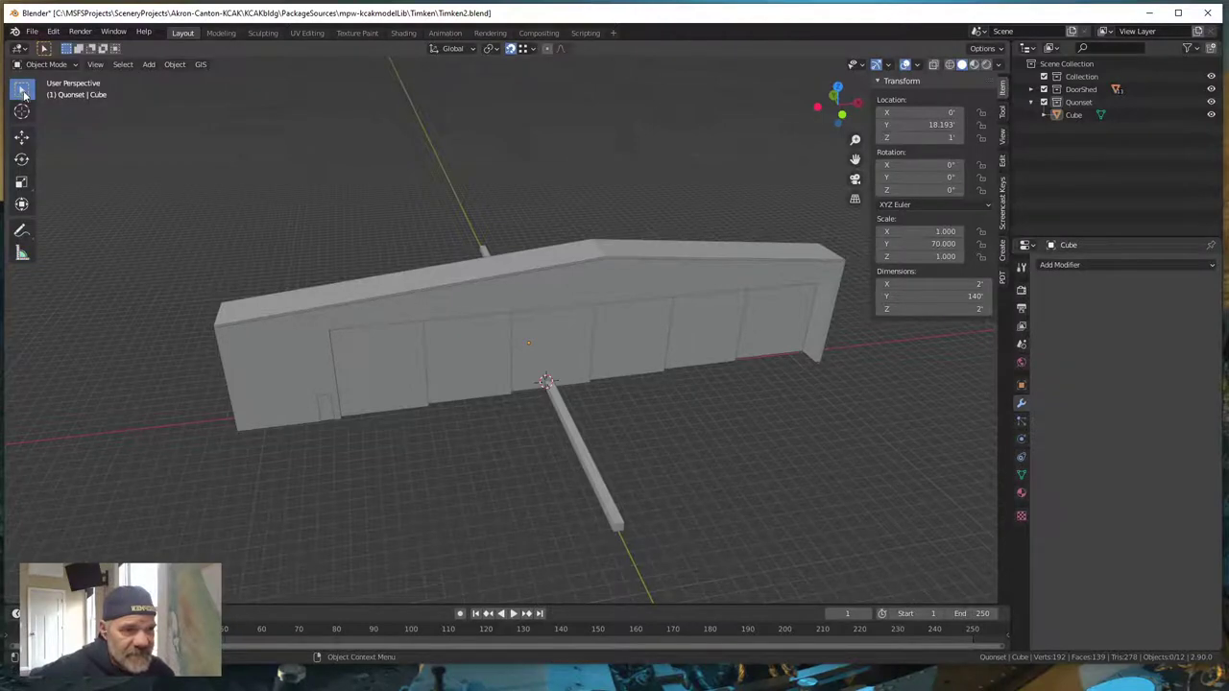
{"action": "left_click", "coordinate": [612, 513]}
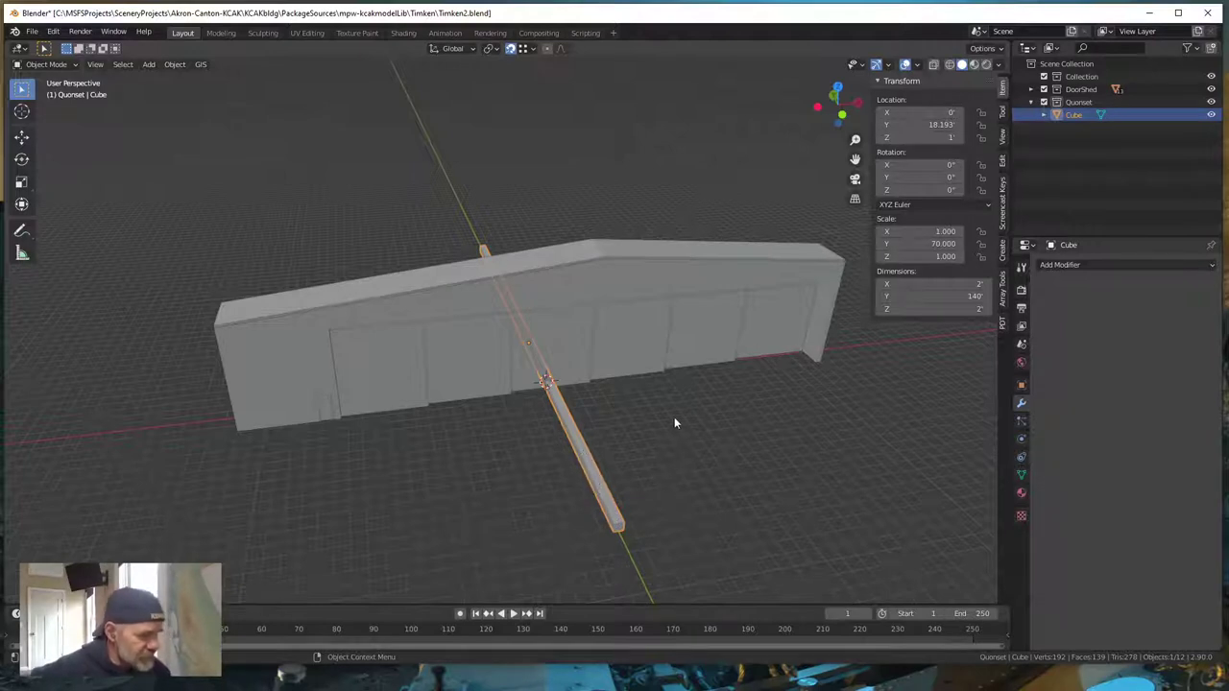
{"action": "left_click", "coordinate": [936, 285]}
{"action": "type", "text": "2ft"}
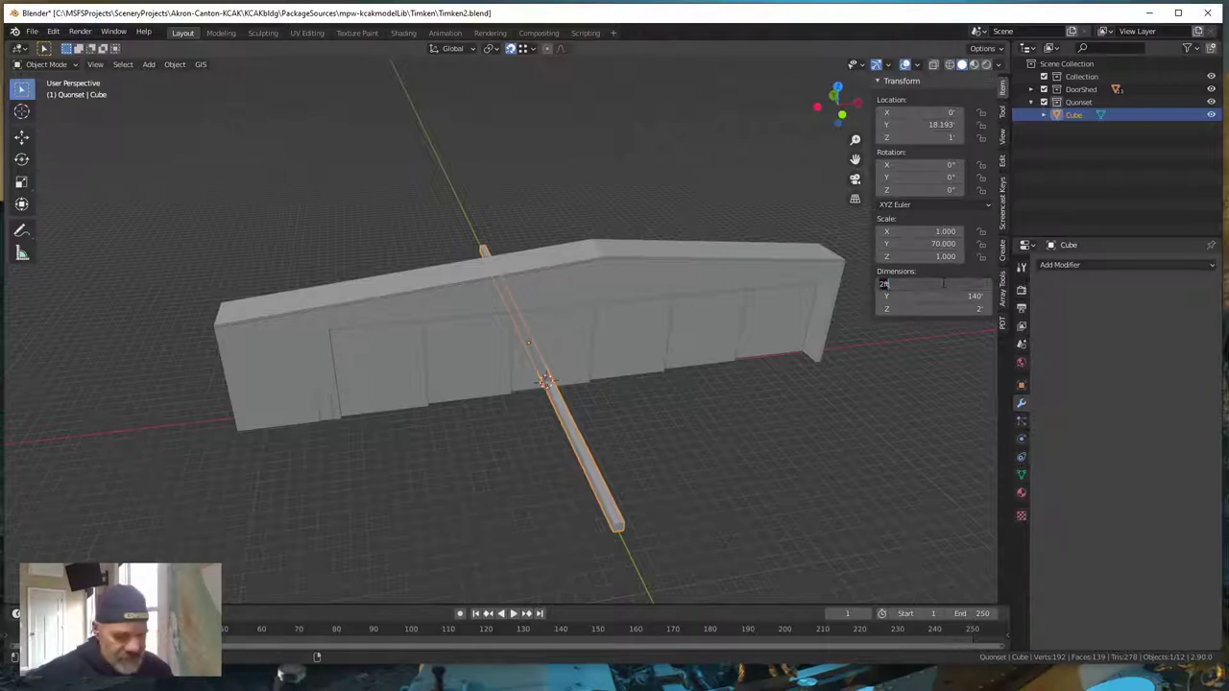
{"action": "type", "text": " 3"}
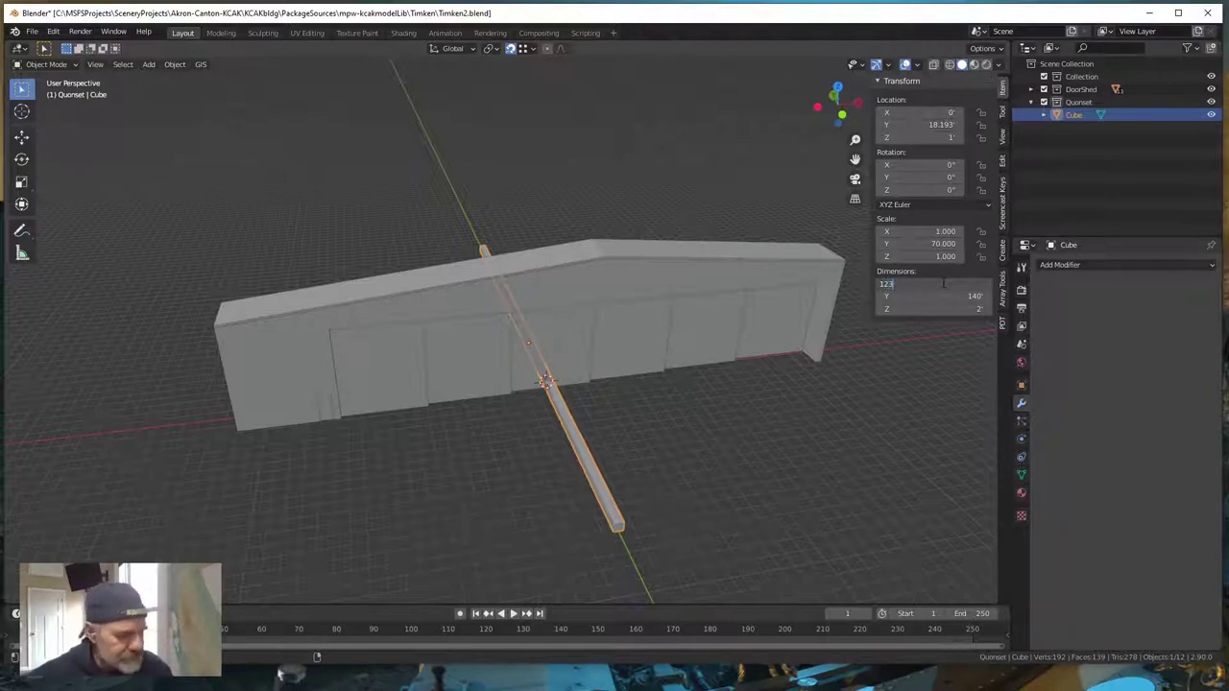
{"action": "key", "text": "Return"}
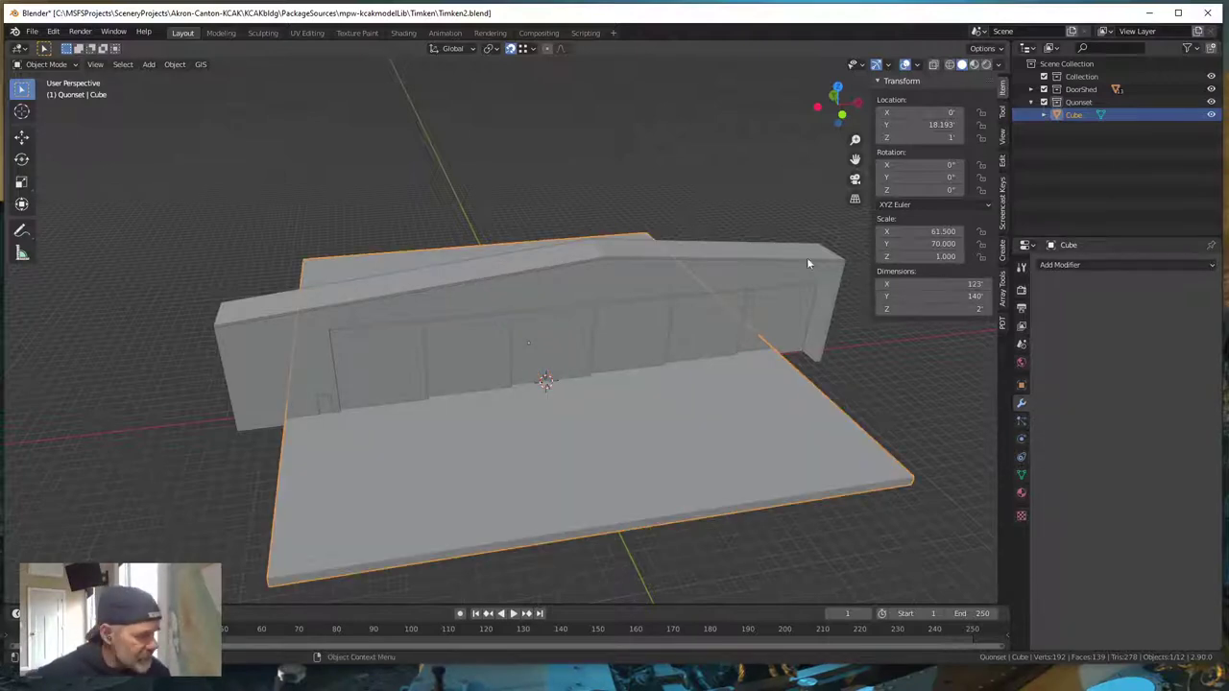
{"action": "middle_click_drag", "start_coordinate": [821, 468], "coordinate": [845, 505]}
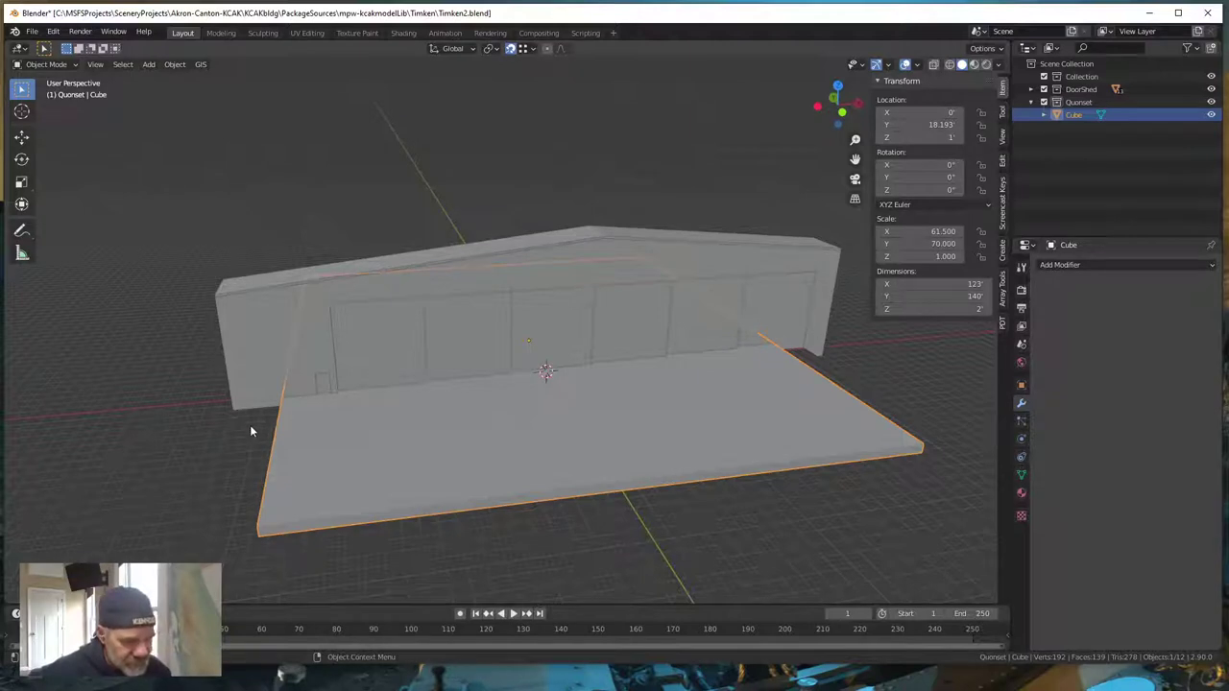
{"action": "middle_click_drag", "start_coordinate": [450, 446], "coordinate": [645, 396]}
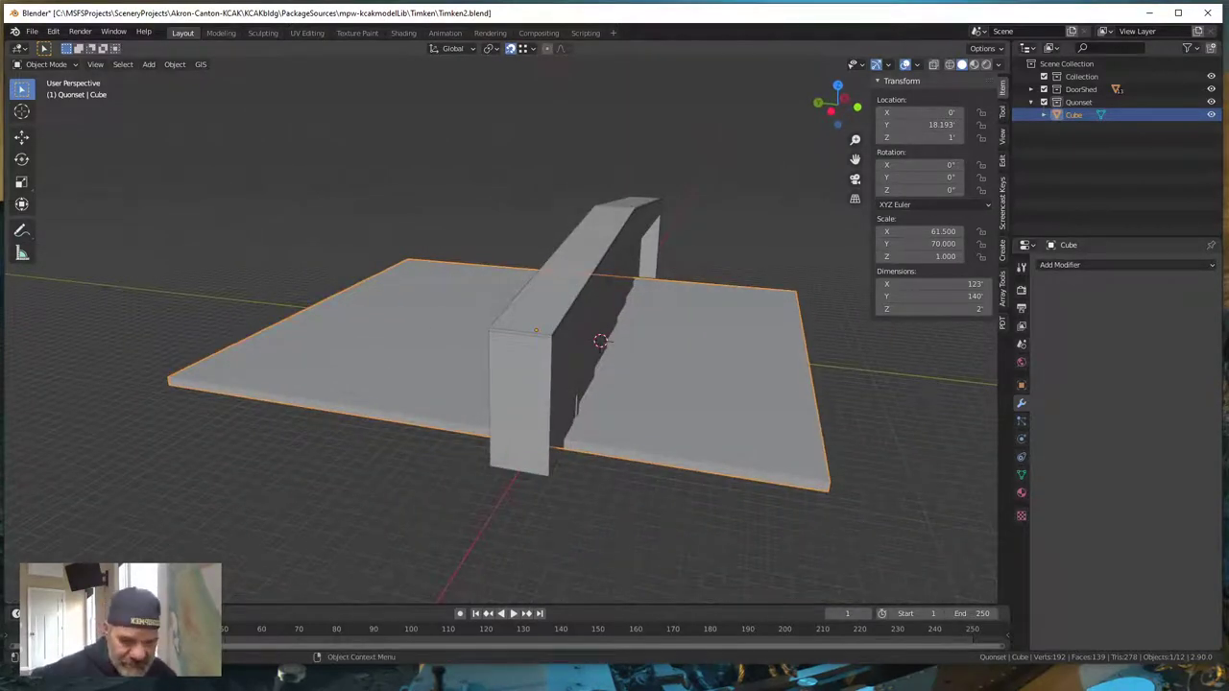
{"action": "key", "text": "alt+Tab"}
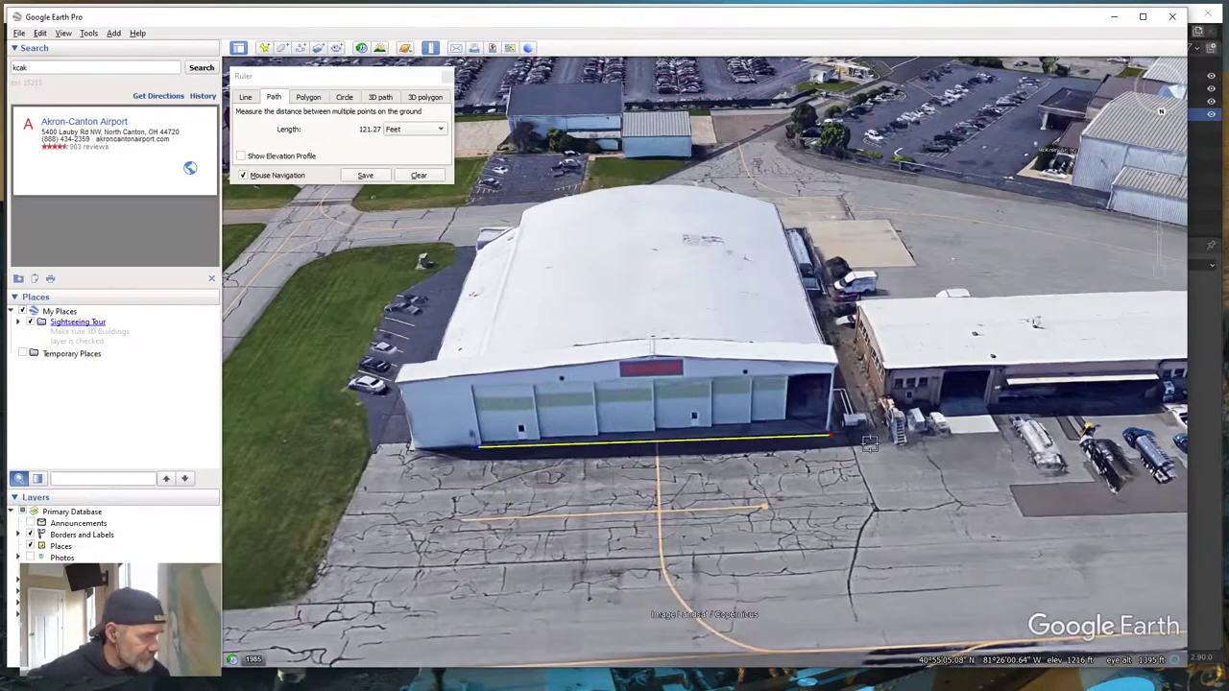
- Tilt and zoom to a low oblique view of the hangar's door side and clear the 121.27-foot path
{"action": "left_click_drag", "start_coordinate": [516, 470], "coordinate": [604, 429]}
{"action": "middle_click_drag", "start_coordinate": [603, 429], "coordinate": [688, 512]}
{"action": "scroll", "coordinate": [607, 515], "scroll_direction": "up", "scroll_amount": 3}
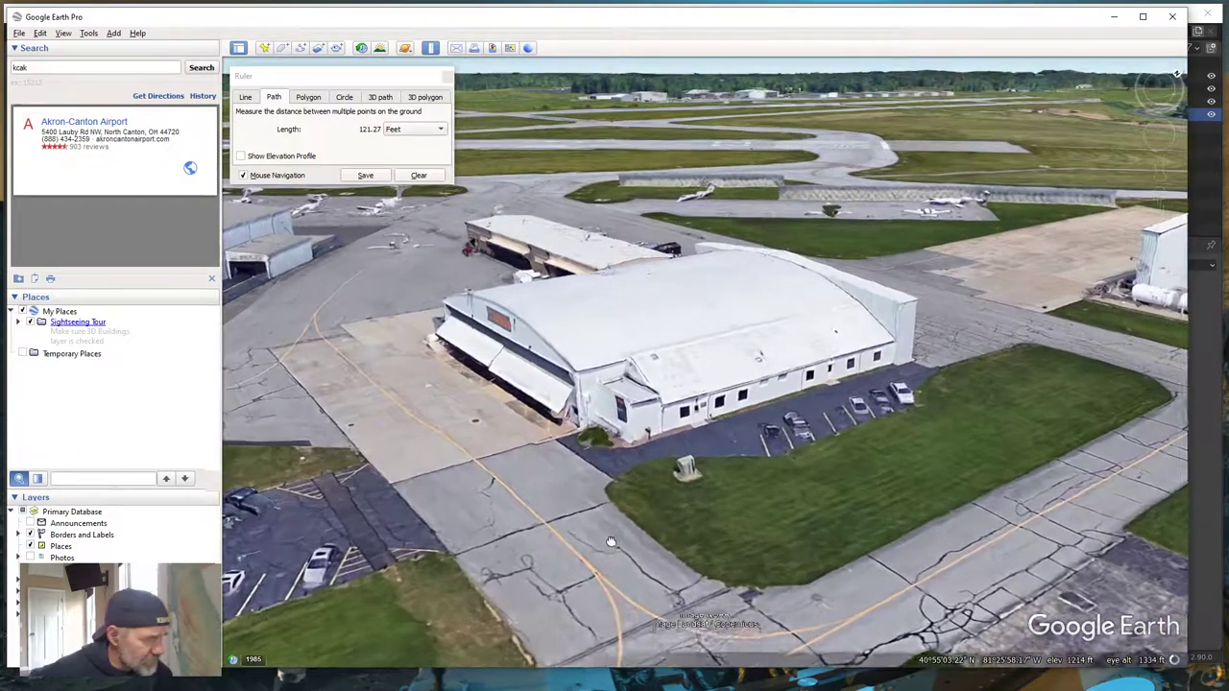
{"action": "scroll", "coordinate": [602, 518], "scroll_direction": "down", "scroll_amount": 3, "text": "shift"}
{"action": "scroll", "coordinate": [602, 517], "scroll_direction": "down", "scroll_amount": 2, "text": "shift"}
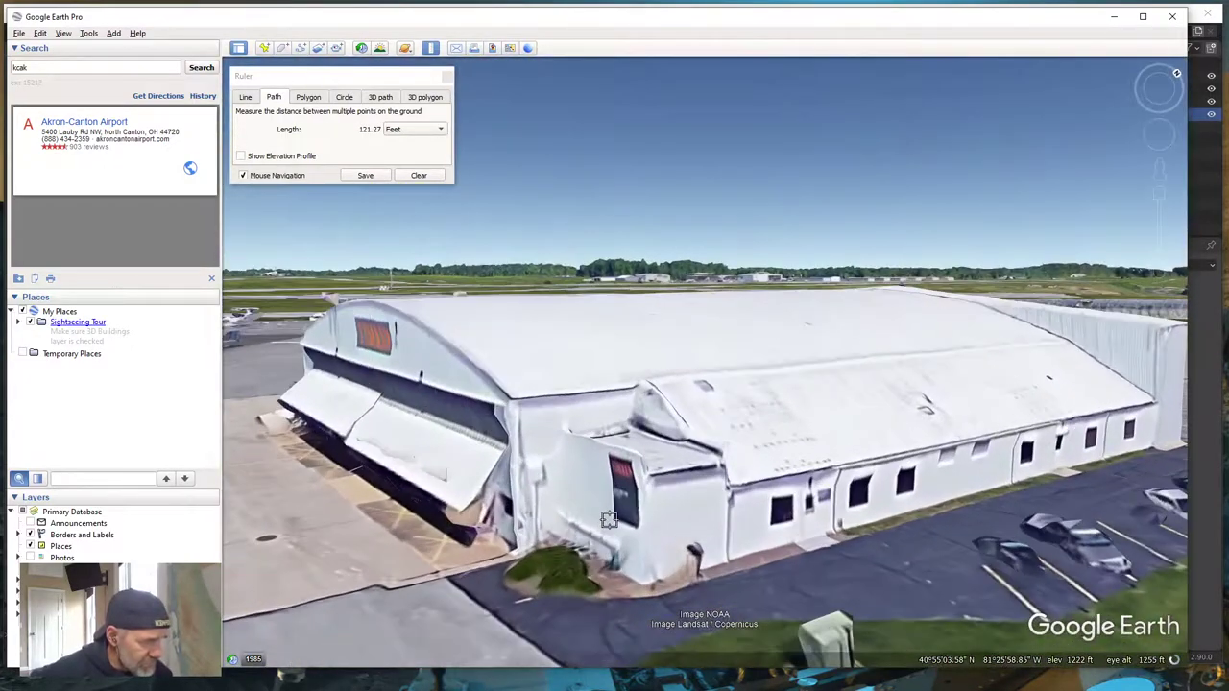
{"action": "scroll", "coordinate": [545, 548], "scroll_direction": "up", "scroll_amount": 1}
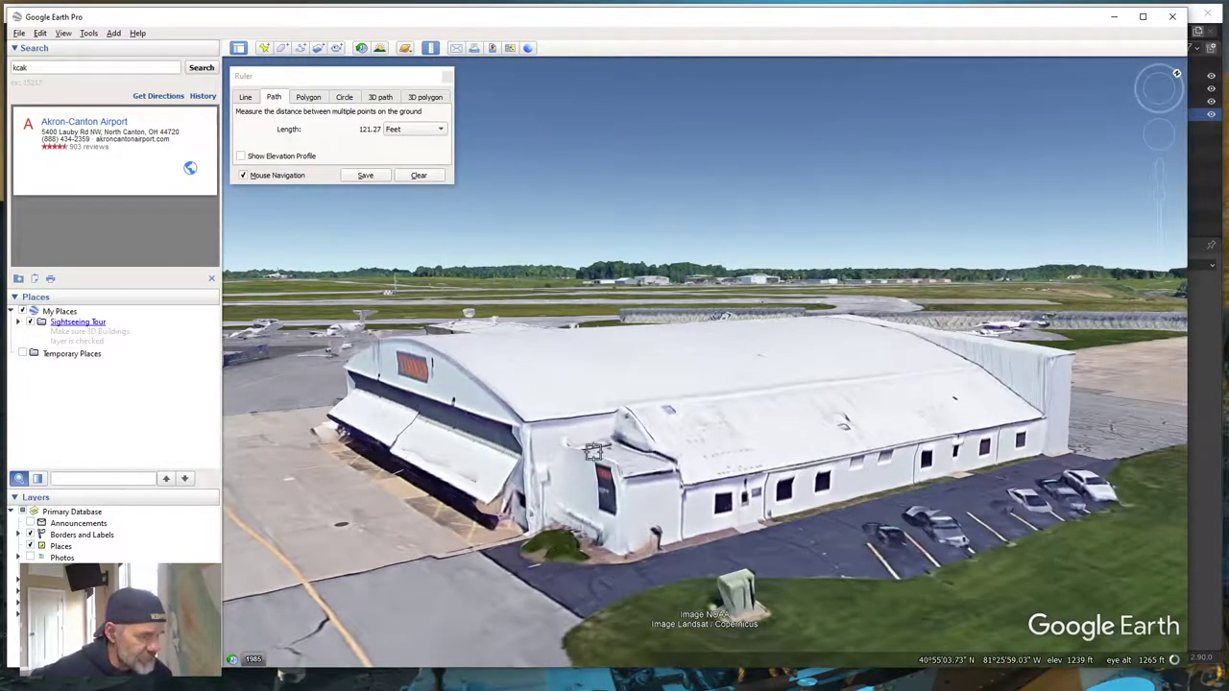
{"action": "scroll", "coordinate": [576, 545], "scroll_direction": "down", "scroll_amount": 2}
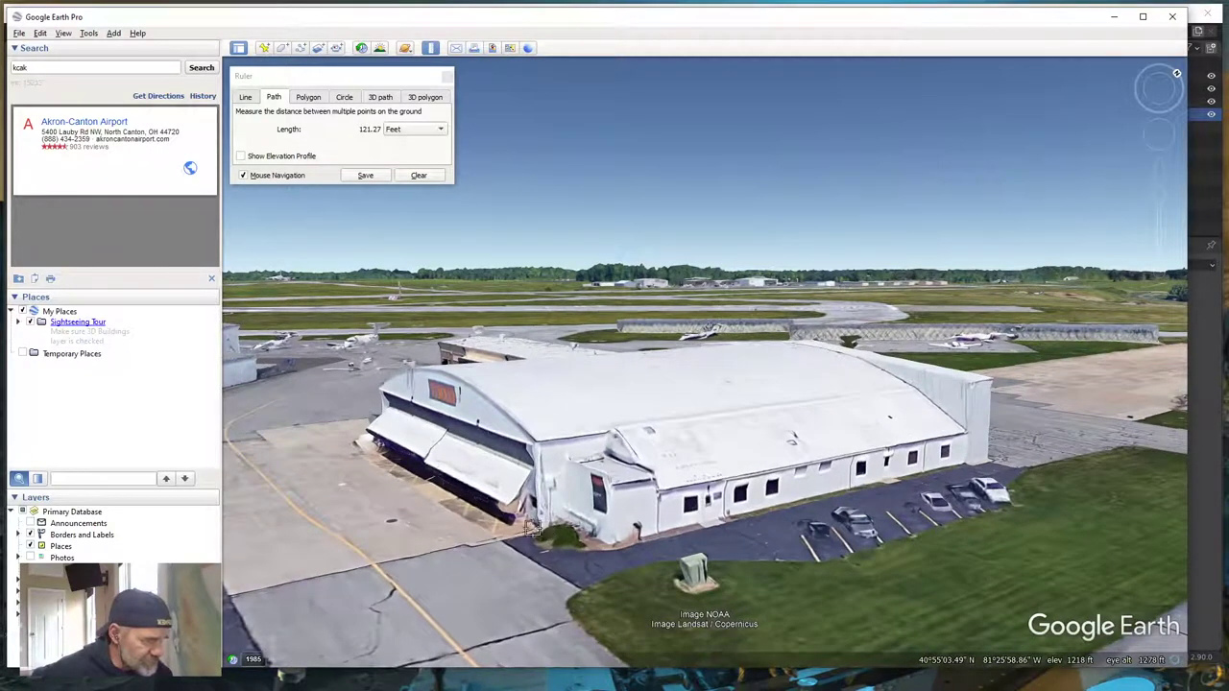
{"action": "left_click", "coordinate": [423, 176]}
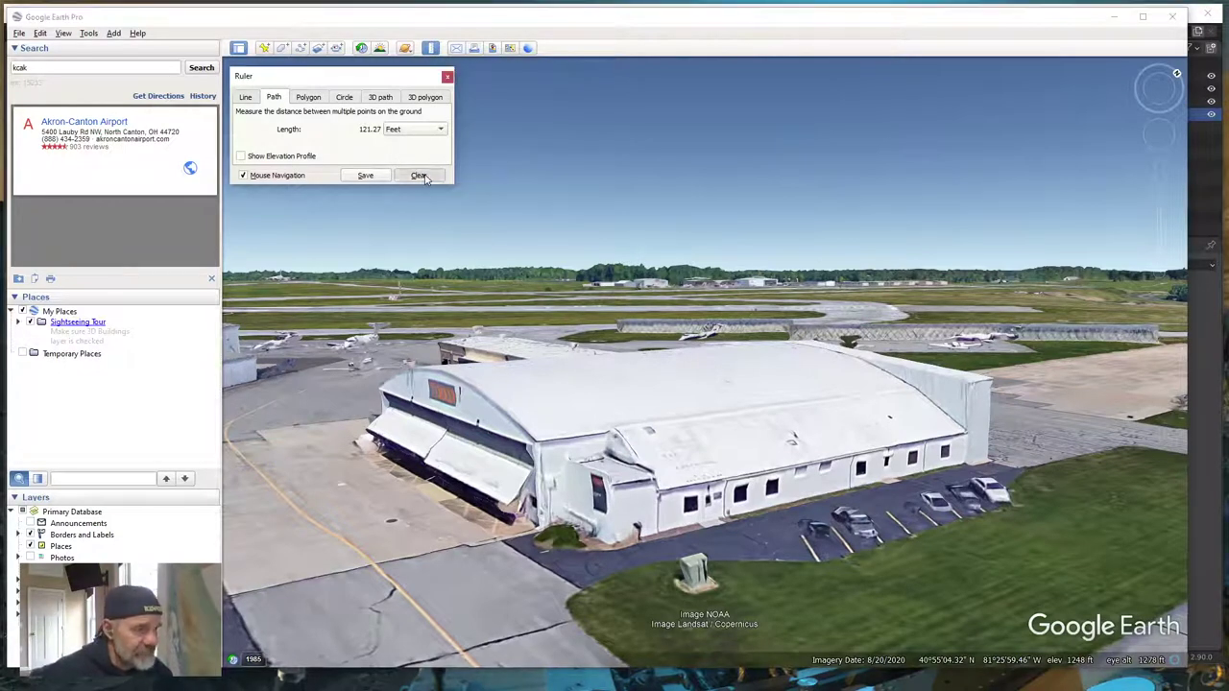
- Switch the ruler to 3D Path and measure the hangar wall height, about 21.28 feet
{"action": "left_click", "coordinate": [380, 98]}
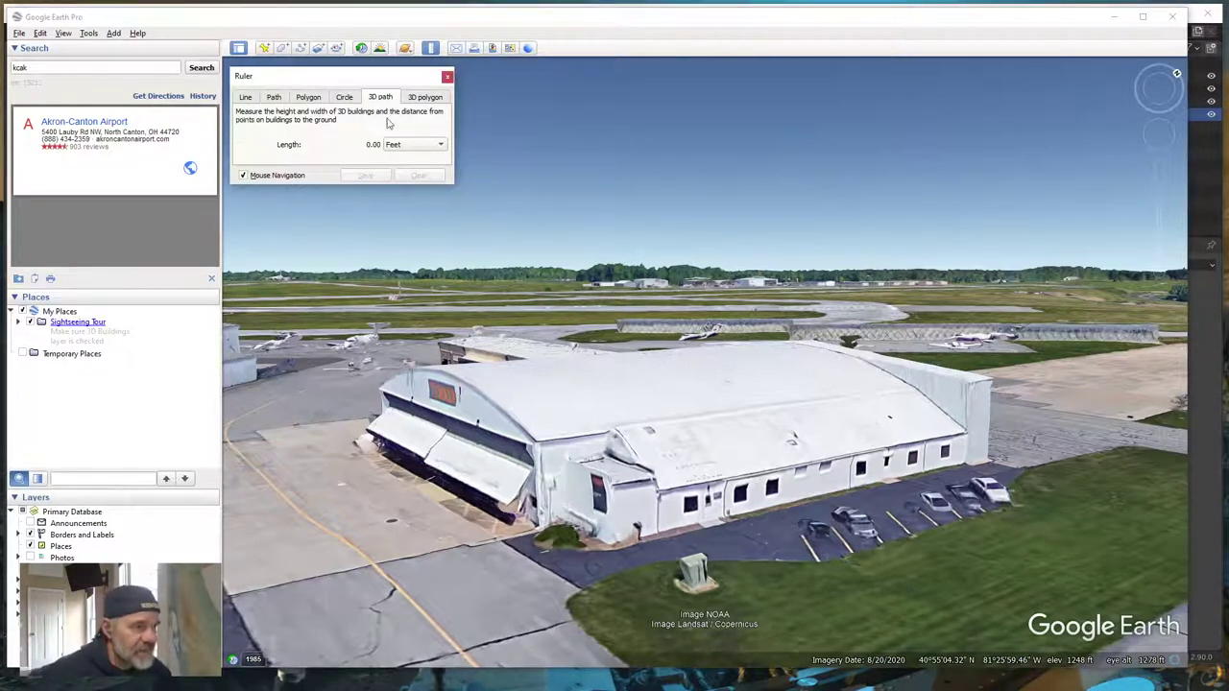
{"action": "left_click", "coordinate": [541, 526]}
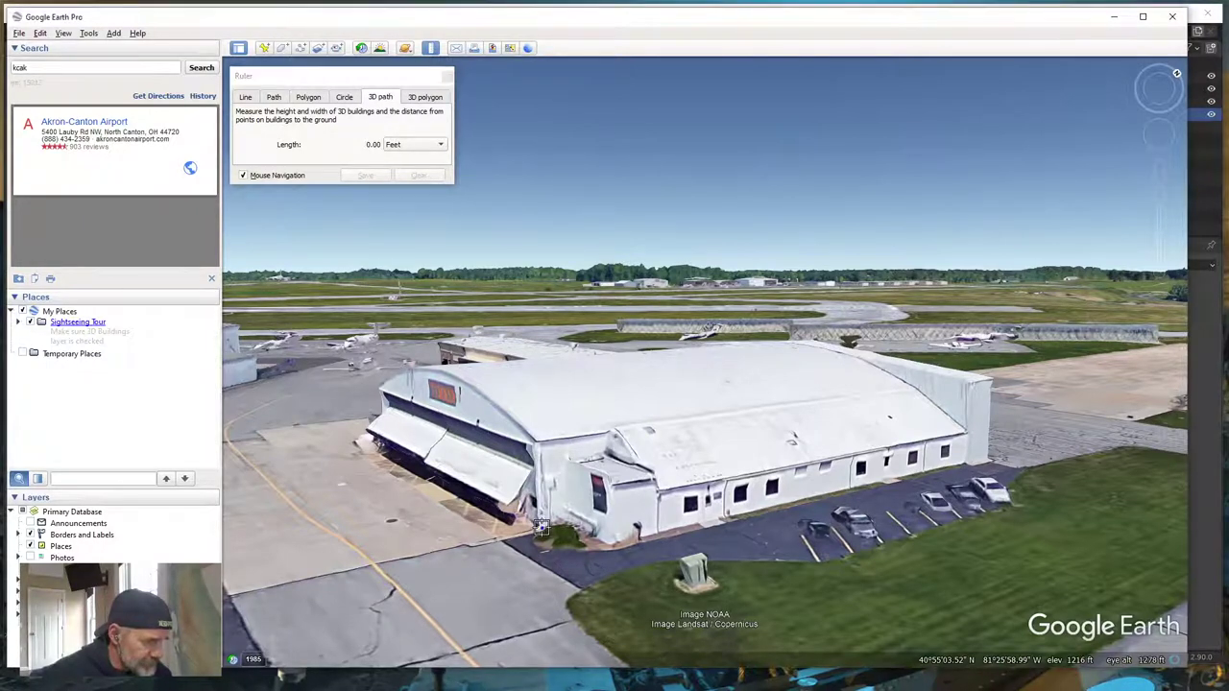
{"action": "left_click", "coordinate": [538, 441]}
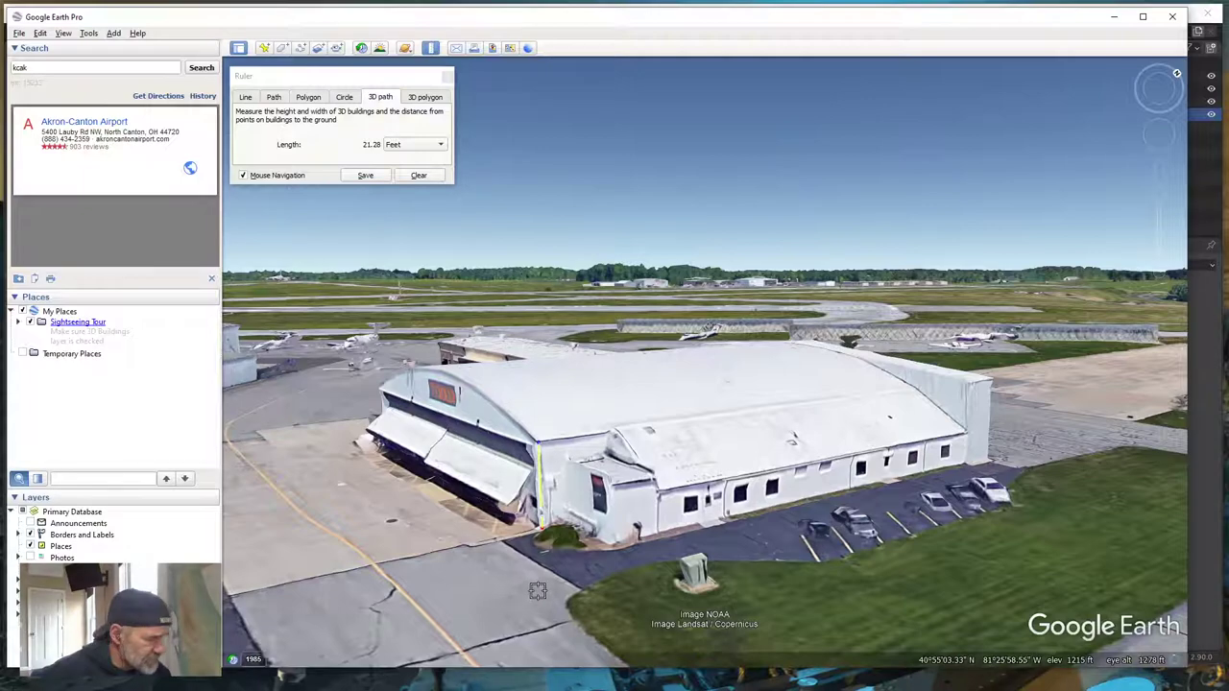
{"action": "key", "text": "shift+Right"}
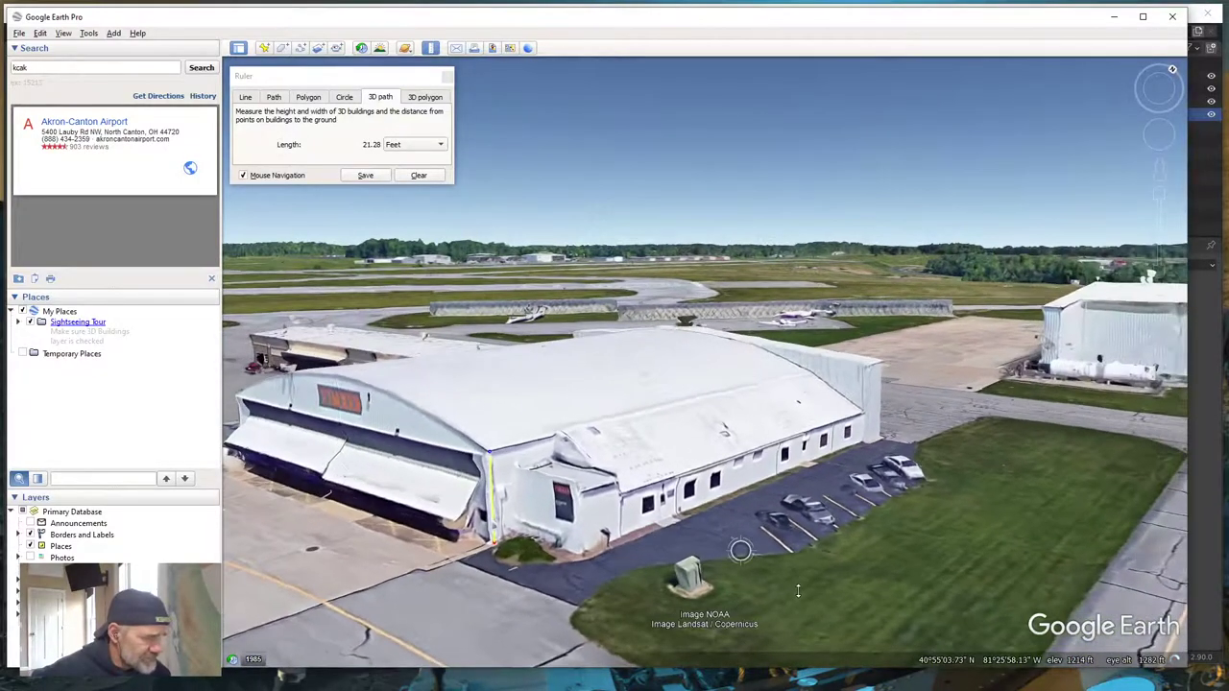
{"action": "key", "text": "shift+Up"}
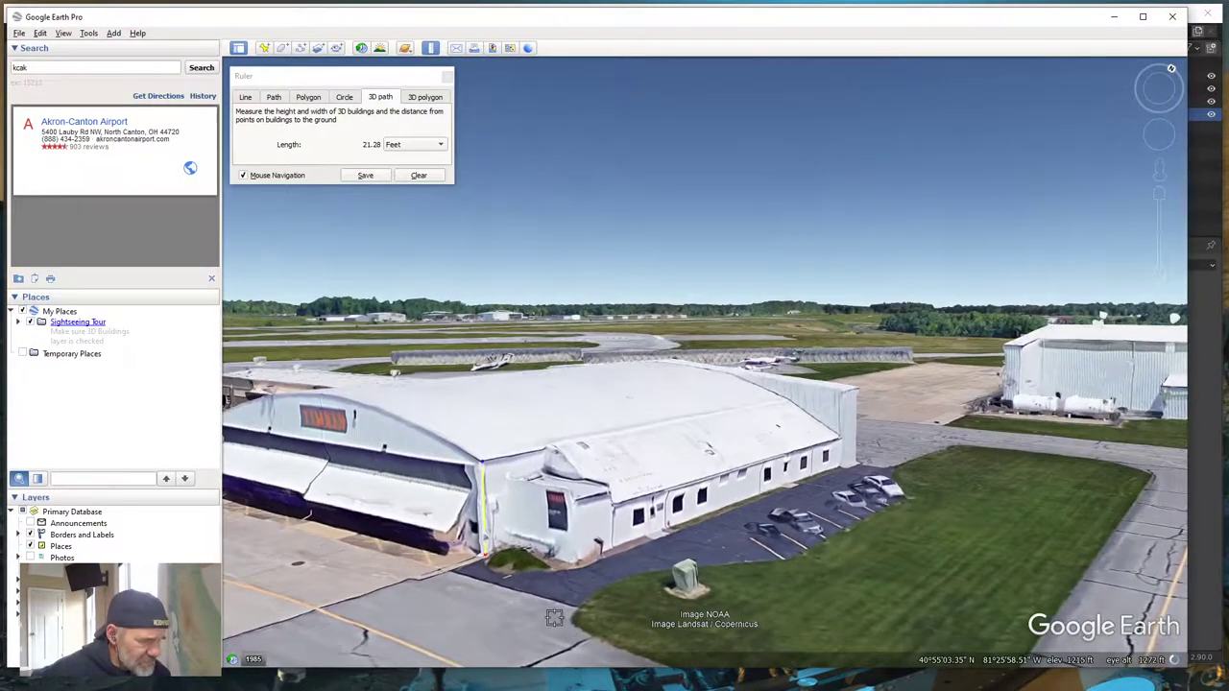
{"action": "key", "text": "Right"}
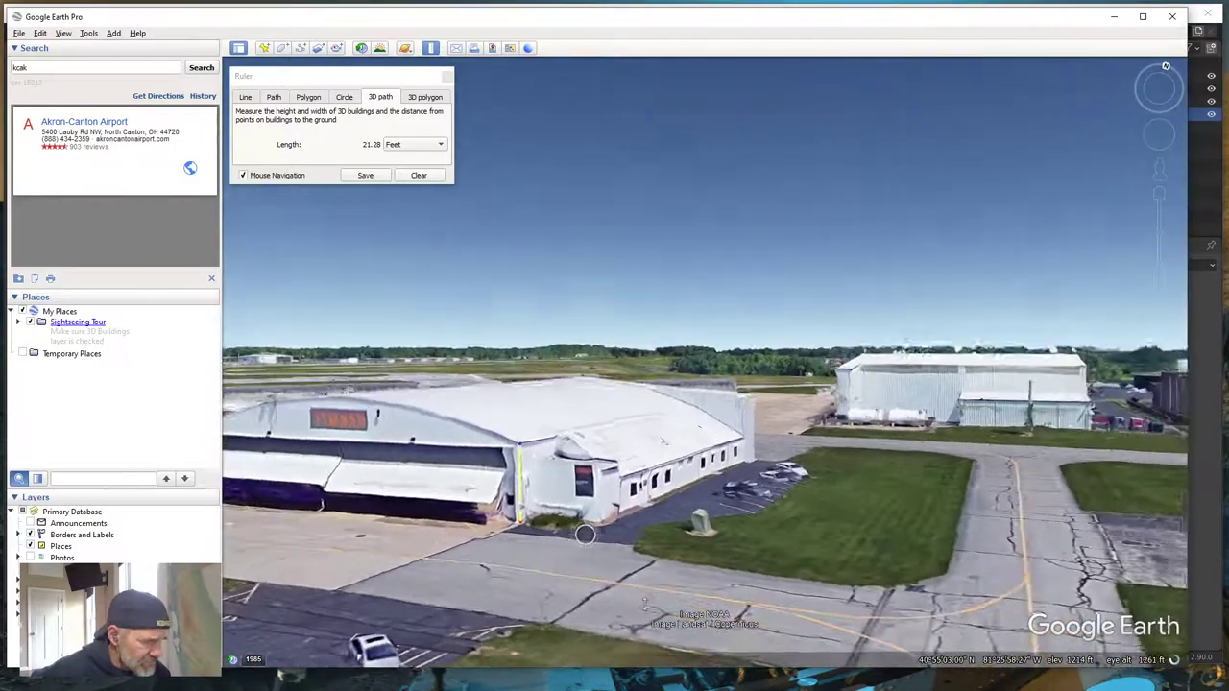
{"action": "key", "text": "Left"}
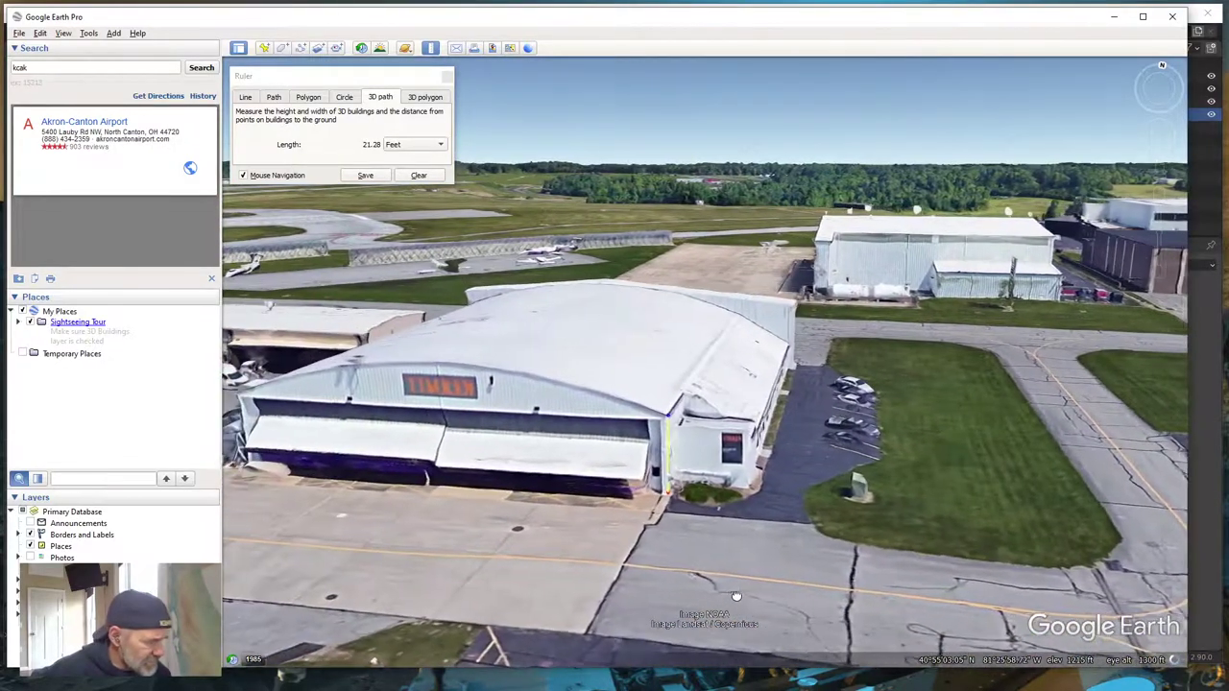
{"action": "left_click_drag", "start_coordinate": [599, 566], "coordinate": [757, 588]}
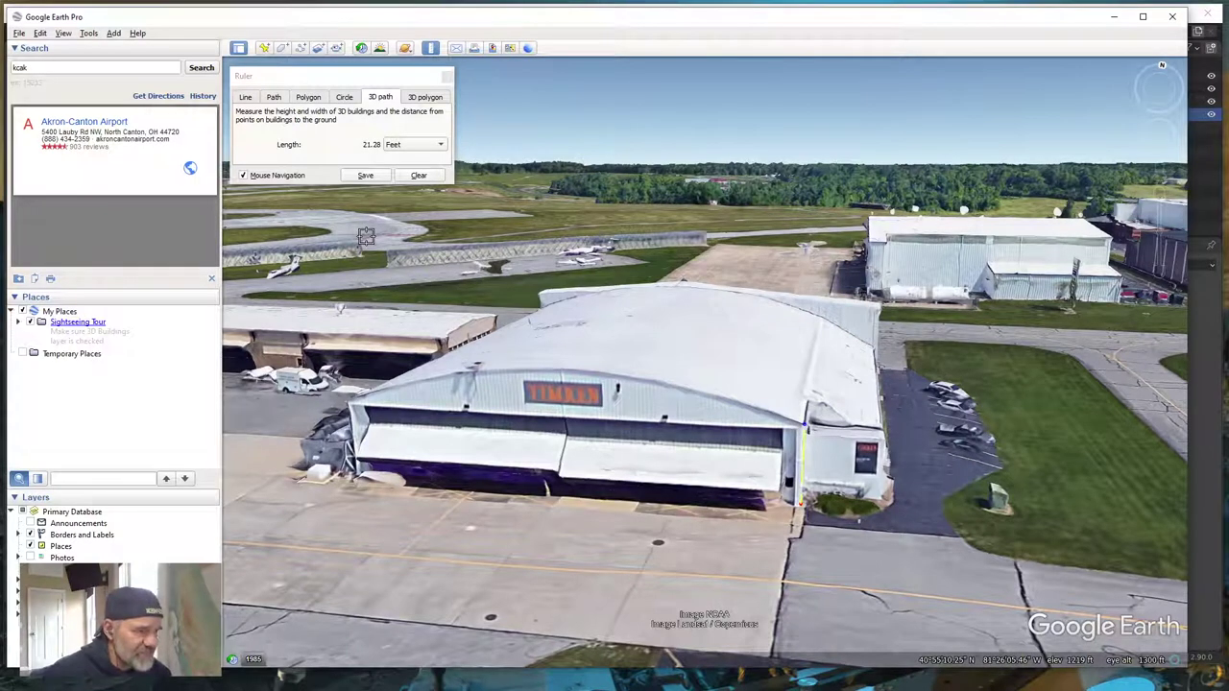
- Clear it and remeasure the hangar's corner height at 21.43 feet, then clear again
{"action": "left_click", "coordinate": [424, 177]}
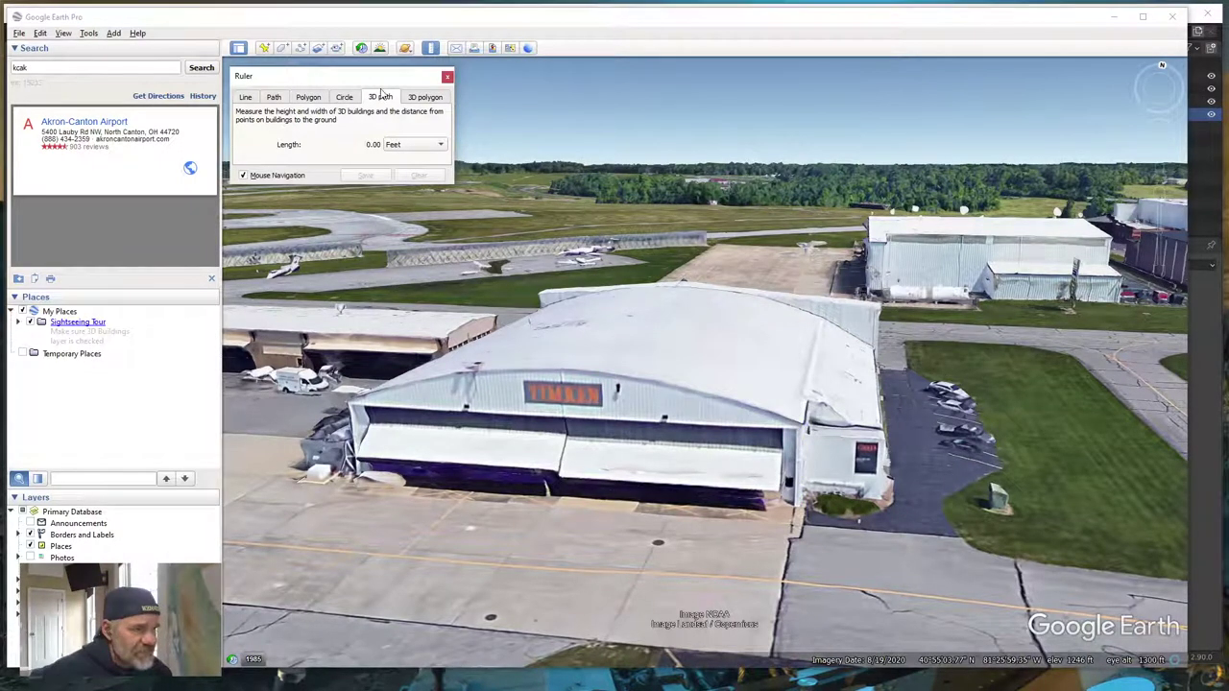
{"action": "left_click", "coordinate": [797, 505]}
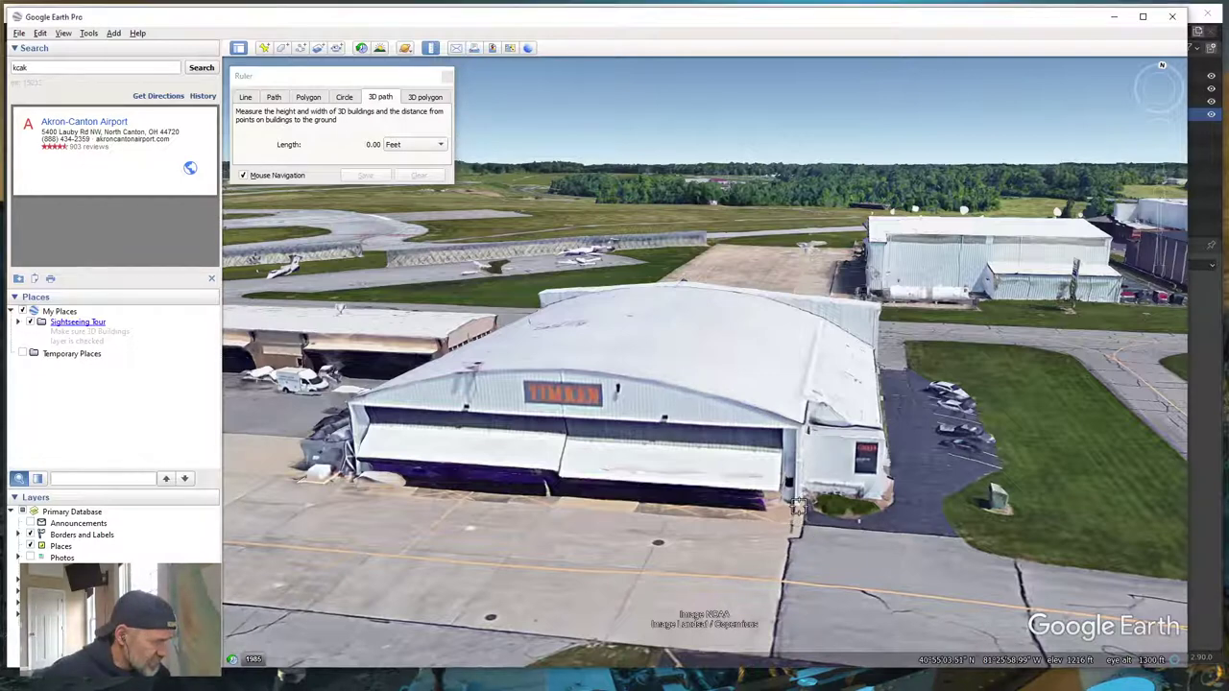
{"action": "left_click", "coordinate": [800, 423]}
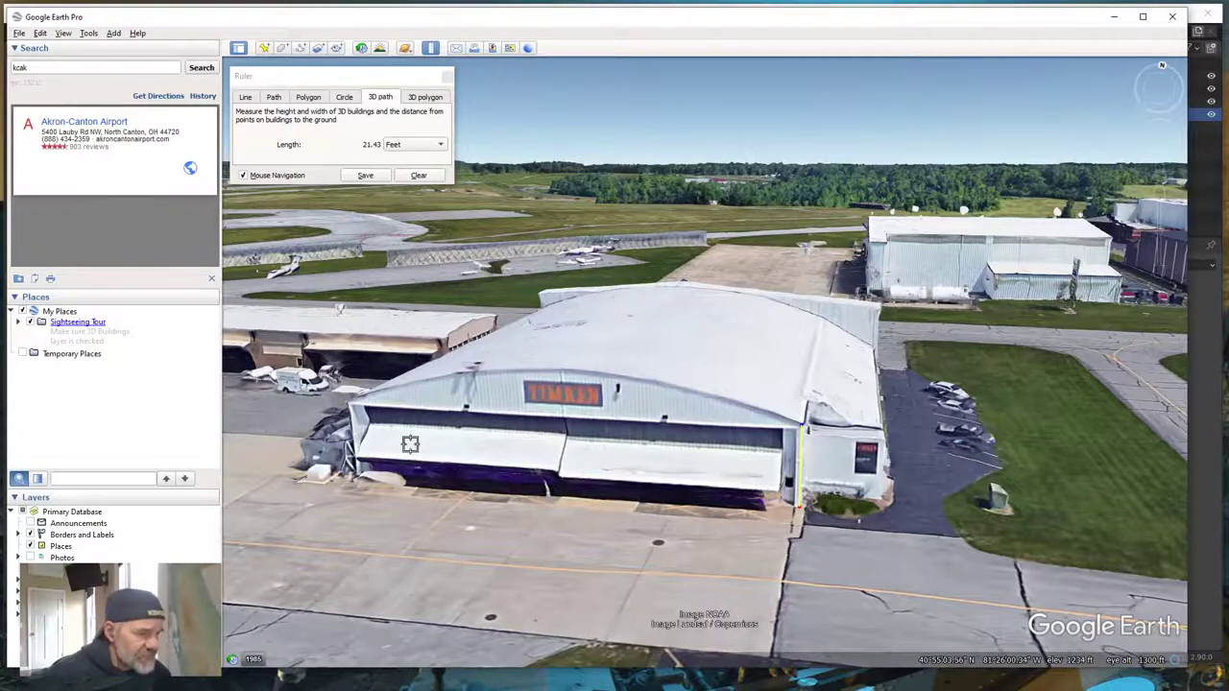
{"action": "left_click_drag", "start_coordinate": [410, 445], "coordinate": [626, 477]}
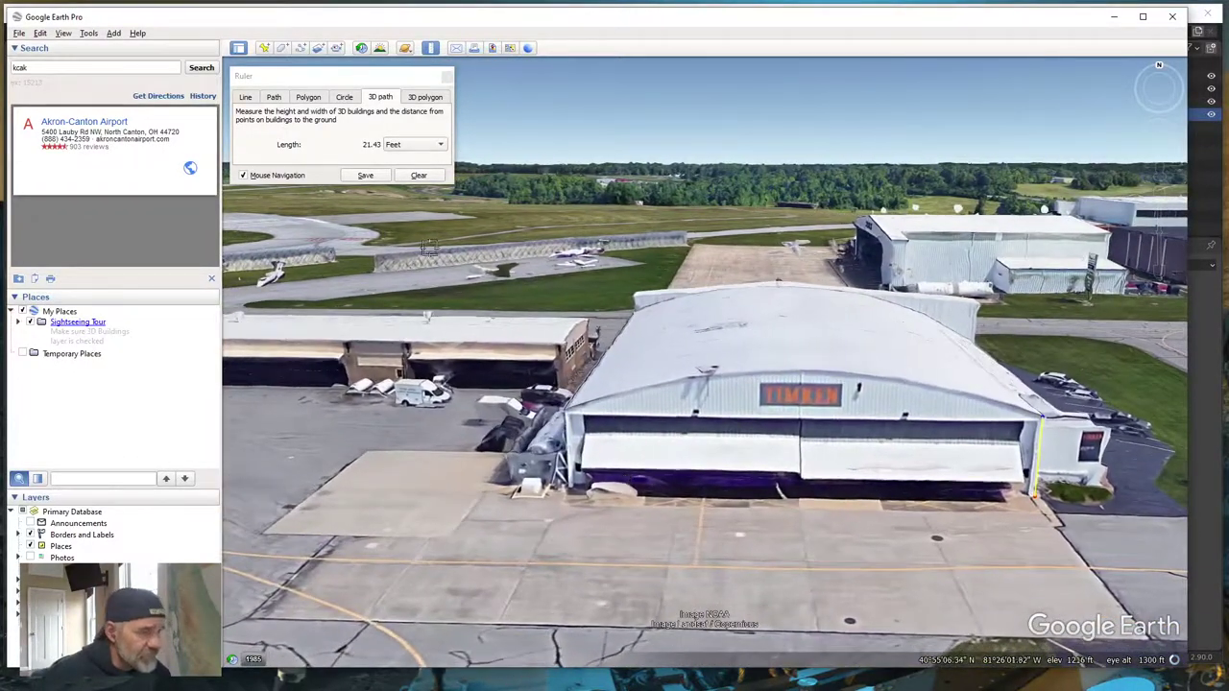
{"action": "left_click", "coordinate": [419, 174]}
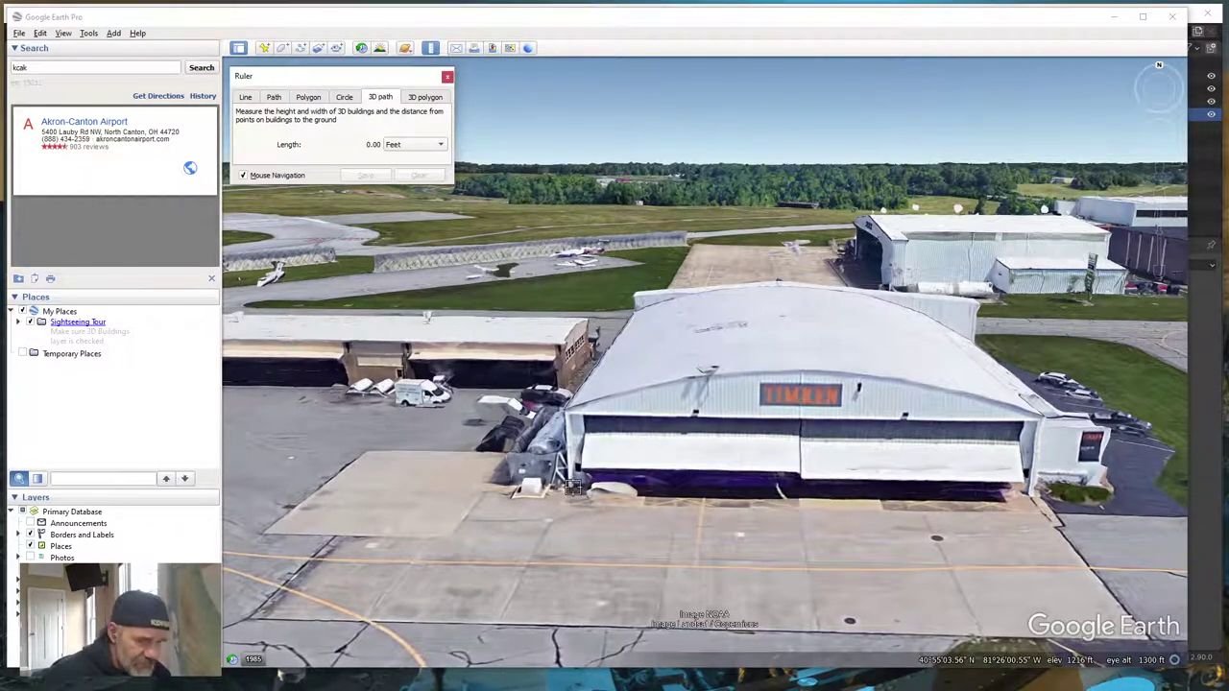
- Remeasure the wall height at about 20.90 feet, clear it, and rotate toward the hangar's side
{"action": "left_click", "coordinate": [567, 487]}
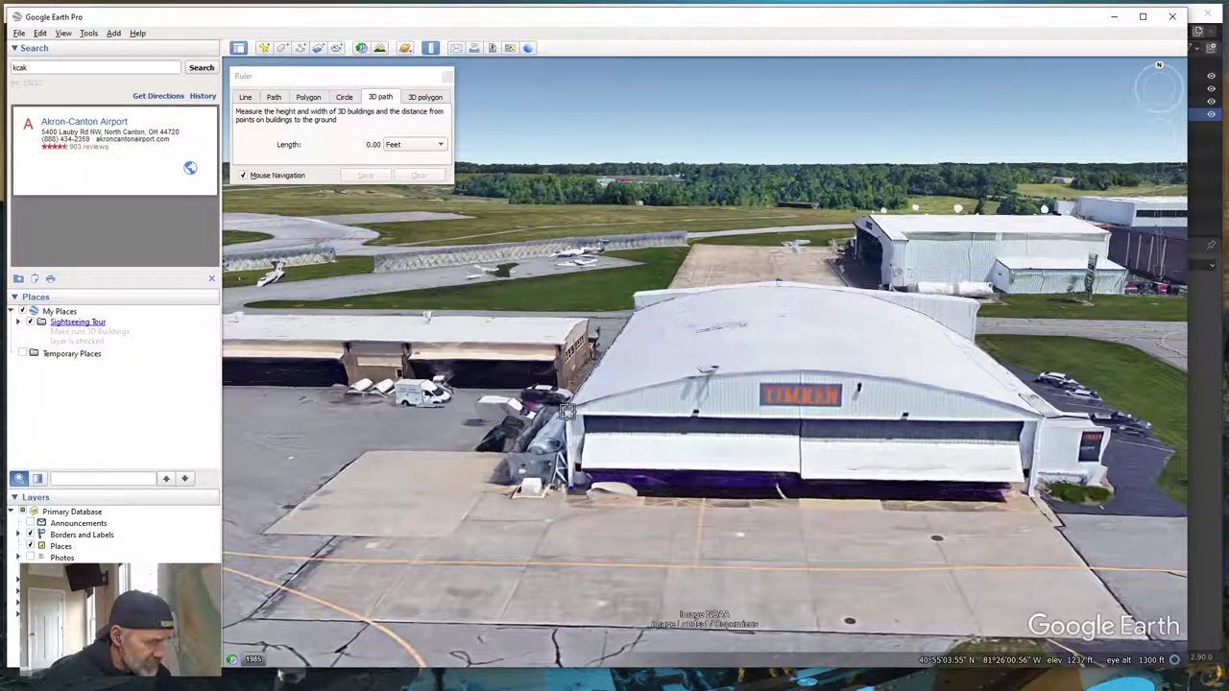
{"action": "left_click", "coordinate": [568, 411]}
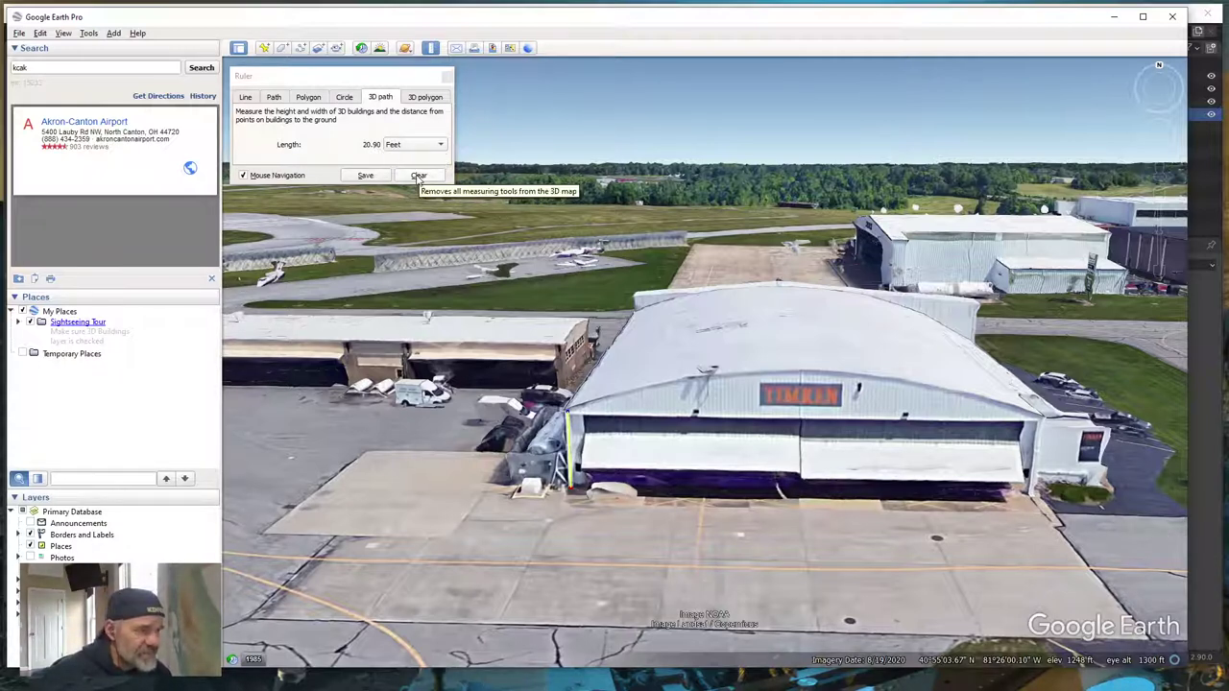
{"action": "left_click", "coordinate": [419, 176]}
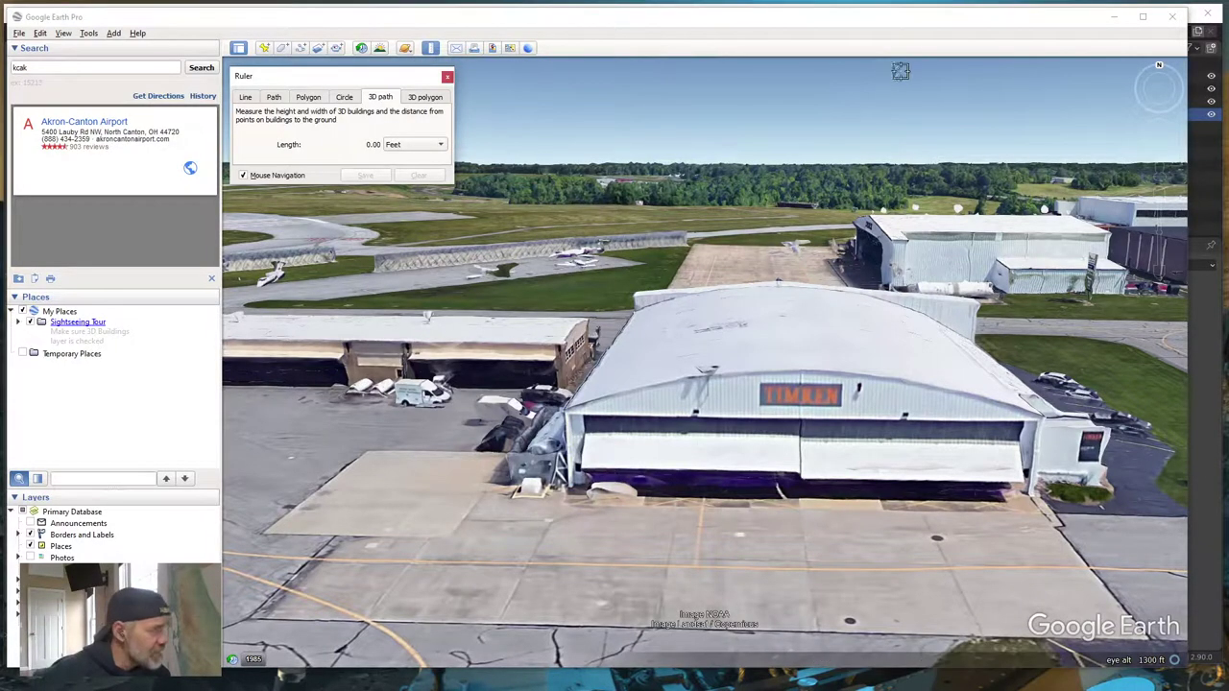
{"action": "left_click", "coordinate": [900, 491]}
{"action": "left_click_drag", "start_coordinate": [900, 490], "coordinate": [633, 483]}
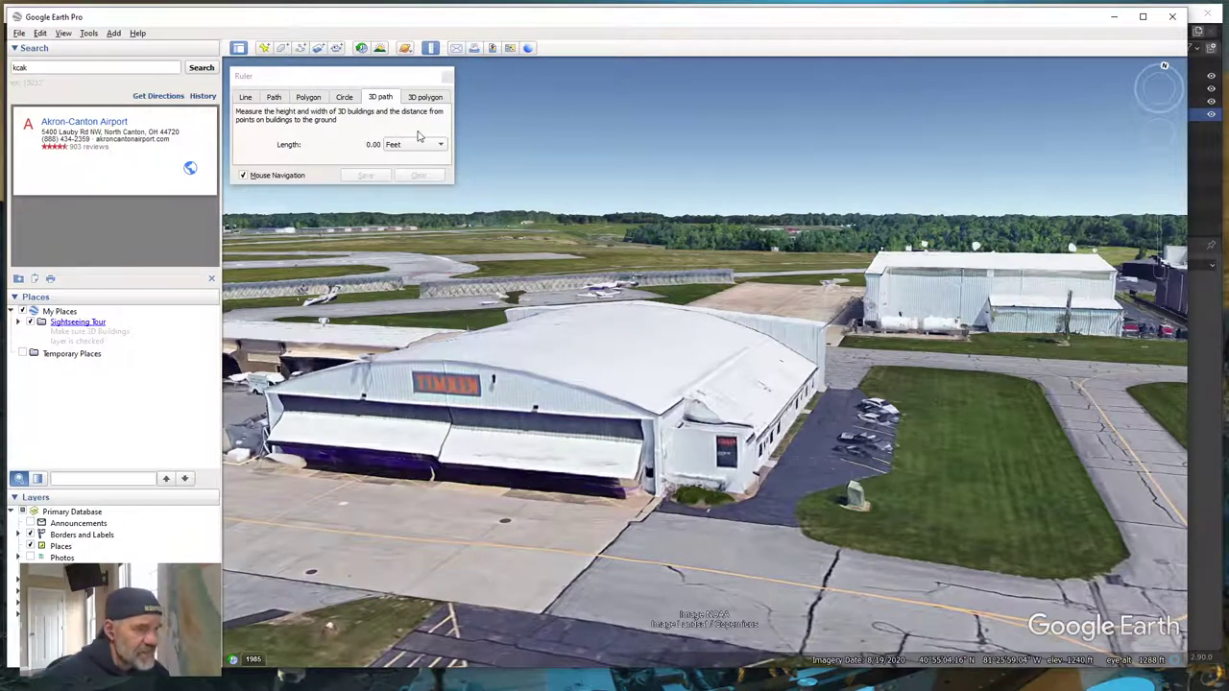
- Review the Cube slab's Z dimension, location and rotation, setting rotation Y to 0°, then enter Edit Mode
{"action": "left_click", "coordinate": [1116, 20]}
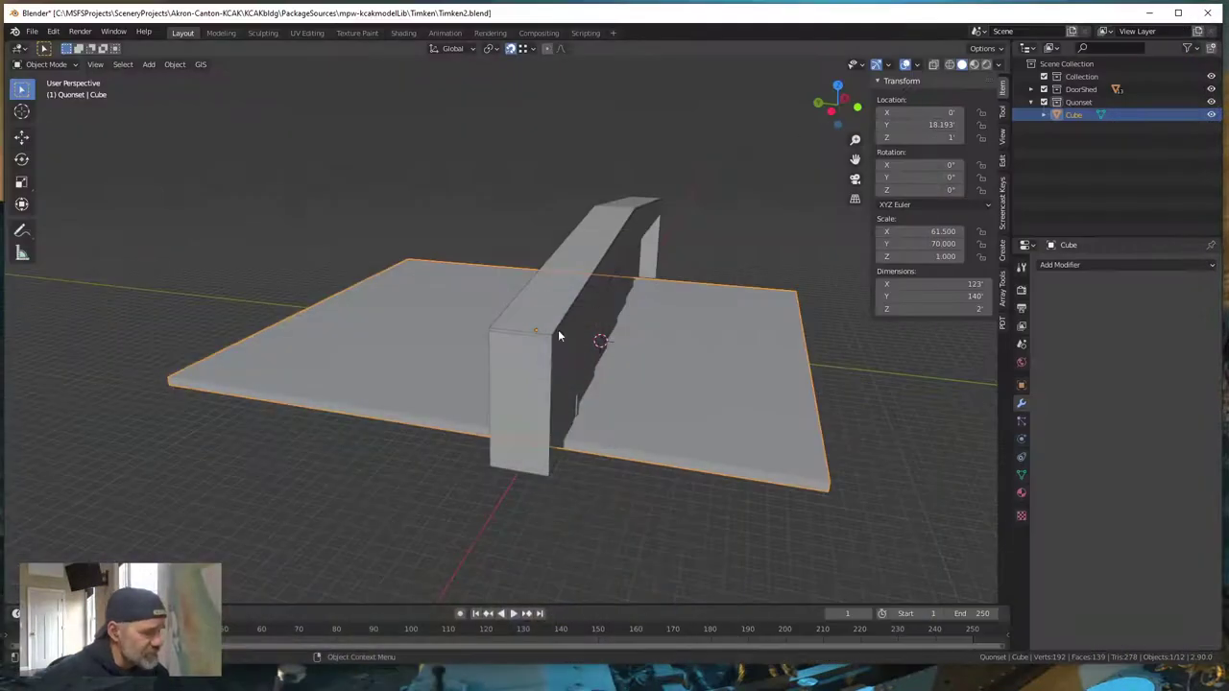
{"action": "left_click", "coordinate": [668, 445]}
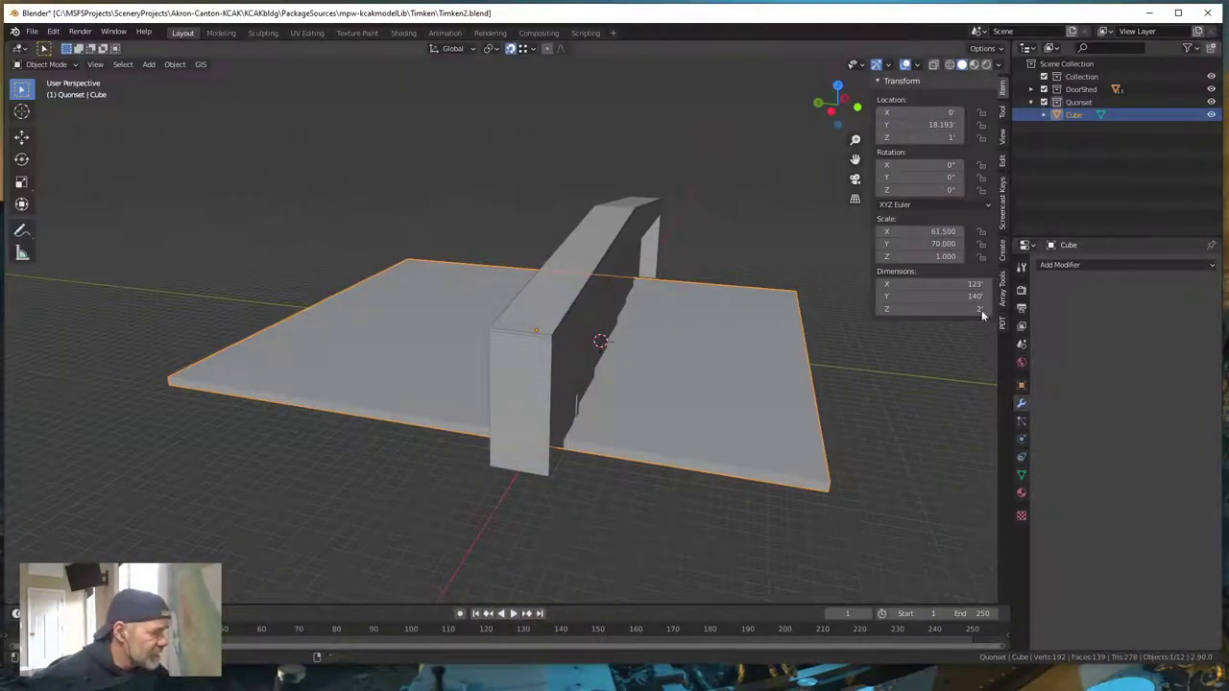
{"action": "left_click", "coordinate": [924, 310]}
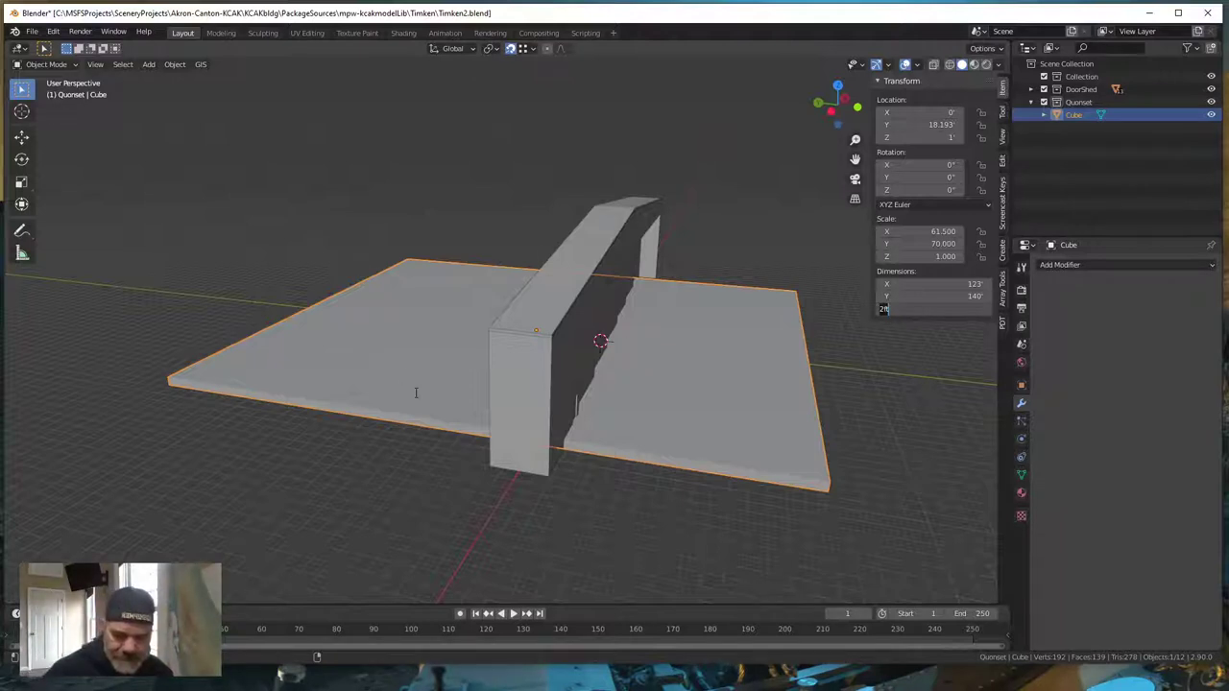
{"action": "key", "text": "Tab"}
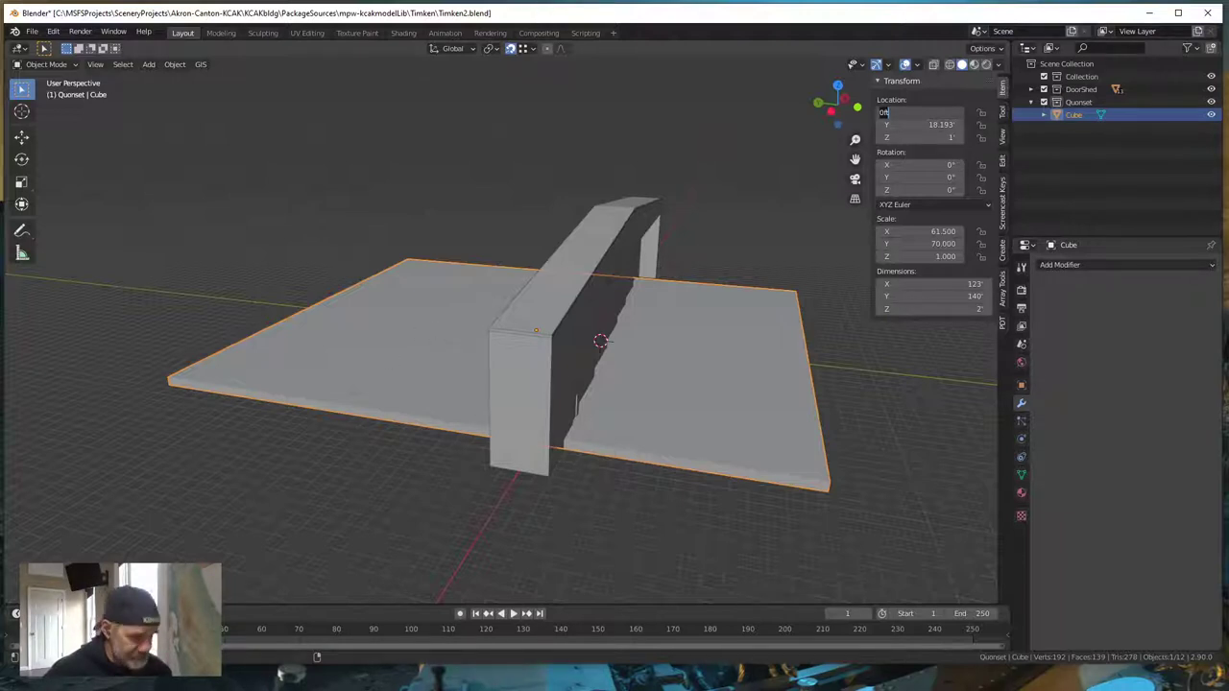
{"action": "key", "text": "Tab"}
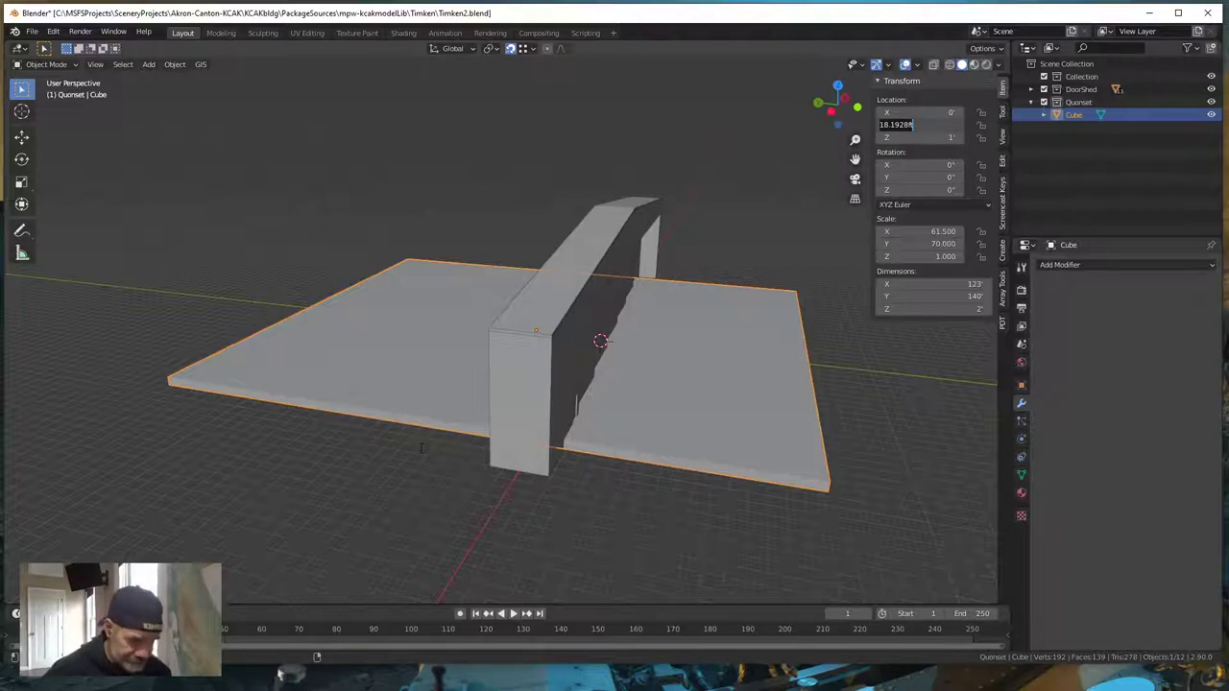
{"action": "key", "text": "Tab"}
{"action": "key", "text": "Tab"}
{"action": "key", "text": "Tab"}
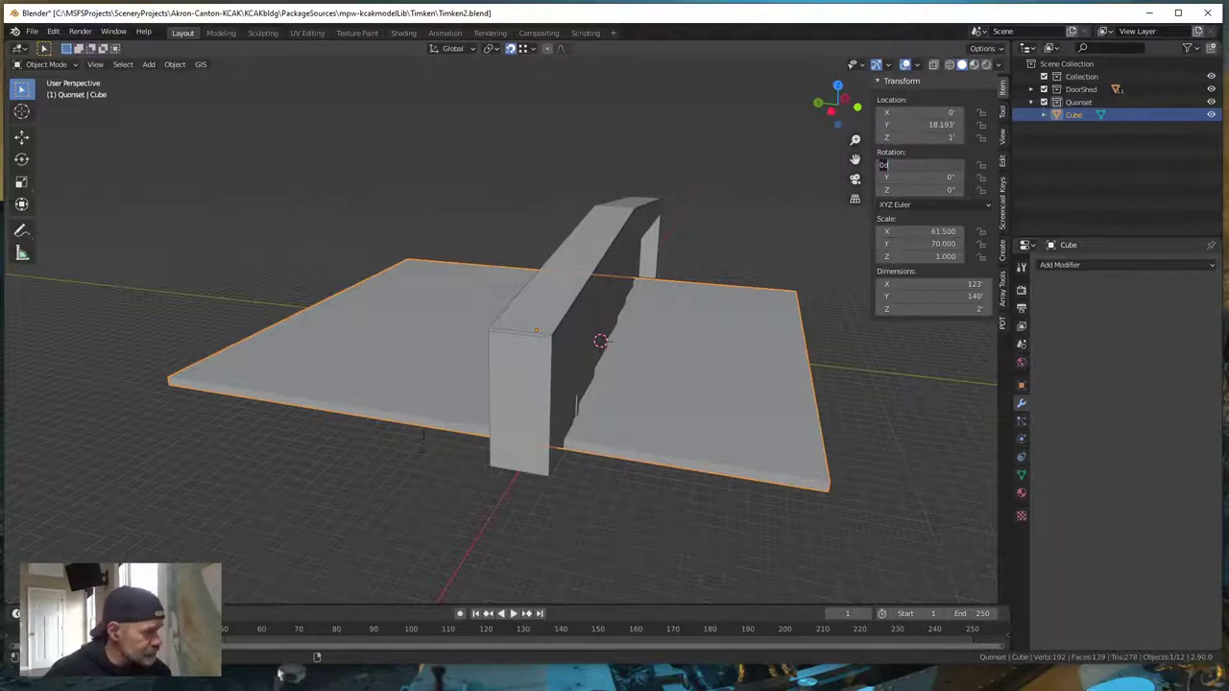
{"action": "type", "text": "0d"}
{"action": "key", "text": "Return"}
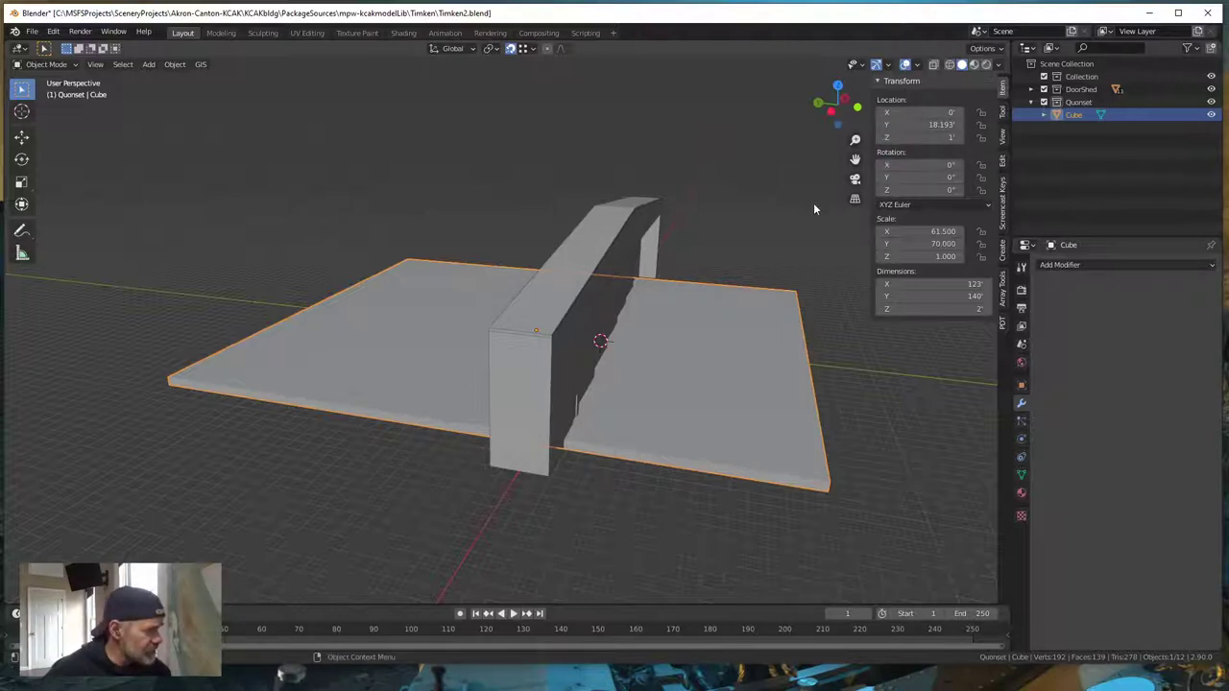
{"action": "key", "text": "Tab"}
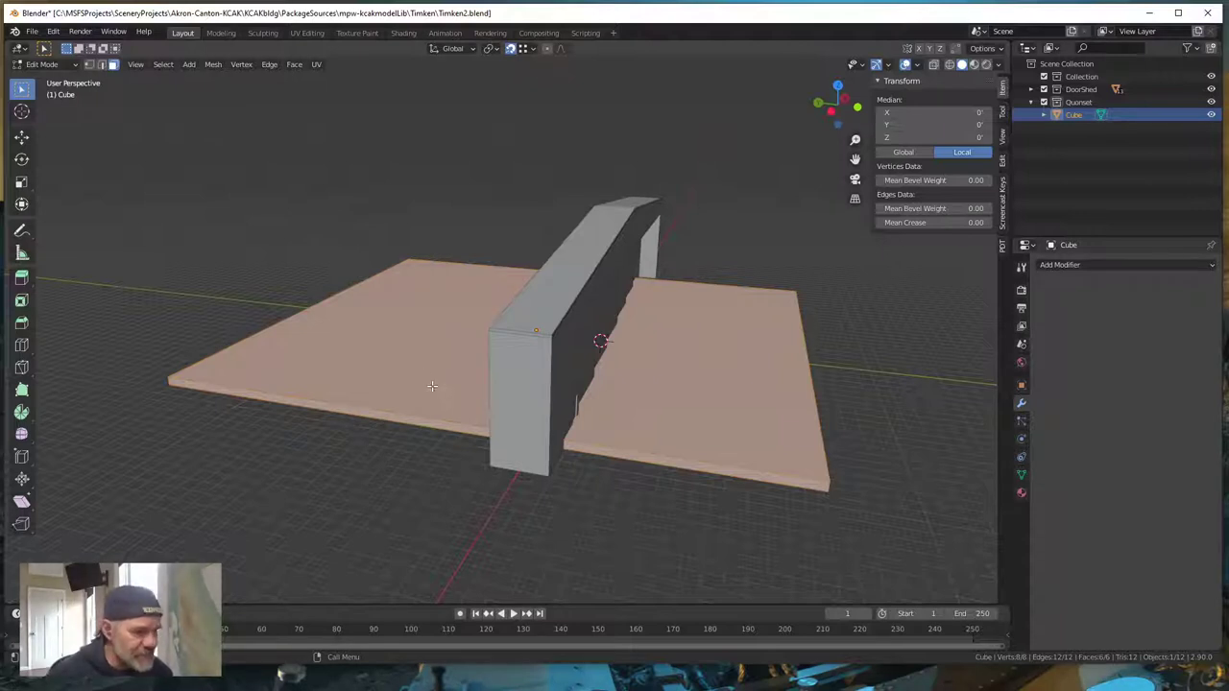
- Return to Object Mode and apply All Transforms to the 123 × 140 × 2 ft Cube slab
{"action": "left_click", "coordinate": [88, 65]}
{"action": "middle_click_drag", "start_coordinate": [339, 407], "coordinate": [416, 409]}
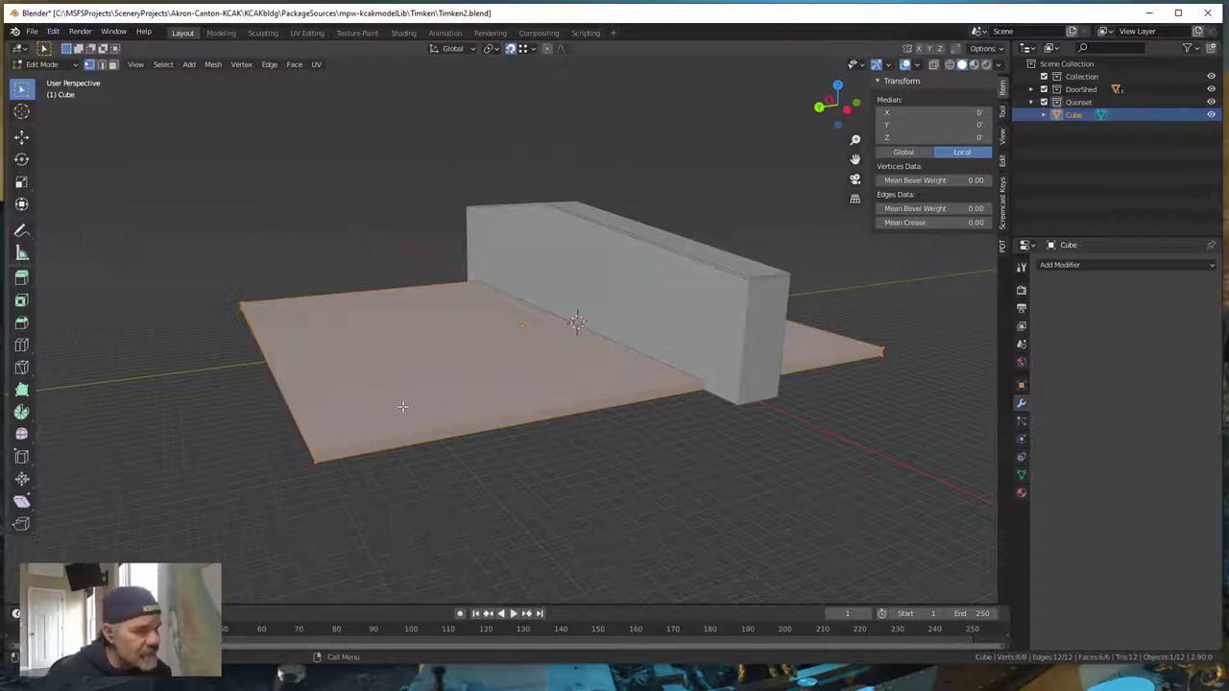
{"action": "key", "text": "Tab"}
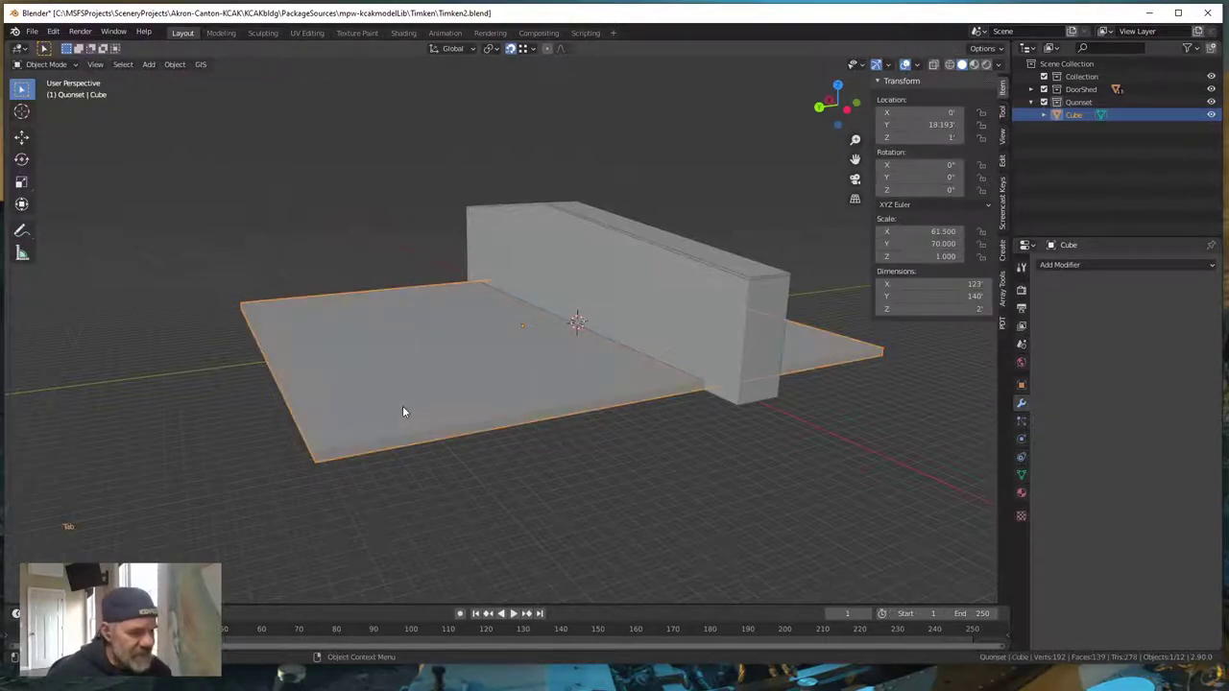
{"action": "left_click", "coordinate": [176, 64]}
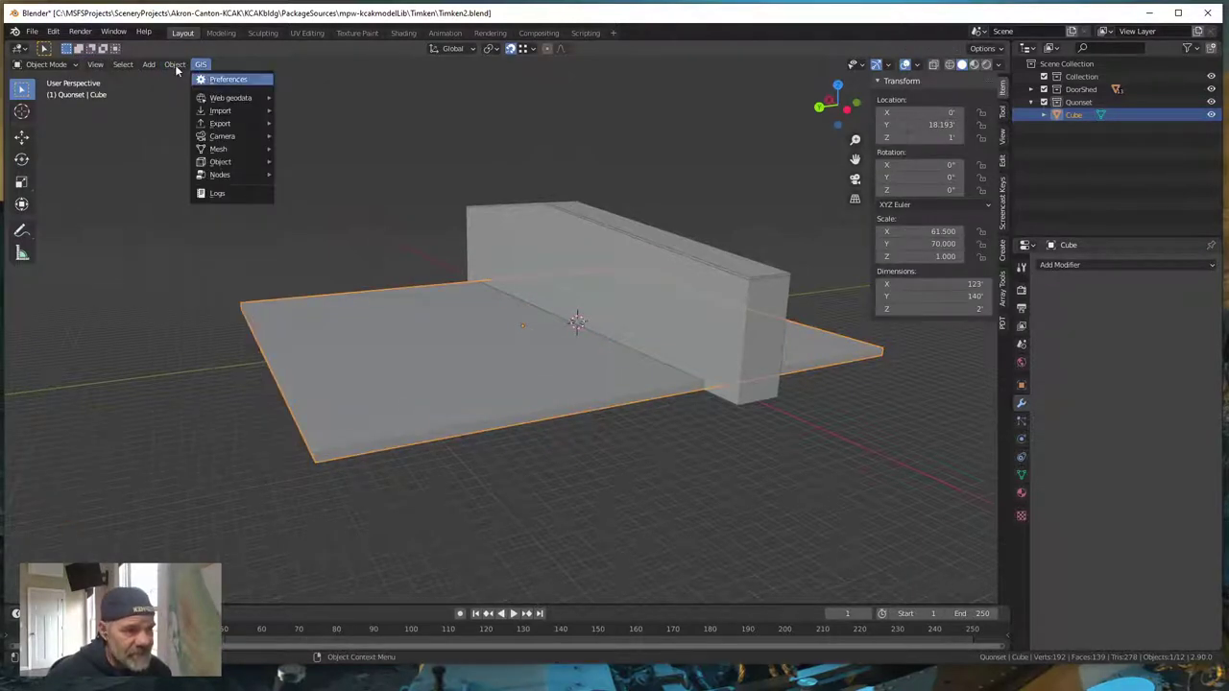
{"action": "left_click", "coordinate": [175, 64]}
{"action": "left_click", "coordinate": [176, 64]}
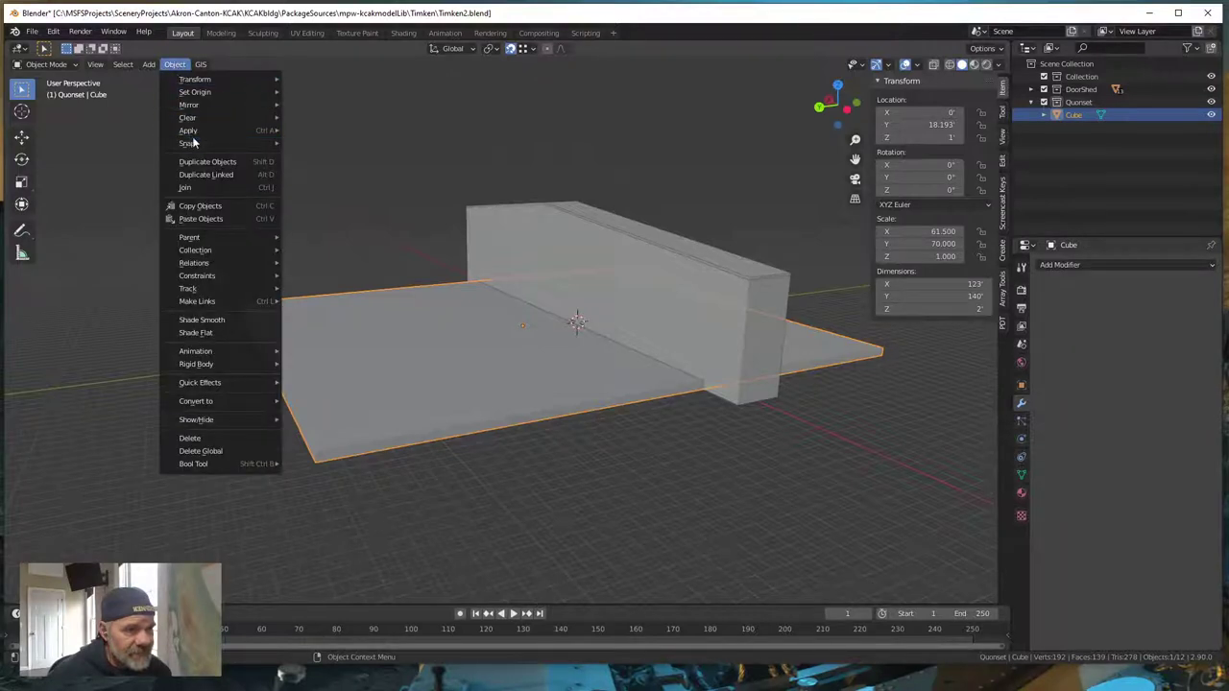
{"action": "mouse_move", "coordinate": [188, 131]}
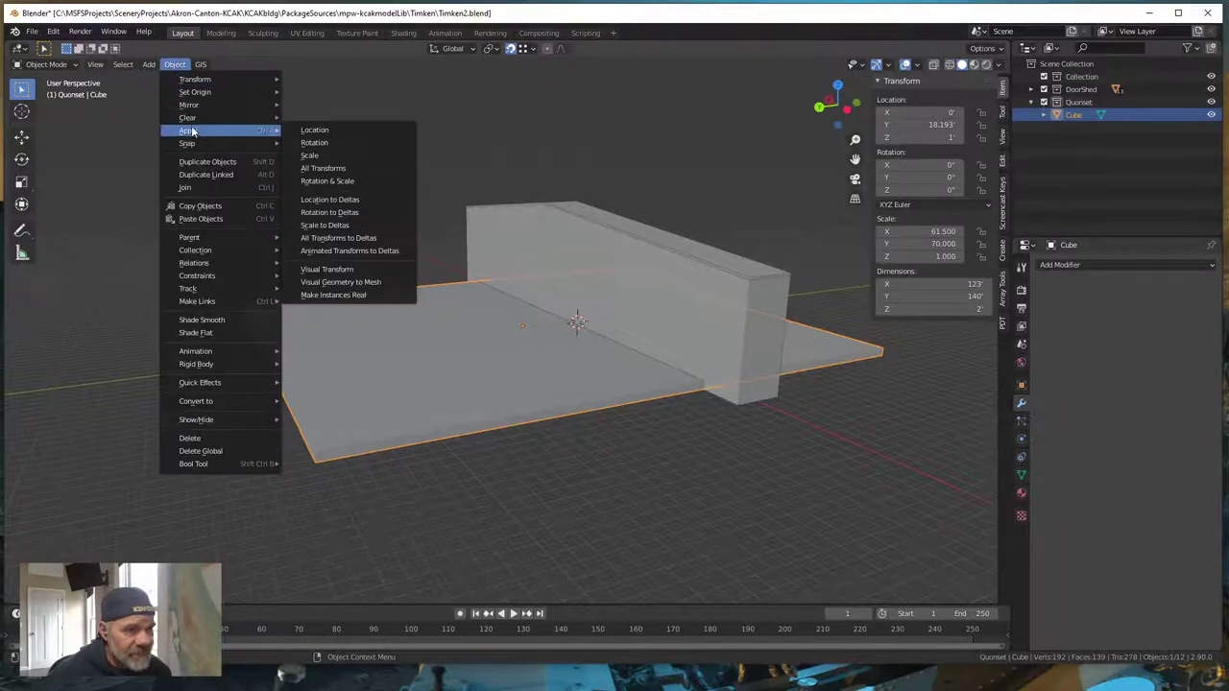
{"action": "left_click", "coordinate": [335, 169]}
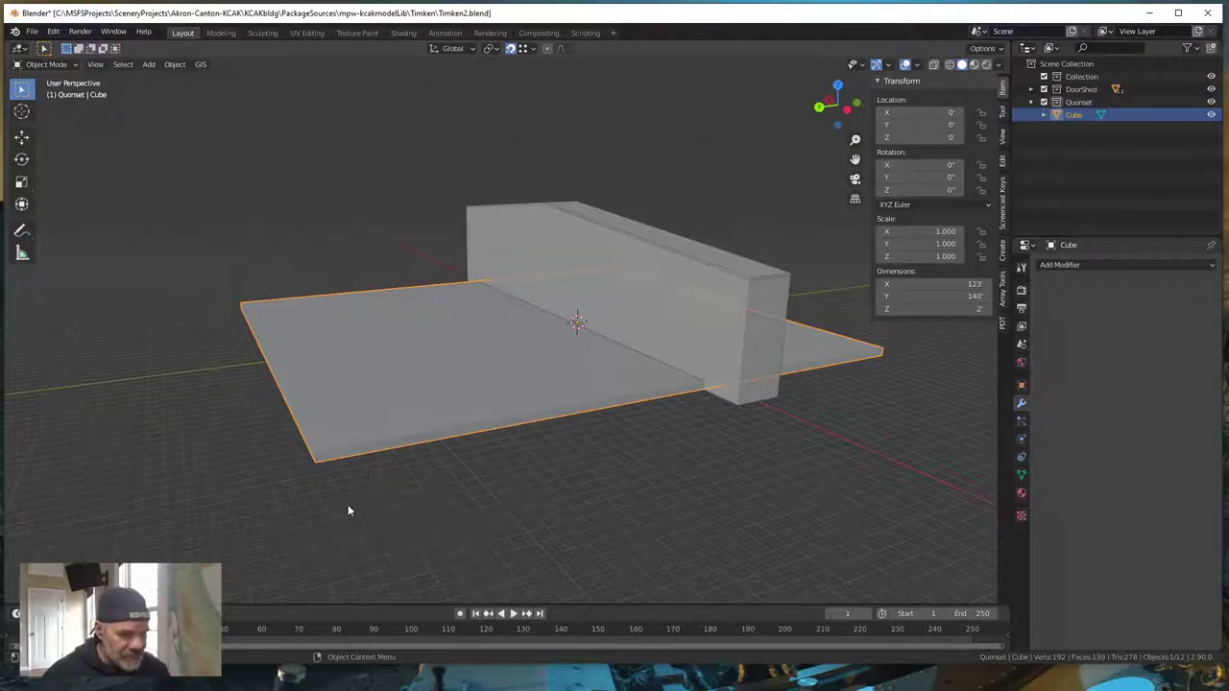
{"action": "mouse_move", "coordinate": [424, 516]}
{"action": "middle_mouse_down"}
{"action": "mouse_move", "coordinate": [419, 486]}
{"action": "mouse_move", "coordinate": [415, 521]}
{"action": "middle_mouse_up"}
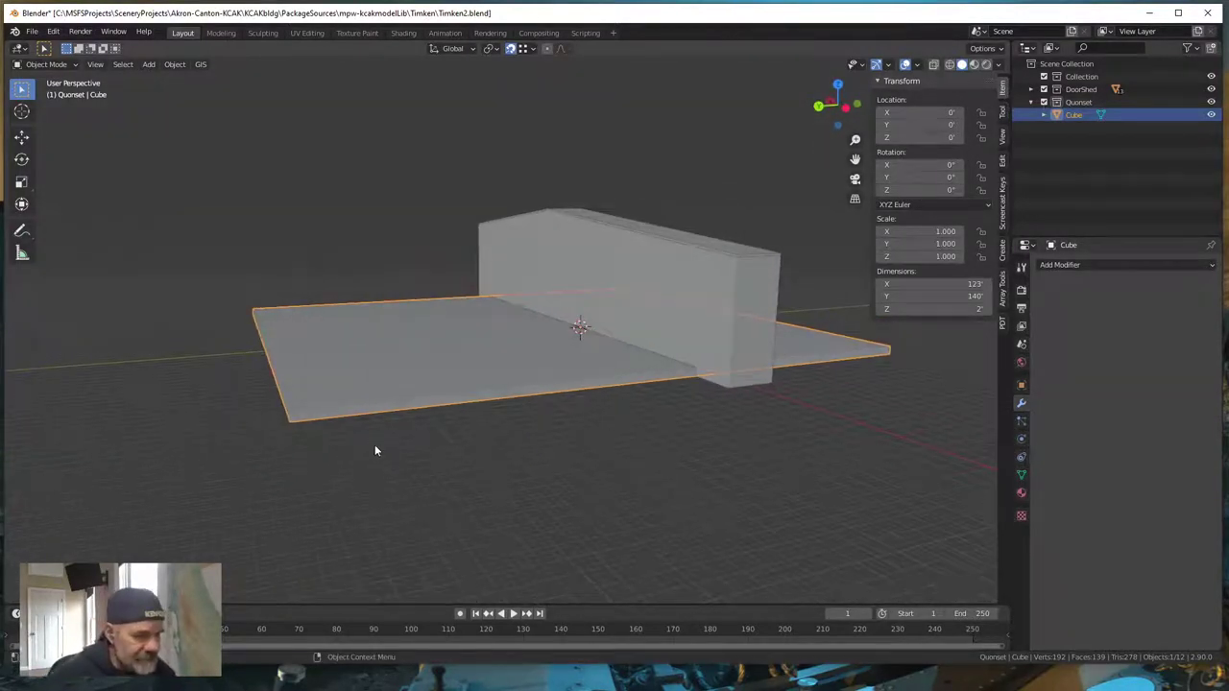
- In Edit Mode, select the slab's four top corner vertices
{"action": "key", "text": "Tab"}
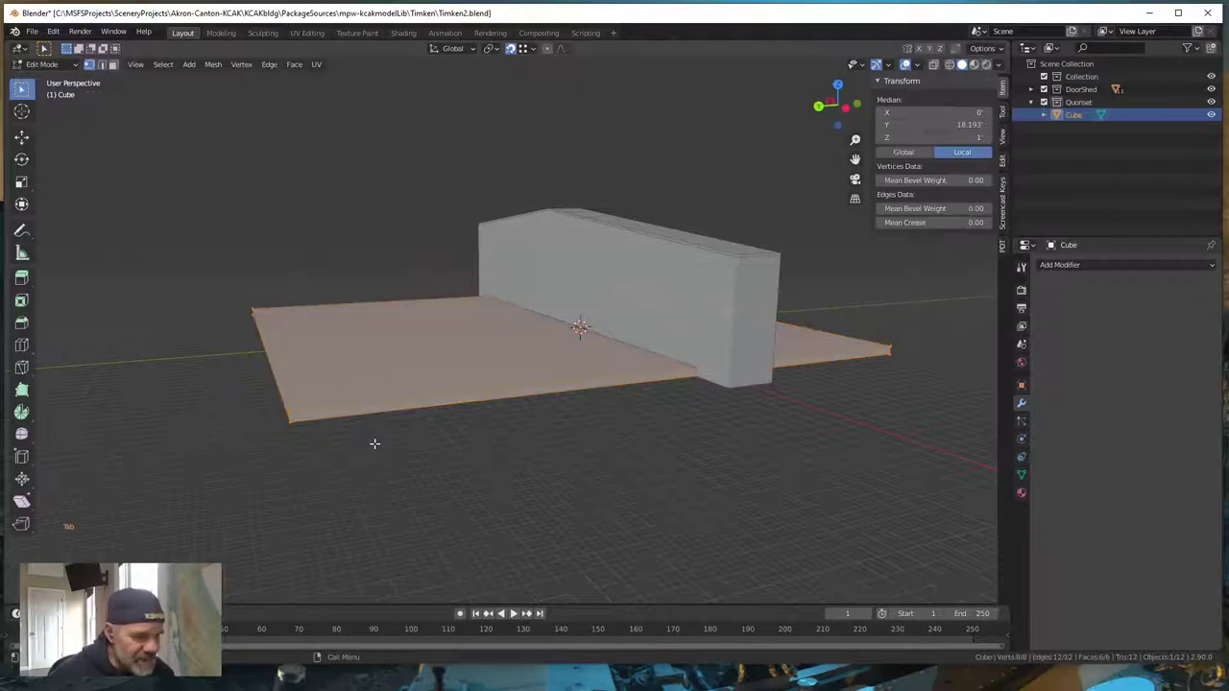
{"action": "left_click", "coordinate": [289, 413]}
{"action": "key", "text": "shift"}
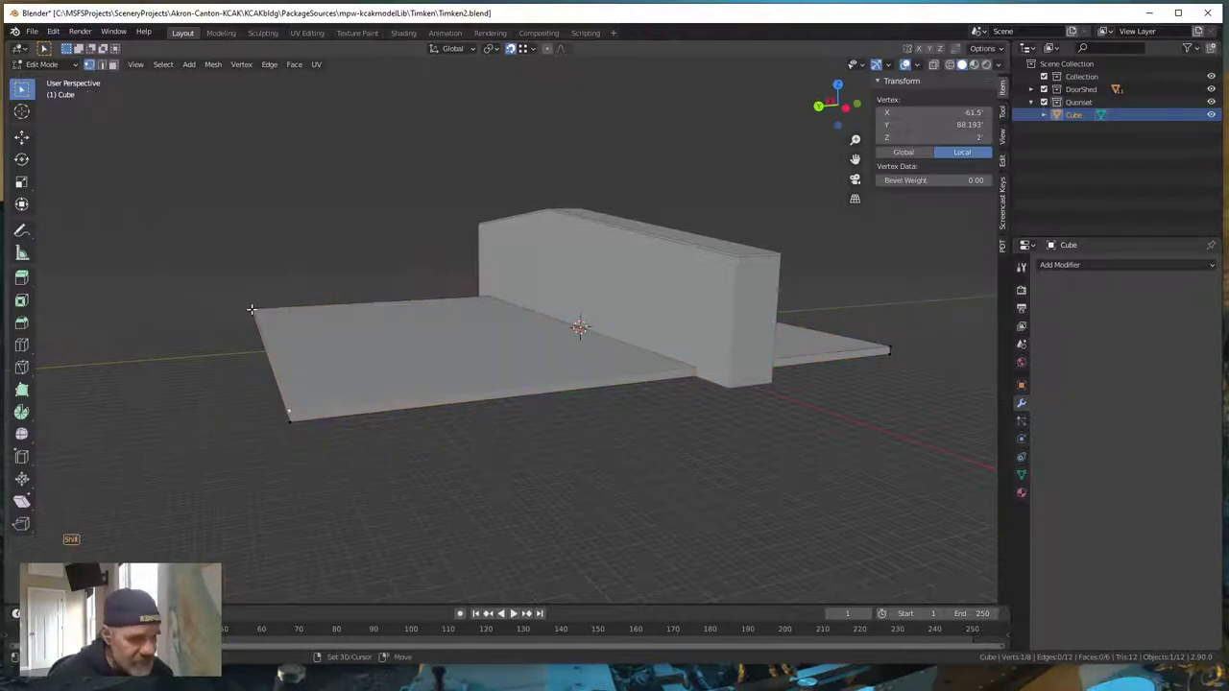
{"action": "left_click", "coordinate": [252, 309], "text": "shift"}
{"action": "middle_click_drag", "start_coordinate": [858, 496], "coordinate": [672, 497]}
{"action": "key", "text": "shift"}
{"action": "left_click", "coordinate": [620, 483], "text": "shift"}
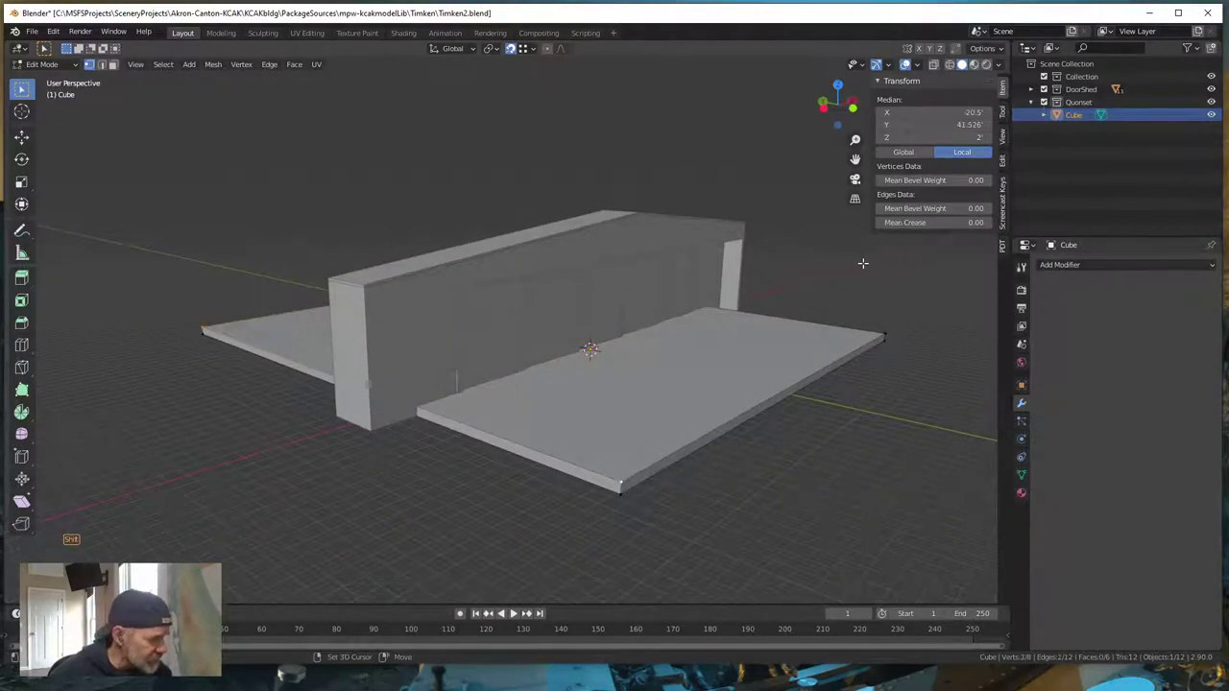
{"action": "left_click", "coordinate": [885, 332], "text": "shift"}
{"action": "middle_click_drag", "start_coordinate": [758, 441], "coordinate": [822, 453]}
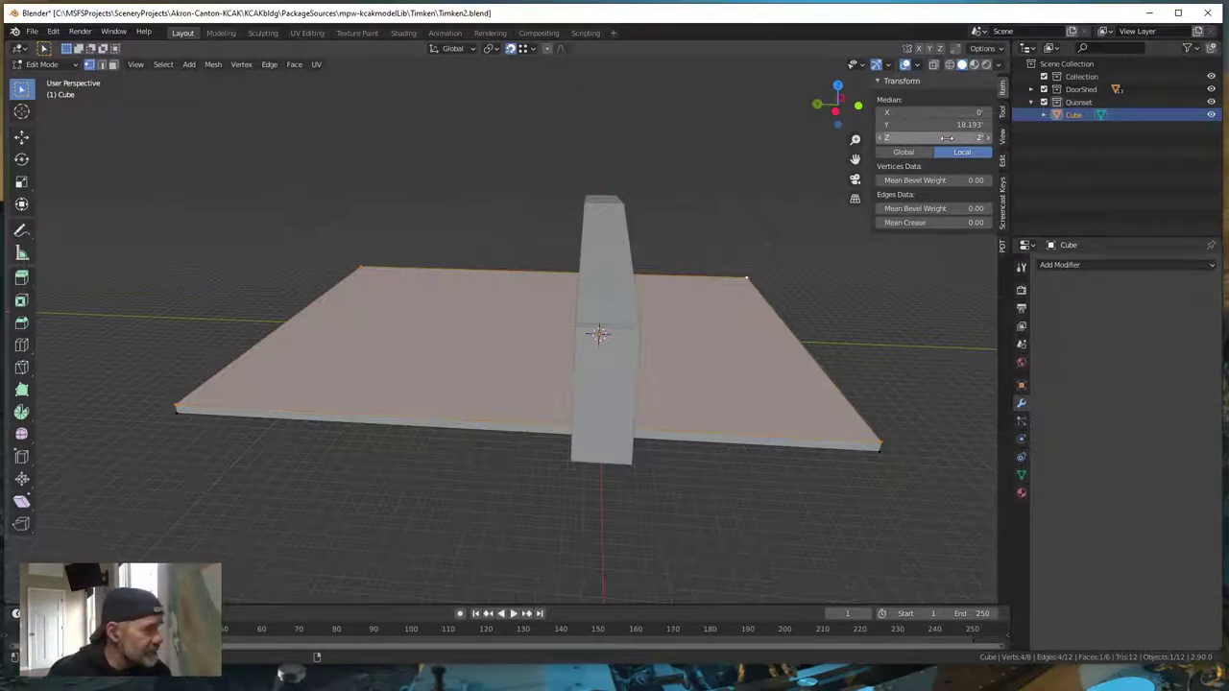
- Set the selected vertices' Median Z to 21 feet and compare the box against the hangar in Google Earth
{"action": "left_click", "coordinate": [948, 137]}
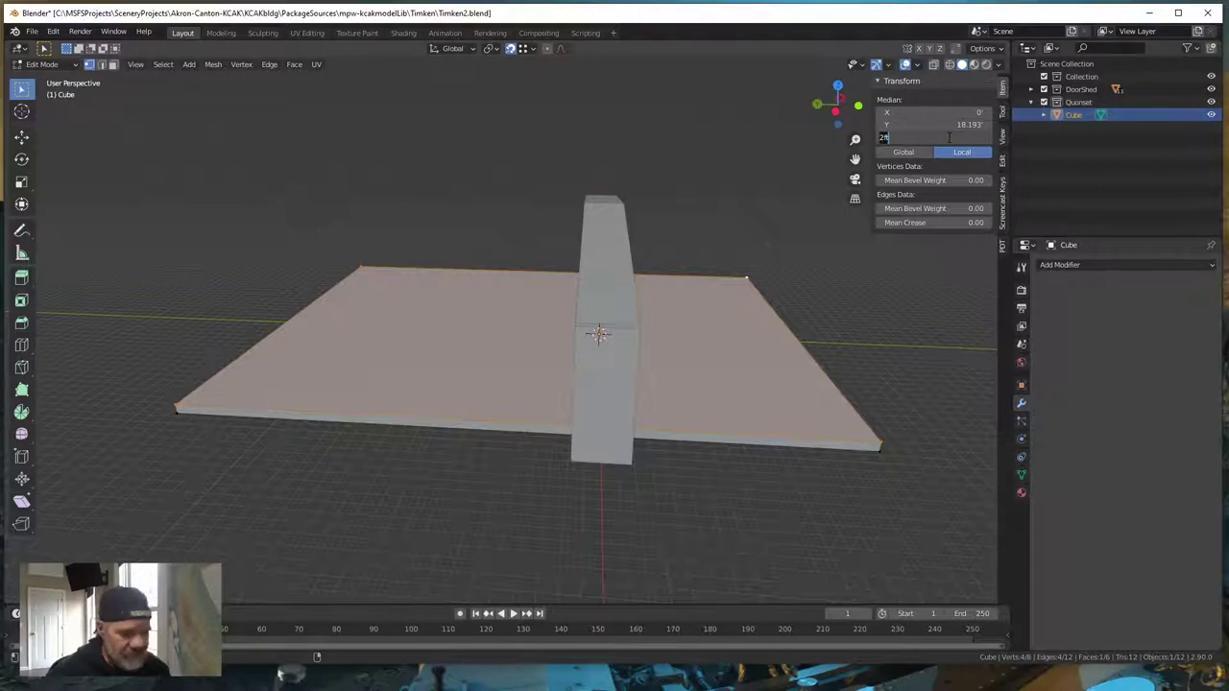
{"action": "type", "text": "21"}
{"action": "key", "text": "Return"}
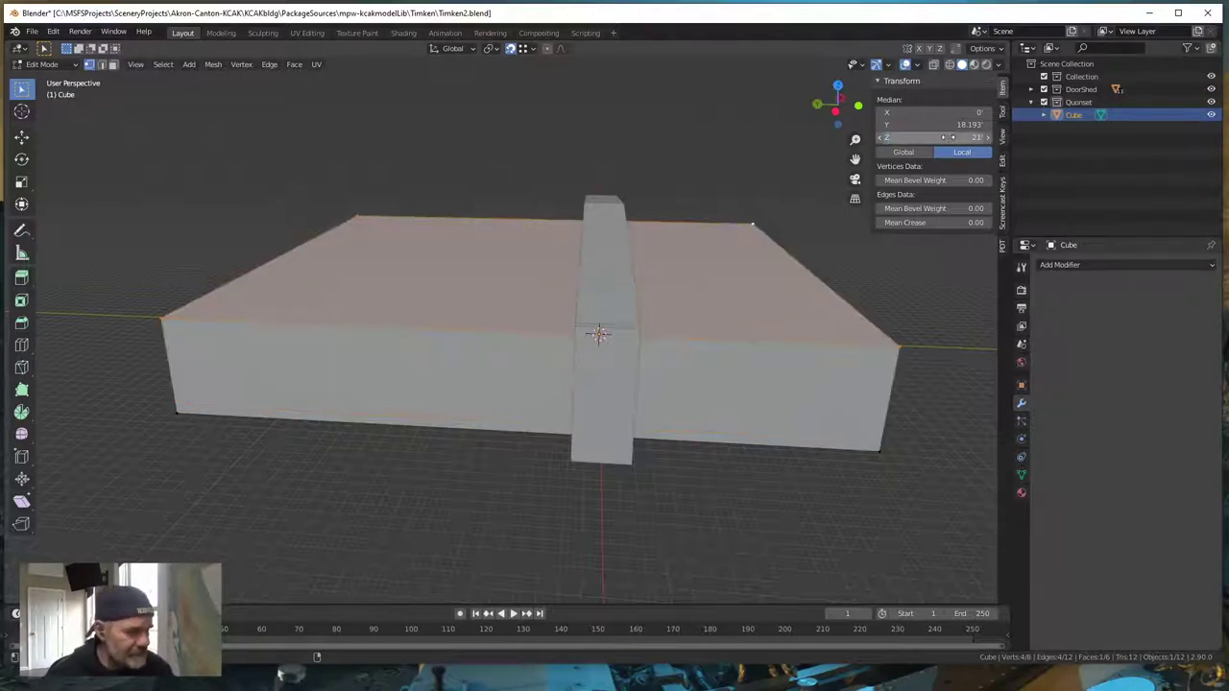
{"action": "middle_click_drag", "start_coordinate": [530, 412], "coordinate": [587, 415]}
{"action": "middle_click_drag", "start_coordinate": [514, 413], "coordinate": [628, 409]}
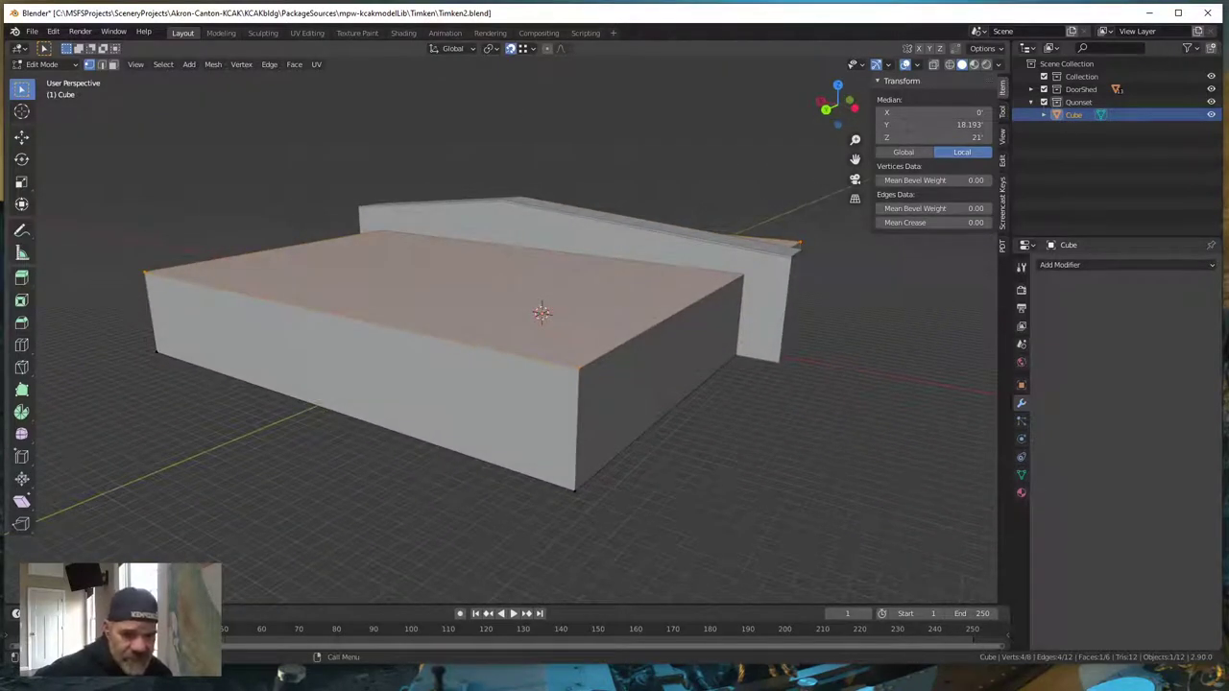
{"action": "key", "text": "alt+Tab"}
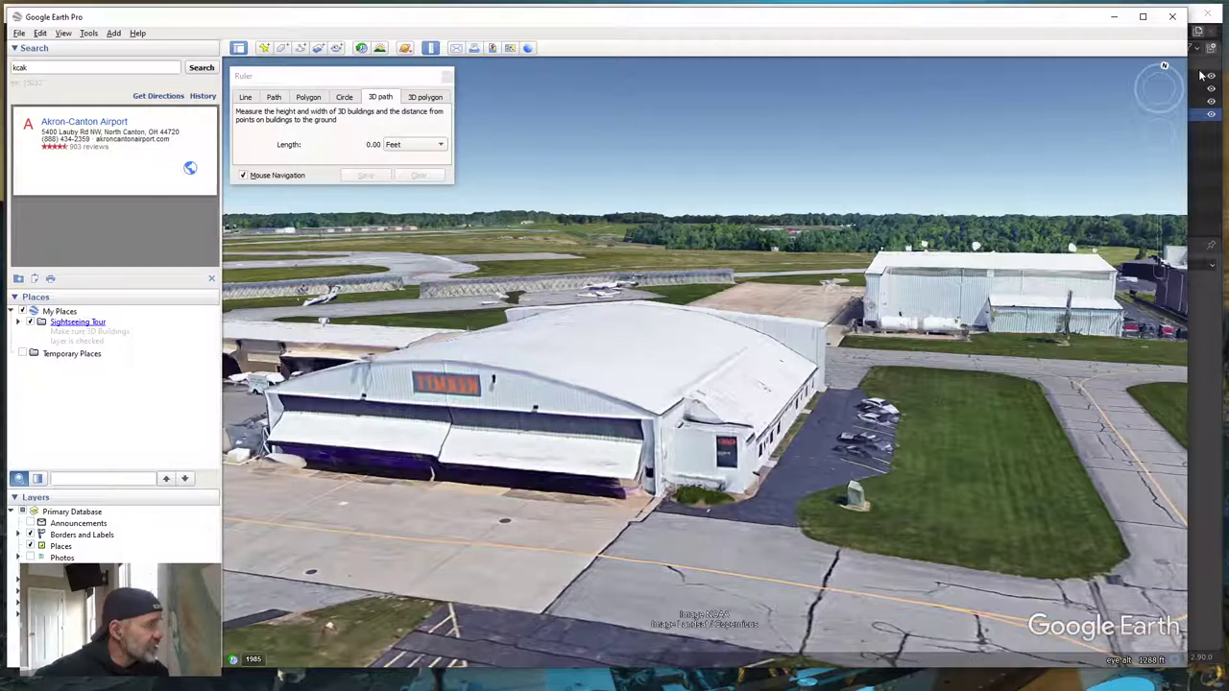
{"action": "left_click", "coordinate": [1114, 18]}
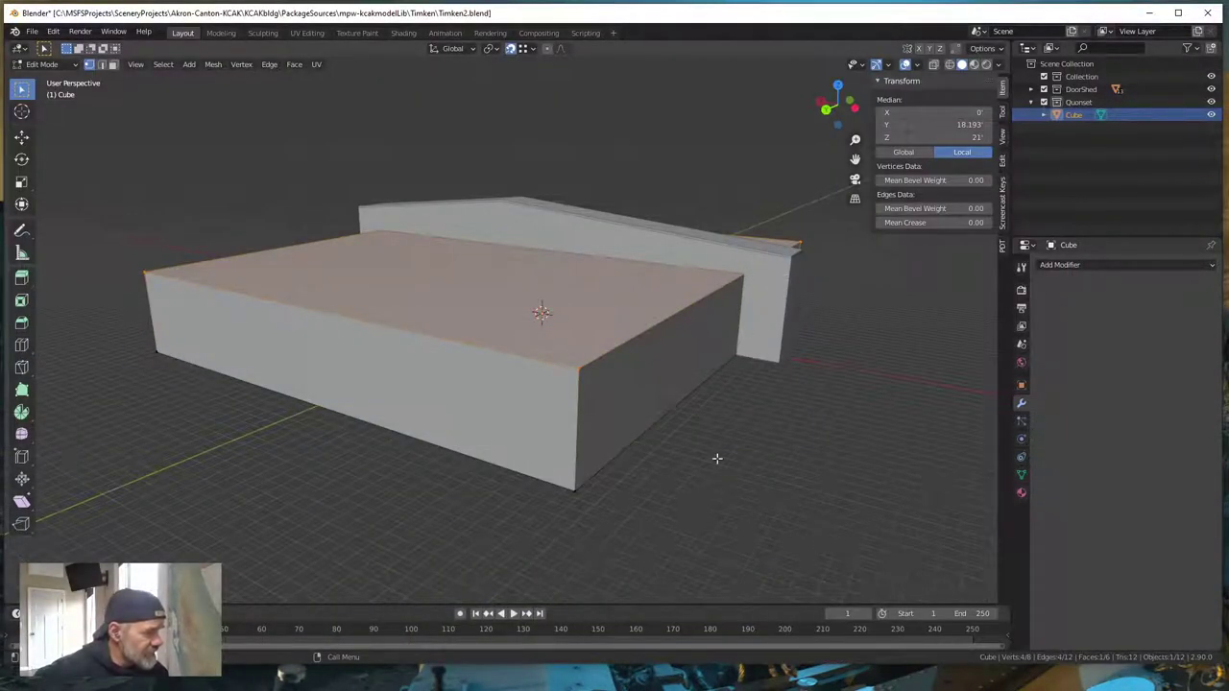
- Orbit above the 21-foot-tall Cube box and turn on X-Ray to reveal its hidden edges
{"action": "middle_click_drag", "start_coordinate": [697, 485], "coordinate": [539, 429]}
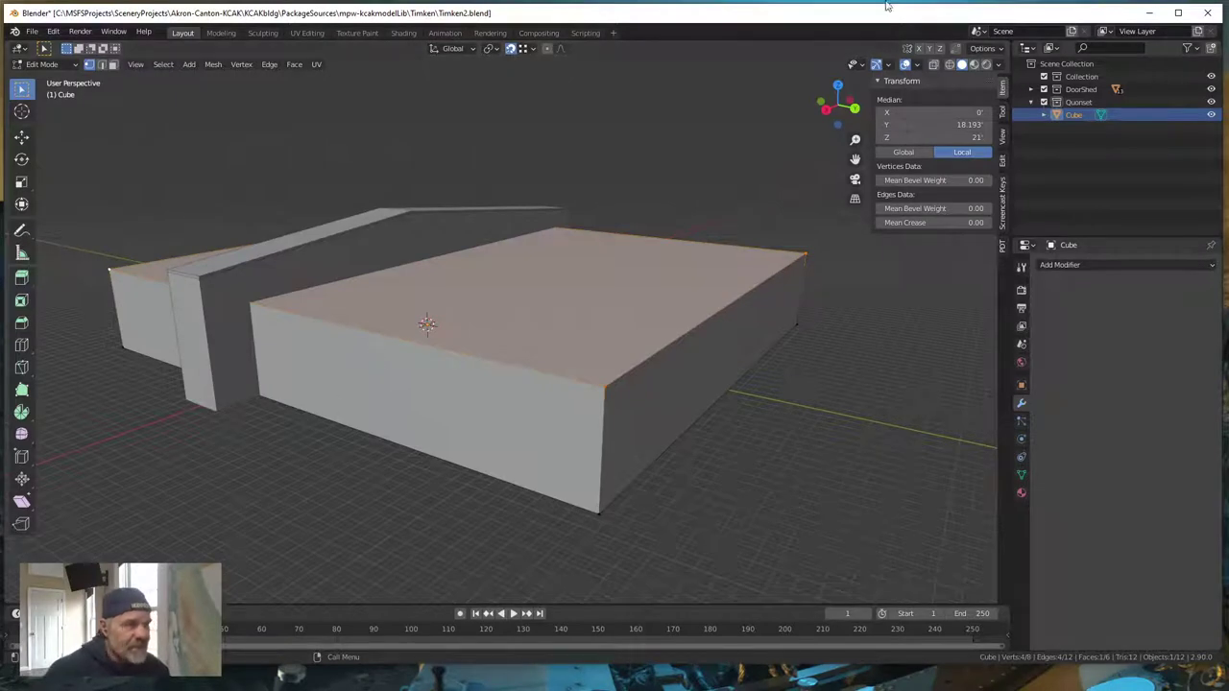
{"action": "left_click", "coordinate": [934, 65]}
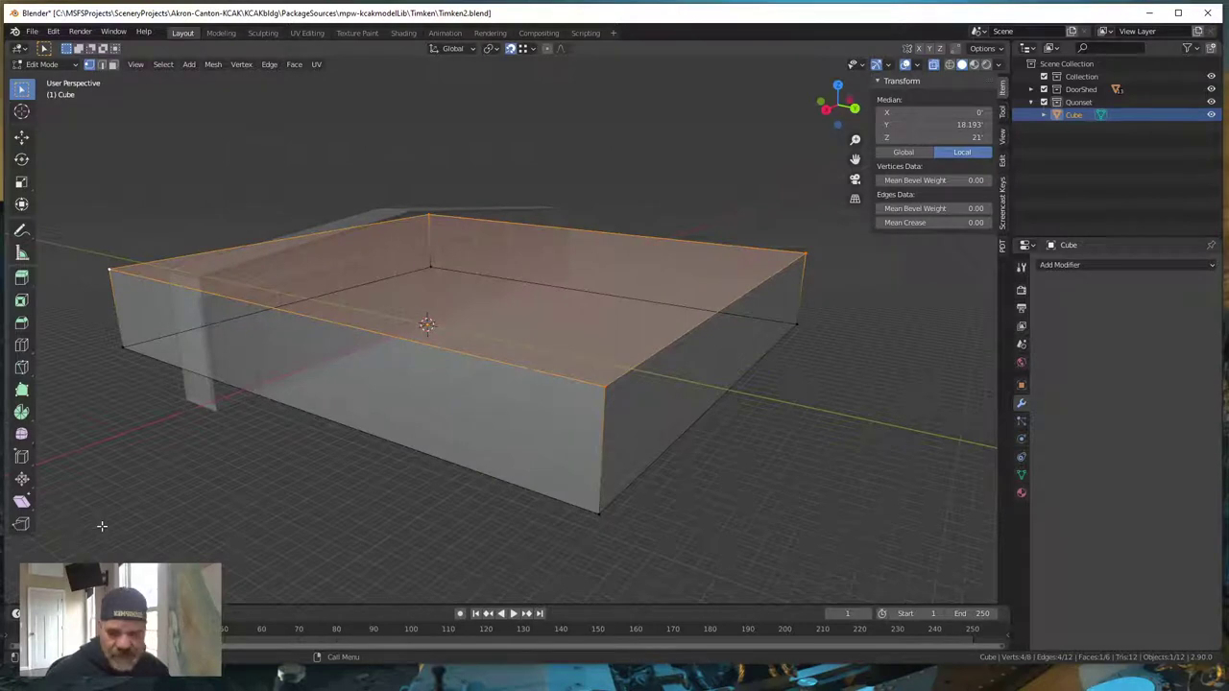
{"action": "key", "text": "a"}
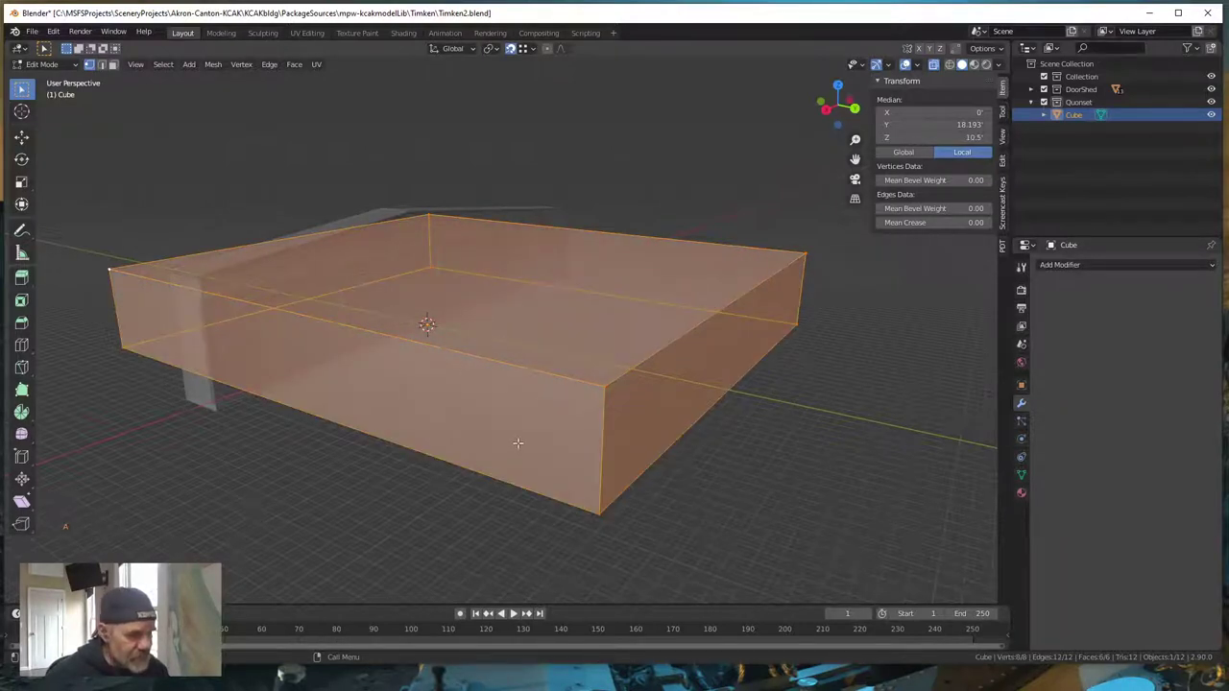
{"action": "middle_click_drag", "start_coordinate": [518, 445], "coordinate": [514, 443]}
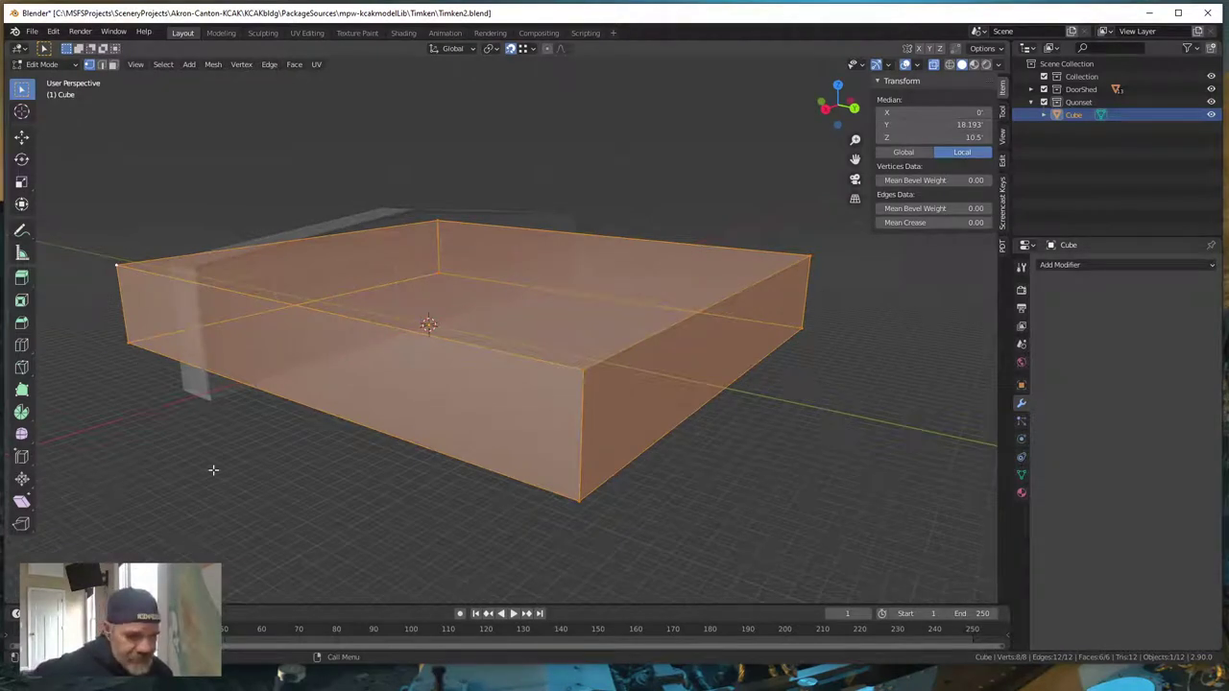
{"action": "left_click", "coordinate": [532, 49]}
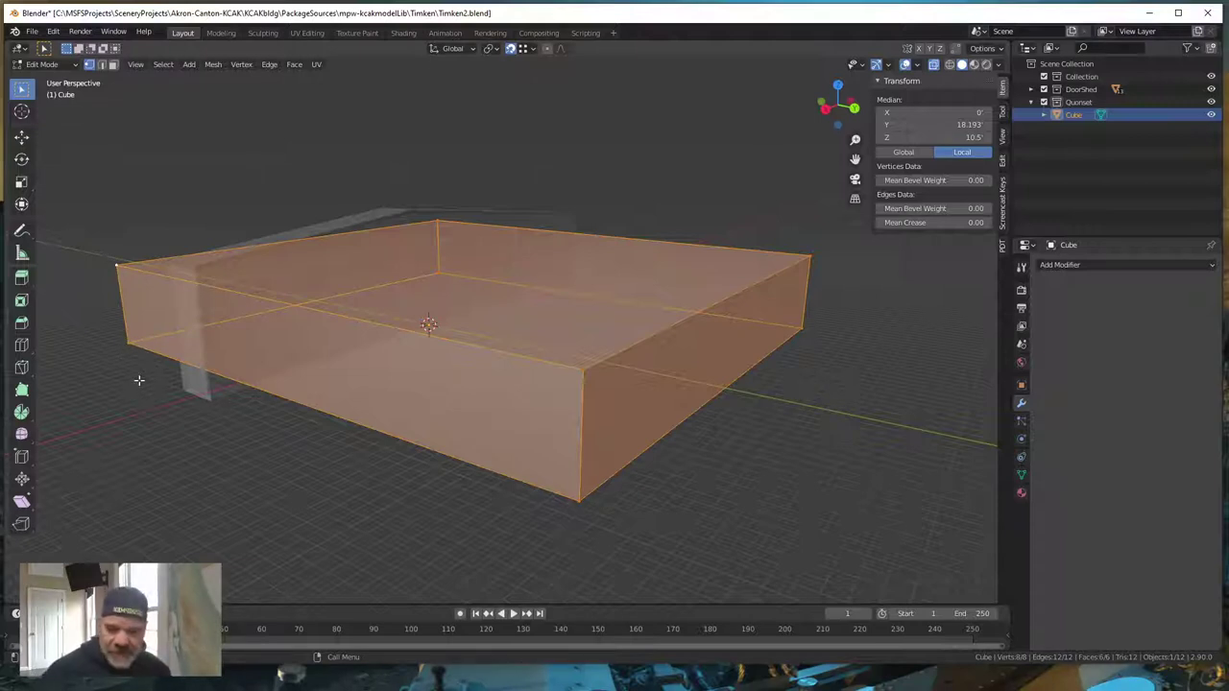
{"action": "key", "text": "shift"}
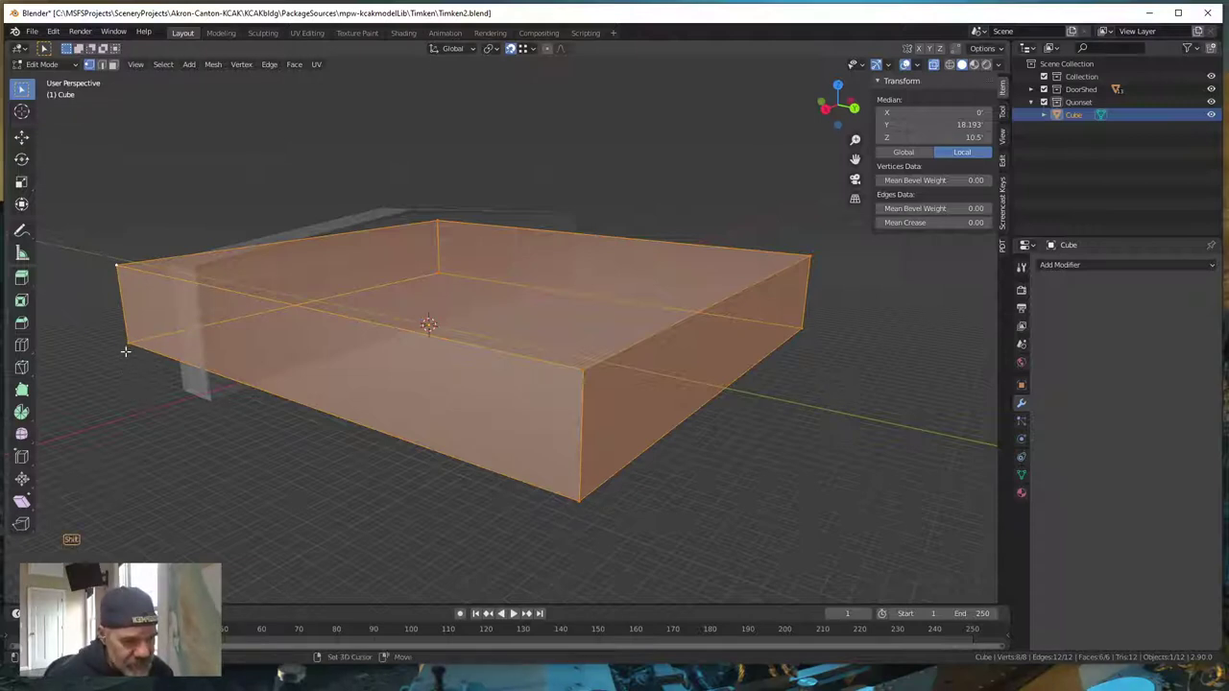
{"action": "left_click", "coordinate": [129, 343], "text": "shift"}
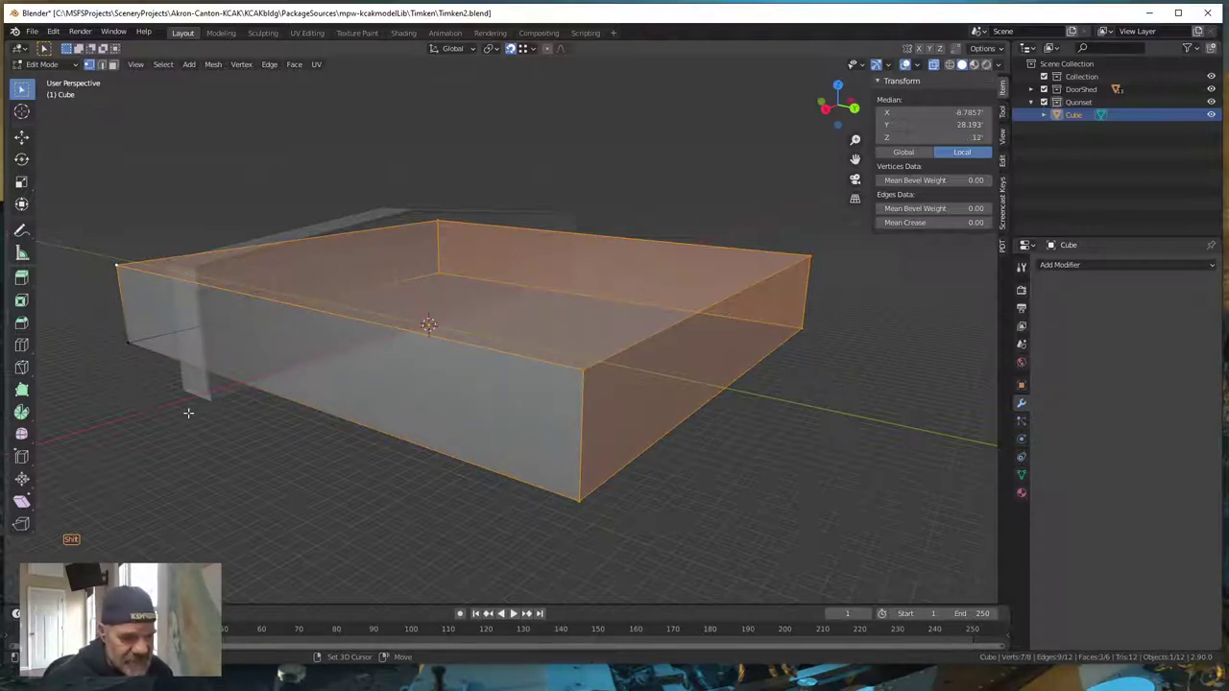
{"action": "left_click", "coordinate": [128, 342], "text": "shift"}
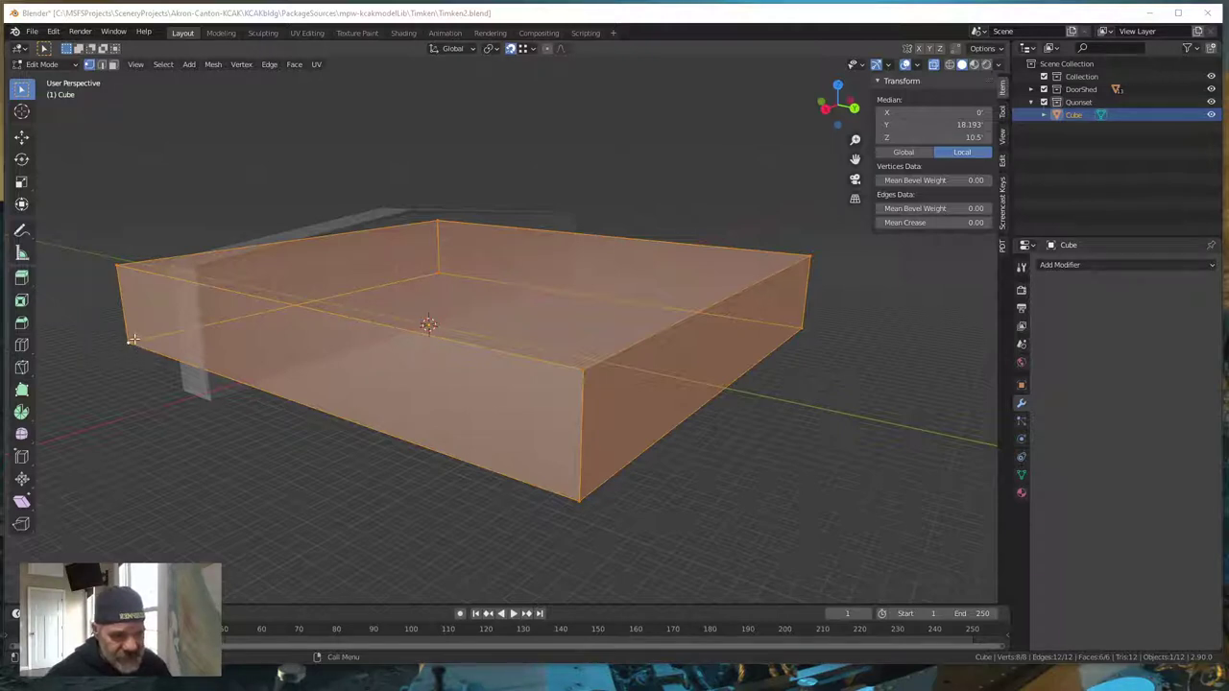
- Snap the box's corner onto the door shed's corner, then show it solid behind the shed
{"action": "left_click", "coordinate": [534, 47]}
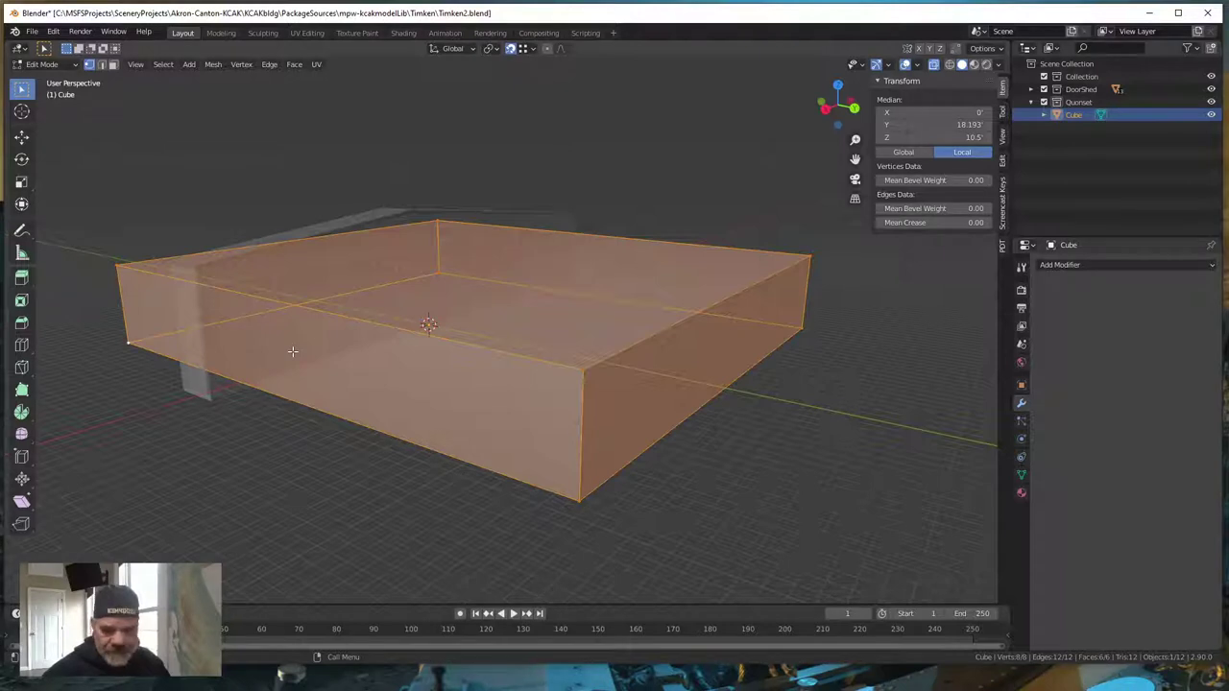
{"action": "key", "text": "g"}
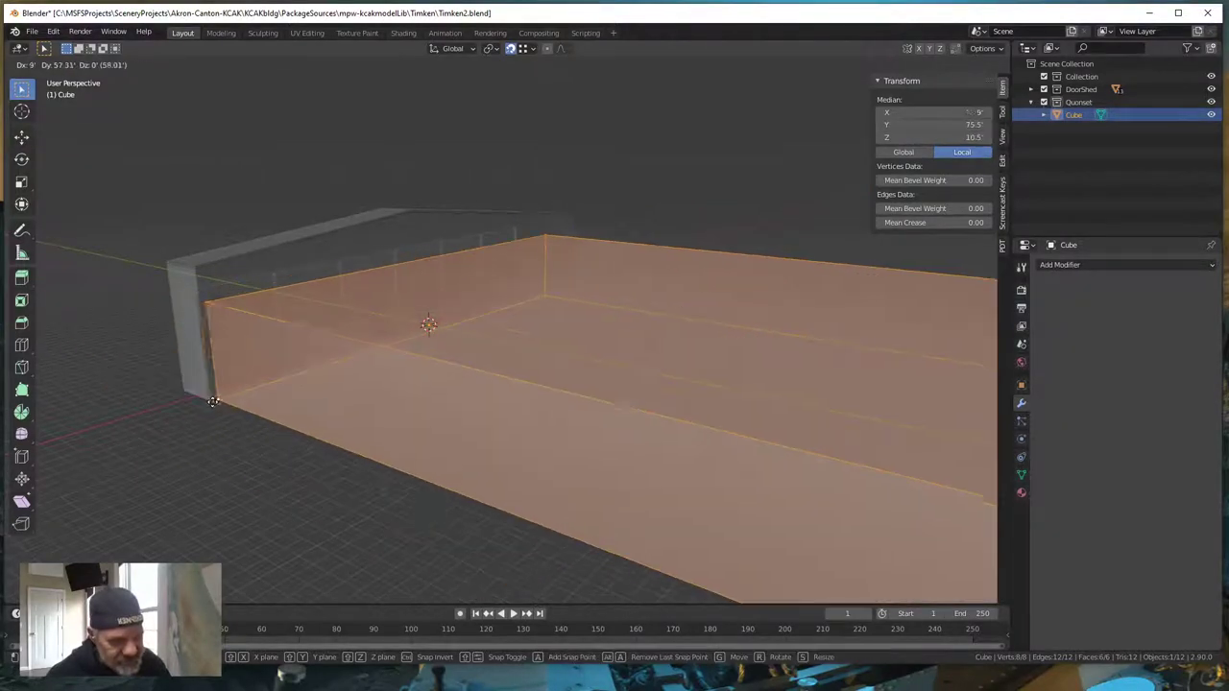
{"action": "left_click", "coordinate": [210, 402]}
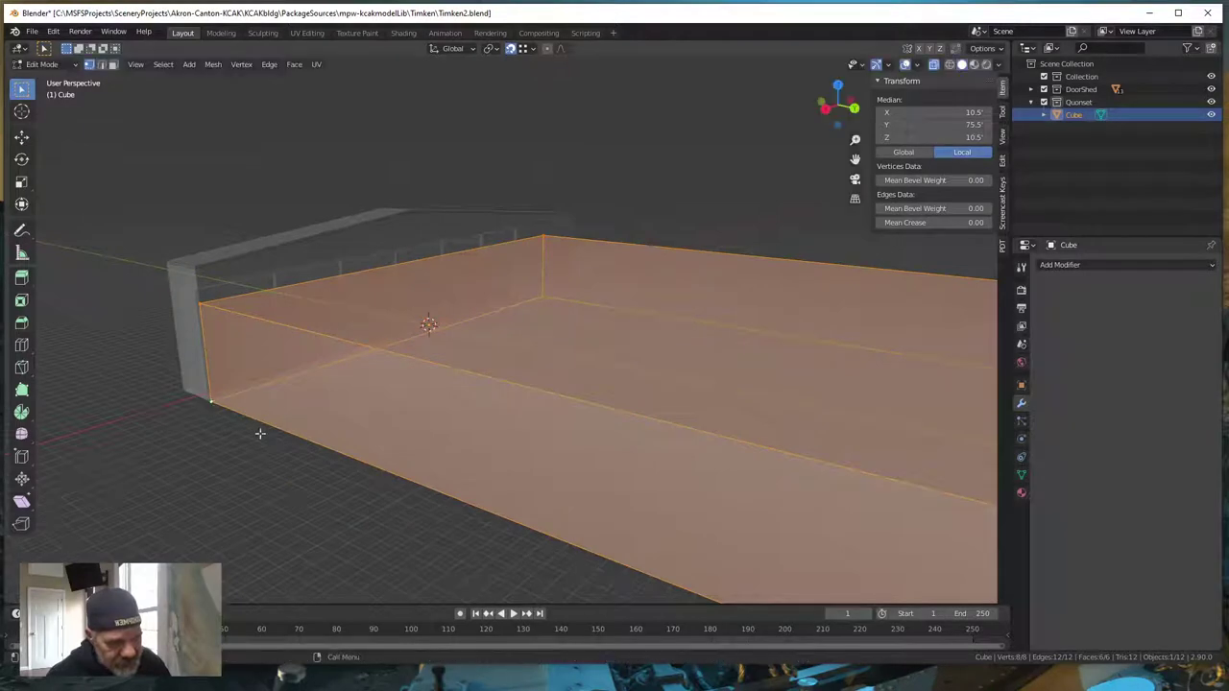
{"action": "middle_click_drag", "start_coordinate": [398, 476], "coordinate": [385, 477]}
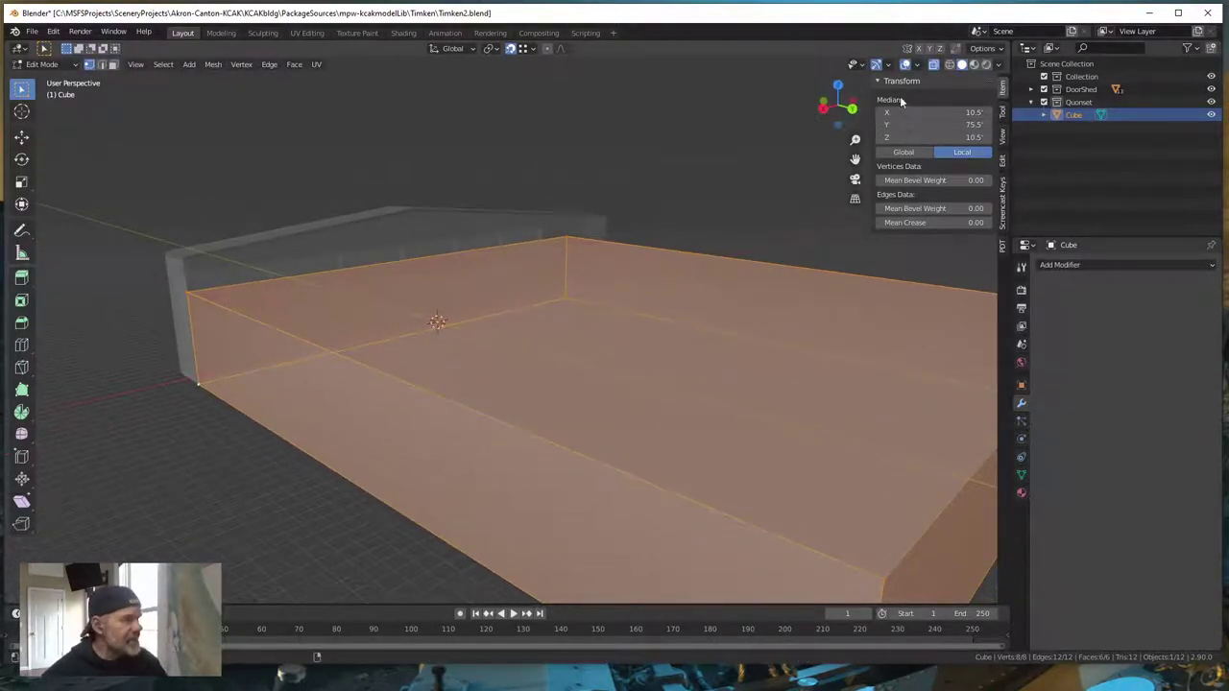
{"action": "left_click", "coordinate": [933, 64]}
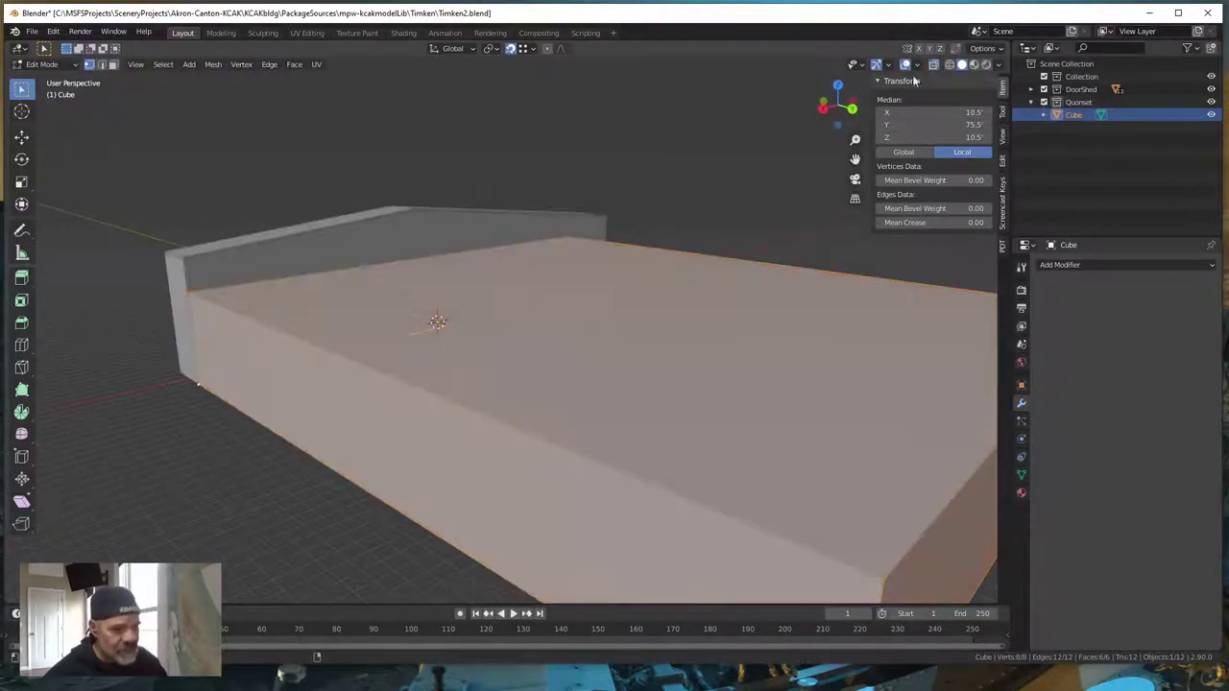
{"action": "middle_click_drag", "start_coordinate": [365, 422], "coordinate": [979, 524]}
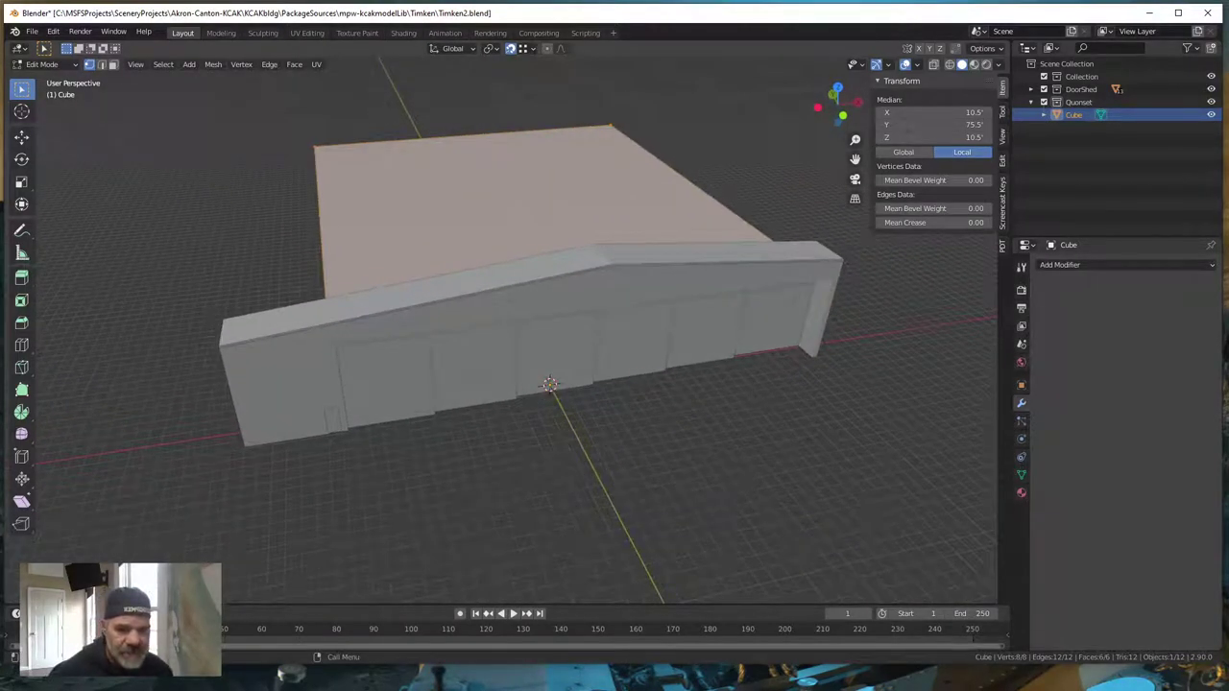
- Orbit low around the real hangar in Google Earth Pro, then minimize it to return to Blender
{"action": "key", "text": "alt+Tab"}
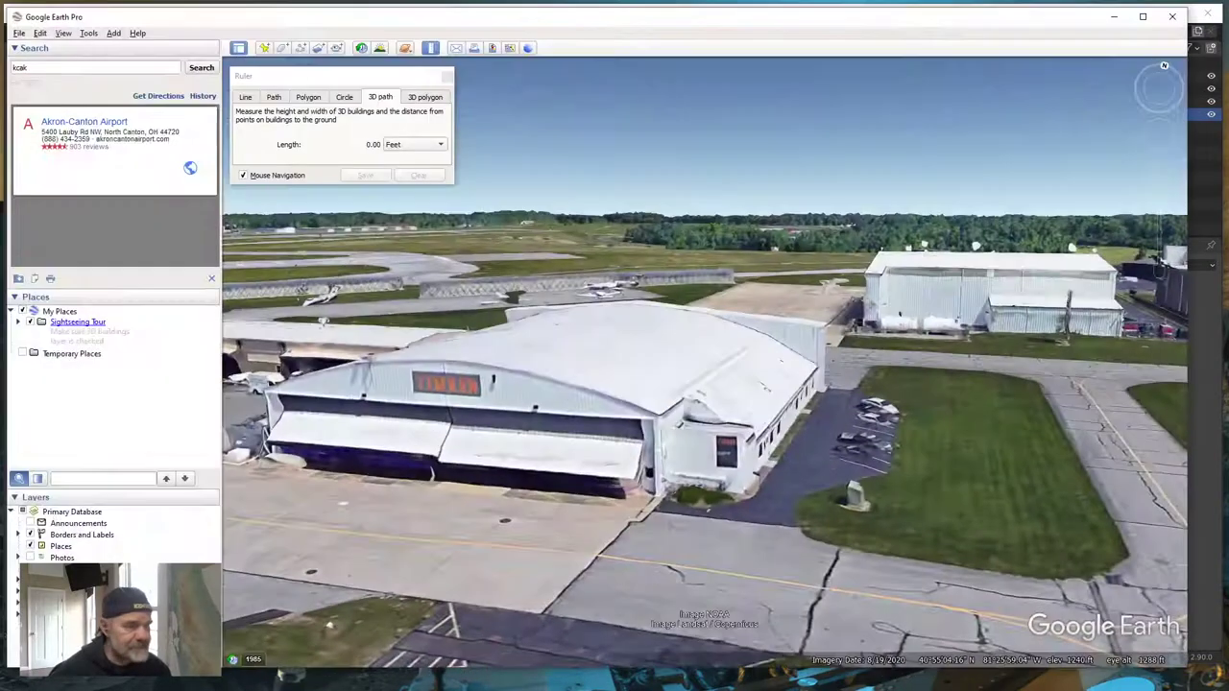
{"action": "middle_click_drag", "start_coordinate": [804, 546], "coordinate": [629, 470]}
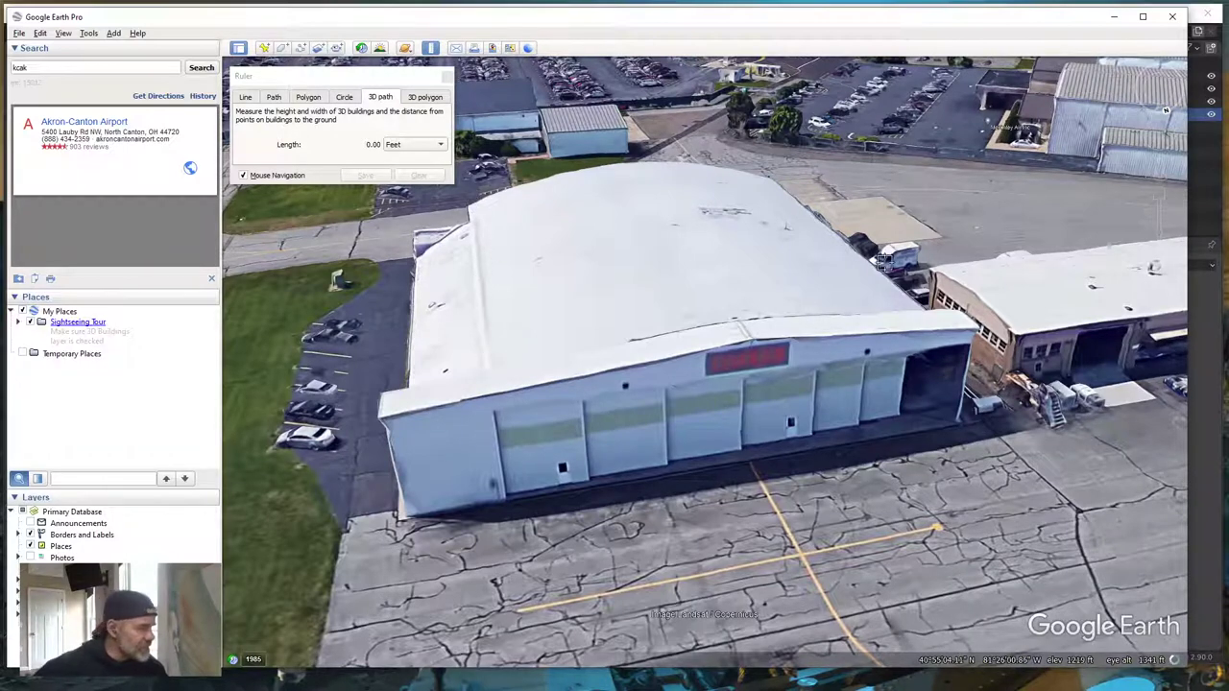
{"action": "left_click", "coordinate": [1113, 19]}
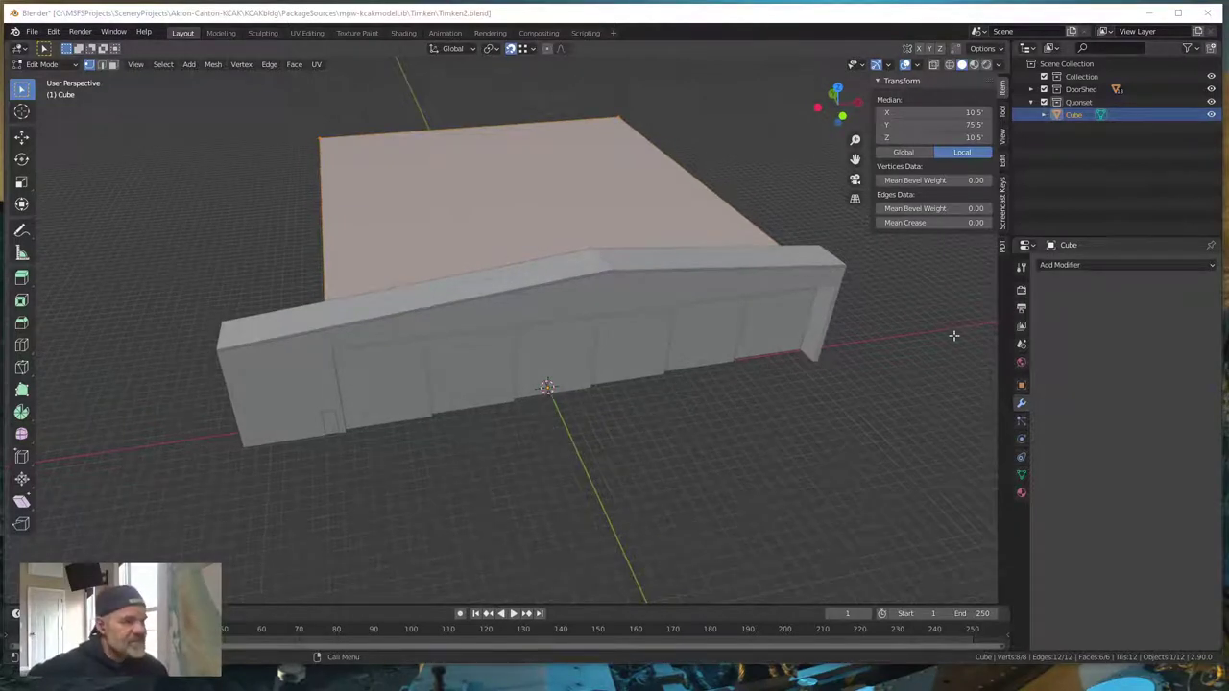
- Rename the Cube object to 'Quonset' and select just its top face in face mode
{"action": "double_click", "coordinate": [1075, 116]}
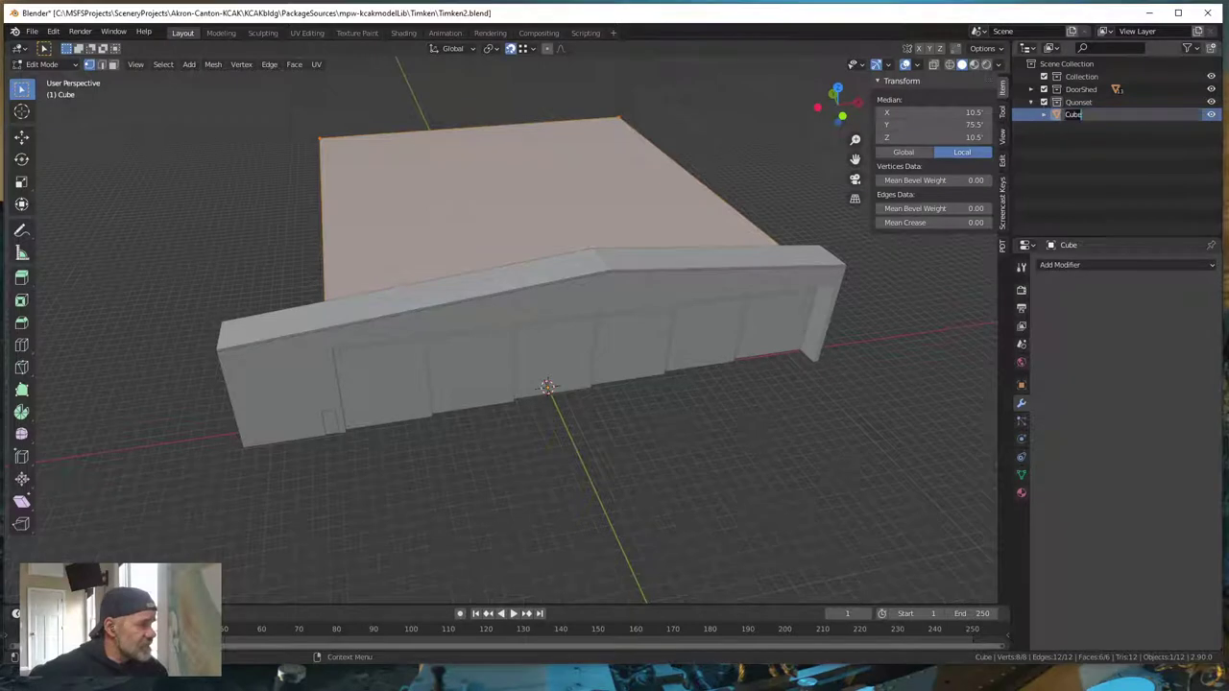
{"action": "key", "text": "shift"}
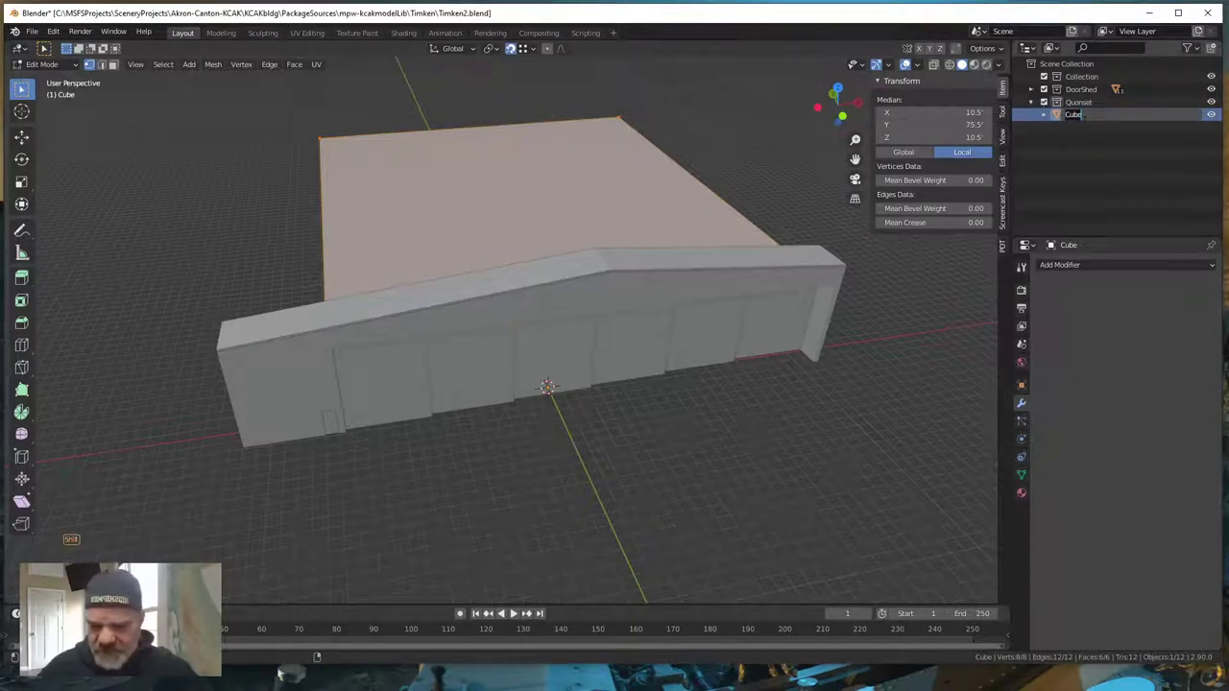
{"action": "type", "text": "Quonset"}
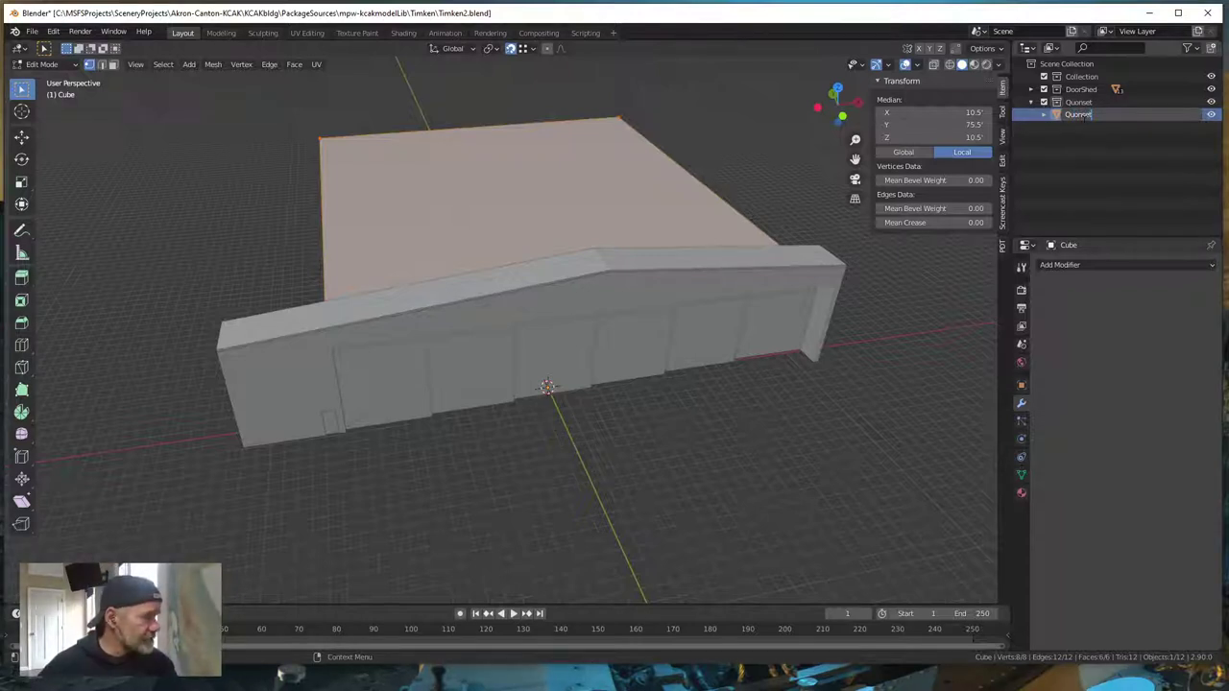
{"action": "key", "text": "Return"}
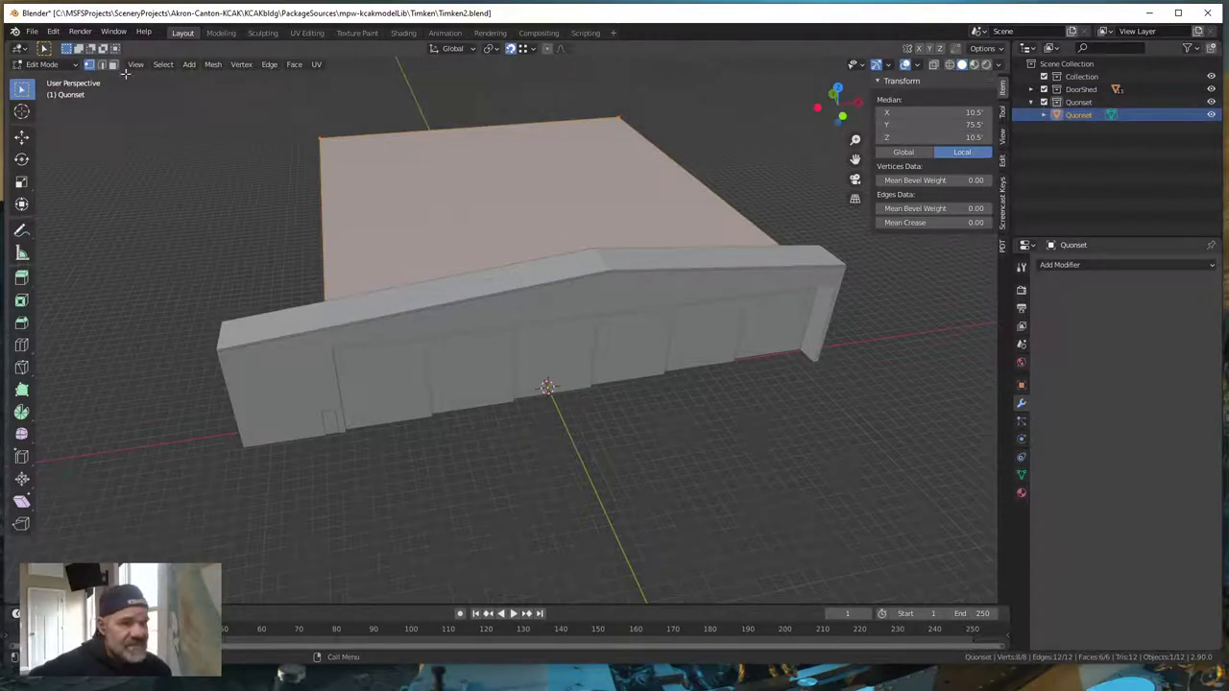
{"action": "key", "text": "3"}
{"action": "left_click", "coordinate": [474, 187]}
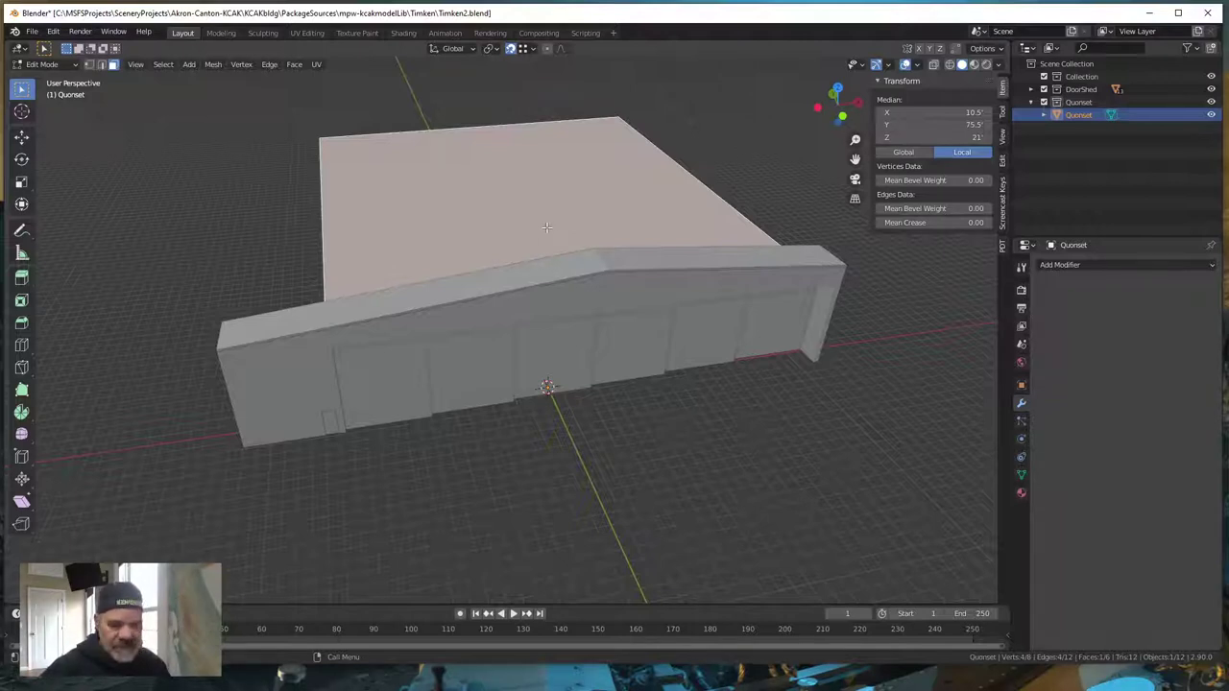
- Separate the top face into an object named QuonsetScrap and hide it
{"action": "key", "text": "p"}
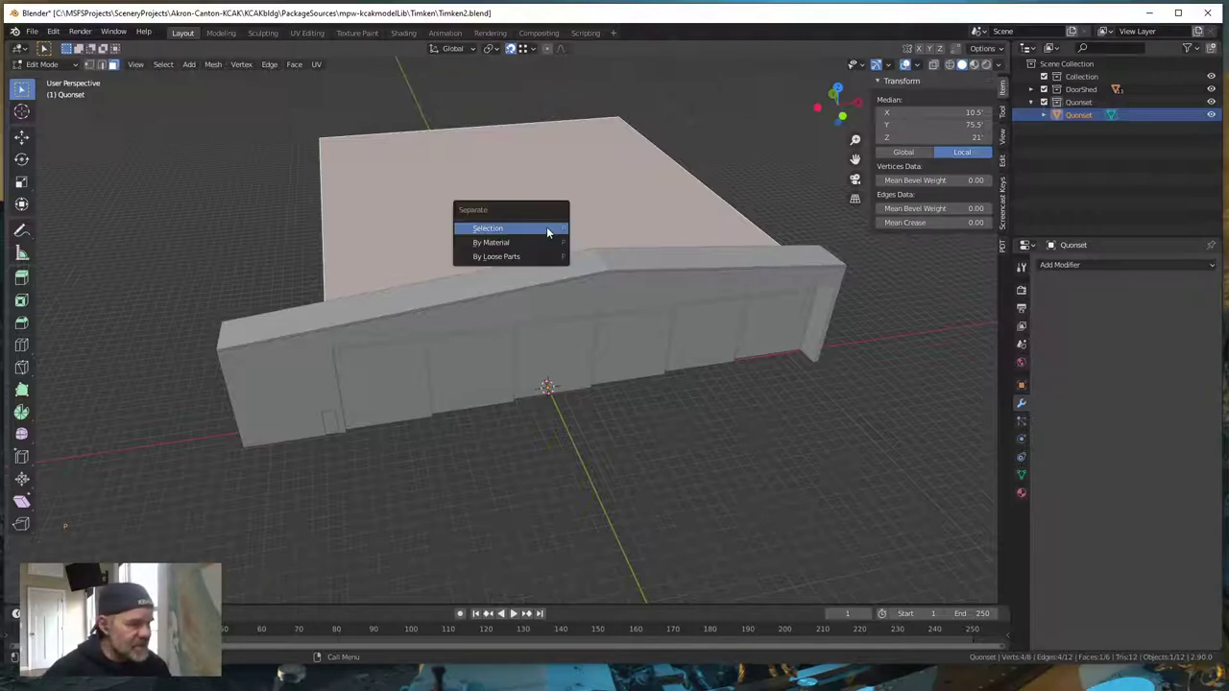
{"action": "left_click", "coordinate": [546, 229]}
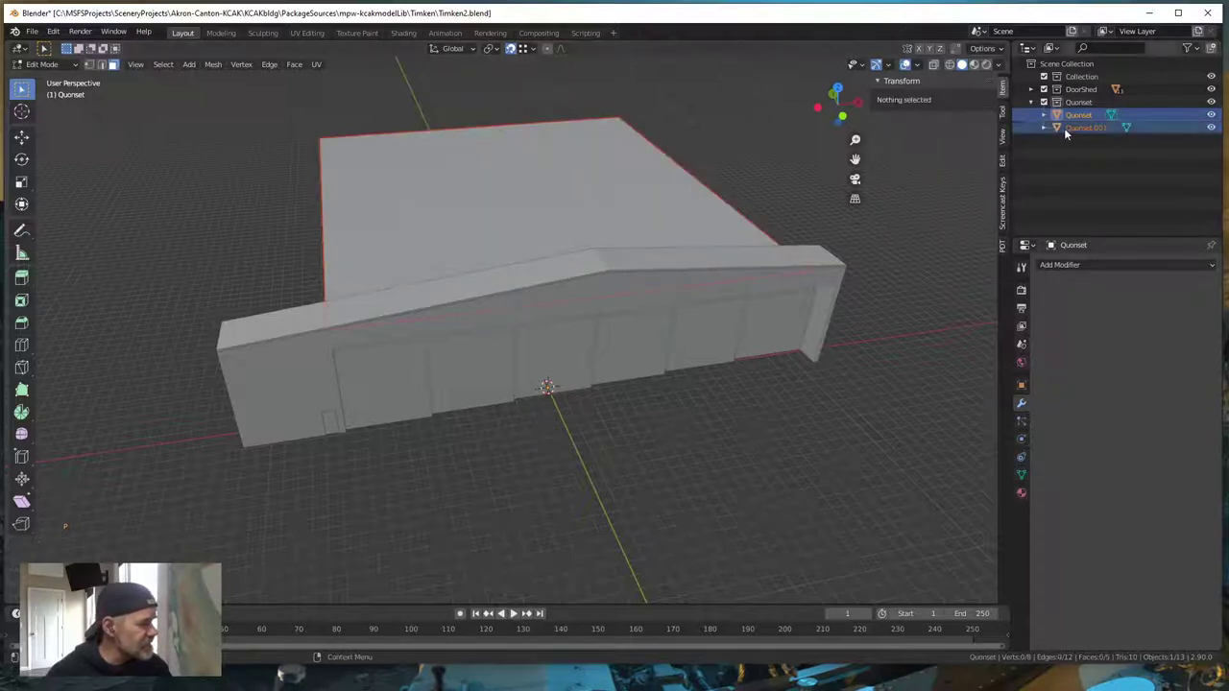
{"action": "double_click", "coordinate": [1097, 128]}
{"action": "left_click", "coordinate": [1123, 127]}
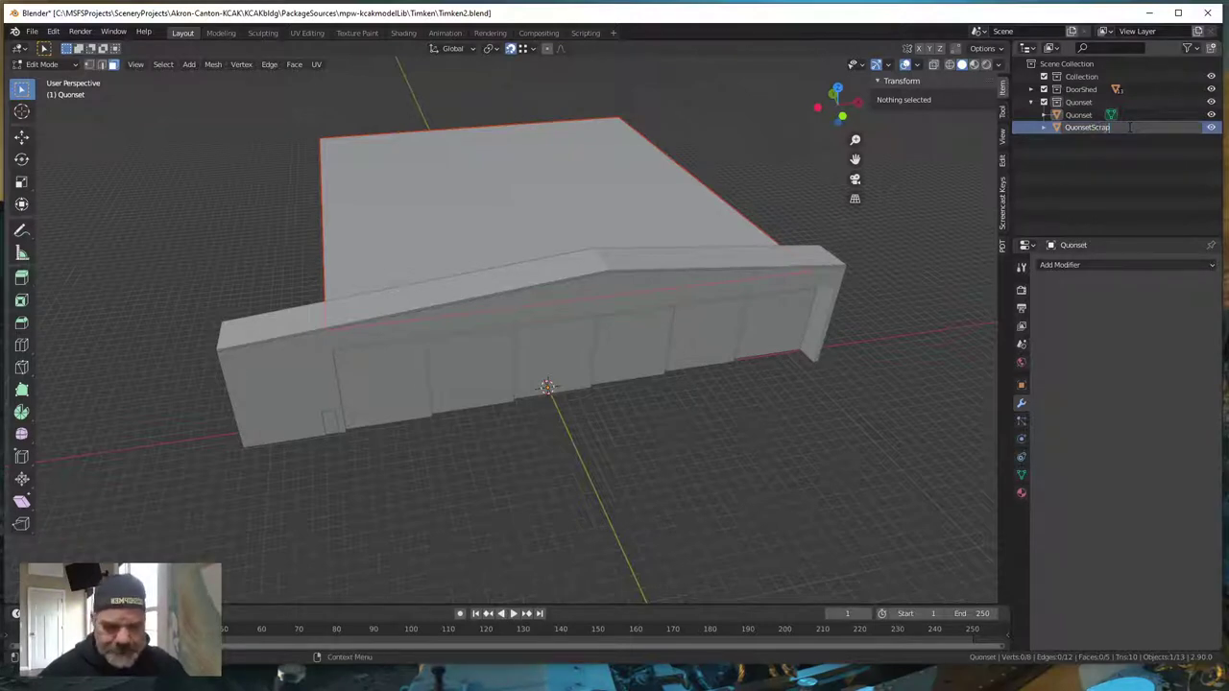
{"action": "left_click", "coordinate": [1128, 126]}
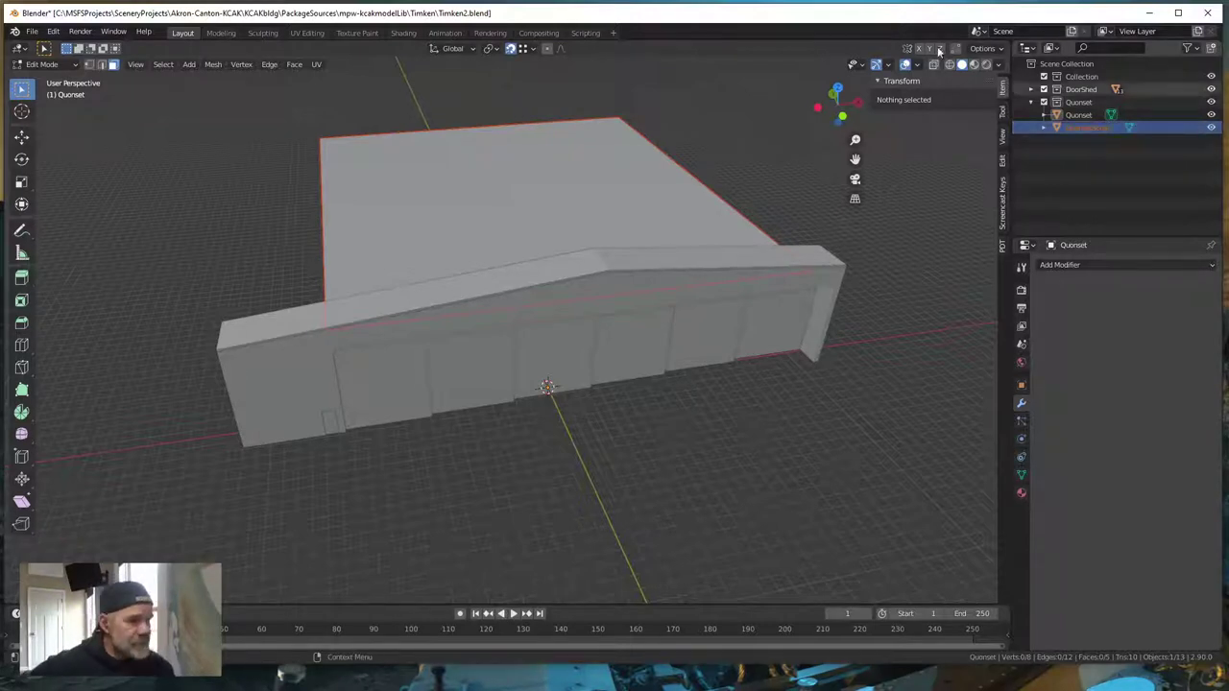
{"action": "left_click", "coordinate": [1211, 127]}
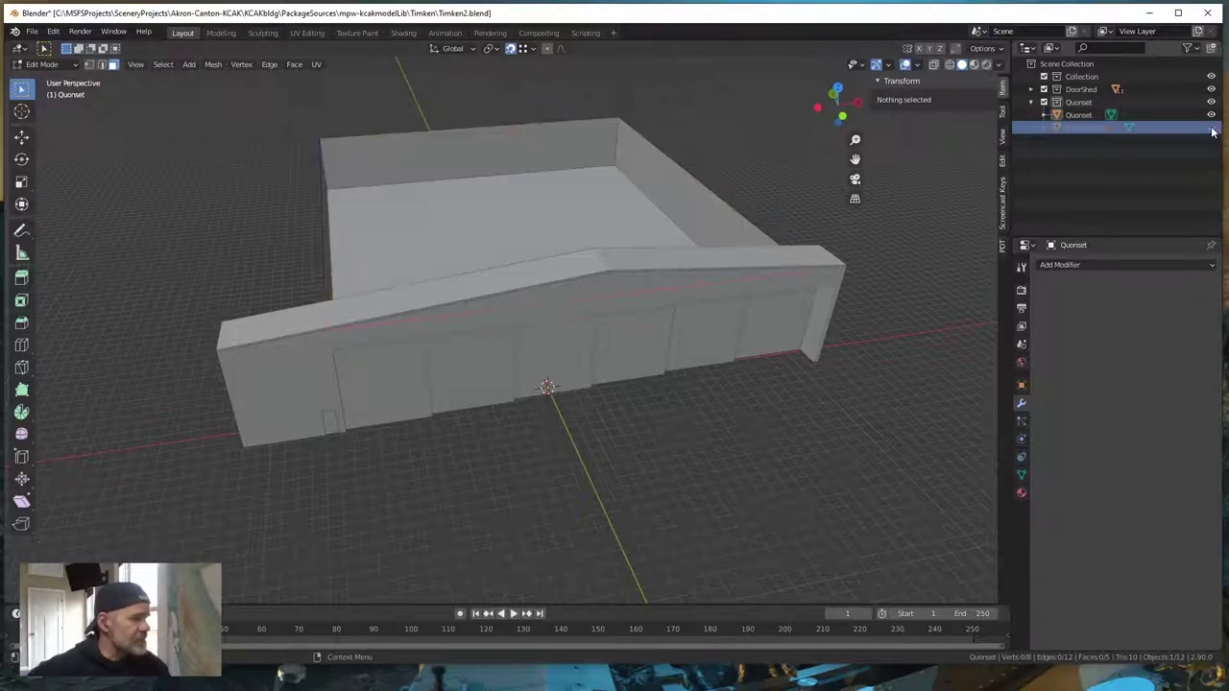
- Orbit to the box's underside and select its floor face for separating
{"action": "middle_click_drag", "start_coordinate": [404, 426], "coordinate": [458, 412]}
{"action": "scroll", "coordinate": [529, 433], "scroll_direction": "up", "scroll_amount": 4}
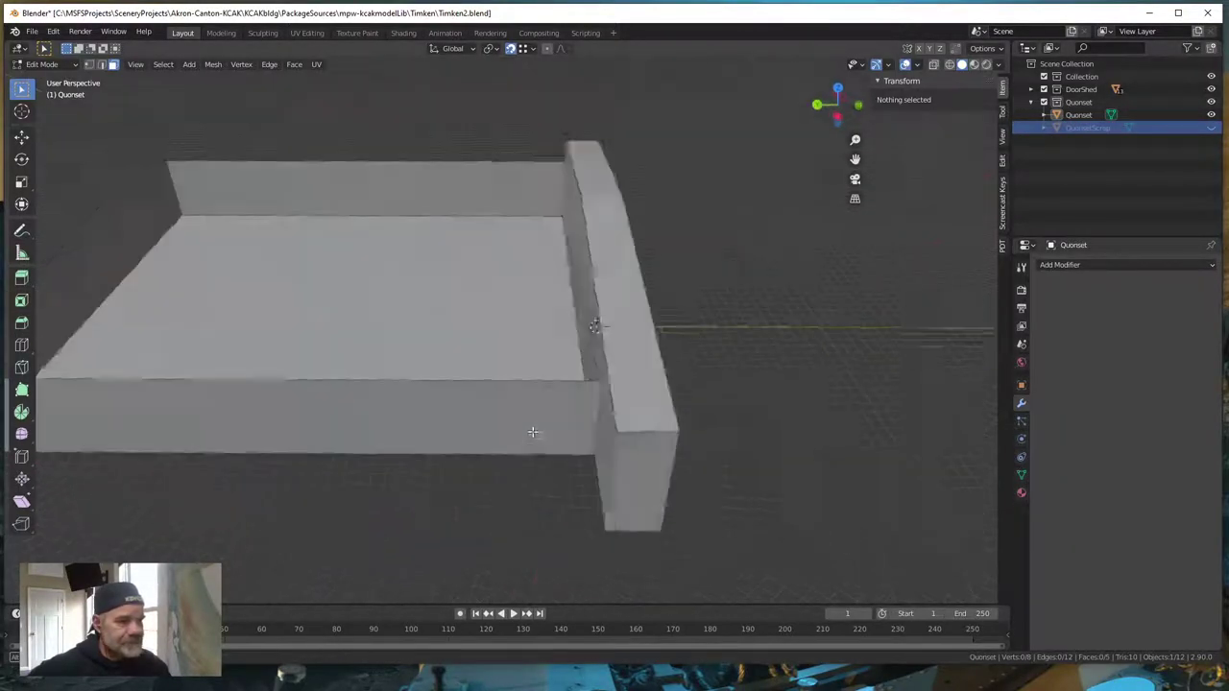
{"action": "middle_click_drag", "start_coordinate": [532, 431], "coordinate": [615, 412]}
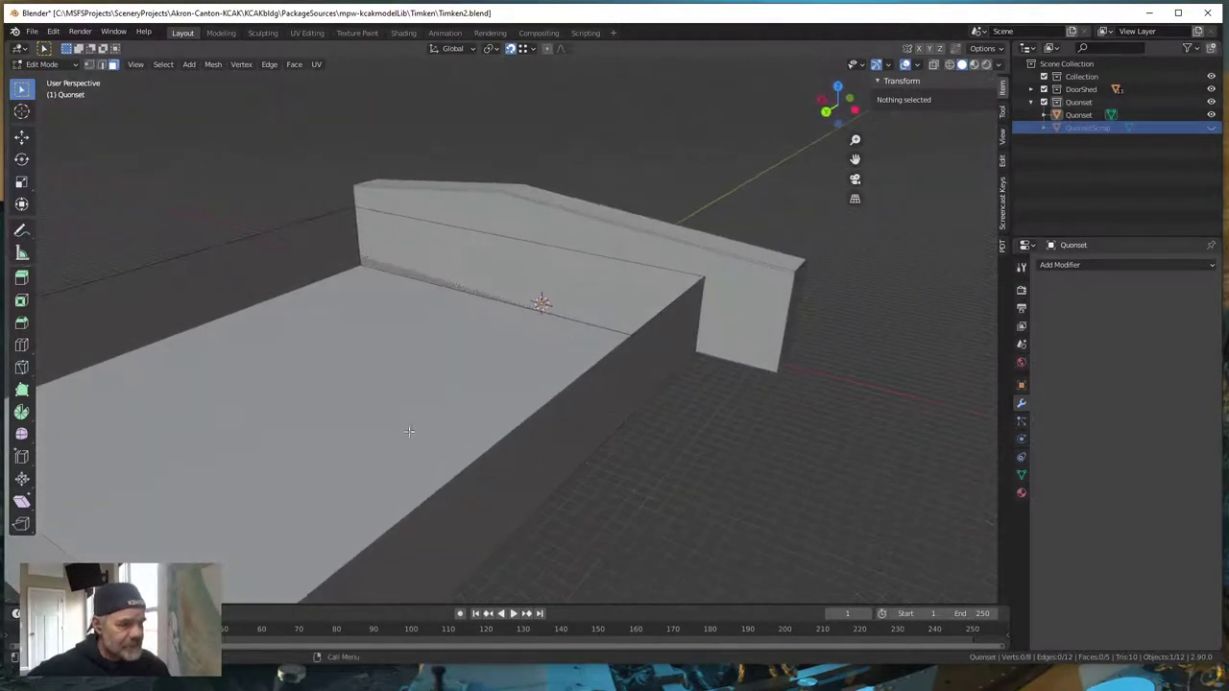
{"action": "left_click", "coordinate": [401, 374]}
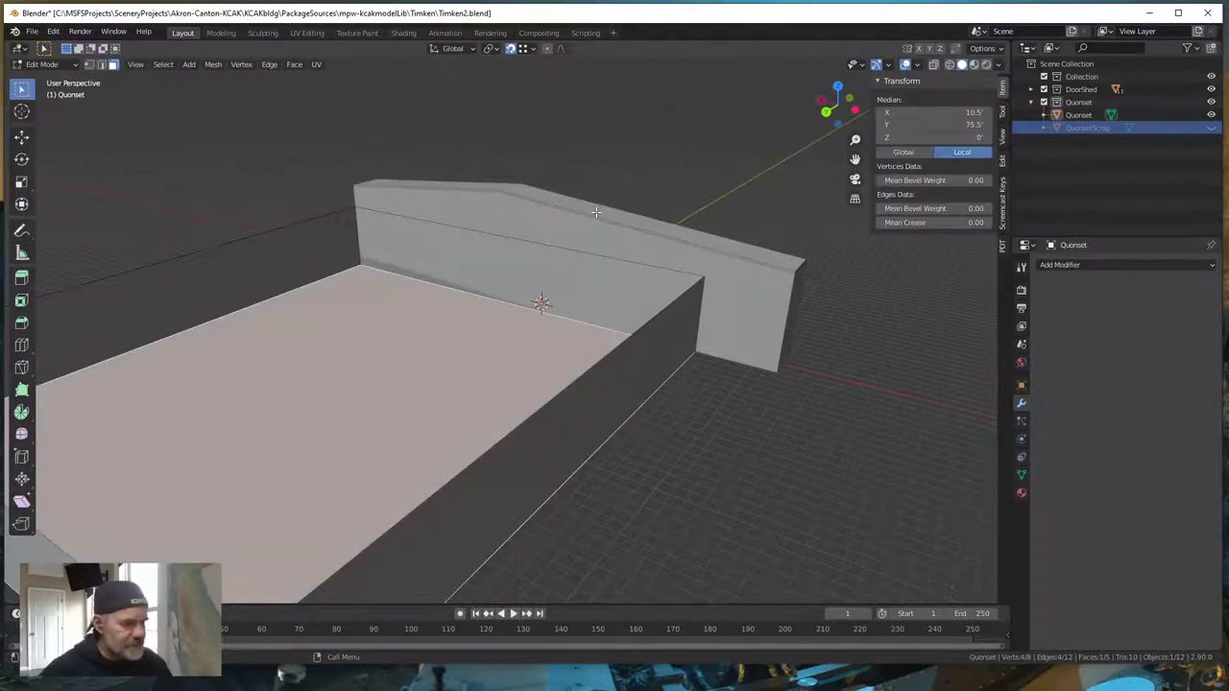
{"action": "key", "text": "p"}
{"action": "key", "text": "Escape"}
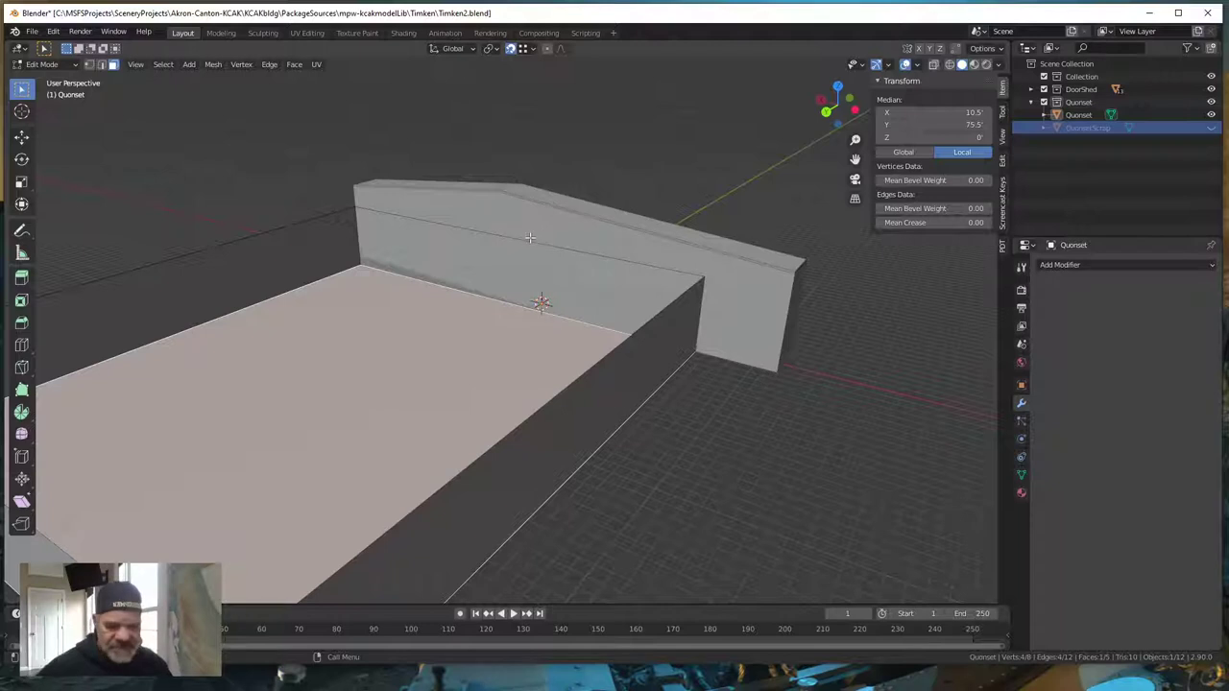
- Separate the floor face into an object named QuonsetFloor and hide it
{"action": "key", "text": "p"}
{"action": "left_click", "coordinate": [531, 242]}
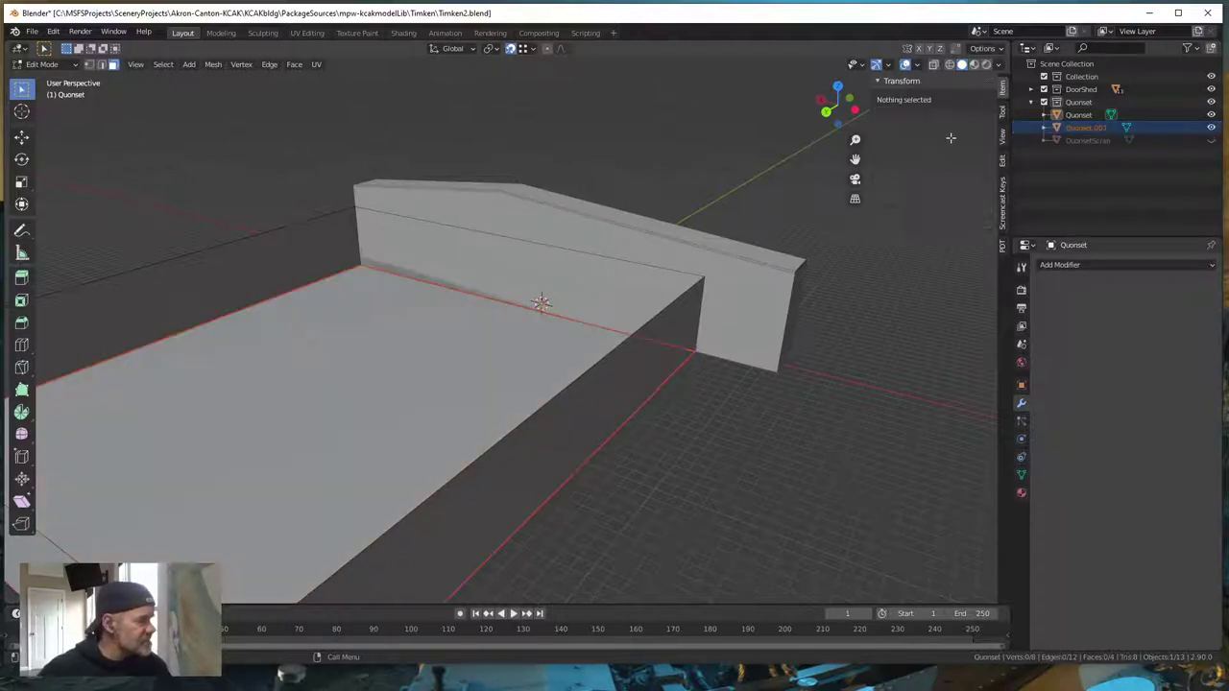
{"action": "left_click", "coordinate": [1095, 128]}
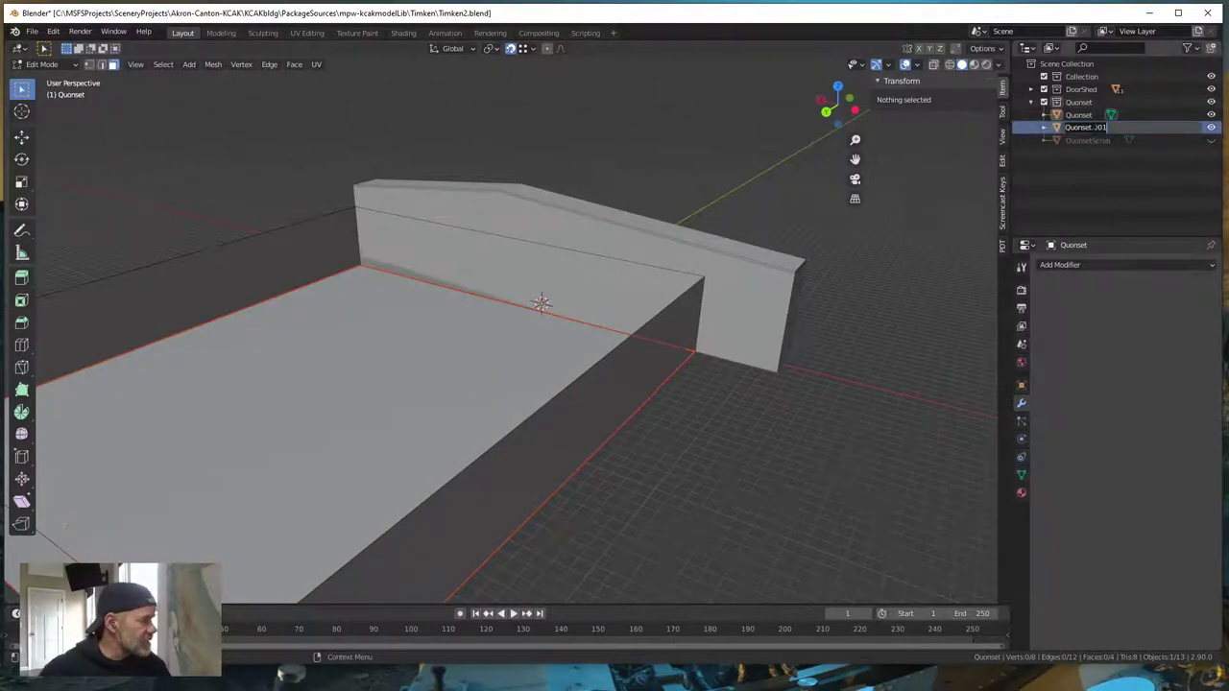
{"action": "double_click", "coordinate": [1095, 129]}
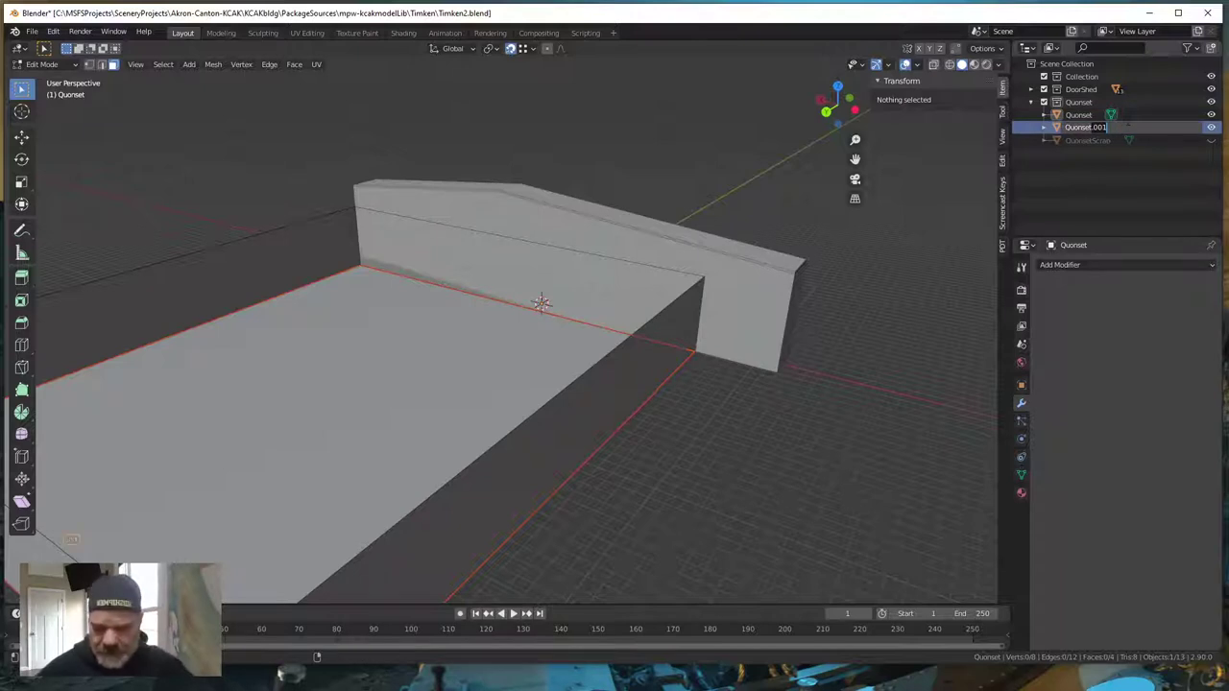
{"action": "type", "text": "QuonsetFloo"}
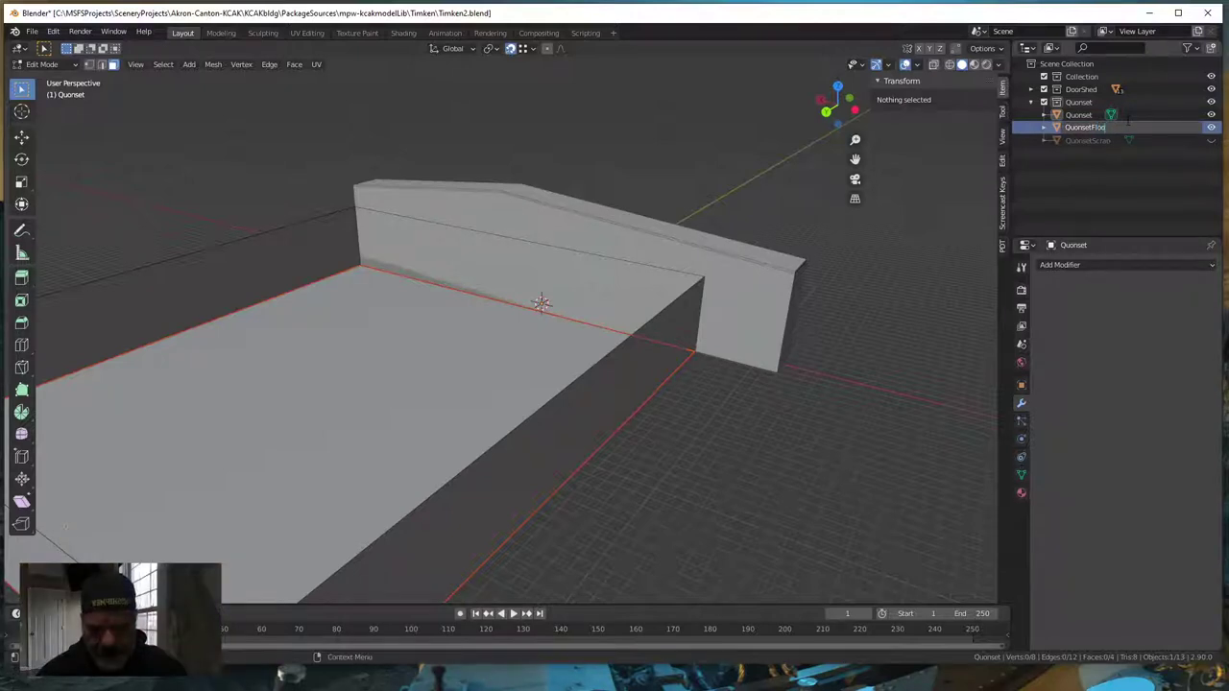
{"action": "type", "text": "r"}
{"action": "key", "text": "Return"}
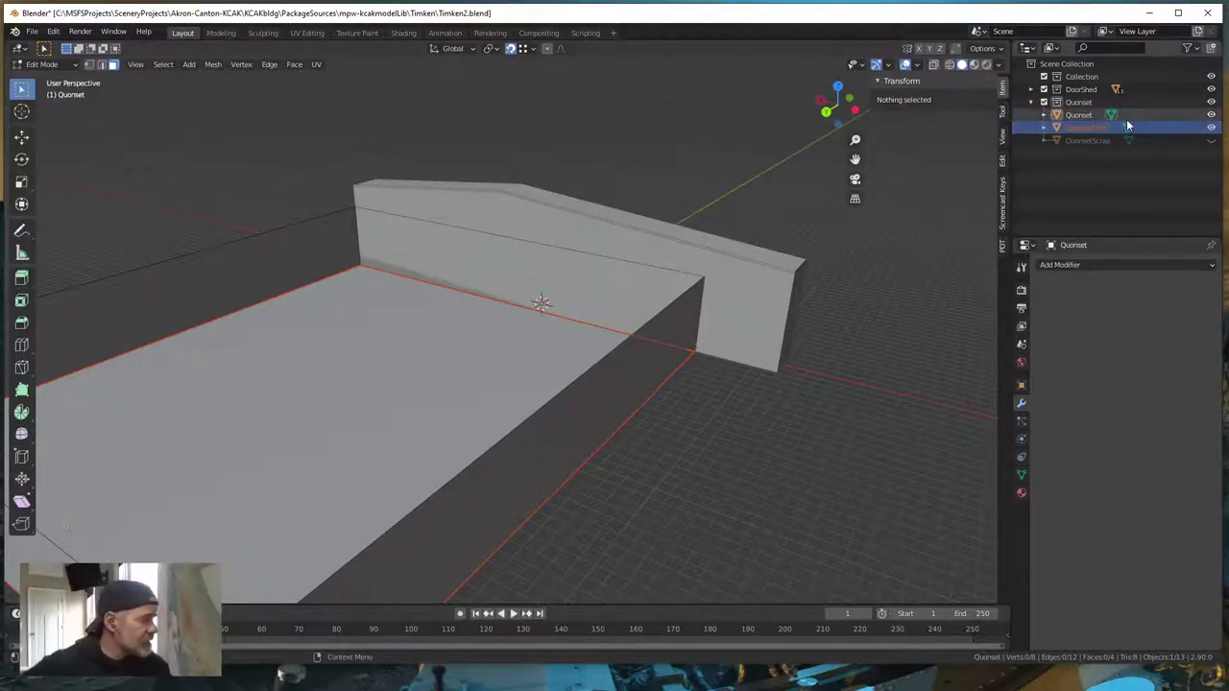
{"action": "left_click", "coordinate": [1210, 127]}
- Orbit around the remaining walls and select the back wall face
{"action": "middle_click_drag", "start_coordinate": [747, 489], "coordinate": [714, 471]}
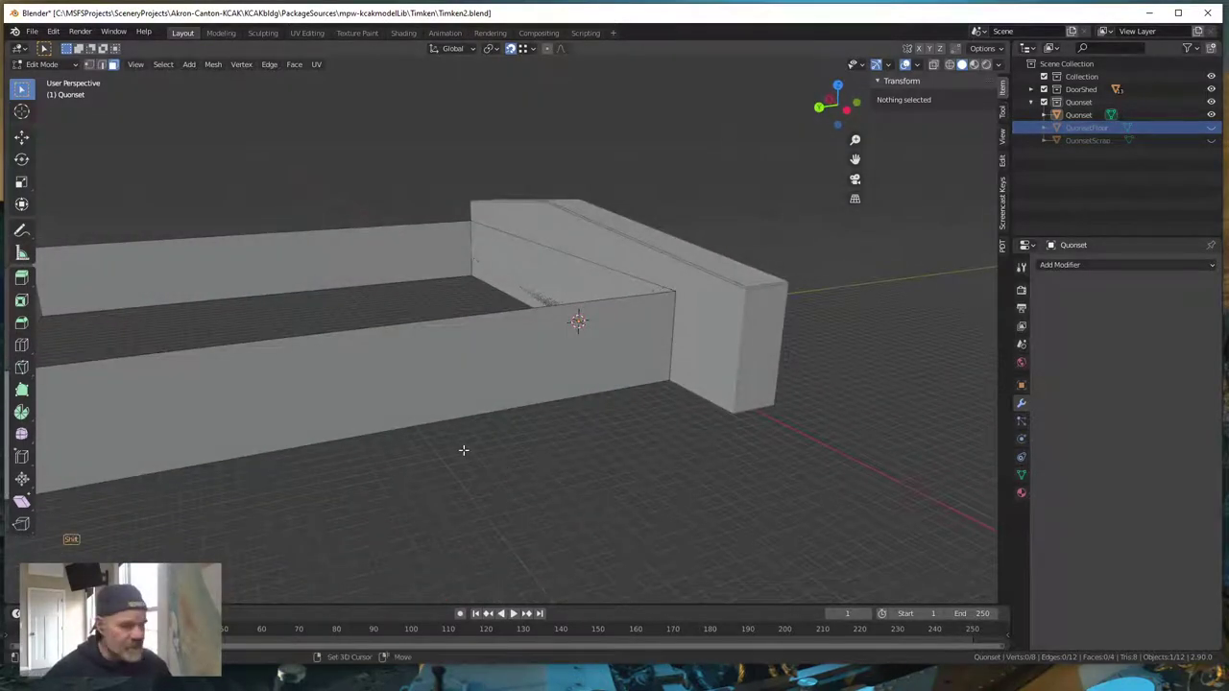
{"action": "middle_click_drag", "start_coordinate": [461, 447], "coordinate": [669, 431]}
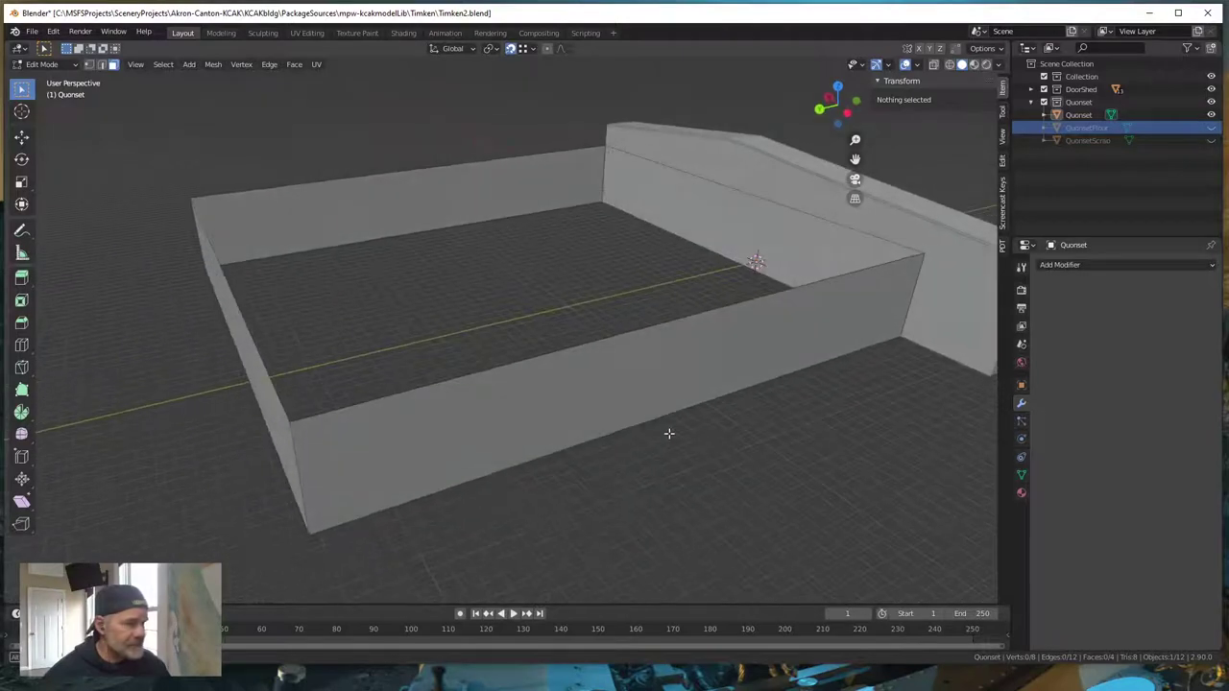
{"action": "middle_click_drag", "start_coordinate": [760, 351], "coordinate": [648, 292]}
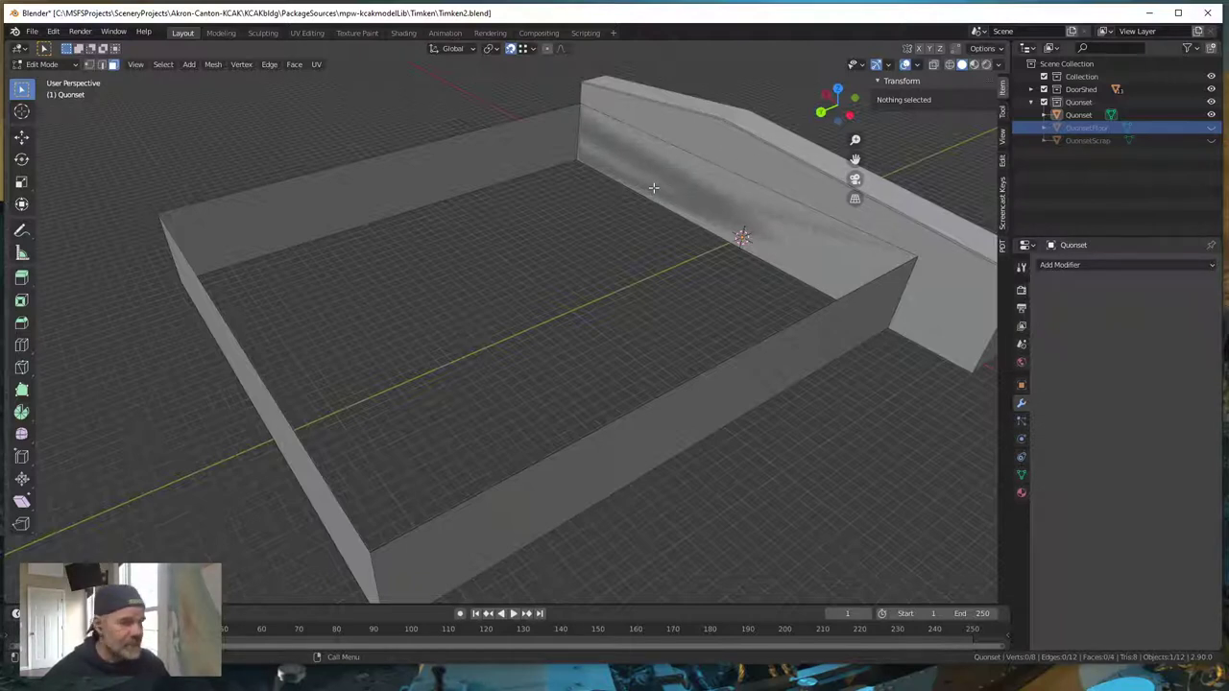
{"action": "left_click", "coordinate": [705, 191]}
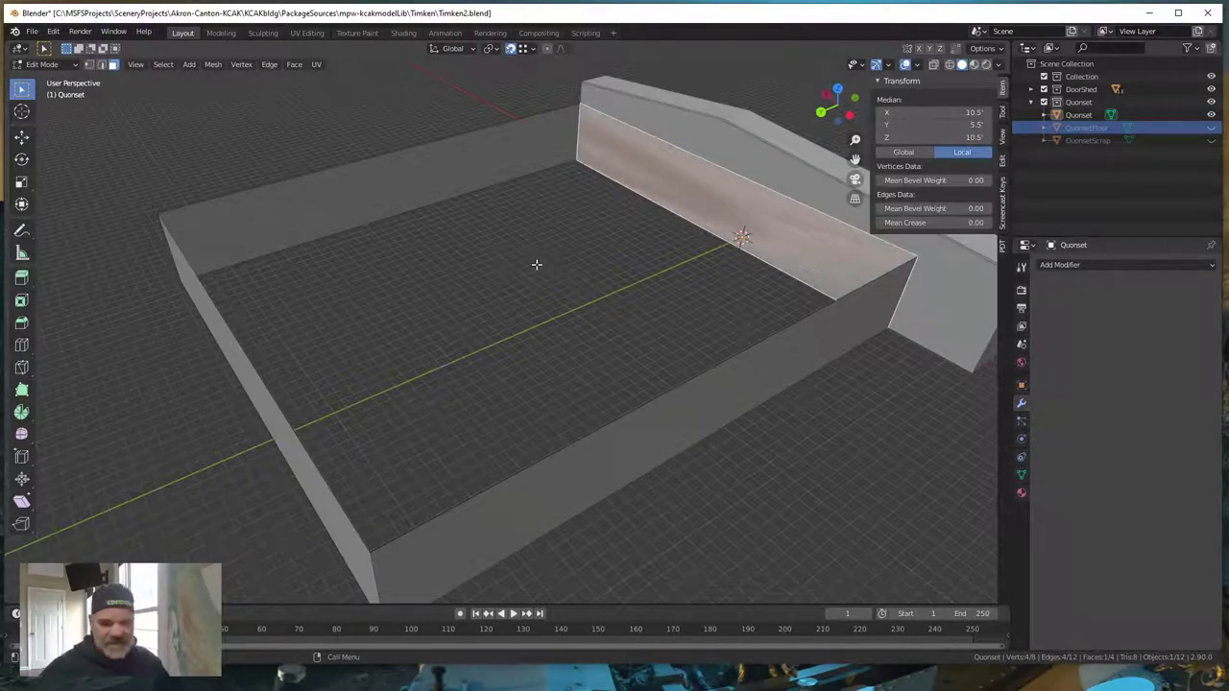
- Separate the back wall face into an object named QuonsetScrap2 and hide it
{"action": "key", "text": "p"}
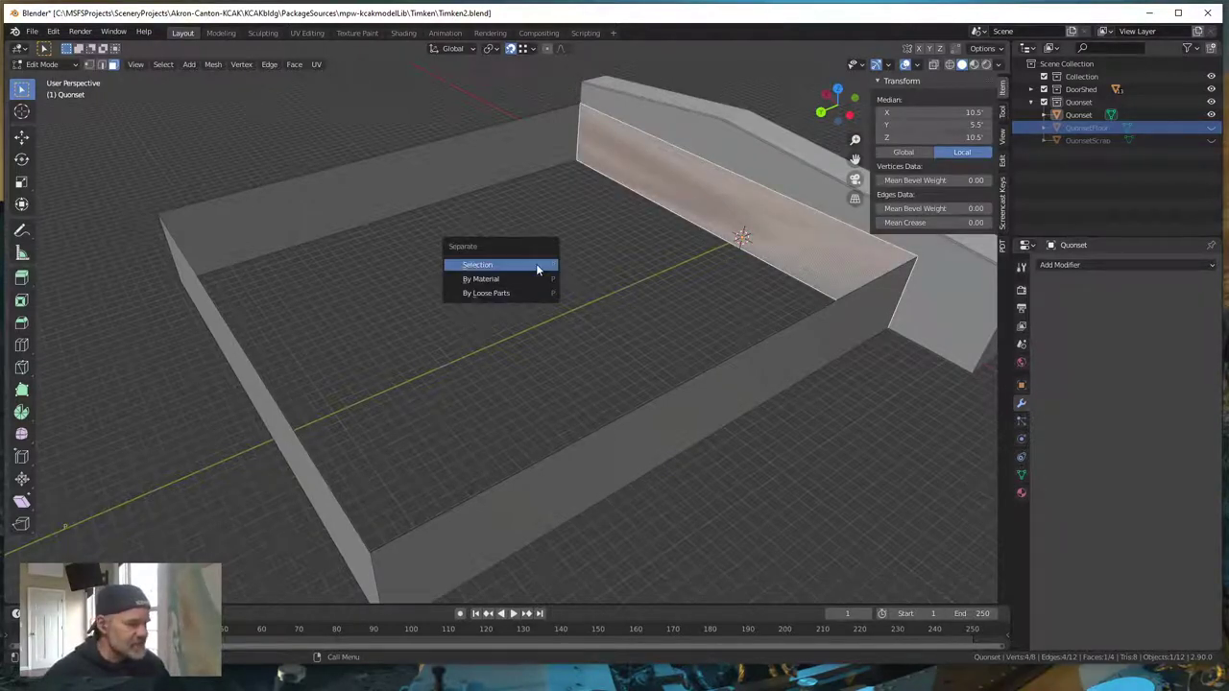
{"action": "left_click", "coordinate": [536, 263]}
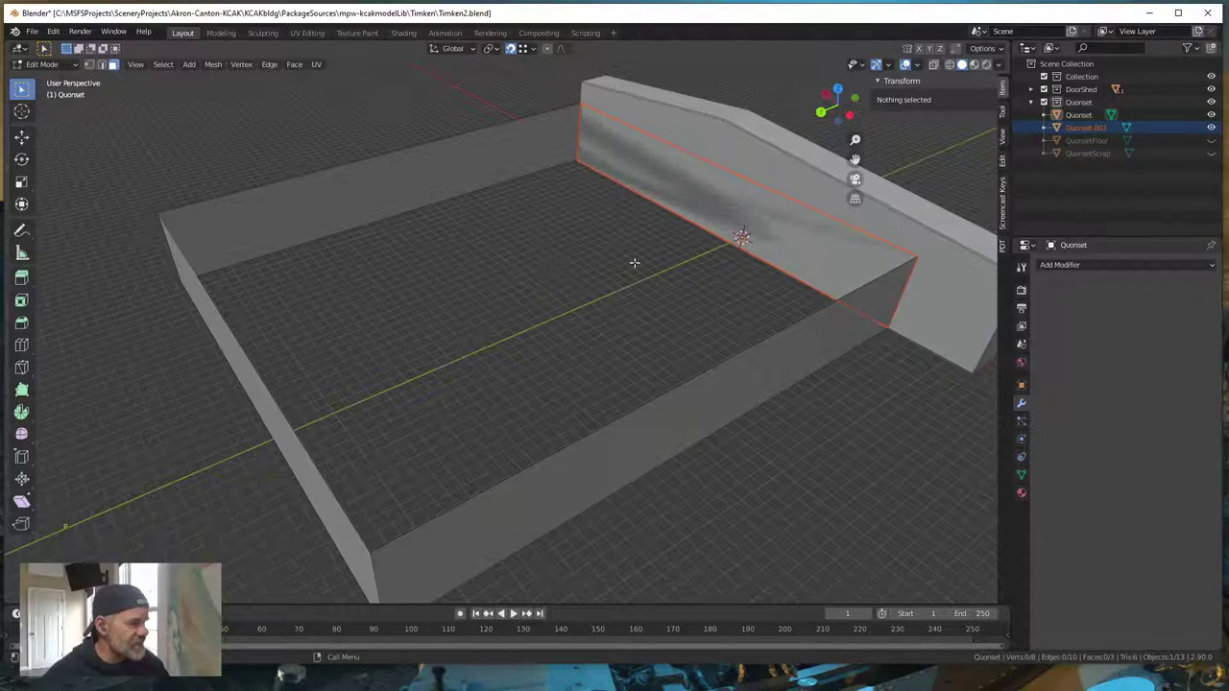
{"action": "double_click", "coordinate": [1098, 128]}
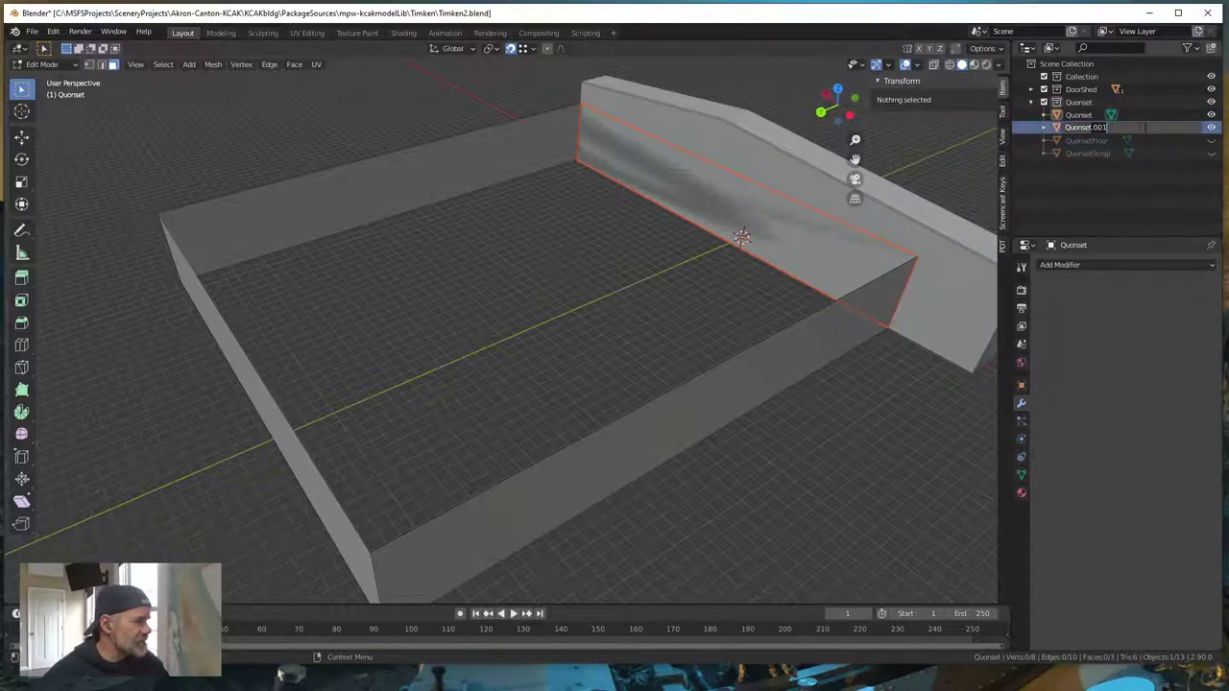
{"action": "key", "text": "BackSpace"}
{"action": "key", "text": "BackSpace"}
{"action": "key", "text": "BackSpace"}
{"action": "key", "text": "BackSpace"}
{"action": "type", "text": "Scrap2"}
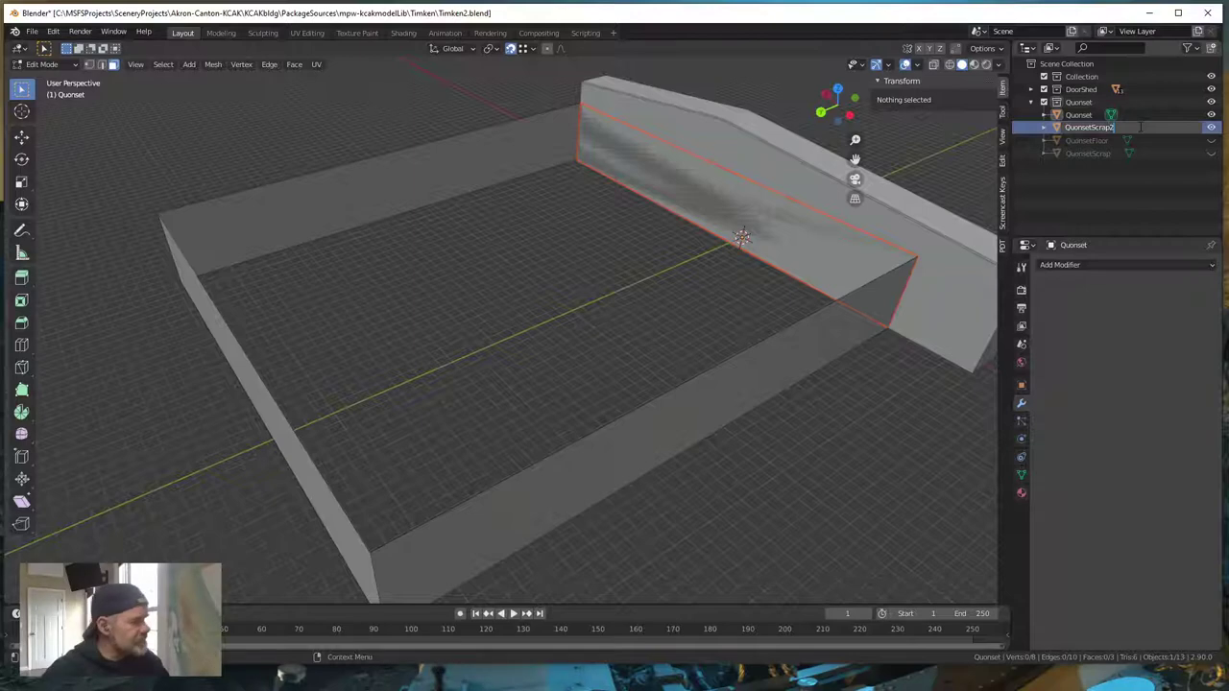
{"action": "key", "text": "Return"}
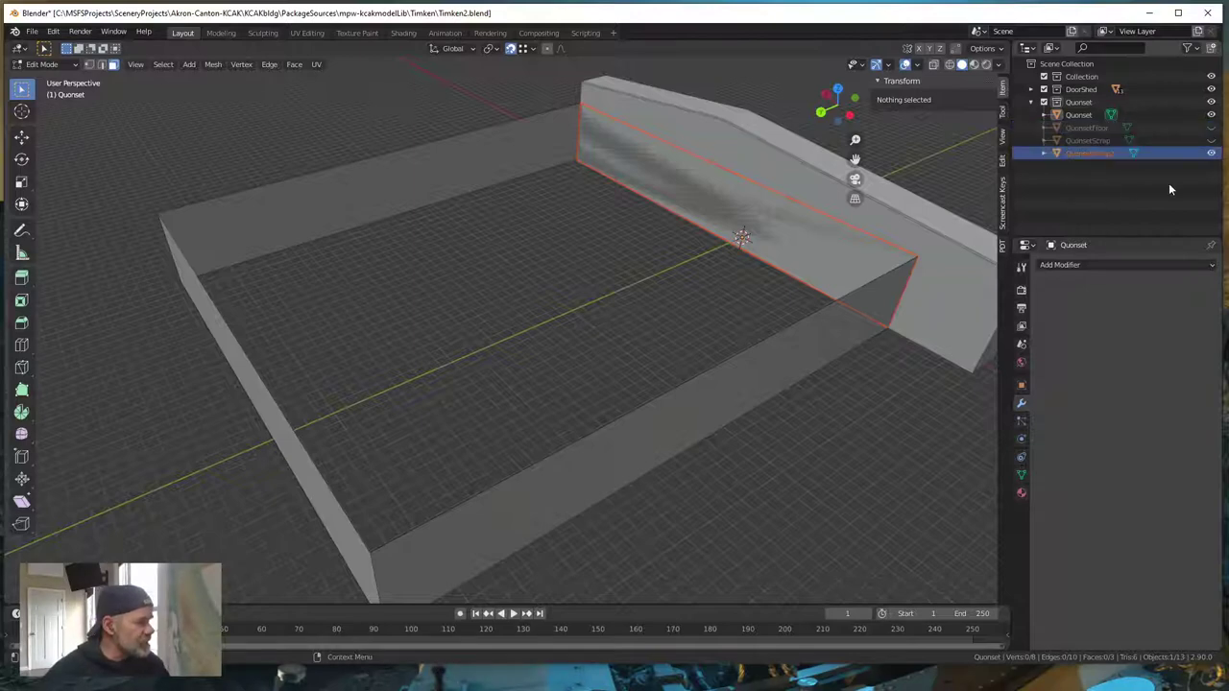
{"action": "left_click", "coordinate": [1210, 152]}
- Save the file as Timken2.blend and switch over to Google Earth Pro
{"action": "middle_click_drag", "start_coordinate": [808, 372], "coordinate": [796, 346]}
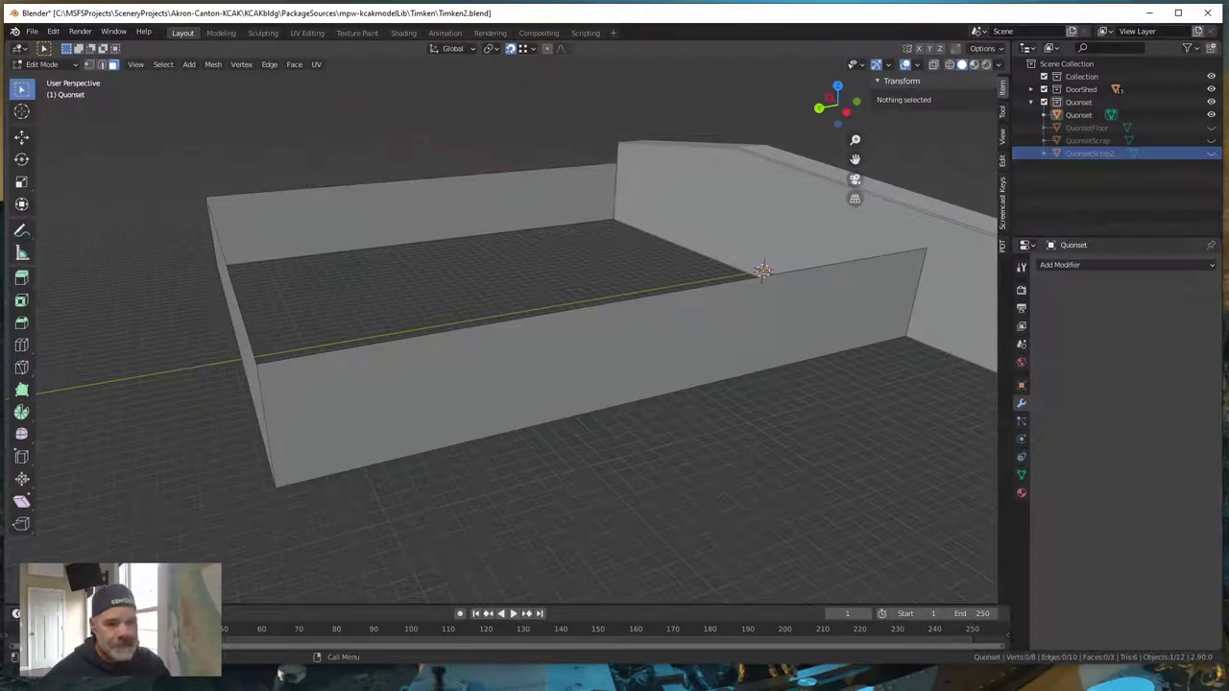
{"action": "middle_click_drag", "start_coordinate": [537, 523], "coordinate": [488, 526]}
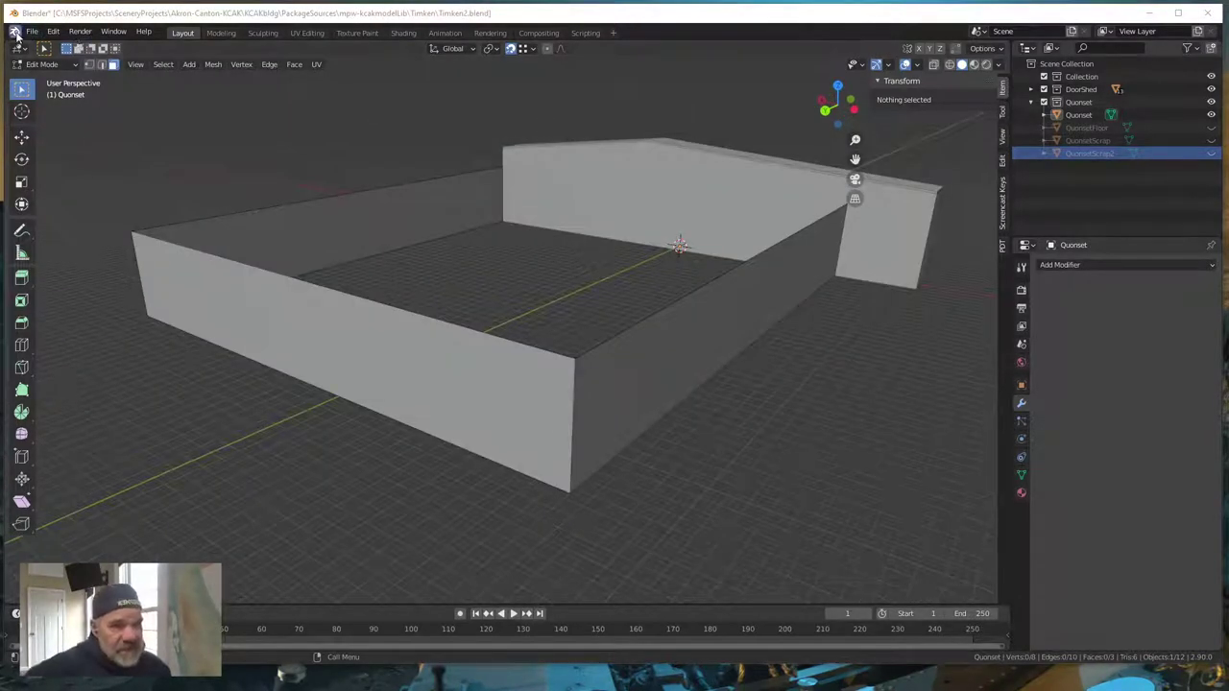
{"action": "left_click", "coordinate": [32, 32]}
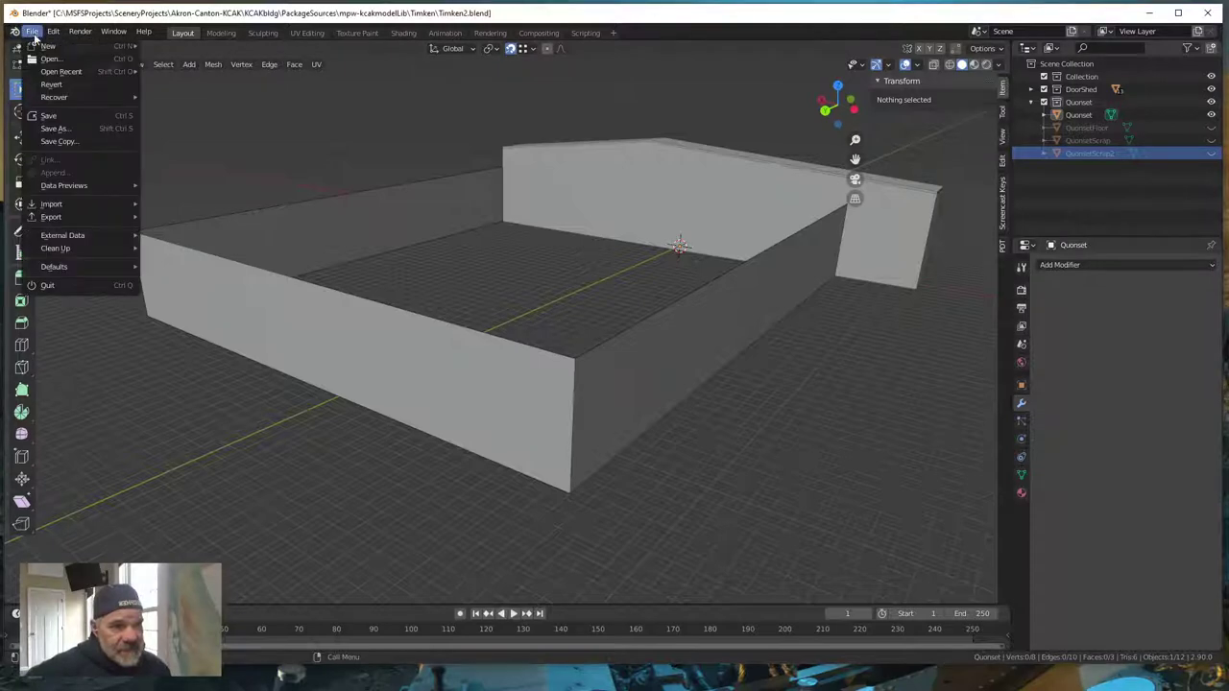
{"action": "left_click", "coordinate": [58, 117]}
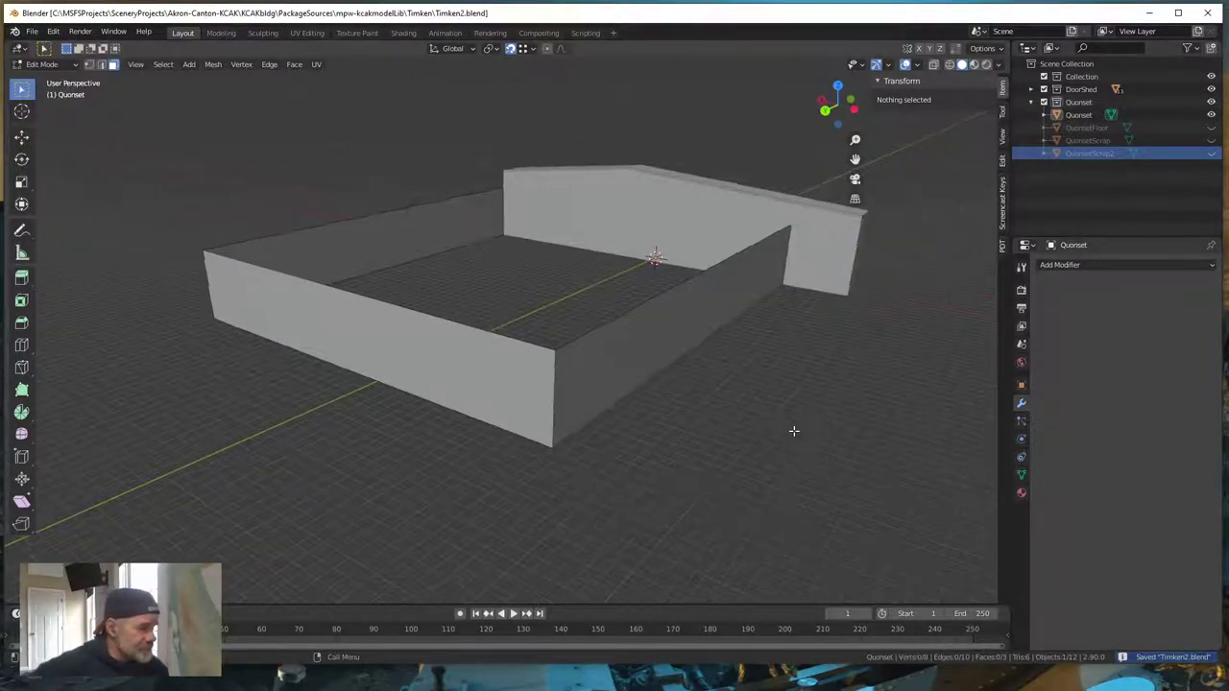
{"action": "middle_click_drag", "start_coordinate": [793, 431], "coordinate": [758, 441]}
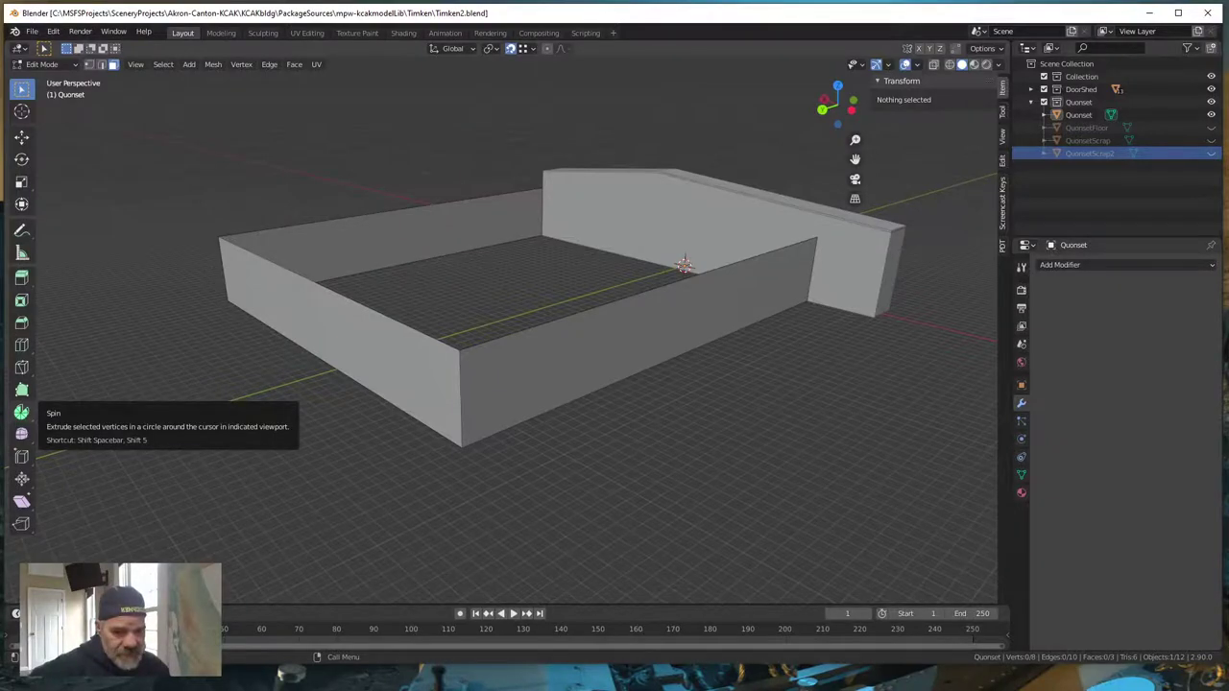
{"action": "key", "text": "alt+Tab"}
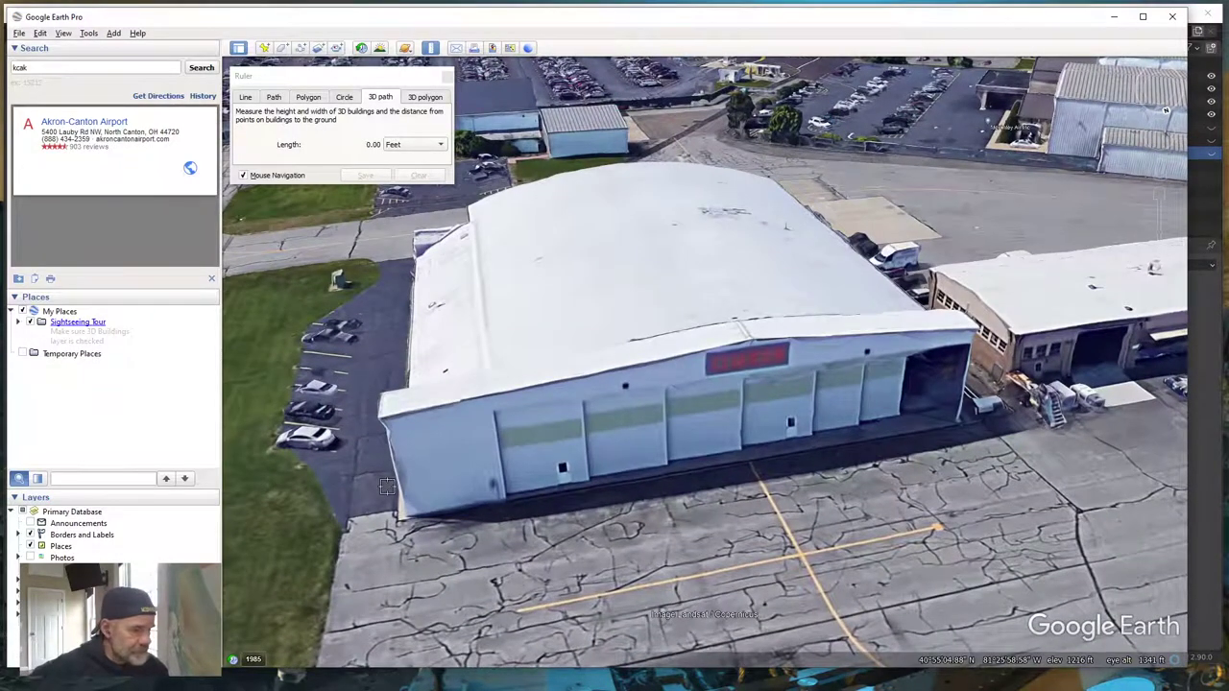
- Swing the Google Earth view to the hangar's parking-lot side, then minimize it
{"action": "middle_click_drag", "start_coordinate": [387, 487], "coordinate": [794, 539]}
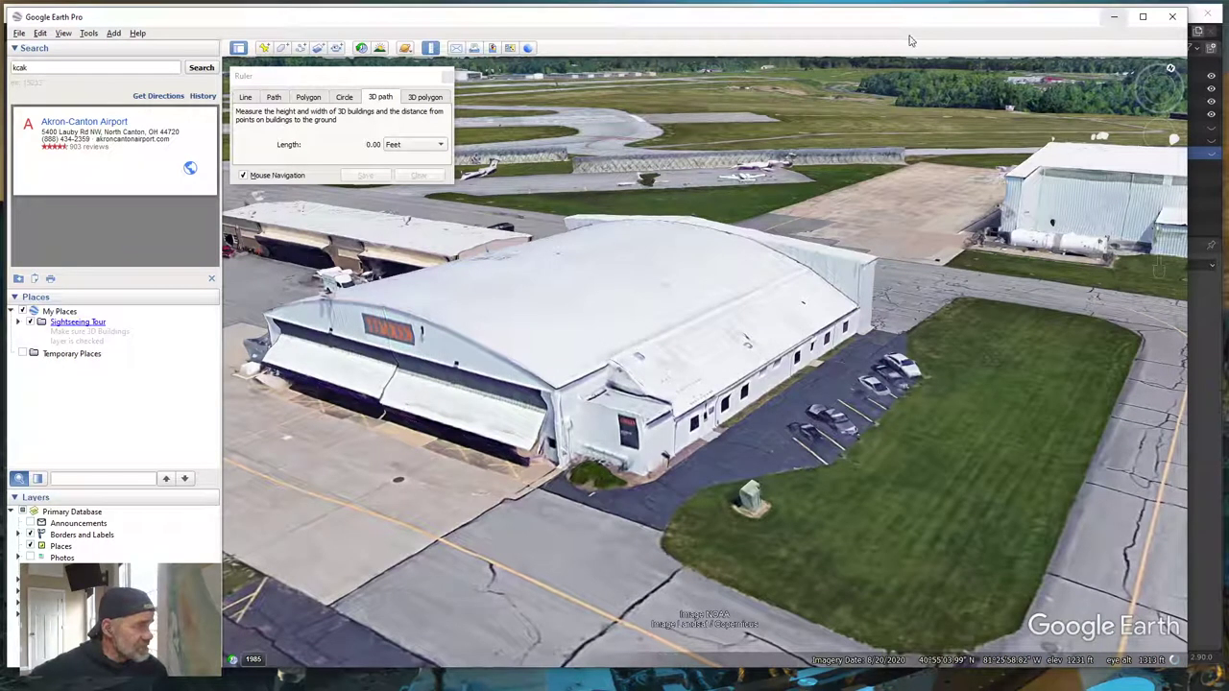
{"action": "left_click", "coordinate": [1113, 21]}
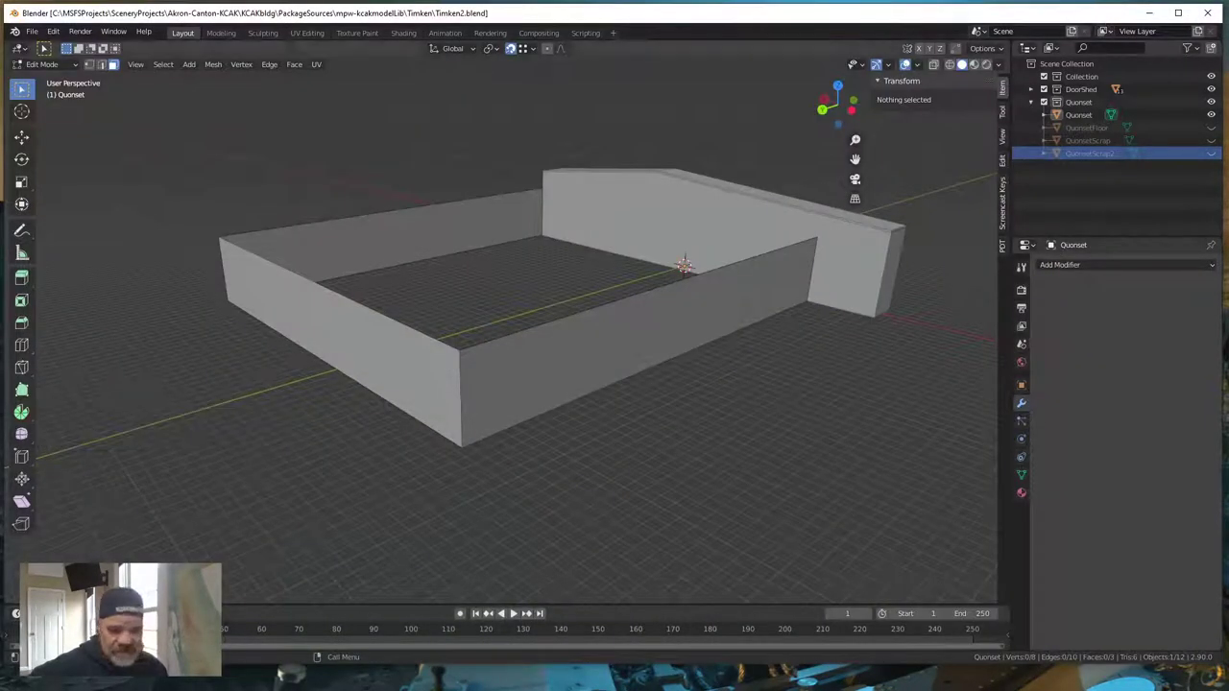
- Bring the Google Earth Pro window with the hangar and ruler back to the front
{"action": "key", "text": "alt+Tab"}
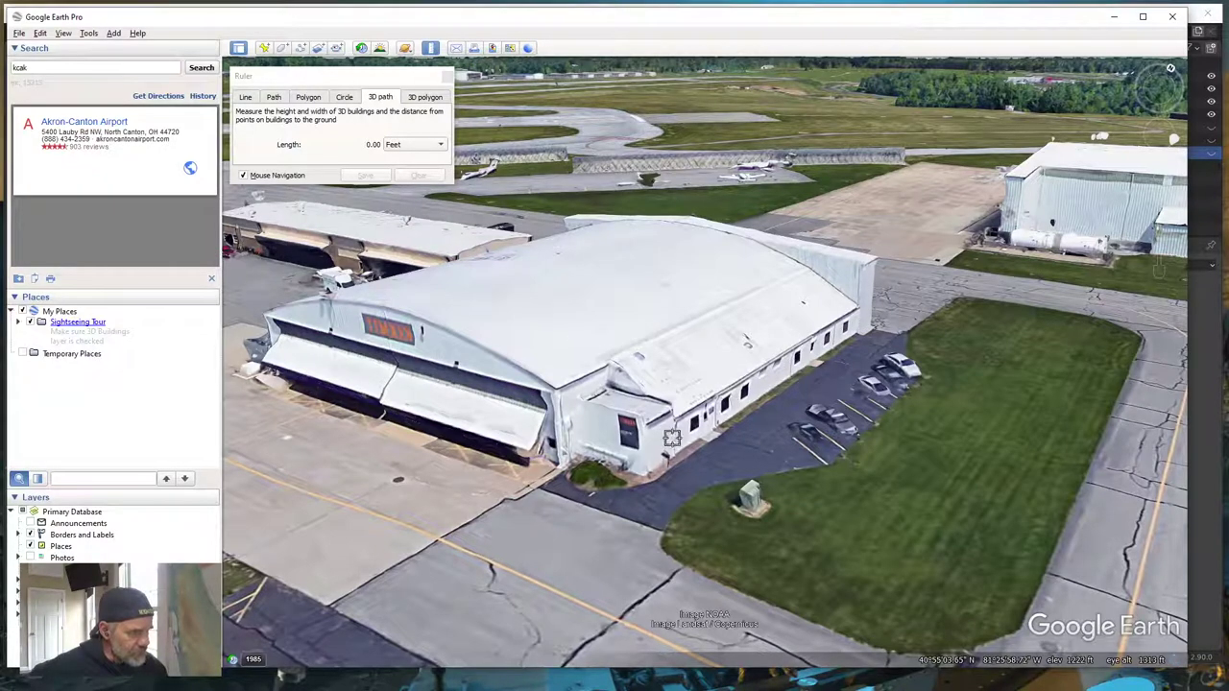
- Tilt the view over the hangar's office side and switch the ruler to Path mode
{"action": "middle_click_drag", "start_coordinate": [773, 421], "coordinate": [585, 397]}
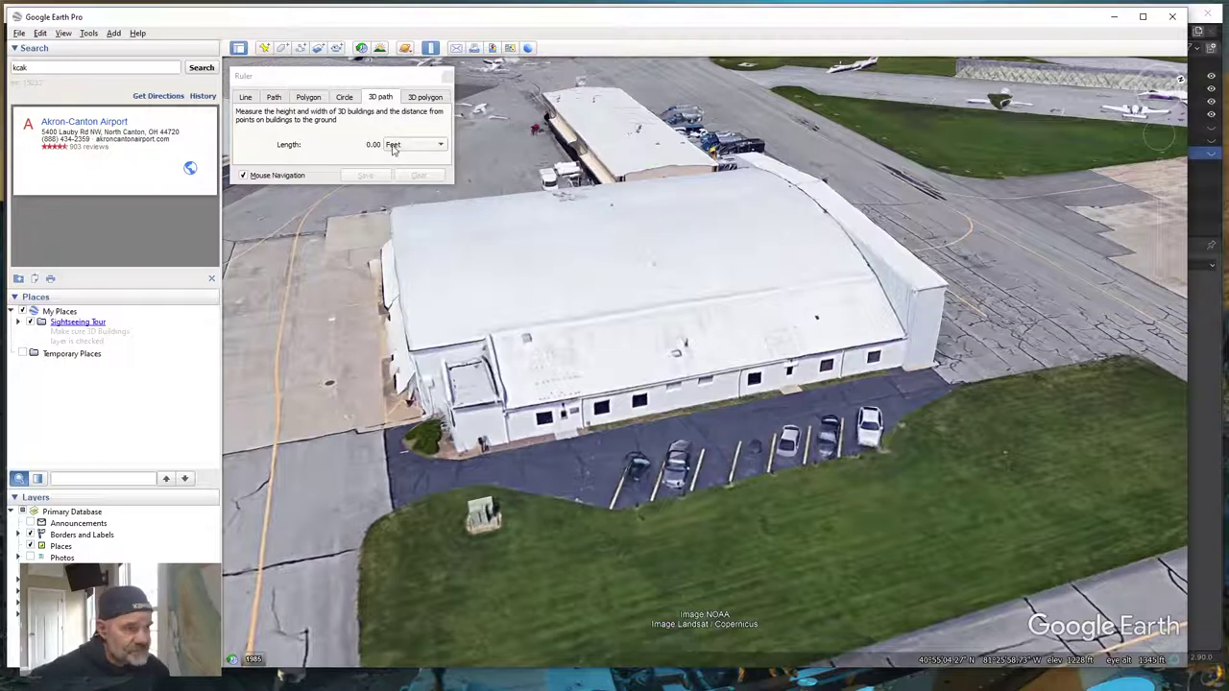
{"action": "left_click", "coordinate": [274, 98]}
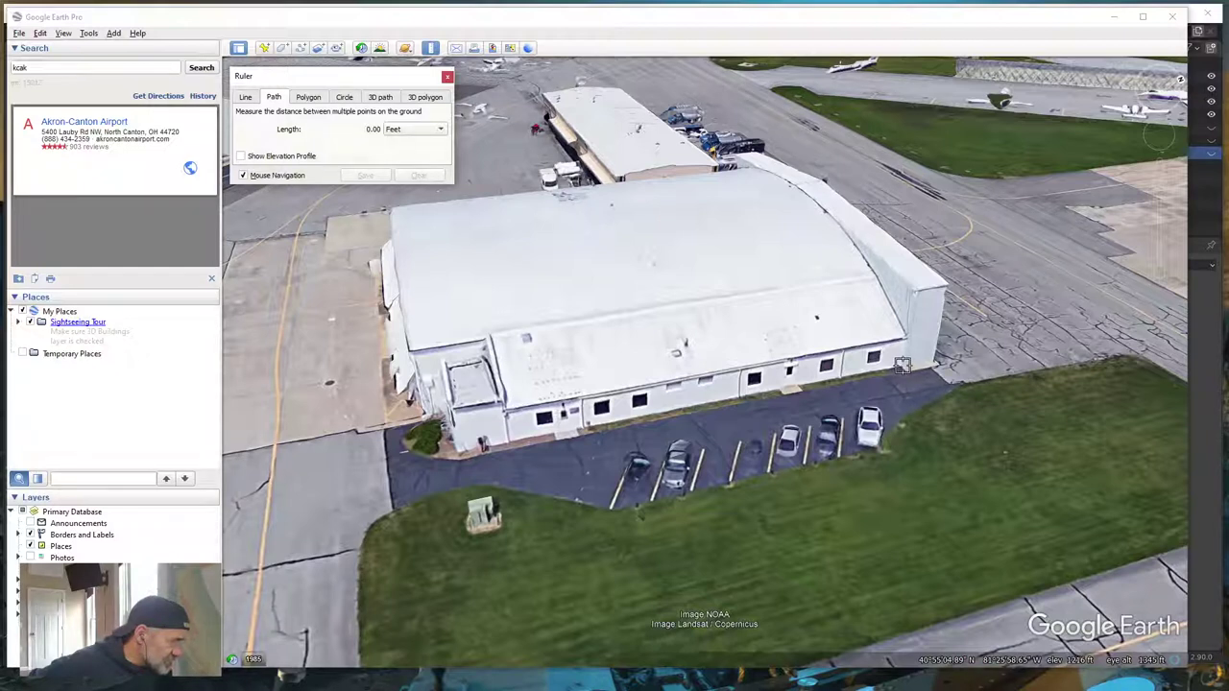
- Measure the hangar's office side corner to corner at 120.71 feet, then clear the path
{"action": "left_click", "coordinate": [902, 365]}
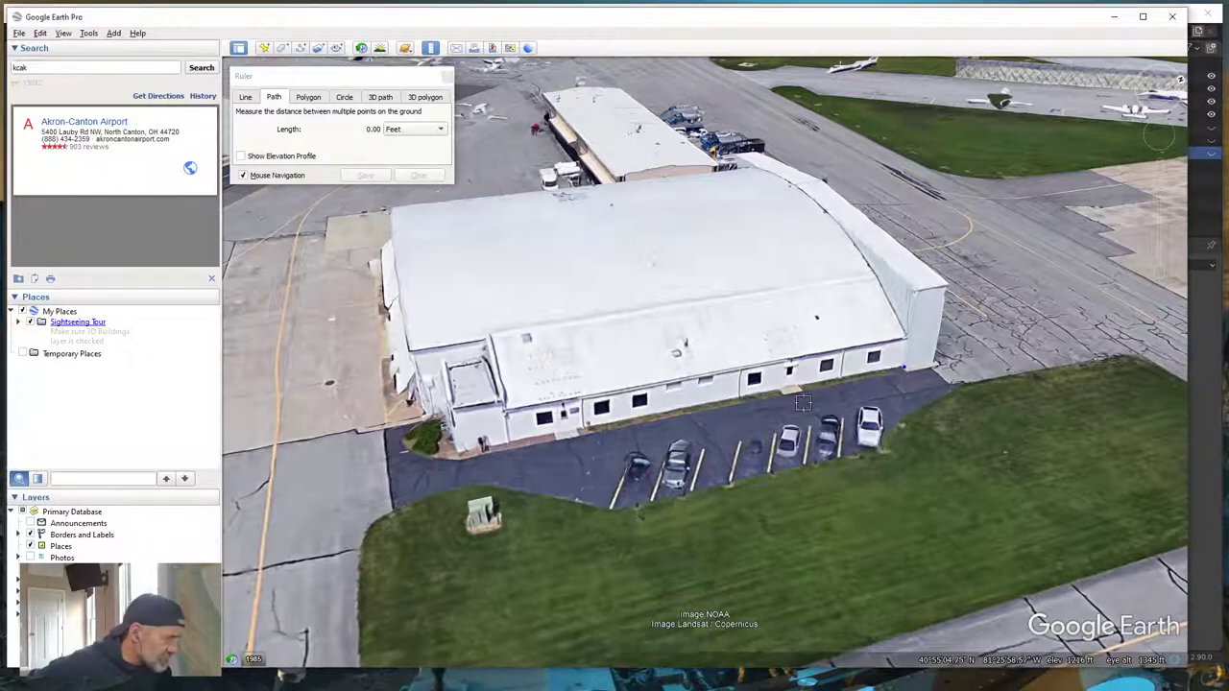
{"action": "left_click", "coordinate": [508, 442]}
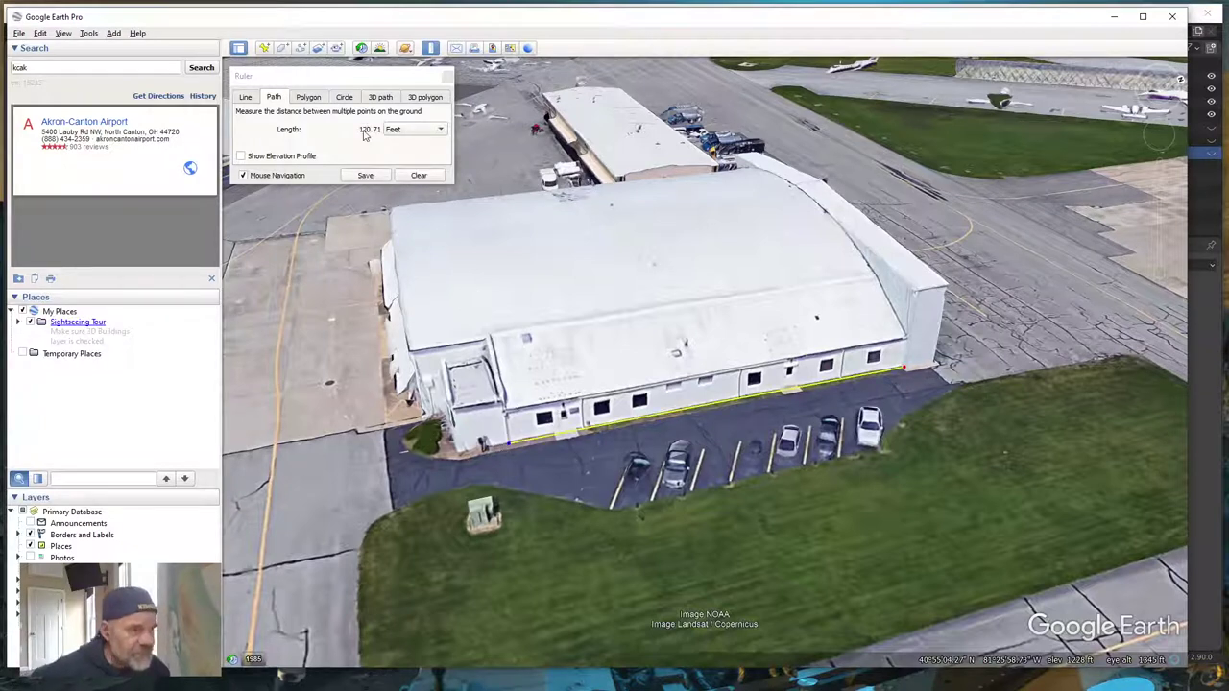
{"action": "left_click", "coordinate": [419, 175]}
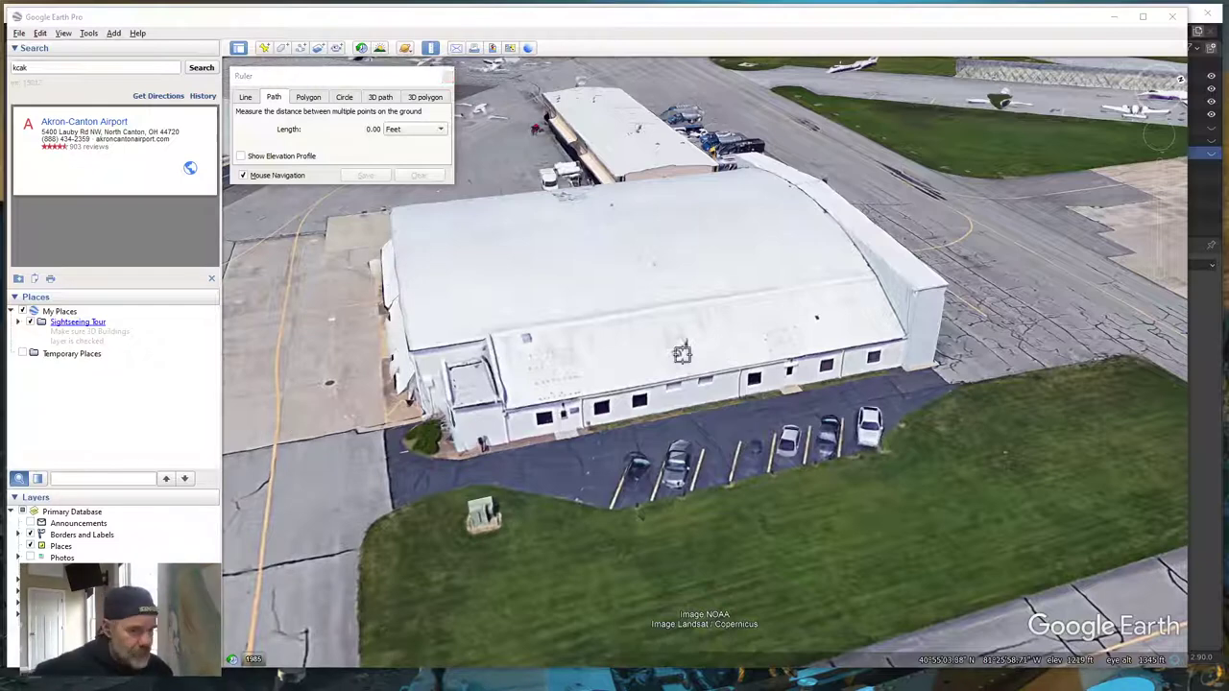
- Return to Blender and enter Edit Mode on the DoorShed object
{"action": "left_click", "coordinate": [1113, 16]}
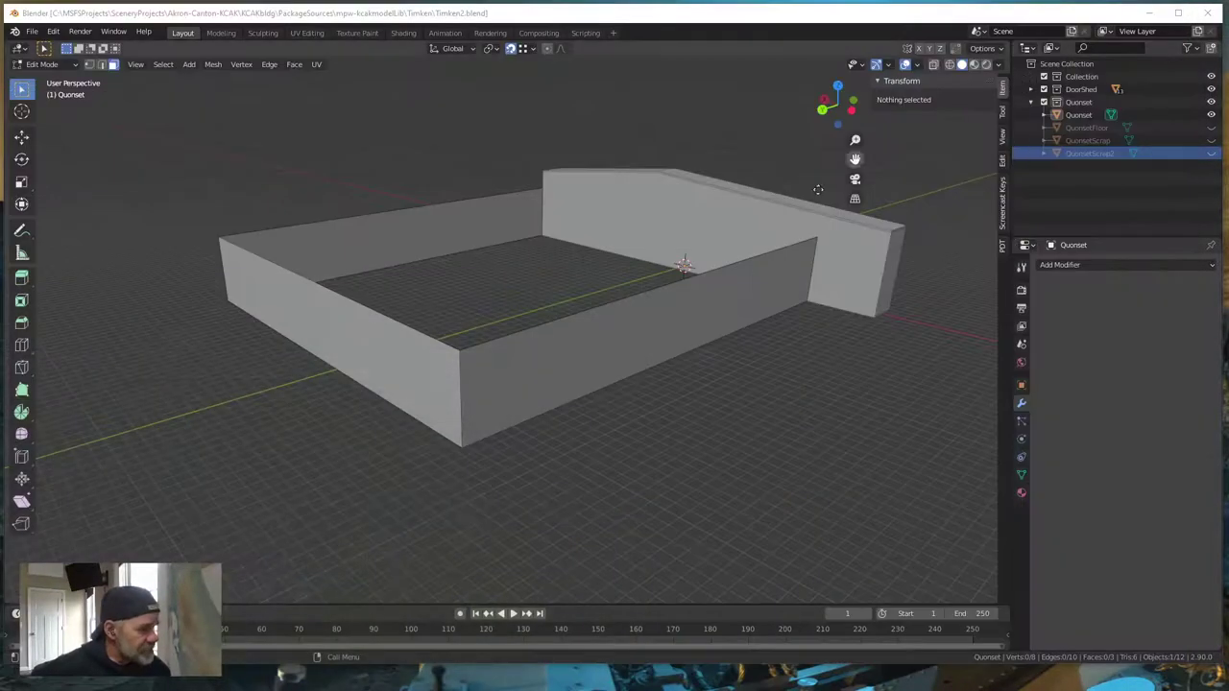
{"action": "mouse_move", "coordinate": [748, 375]}
{"action": "middle_mouse_down"}
{"action": "mouse_move", "coordinate": [735, 387]}
{"action": "mouse_move", "coordinate": [769, 383]}
{"action": "middle_mouse_up"}
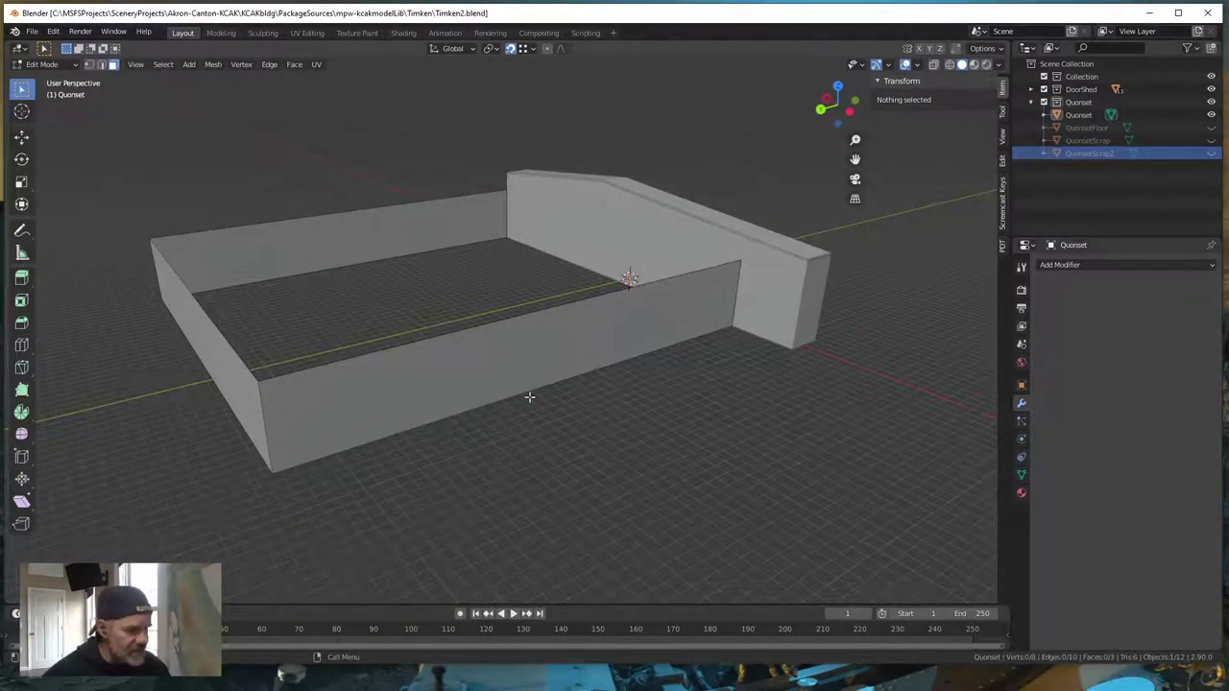
{"action": "key", "text": "Tab"}
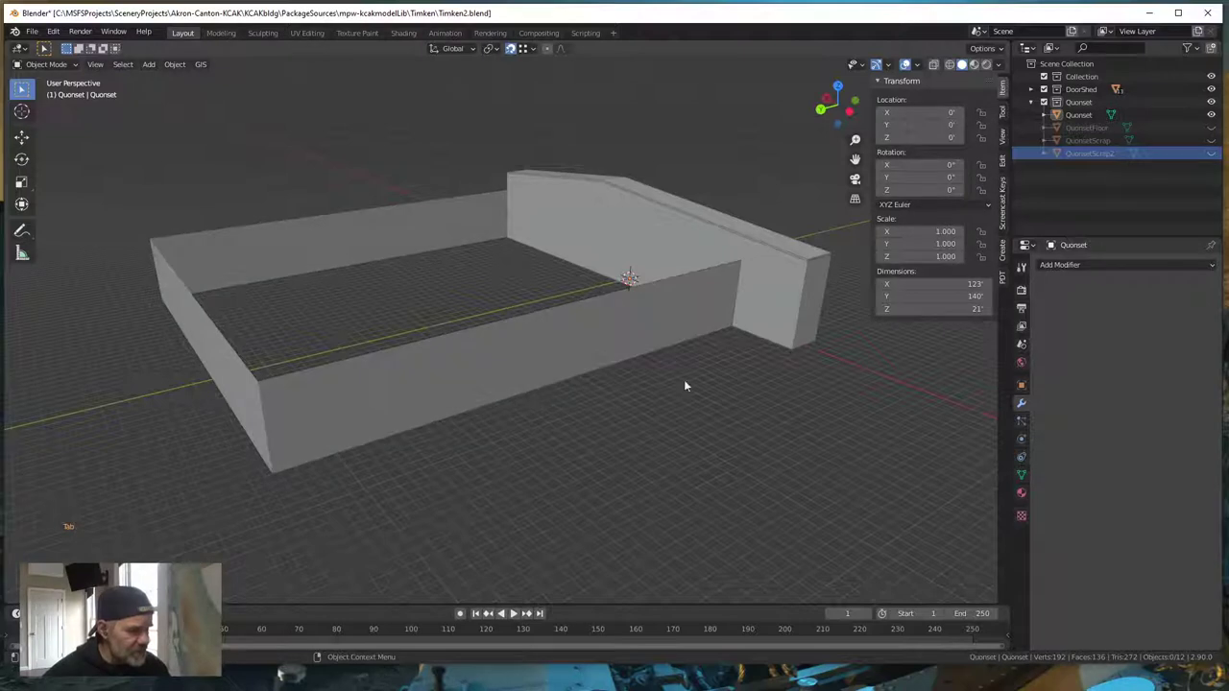
{"action": "left_click", "coordinate": [803, 314]}
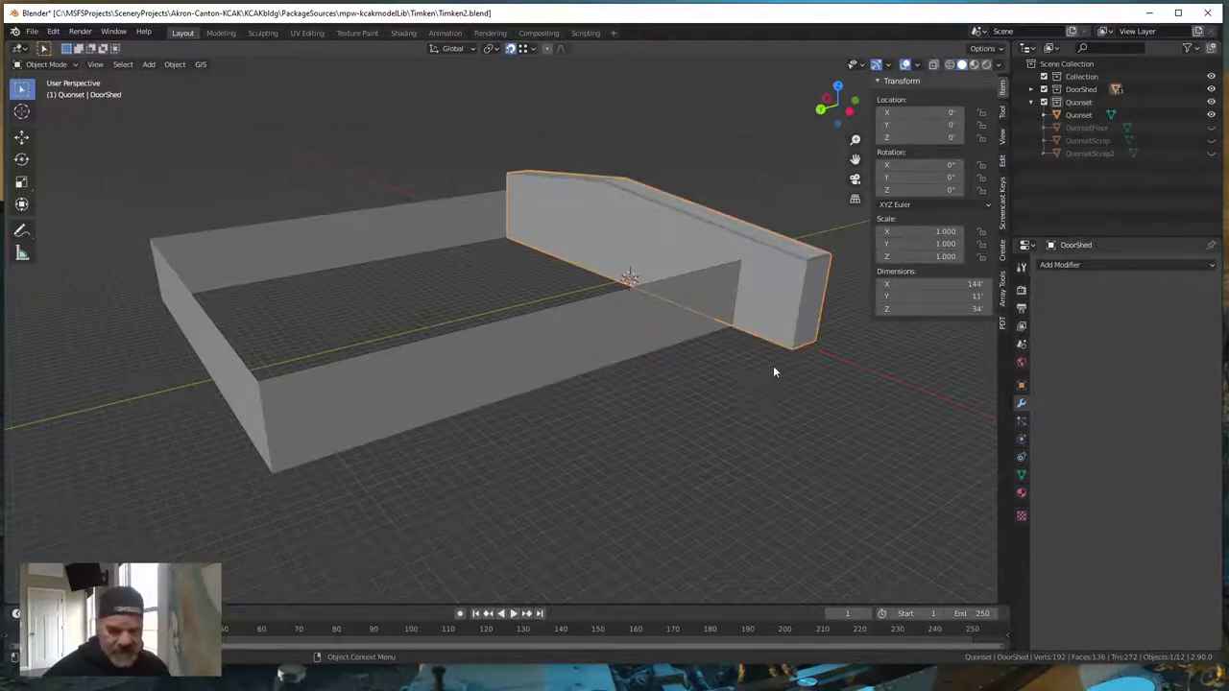
{"action": "key", "text": "Tab"}
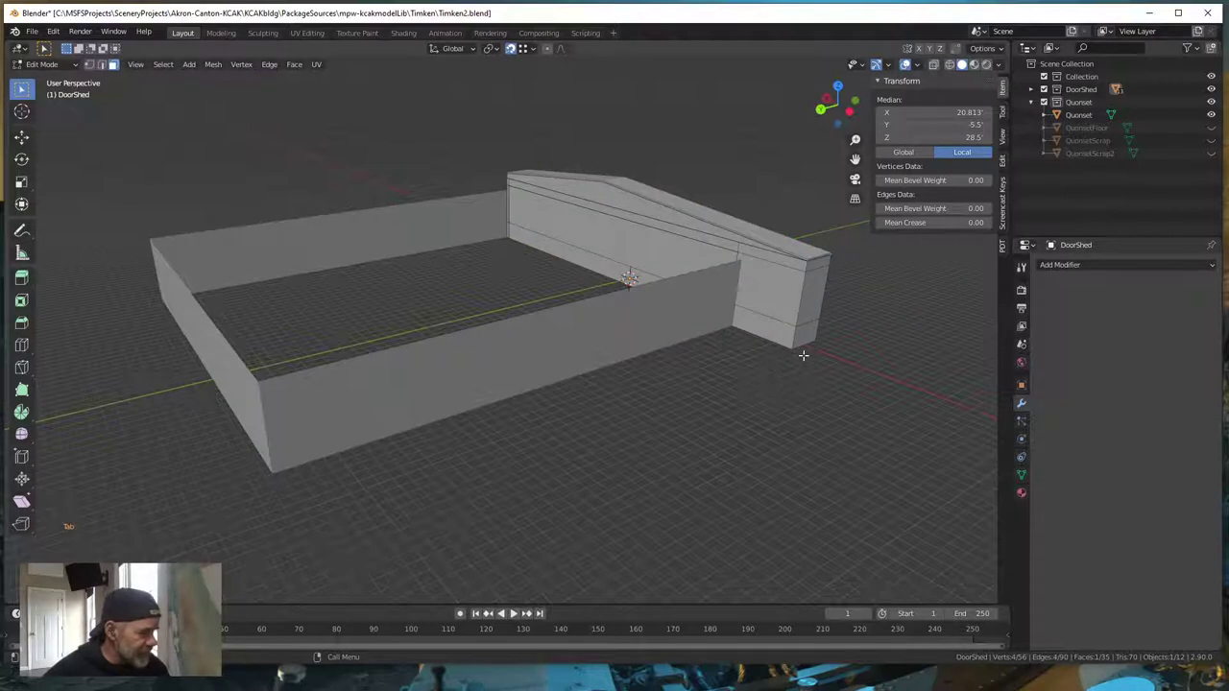
- Switch to edge select and select the edge at DoorShed's bottom corner
{"action": "left_click", "coordinate": [795, 338]}
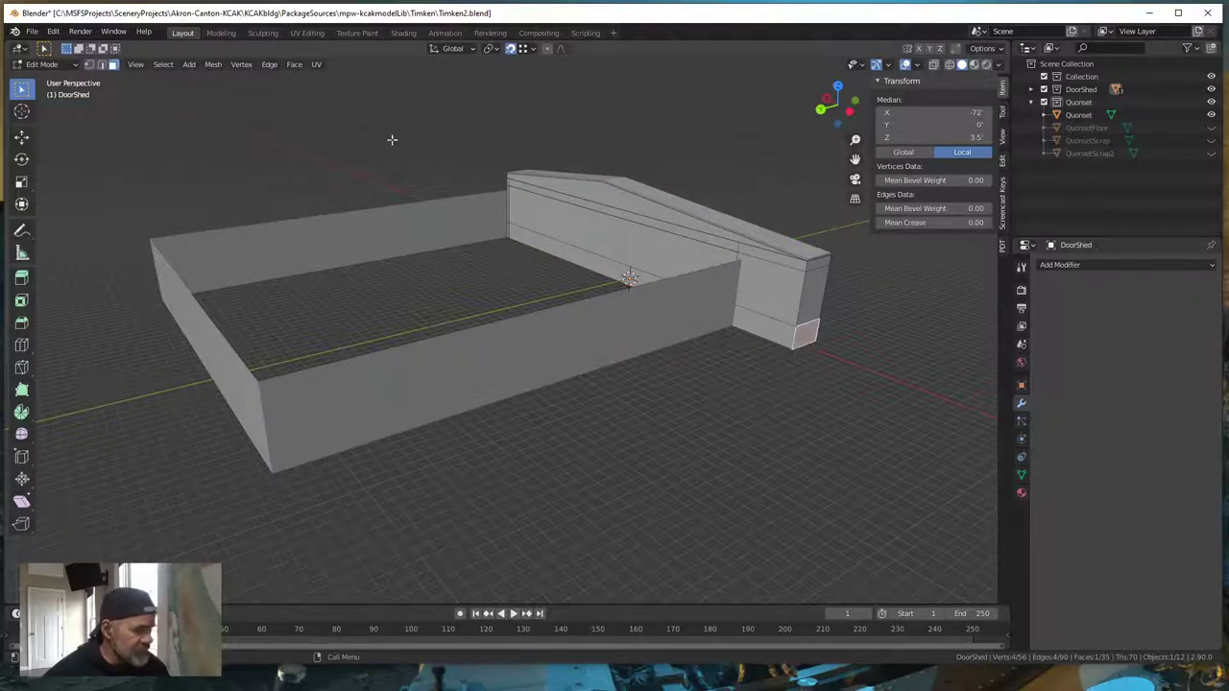
{"action": "left_click", "coordinate": [102, 64]}
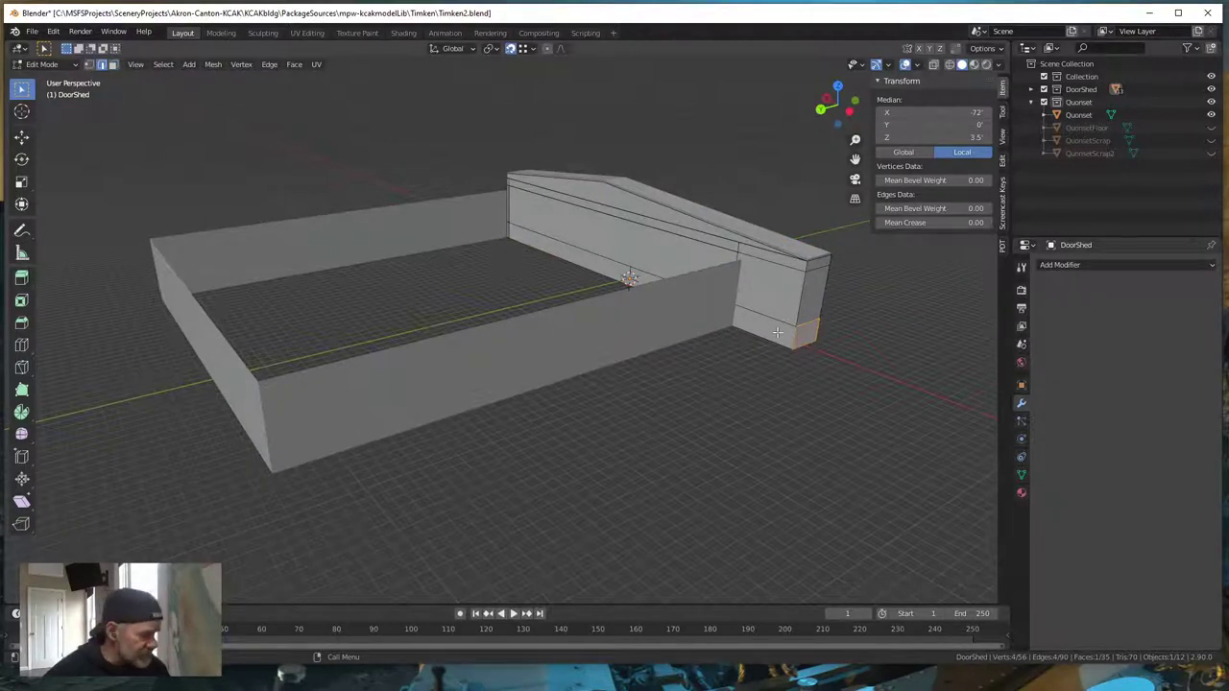
{"action": "left_click", "coordinate": [771, 417]}
{"action": "left_click", "coordinate": [794, 338]}
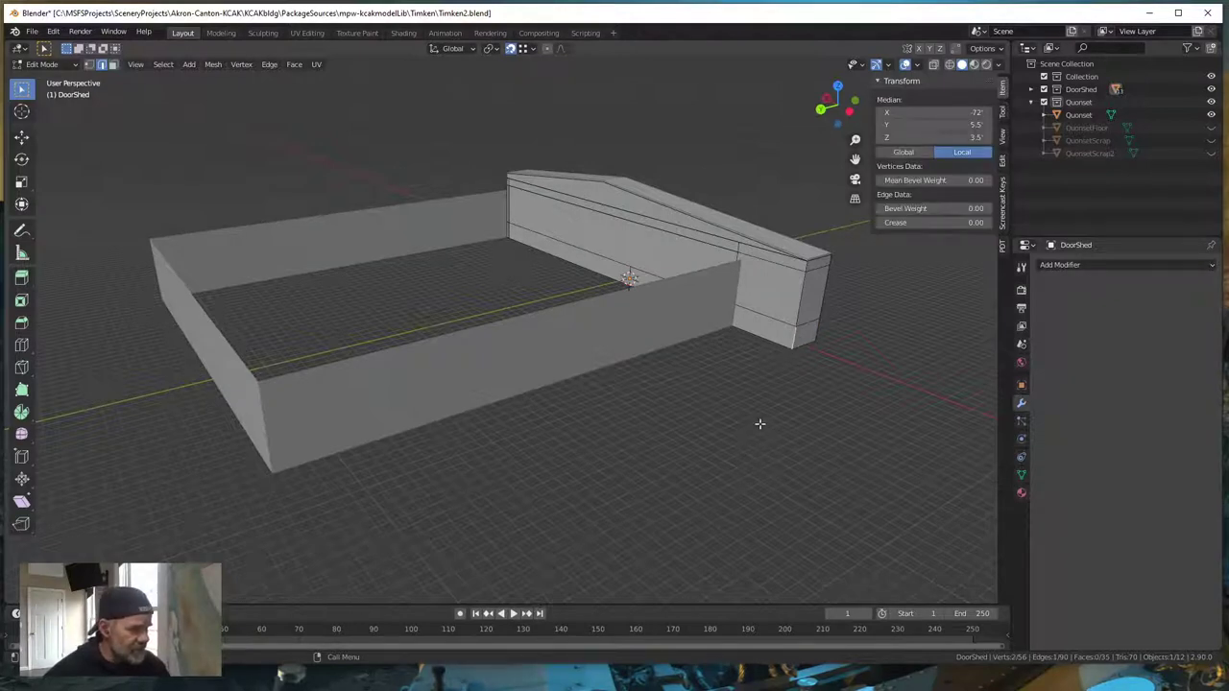
- Duplicate that edge in place and bring up the Separate menu
{"action": "key", "text": "shift"}
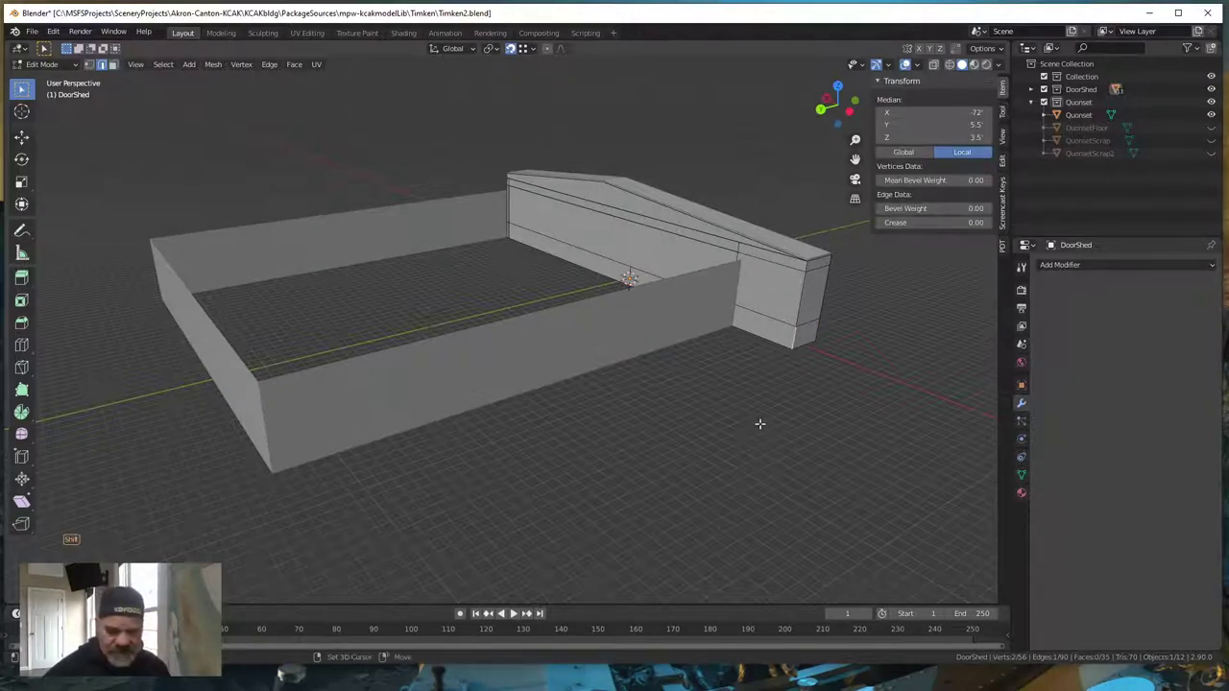
{"action": "key", "text": "shift+d"}
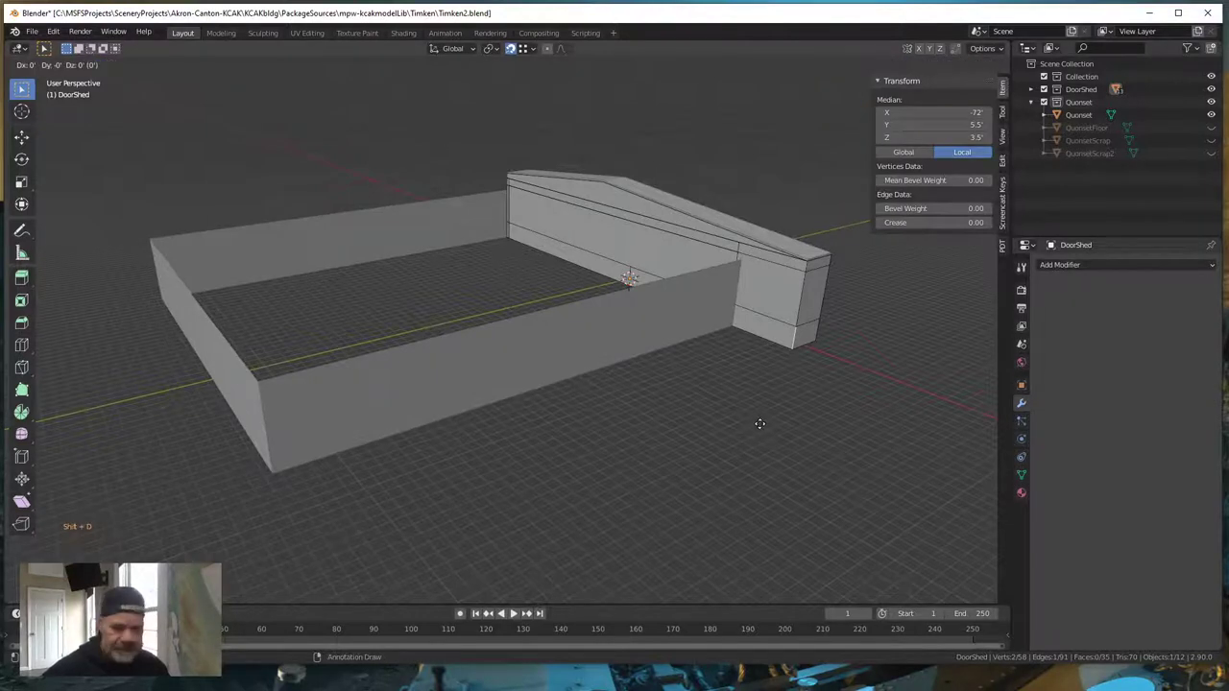
{"action": "left_click", "coordinate": [760, 423]}
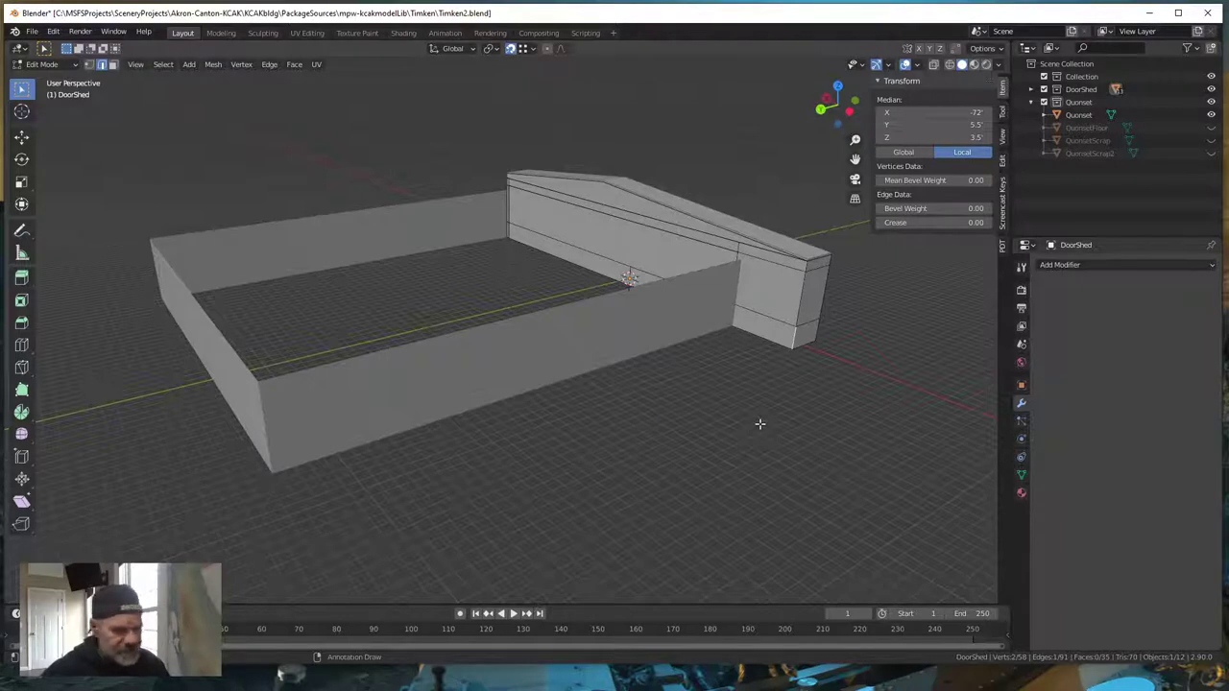
{"action": "key", "text": "p"}
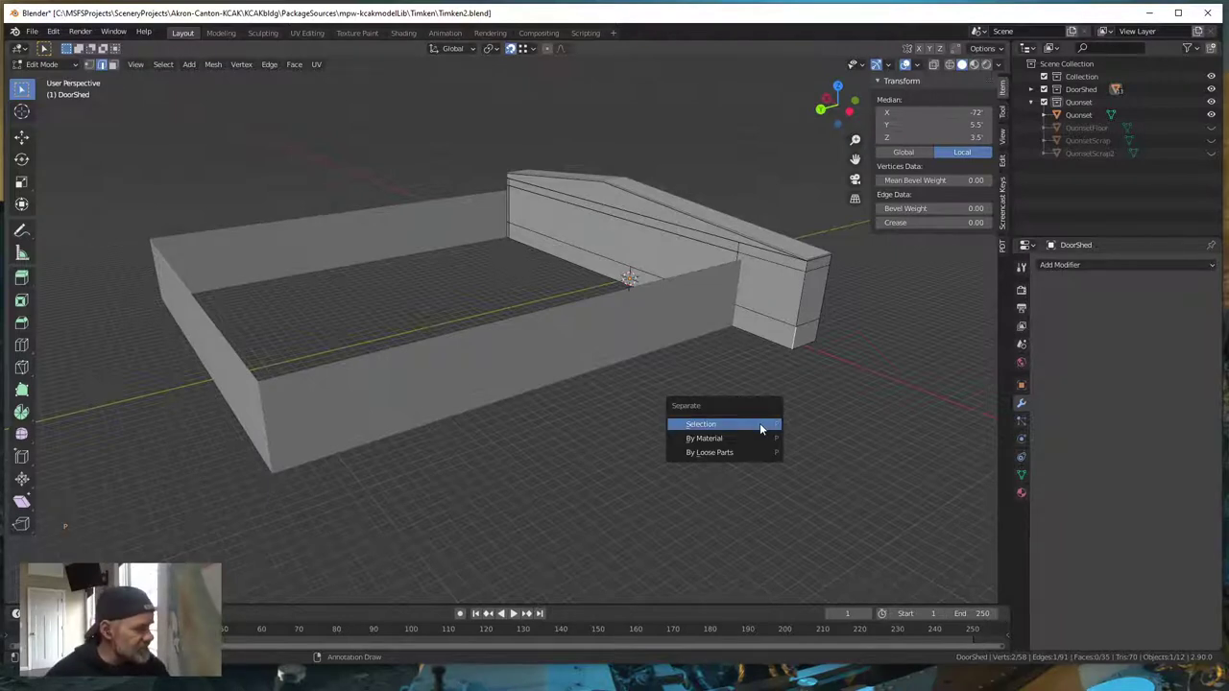
- Separate the duplicated edge into DoorShed.001 and start renaming it to OfficeWall
{"action": "left_click", "coordinate": [759, 424]}
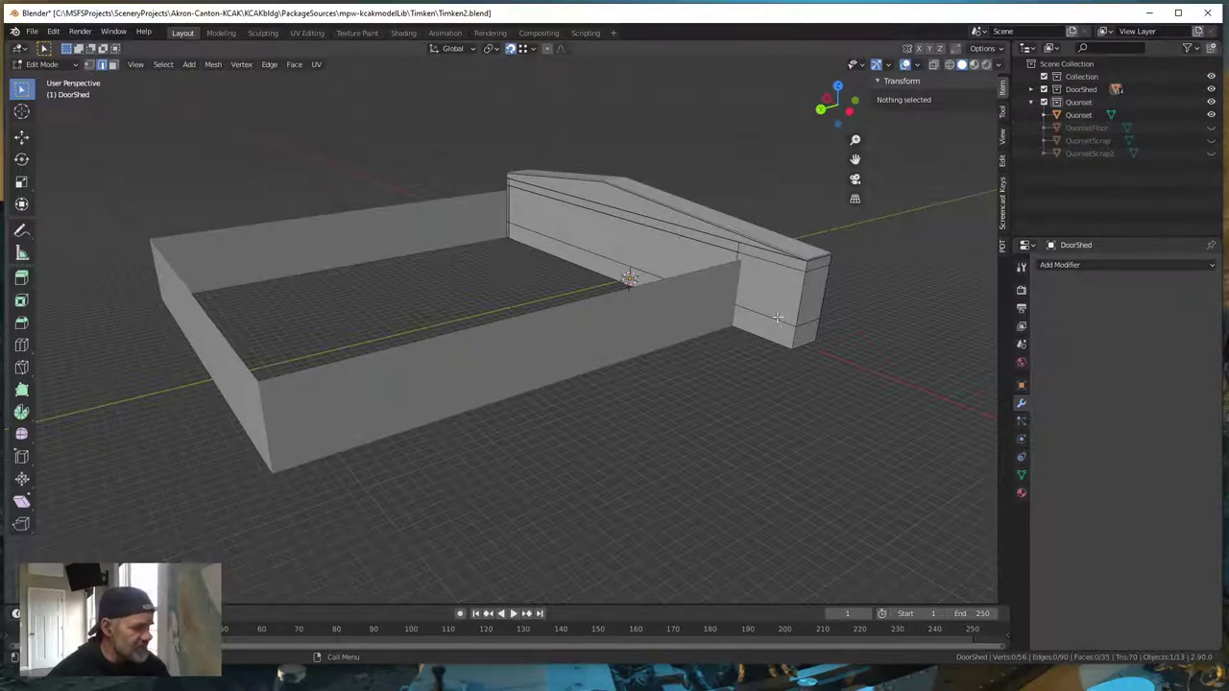
{"action": "left_click", "coordinate": [1032, 89]}
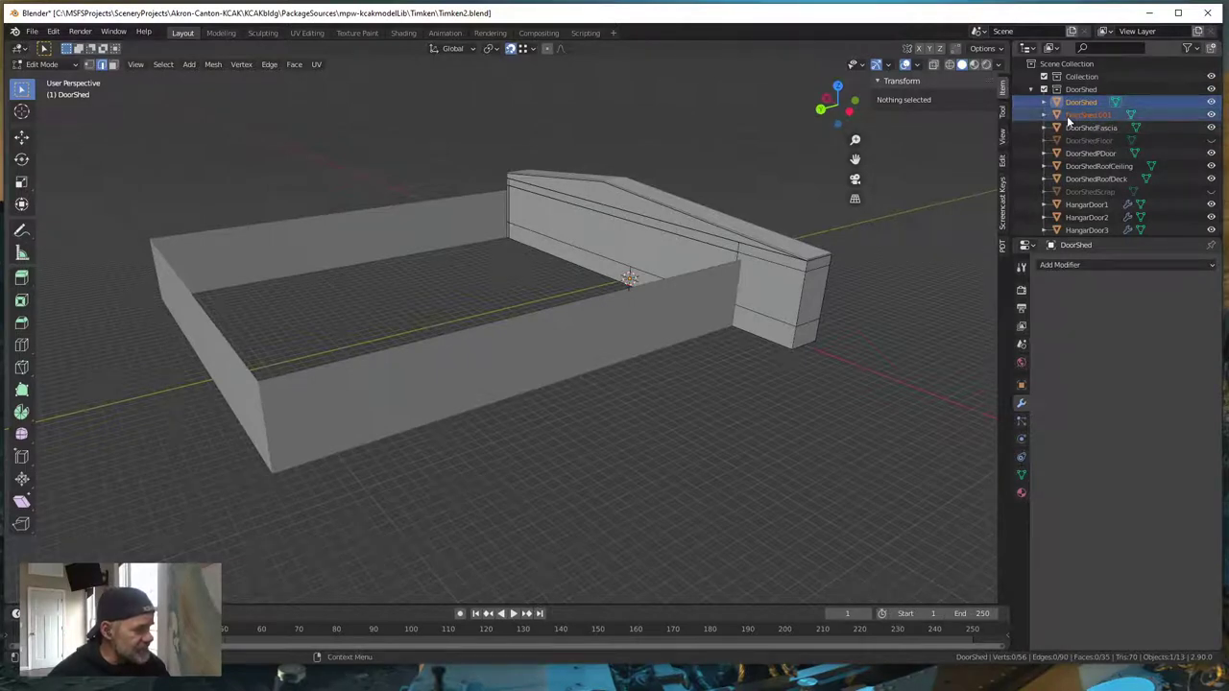
{"action": "double_click", "coordinate": [1089, 114]}
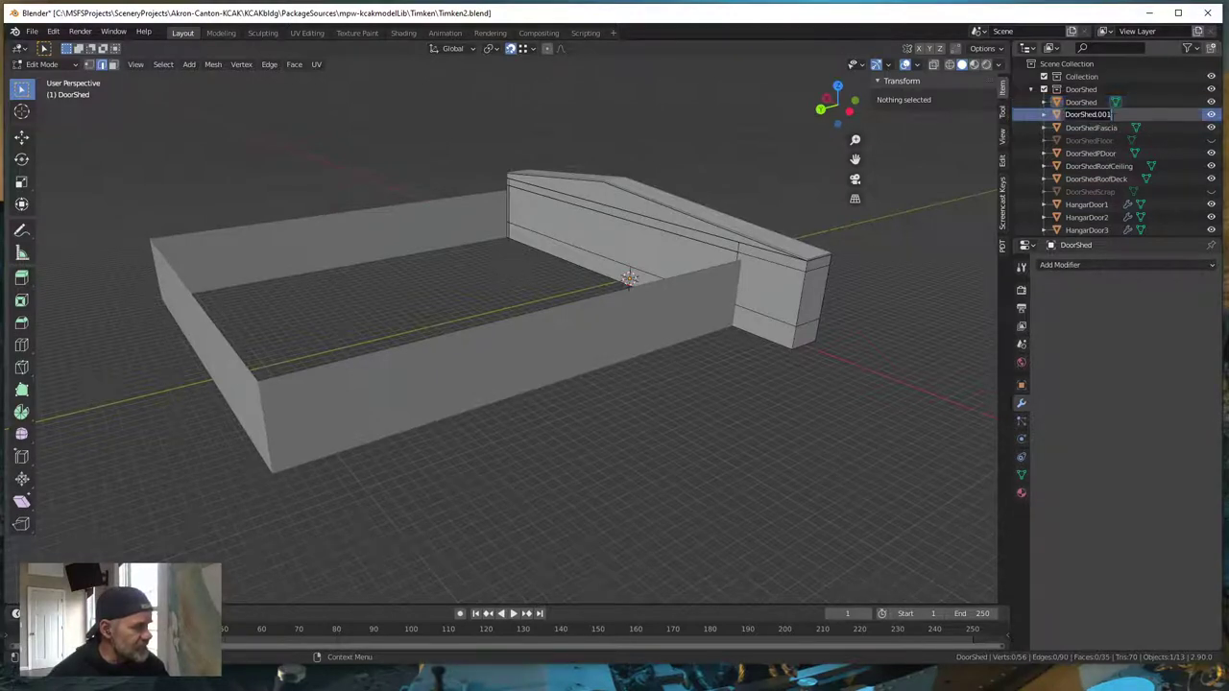
{"action": "key", "text": "Home"}
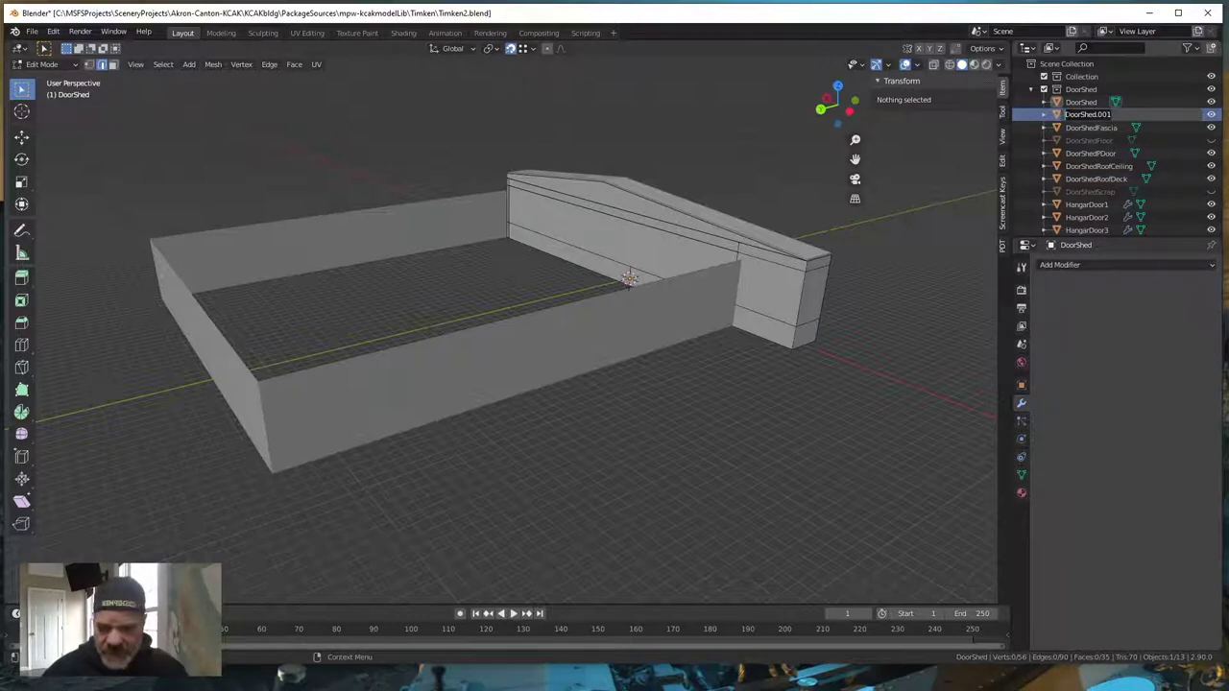
{"action": "key", "text": "ctrl+a"}
{"action": "type", "text": "Cl"}
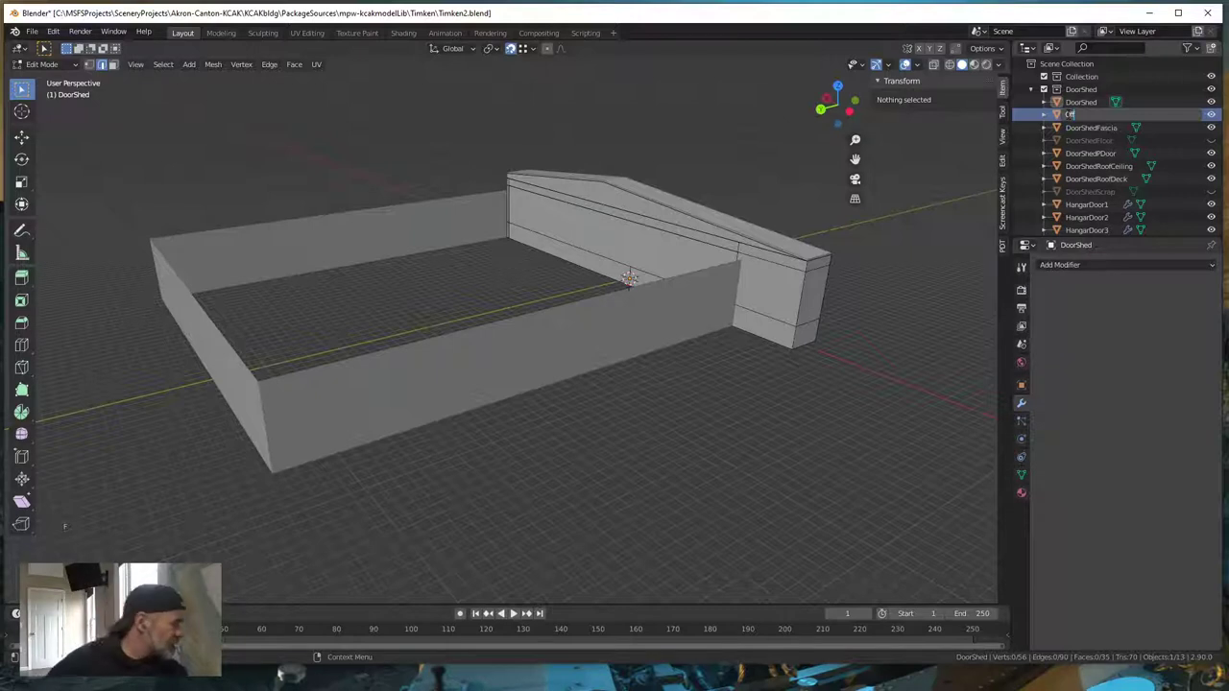
{"action": "type", "text": "f"}
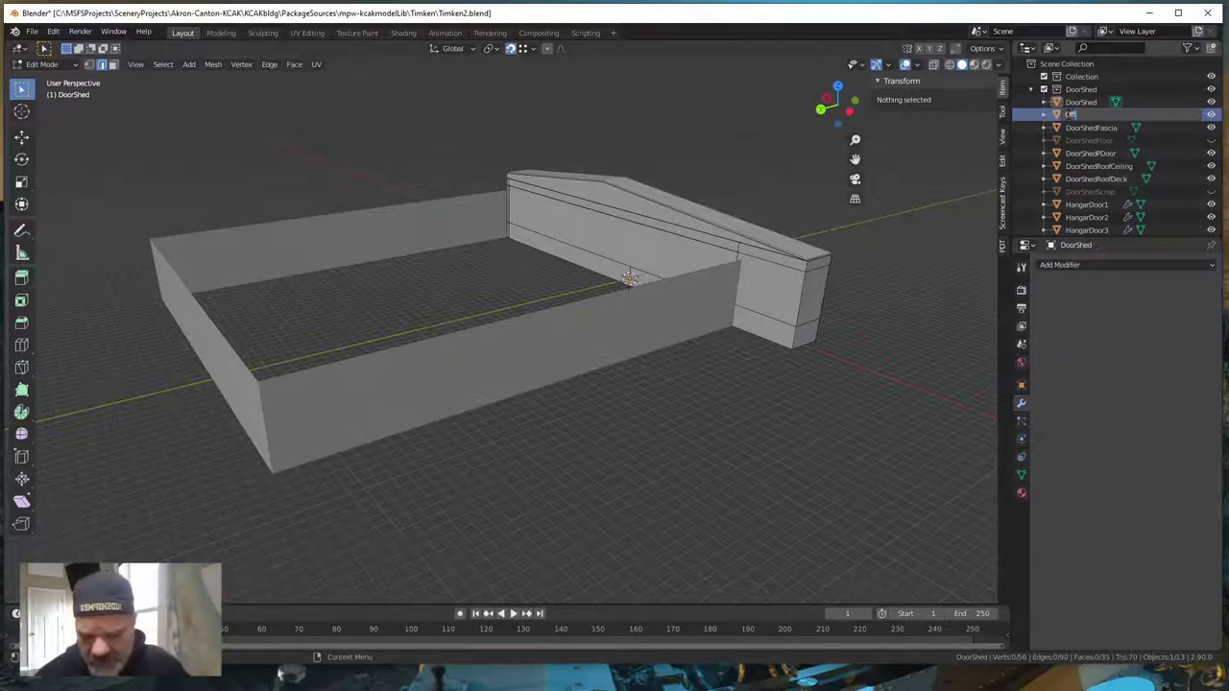
{"action": "type", "text": "iceW"}
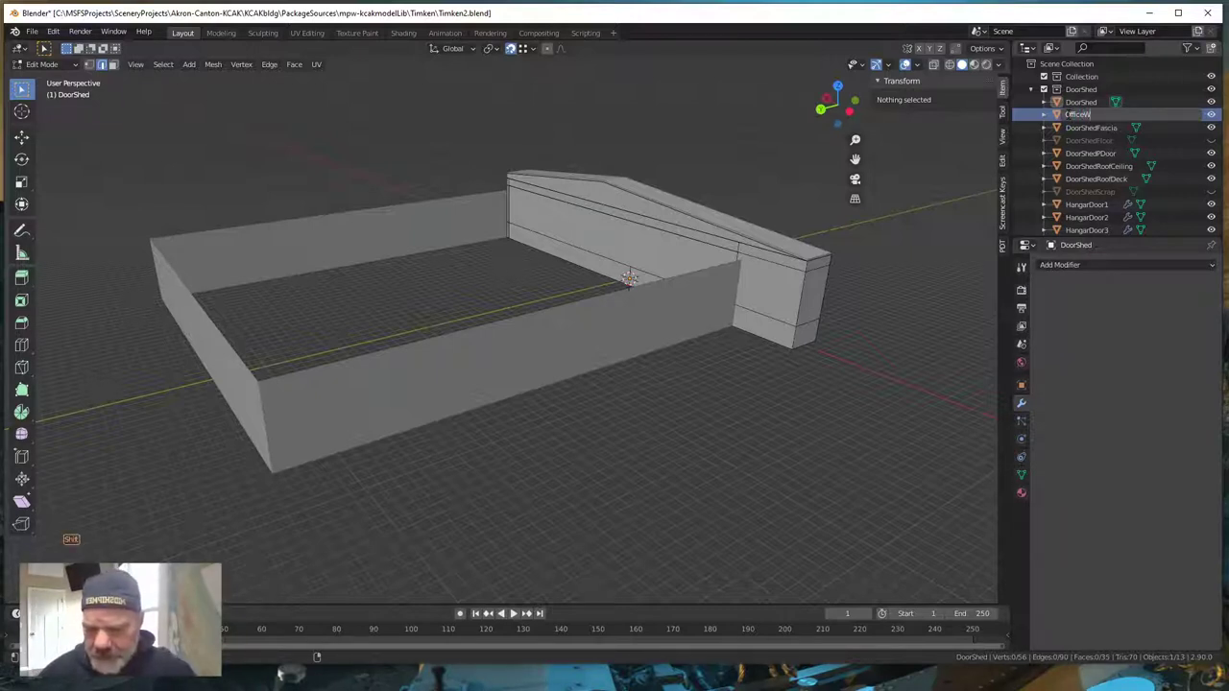
{"action": "type", "text": "all"}
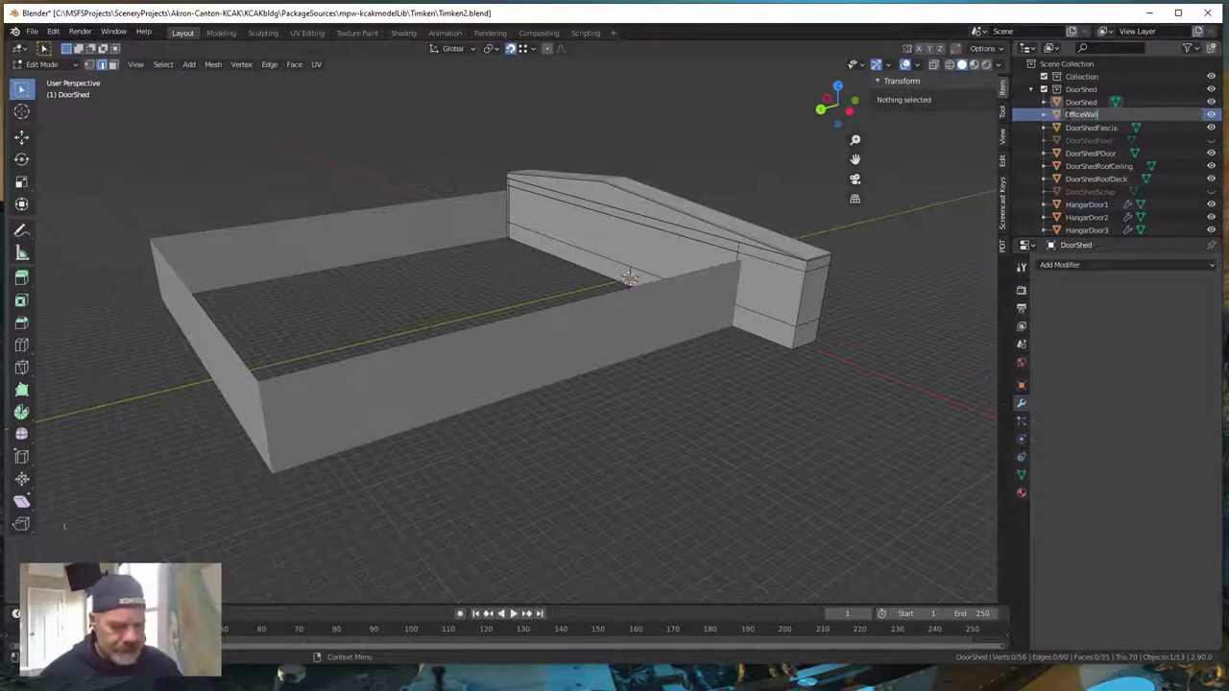
- Confirm the OfficeWall name and move OfficeWall into the Quonset collection
{"action": "key", "text": "Return"}
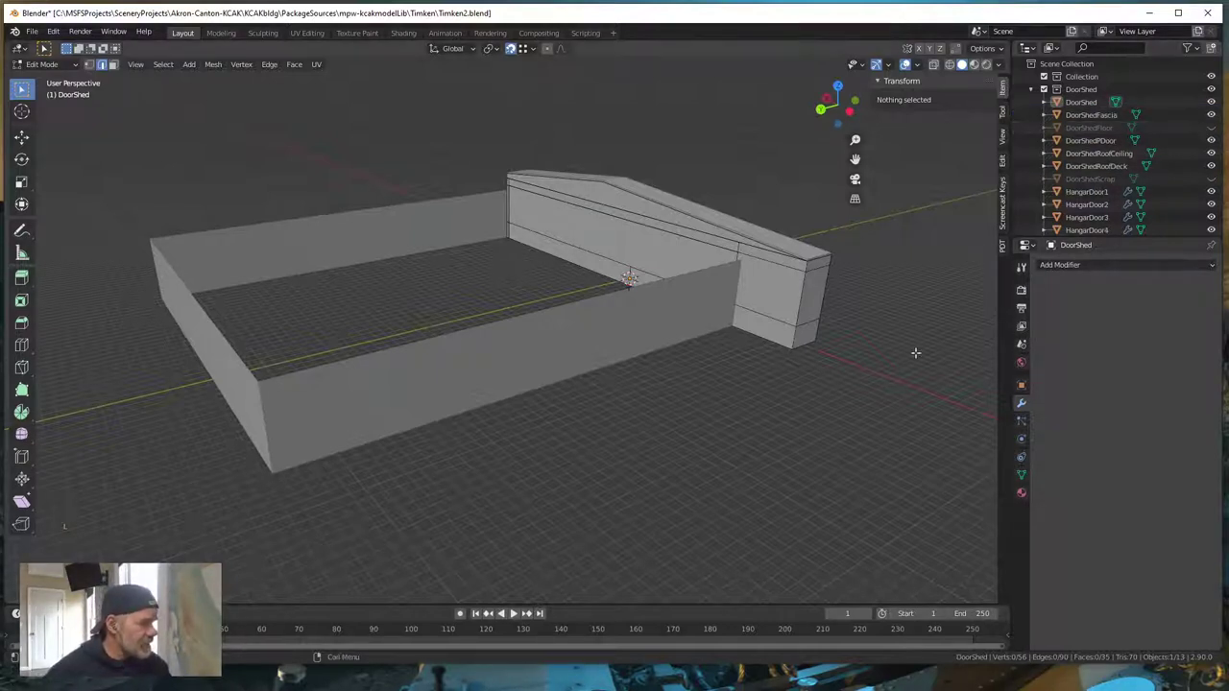
{"action": "scroll", "coordinate": [1124, 173], "scroll_direction": "down", "scroll_amount": 3}
{"action": "scroll", "coordinate": [1118, 181], "scroll_direction": "down", "scroll_amount": 2}
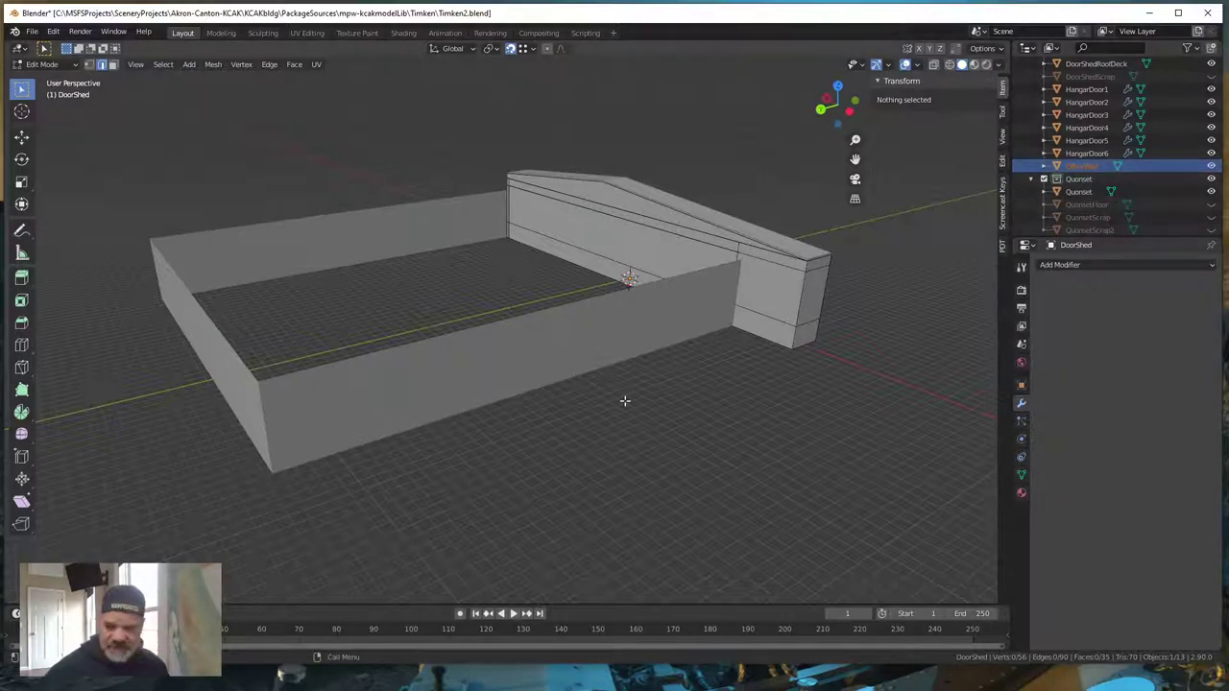
{"action": "key", "text": "Tab"}
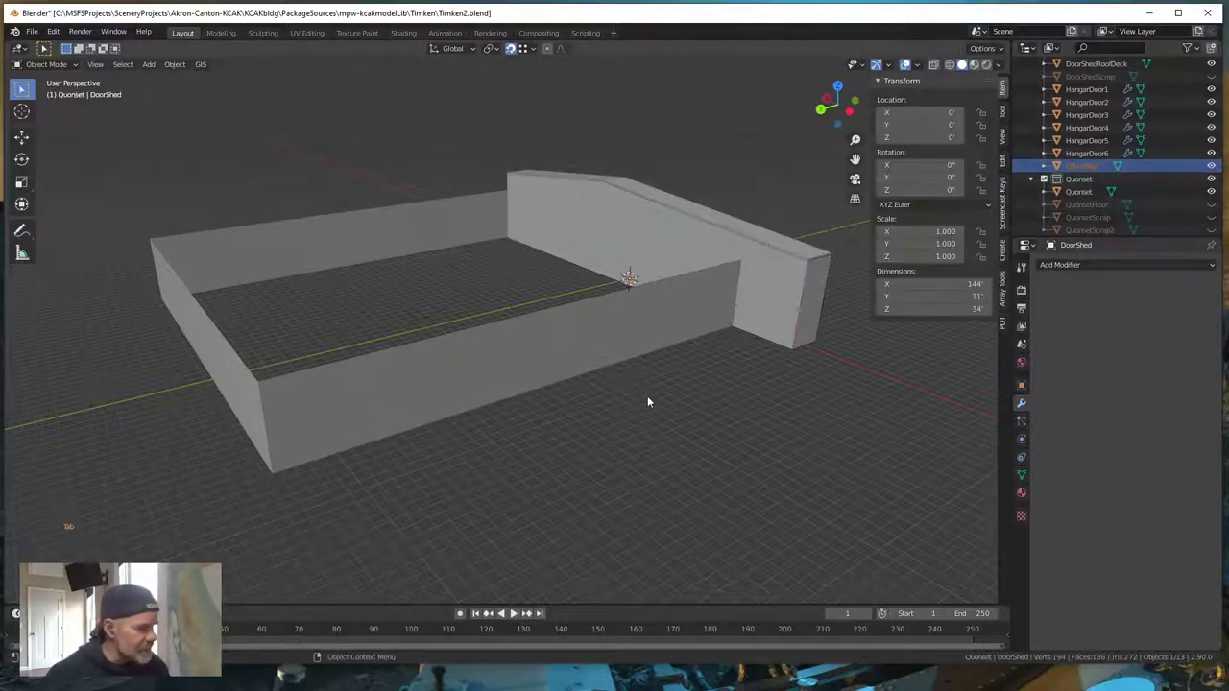
{"action": "left_click", "coordinate": [1088, 166]}
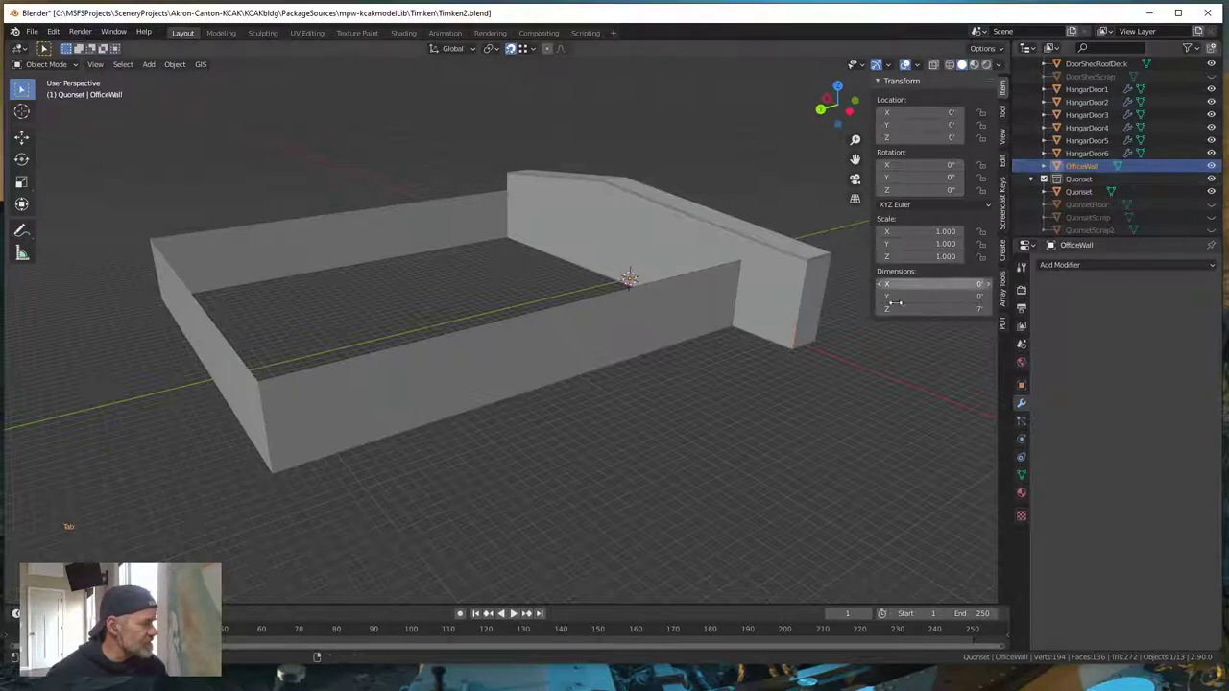
{"action": "key", "text": "m"}
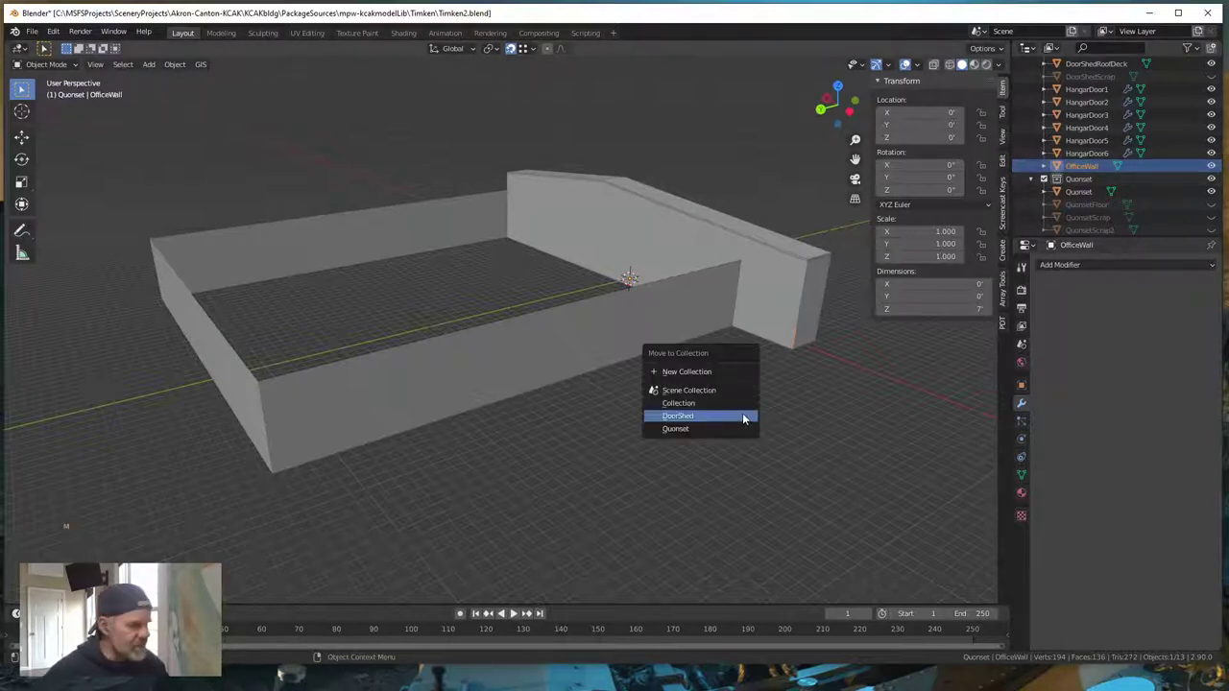
{"action": "left_click", "coordinate": [685, 430]}
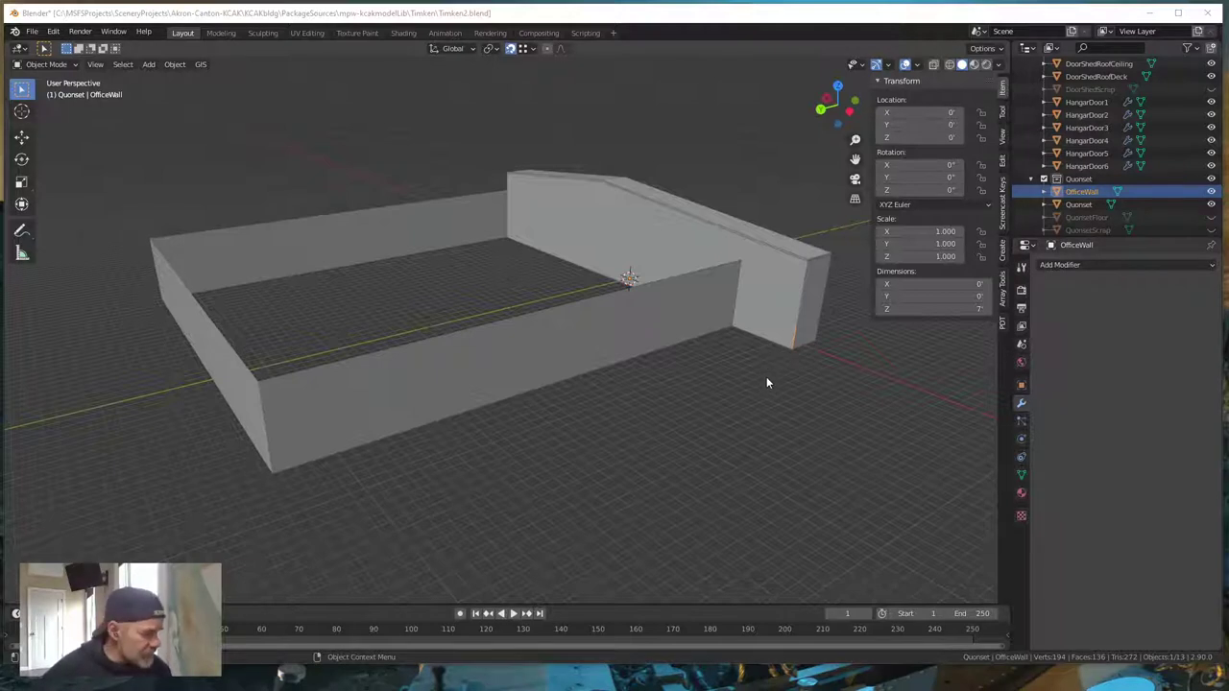
- Reselect OfficeWall and enter Edit Mode on its mesh
{"action": "left_click", "coordinate": [690, 409]}
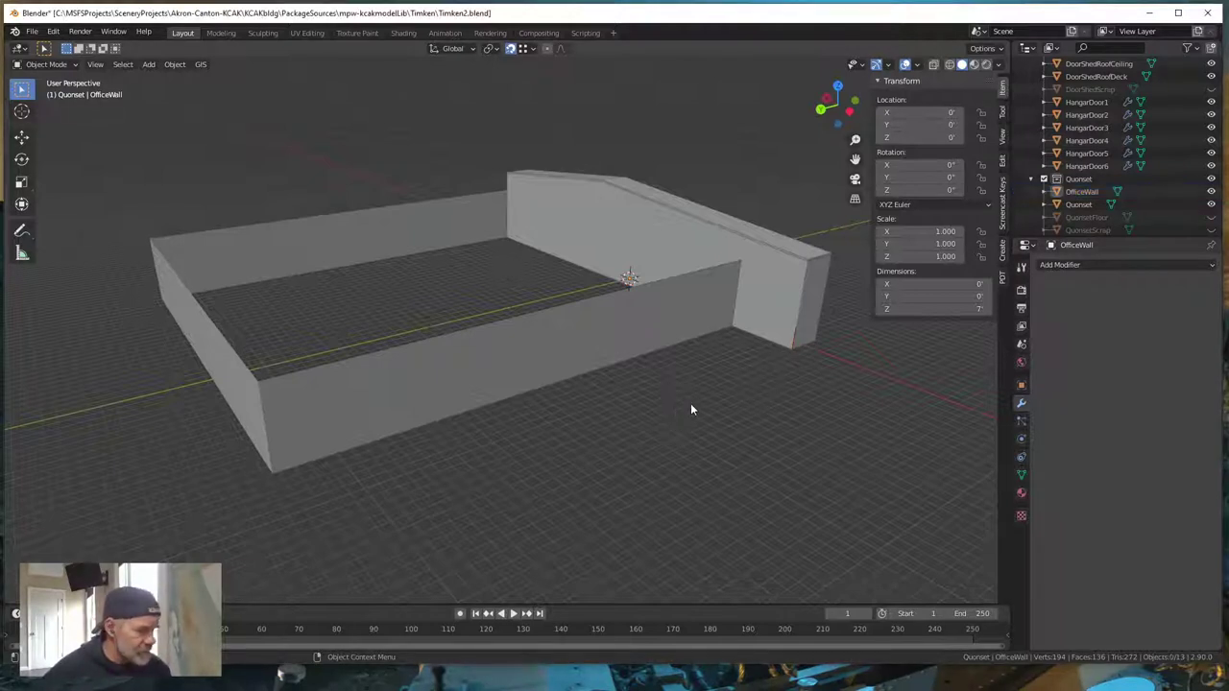
{"action": "left_click", "coordinate": [790, 345]}
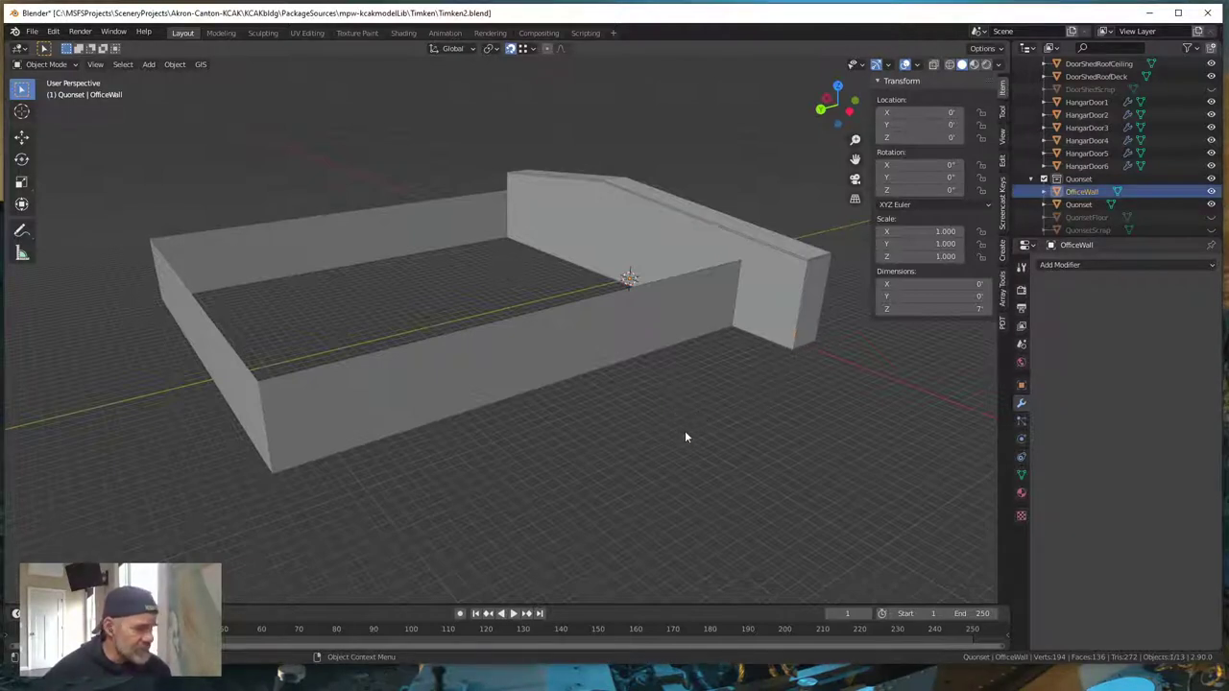
{"action": "key", "text": "Tab"}
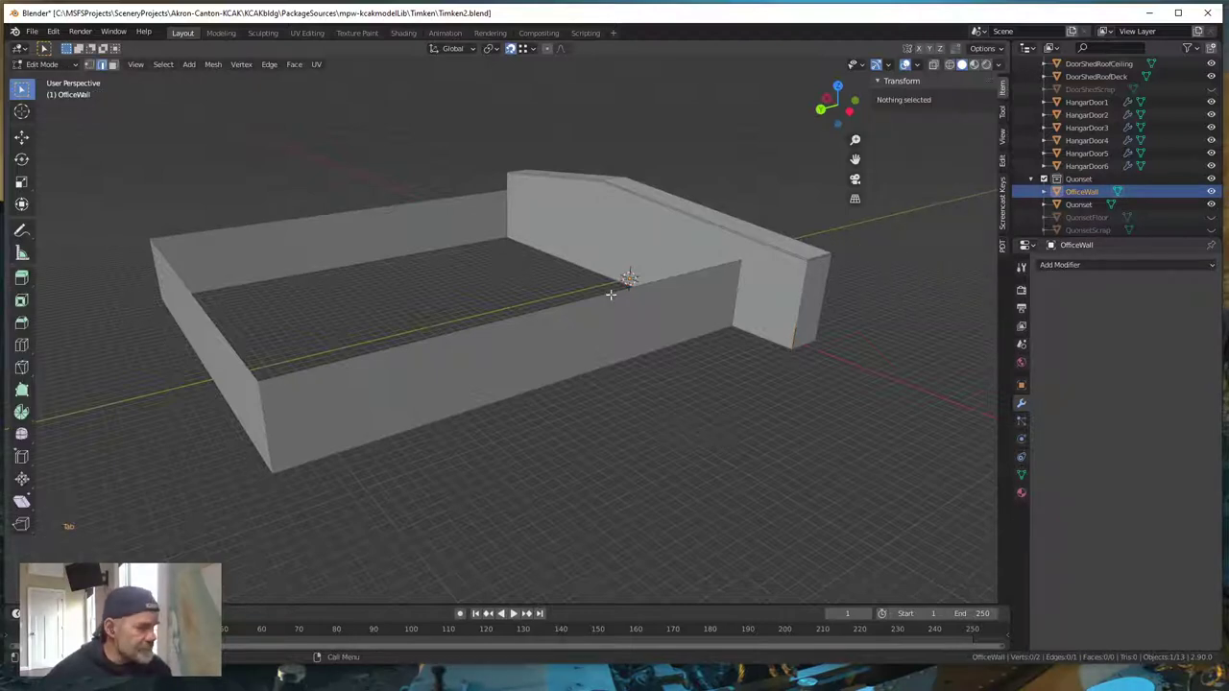
- Select OfficeWall's vertical edge and set snapping to Edge
{"action": "left_click", "coordinate": [782, 344]}
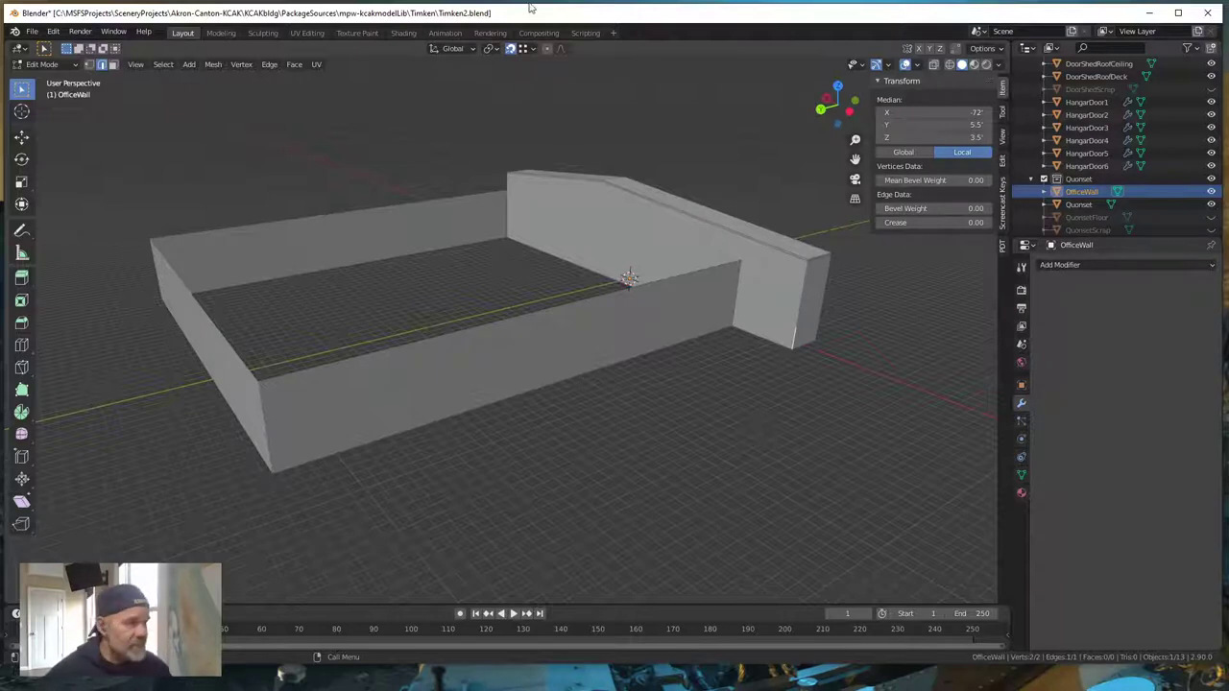
{"action": "left_click", "coordinate": [534, 50]}
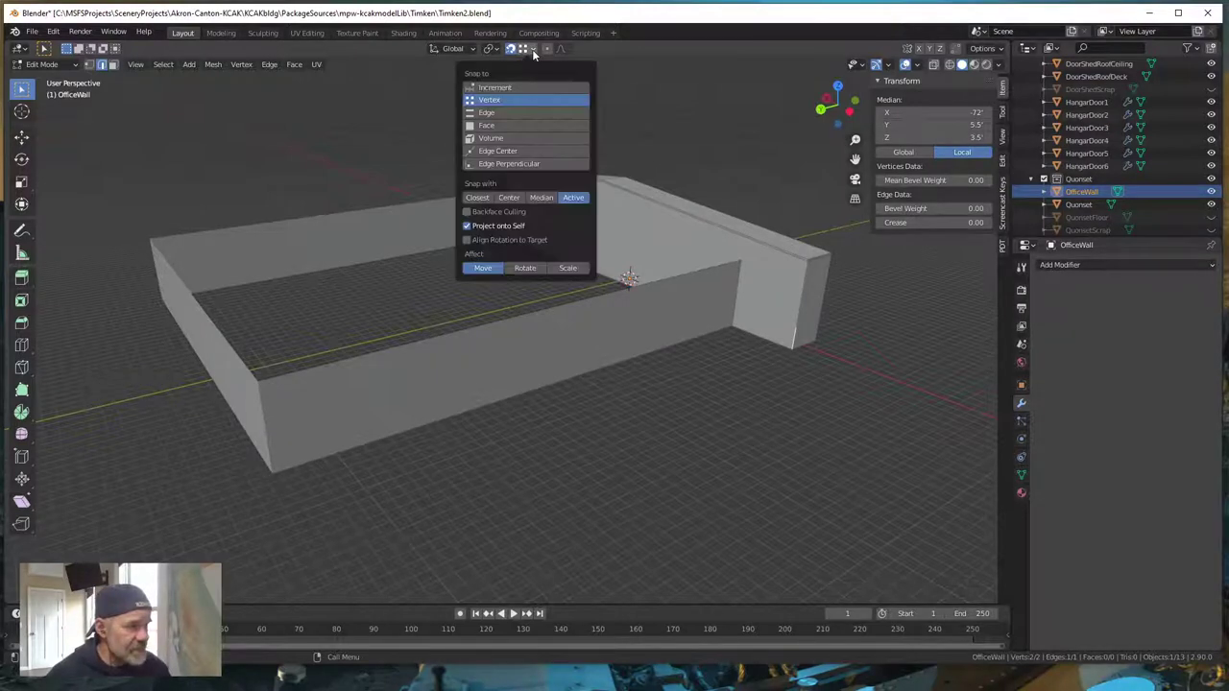
{"action": "left_click", "coordinate": [487, 114]}
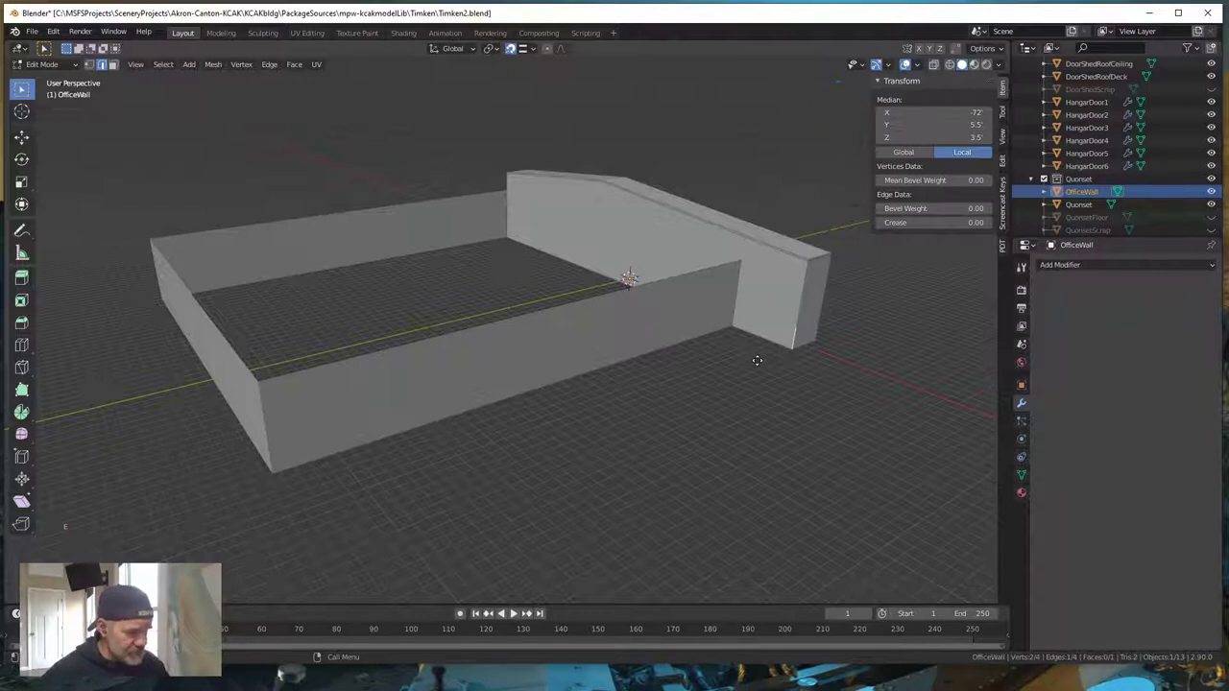
- Extrude the edge 140 feet along the Y axis into a wall strip
{"action": "key", "text": "e"}
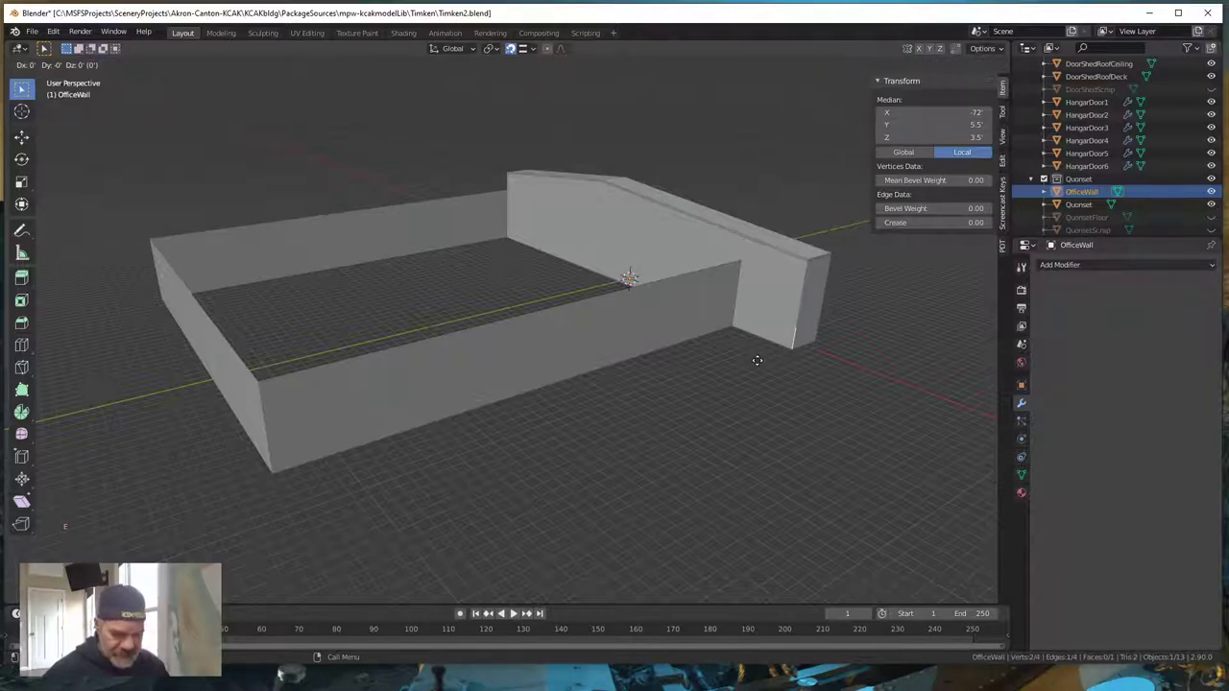
{"action": "key", "text": "y"}
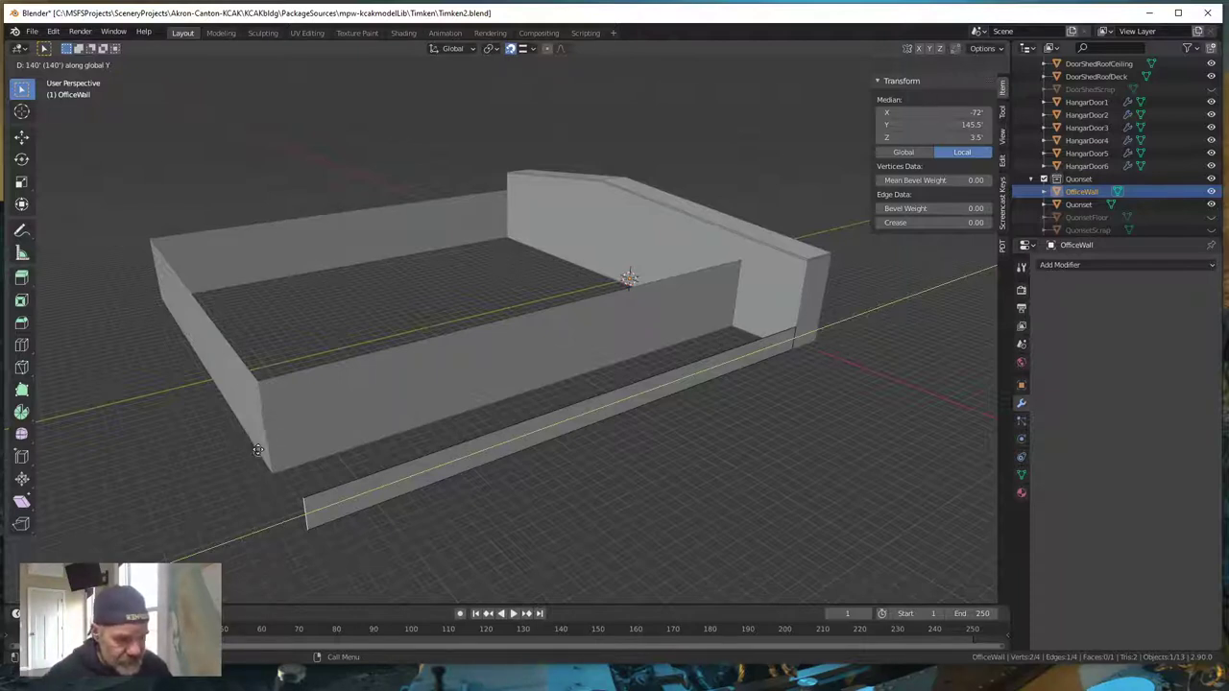
{"action": "left_click", "coordinate": [248, 436]}
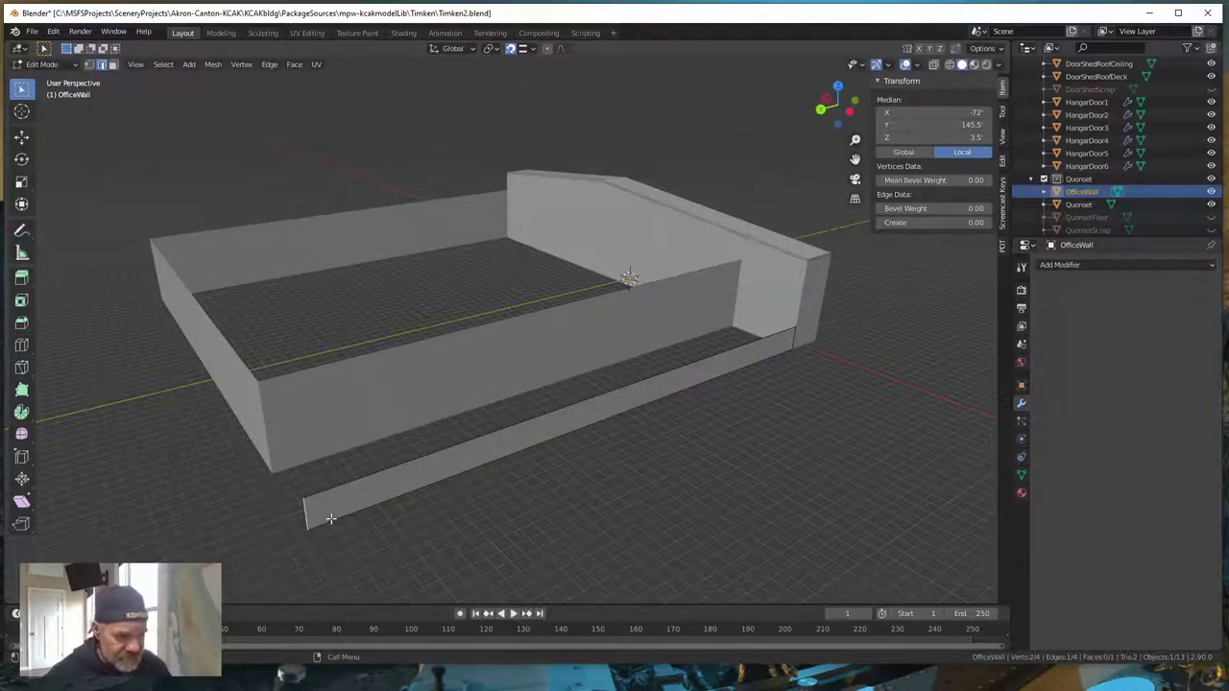
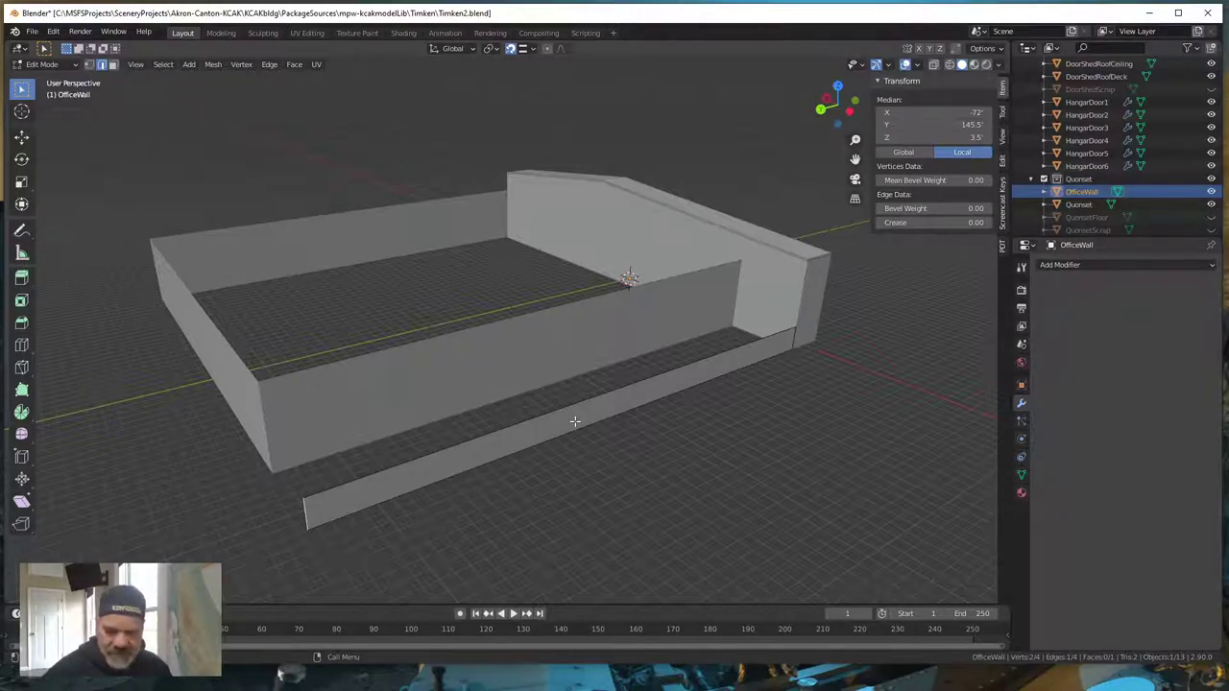
- Add a centred vertical edge loop across the OfficeWall strip's middle and leave Edit Mode
{"action": "key", "text": "ctrl"}
{"action": "key", "text": "ctrl+r"}
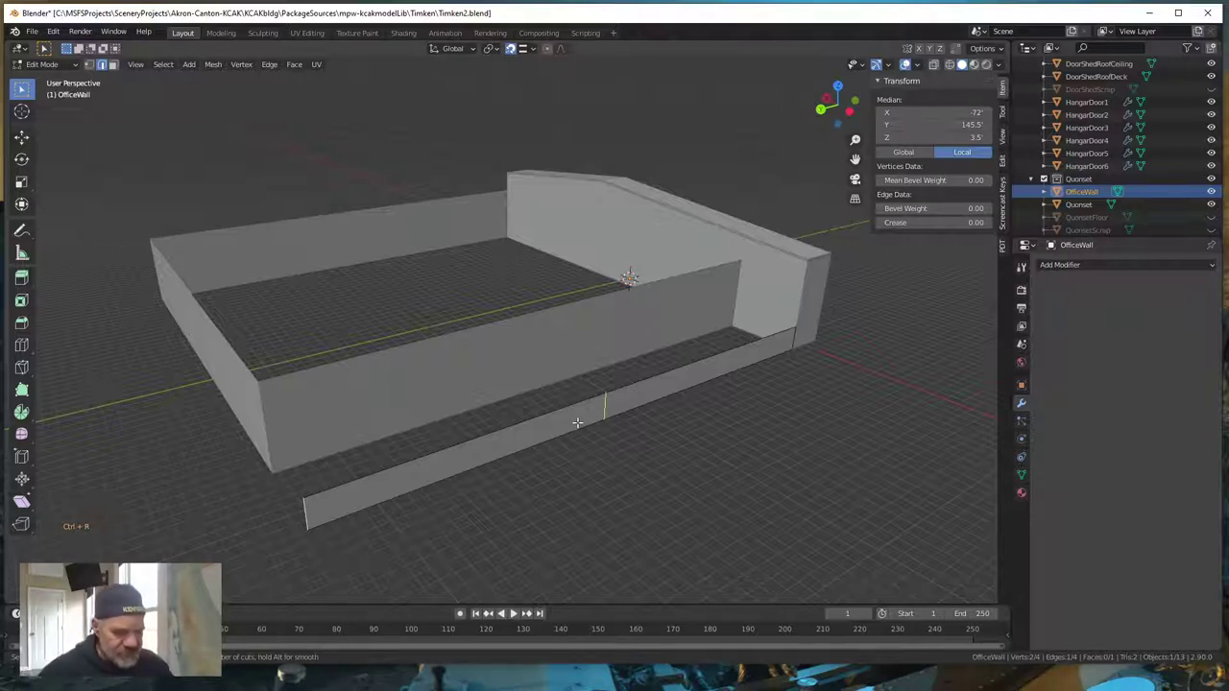
{"action": "left_click", "coordinate": [577, 422]}
{"action": "right_click", "coordinate": [576, 423]}
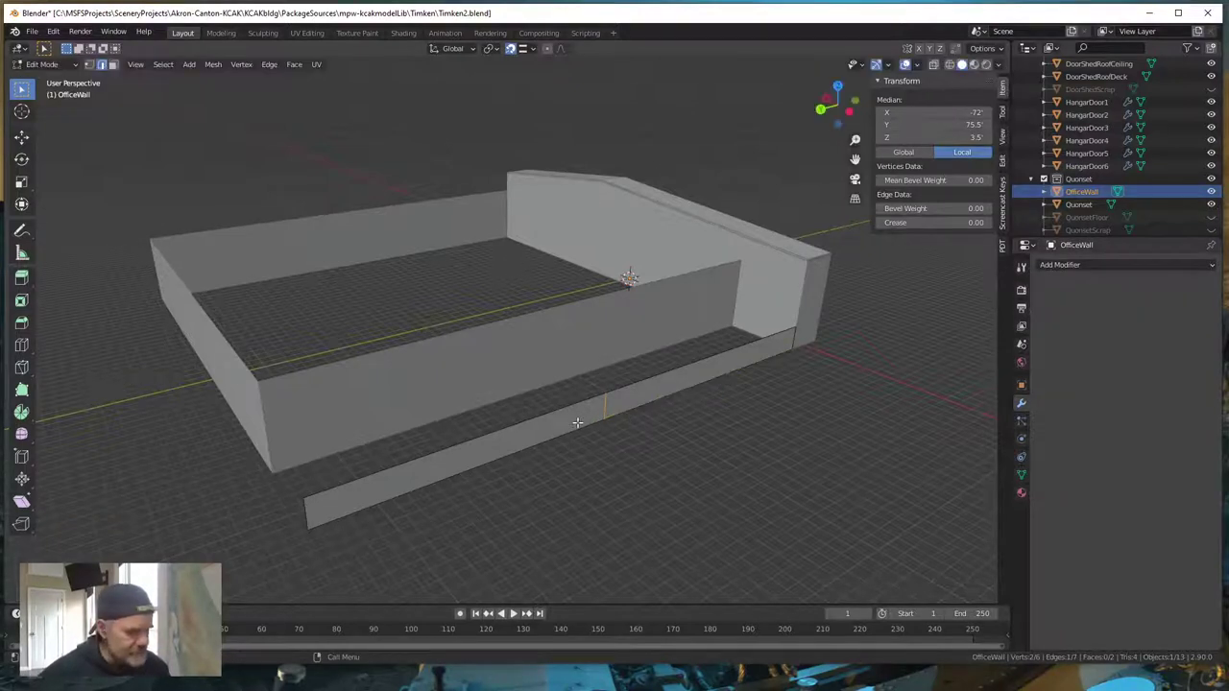
{"action": "middle_click_drag", "start_coordinate": [774, 481], "coordinate": [720, 474]}
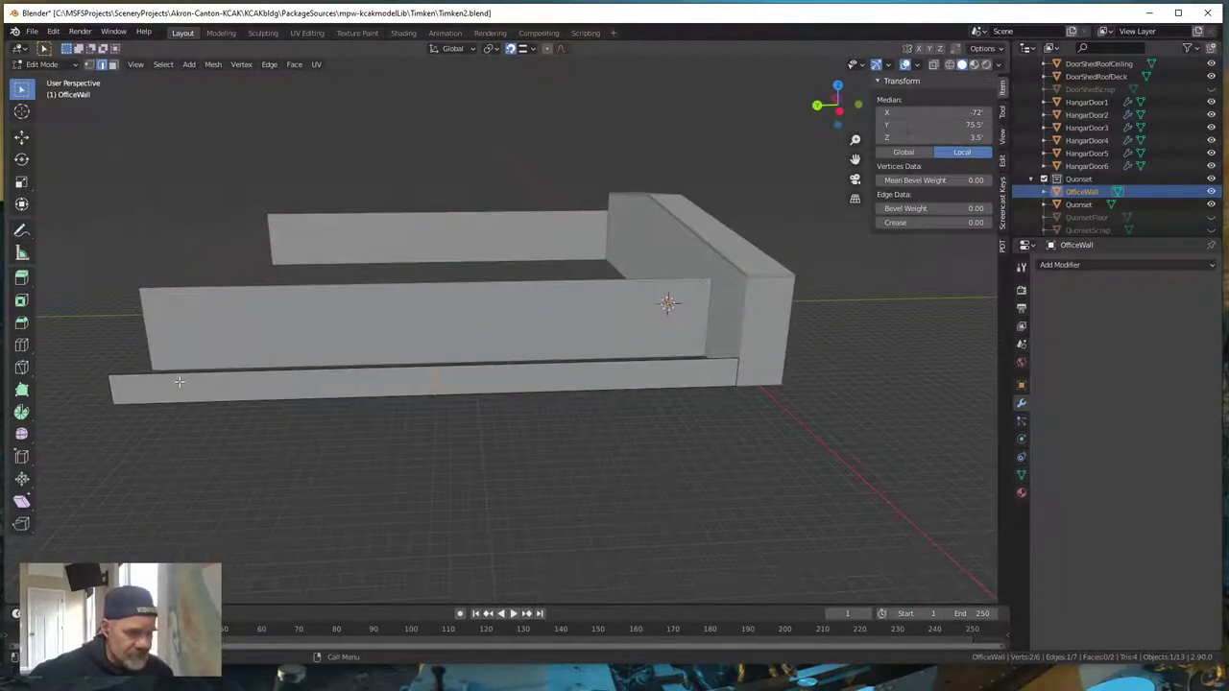
{"action": "middle_click_drag", "start_coordinate": [241, 470], "coordinate": [306, 482]}
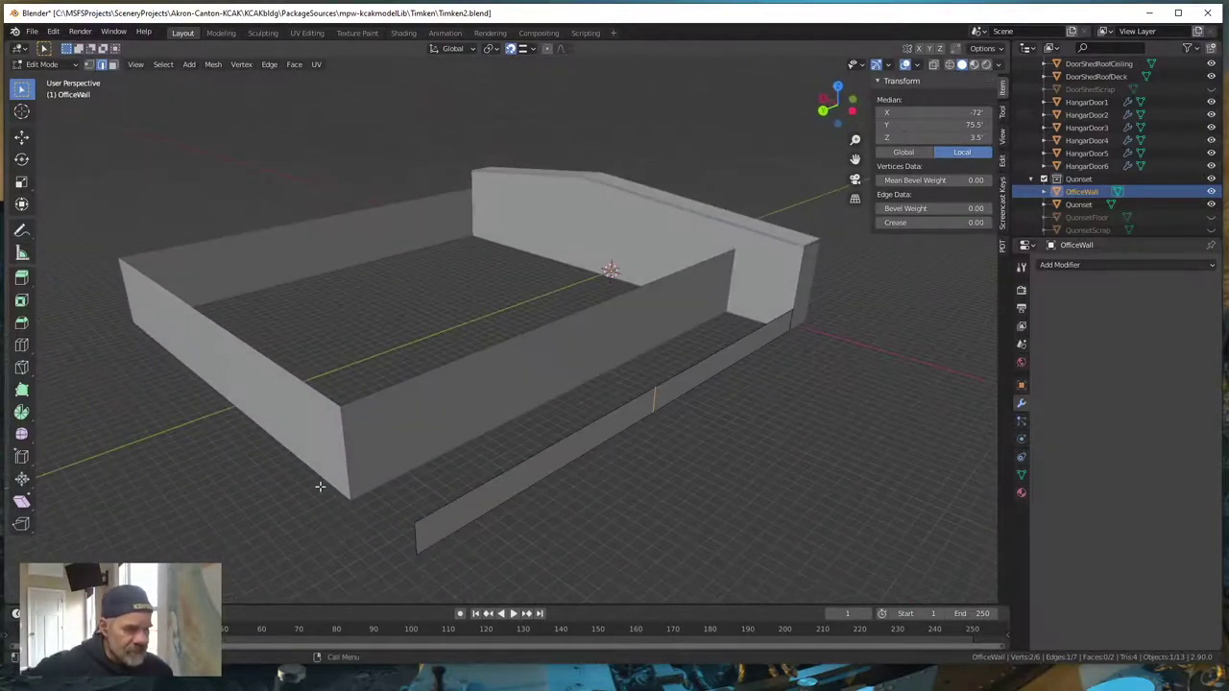
{"action": "key", "text": "Tab"}
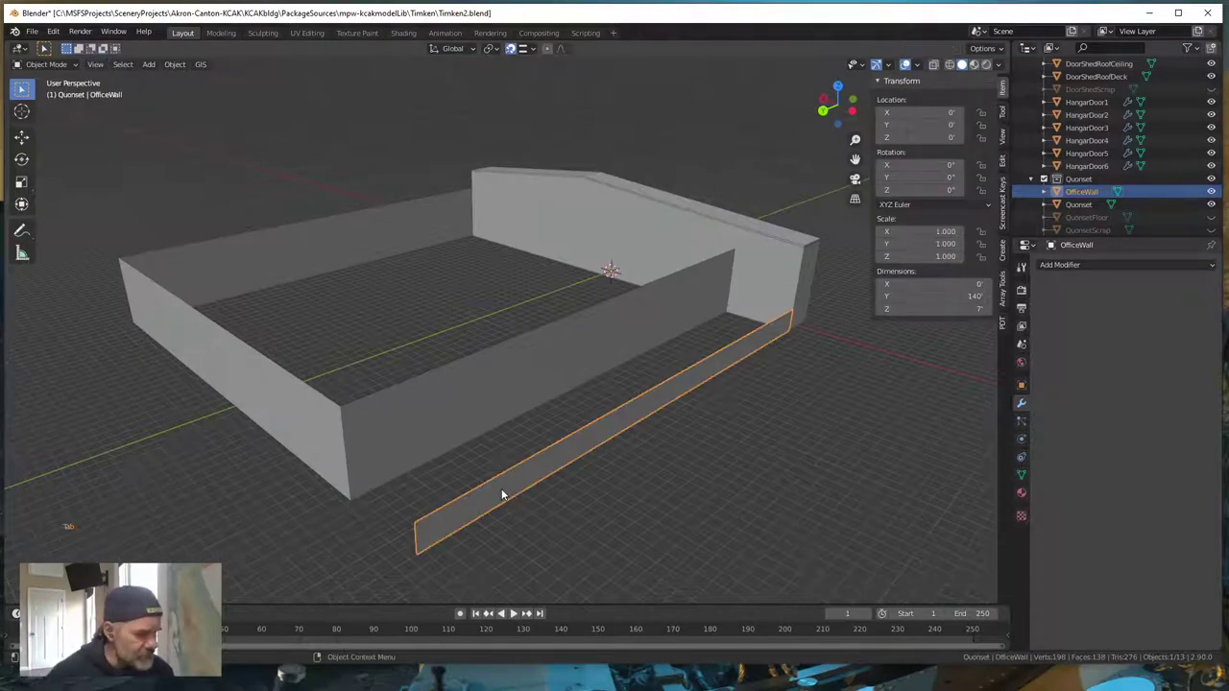
- Edit the Quonset walls mesh and add a centred edge loop midway along the front wall
{"action": "left_click", "coordinate": [487, 397]}
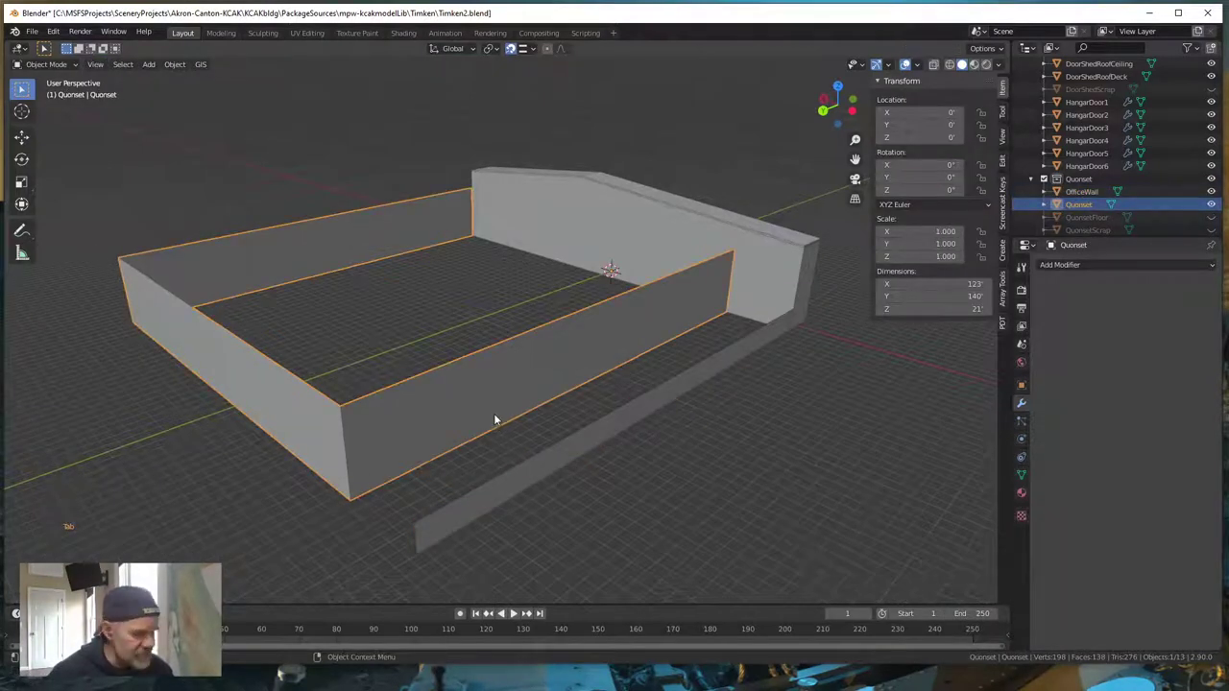
{"action": "key", "text": "Tab"}
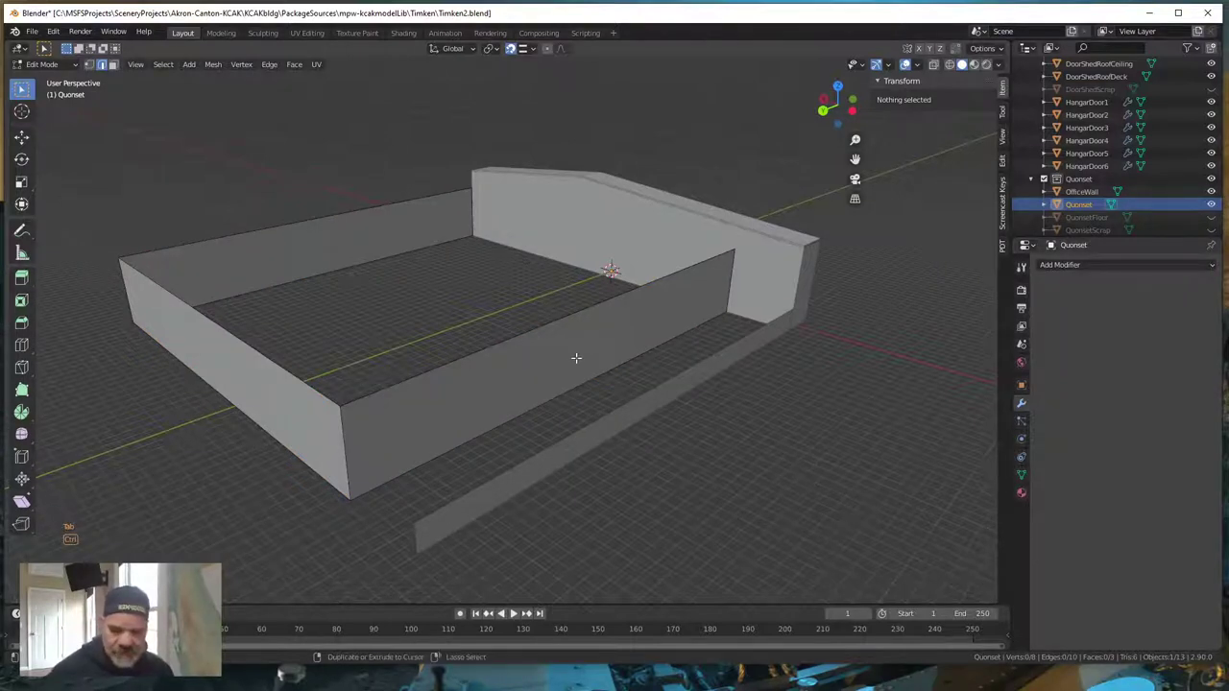
{"action": "key", "text": "ctrl+r"}
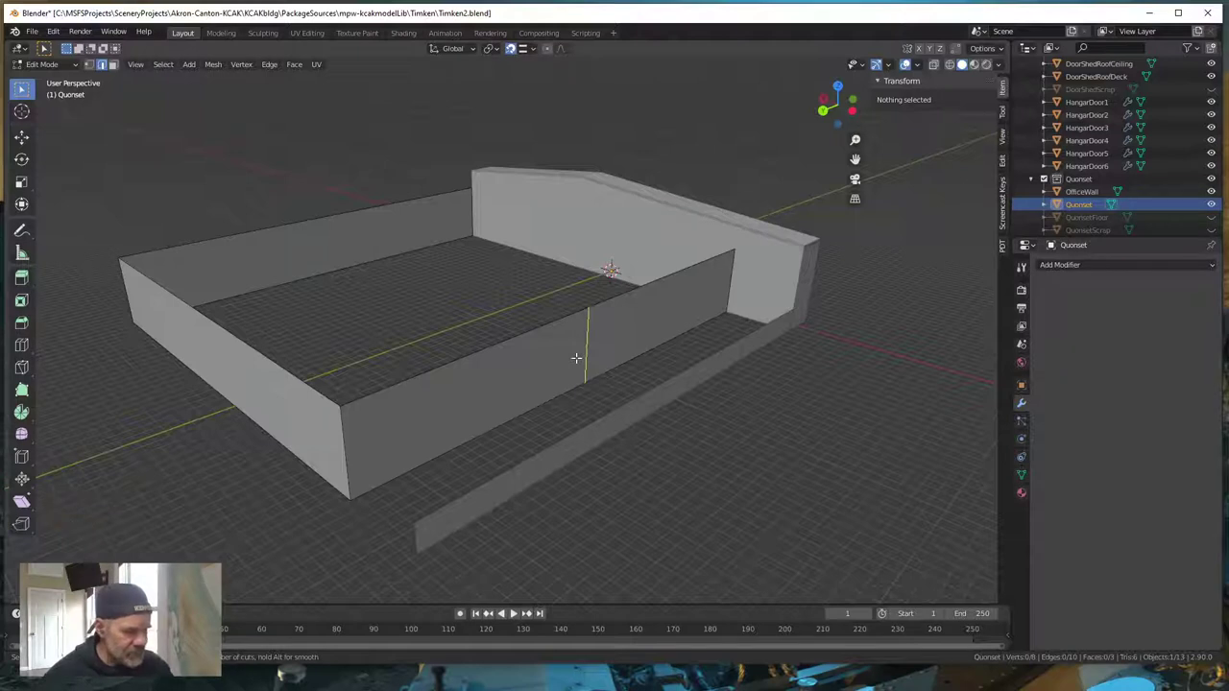
{"action": "left_click", "coordinate": [576, 359]}
{"action": "right_click", "coordinate": [576, 358]}
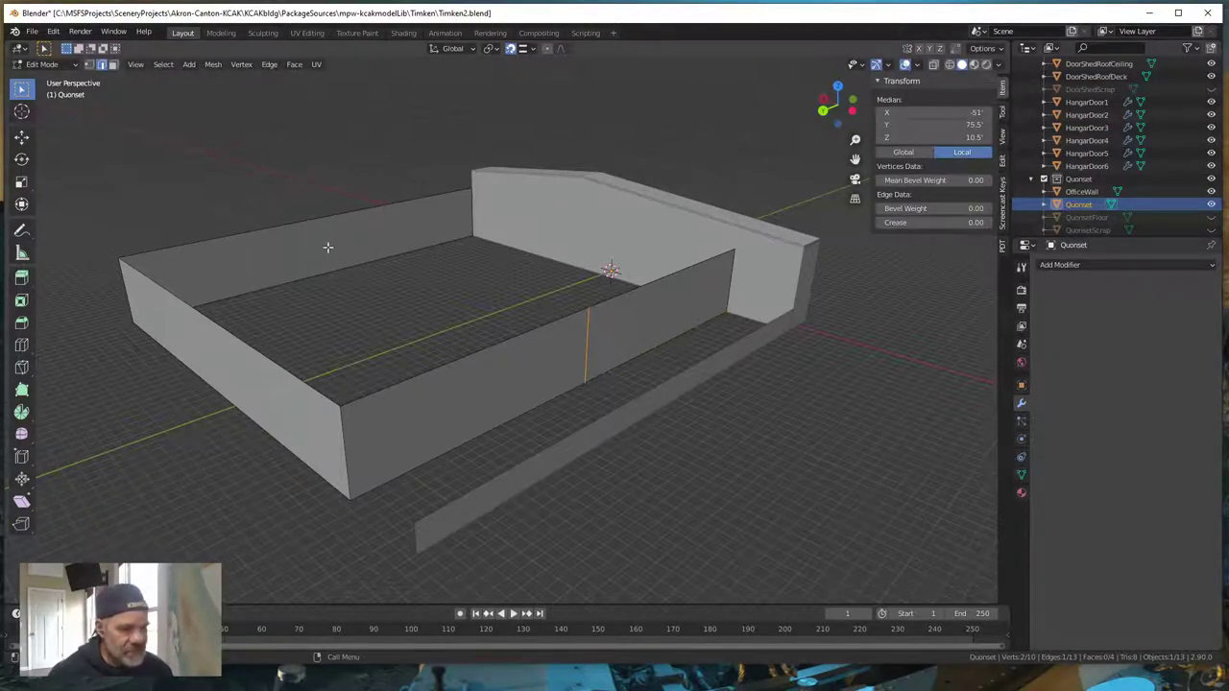
- Add a second vertical edge loop near the left end of the back wall
{"action": "key", "text": "ctrl"}
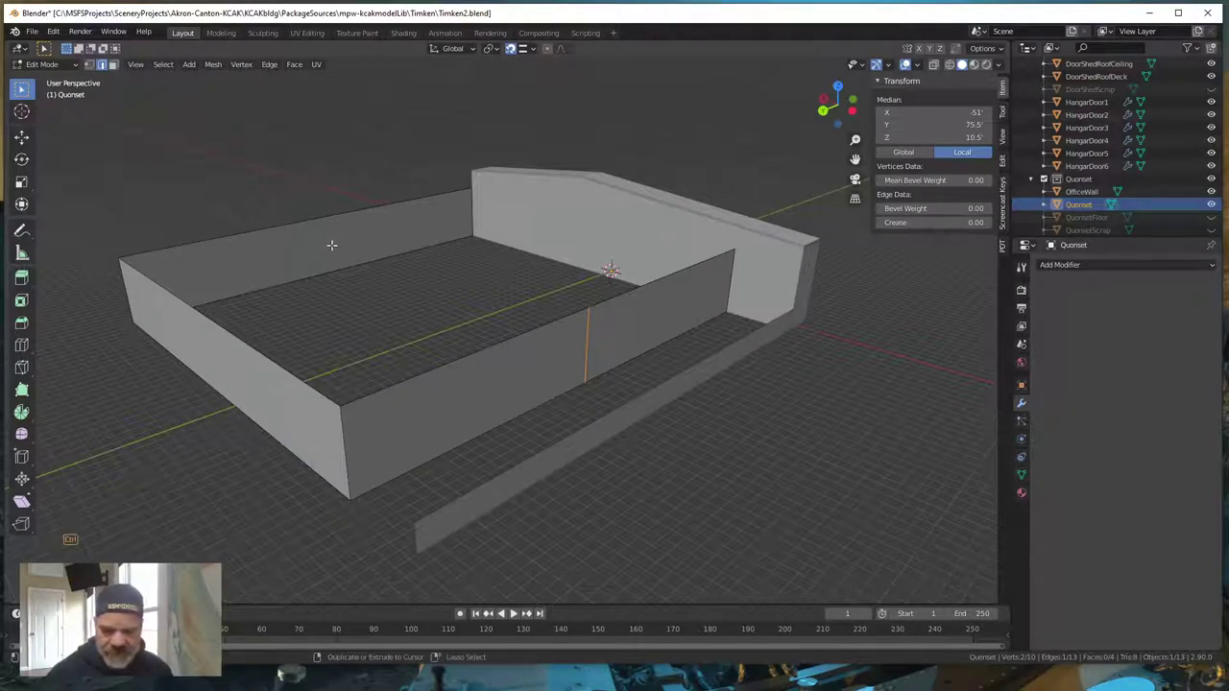
{"action": "key", "text": "ctrl+r"}
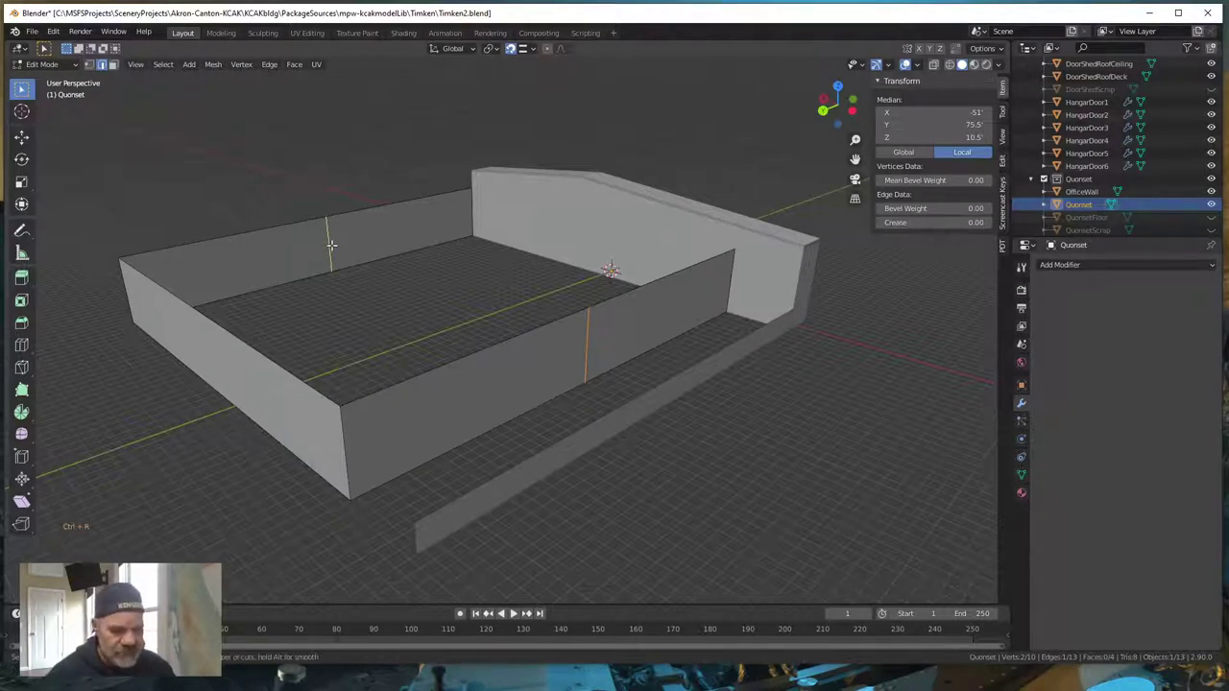
{"action": "left_click", "coordinate": [331, 245]}
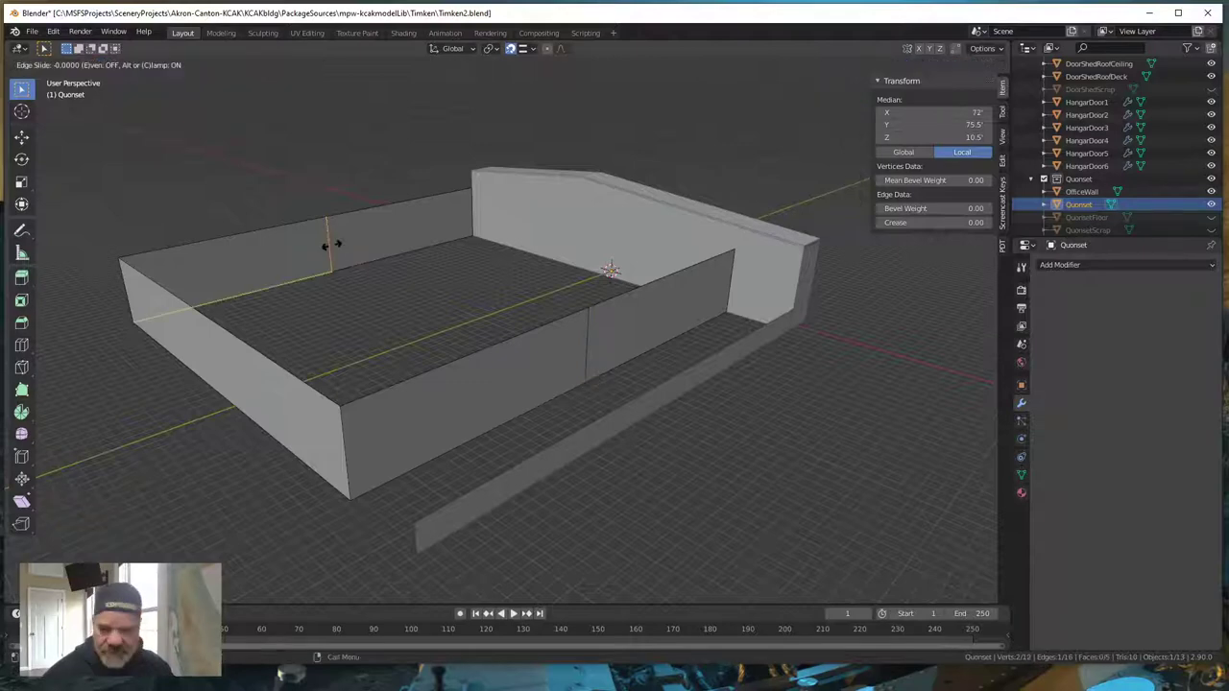
{"action": "right_click", "coordinate": [331, 244]}
{"action": "middle_click_drag", "start_coordinate": [739, 448], "coordinate": [682, 462]}
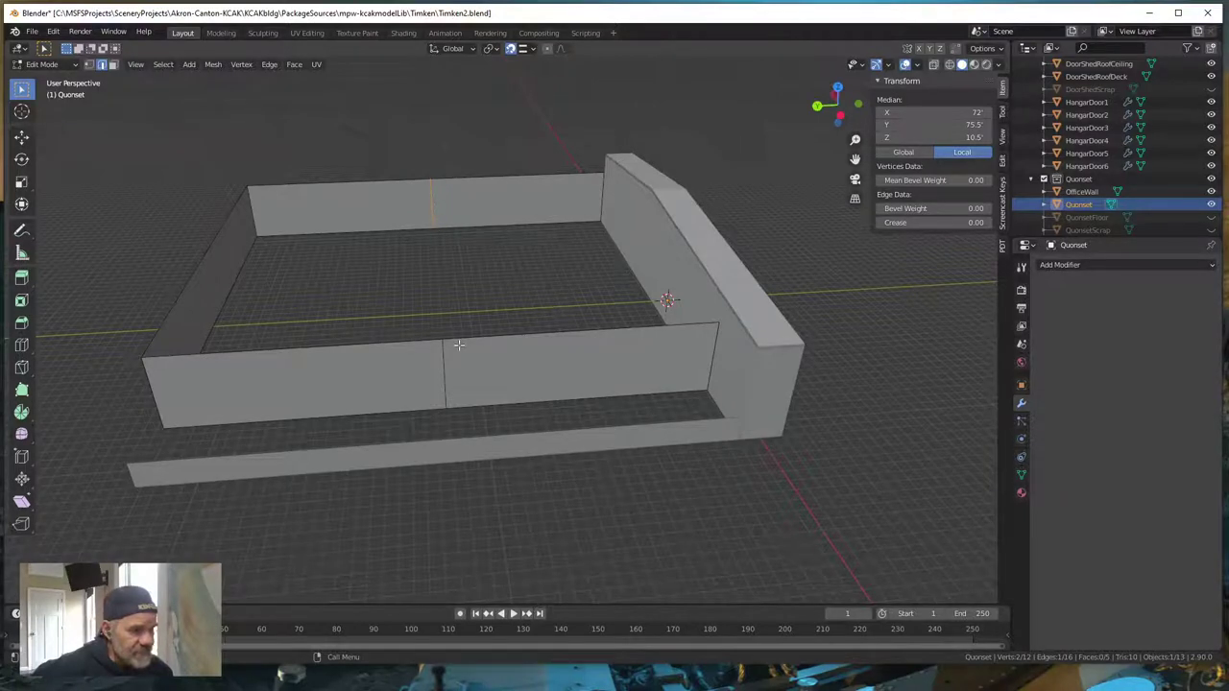
{"action": "middle_click_drag", "start_coordinate": [459, 345], "coordinate": [369, 392]}
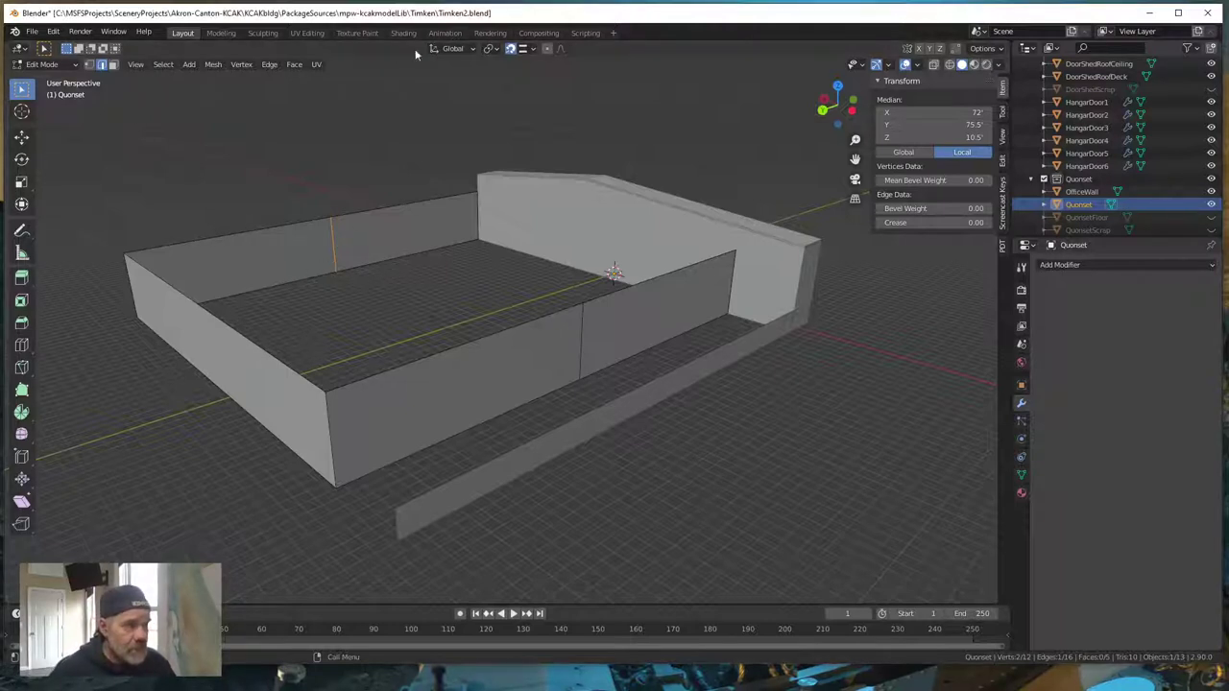
{"action": "key", "text": "Tab"}
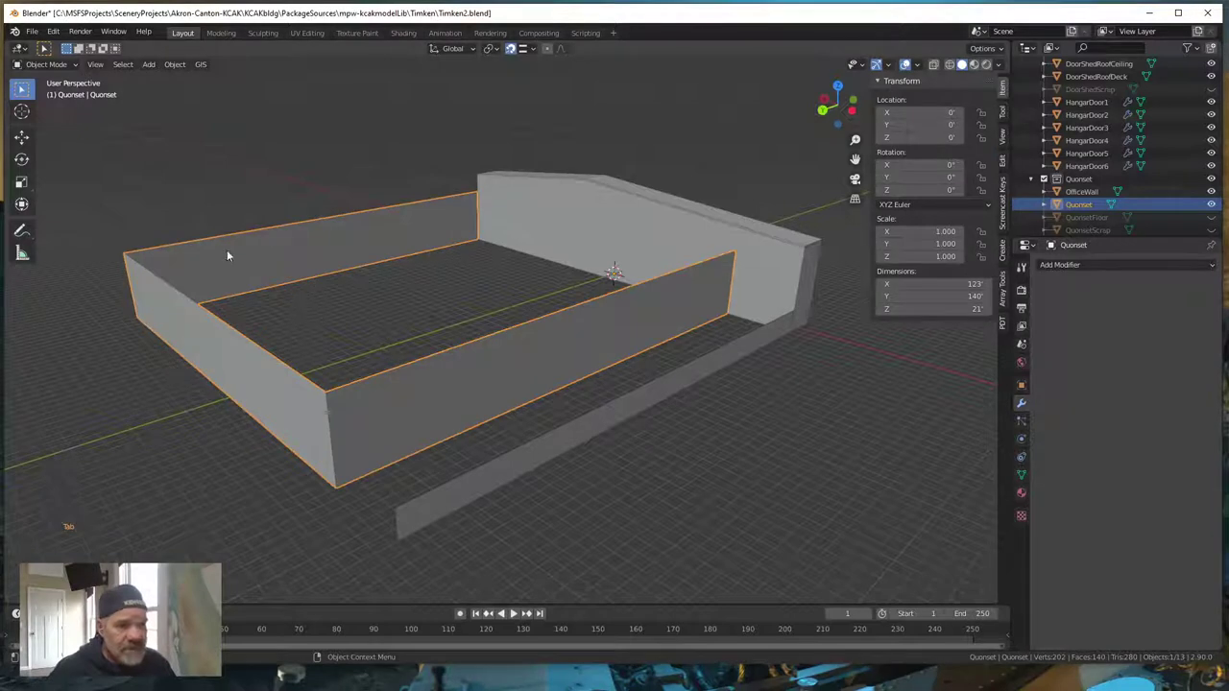
{"action": "left_click", "coordinate": [177, 66]}
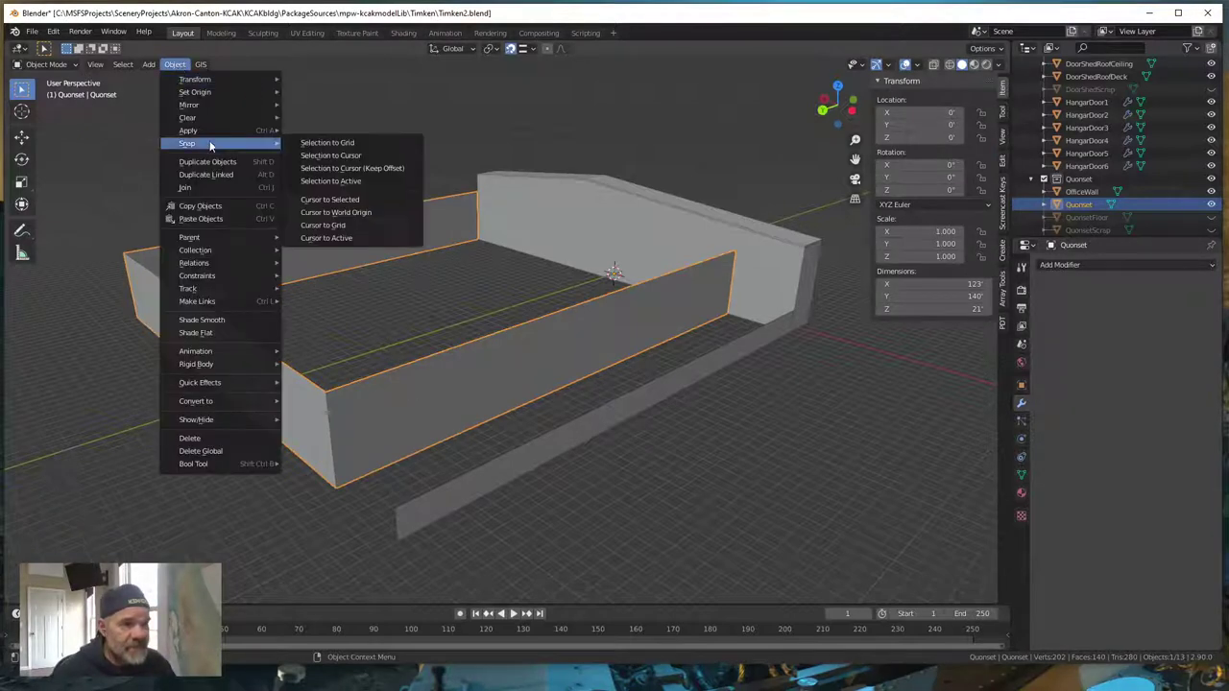
{"action": "mouse_move", "coordinate": [207, 133]}
{"action": "left_click", "coordinate": [341, 169]}
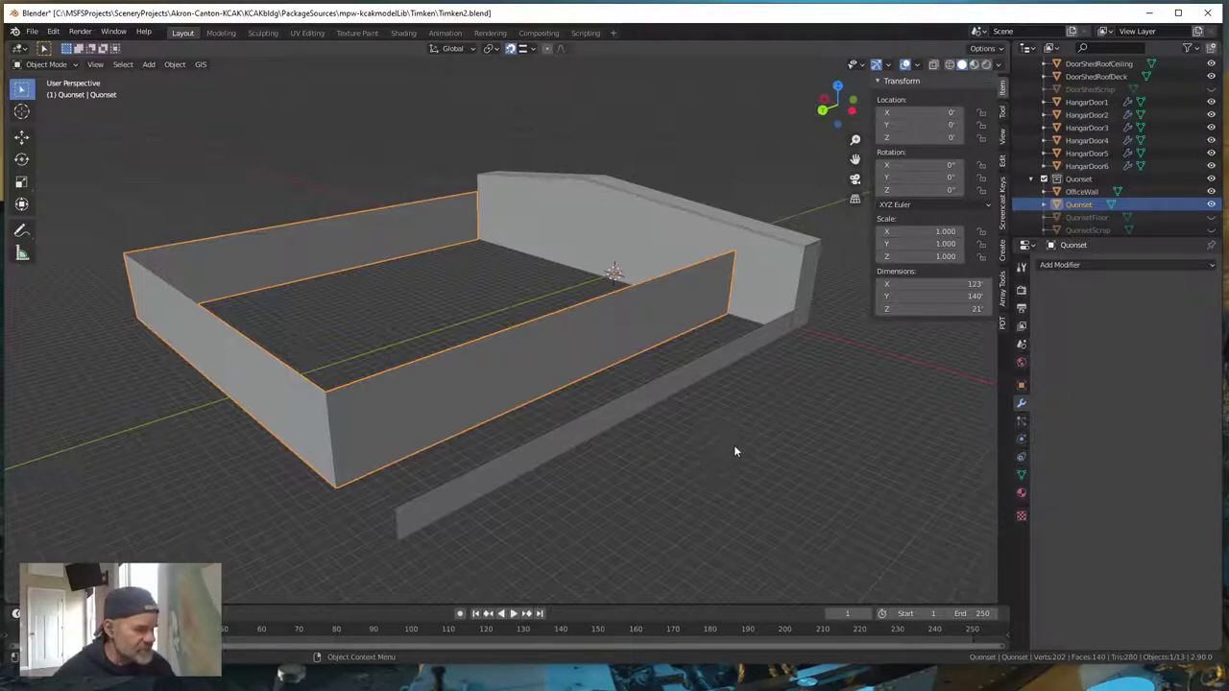
{"action": "left_click", "coordinate": [656, 398]}
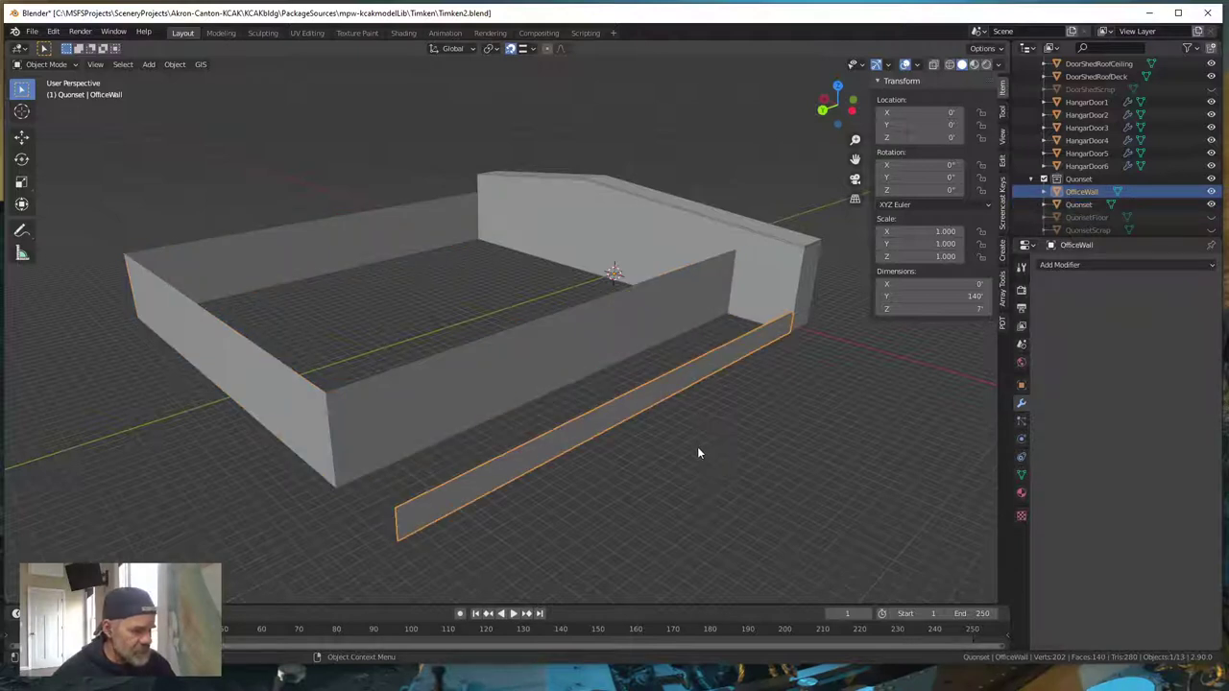
- Enter Edit Mode on OfficeWall and orbit around to the rear of the office walls
{"action": "key", "text": "Tab"}
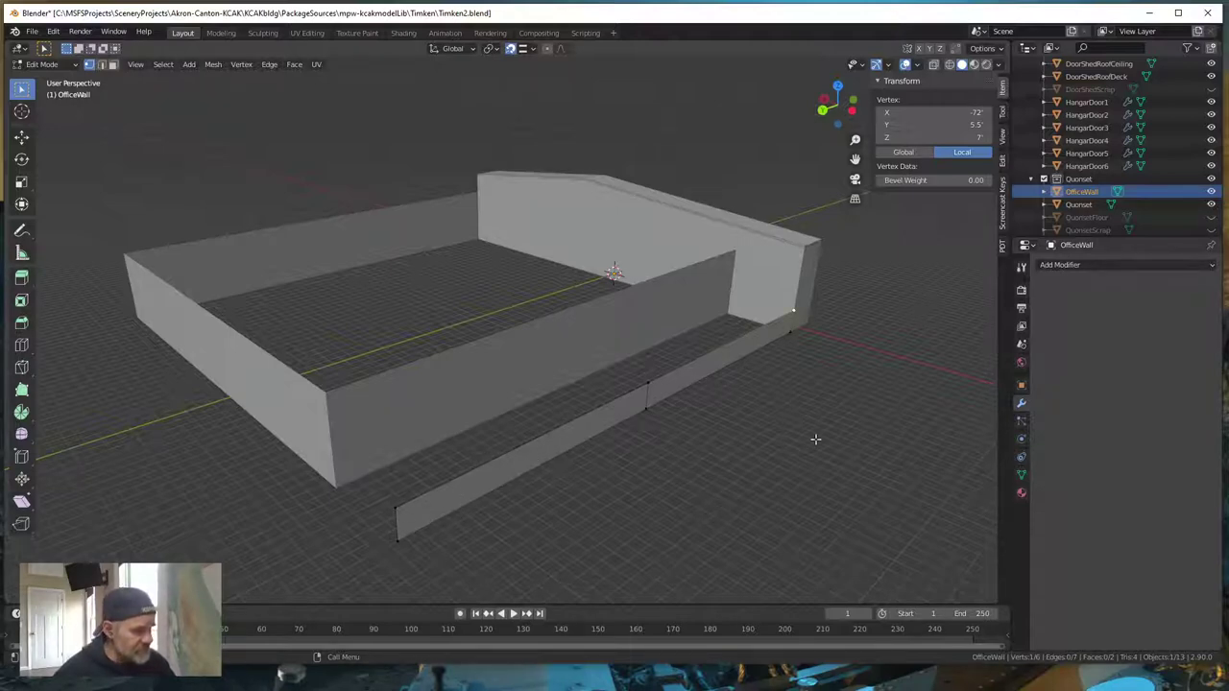
{"action": "middle_click_drag", "start_coordinate": [858, 460], "coordinate": [497, 439]}
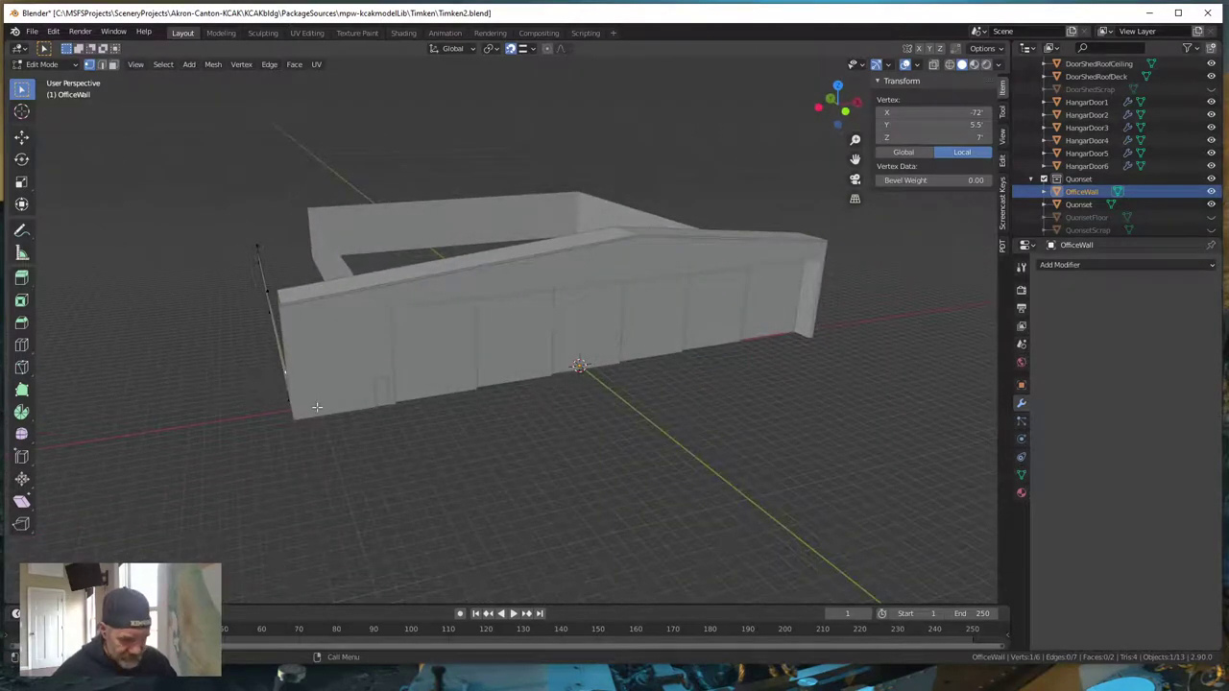
{"action": "middle_click_drag", "start_coordinate": [296, 466], "coordinate": [313, 463]}
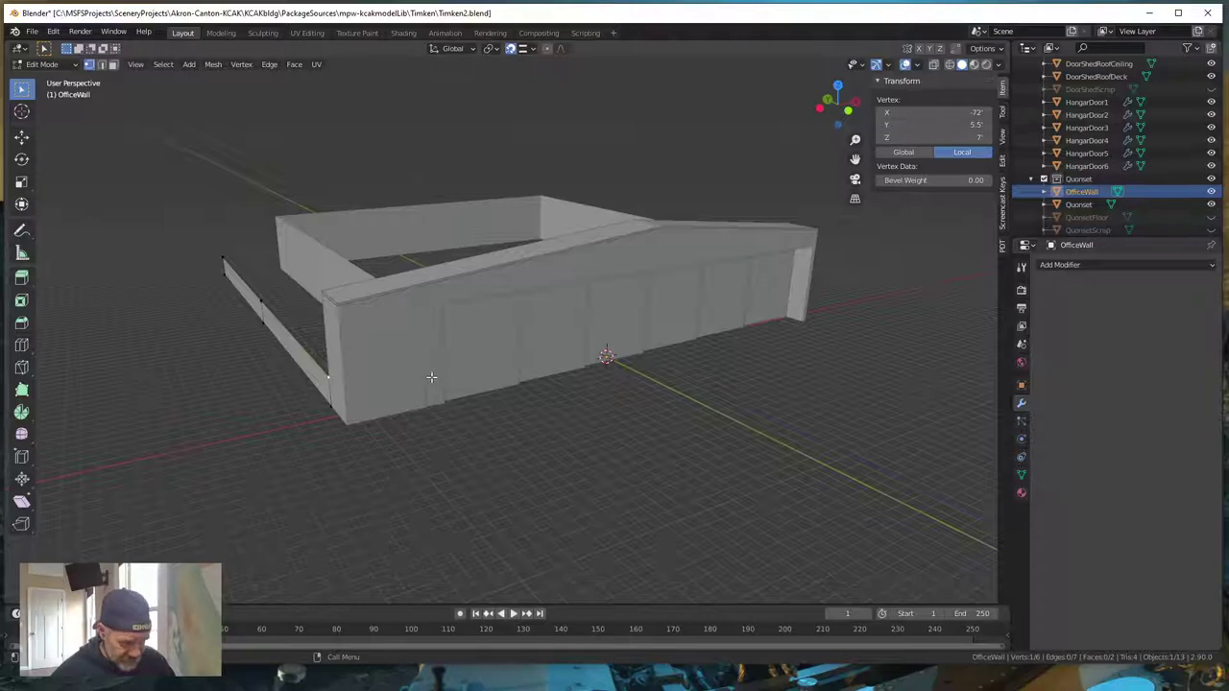
{"action": "middle_click_drag", "start_coordinate": [391, 445], "coordinate": [507, 458]}
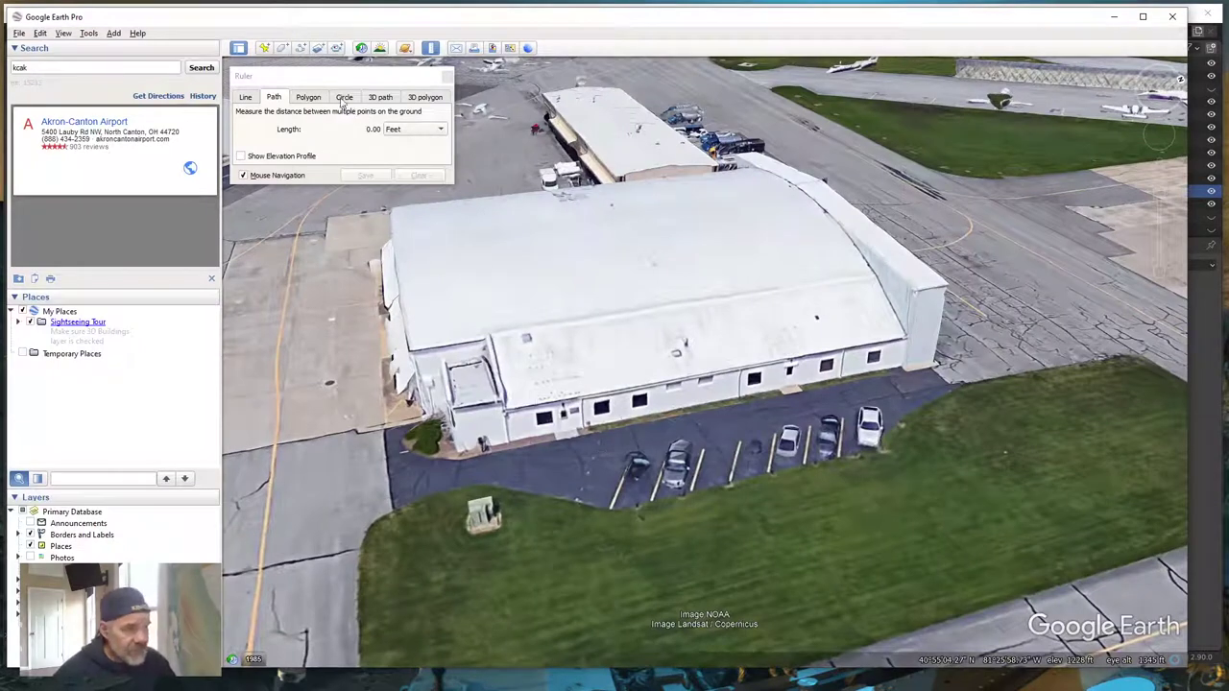
- Measure the office wall height at the hangar corner with the 3D path ruler, about 9.02 feet
{"action": "left_click", "coordinate": [381, 100]}
{"action": "left_click", "coordinate": [522, 343]}
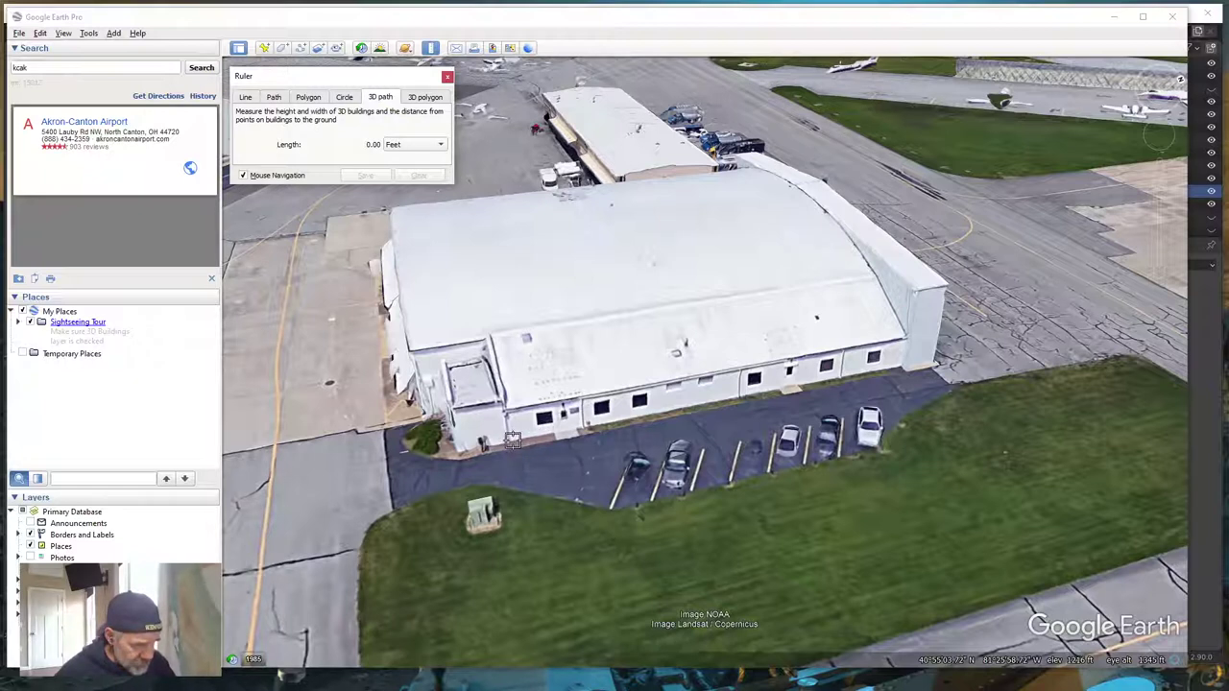
{"action": "left_click", "coordinate": [513, 440]}
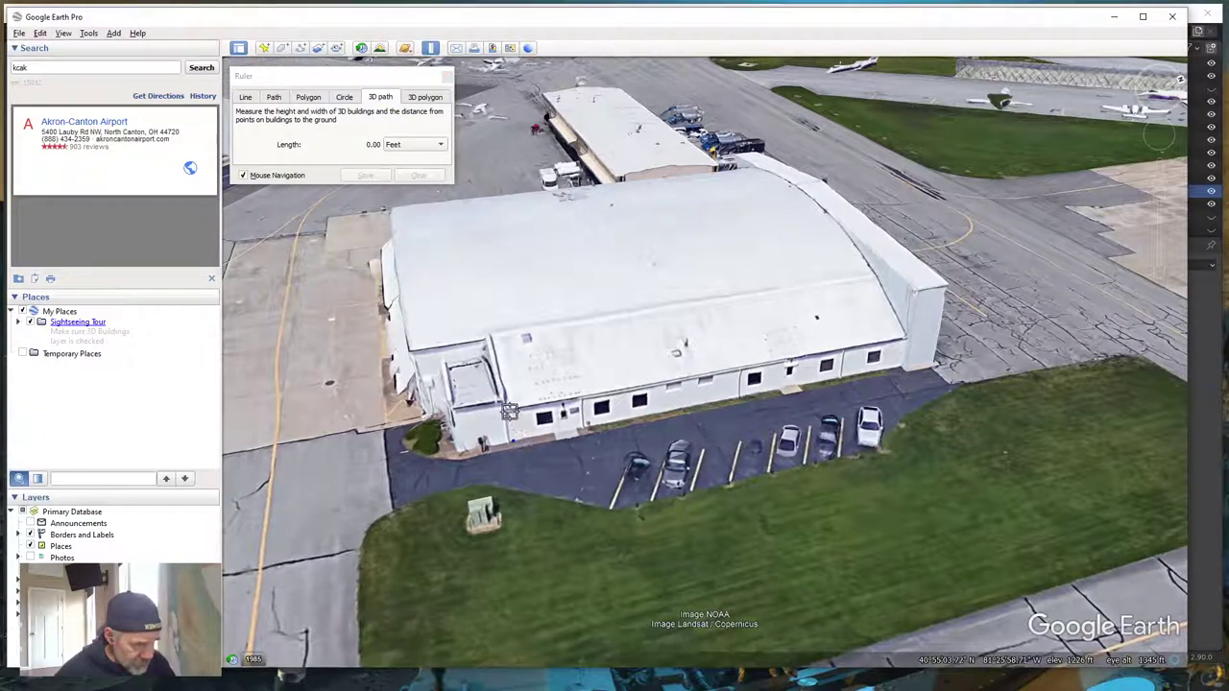
{"action": "left_click", "coordinate": [512, 409]}
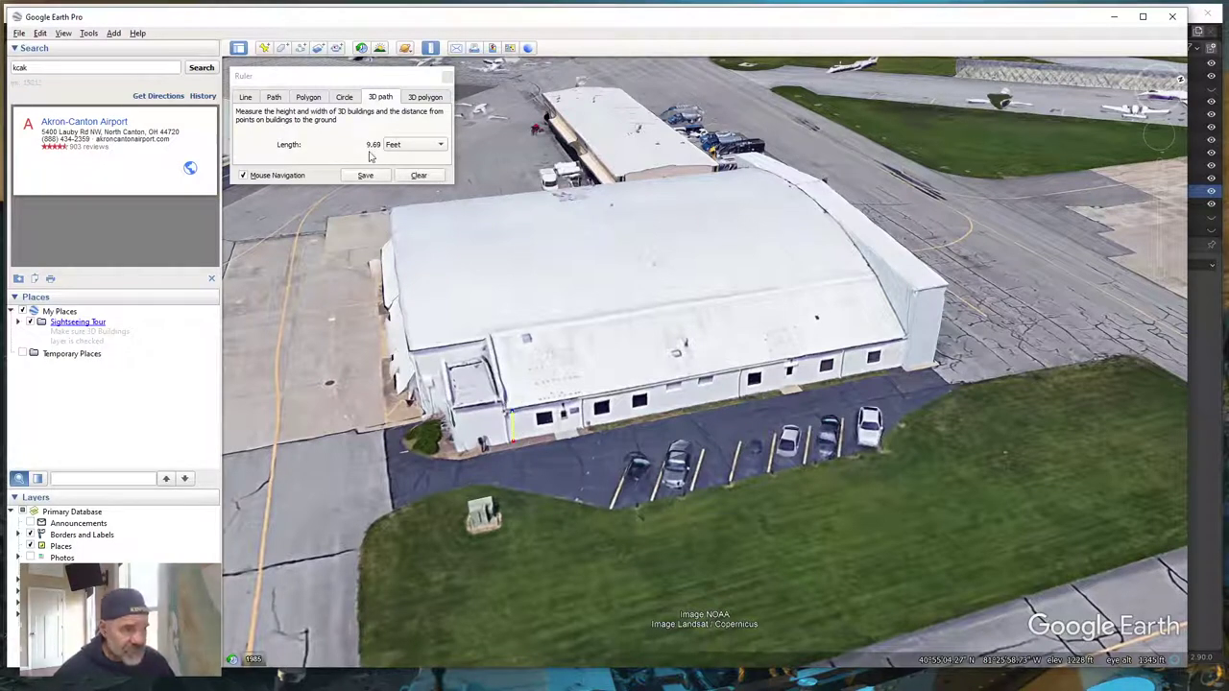
{"action": "left_click", "coordinate": [419, 176]}
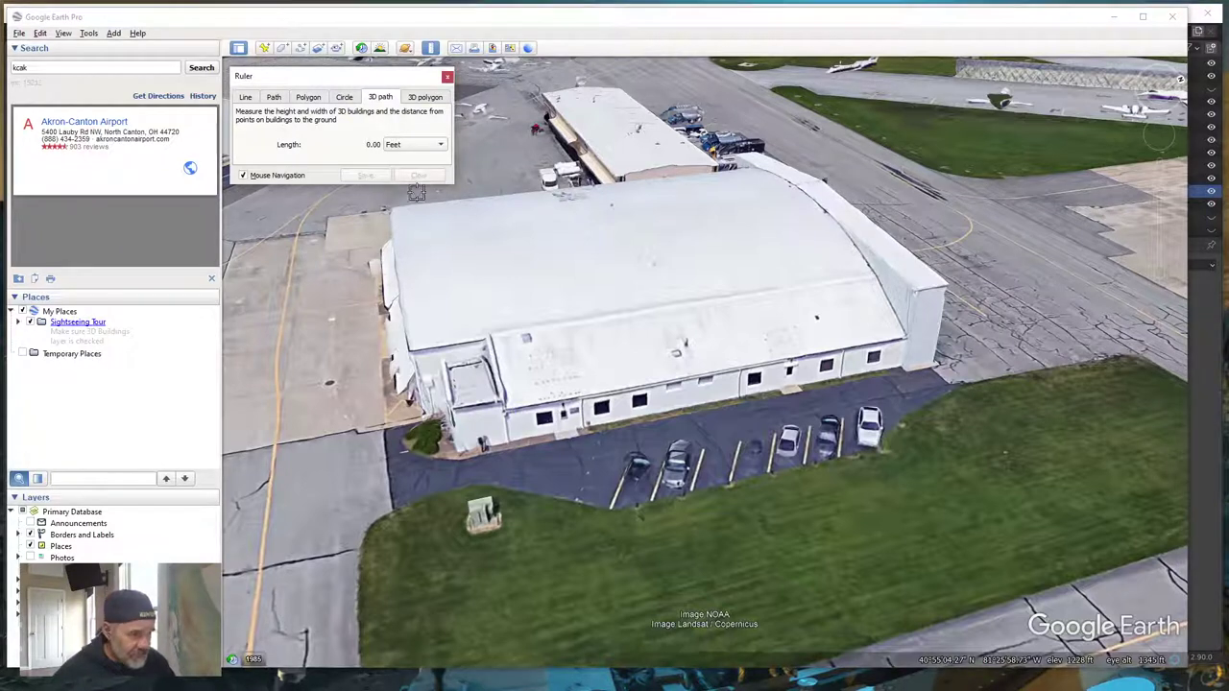
{"action": "left_click", "coordinate": [514, 437]}
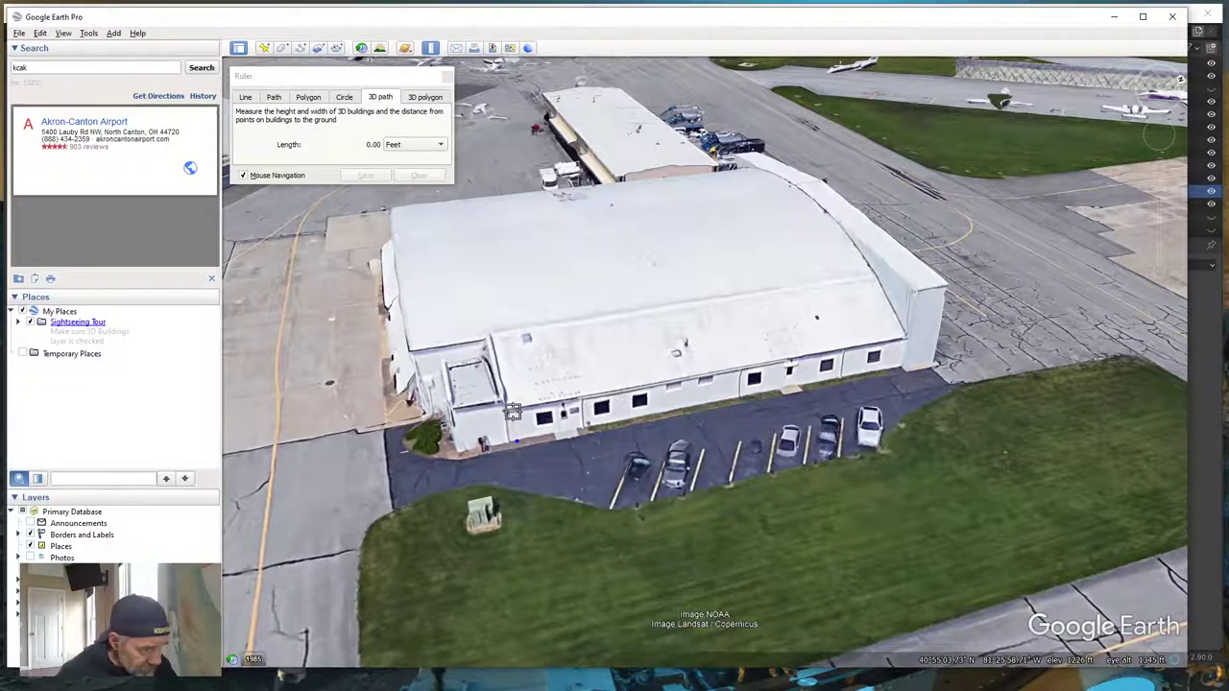
{"action": "left_click", "coordinate": [512, 415]}
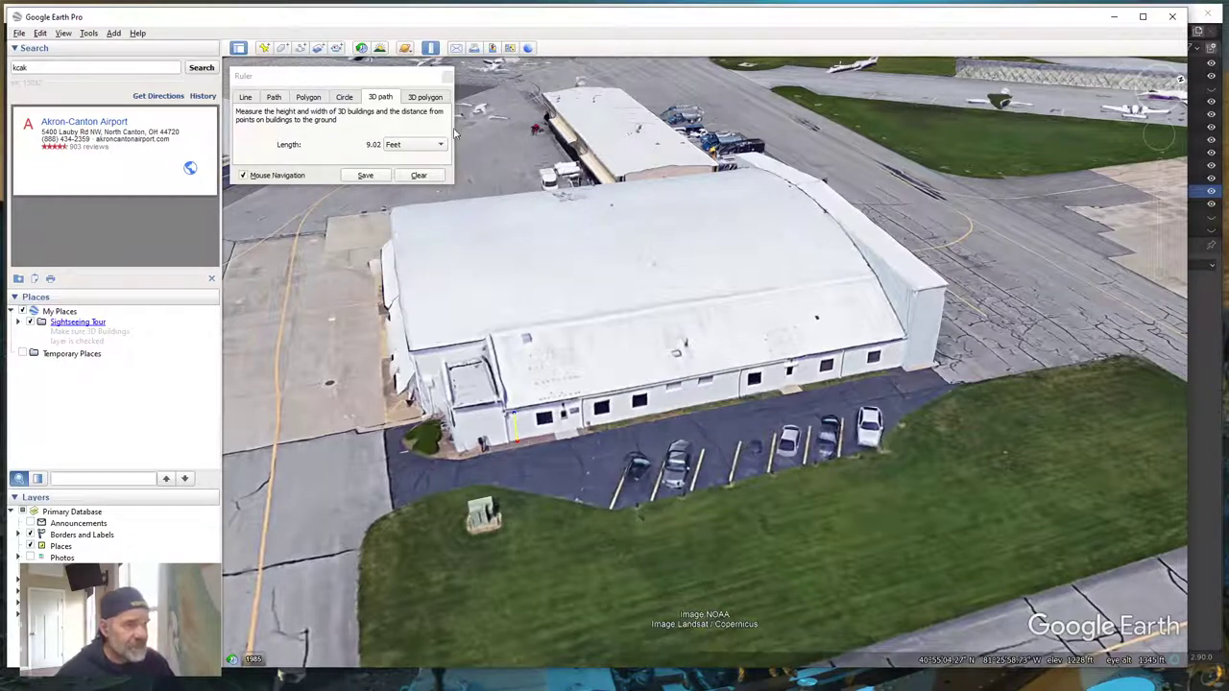
{"action": "left_click", "coordinate": [1114, 16]}
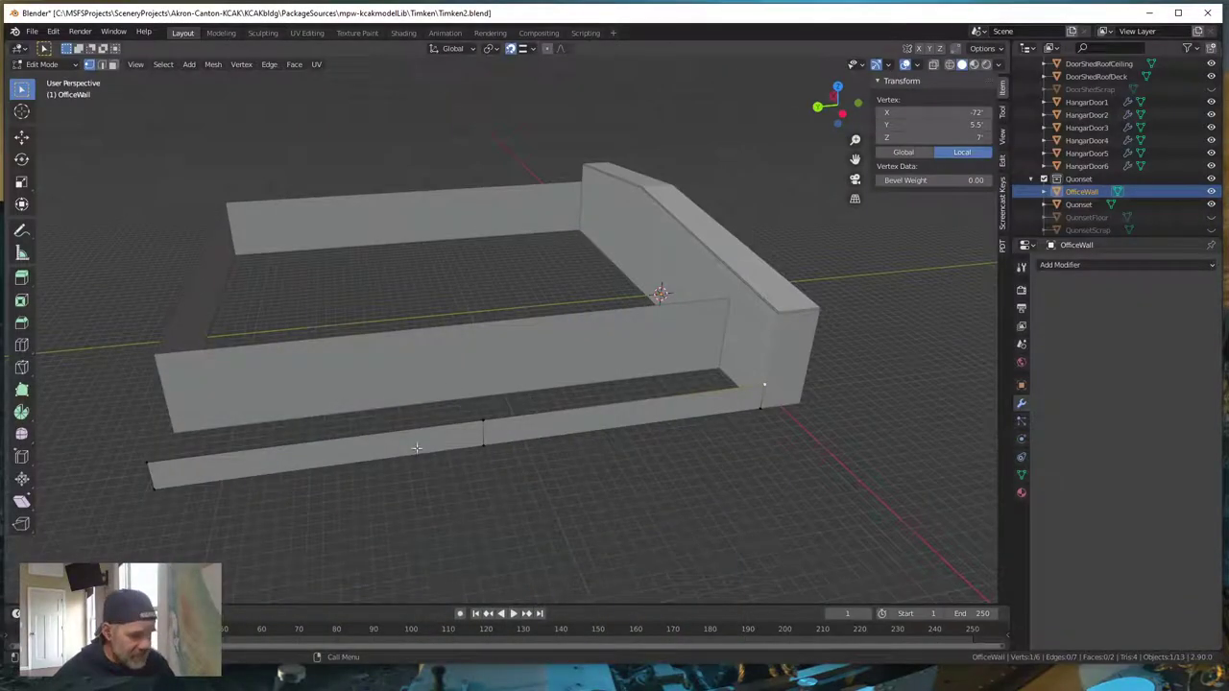
- Select the low front wall's three top vertices and set their Median Z to 9'
{"action": "middle_click_drag", "start_coordinate": [462, 494], "coordinate": [489, 496]}
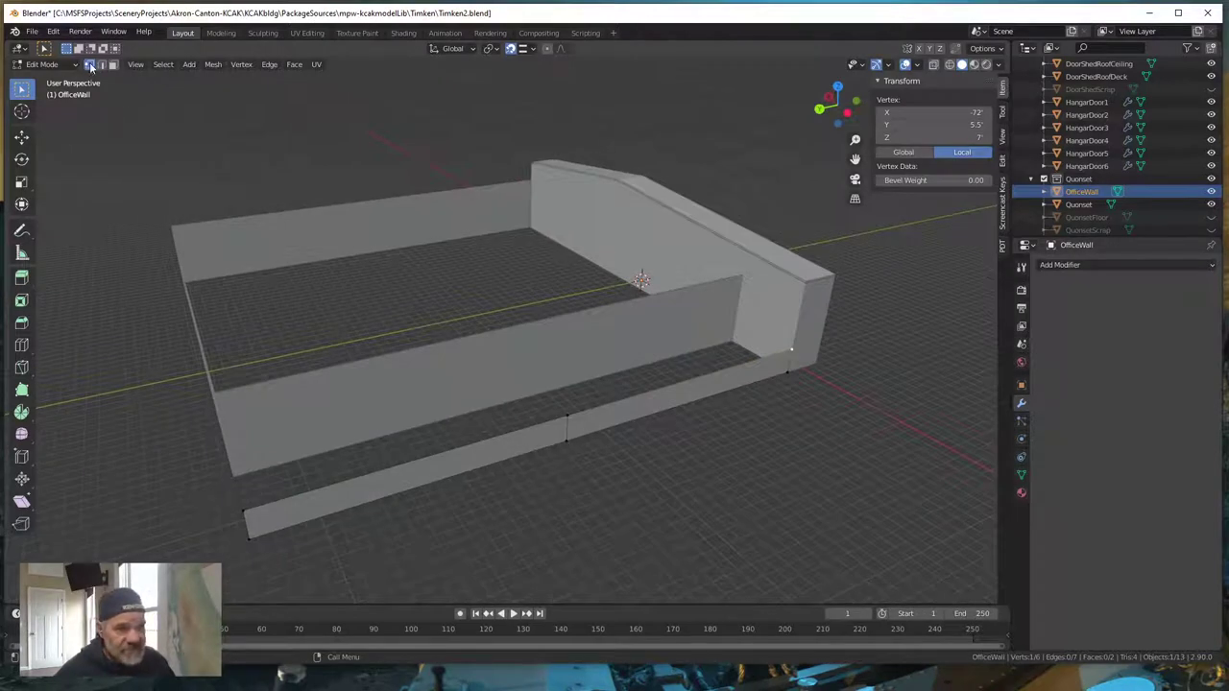
{"action": "left_click", "coordinate": [241, 512]}
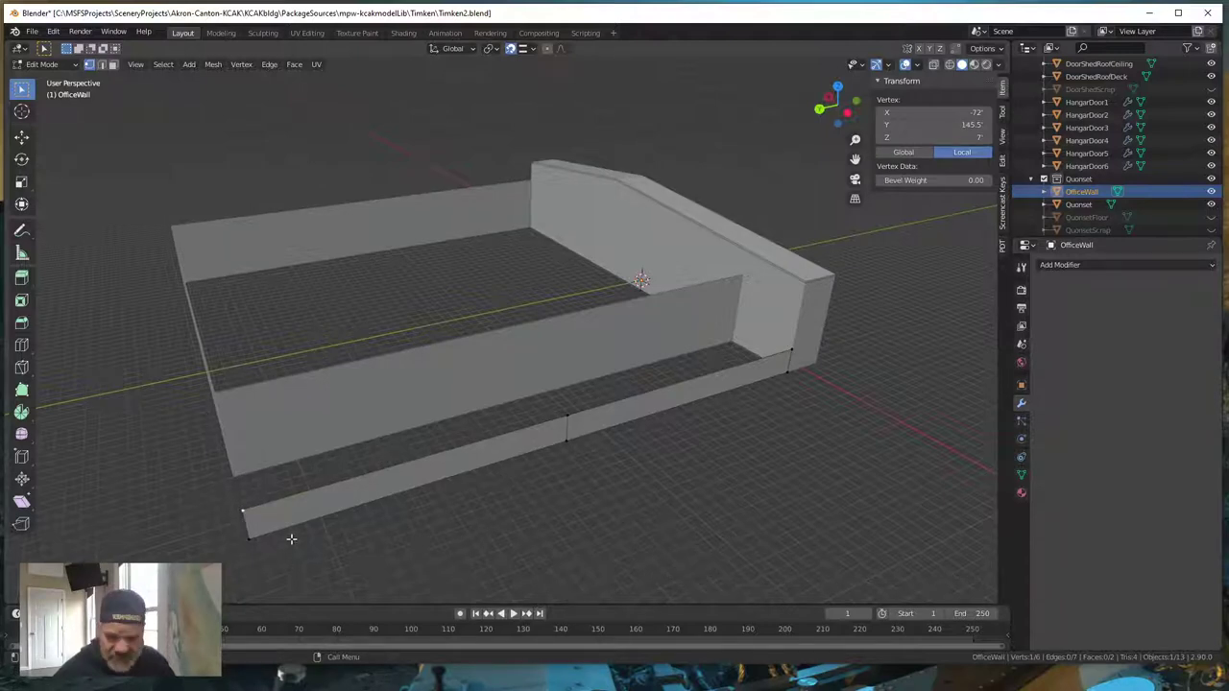
{"action": "left_click", "coordinate": [567, 420], "text": "shift"}
{"action": "left_click", "coordinate": [785, 355], "text": "shift"}
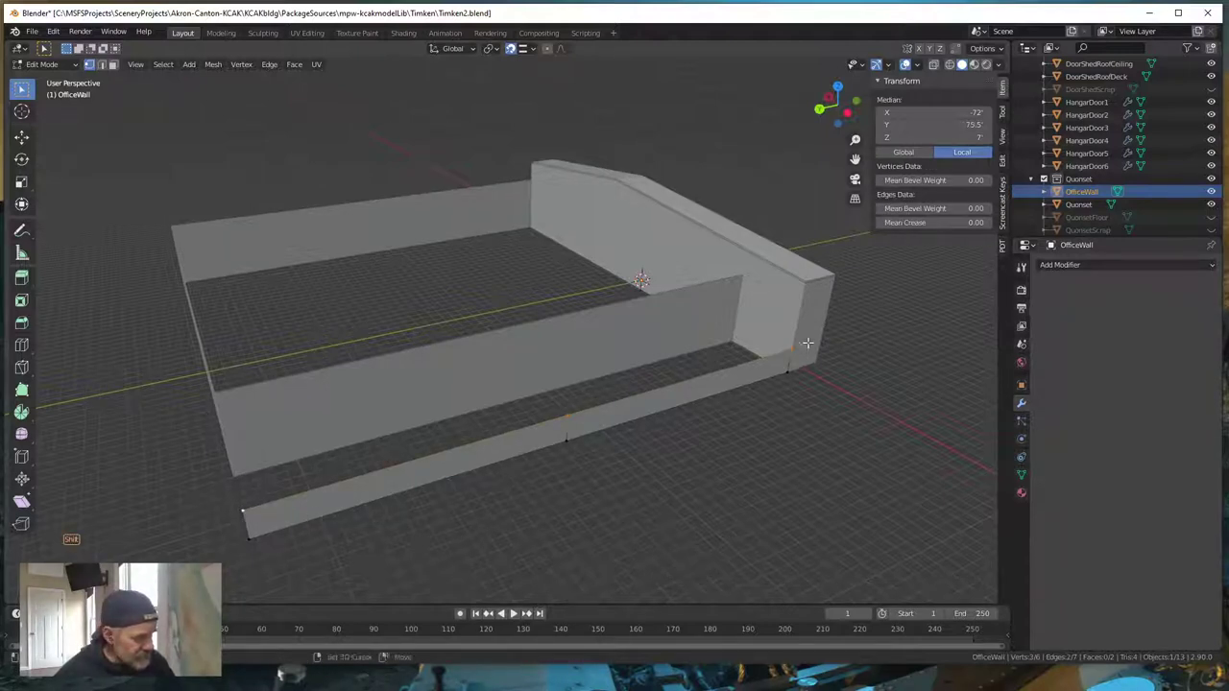
{"action": "left_click", "coordinate": [965, 137]}
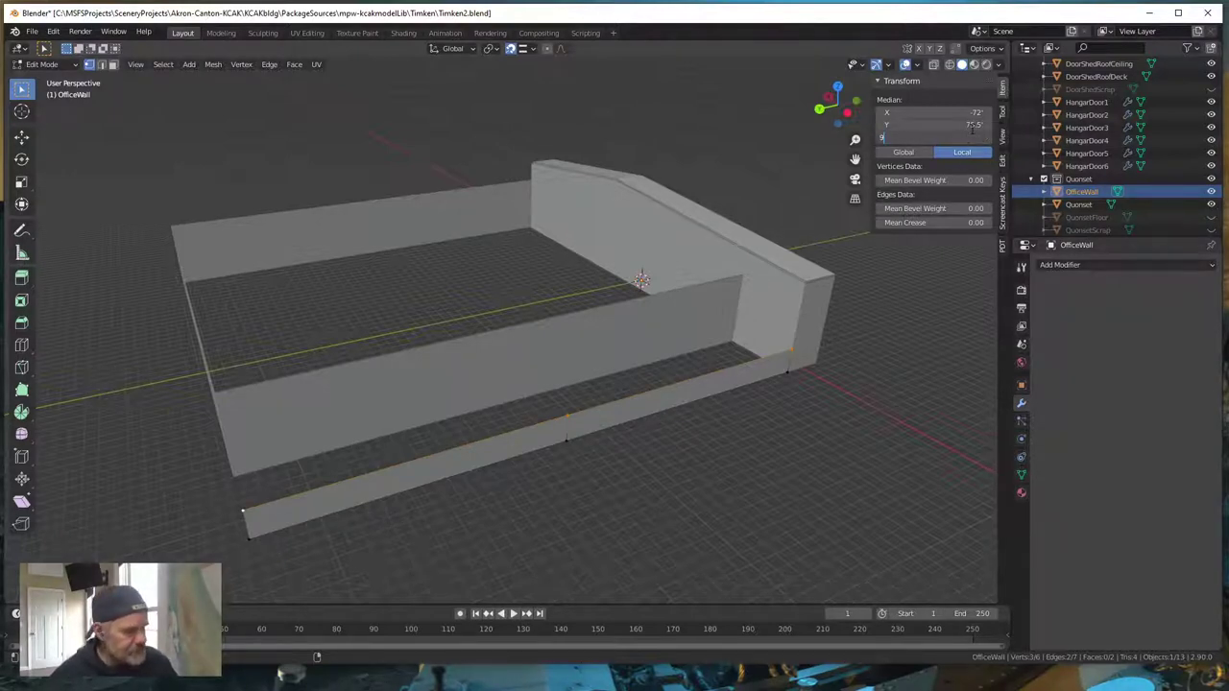
{"action": "key", "text": "Return"}
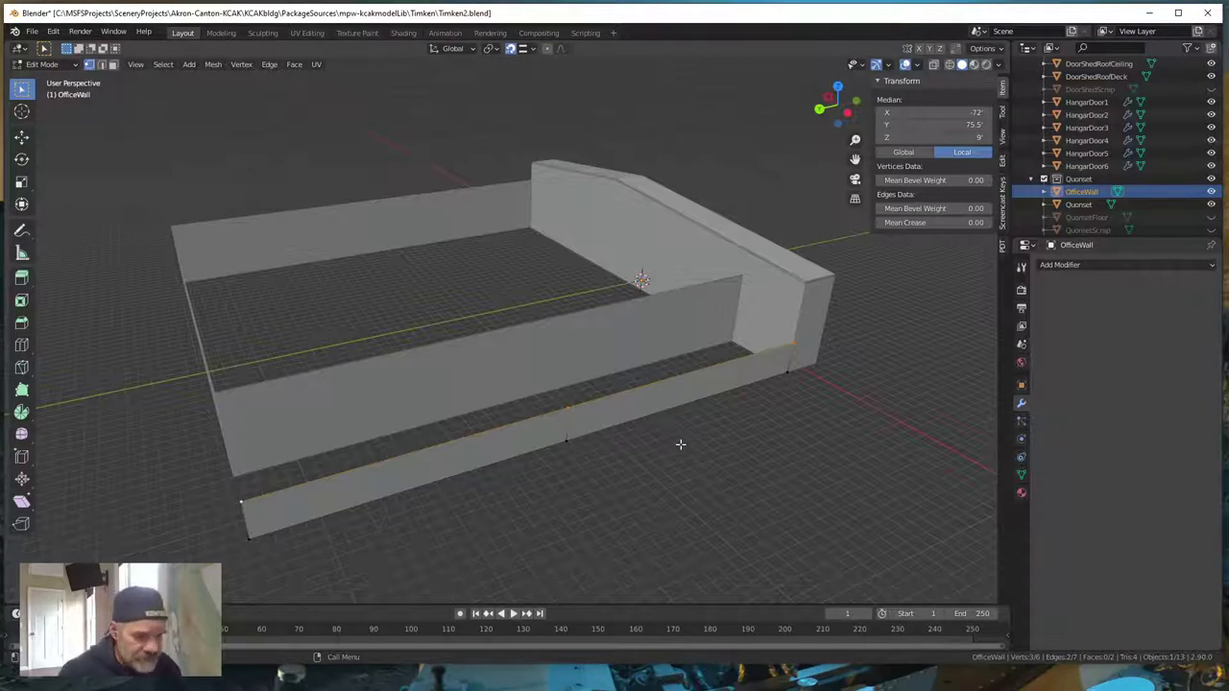
{"action": "middle_click_drag", "start_coordinate": [679, 450], "coordinate": [705, 444]}
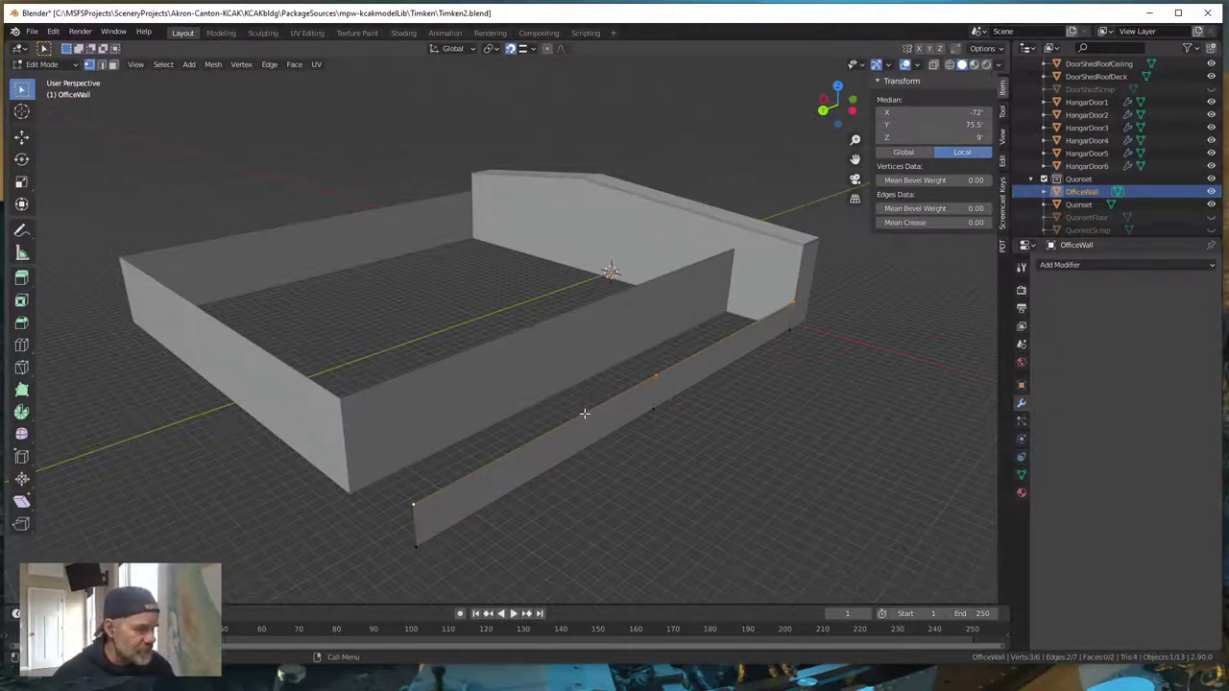
{"action": "scroll", "coordinate": [585, 413], "scroll_direction": "down", "scroll_amount": 2}
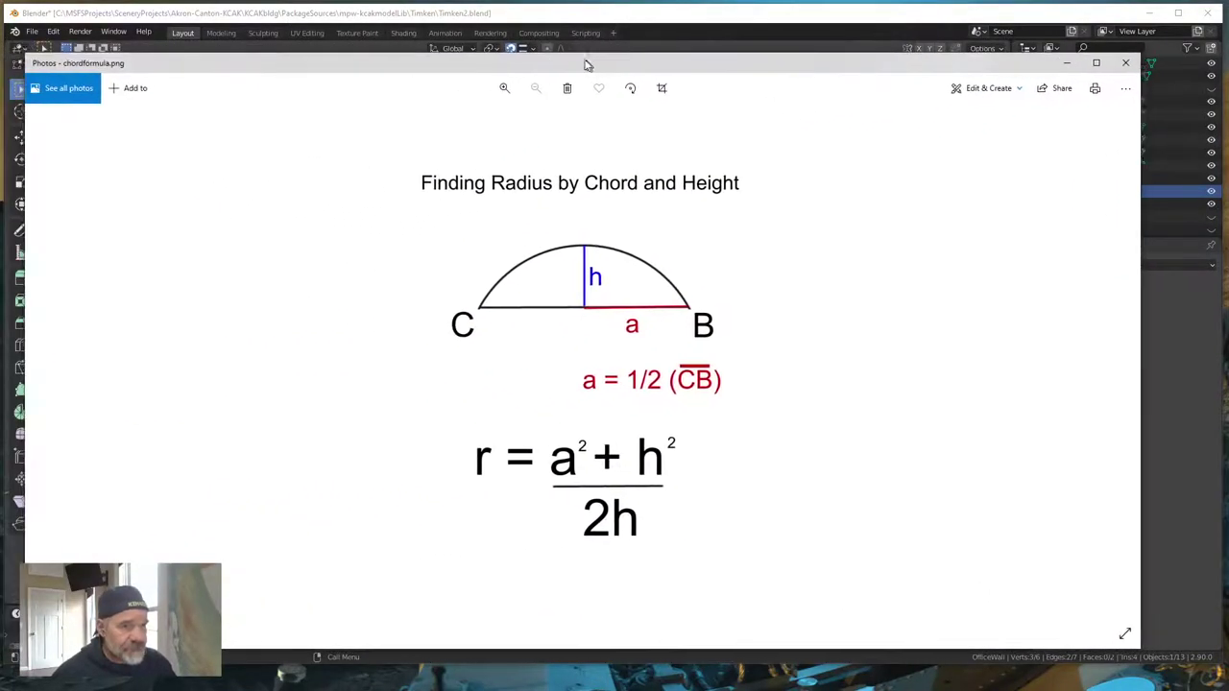
- Reposition the chord-and-height formula image, then switch to Google Earth Pro
{"action": "left_click_drag", "start_coordinate": [587, 65], "coordinate": [599, 50]}
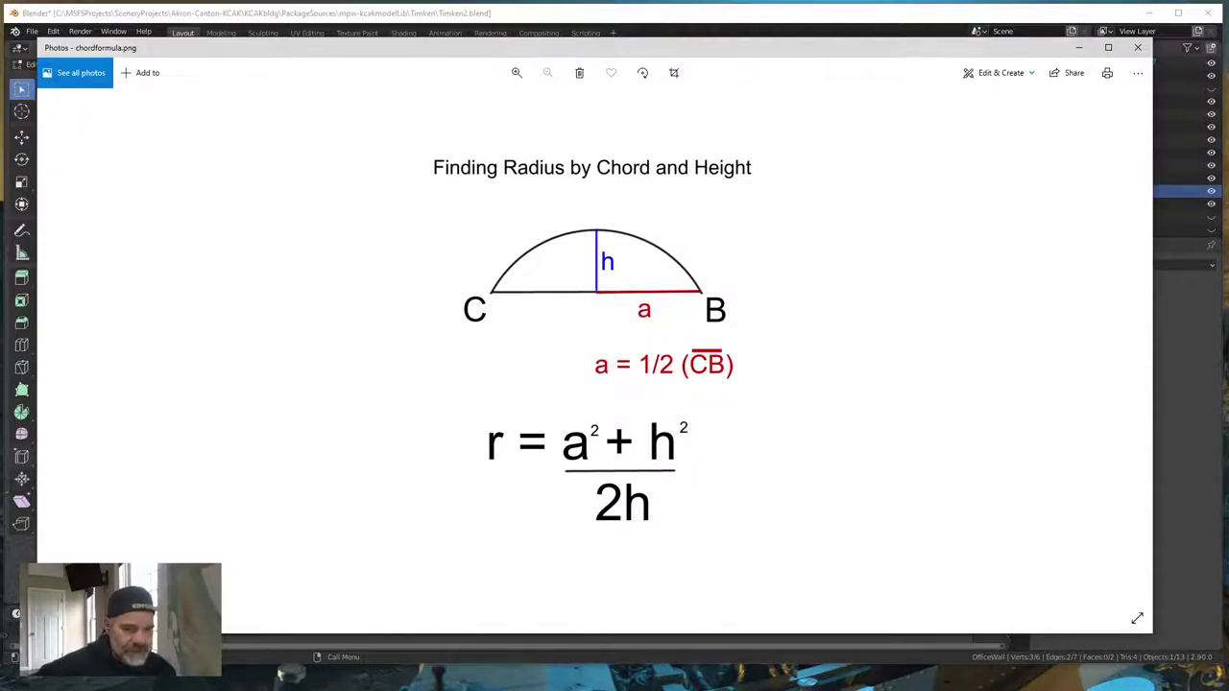
{"action": "key", "text": "alt+Tab"}
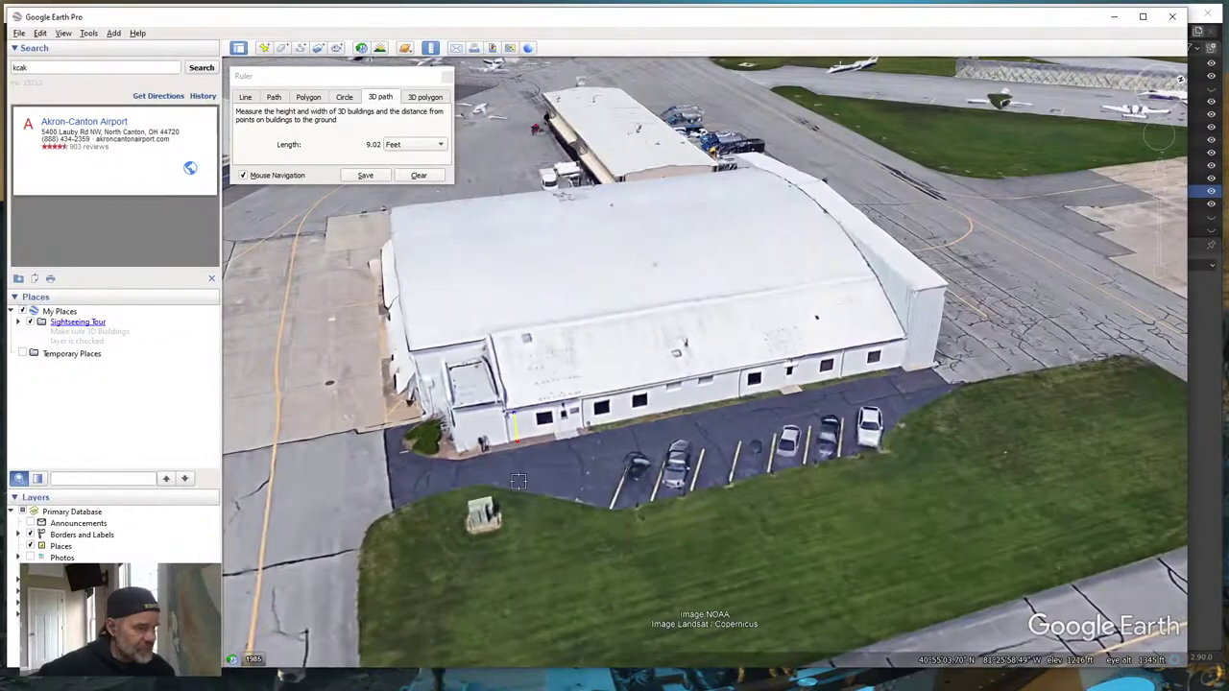
- Orbit around the Timken hangar to study its curved roof, then minimize Google Earth
{"action": "scroll", "coordinate": [517, 447], "scroll_direction": "up", "scroll_amount": 3}
{"action": "scroll", "coordinate": [517, 447], "scroll_direction": "down", "scroll_amount": 3}
{"action": "middle_click_drag", "start_coordinate": [512, 444], "coordinate": [621, 427]}
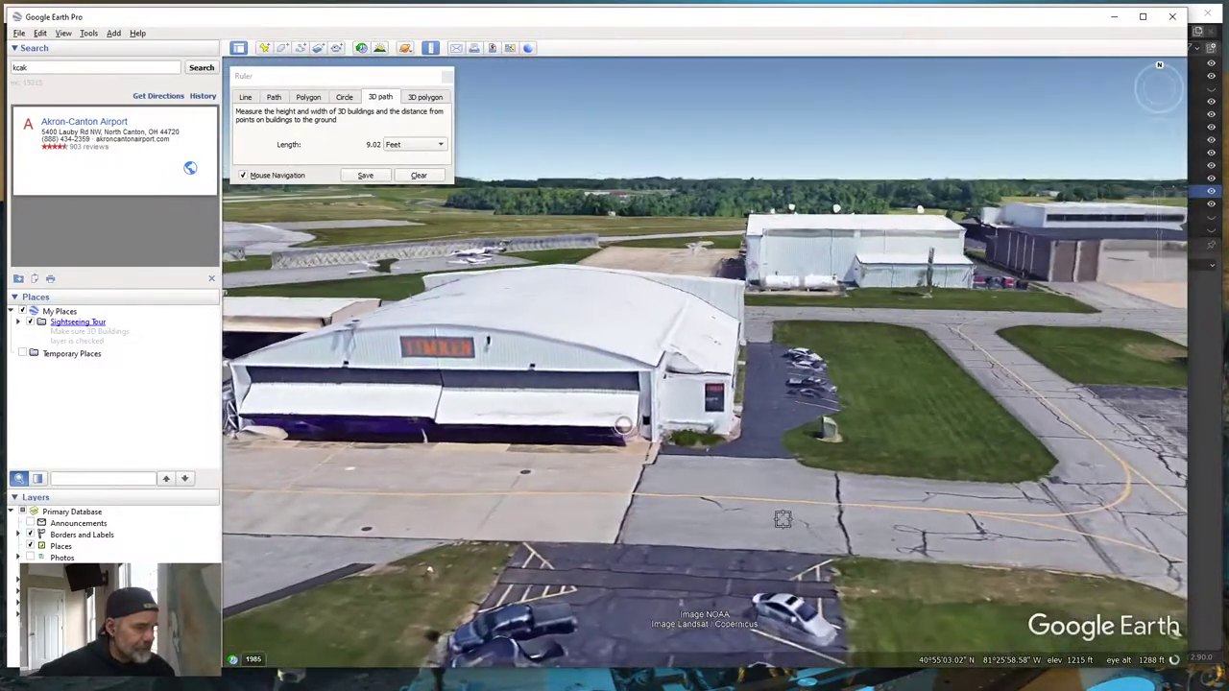
{"action": "left_click_drag", "start_coordinate": [491, 476], "coordinate": [568, 330]}
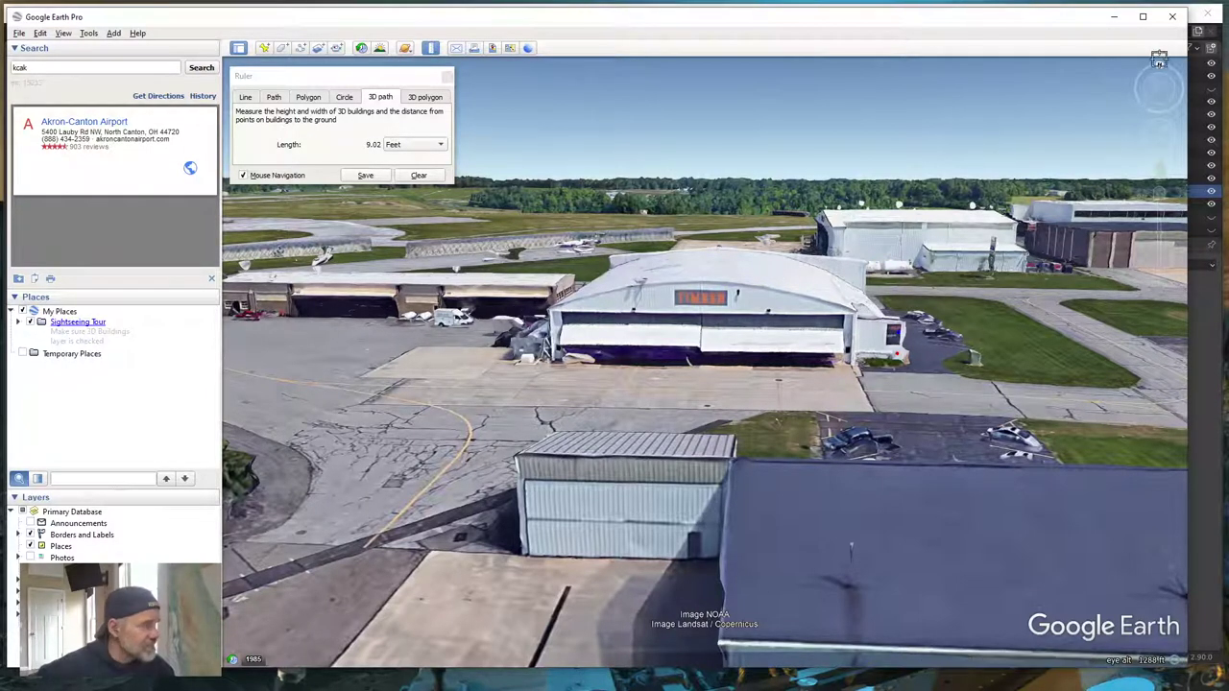
{"action": "left_click", "coordinate": [1114, 16]}
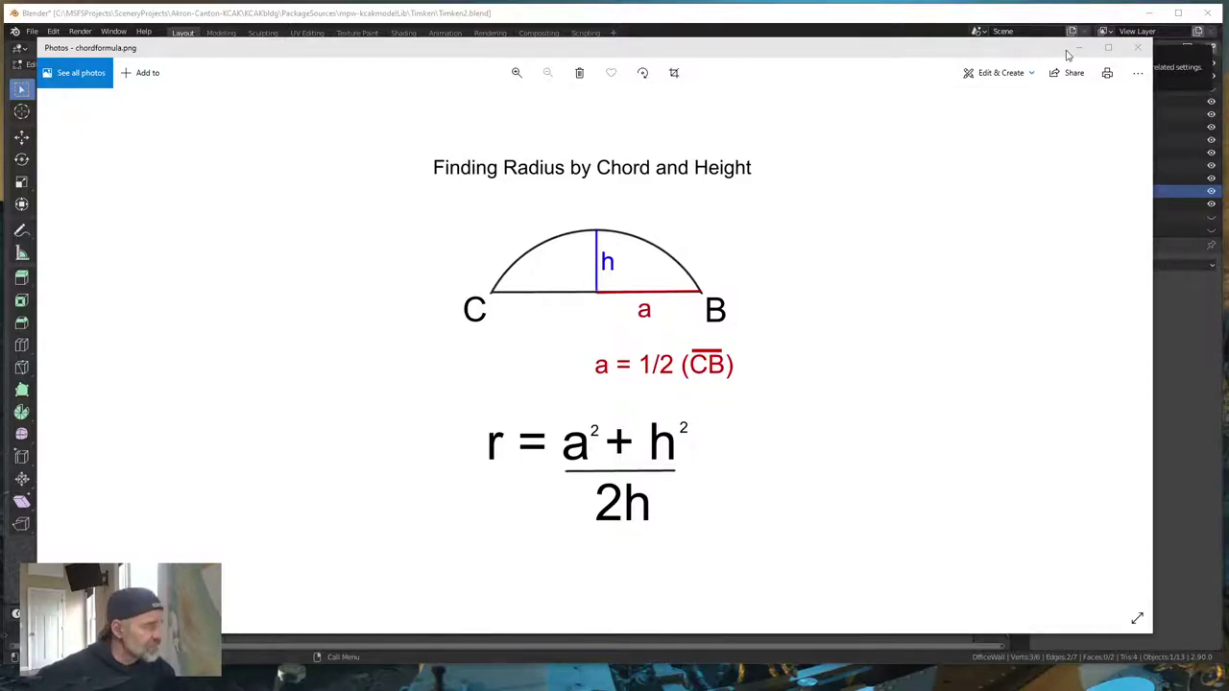
- View the office walls straight from the Back, zoomed in, then return to the formula image
{"action": "left_click", "coordinate": [1088, 19]}
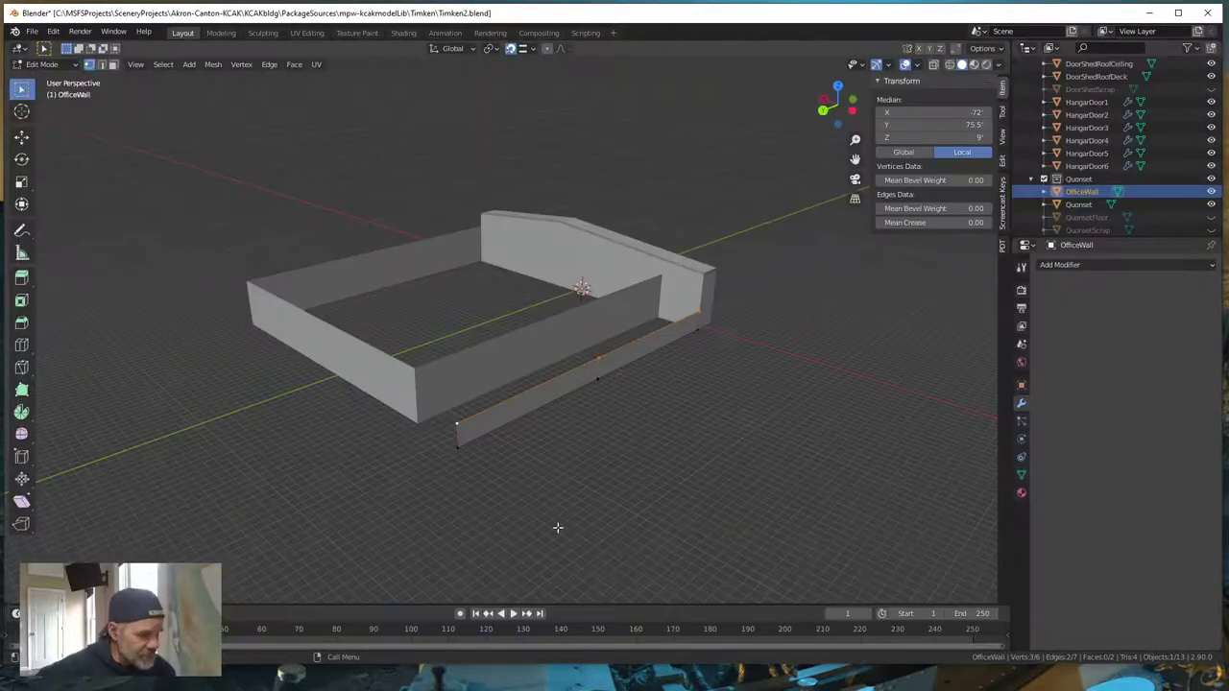
{"action": "middle_click_drag", "start_coordinate": [560, 527], "coordinate": [604, 513]}
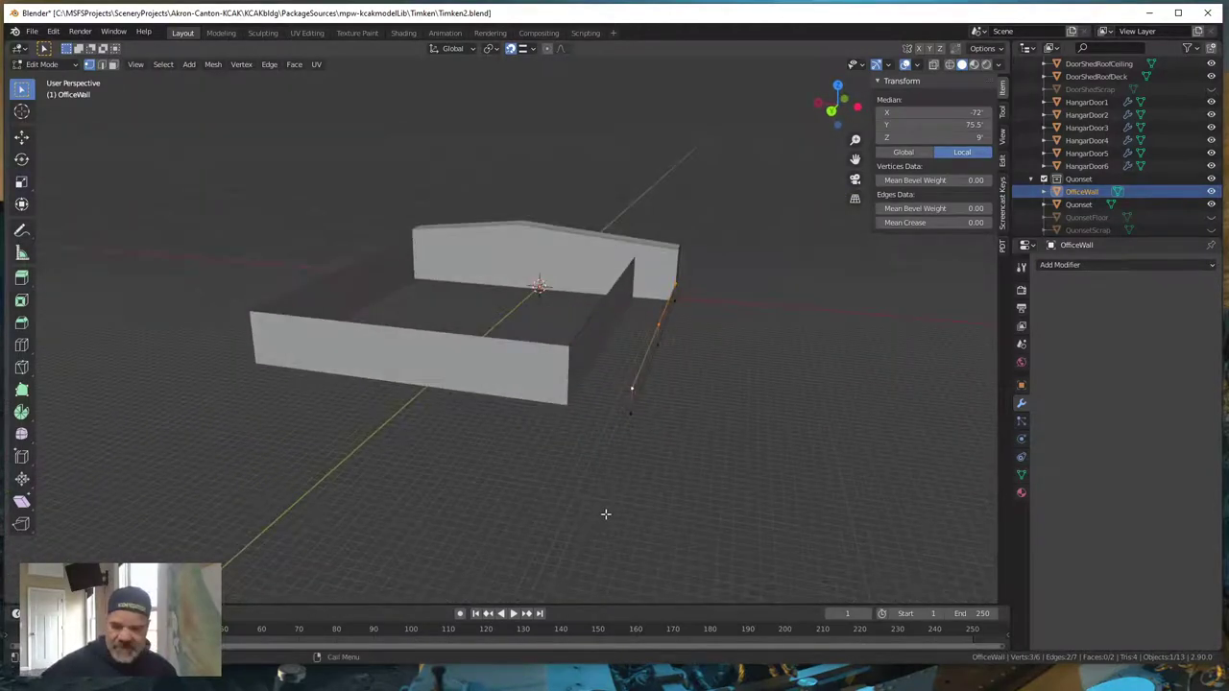
{"action": "key", "text": "grave"}
{"action": "key", "text": "KP_9"}
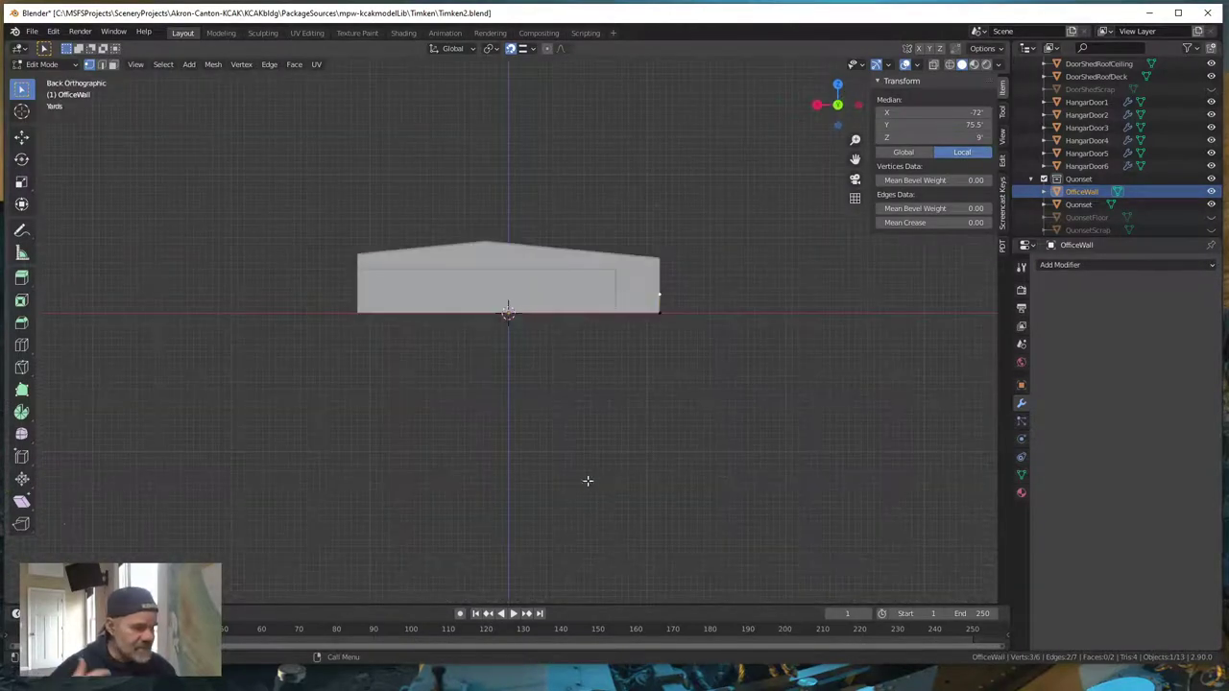
{"action": "scroll", "coordinate": [510, 321], "scroll_direction": "up", "scroll_amount": 2}
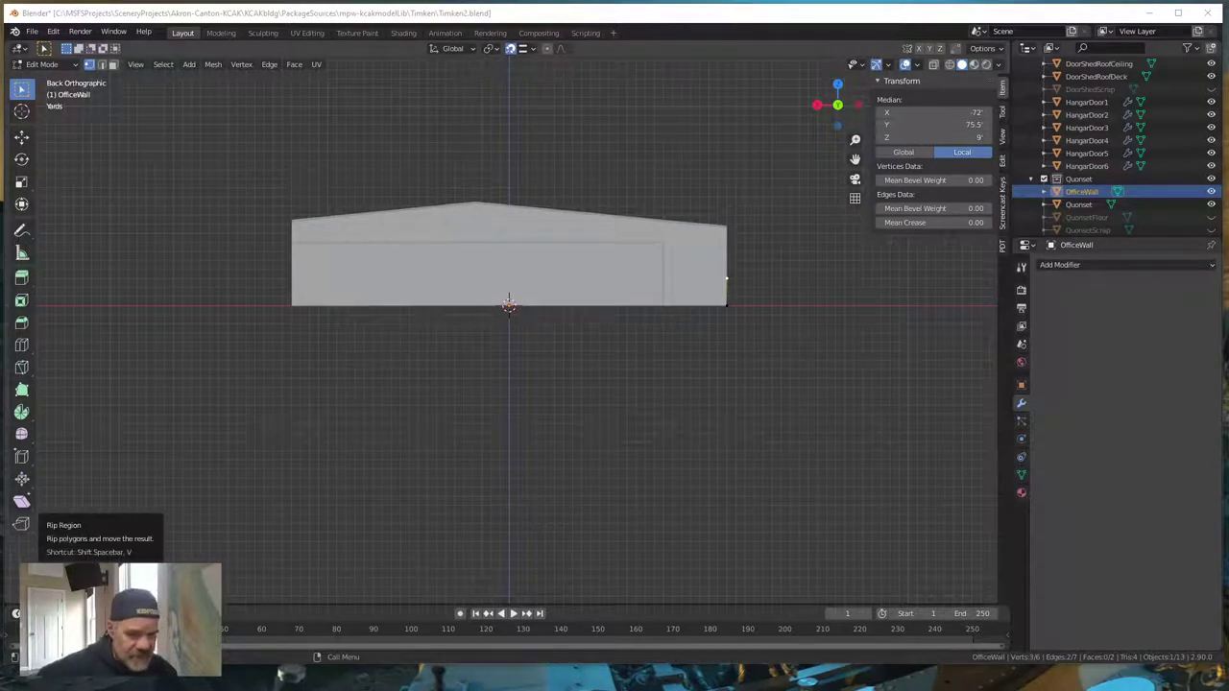
{"action": "key", "text": "alt+Tab"}
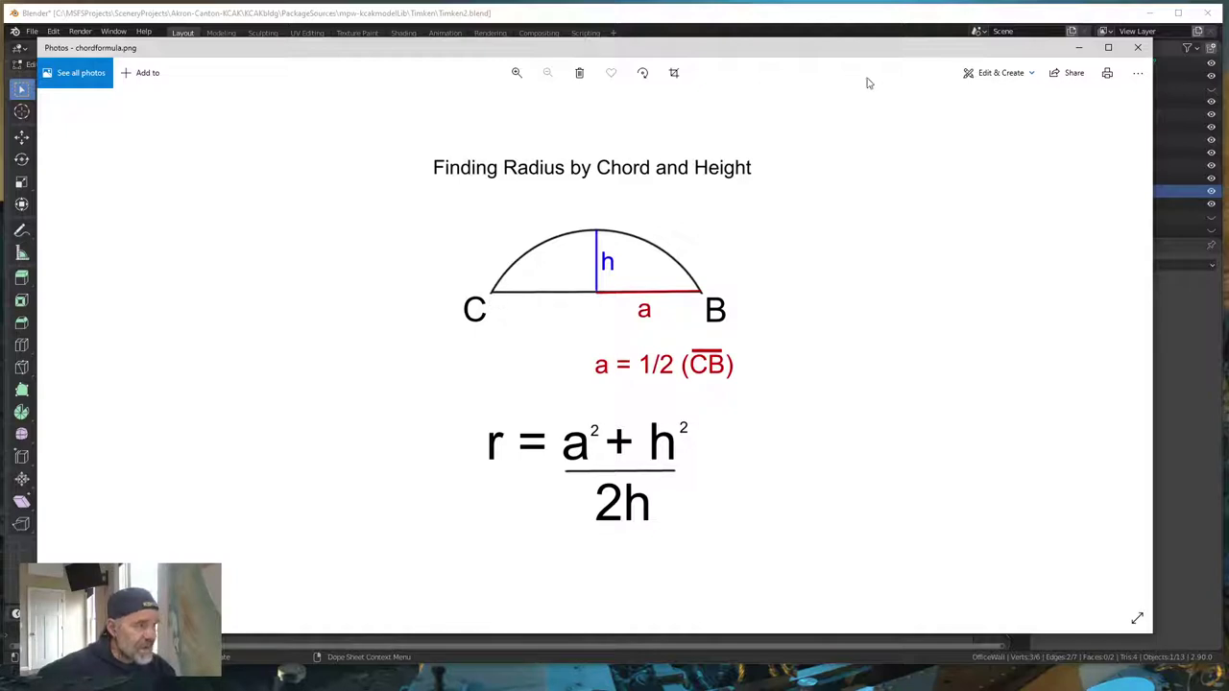
- Bring Blender back in front of the Photos formula image
{"action": "left_click", "coordinate": [1074, 19]}
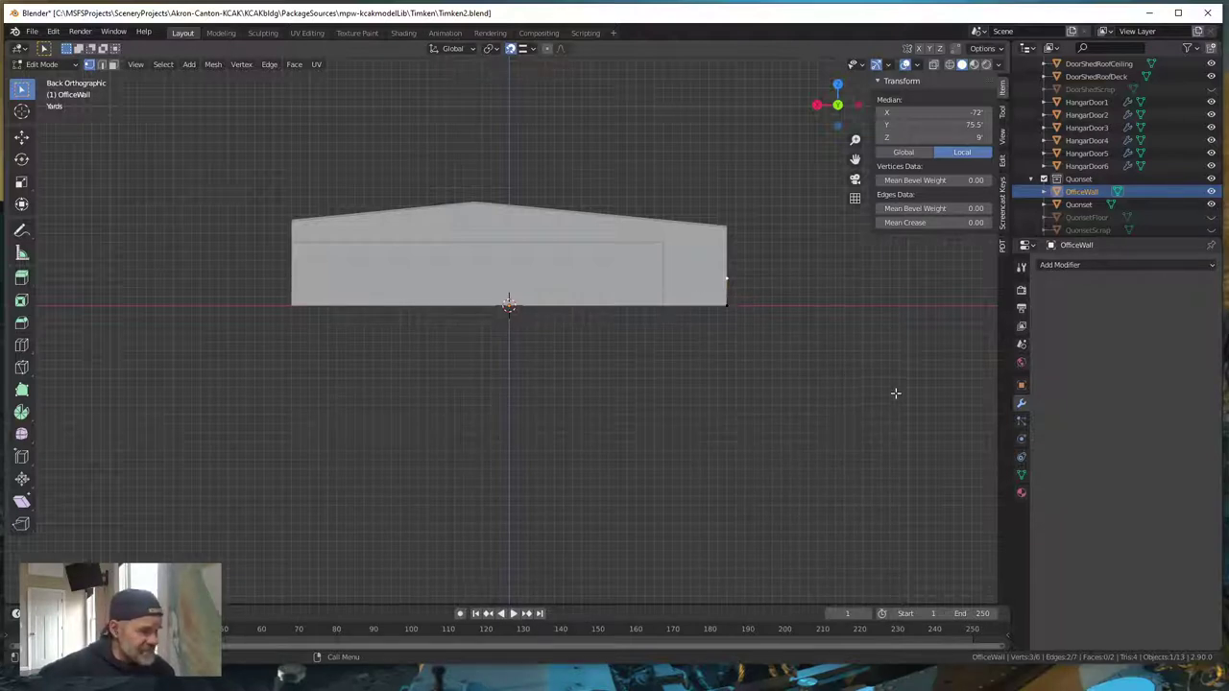
{"action": "middle_click_drag", "start_coordinate": [886, 384], "coordinate": [455, 406]}
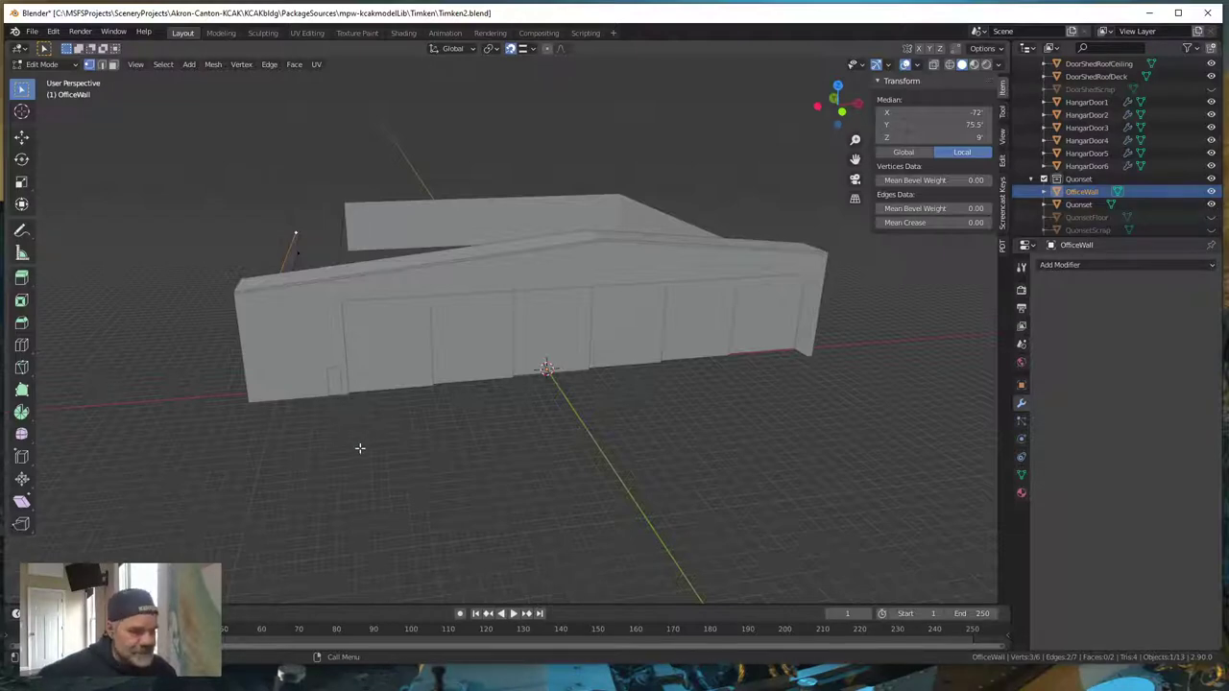
- Orbit, snap to a straight-on Back view of the walls, then bring up the formula image
{"action": "middle_click_drag", "start_coordinate": [359, 449], "coordinate": [620, 443]}
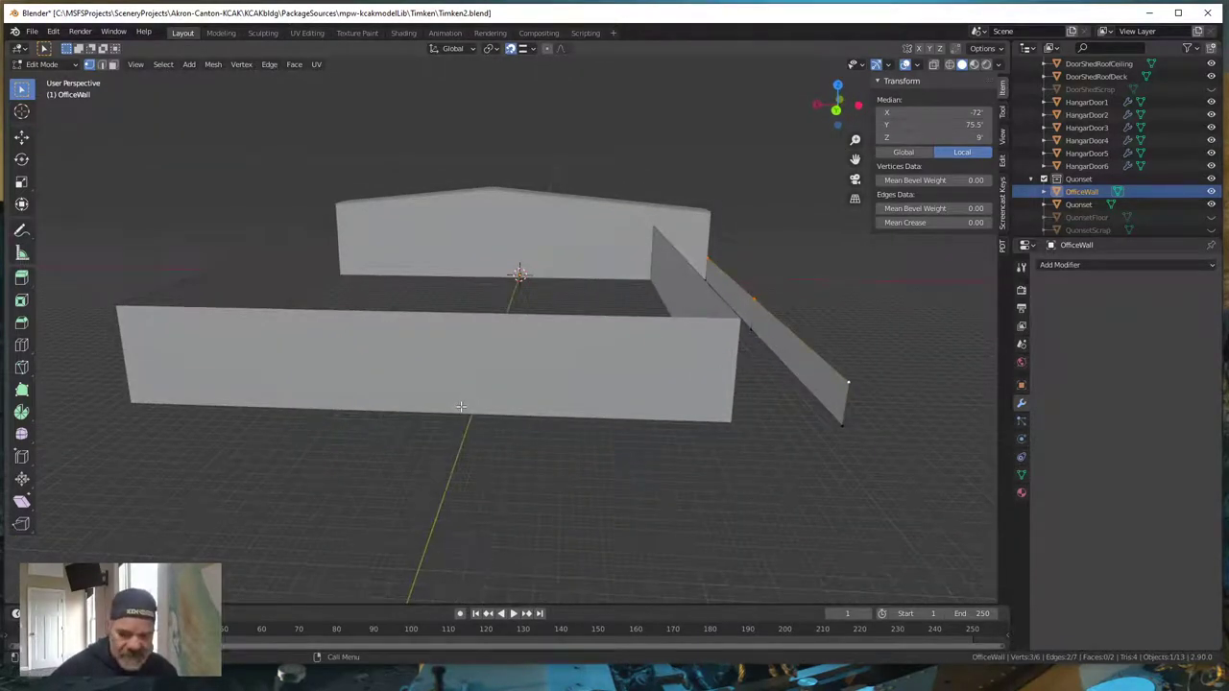
{"action": "key", "text": "grave"}
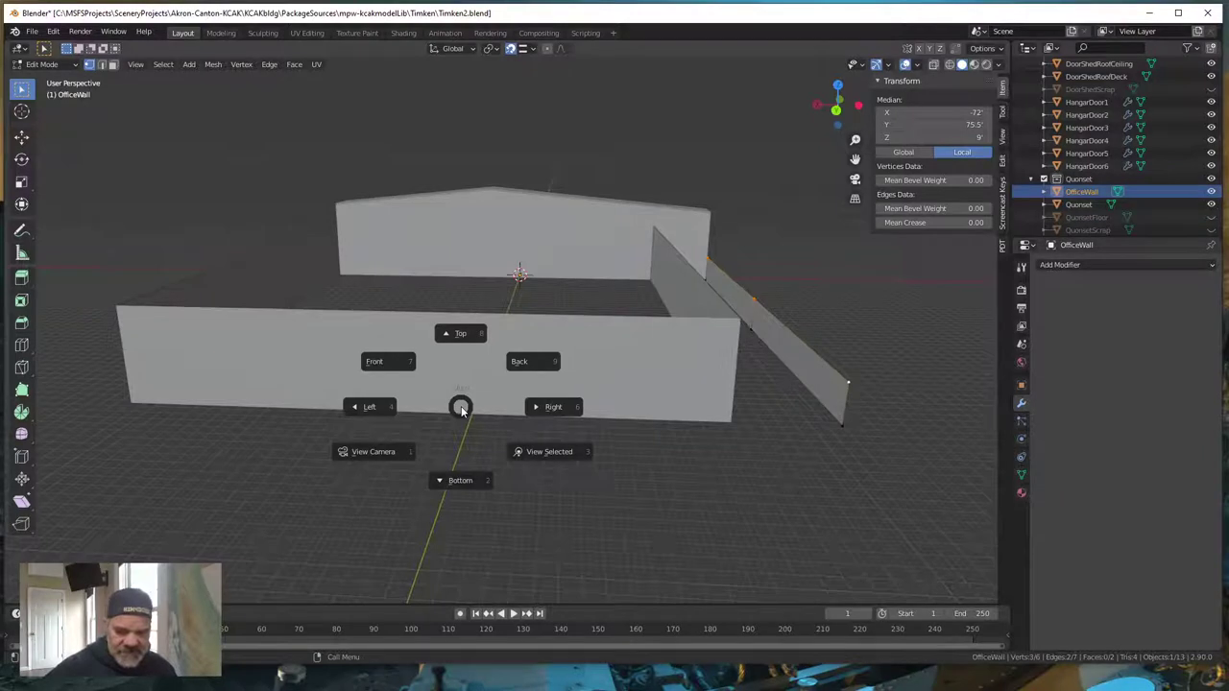
{"action": "key", "text": "9"}
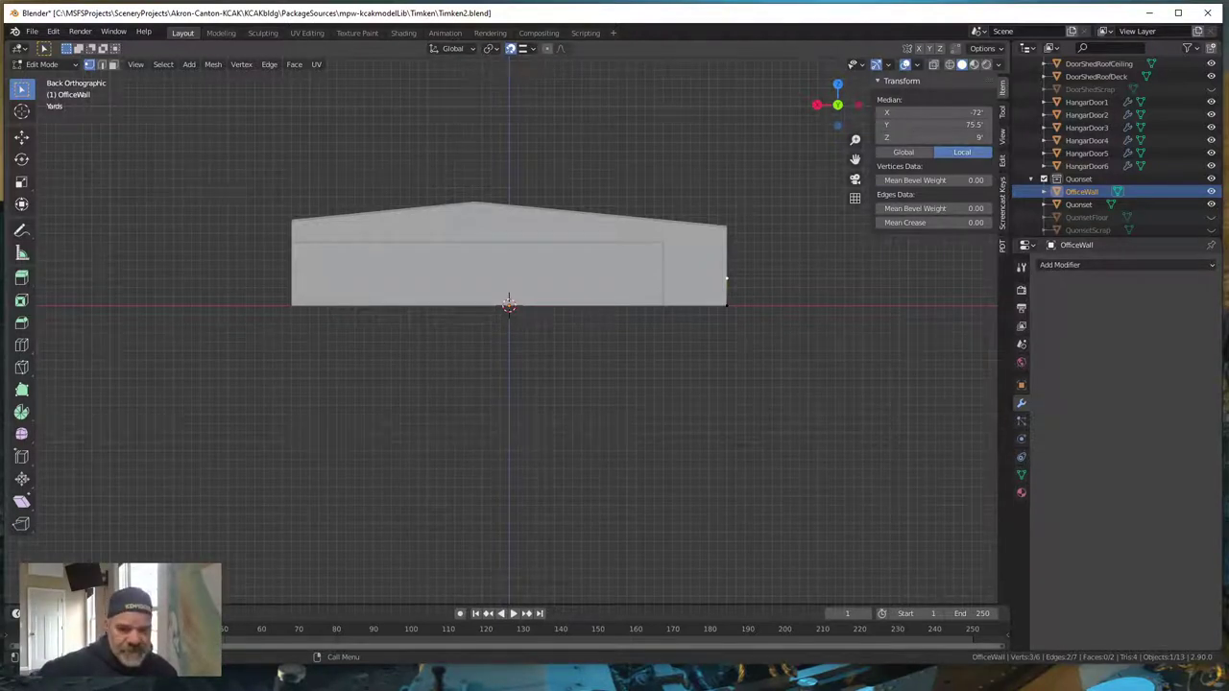
{"action": "key", "text": "alt+Tab"}
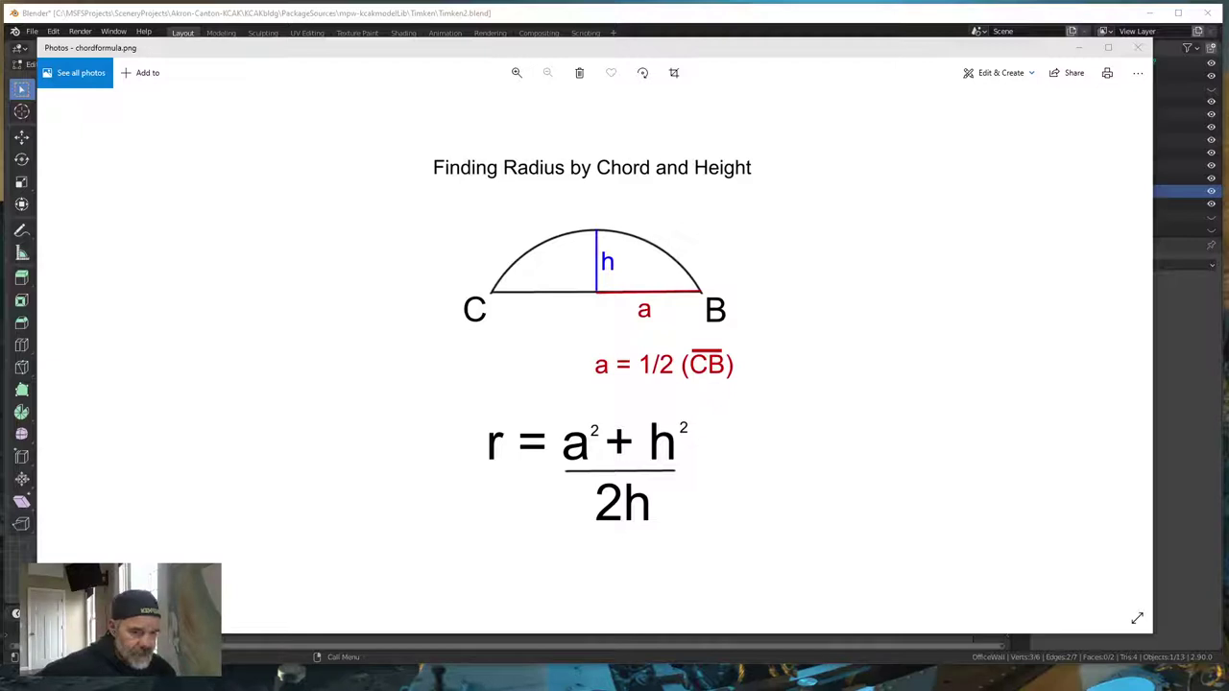
- Minimize the chord-and-height formula image and orbit Blender to a perspective view of the walls
{"action": "left_click", "coordinate": [1078, 48]}
{"action": "middle_click_drag", "start_coordinate": [620, 349], "coordinate": [539, 378]}
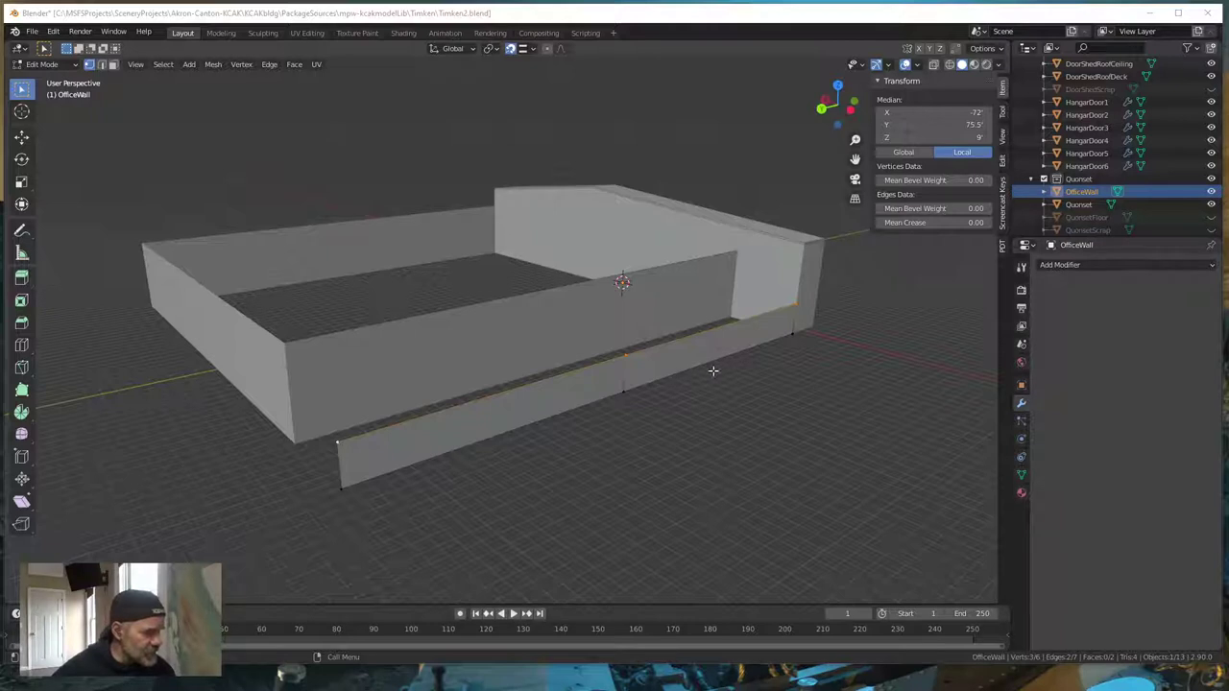
- Switch from the OfficeWall to the DoorShedFascia and open its mesh for editing
{"action": "key", "text": "Tab"}
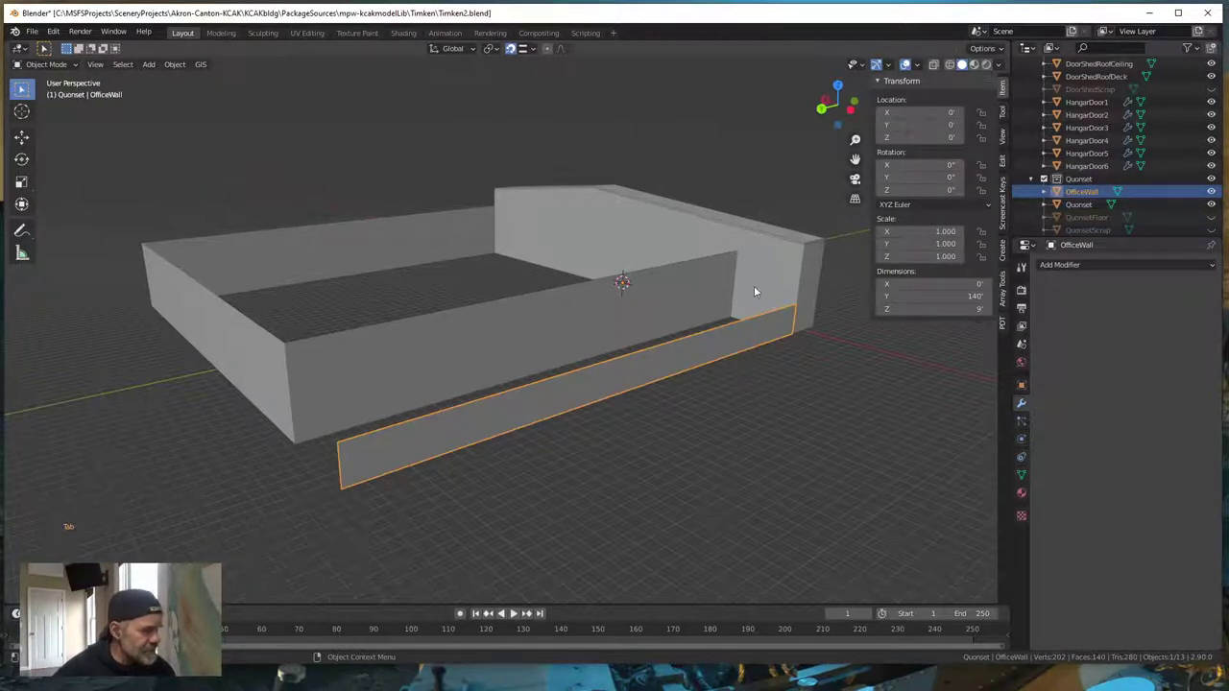
{"action": "left_click", "coordinate": [598, 190]}
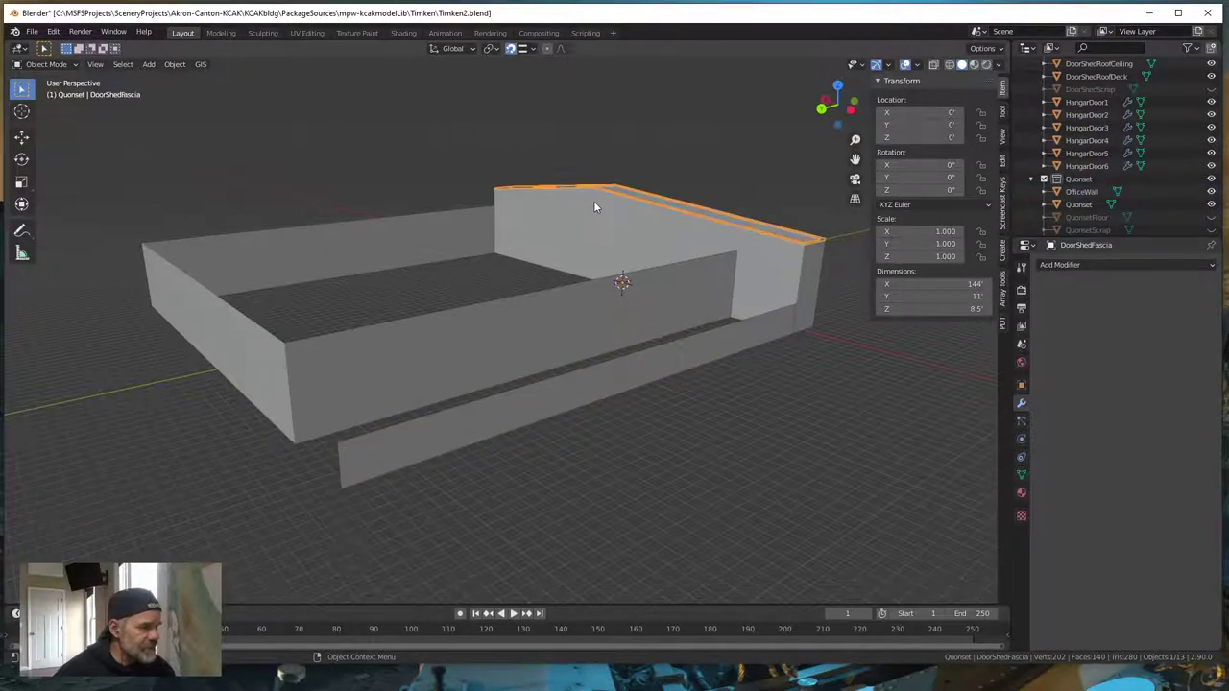
{"action": "scroll", "coordinate": [593, 197], "scroll_direction": "up", "scroll_amount": 4}
{"action": "middle_click_drag", "start_coordinate": [668, 183], "coordinate": [629, 313]}
{"action": "scroll", "coordinate": [608, 305], "scroll_direction": "up", "scroll_amount": 2}
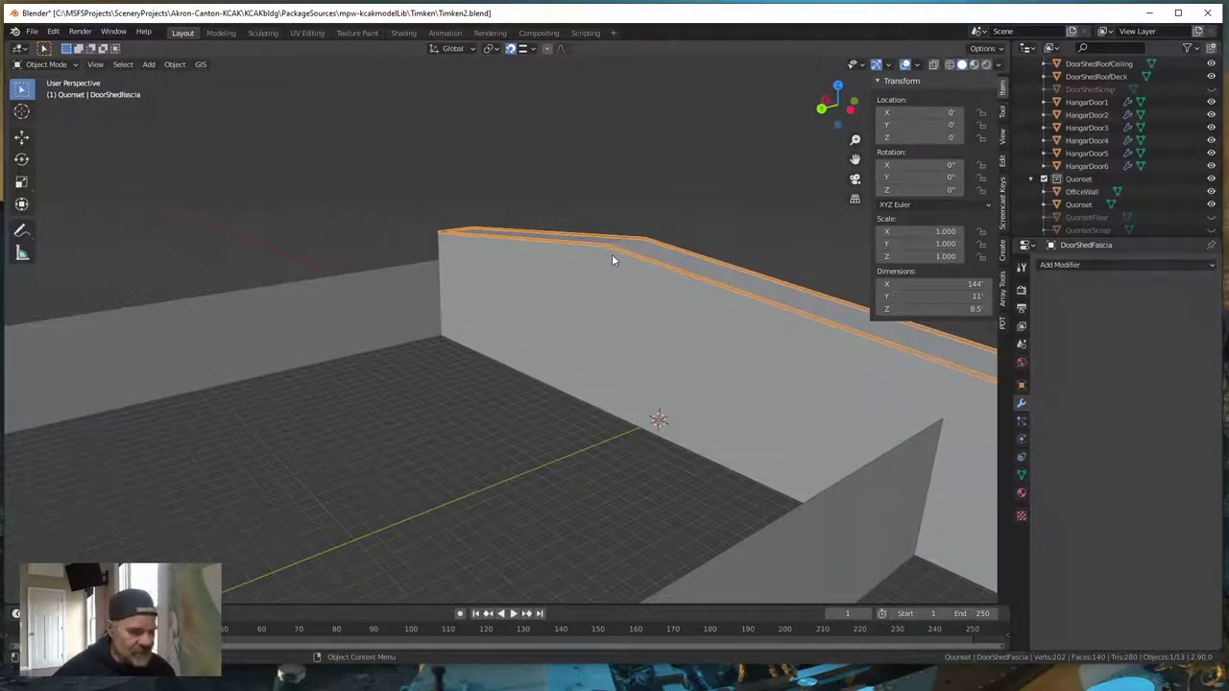
{"action": "key", "text": "Tab"}
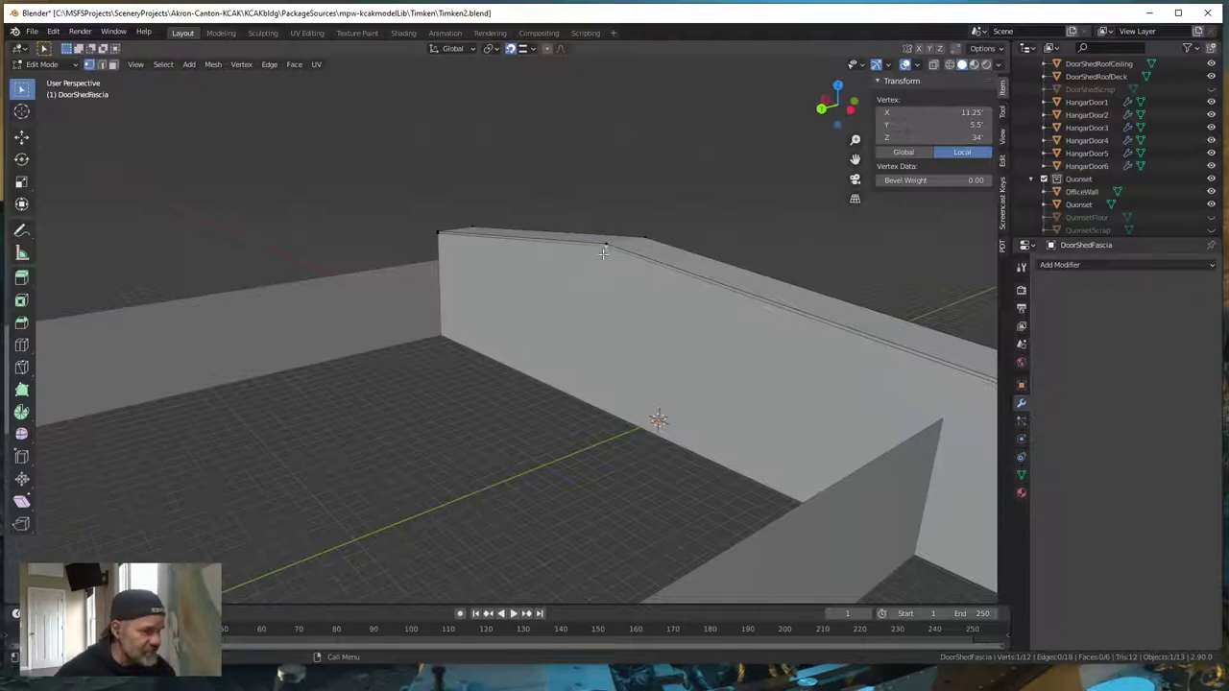
- Select only the fascia's peak vertex (X 11.25', Y 5.5', Z 34') and check it against the chord formula
{"action": "key", "text": "alt+a"}
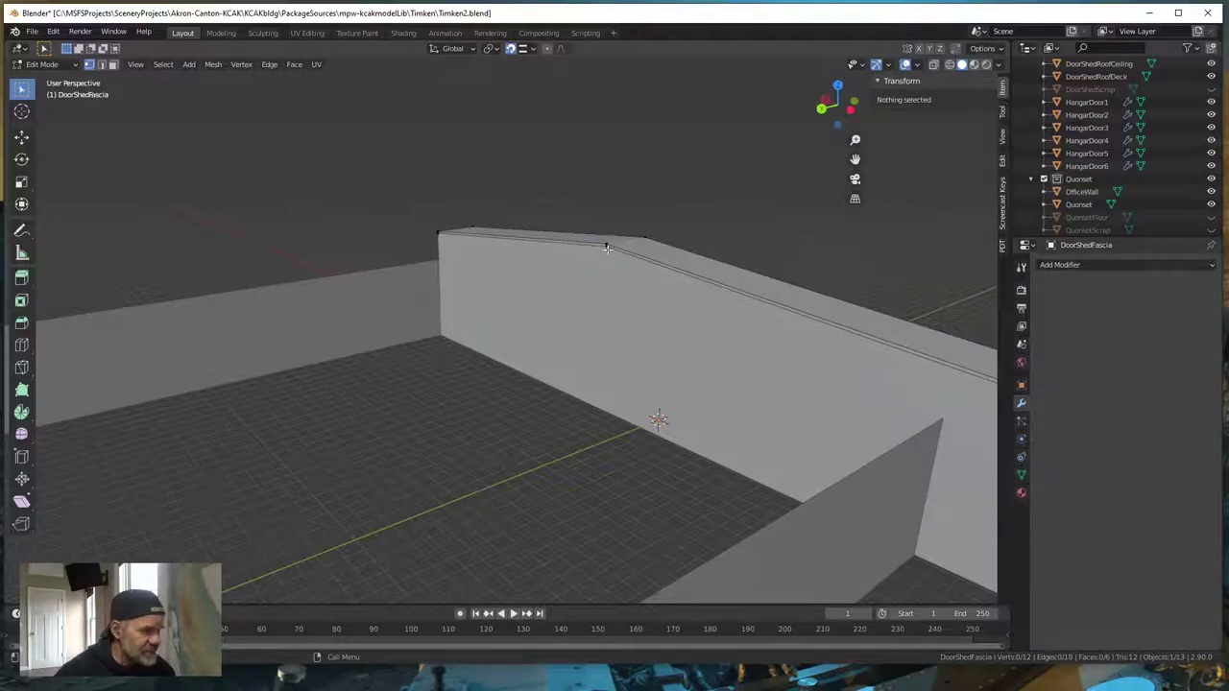
{"action": "left_click", "coordinate": [605, 248]}
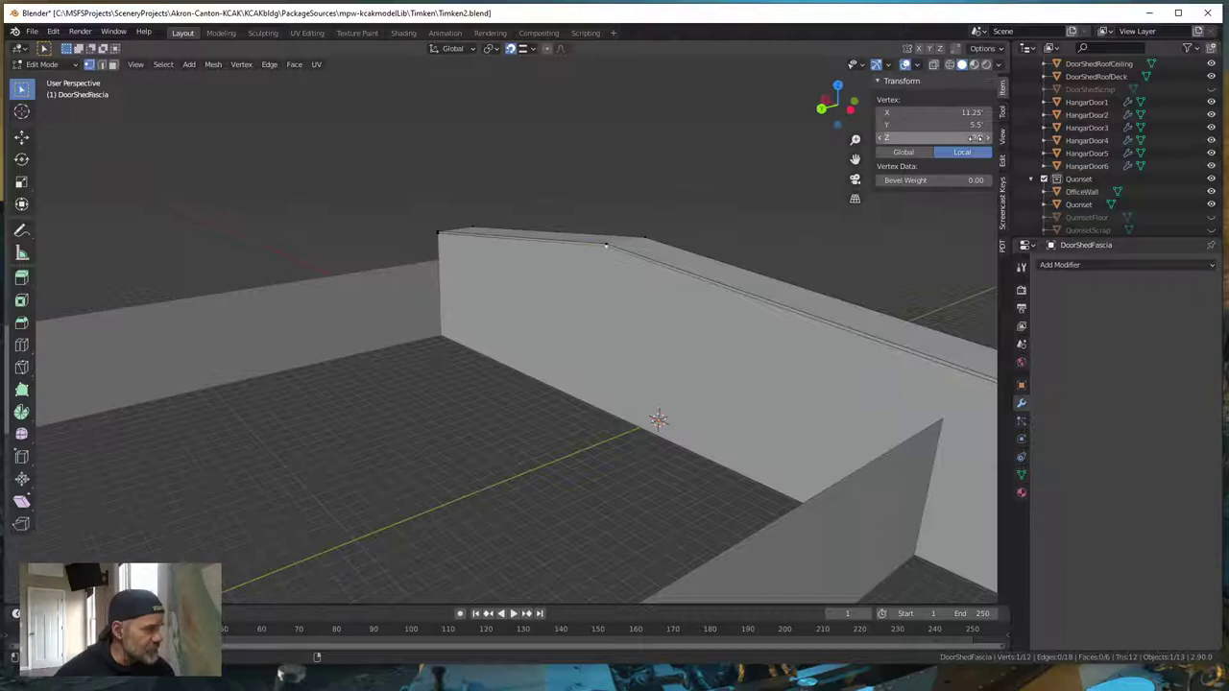
{"action": "middle_click_drag", "start_coordinate": [682, 263], "coordinate": [509, 305]}
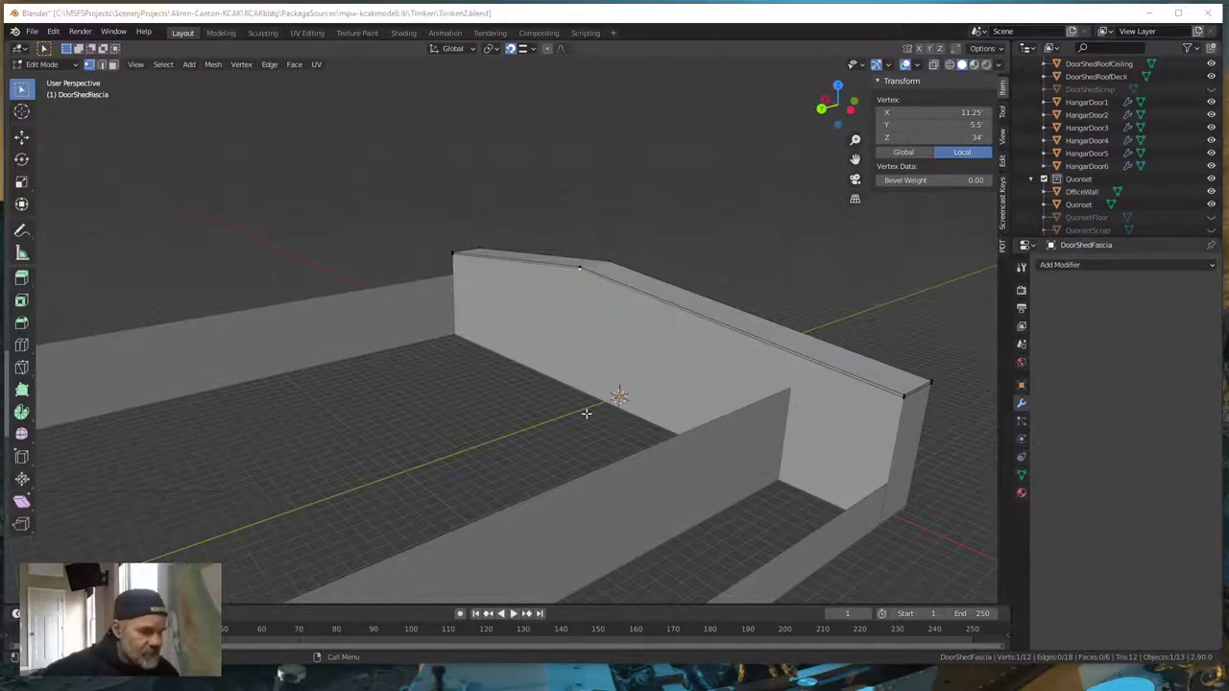
{"action": "key", "text": "alt+Tab"}
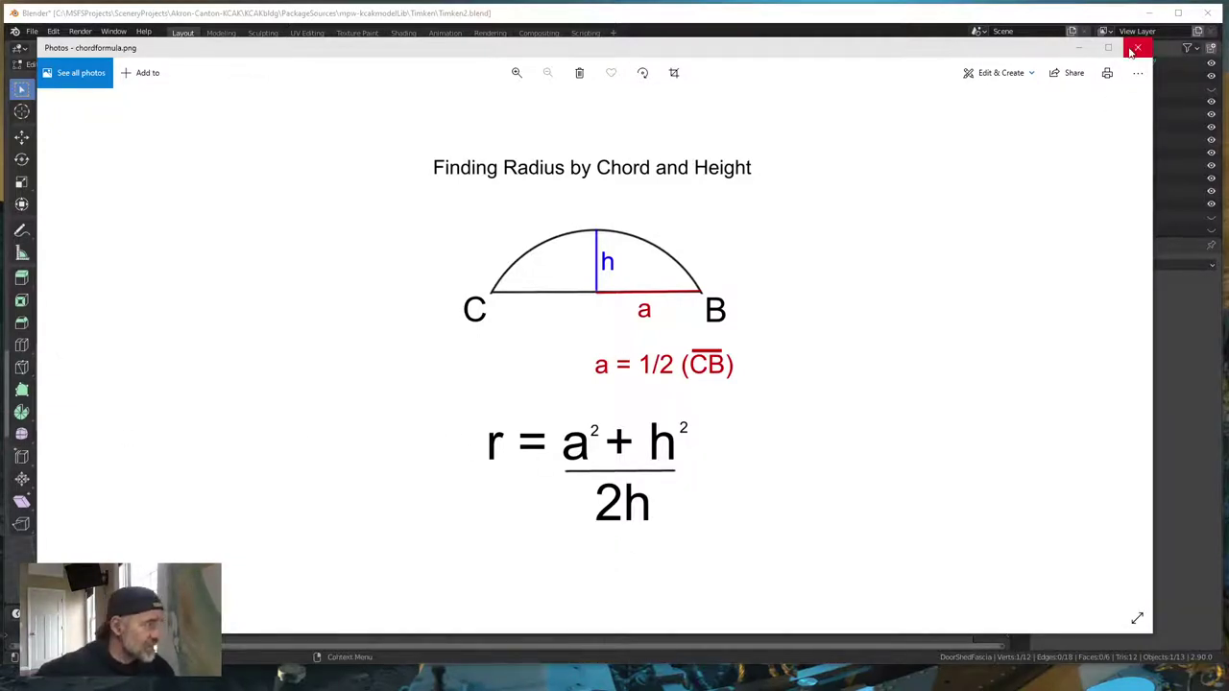
{"action": "left_click", "coordinate": [1079, 48]}
- Exit DoorShedFascia edit mode into Object Mode and clear the selection
{"action": "scroll", "coordinate": [639, 383], "scroll_direction": "down", "scroll_amount": 5}
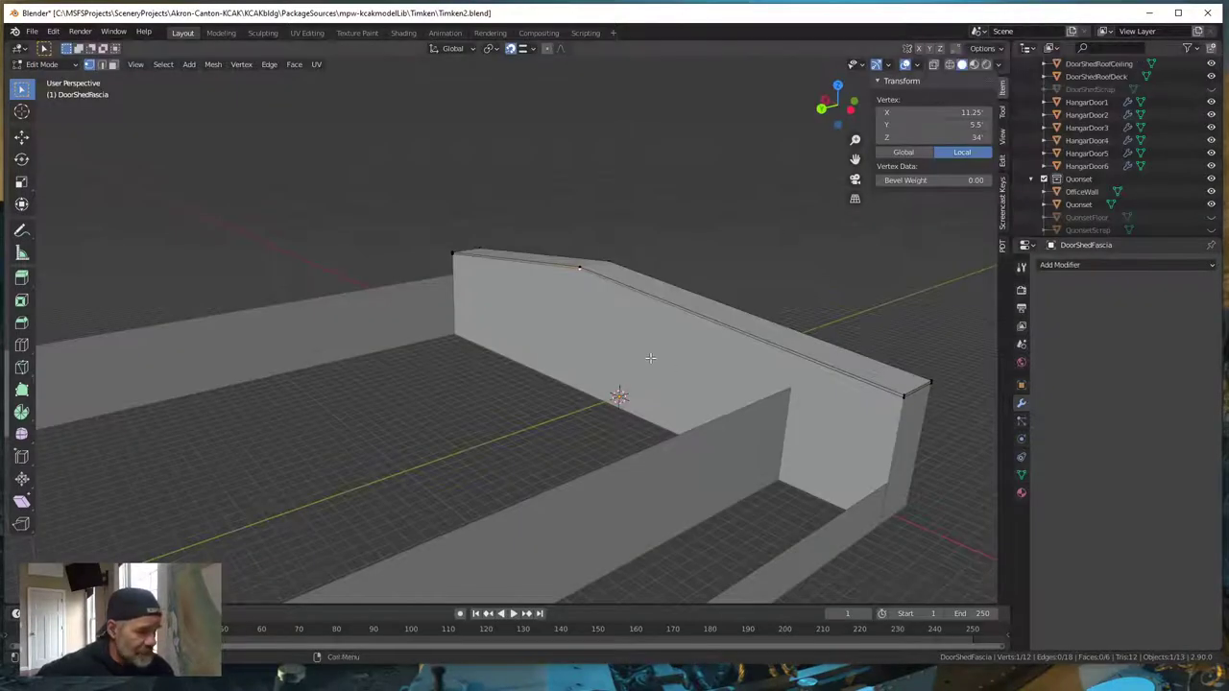
{"action": "middle_click_drag", "start_coordinate": [564, 420], "coordinate": [599, 413]}
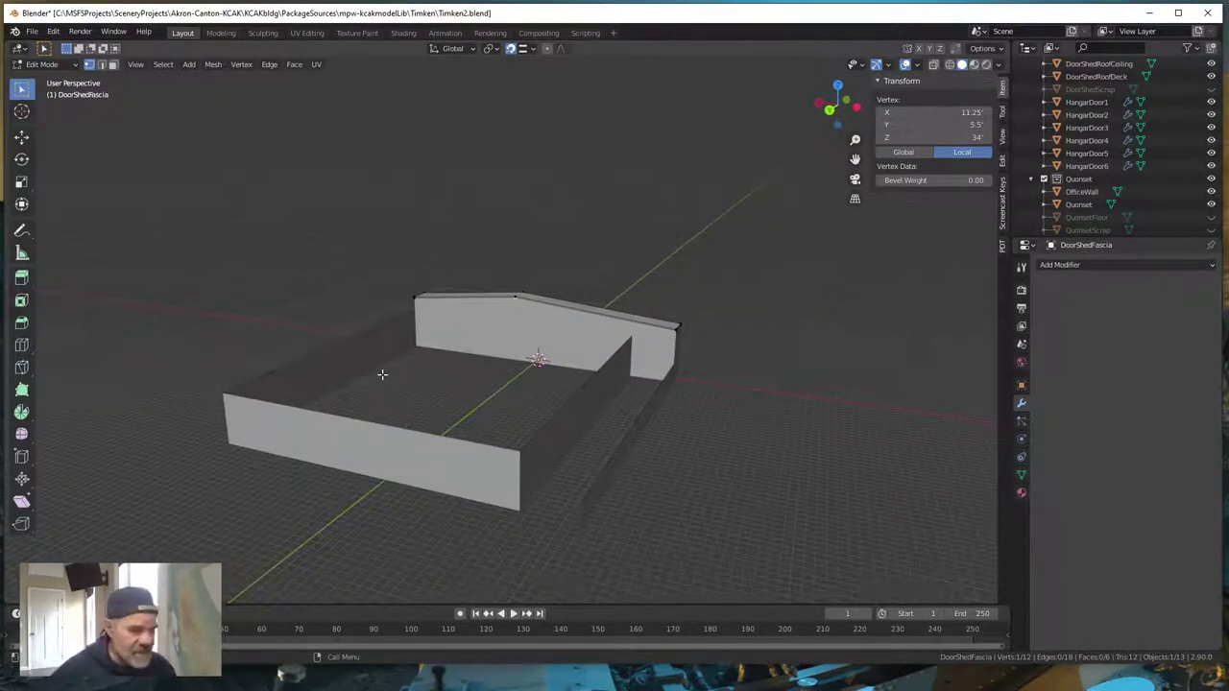
{"action": "key", "text": "Tab"}
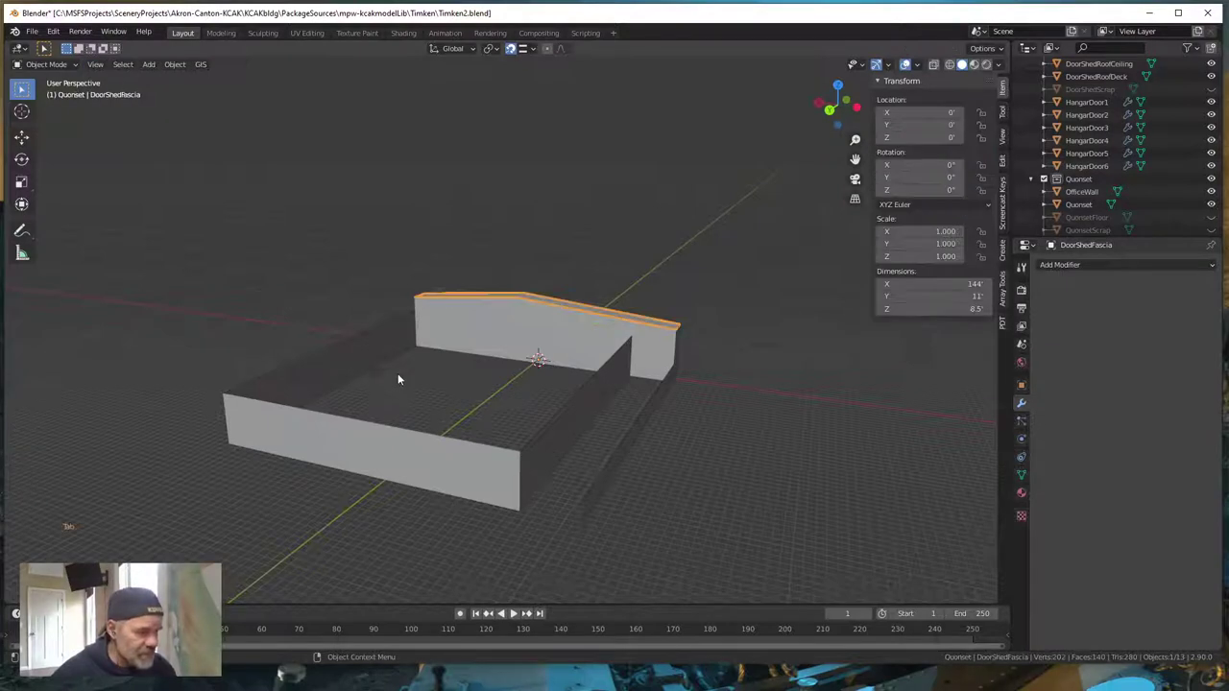
{"action": "left_click", "coordinate": [781, 445]}
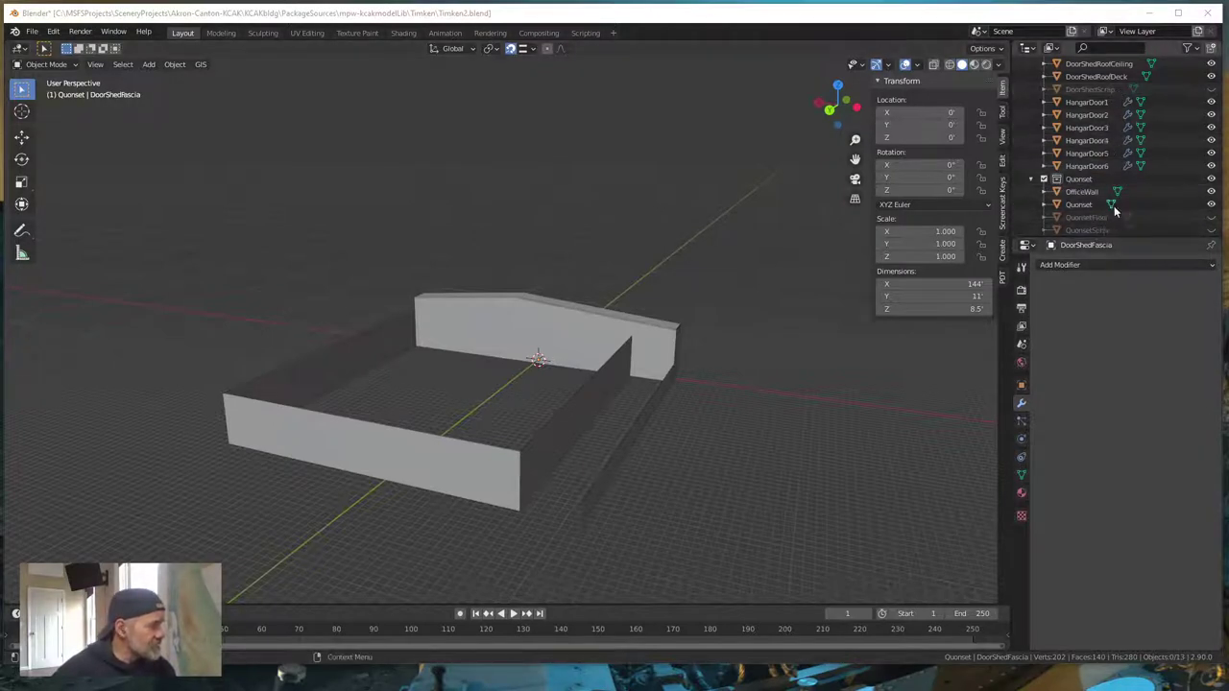
- Add a new collection in the Outliner and rename Collection 4 to Roof
{"action": "scroll", "coordinate": [1106, 134], "scroll_direction": "up", "scroll_amount": 4}
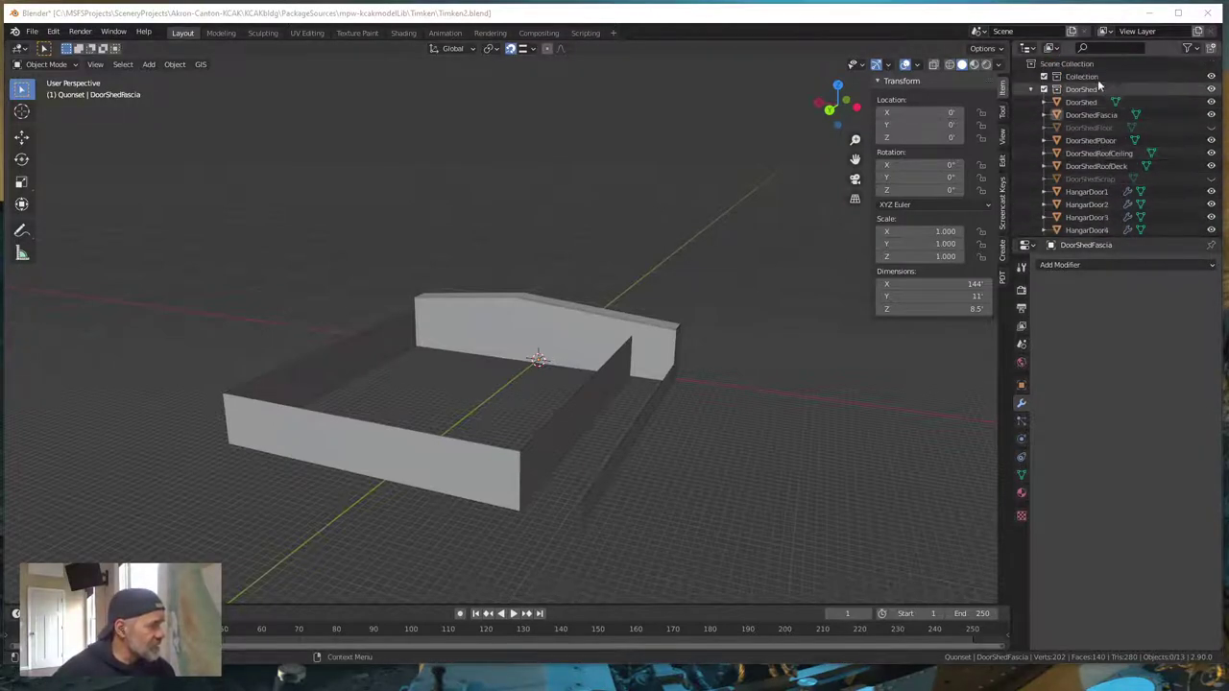
{"action": "right_click", "coordinate": [1058, 64]}
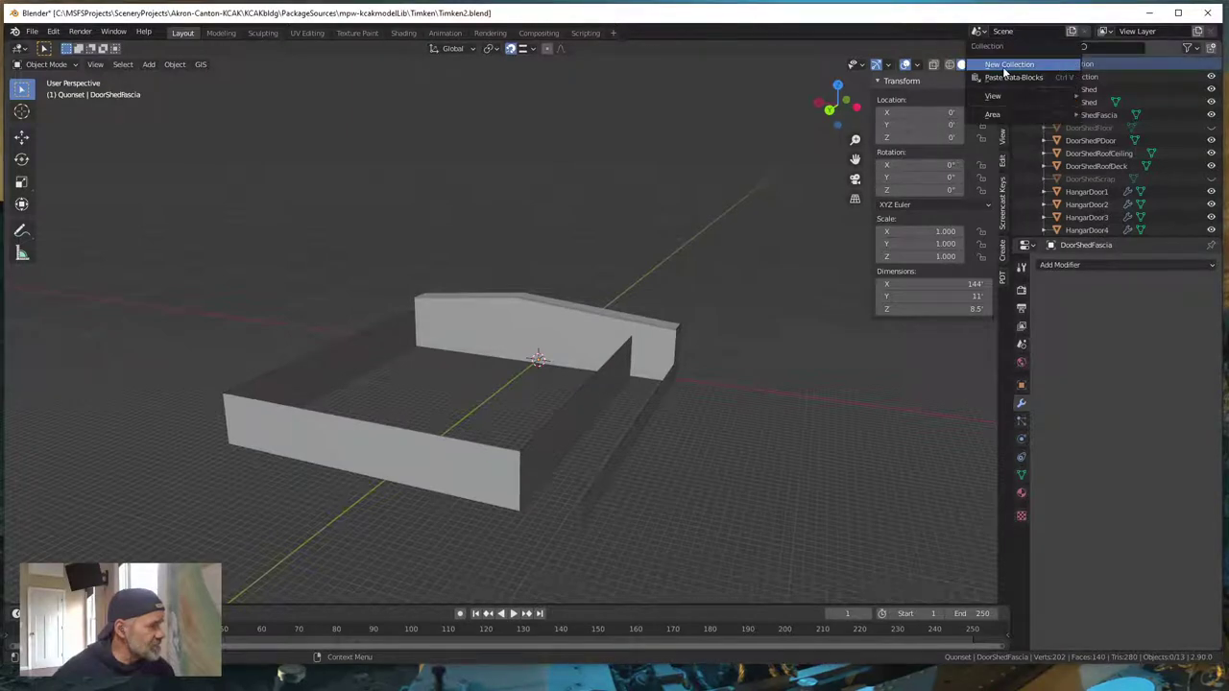
{"action": "scroll", "coordinate": [1137, 197], "scroll_direction": "down", "scroll_amount": 5}
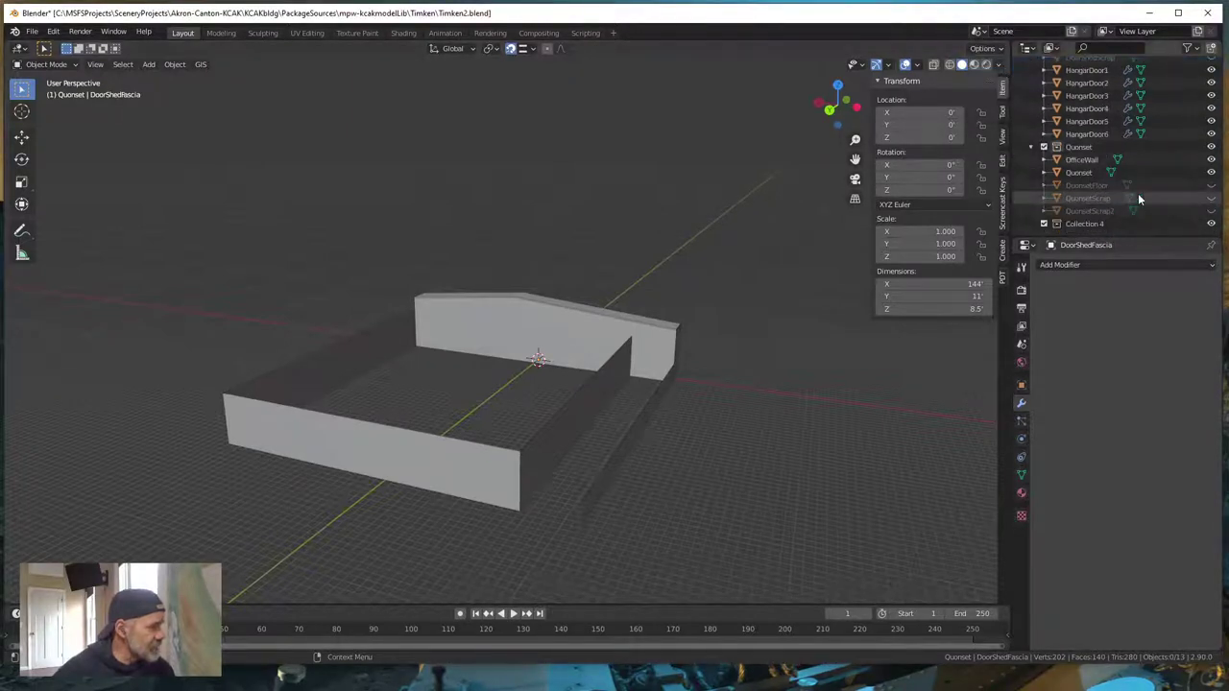
{"action": "double_click", "coordinate": [1081, 224]}
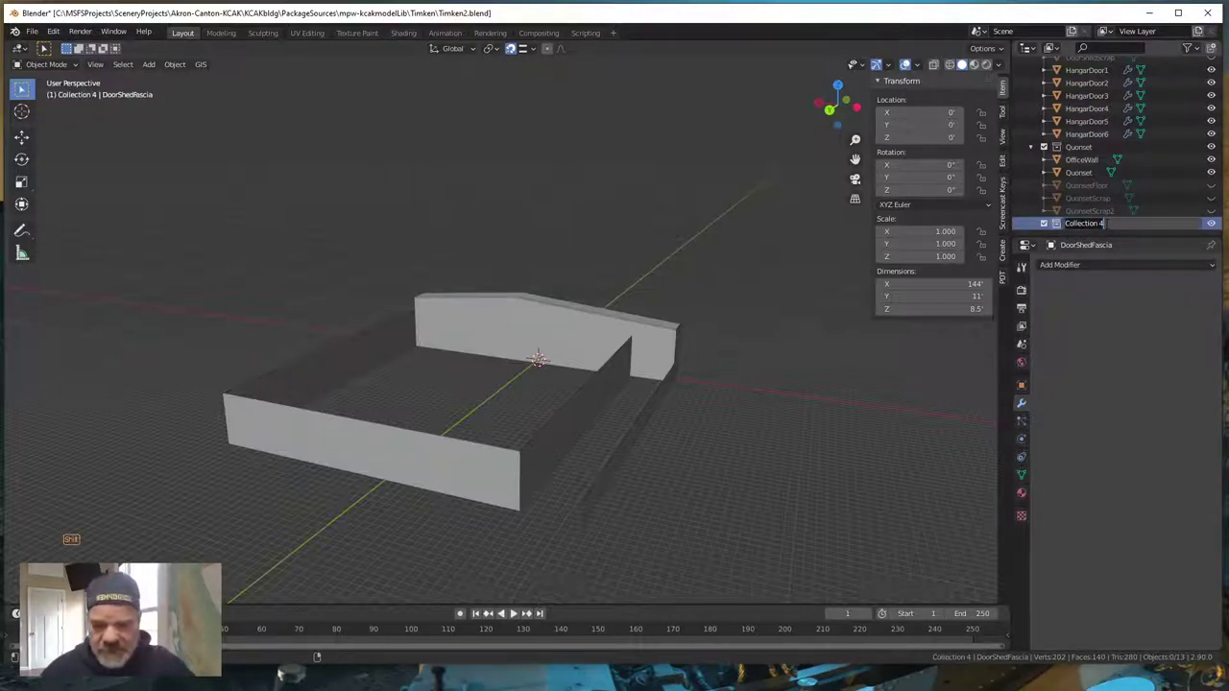
{"action": "type", "text": "Roo"}
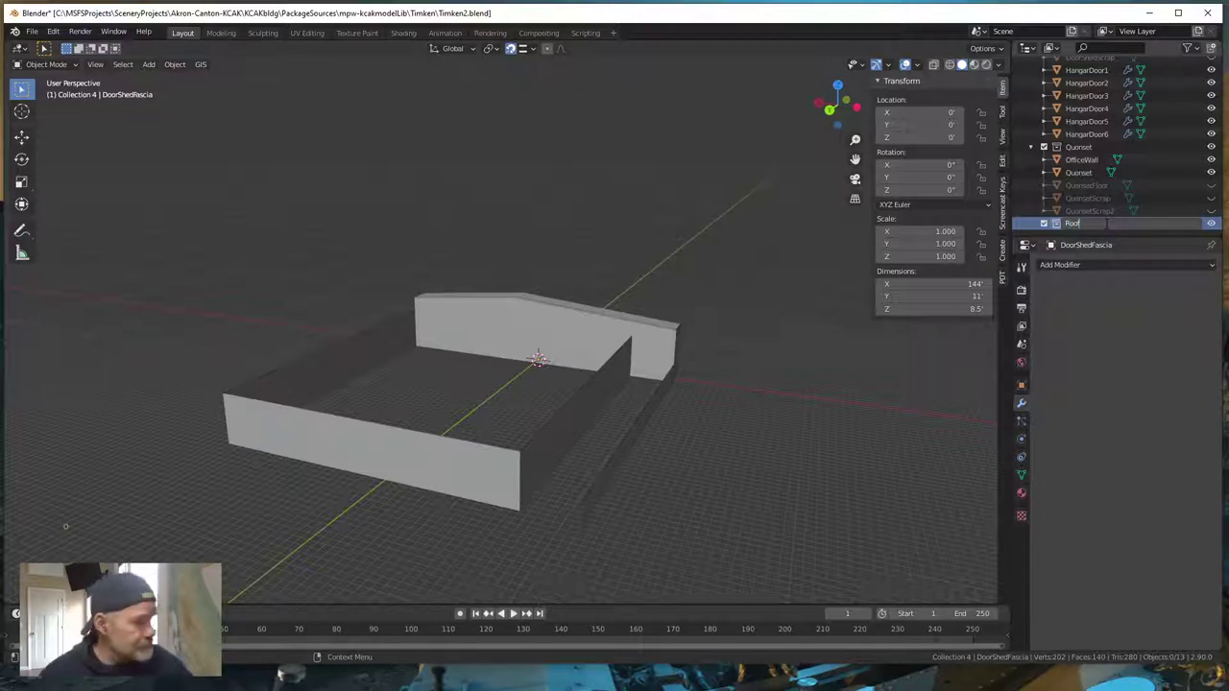
{"action": "type", "text": "f"}
{"action": "key", "text": "Return"}
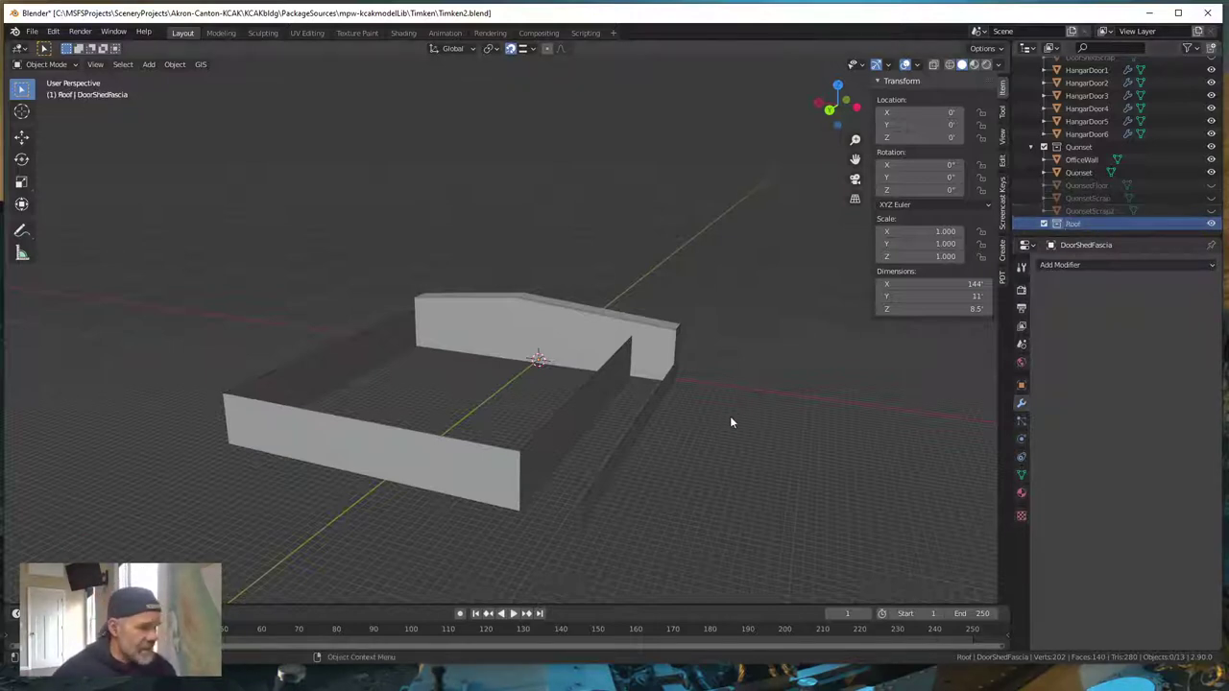
- Move closer to the hangar and show the Shift+A Add menu's Mesh submenu
{"action": "middle_click_drag", "start_coordinate": [758, 414], "coordinate": [760, 414]}
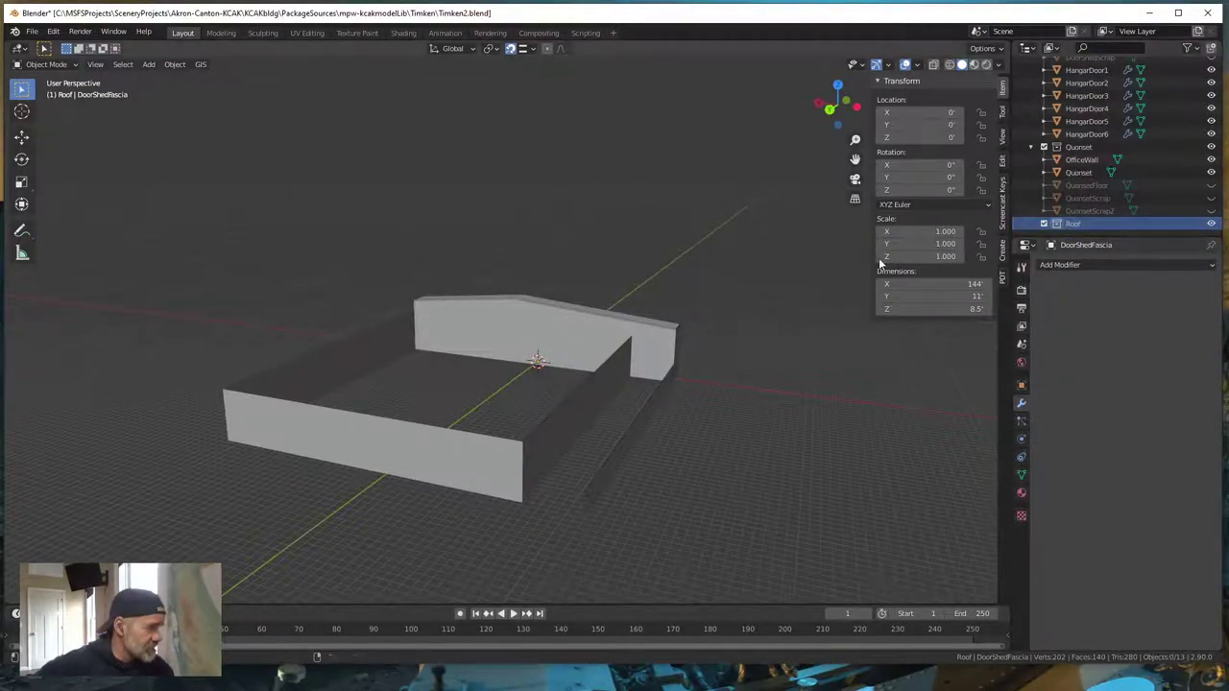
{"action": "middle_click_drag", "start_coordinate": [715, 392], "coordinate": [683, 375]}
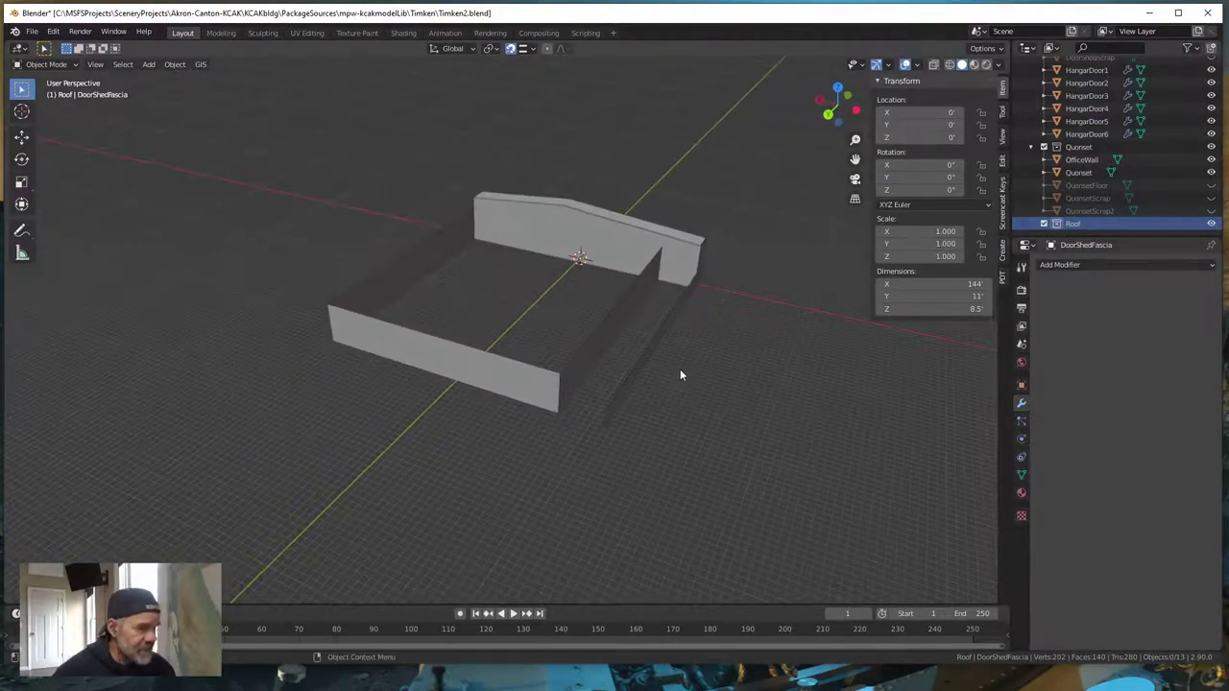
{"action": "scroll", "coordinate": [680, 374], "scroll_direction": "up", "scroll_amount": 2}
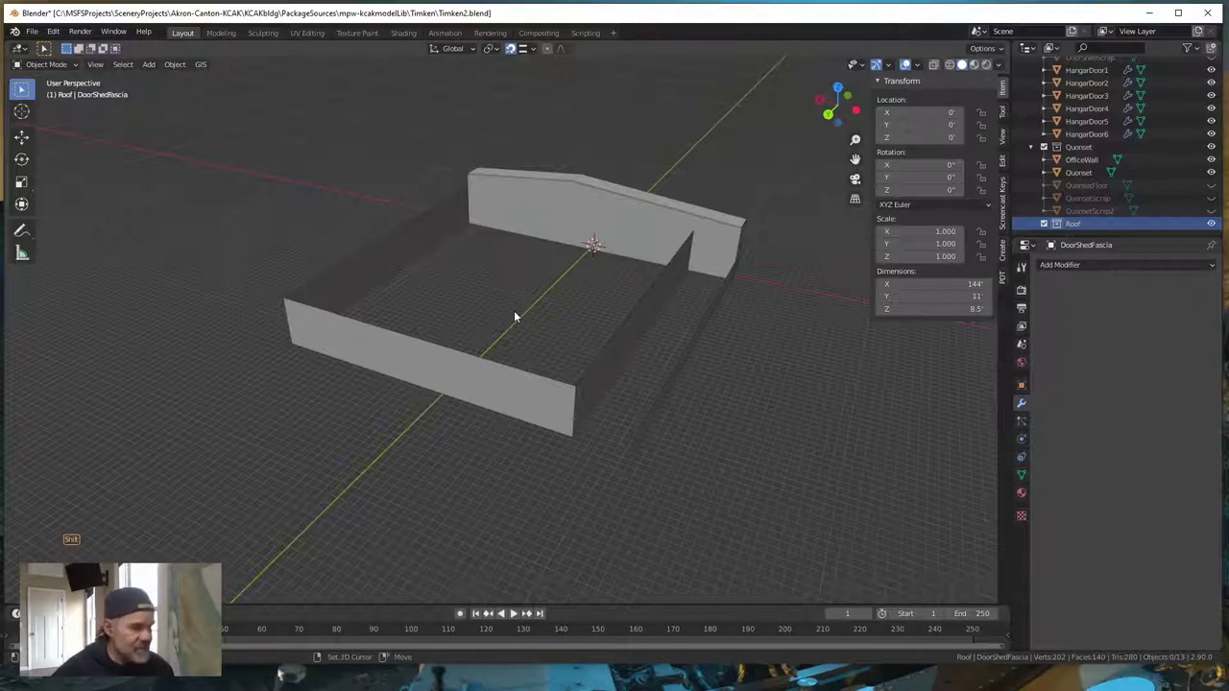
{"action": "key", "text": "shift+a"}
{"action": "mouse_move", "coordinate": [514, 316]}
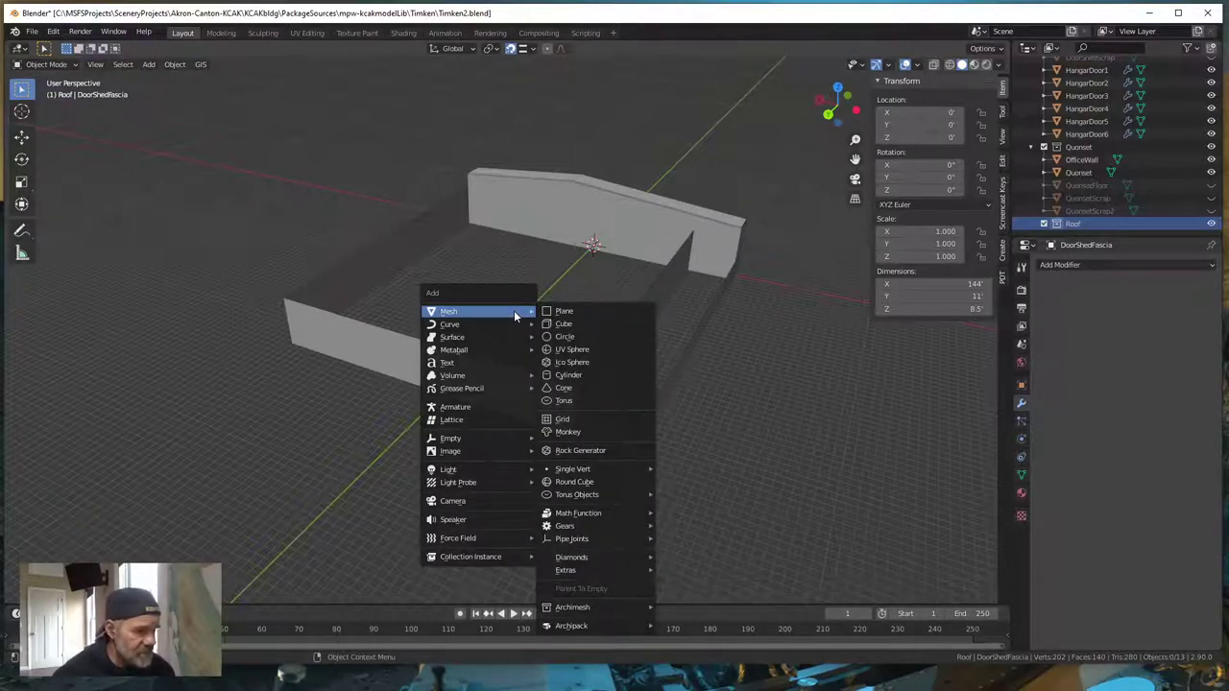
- Add a Circle mesh with 128 vertices and a radius of 148.625'
{"action": "left_click", "coordinate": [565, 337]}
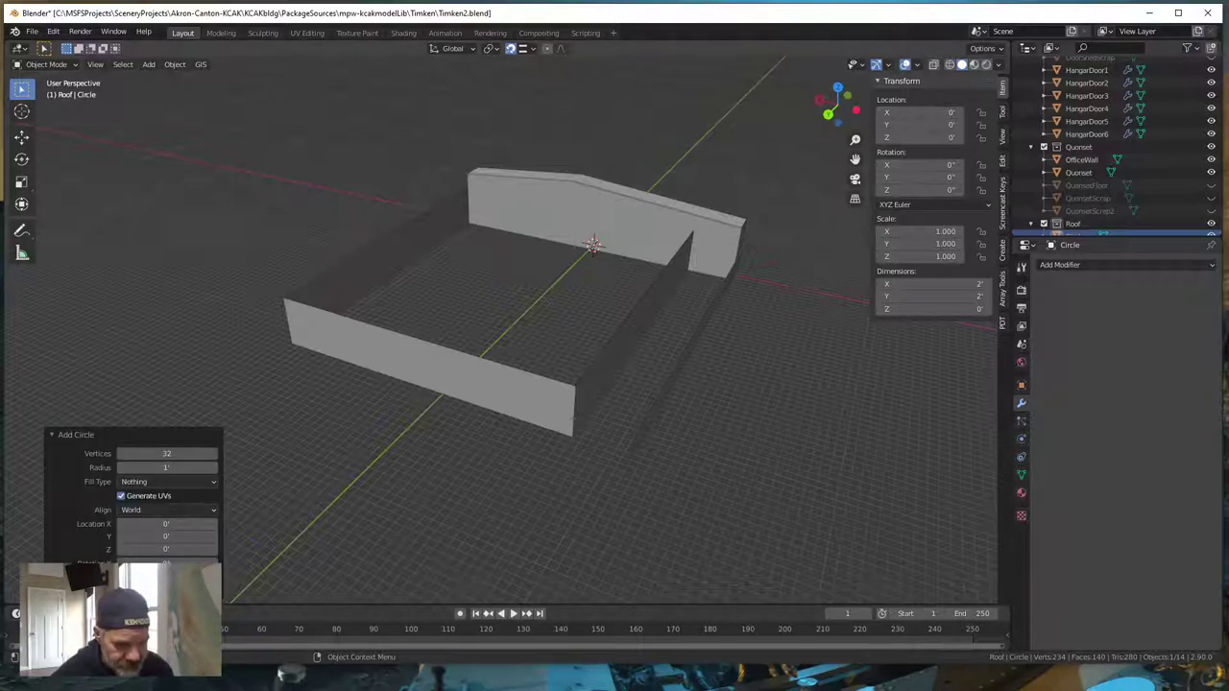
{"action": "left_click", "coordinate": [161, 455]}
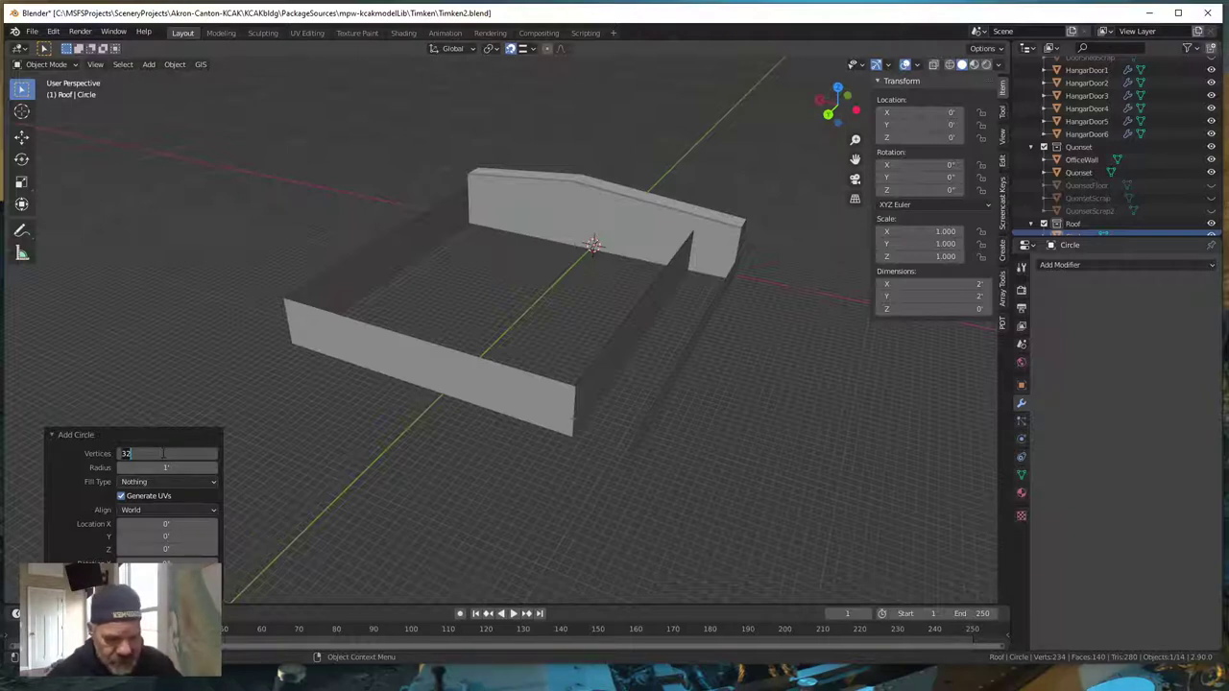
{"action": "type", "text": "128"}
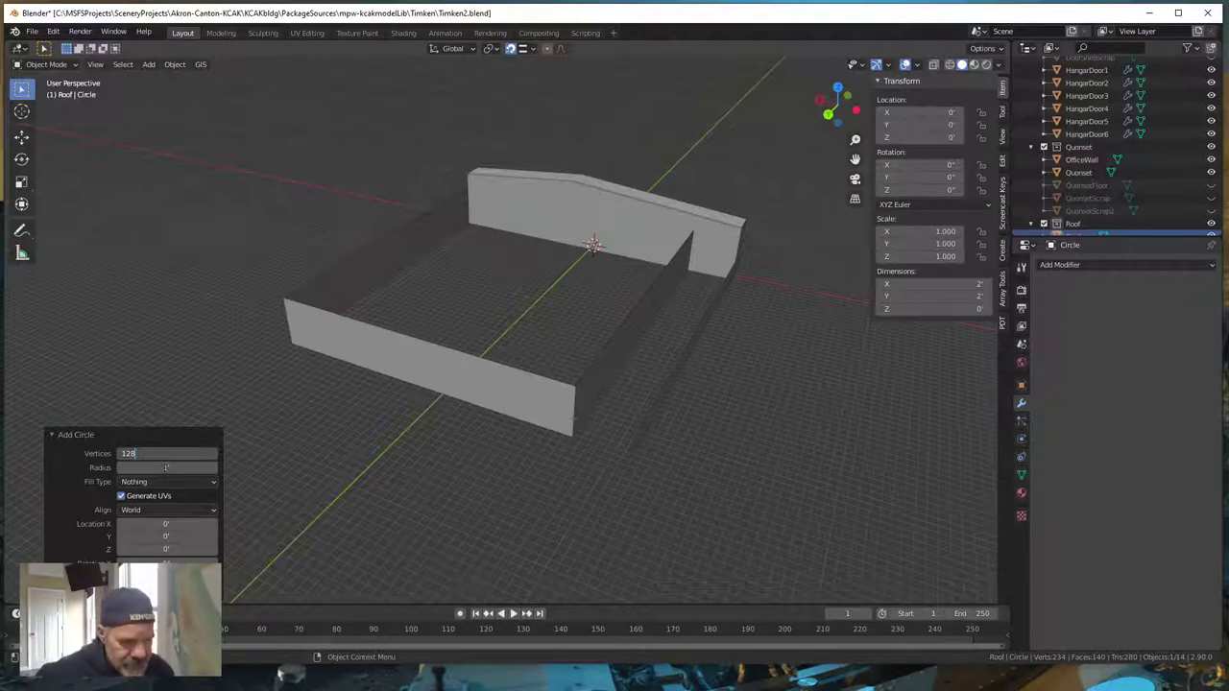
{"action": "key", "text": "Return"}
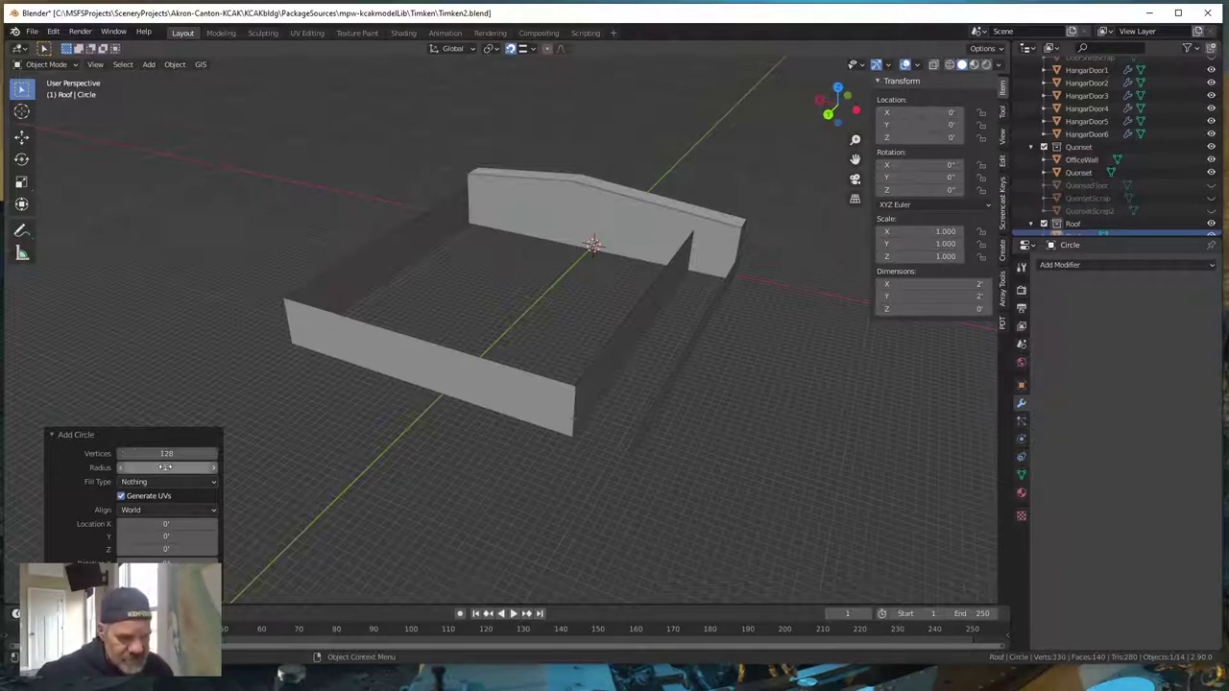
{"action": "left_click", "coordinate": [166, 467]}
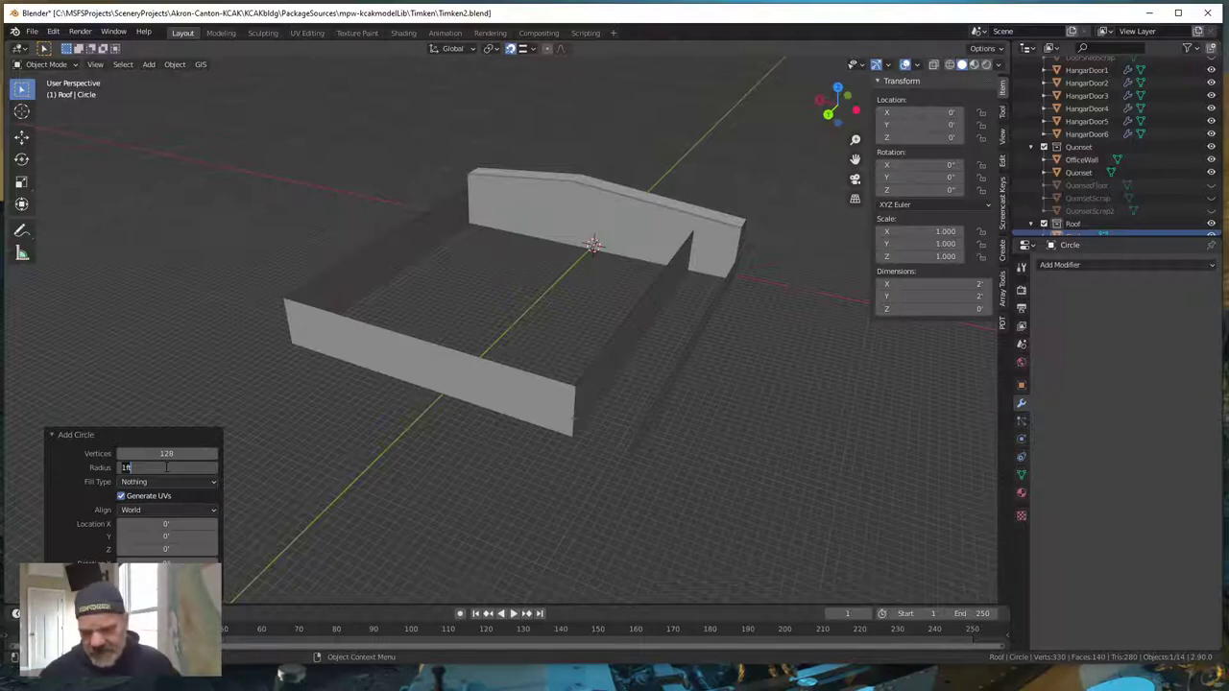
{"action": "type", "text": "14"}
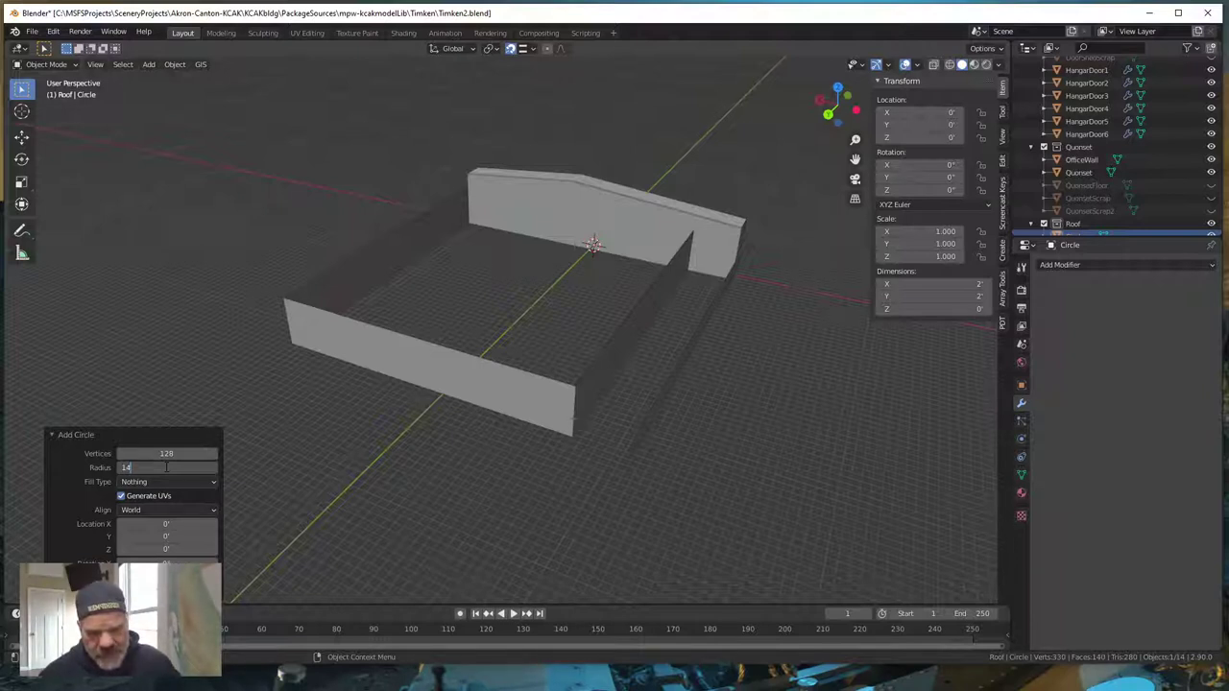
{"action": "type", "text": "2"}
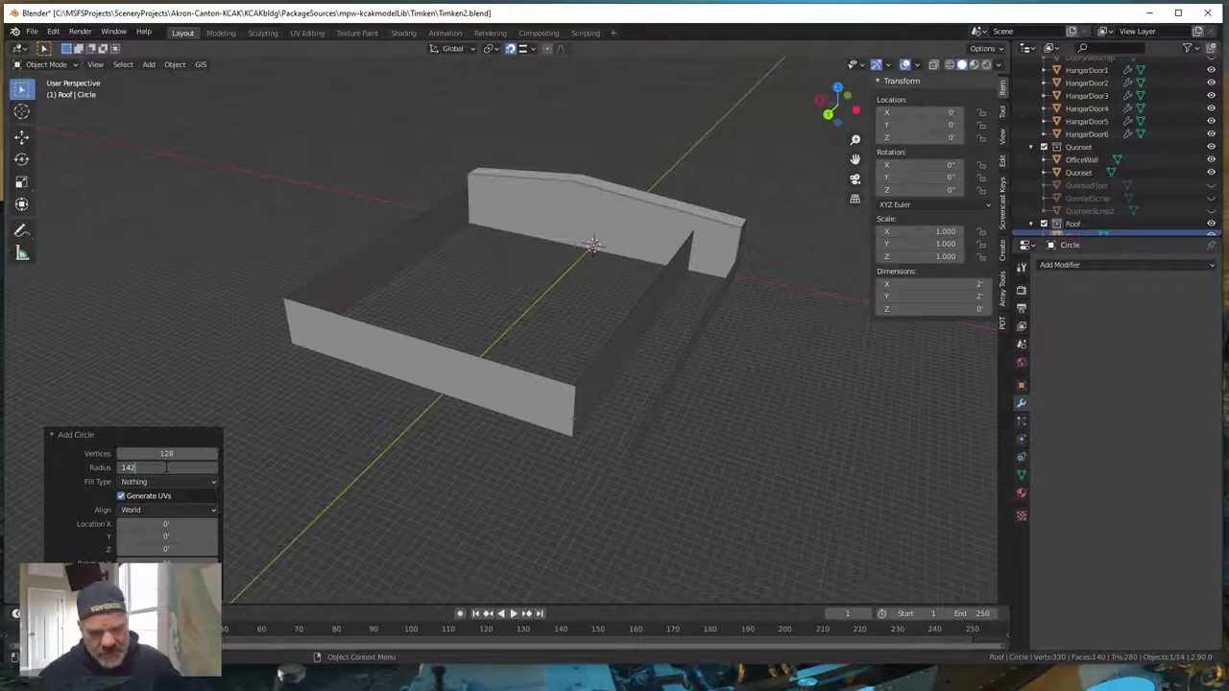
{"action": "key", "text": "BackSpace"}
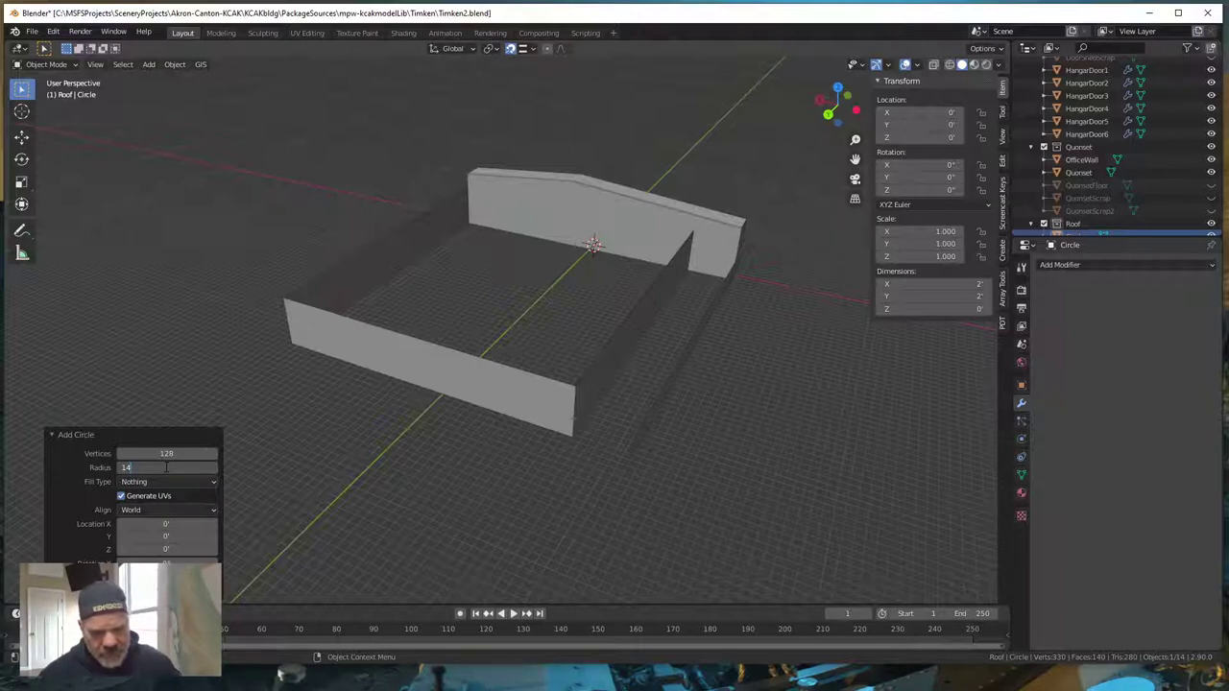
{"action": "type", "text": ".625"}
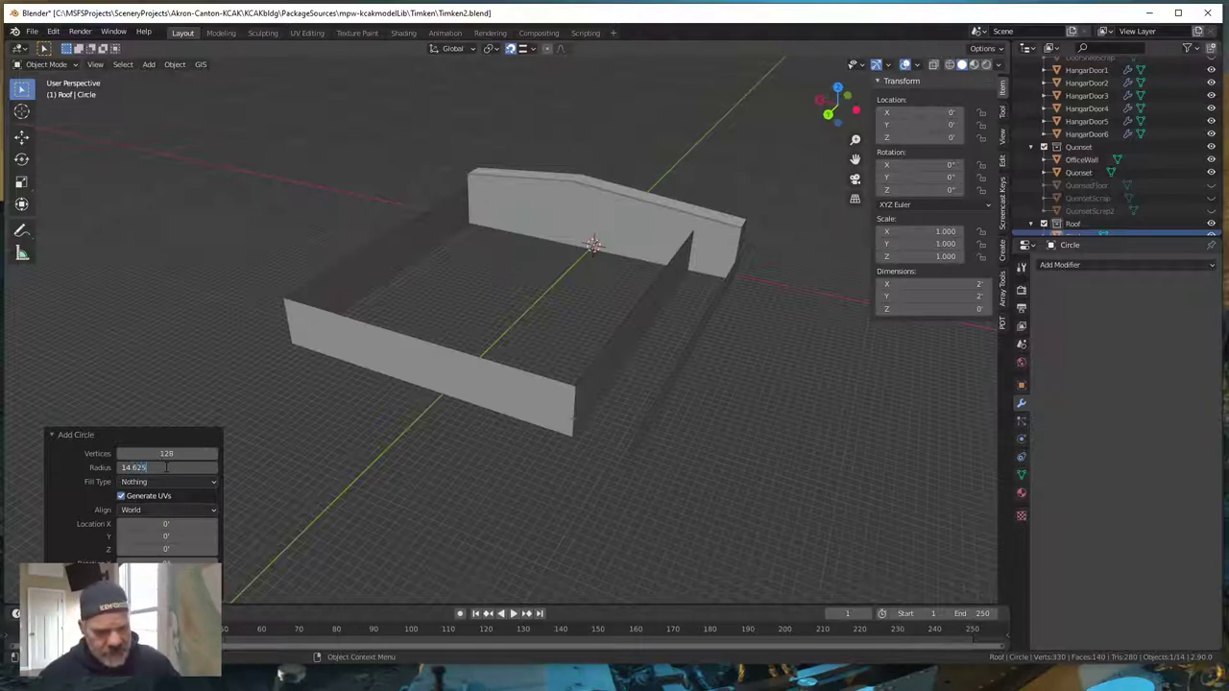
{"action": "key", "text": "BackSpace"}
{"action": "key", "text": "BackSpace"}
{"action": "key", "text": "BackSpace"}
{"action": "key", "text": "BackSpace"}
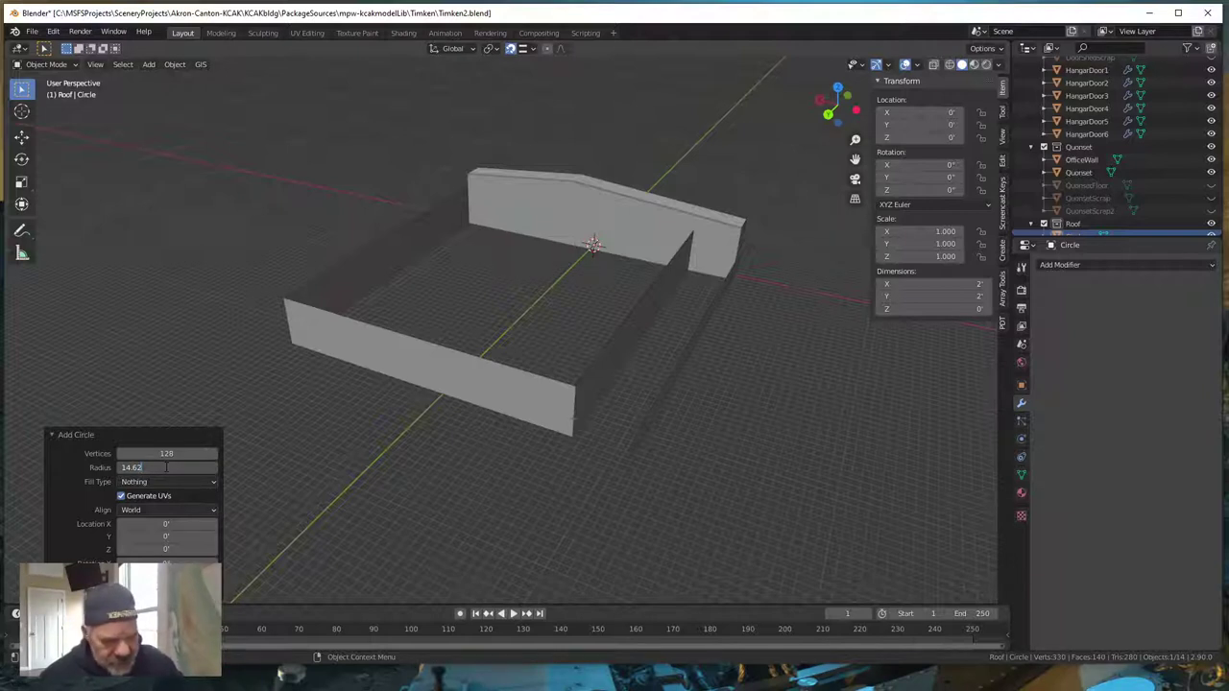
{"action": "type", "text": "8"}
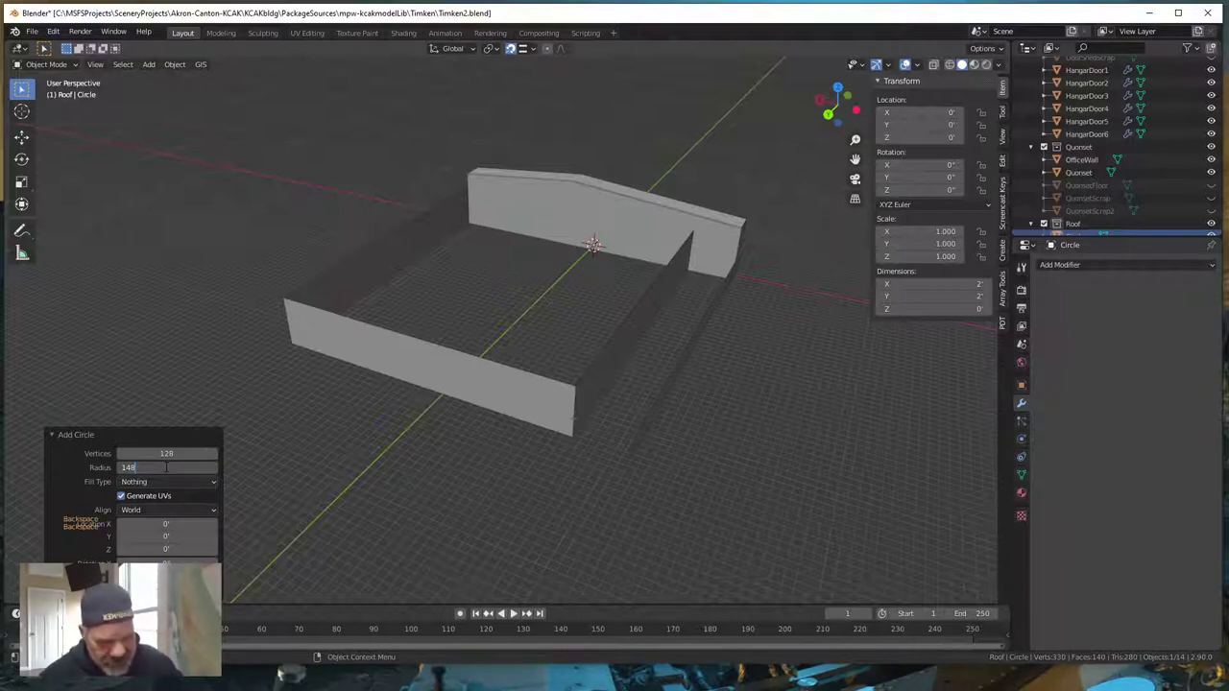
{"action": "type", "text": ".625"}
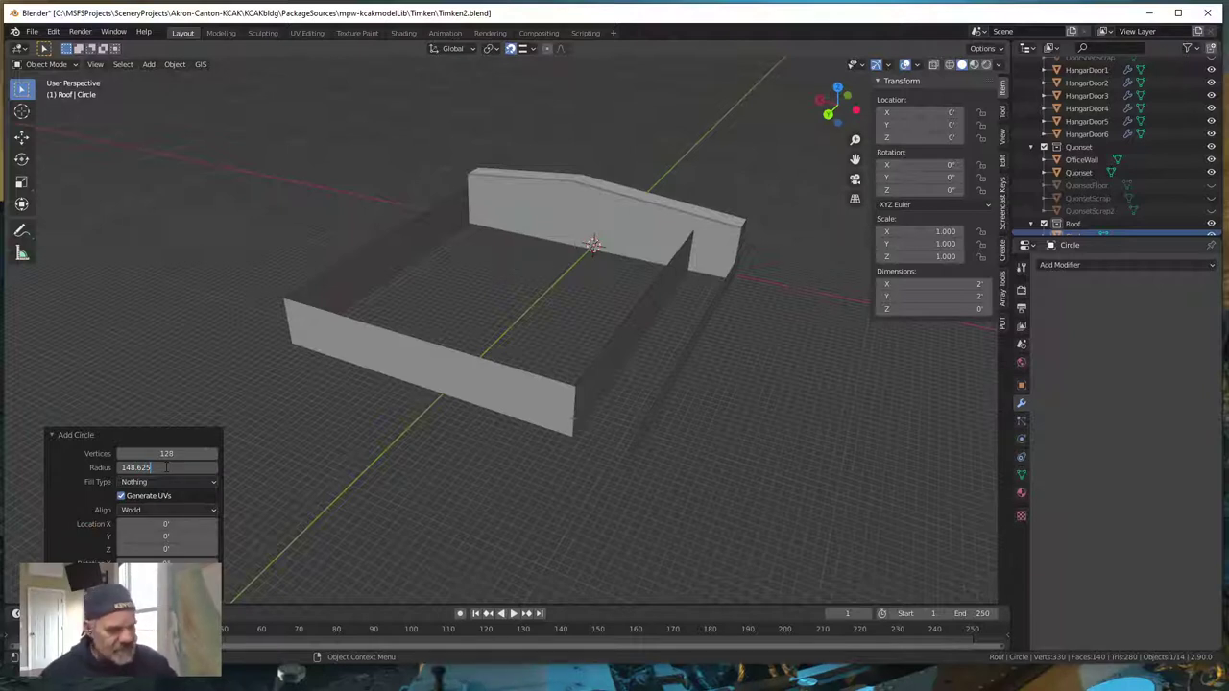
{"action": "key", "text": "Return"}
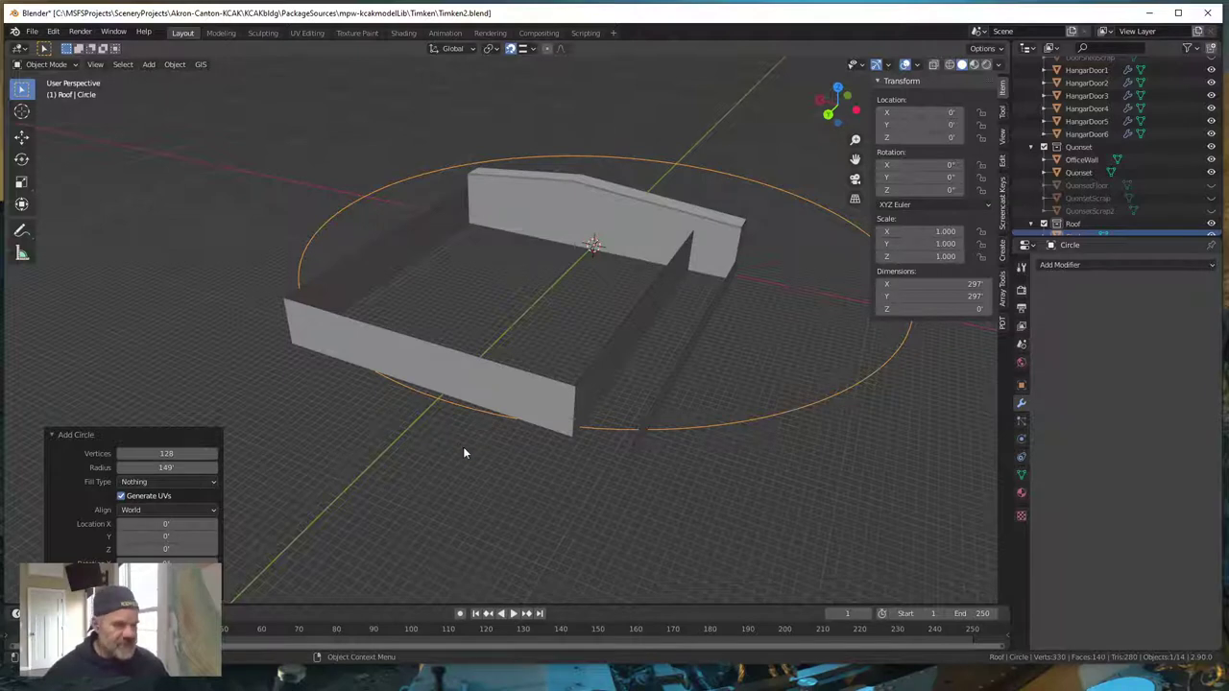
- Rotate the circle 90° about the global X axis so it stands upright
{"action": "left_click", "coordinate": [477, 468]}
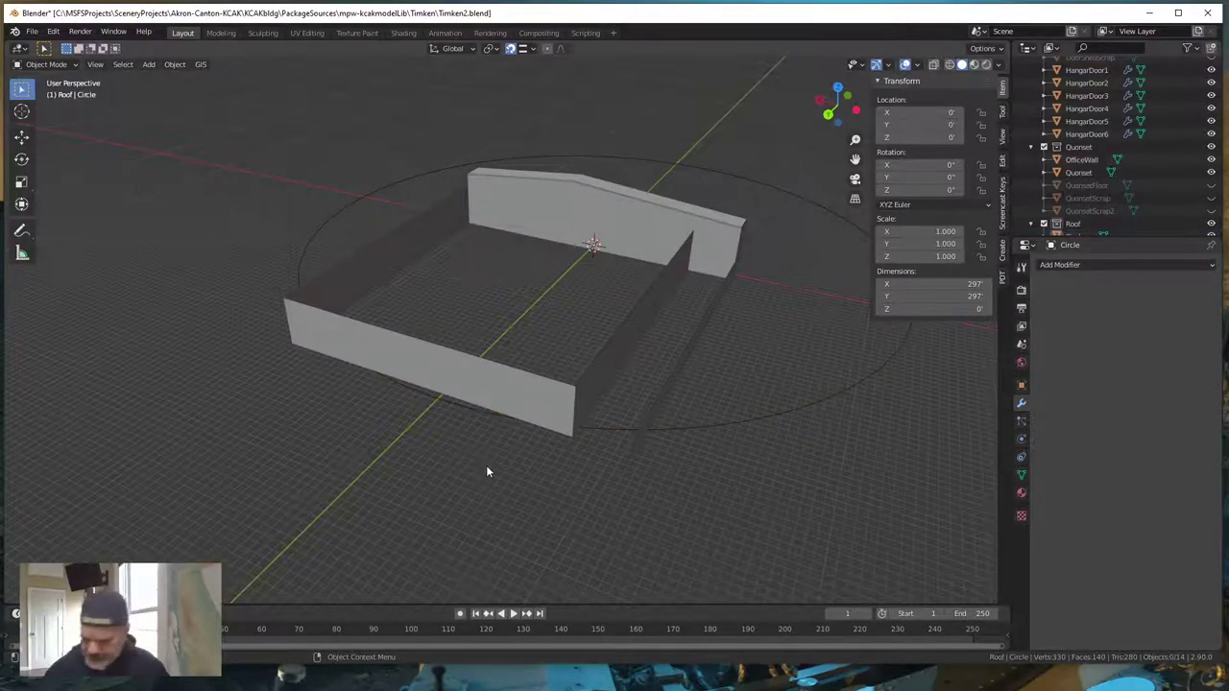
{"action": "mouse_move", "coordinate": [607, 496]}
{"action": "middle_mouse_down"}
{"action": "mouse_move", "coordinate": [687, 479]}
{"action": "mouse_move", "coordinate": [605, 499]}
{"action": "mouse_move", "coordinate": [621, 505]}
{"action": "middle_mouse_up"}
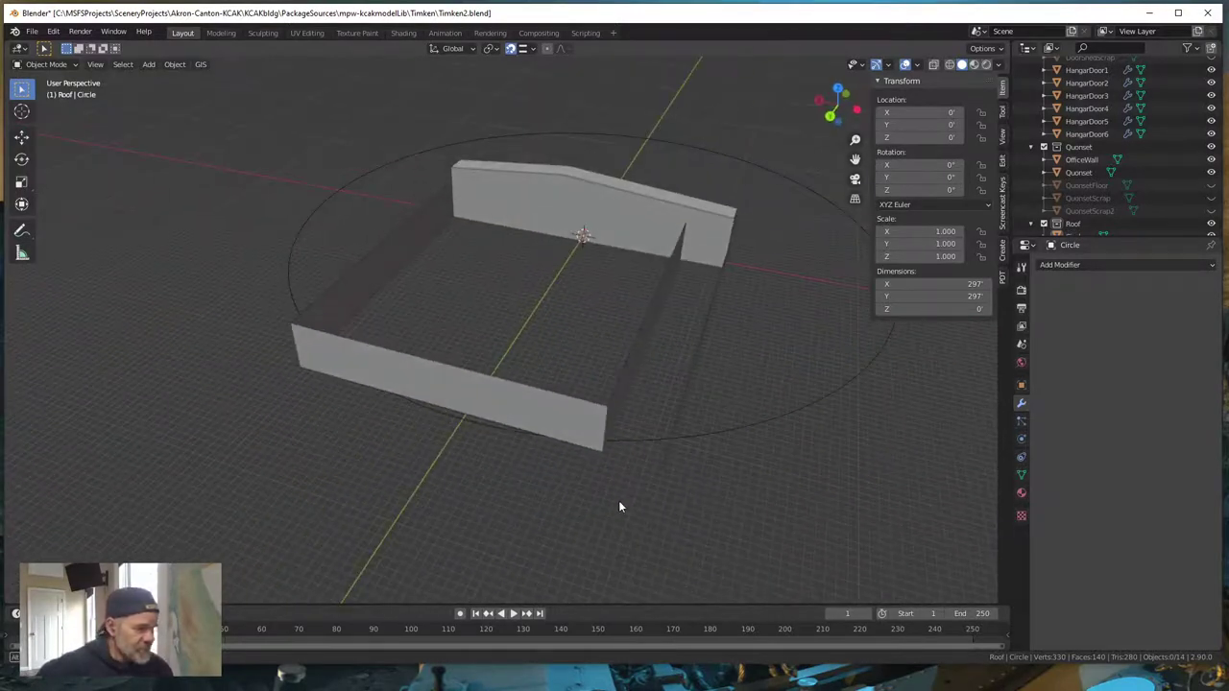
{"action": "left_click", "coordinate": [723, 438]}
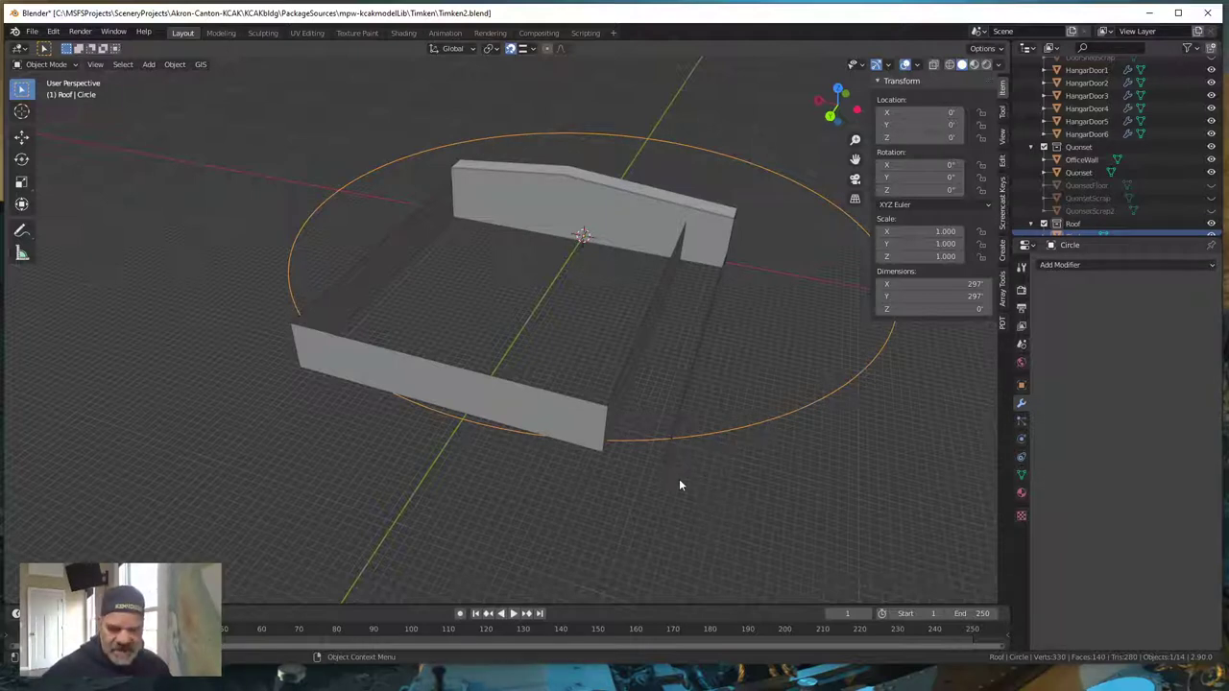
{"action": "key", "text": "r"}
{"action": "key", "text": "x"}
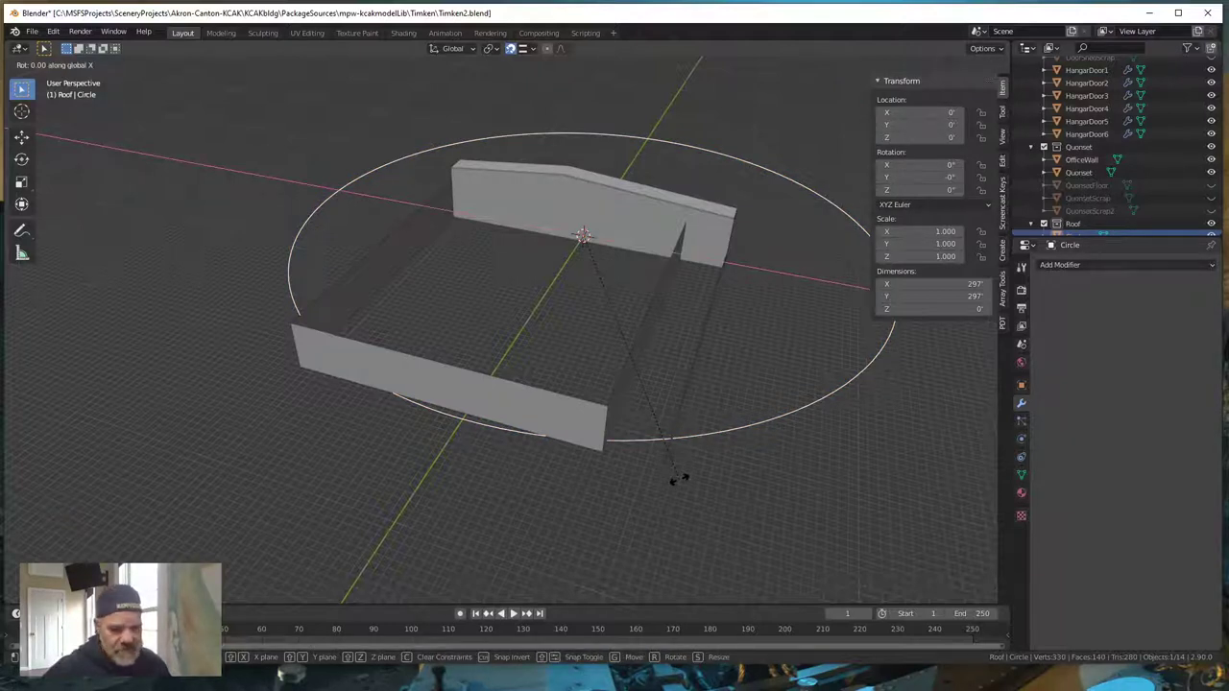
{"action": "type", "text": "90"}
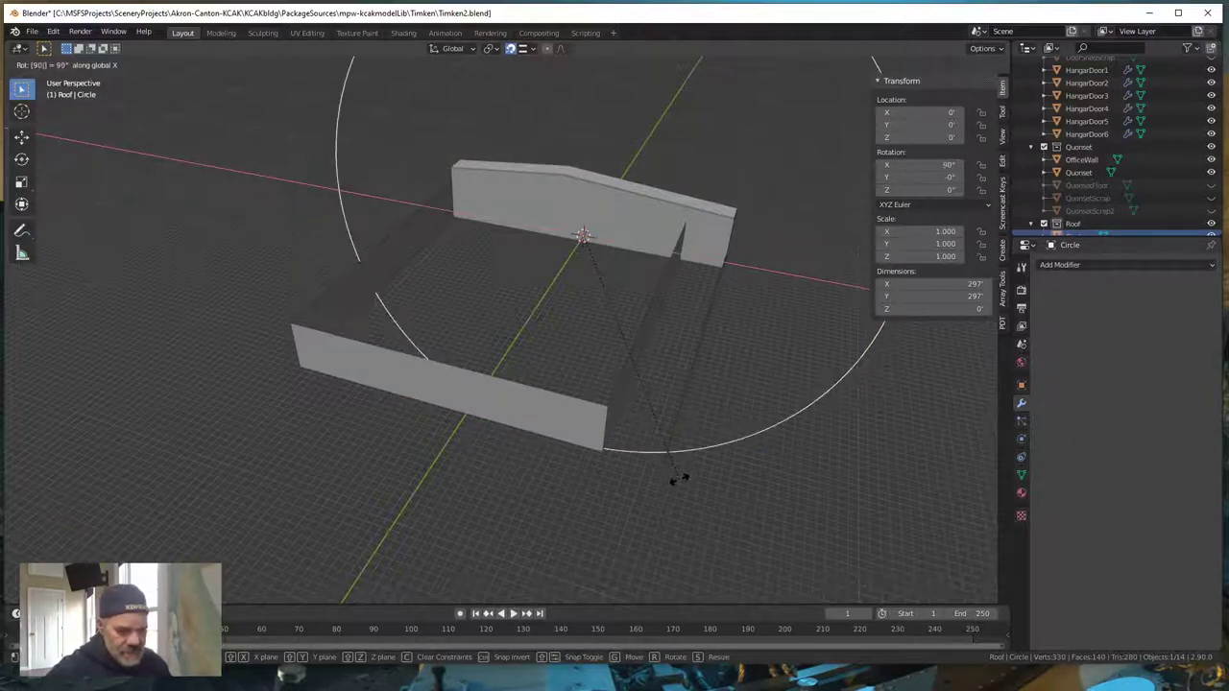
{"action": "key", "text": "Return"}
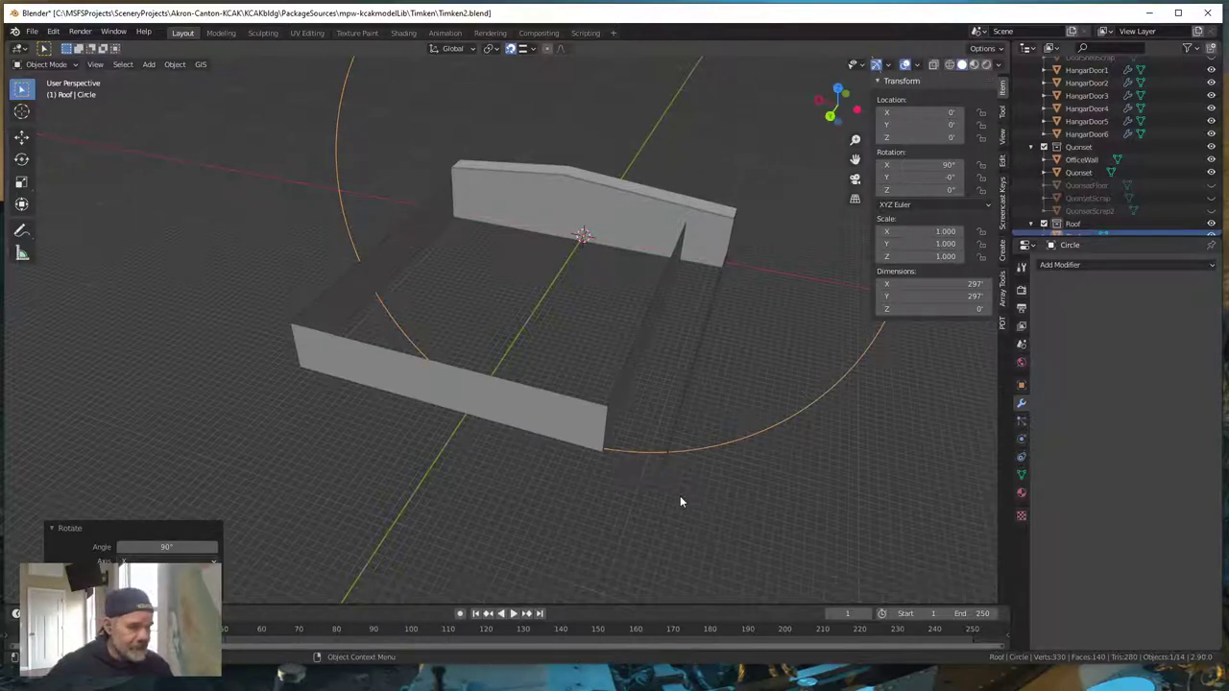
{"action": "middle_click_drag", "start_coordinate": [676, 500], "coordinate": [702, 483]}
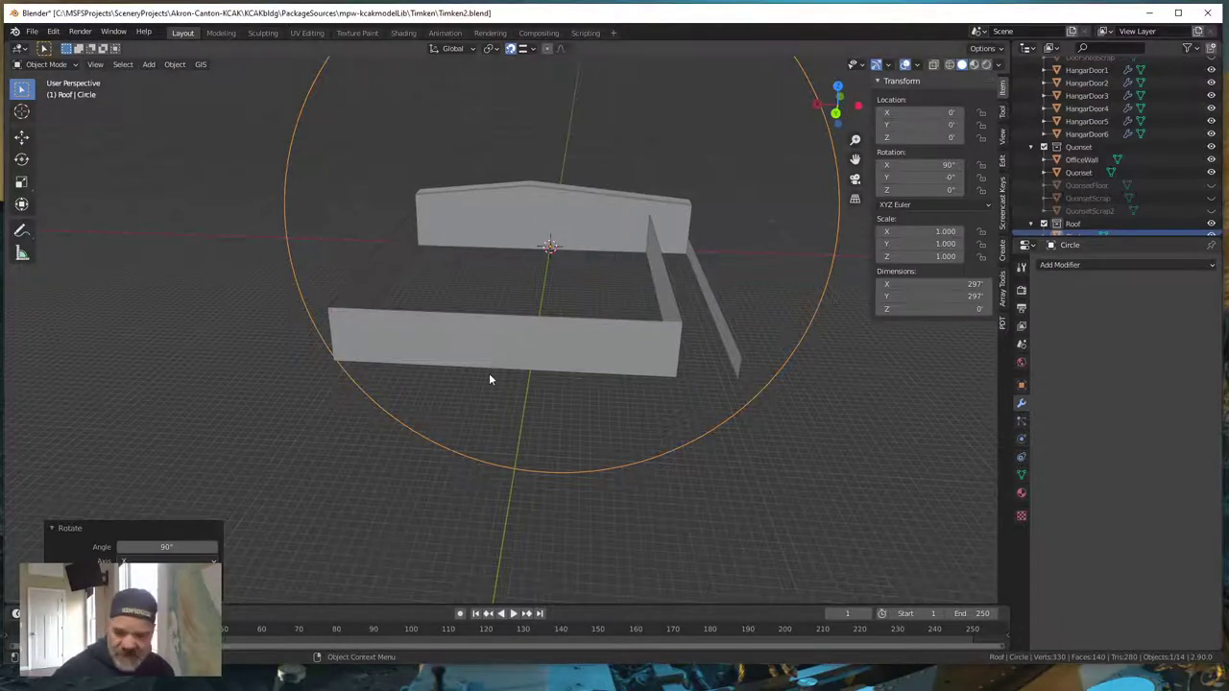
- Switch to Back Orthographic view and pan and zoom to frame the gable wall top
{"action": "key", "text": "grave"}
{"action": "key", "text": "KP_9"}
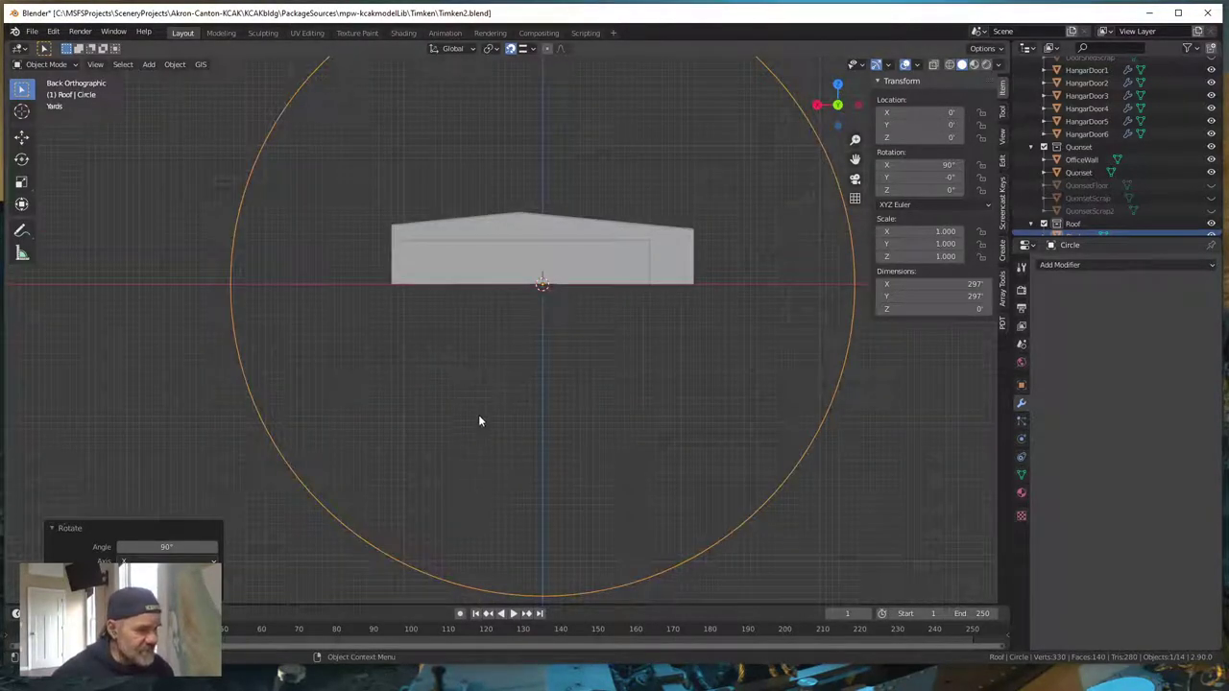
{"action": "middle_click_drag", "start_coordinate": [543, 447], "coordinate": [547, 563], "text": "shift"}
{"action": "scroll", "coordinate": [556, 553], "scroll_direction": "up", "scroll_amount": 1}
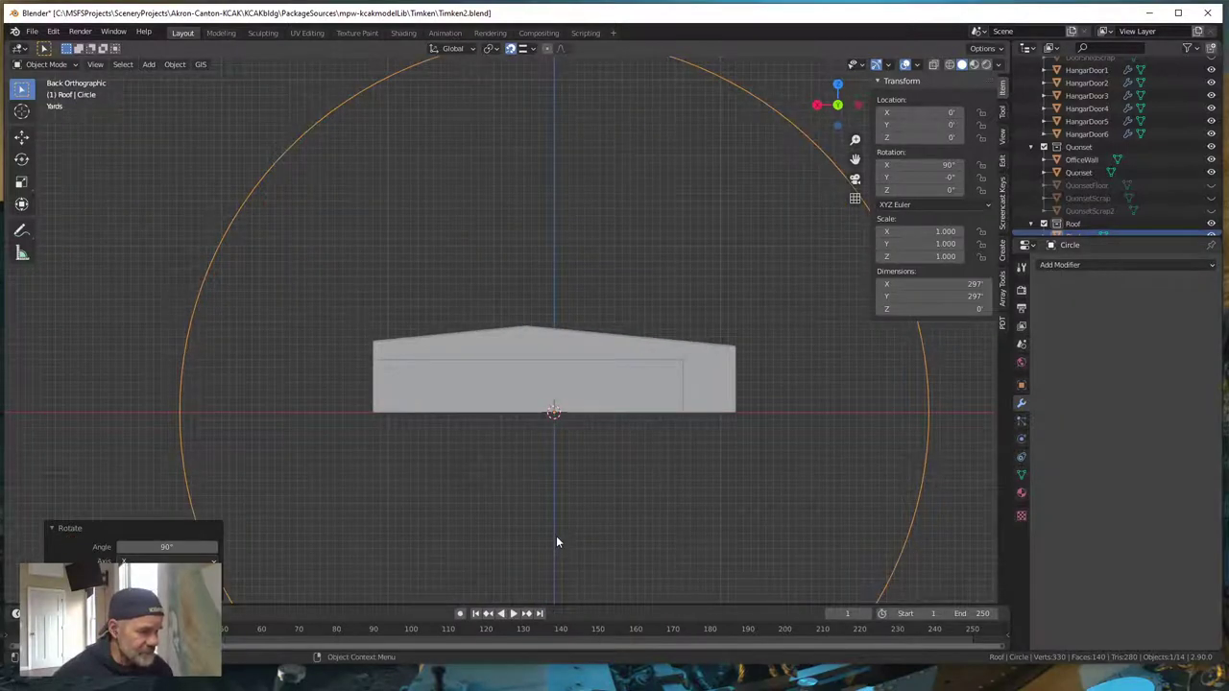
{"action": "scroll", "coordinate": [555, 543], "scroll_direction": "down", "scroll_amount": 1}
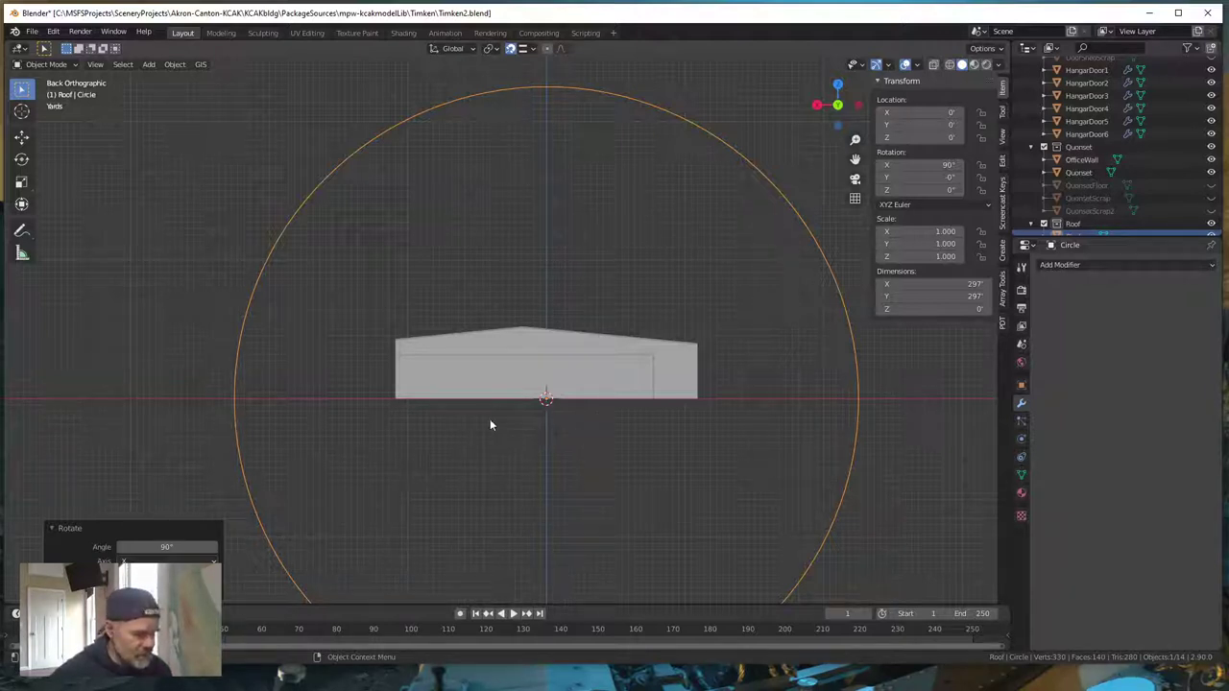
{"action": "scroll", "coordinate": [497, 411], "scroll_direction": "up", "scroll_amount": 5}
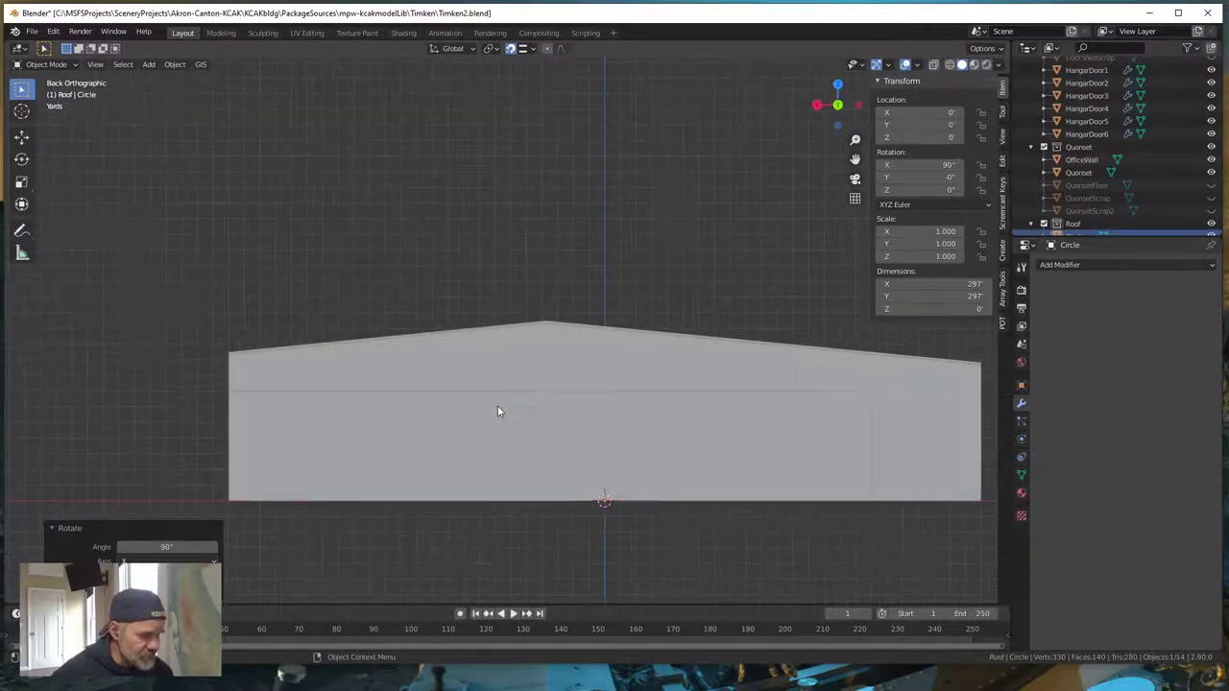
{"action": "key", "text": "shift"}
{"action": "middle_click_drag", "start_coordinate": [553, 466], "coordinate": [480, 416], "text": "shift"}
{"action": "scroll", "coordinate": [480, 416], "scroll_direction": "up", "scroll_amount": 1}
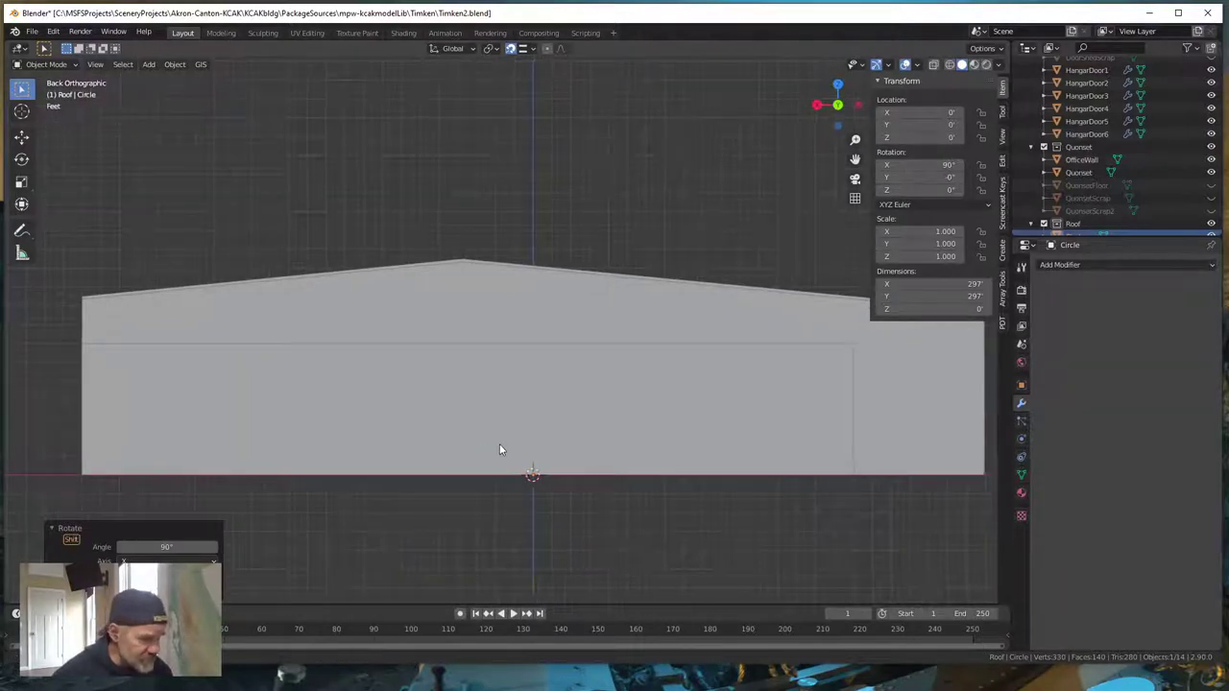
{"action": "middle_click_drag", "start_coordinate": [499, 447], "coordinate": [475, 481], "text": "shift"}
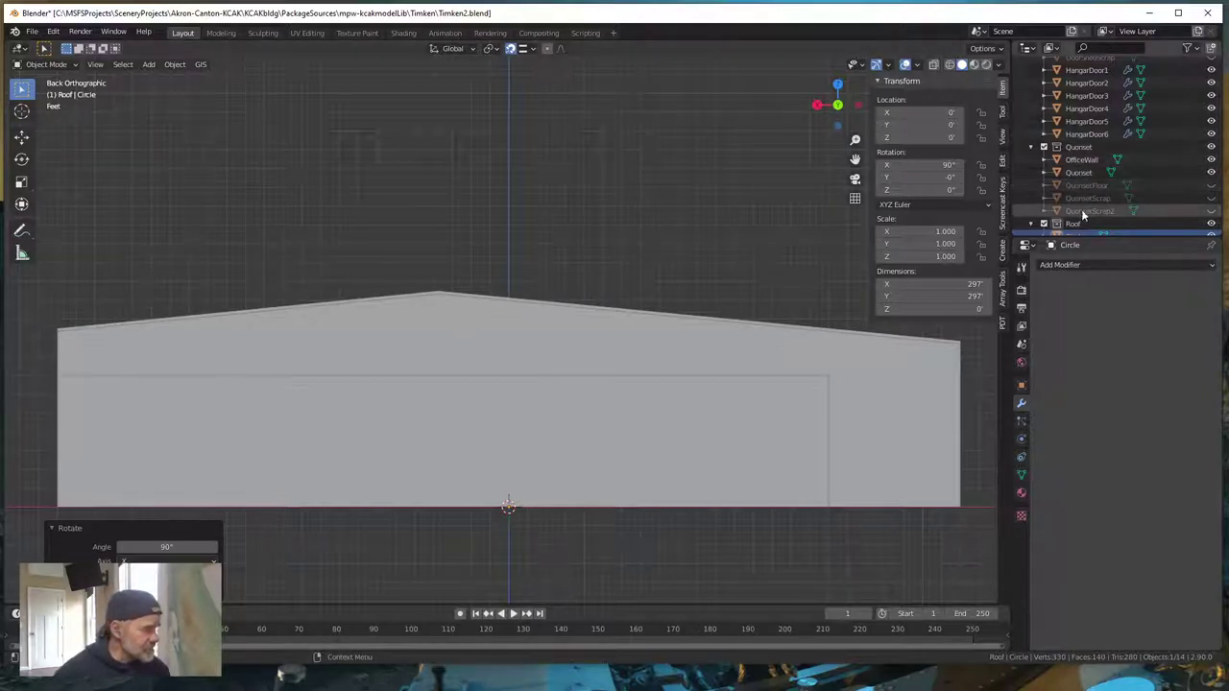
{"action": "scroll", "coordinate": [1093, 197], "scroll_direction": "down", "scroll_amount": 1}
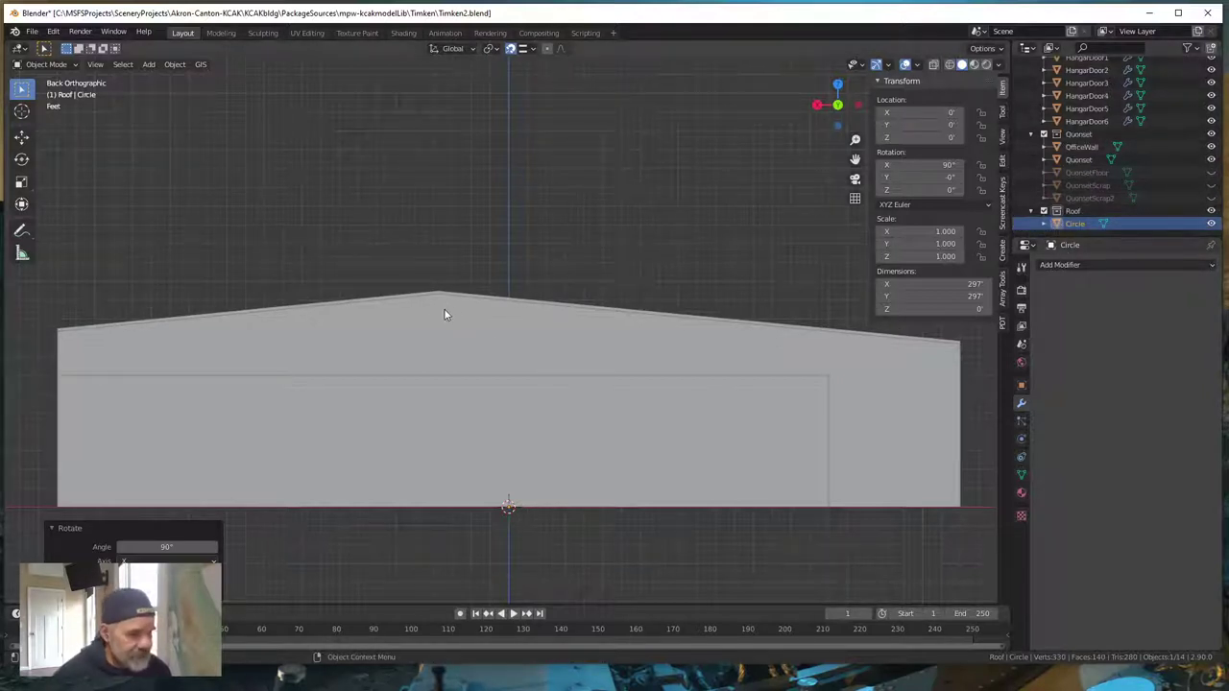
- Lower the circle along Z to -114.43' and switch the viewport to Wireframe shading
{"action": "key", "text": "g"}
{"action": "key", "text": "z"}
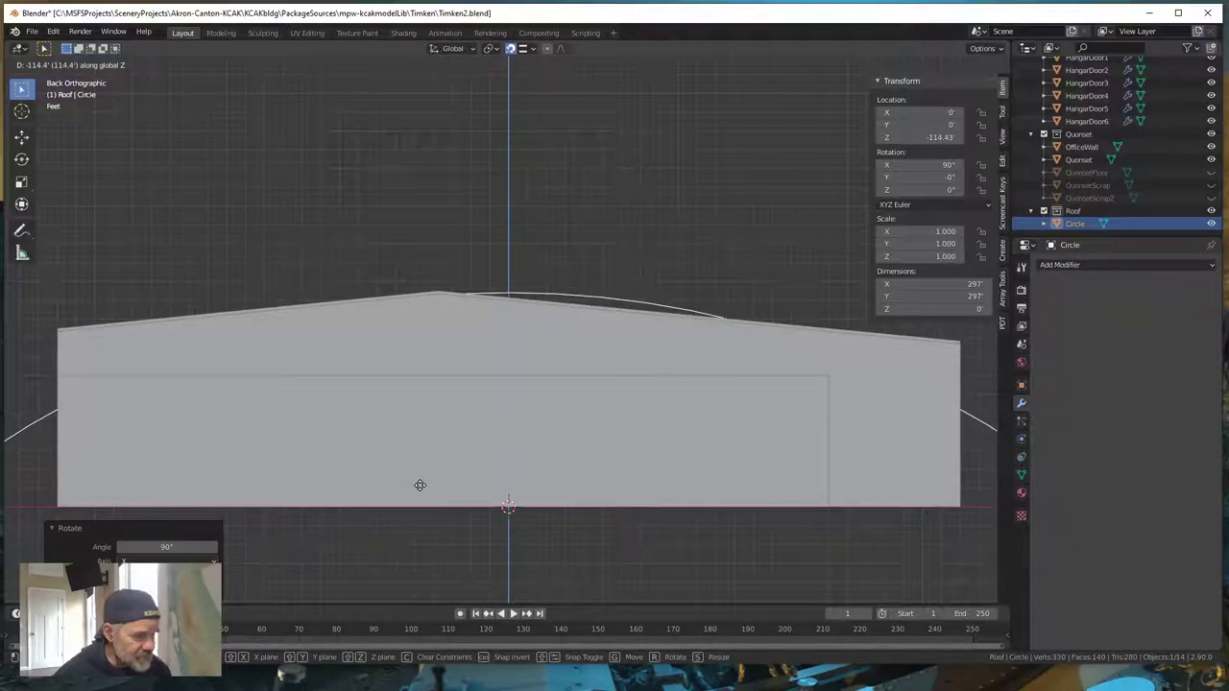
{"action": "left_click", "coordinate": [419, 485]}
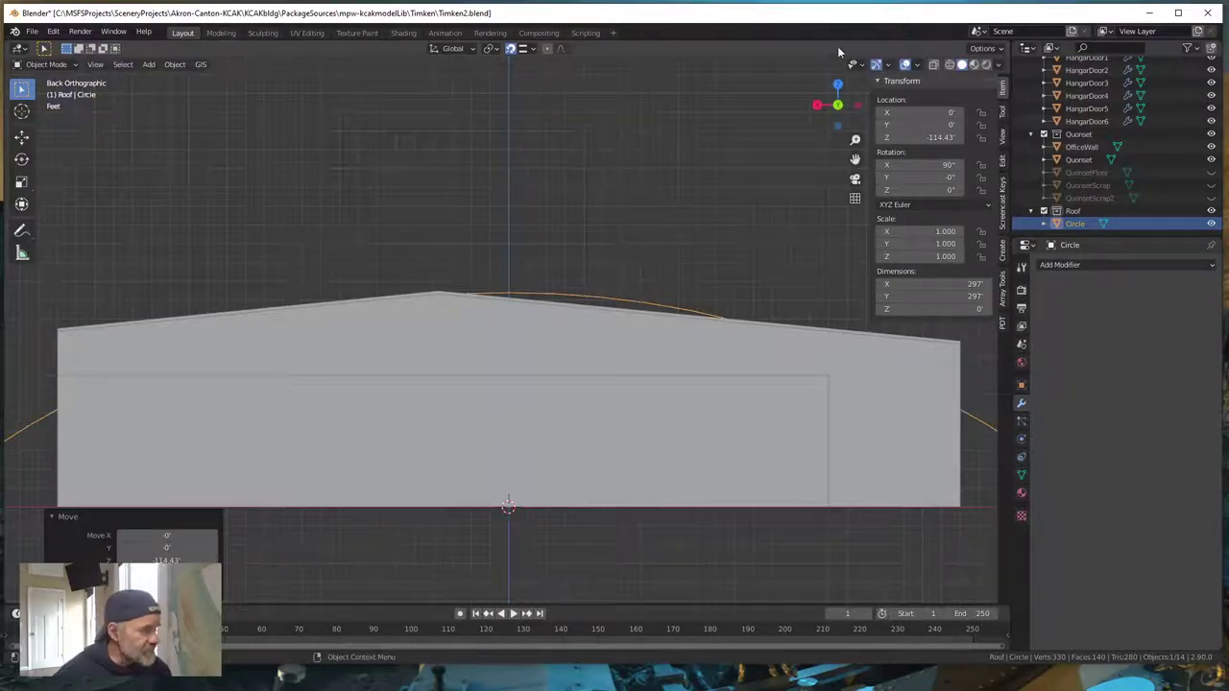
{"action": "left_click", "coordinate": [949, 65]}
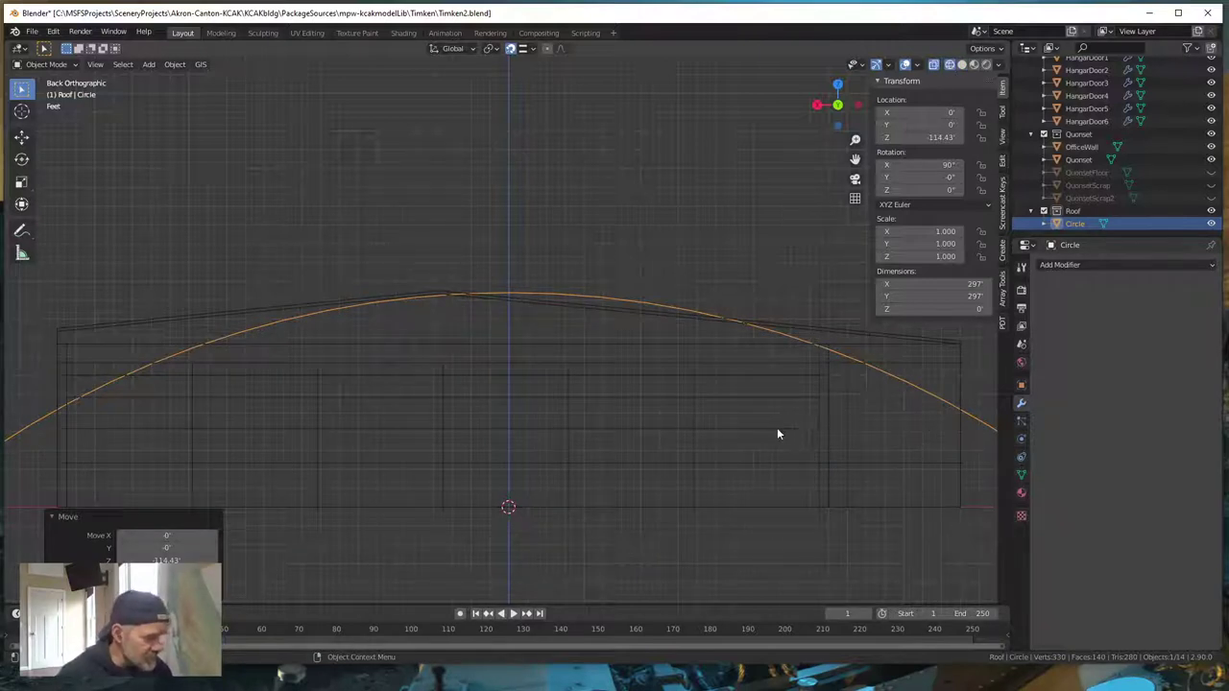
{"action": "left_click", "coordinate": [934, 65]}
{"action": "left_click", "coordinate": [934, 65]}
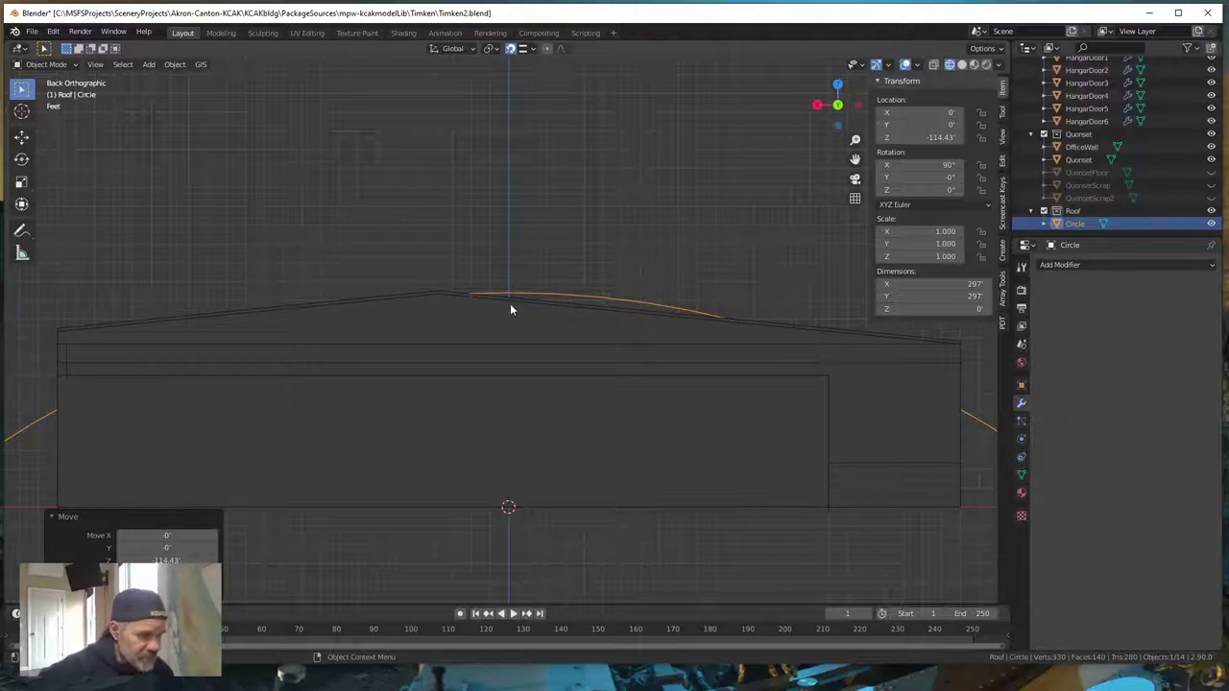
{"action": "scroll", "coordinate": [533, 307], "scroll_direction": "down", "scroll_amount": 5}
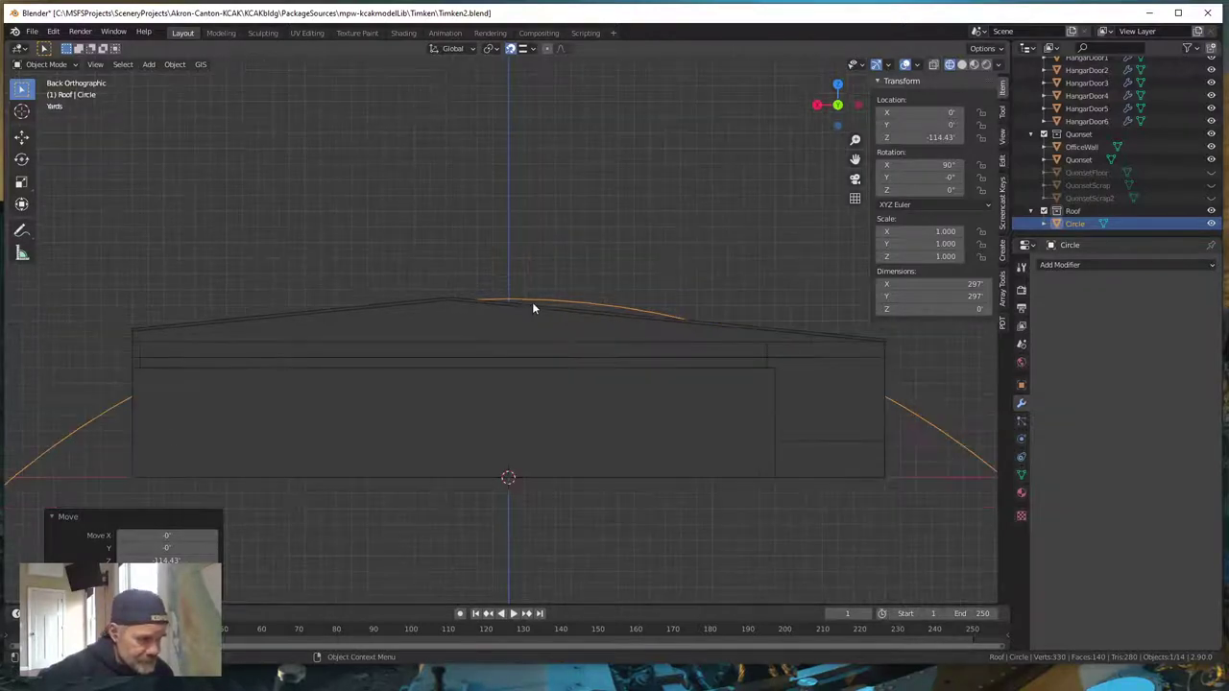
{"action": "scroll", "coordinate": [534, 307], "scroll_direction": "down", "scroll_amount": 1}
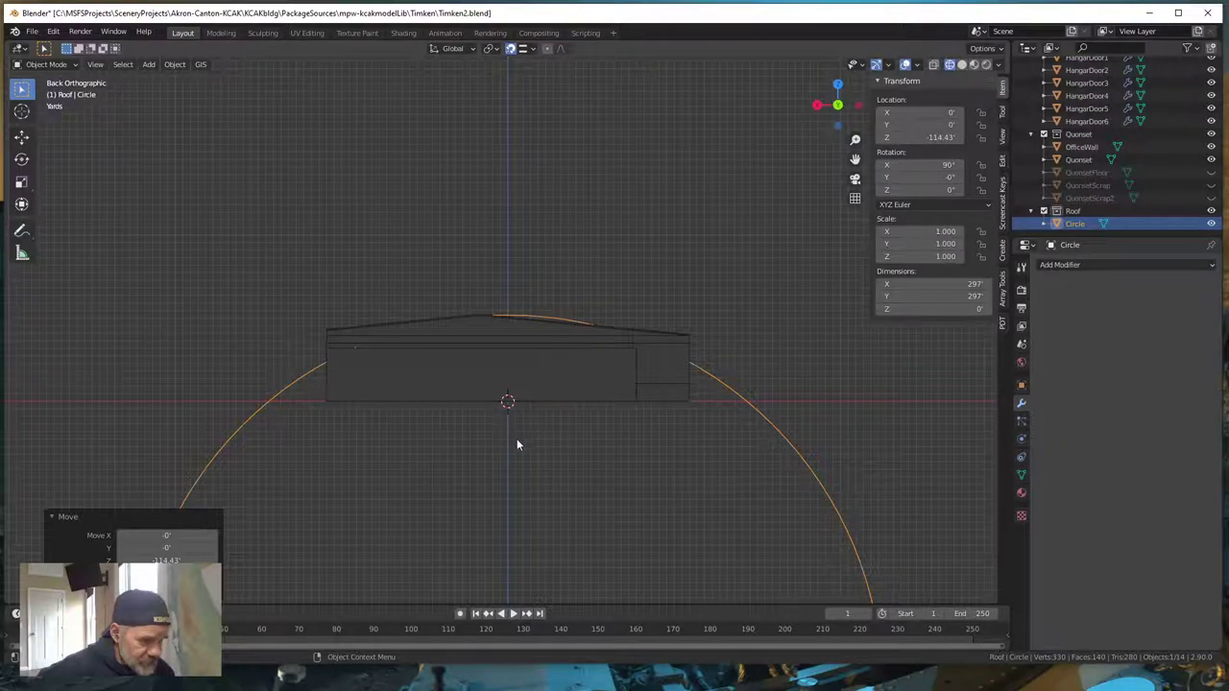
{"action": "scroll", "coordinate": [529, 425], "scroll_direction": "down", "scroll_amount": 2}
{"action": "scroll", "coordinate": [526, 417], "scroll_direction": "up", "scroll_amount": 4}
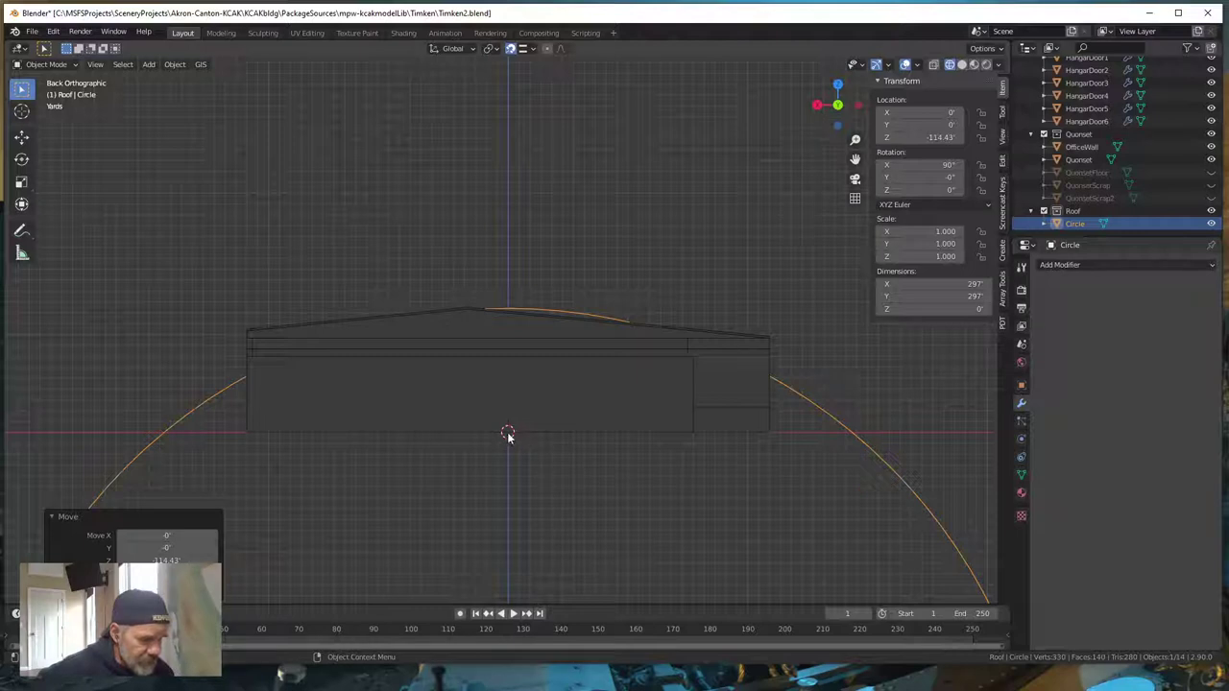
{"action": "middle_click_drag", "start_coordinate": [524, 432], "coordinate": [543, 331]}
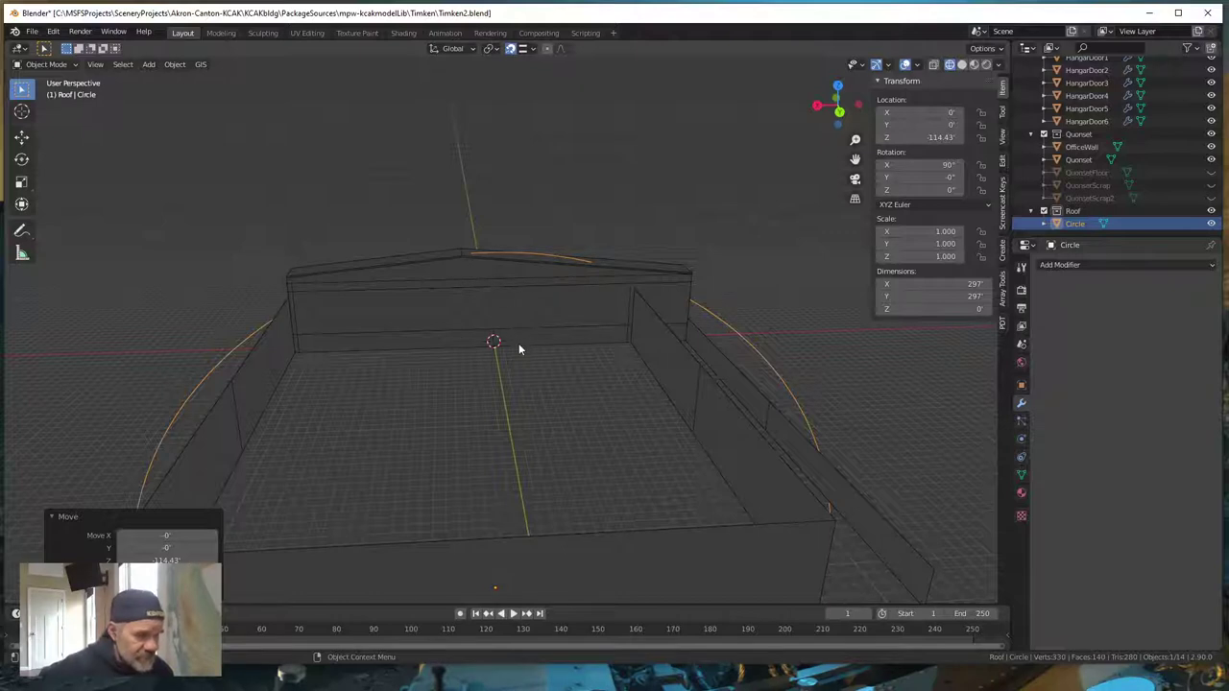
{"action": "middle_click_drag", "start_coordinate": [522, 354], "coordinate": [510, 363]}
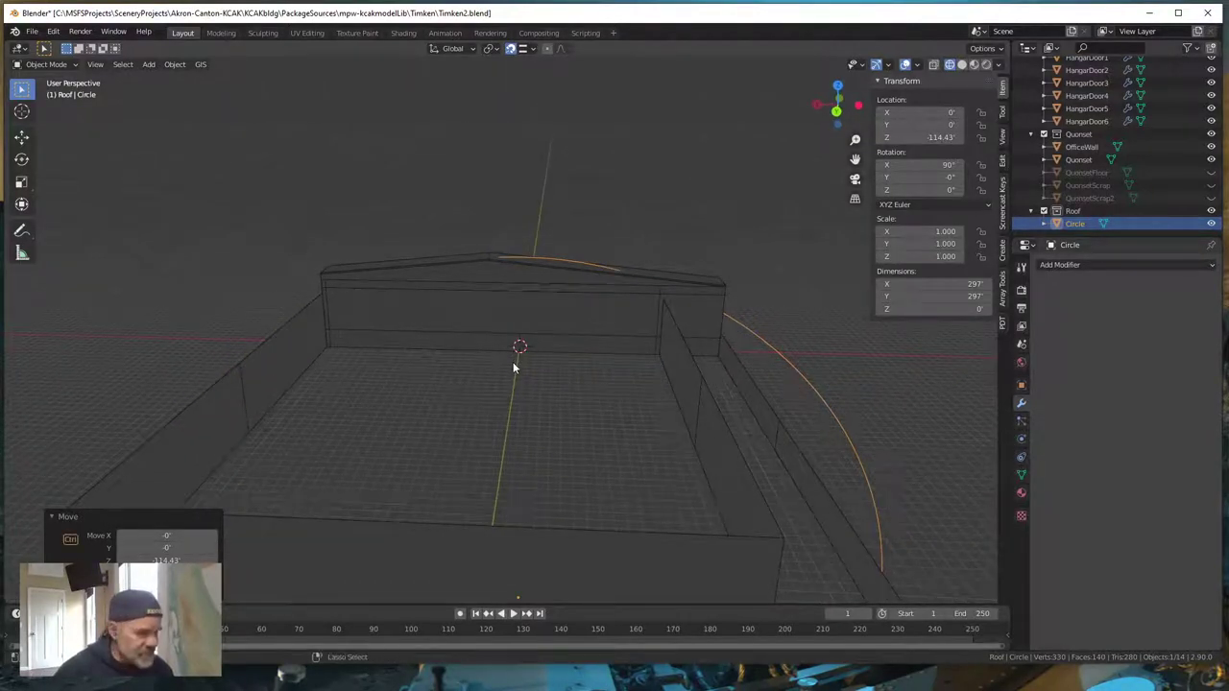
{"action": "key", "text": "ctrl+z"}
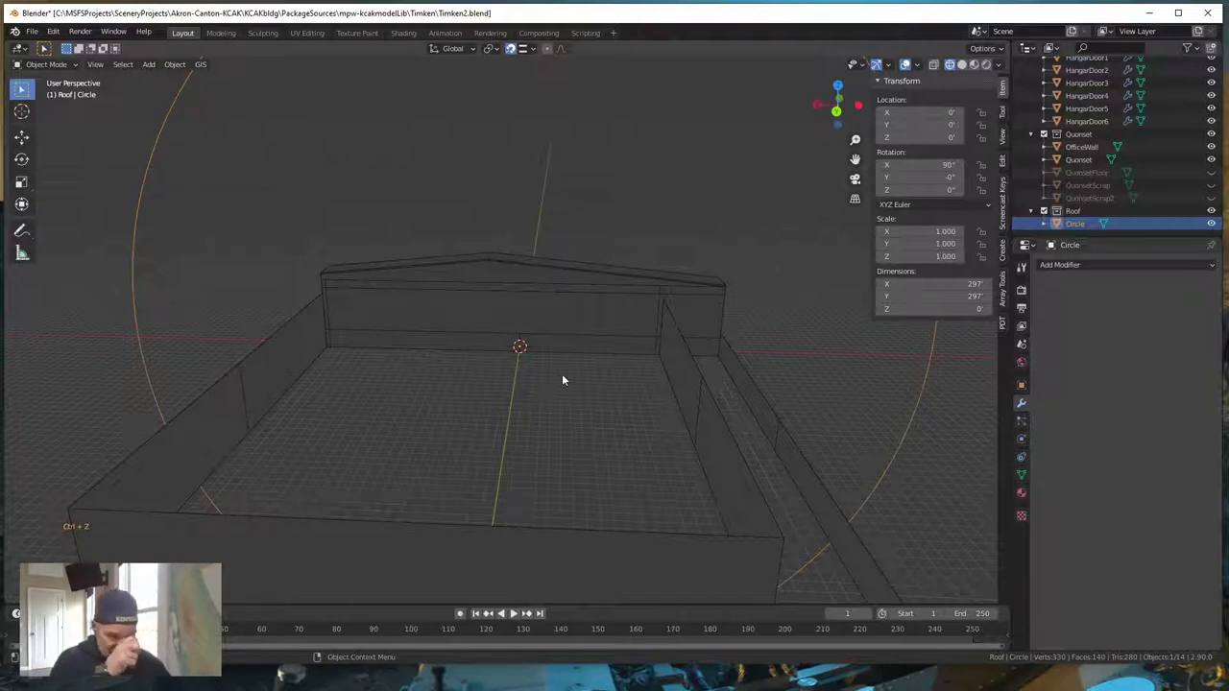
{"action": "mouse_move", "coordinate": [579, 409]}
{"action": "middle_mouse_down"}
{"action": "mouse_move", "coordinate": [582, 375]}
{"action": "mouse_move", "coordinate": [578, 395]}
{"action": "middle_mouse_up"}
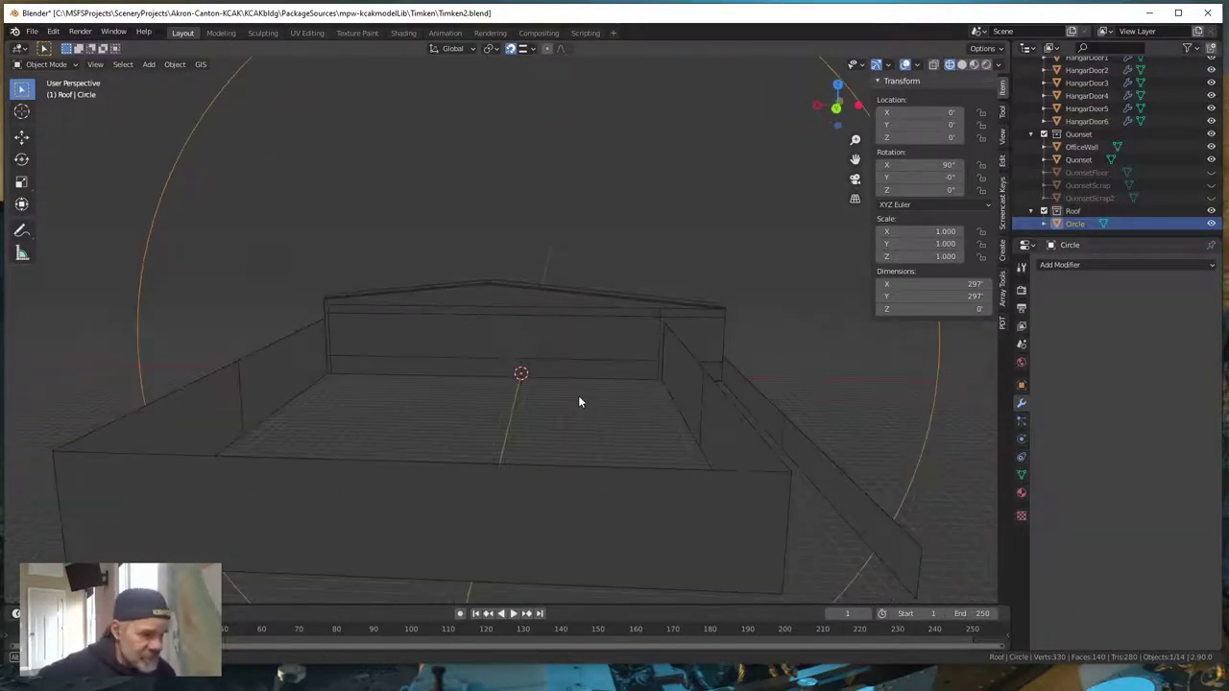
{"action": "scroll", "coordinate": [578, 398], "scroll_direction": "down", "scroll_amount": 5}
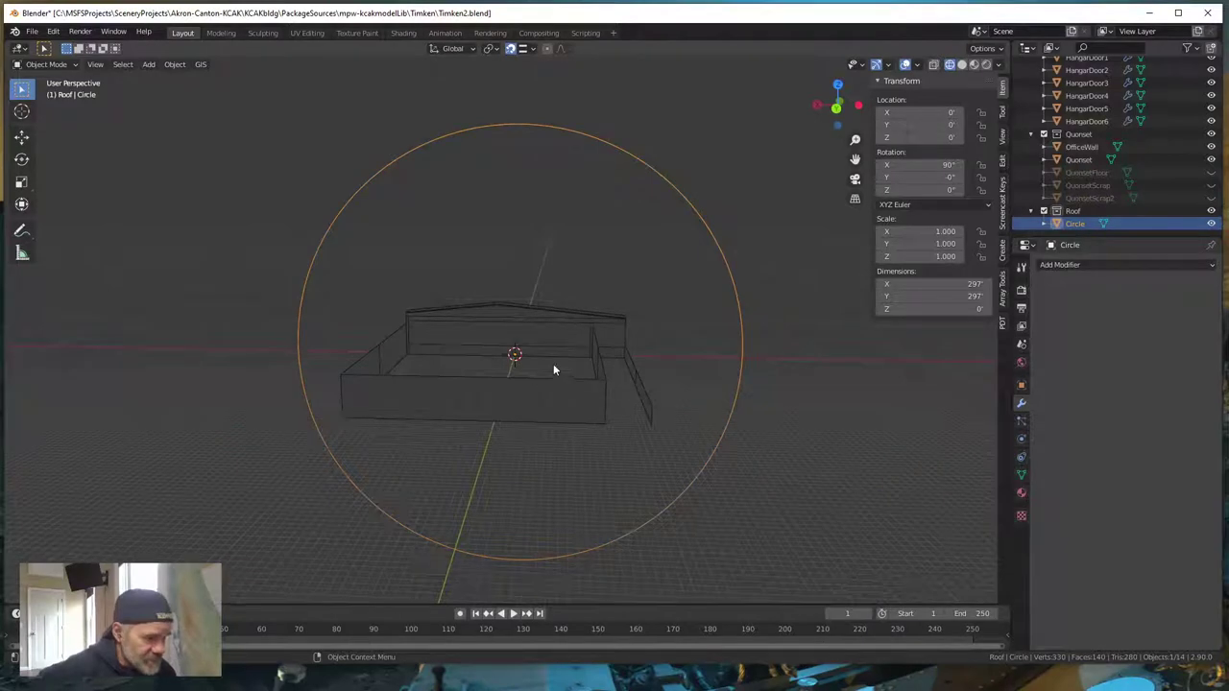
{"action": "middle_click_drag", "start_coordinate": [532, 356], "coordinate": [483, 335]}
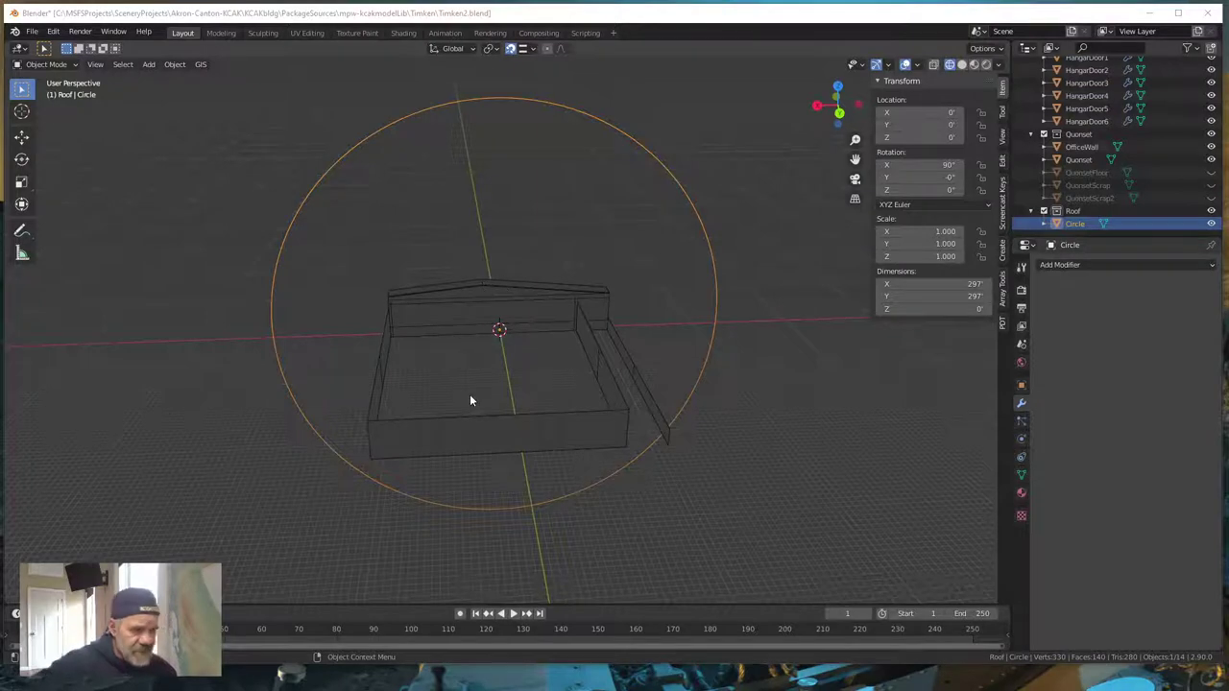
{"action": "middle_click_drag", "start_coordinate": [528, 406], "coordinate": [499, 413]}
{"action": "scroll", "coordinate": [578, 359], "scroll_direction": "up", "scroll_amount": 3}
{"action": "scroll", "coordinate": [578, 359], "scroll_direction": "up", "scroll_amount": 2}
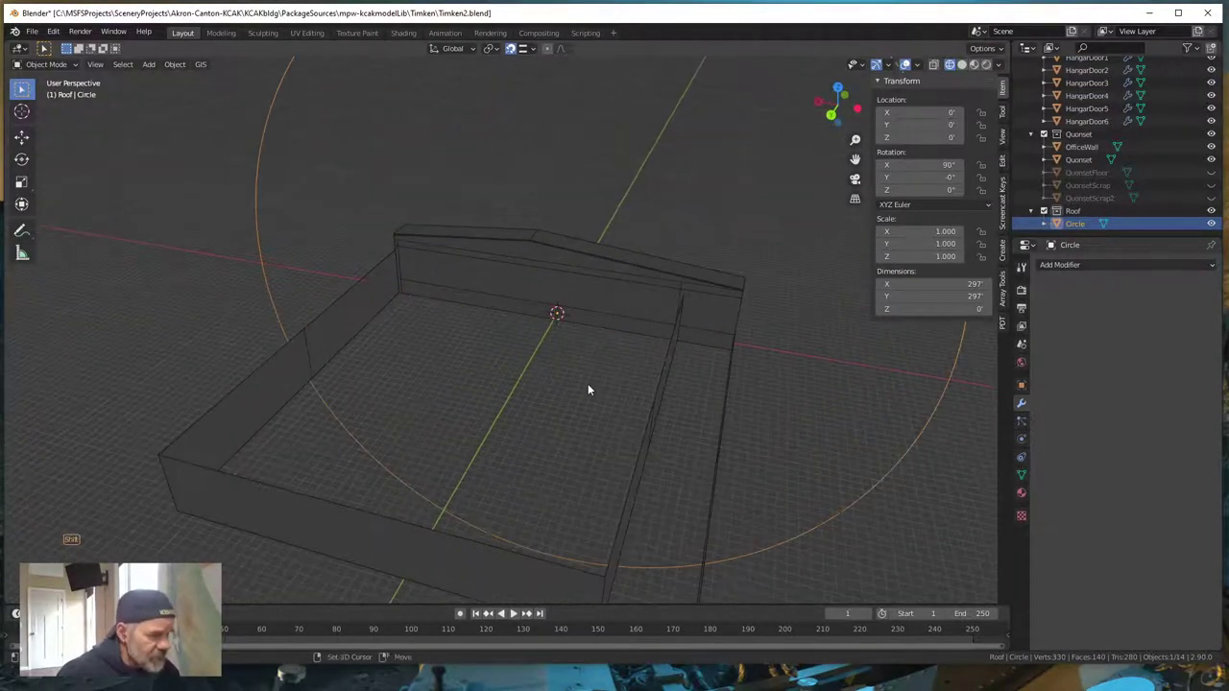
{"action": "middle_click_drag", "start_coordinate": [586, 387], "coordinate": [538, 413], "text": "shift"}
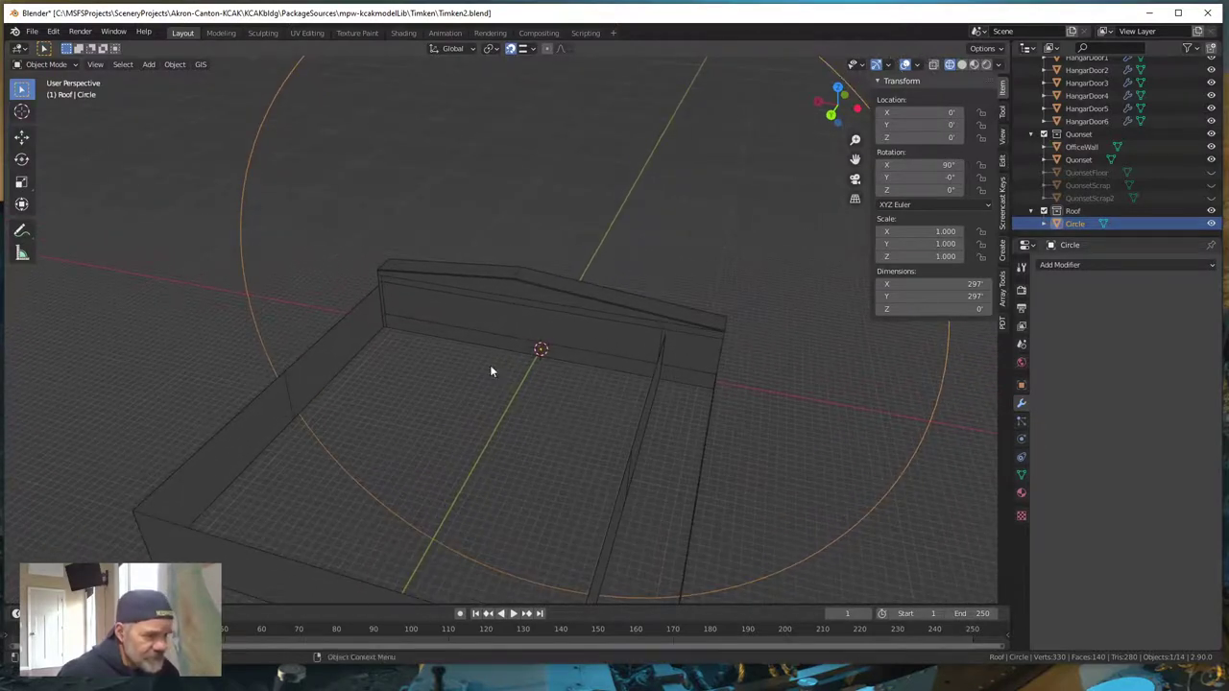
- Select the DoorShedRoofCeiling, locate it in the Outliner, then pick DoorShedFascia there
{"action": "left_click", "coordinate": [534, 286]}
{"action": "left_click", "coordinate": [534, 283]}
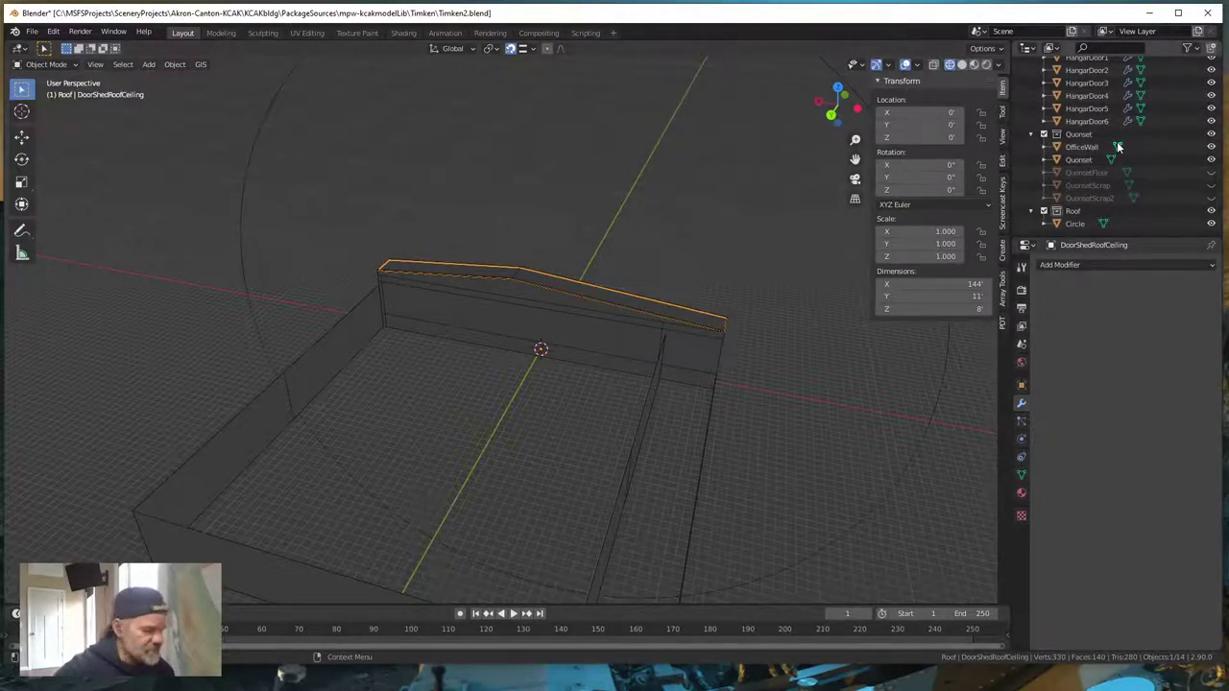
{"action": "key", "text": "KP_Decimal"}
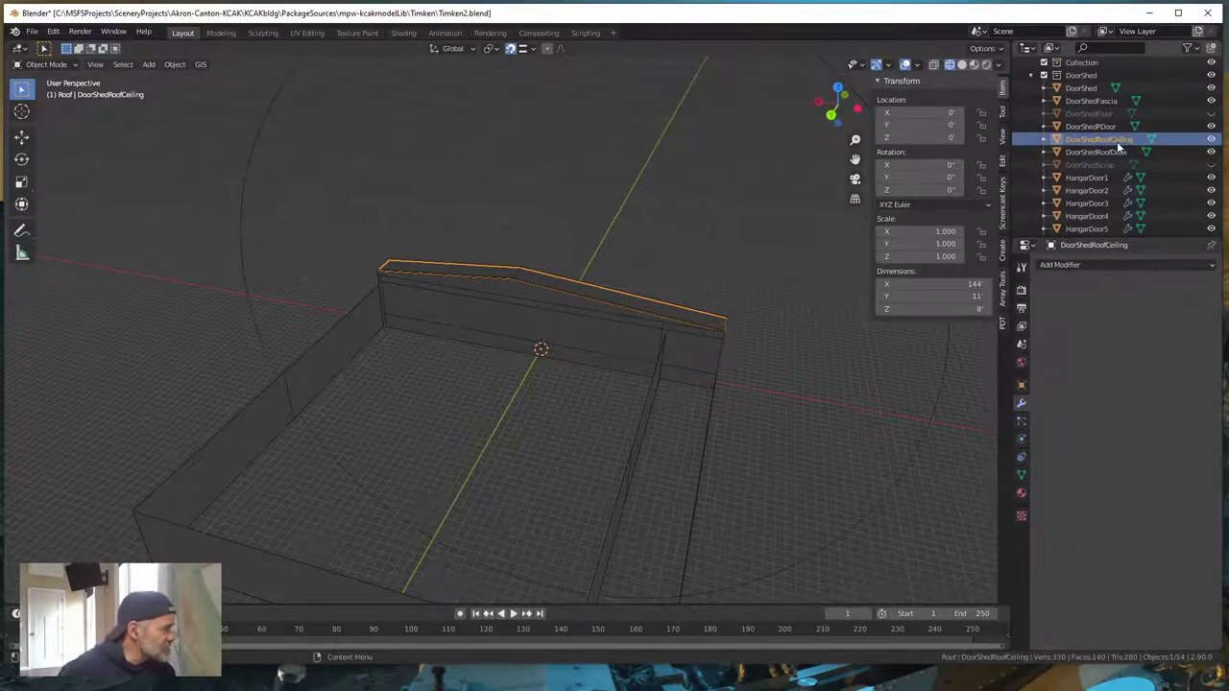
{"action": "left_click", "coordinate": [1104, 102]}
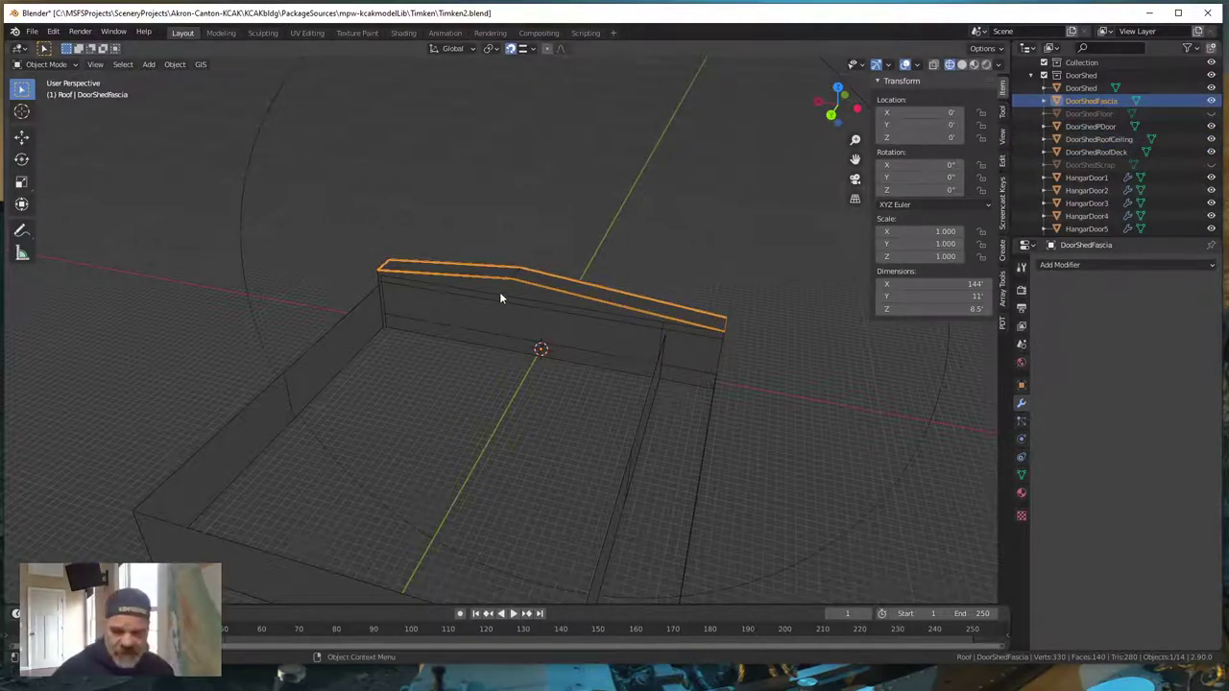
- In Edit Mode, select the peak vertex on the DoorShedFascia's top edge
{"action": "key", "text": "Tab"}
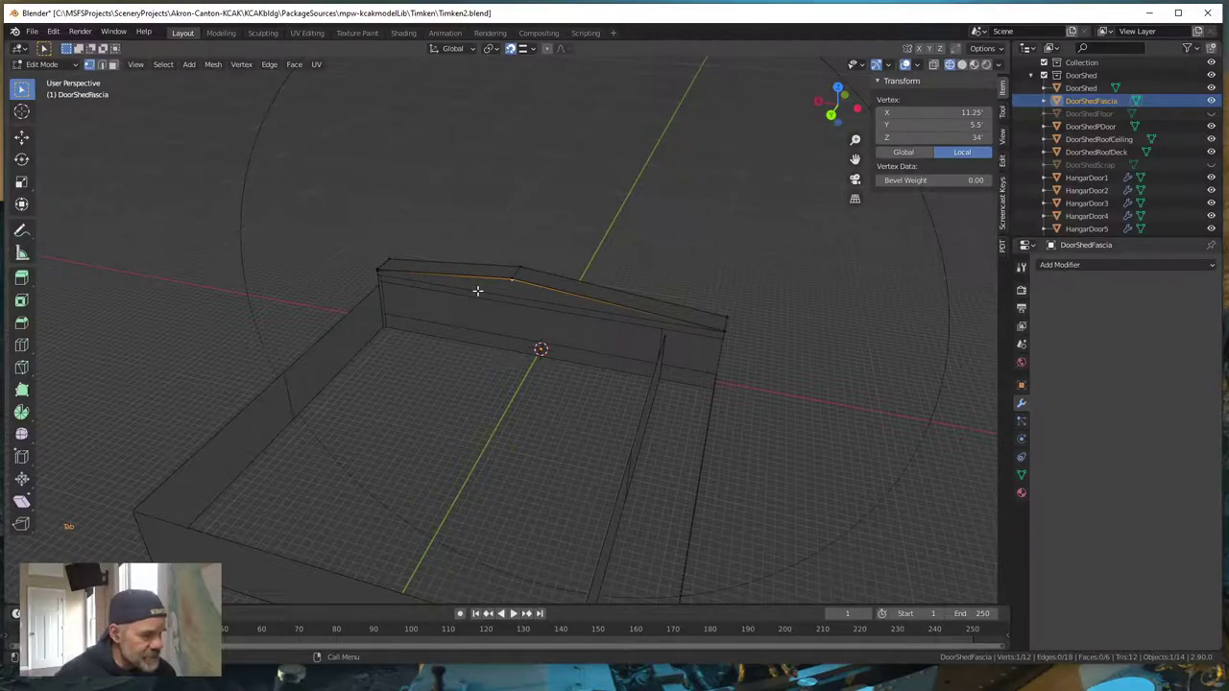
{"action": "scroll", "coordinate": [478, 291], "scroll_direction": "up", "scroll_amount": 3}
{"action": "scroll", "coordinate": [477, 290], "scroll_direction": "up", "scroll_amount": 1}
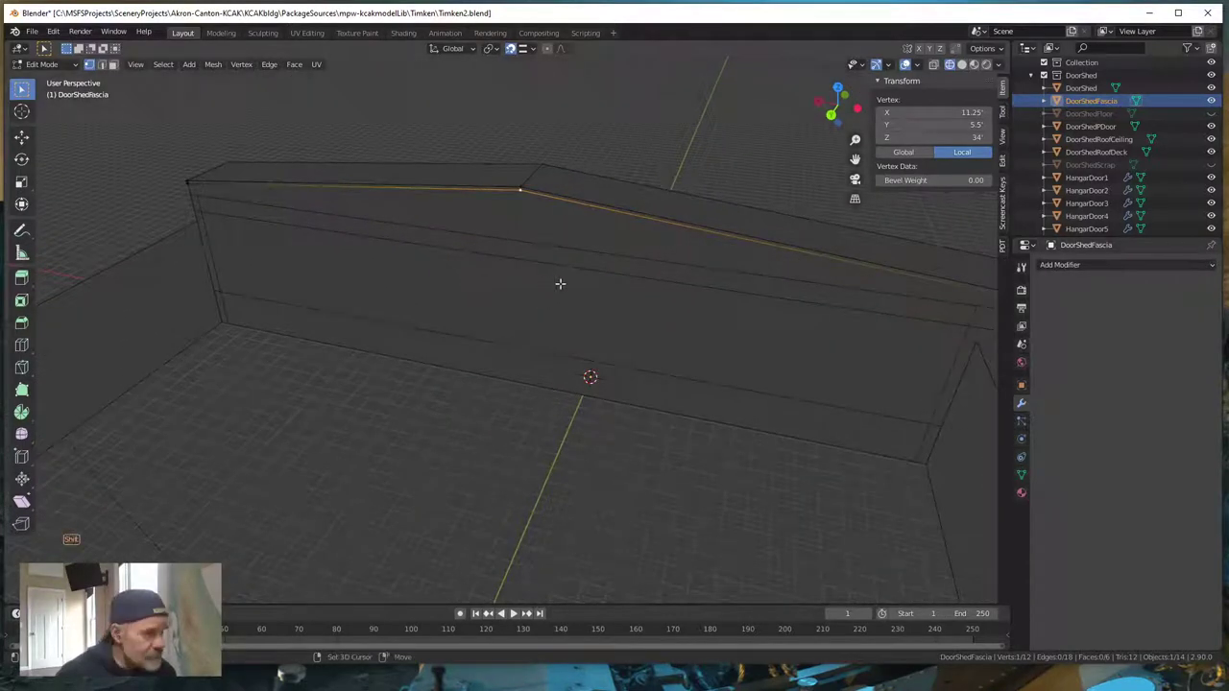
{"action": "middle_click_drag", "start_coordinate": [560, 283], "coordinate": [568, 411], "text": "shift"}
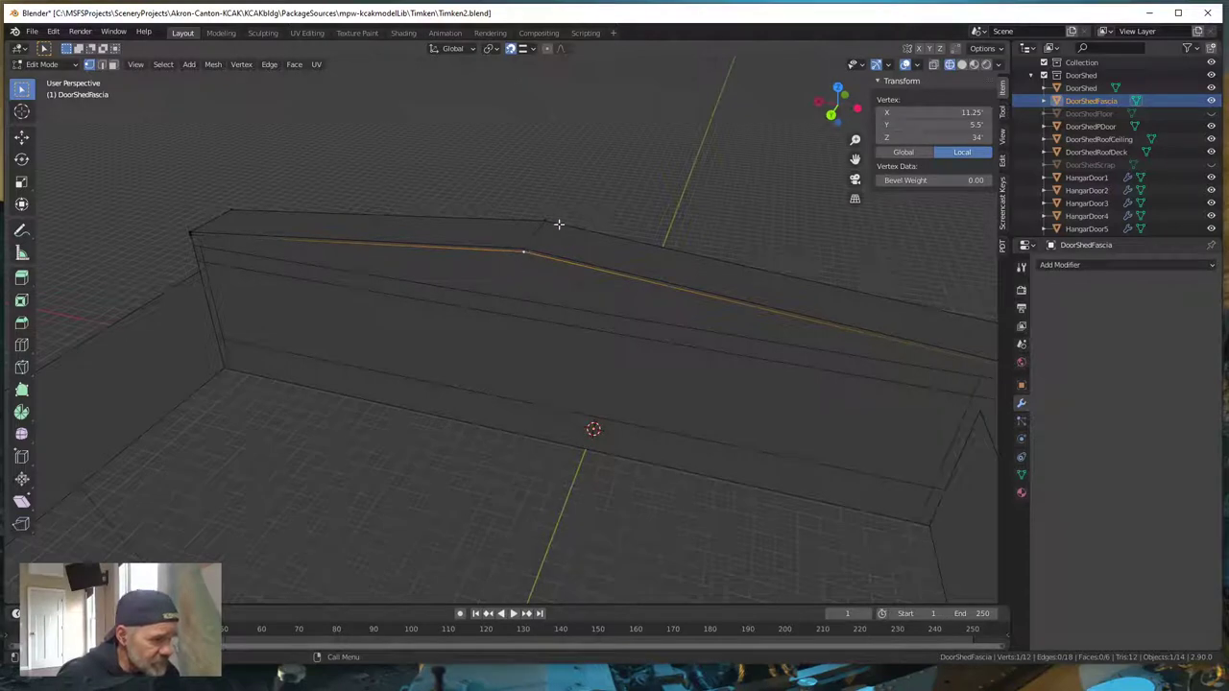
{"action": "left_click", "coordinate": [569, 194]}
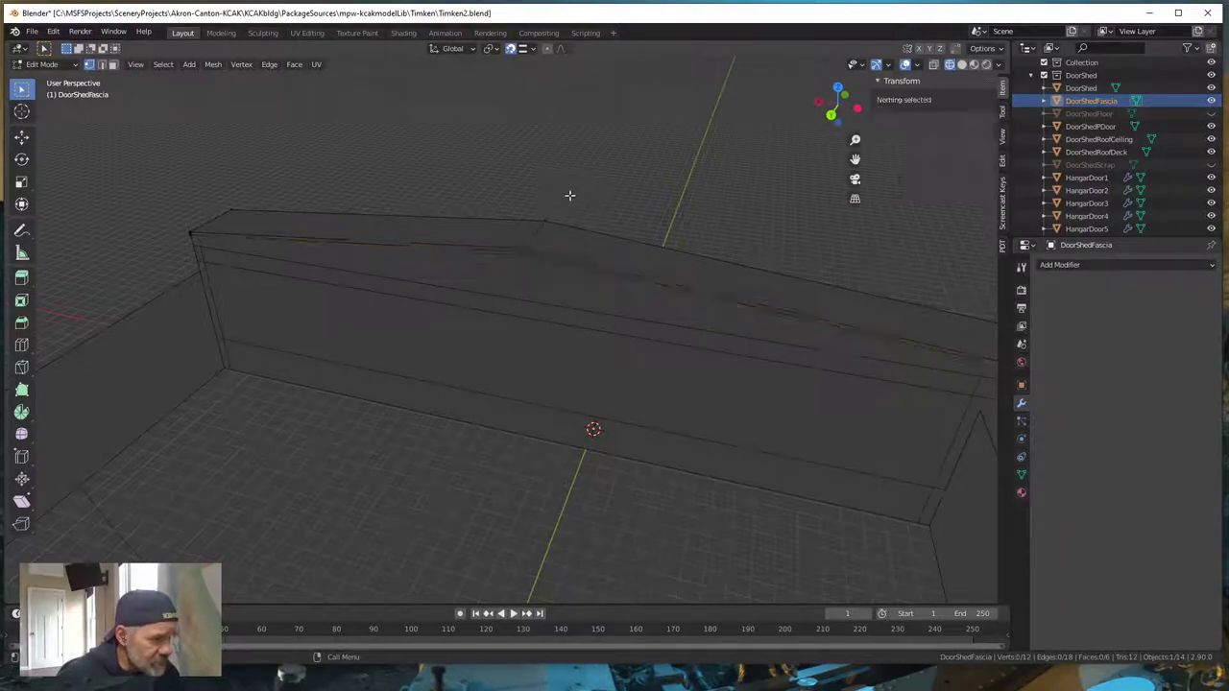
{"action": "left_click", "coordinate": [522, 254]}
{"action": "key", "text": "KP_Decimal"}
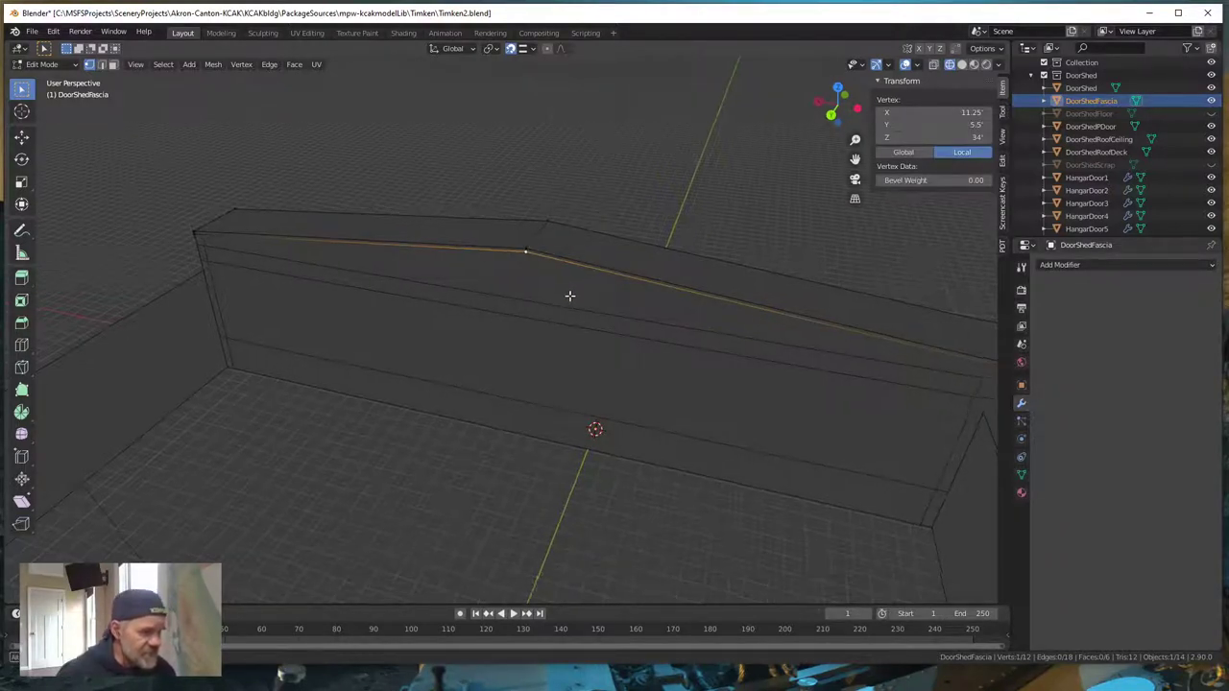
{"action": "middle_click_drag", "start_coordinate": [577, 280], "coordinate": [583, 285]}
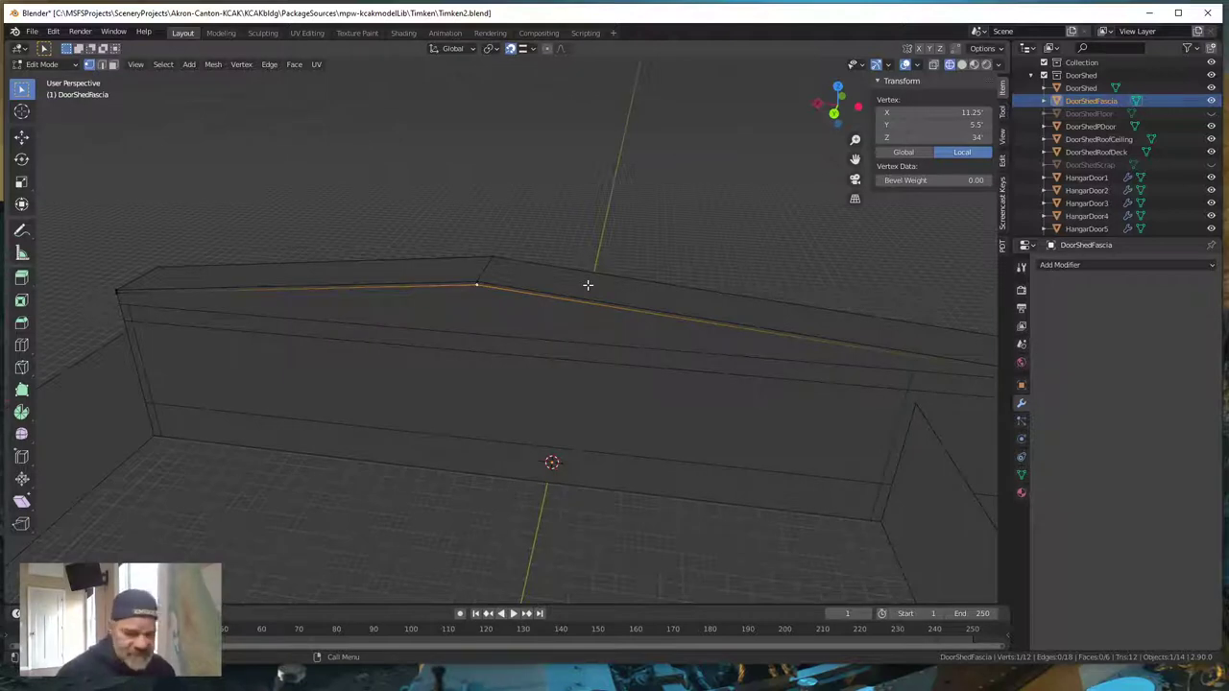
- Snap the 3D cursor to the selected peak vertex at 34' height and return to Object Mode
{"action": "key", "text": "shift+s"}
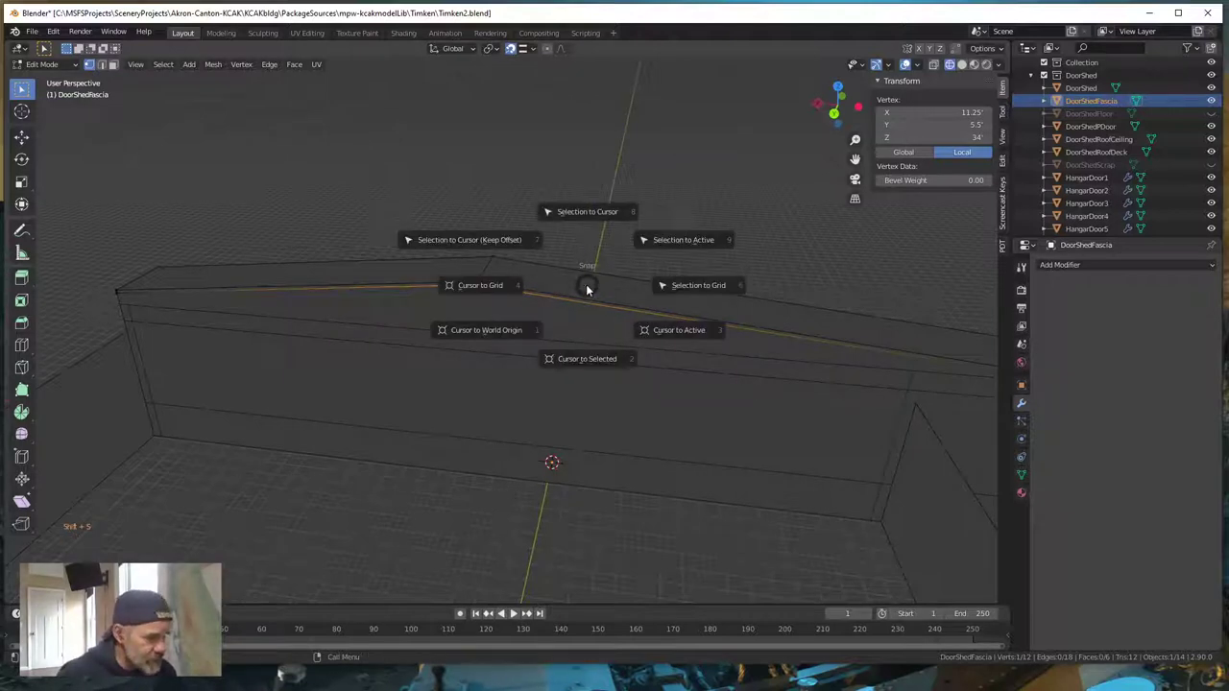
{"action": "left_click", "coordinate": [594, 361]}
{"action": "scroll", "coordinate": [653, 313], "scroll_direction": "up", "scroll_amount": 3}
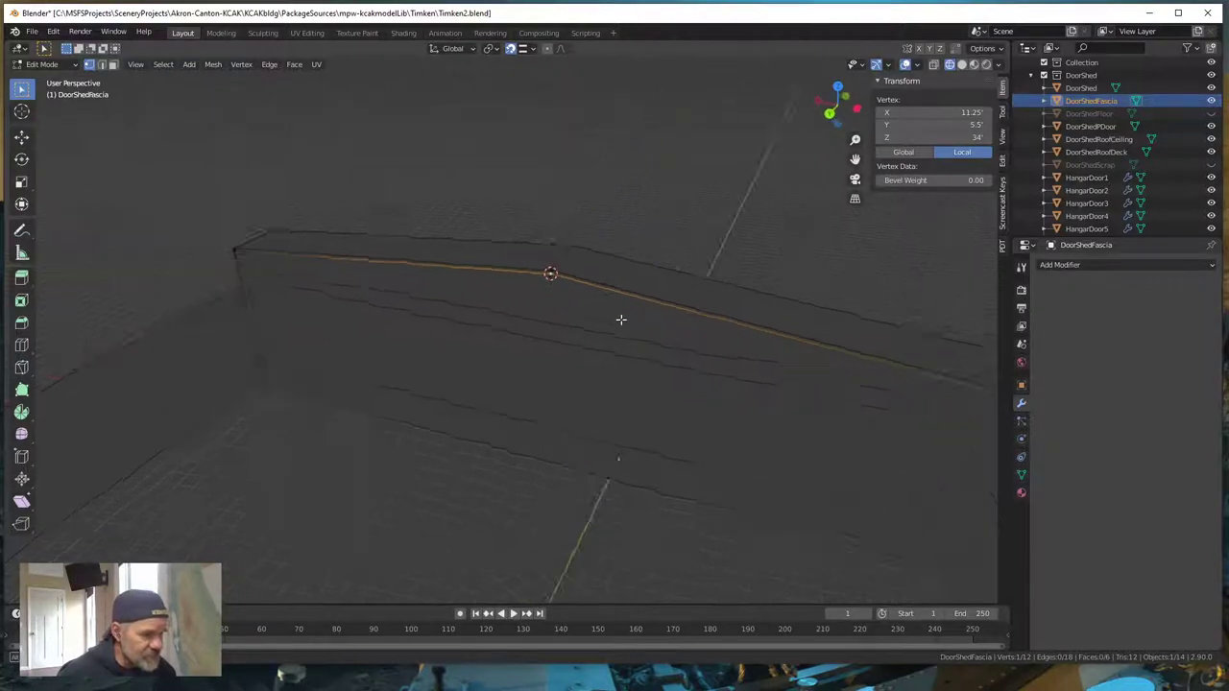
{"action": "middle_click_drag", "start_coordinate": [620, 318], "coordinate": [672, 301]}
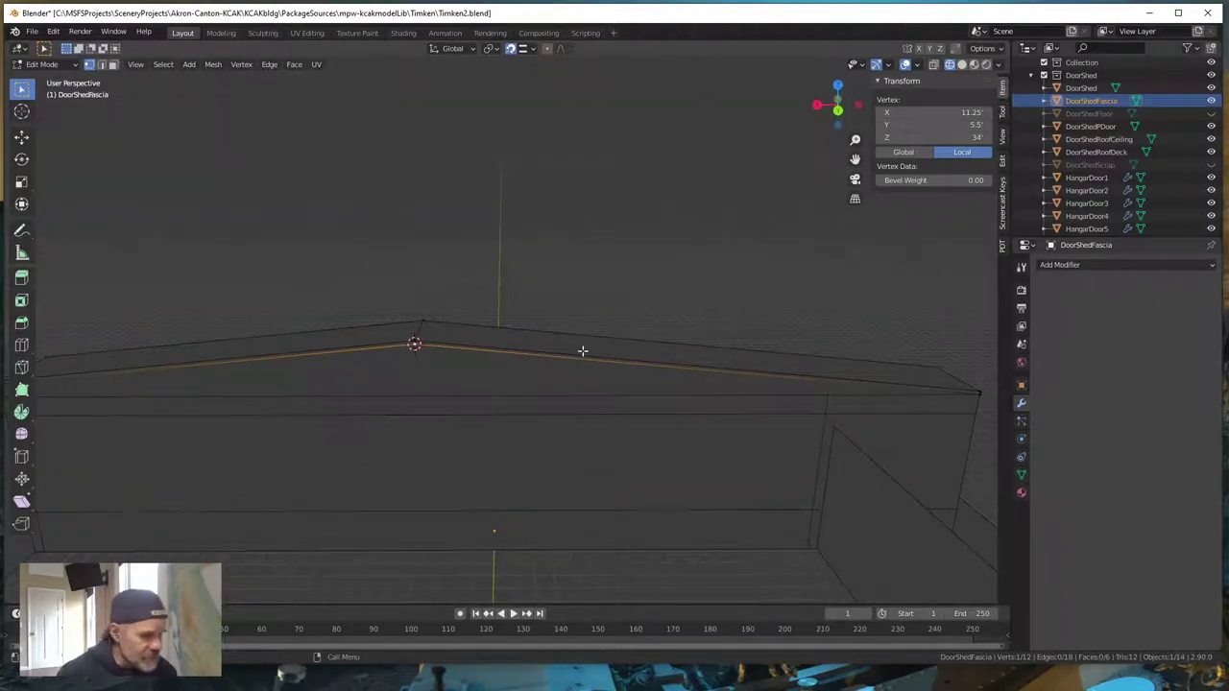
{"action": "key", "text": "Tab"}
{"action": "mouse_move", "coordinate": [587, 357]}
{"action": "middle_mouse_down"}
{"action": "mouse_move", "coordinate": [606, 368]}
{"action": "mouse_move", "coordinate": [582, 378]}
{"action": "mouse_move", "coordinate": [582, 365]}
{"action": "middle_mouse_up"}
{"action": "scroll", "coordinate": [586, 363], "scroll_direction": "down", "scroll_amount": 5}
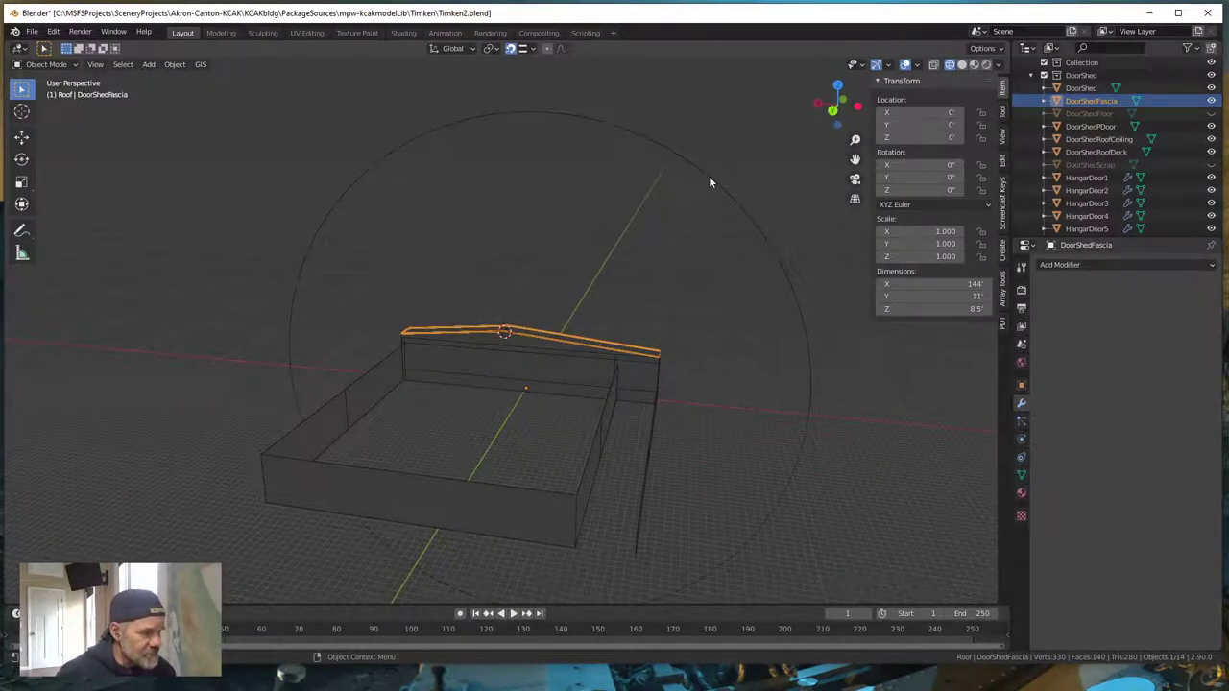
- Snap the Circle to the 3D cursor, centring it at X 11.25', Y 5.5', Z 34'
{"action": "left_click", "coordinate": [710, 179]}
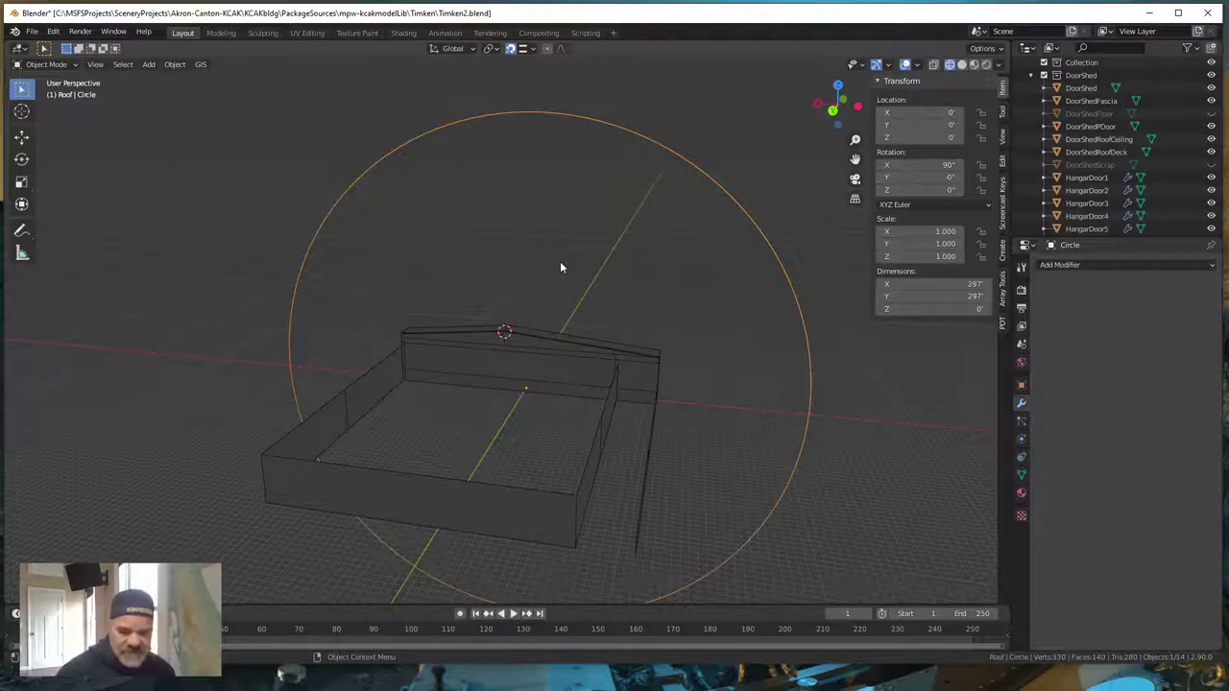
{"action": "key", "text": "shift"}
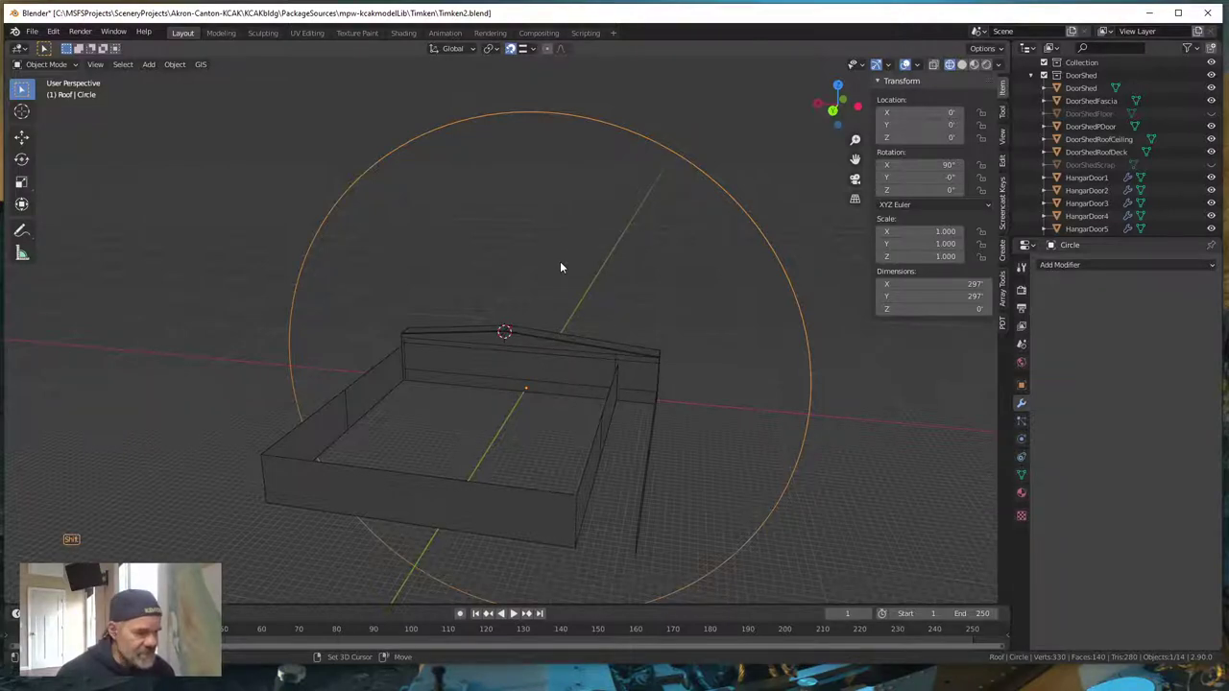
{"action": "key", "text": "shift+s"}
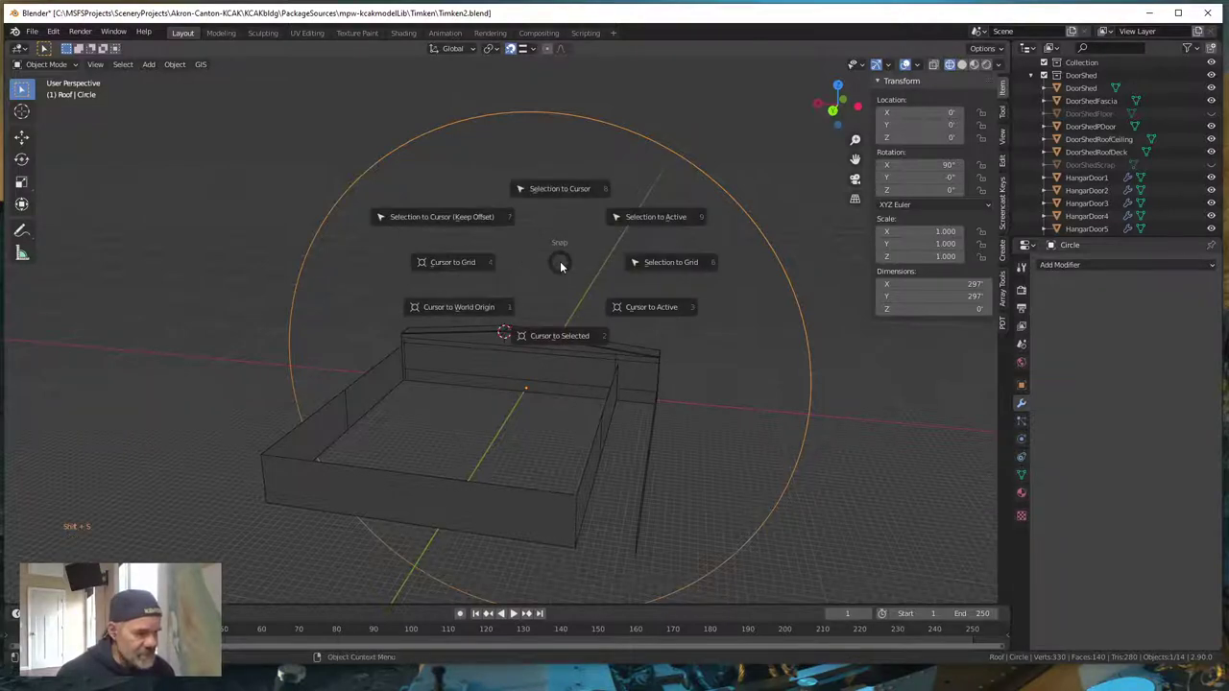
{"action": "left_click", "coordinate": [553, 190]}
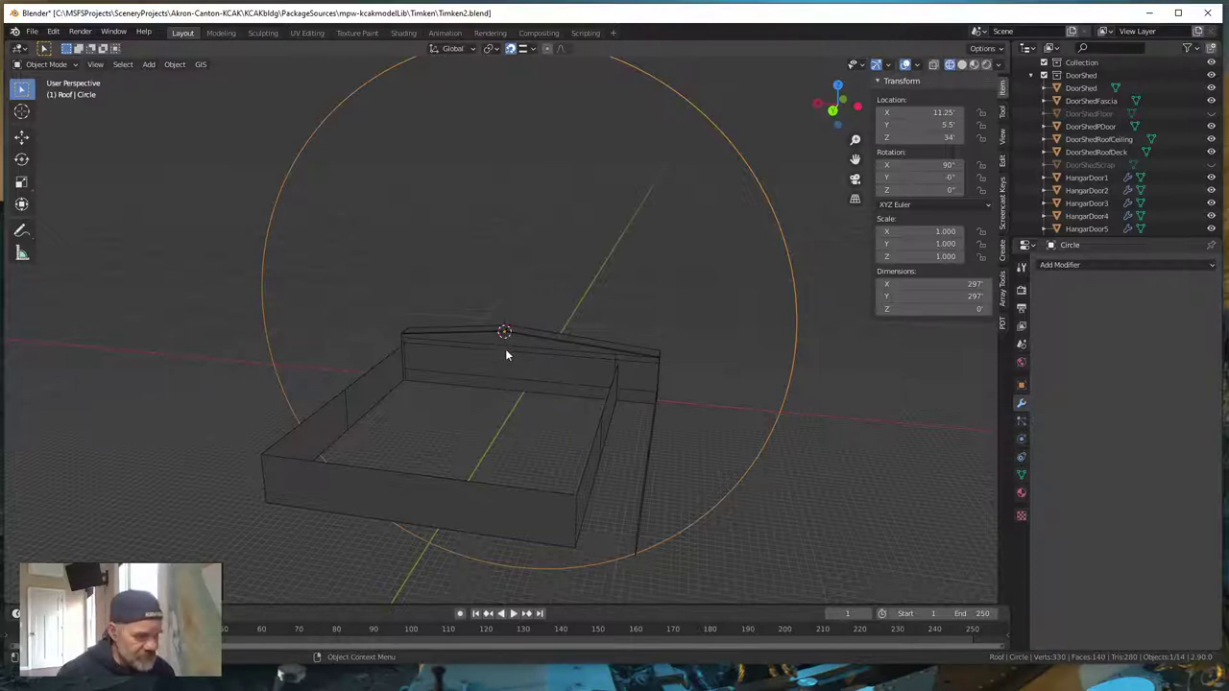
- Switch to Back orthographic view and move the Circle down along Z
{"action": "key", "text": "grave"}
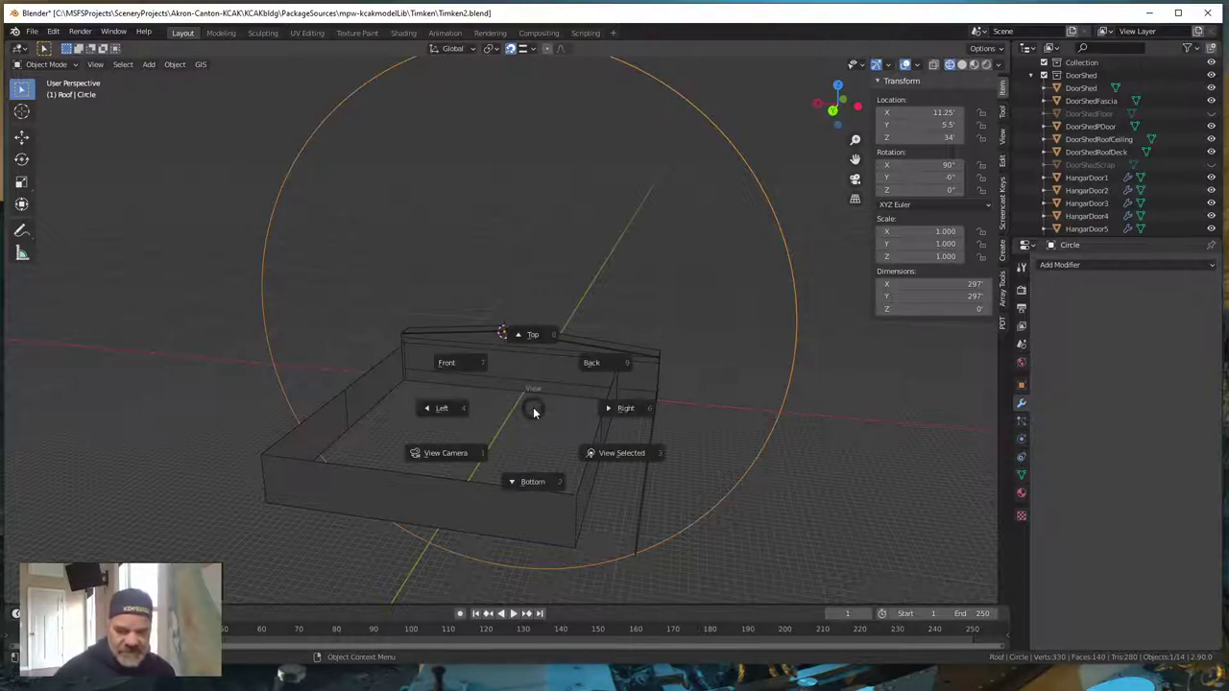
{"action": "key", "text": "9"}
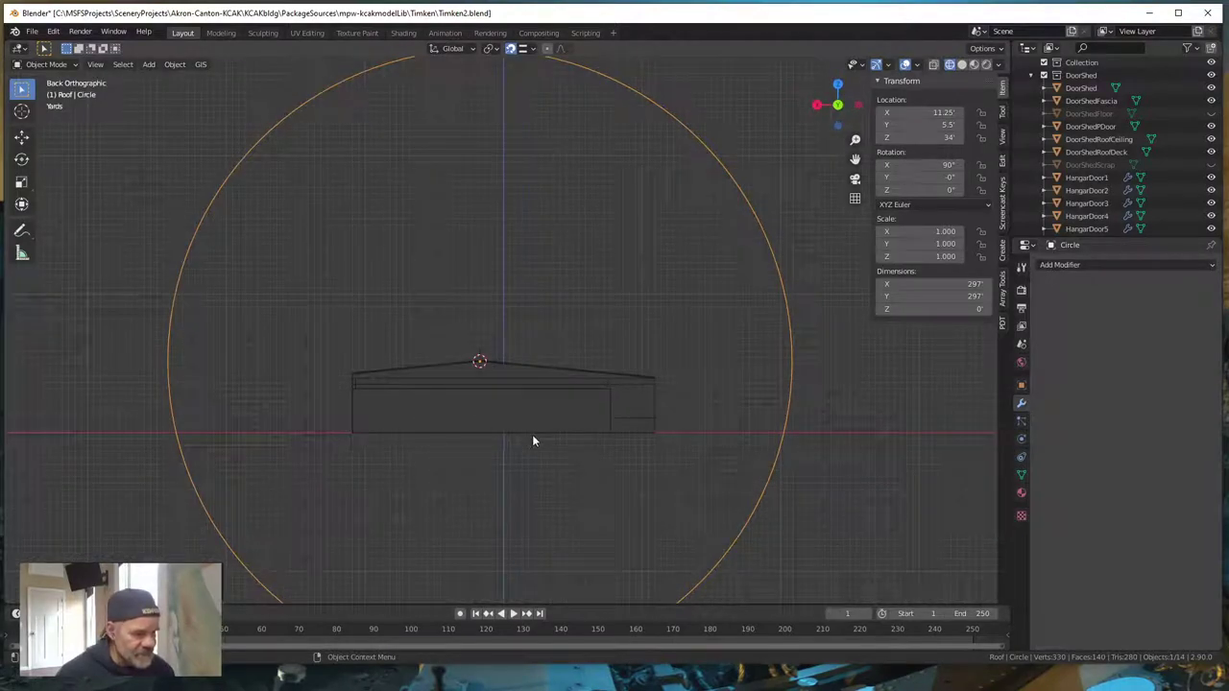
{"action": "key", "text": "shift"}
{"action": "middle_click_drag", "start_coordinate": [450, 374], "coordinate": [530, 307], "text": "shift"}
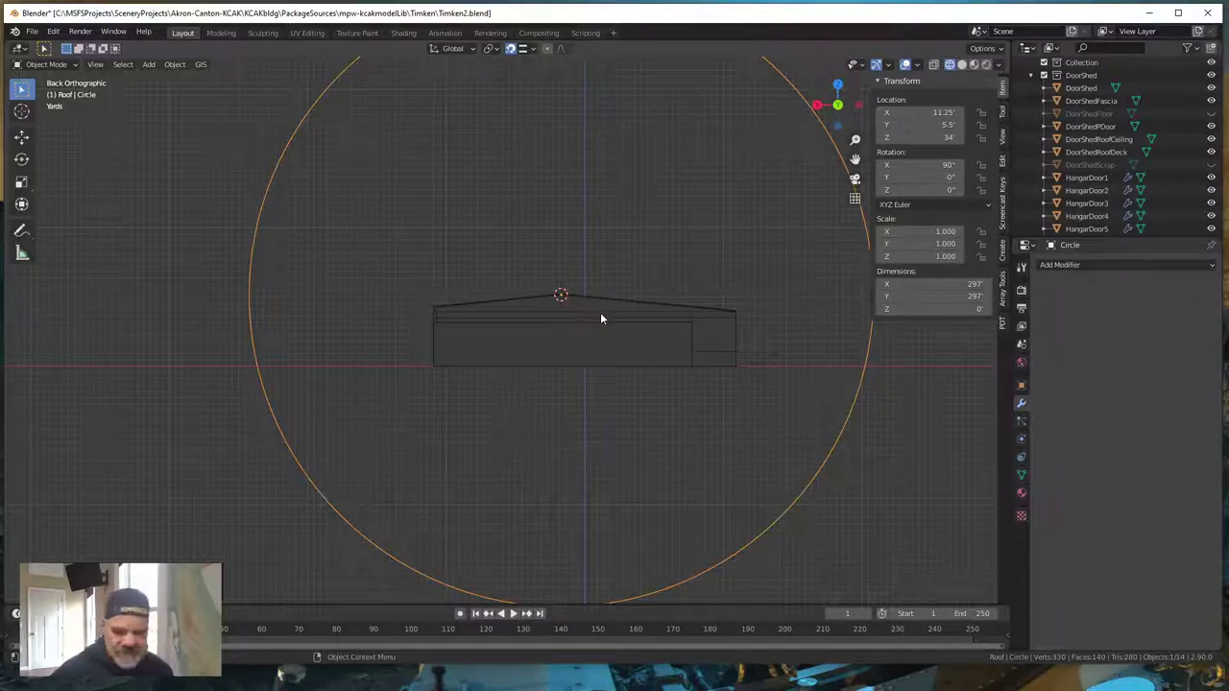
{"action": "key", "text": "g"}
{"action": "key", "text": "z"}
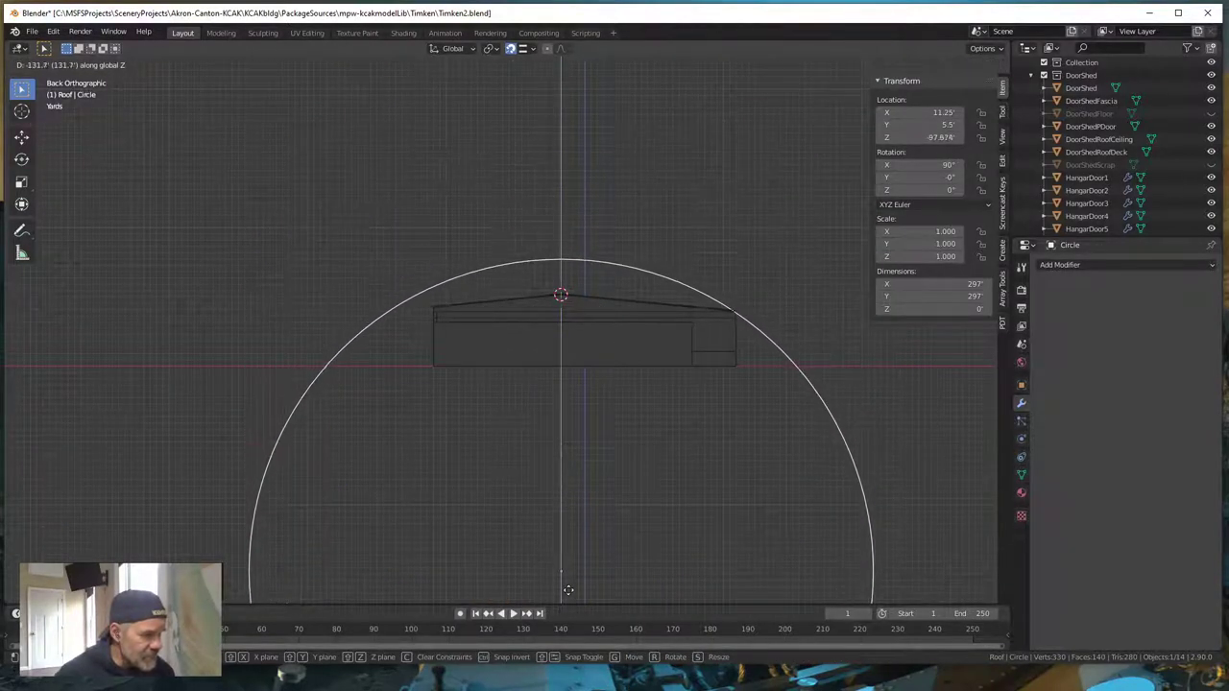
{"action": "left_click", "coordinate": [588, 507]}
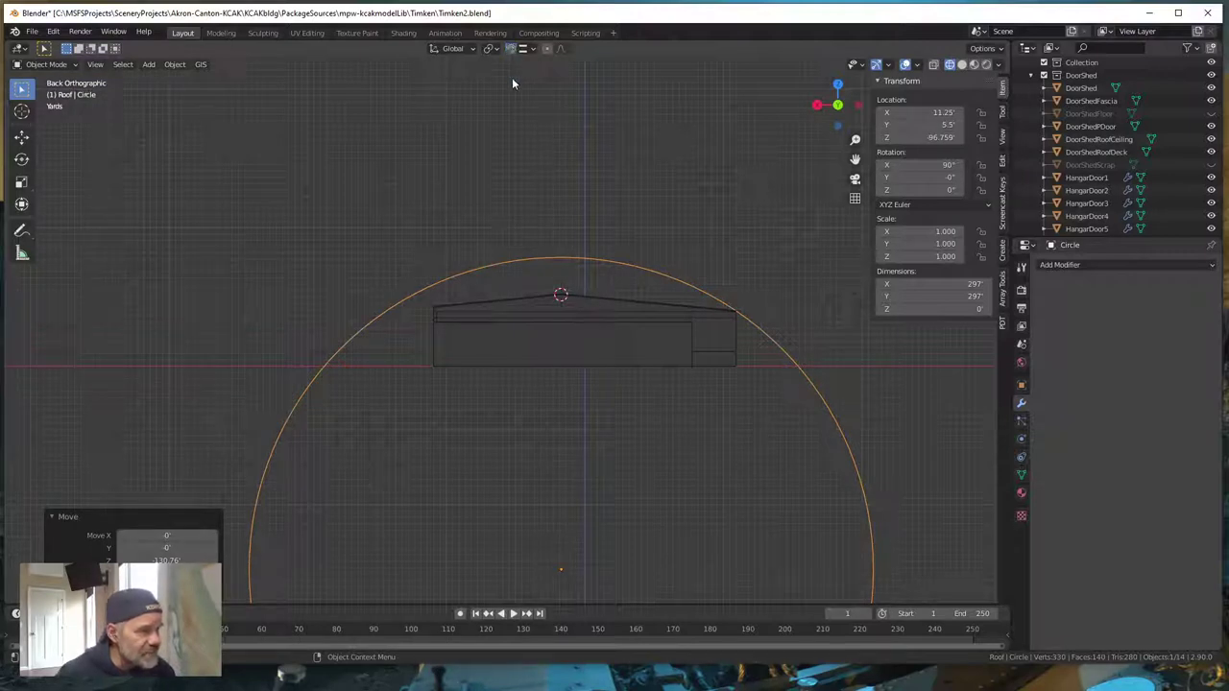
- Adjust the Circle along Z until its top arc touches the fascia peak, at Z -114.79'
{"action": "scroll", "coordinate": [572, 309], "scroll_direction": "up", "scroll_amount": 4}
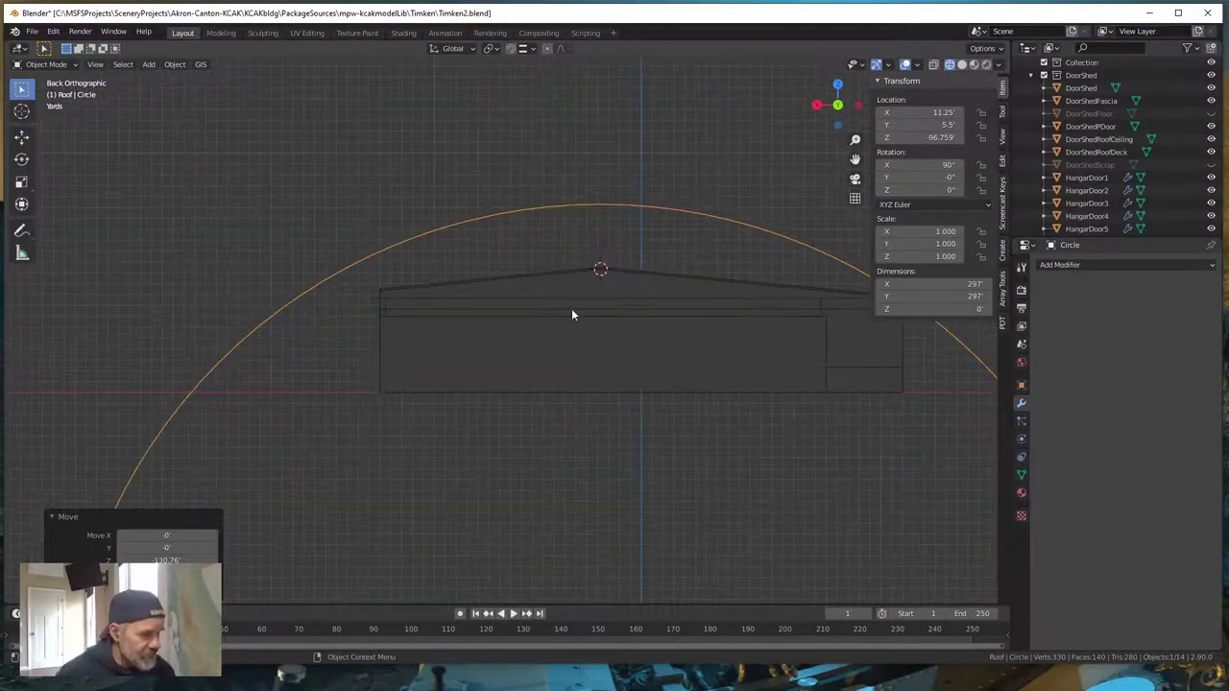
{"action": "middle_click_drag", "start_coordinate": [653, 333], "coordinate": [513, 387], "text": "shift"}
{"action": "scroll", "coordinate": [514, 385], "scroll_direction": "up", "scroll_amount": 2}
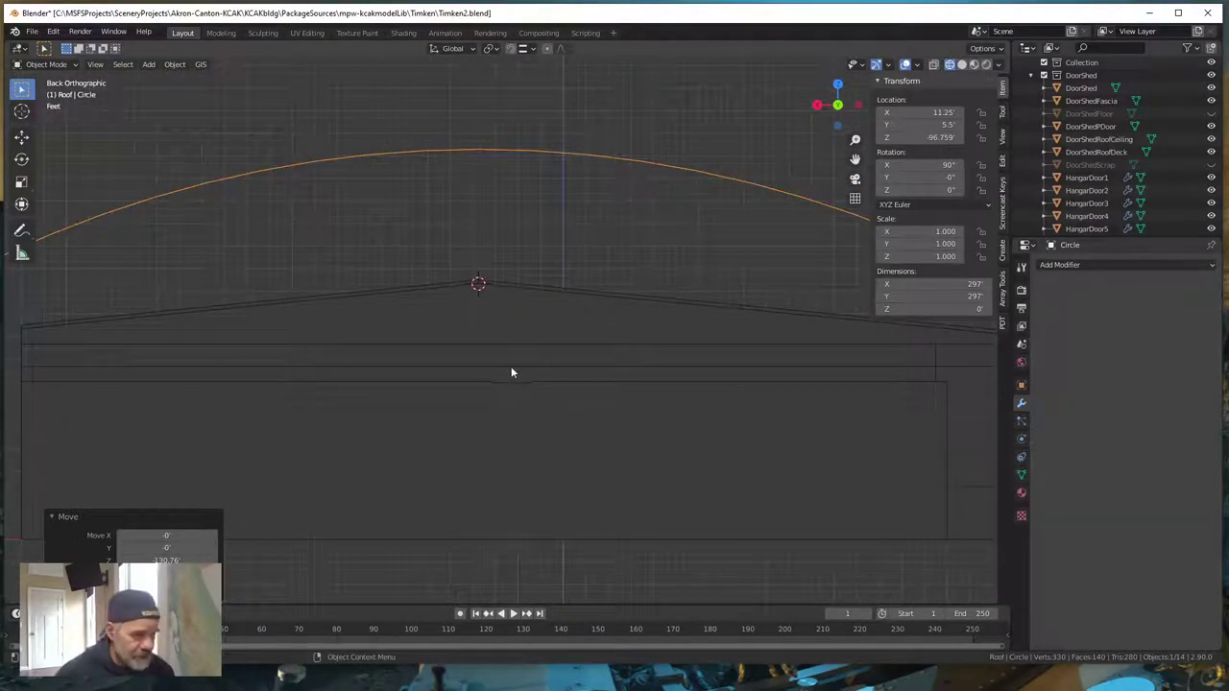
{"action": "key", "text": "g"}
{"action": "key", "text": "z"}
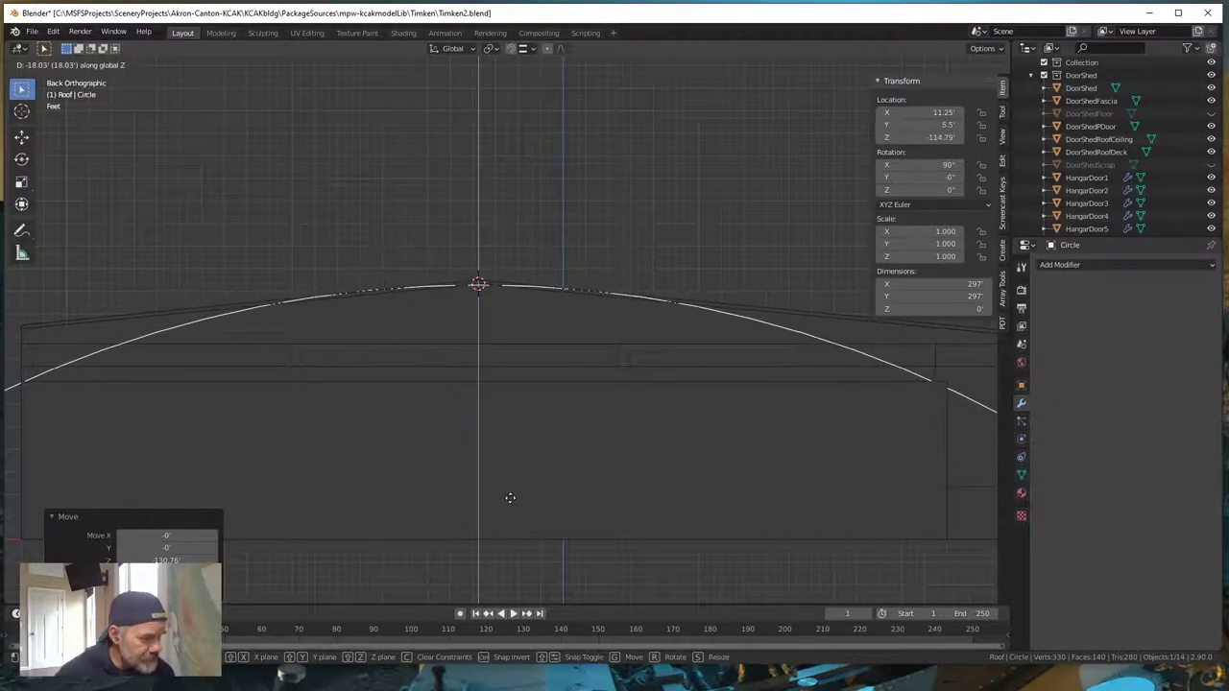
{"action": "left_click", "coordinate": [510, 497]}
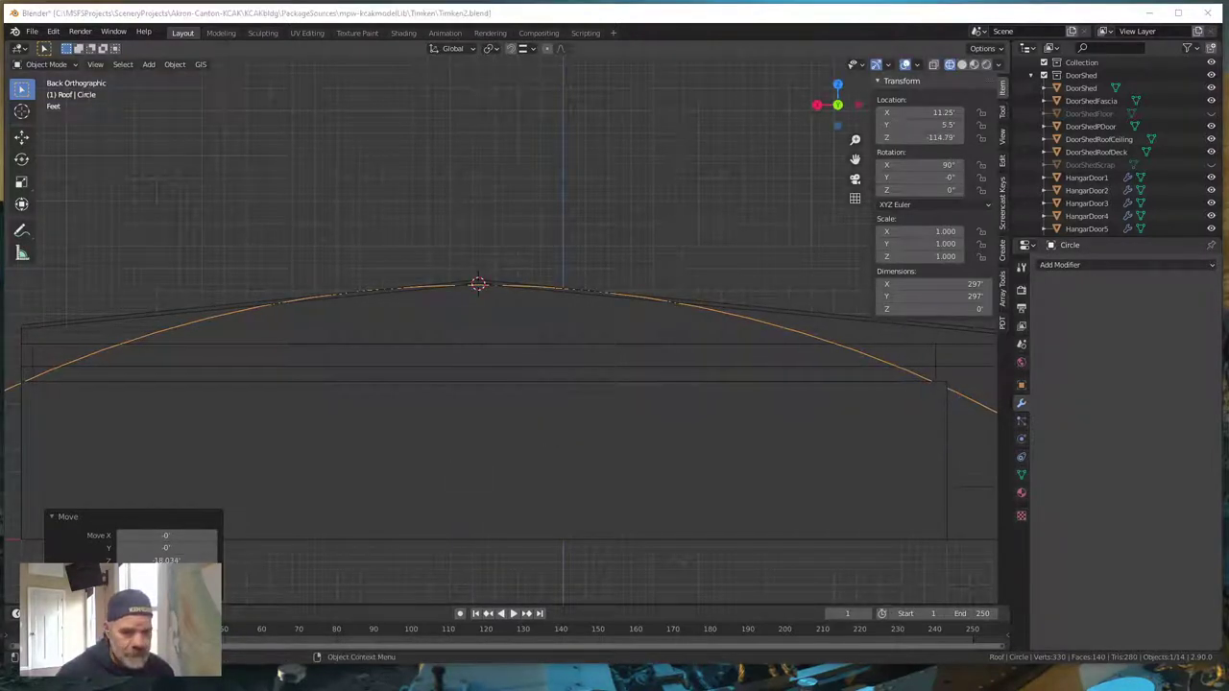
- Move the Circle along Z to -115.47' so its top sits just beneath the ridge
{"action": "key", "text": "g"}
{"action": "key", "text": "z"}
{"action": "left_click", "coordinate": [633, 424]}
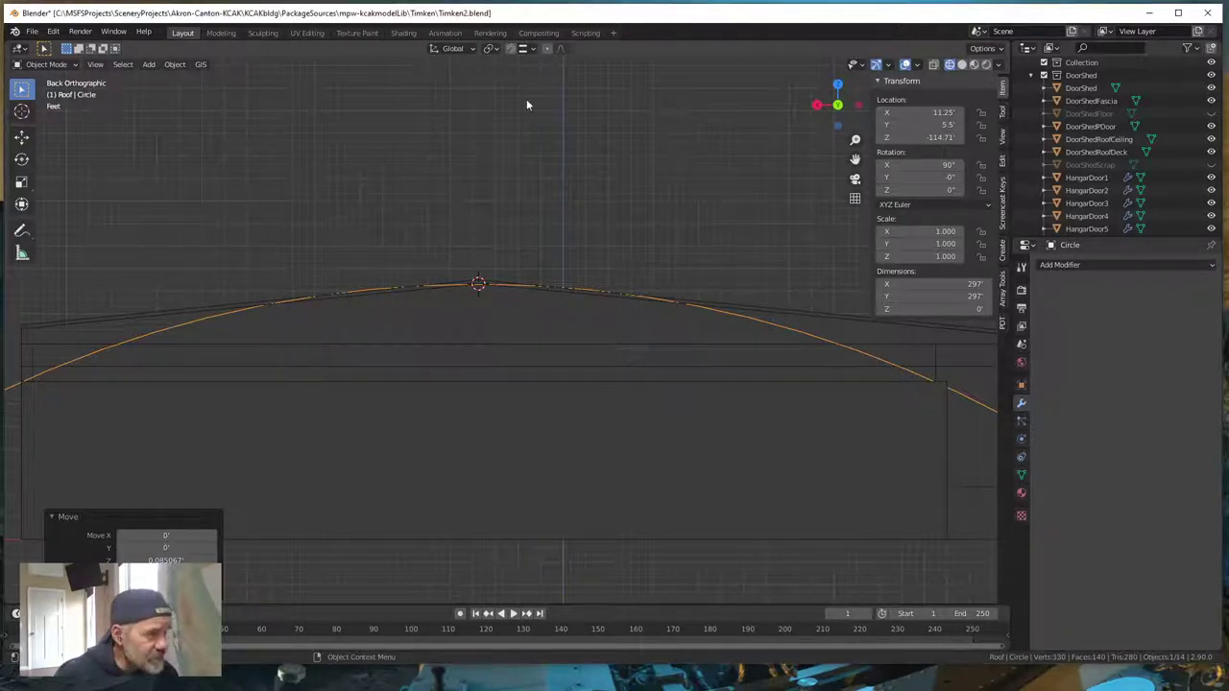
{"action": "key", "text": "g"}
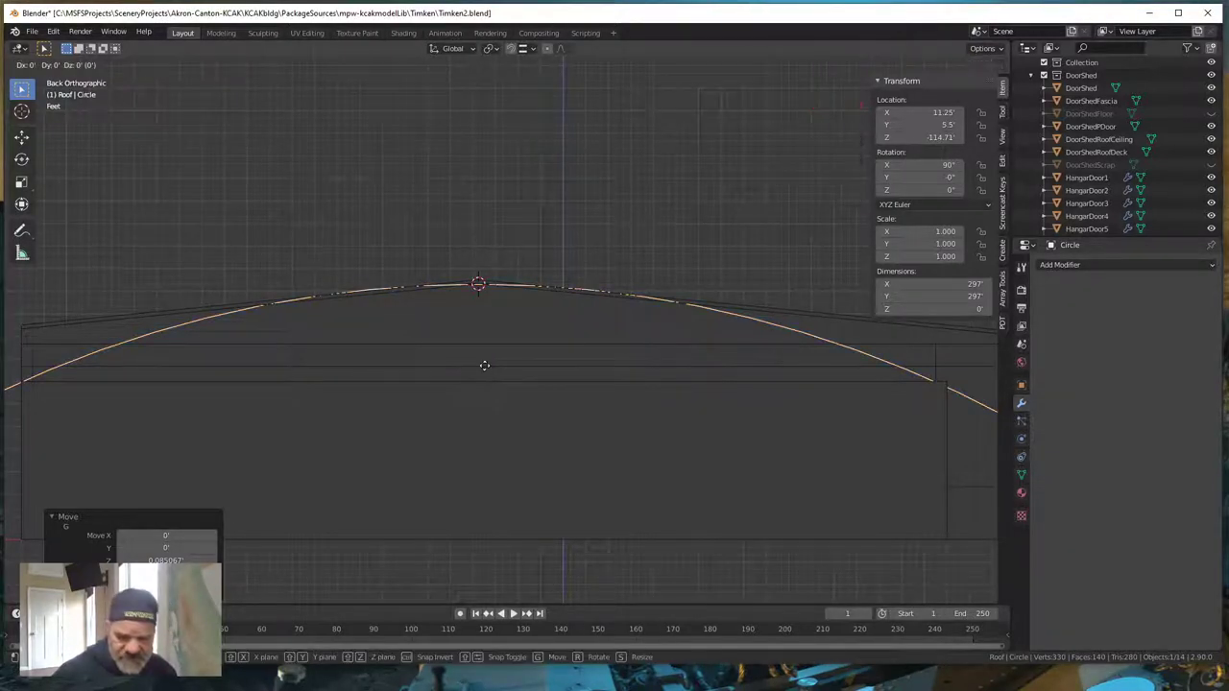
{"action": "key", "text": "z"}
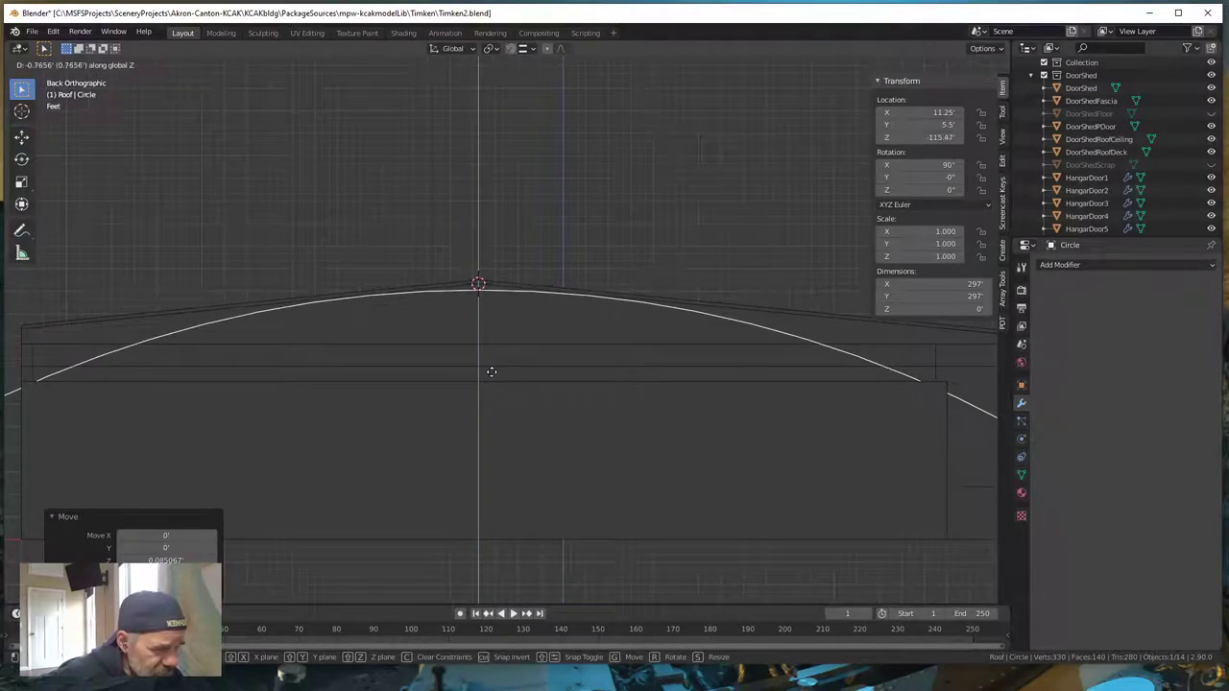
{"action": "left_click", "coordinate": [491, 371]}
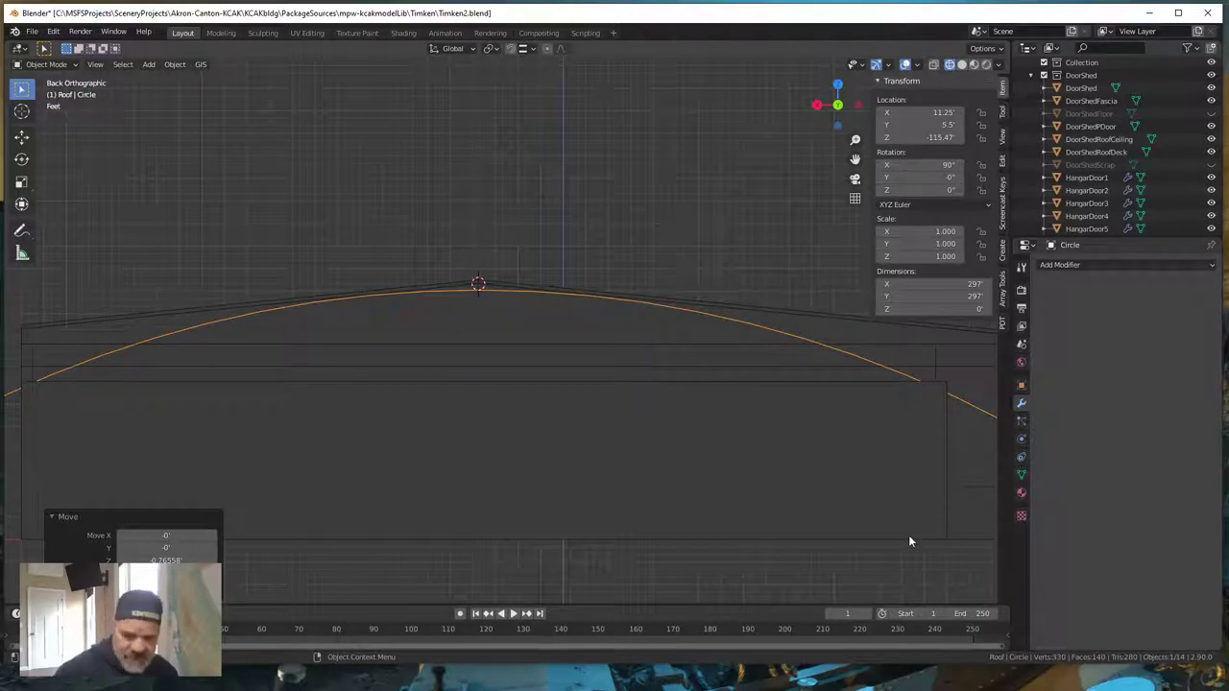
{"action": "middle_click_drag", "start_coordinate": [914, 527], "coordinate": [713, 485], "text": "shift"}
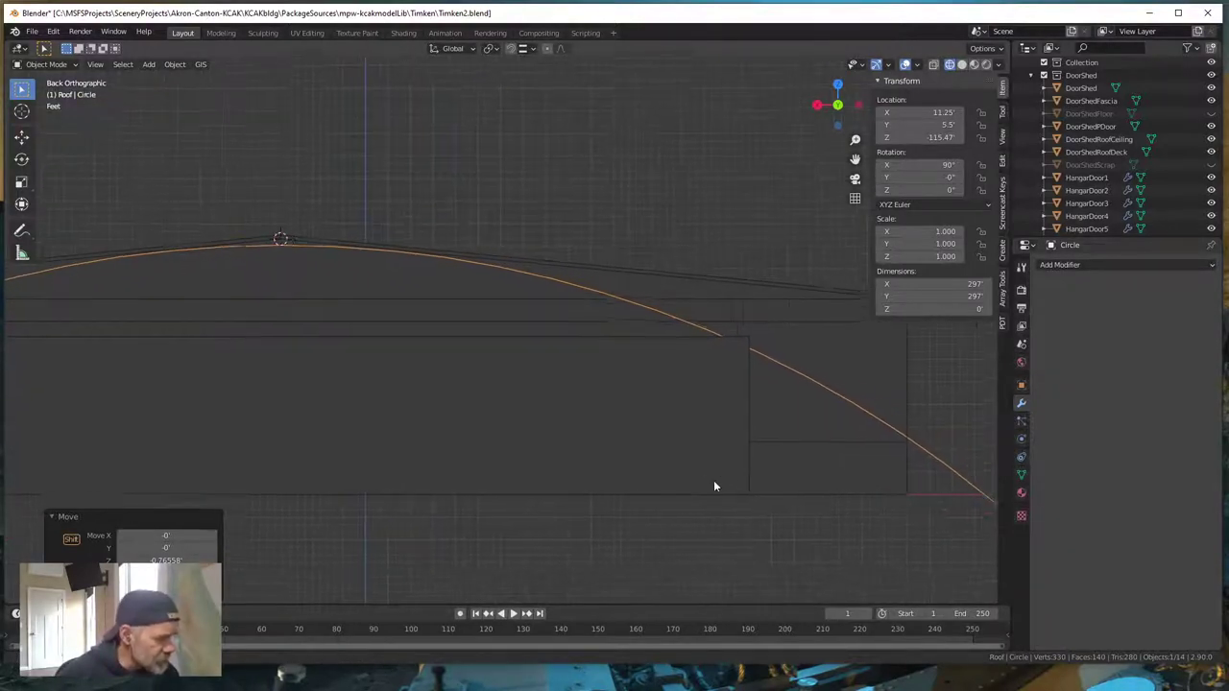
{"action": "middle_click_drag", "start_coordinate": [851, 458], "coordinate": [734, 375]}
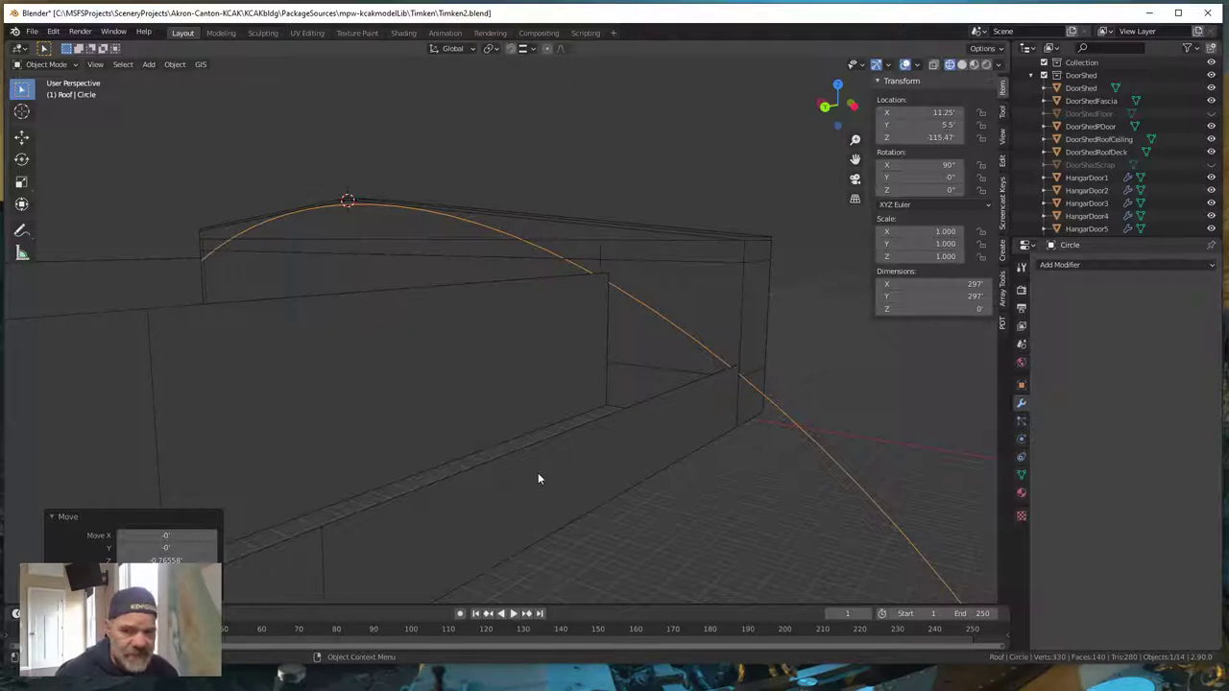
{"action": "middle_click_drag", "start_coordinate": [716, 449], "coordinate": [729, 444]}
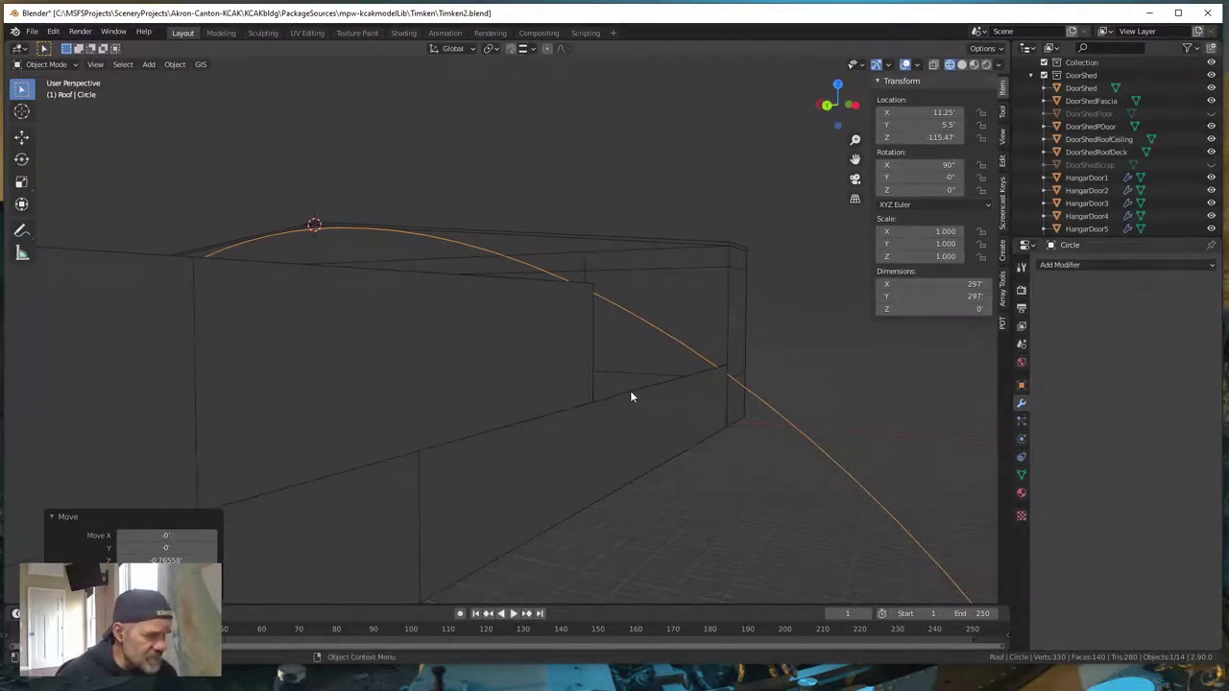
{"action": "middle_click_drag", "start_coordinate": [590, 342], "coordinate": [564, 368]}
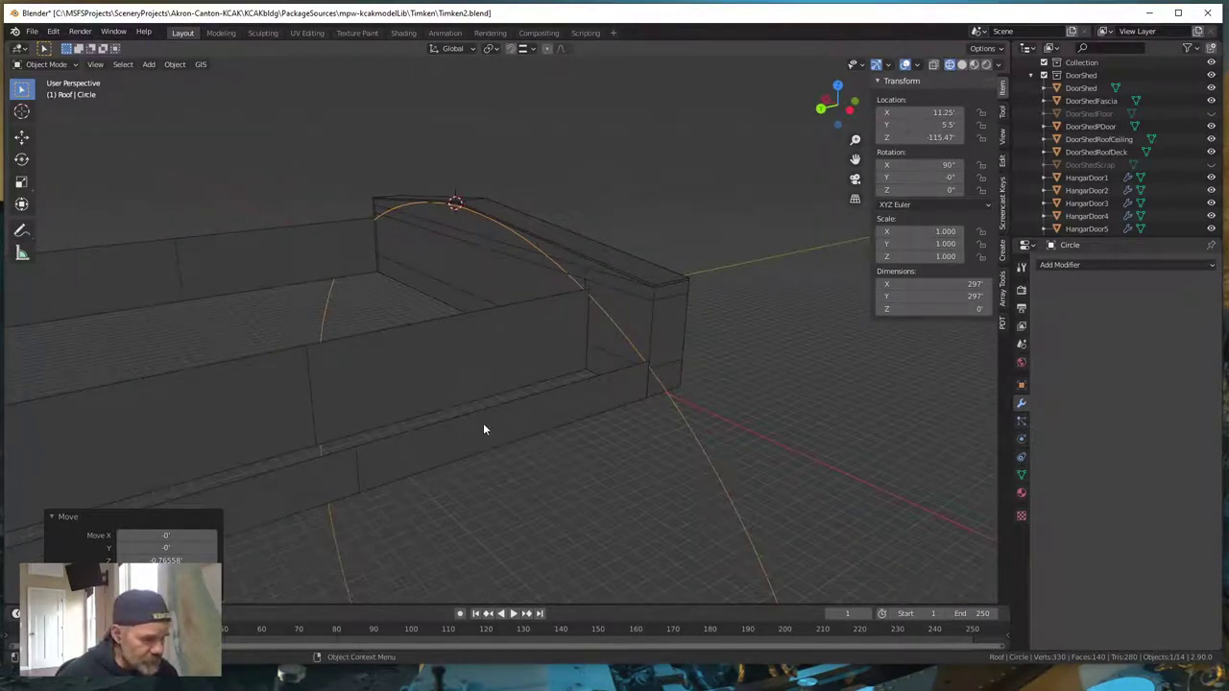
{"action": "middle_click_drag", "start_coordinate": [493, 433], "coordinate": [563, 426]}
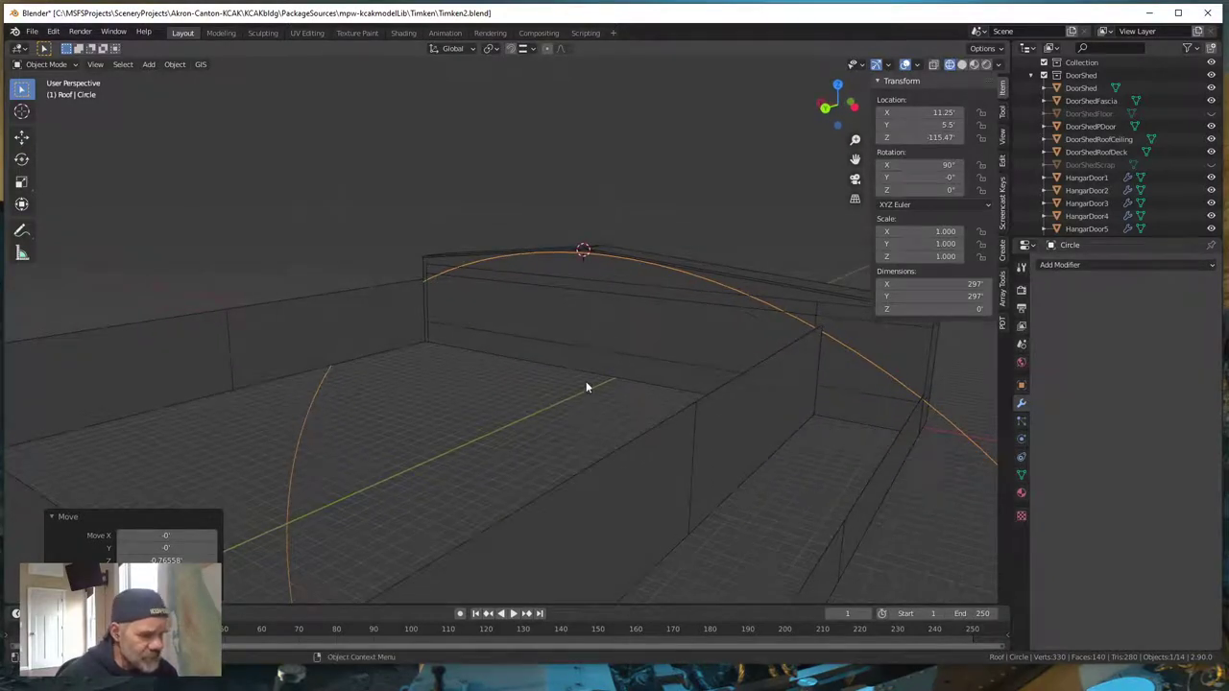
{"action": "scroll", "coordinate": [506, 404], "scroll_direction": "down", "scroll_amount": 3}
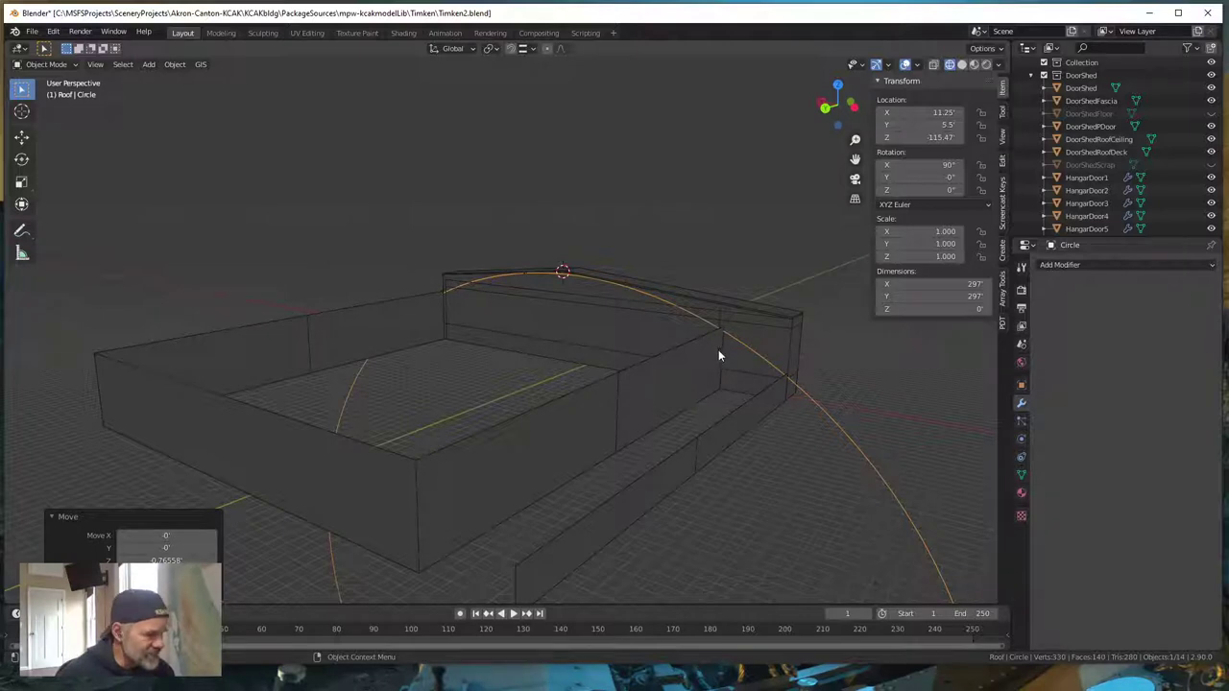
{"action": "middle_click_drag", "start_coordinate": [785, 432], "coordinate": [656, 447]}
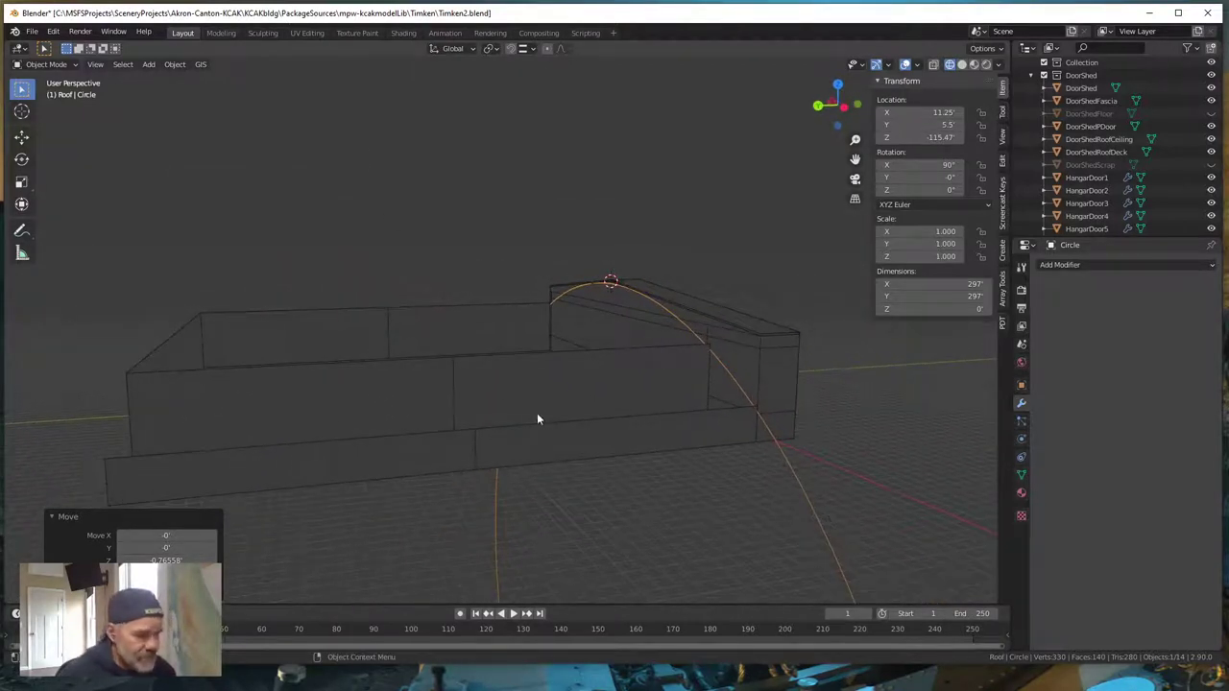
{"action": "middle_click_drag", "start_coordinate": [586, 492], "coordinate": [609, 489]}
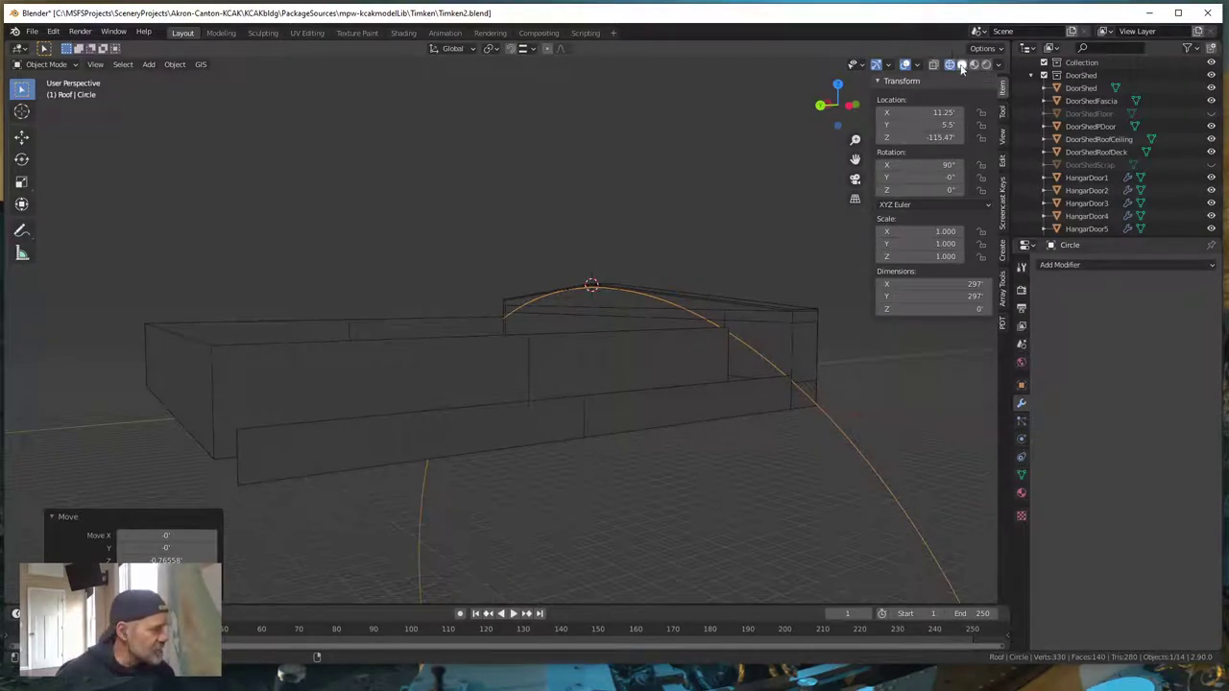
- In Edit Mode, select the OfficeWall's top-edge vertices
{"action": "left_click", "coordinate": [675, 421]}
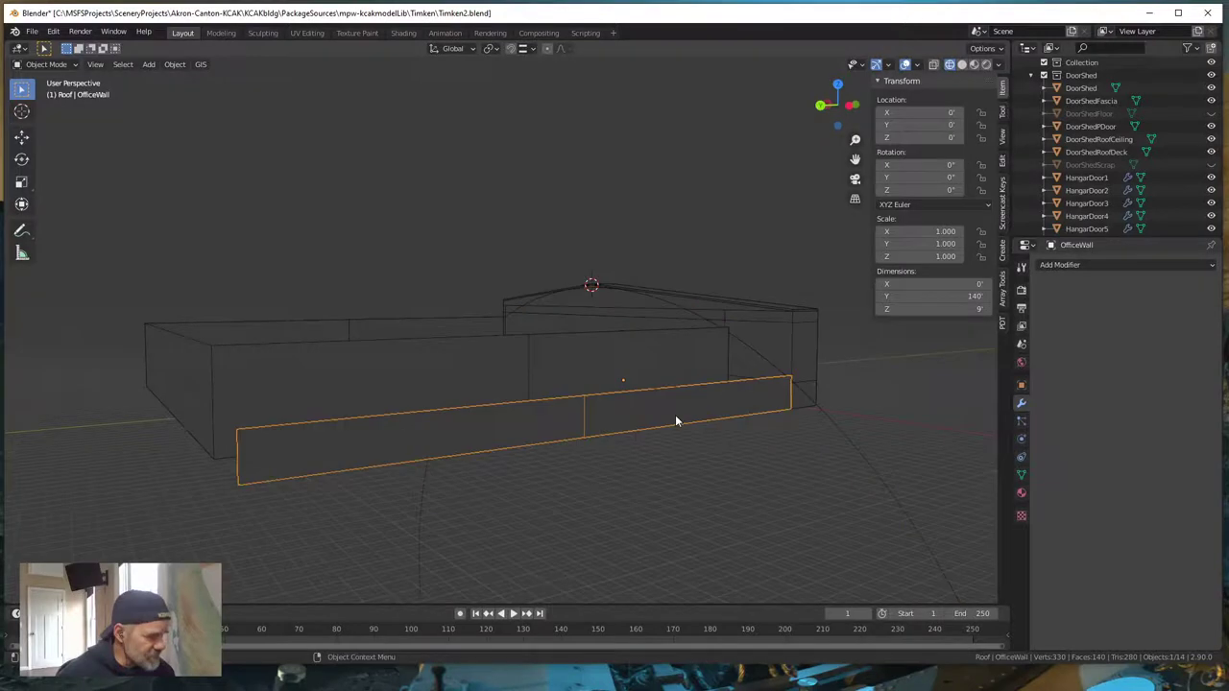
{"action": "key", "text": "Tab"}
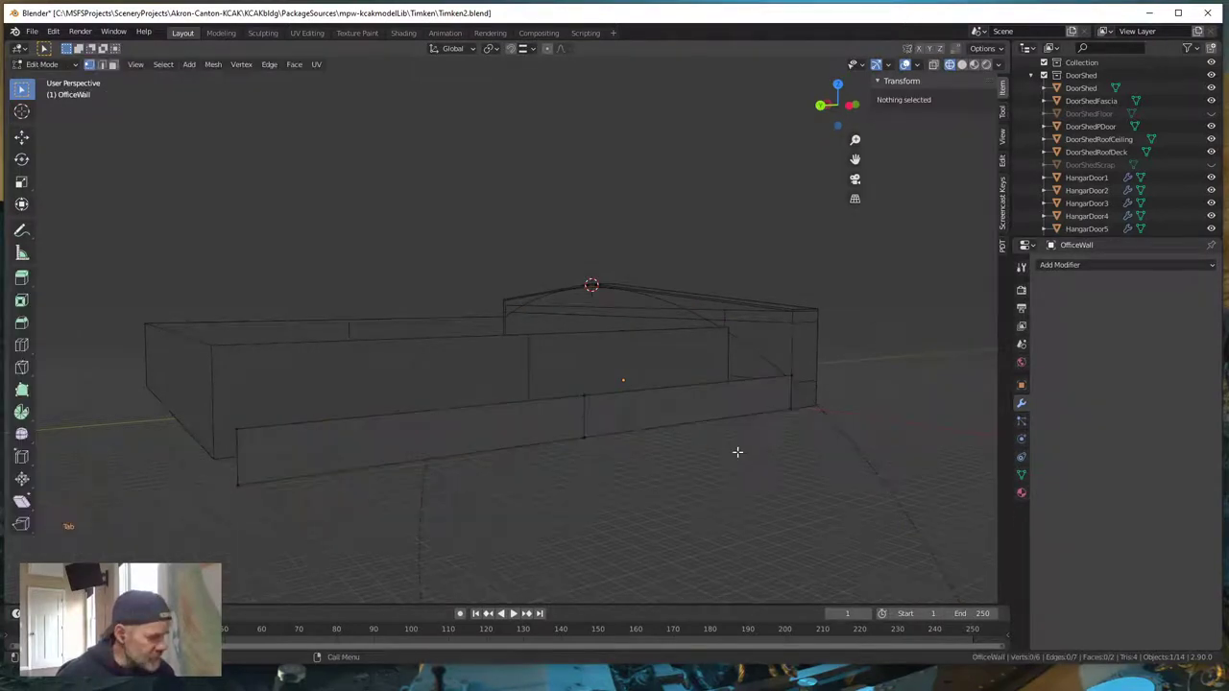
{"action": "left_click", "coordinate": [236, 430]}
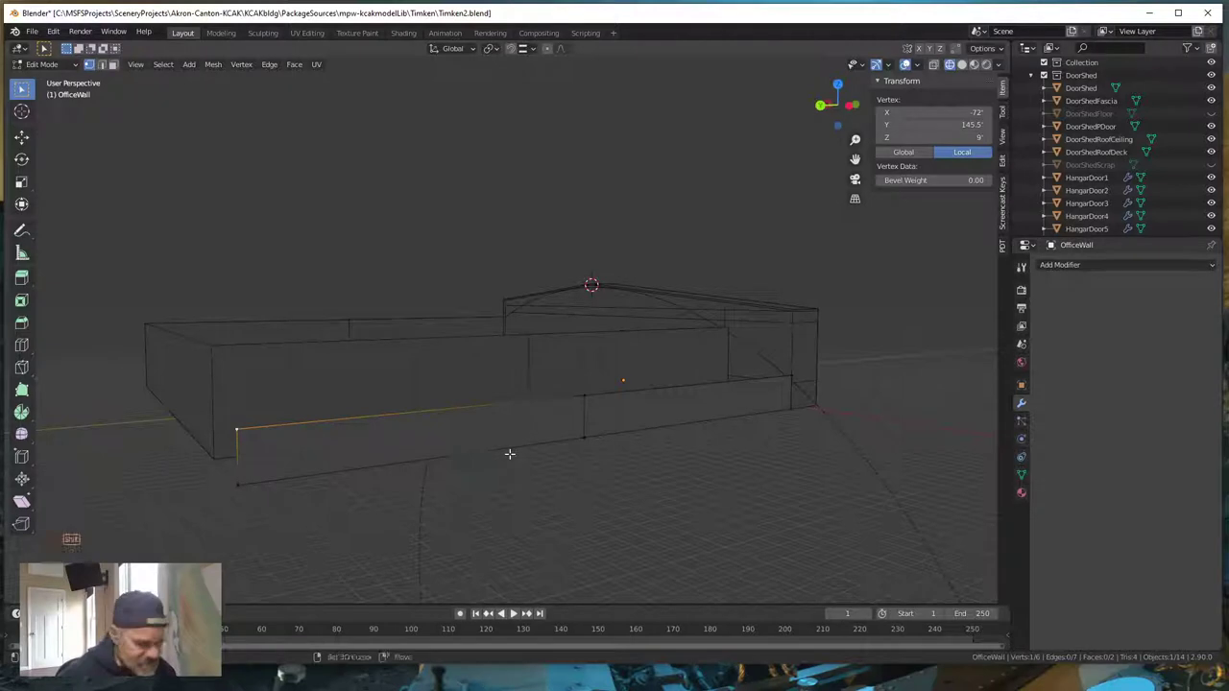
{"action": "left_click", "coordinate": [584, 396], "text": "shift"}
{"action": "left_click", "coordinate": [792, 374], "text": "shift"}
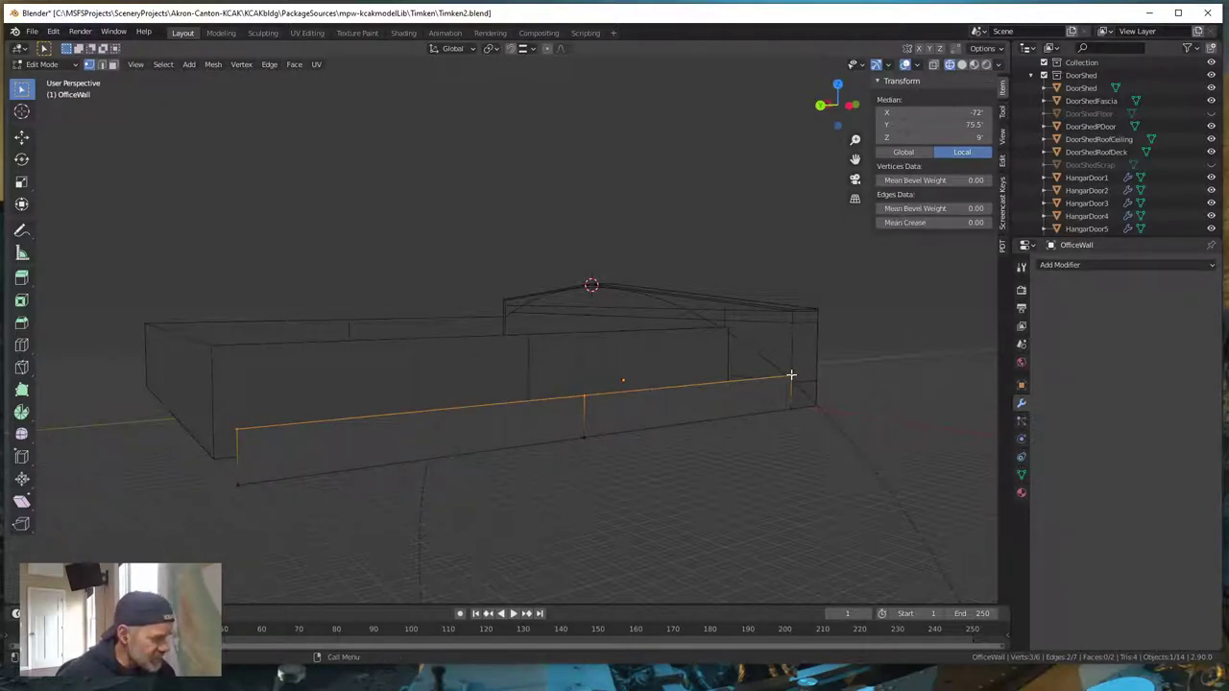
{"action": "left_click", "coordinate": [791, 374]}
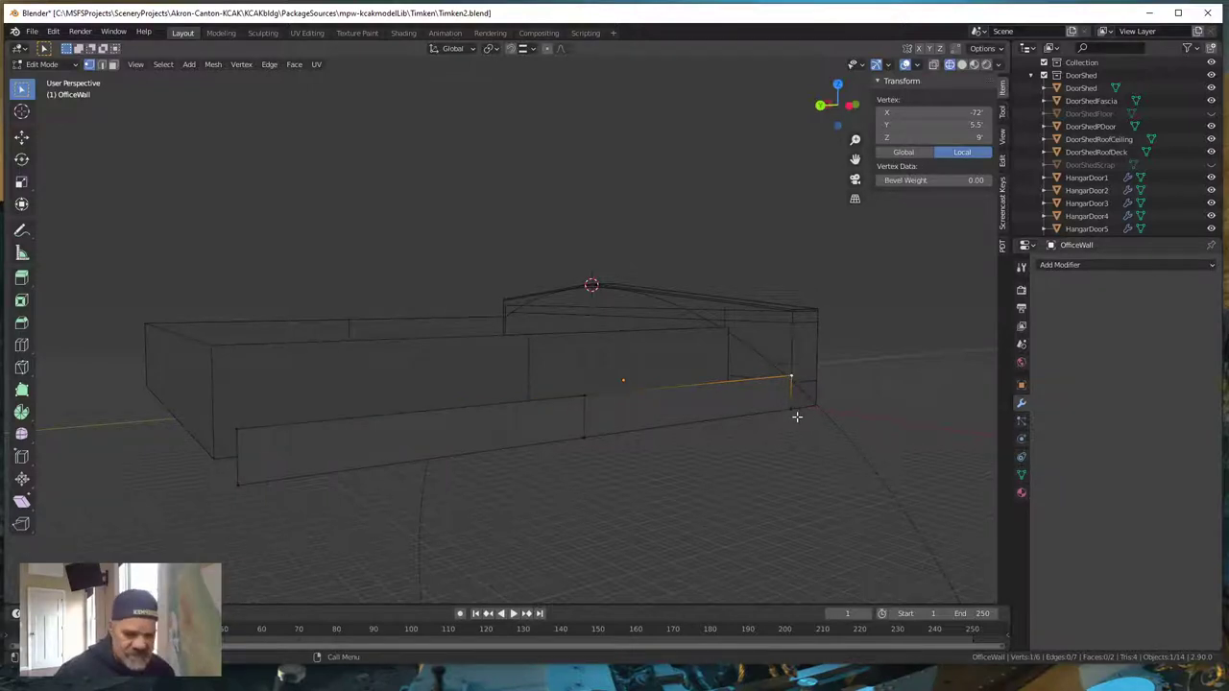
{"action": "key", "text": "KP_Decimal"}
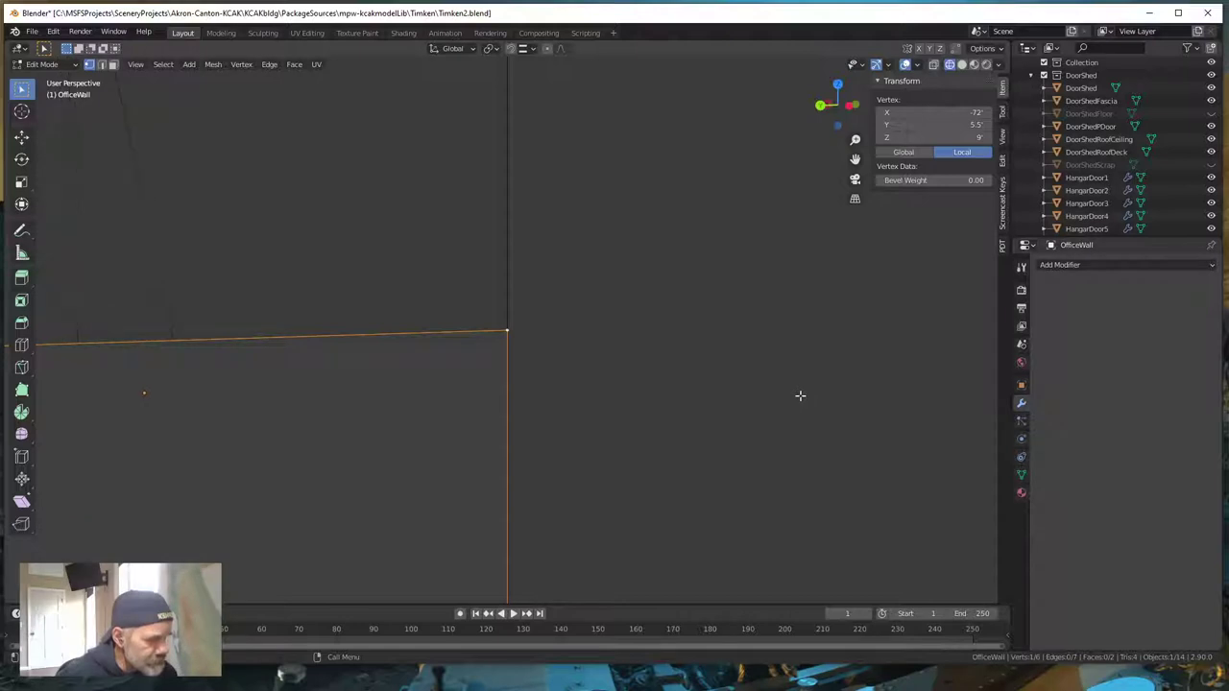
{"action": "scroll", "coordinate": [801, 393], "scroll_direction": "down", "scroll_amount": 6}
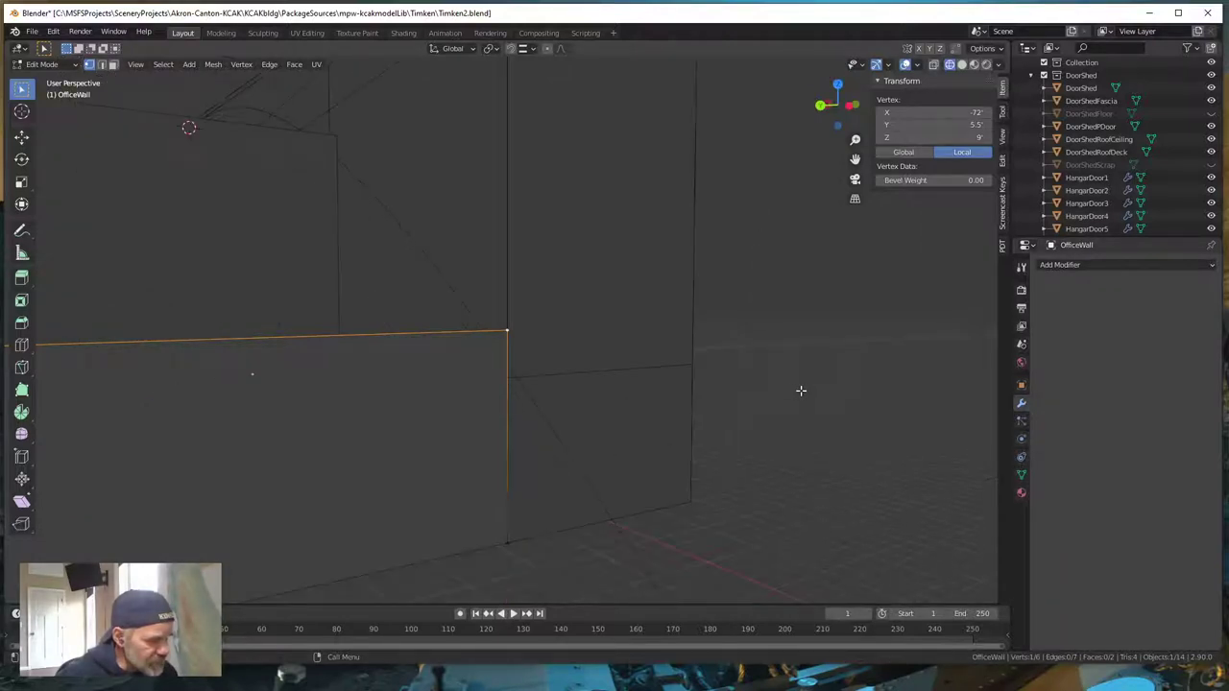
{"action": "middle_click_drag", "start_coordinate": [711, 390], "coordinate": [737, 404]}
{"action": "scroll", "coordinate": [737, 404], "scroll_direction": "down", "scroll_amount": 5}
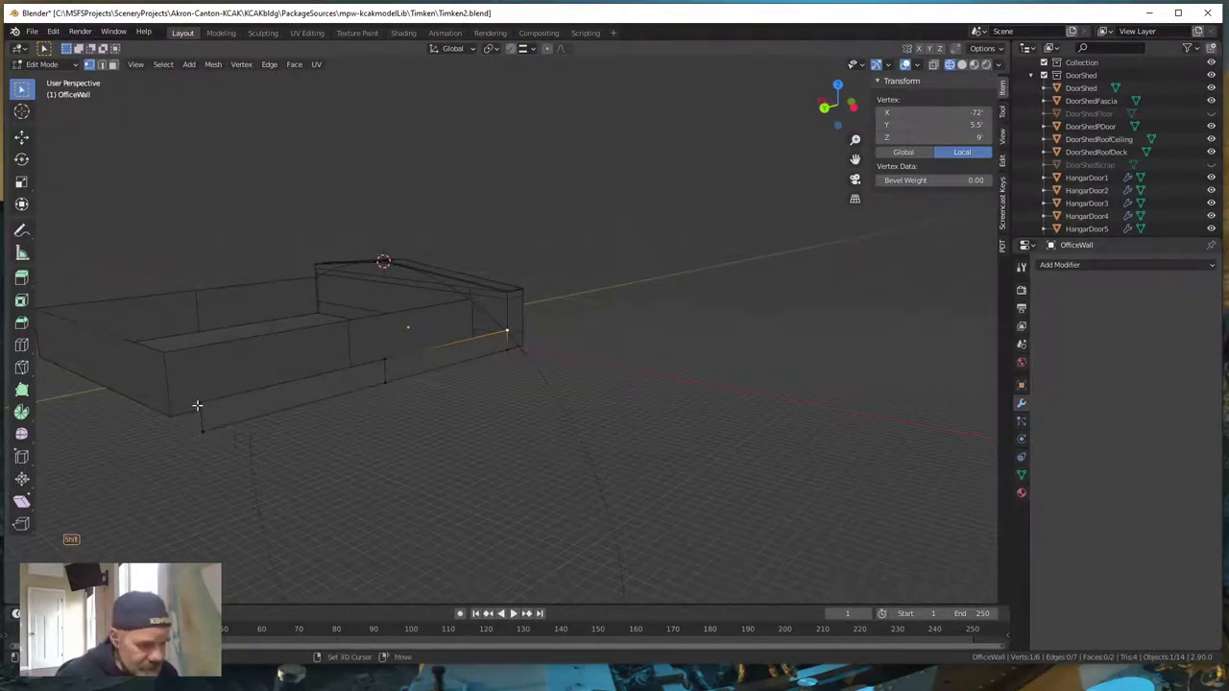
{"action": "left_click", "coordinate": [197, 405], "text": "shift"}
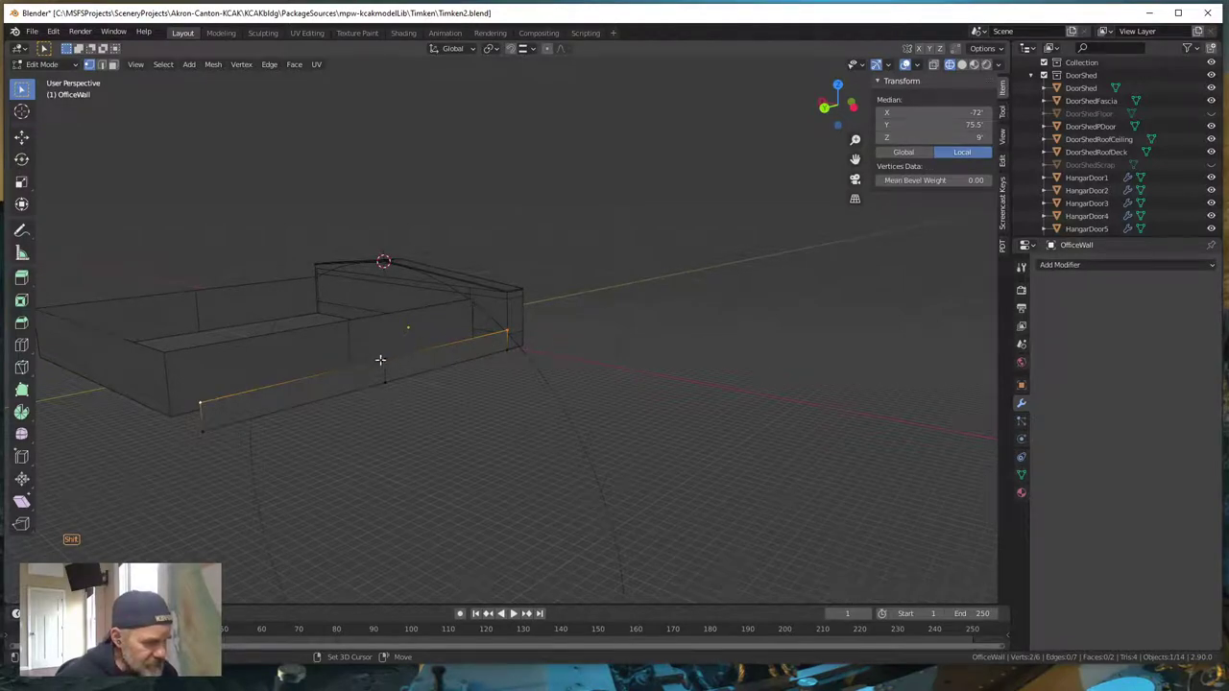
{"action": "left_click", "coordinate": [385, 360], "text": "shift"}
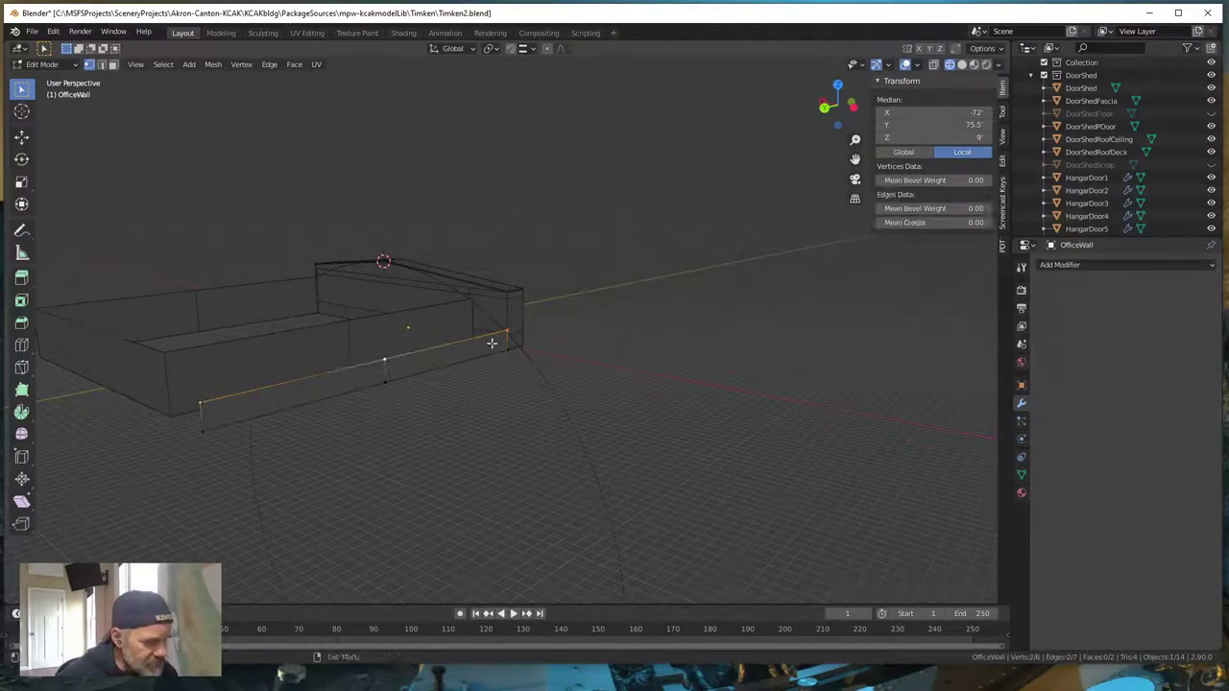
{"action": "scroll", "coordinate": [506, 333], "scroll_direction": "up", "scroll_amount": 1}
{"action": "scroll", "coordinate": [506, 333], "scroll_direction": "up", "scroll_amount": 5}
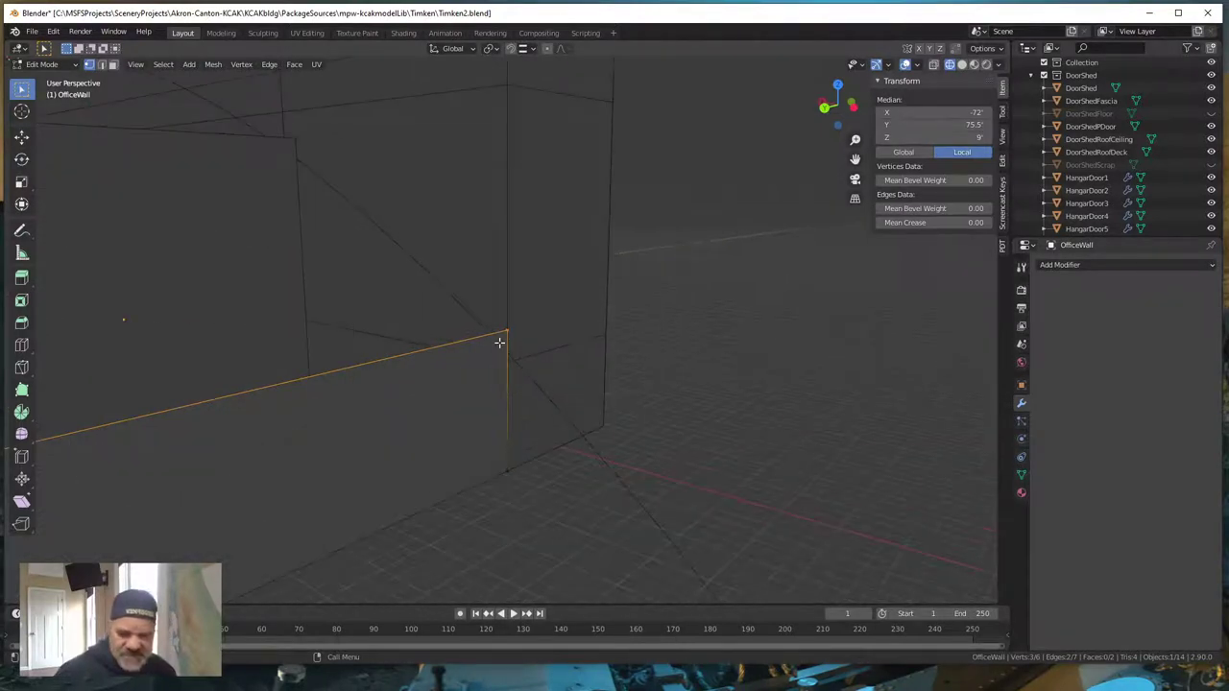
- Lower the selected vertices 1.54' along Z to 7.46' and return to Object Mode
{"action": "key", "text": "g"}
{"action": "key", "text": "z"}
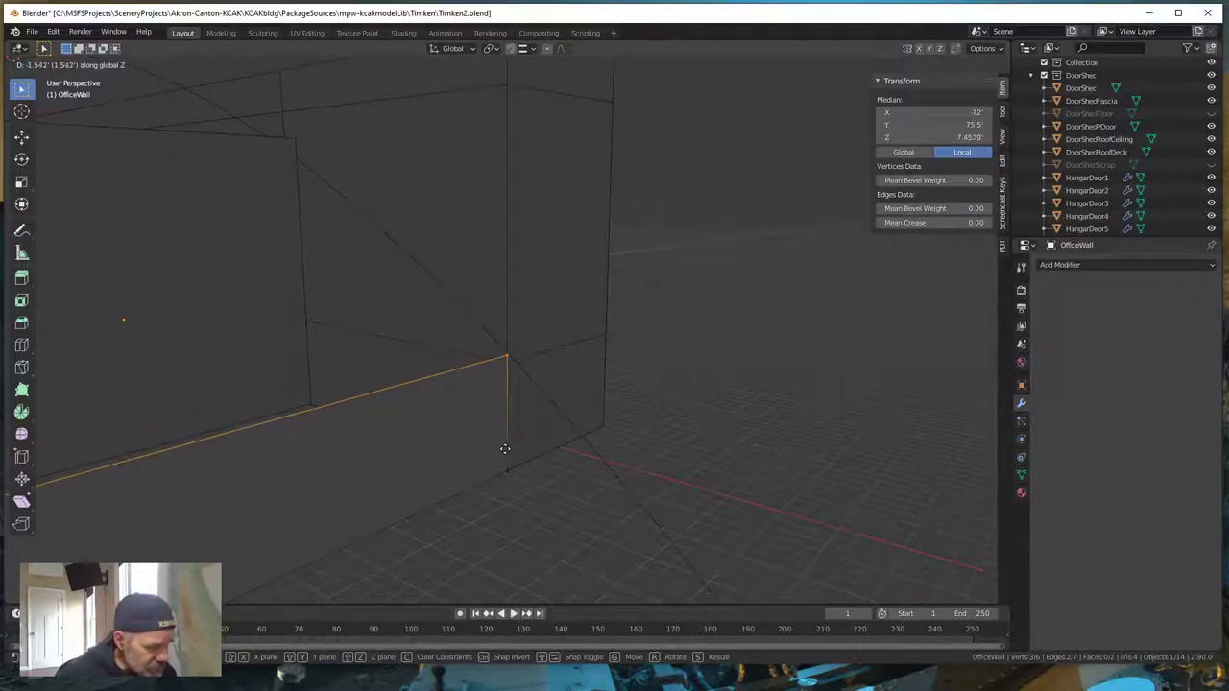
{"action": "left_click", "coordinate": [503, 449]}
{"action": "mouse_move", "coordinate": [559, 445]}
{"action": "middle_mouse_down"}
{"action": "mouse_move", "coordinate": [688, 439]}
{"action": "mouse_move", "coordinate": [609, 467]}
{"action": "mouse_move", "coordinate": [587, 467]}
{"action": "mouse_move", "coordinate": [573, 454]}
{"action": "mouse_move", "coordinate": [583, 445]}
{"action": "middle_mouse_up"}
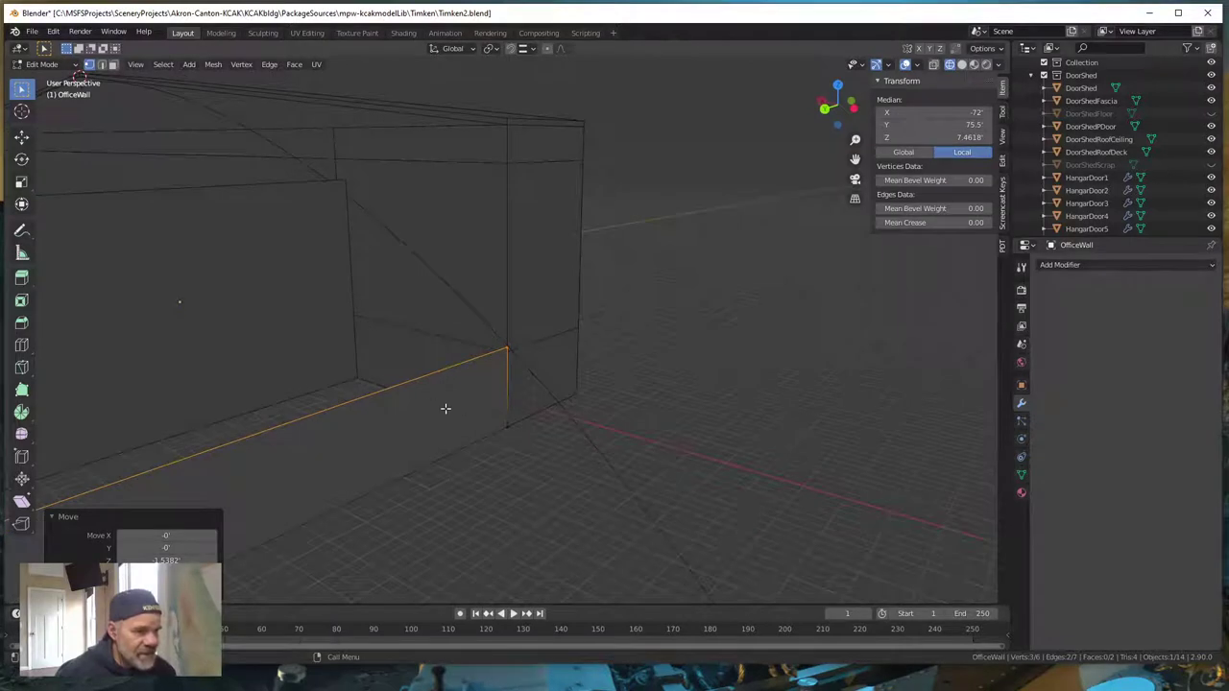
{"action": "key", "text": "Tab"}
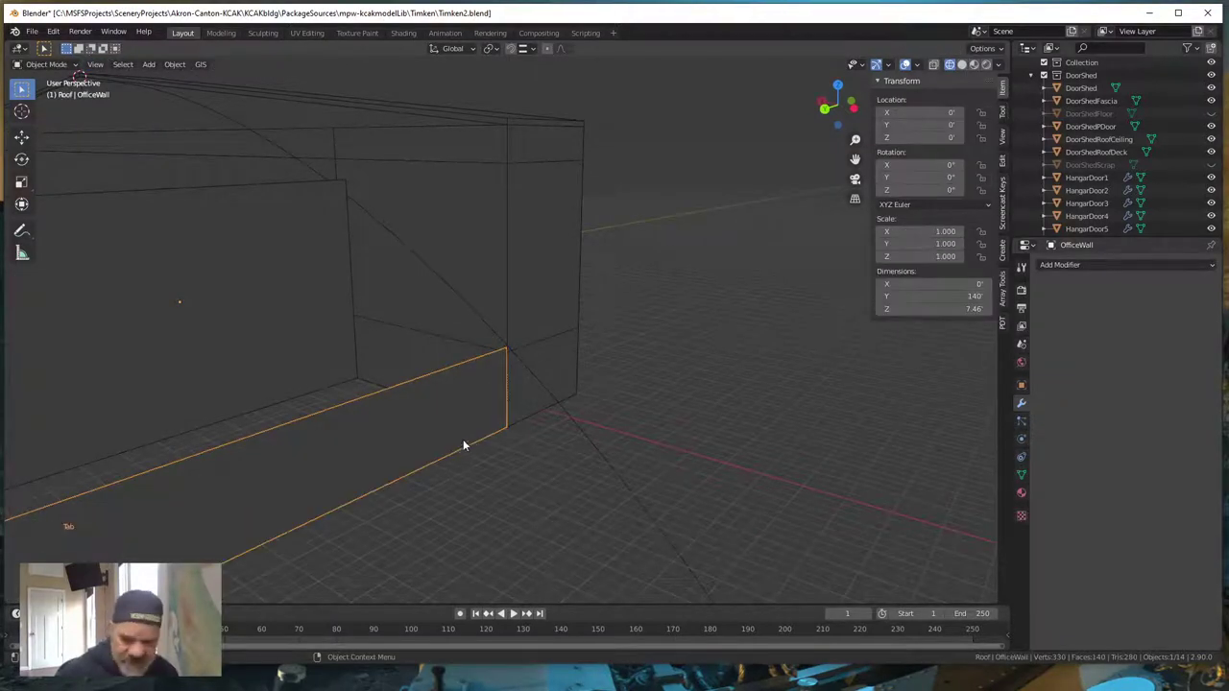
- In Edit Mode on the Quonset, select the six wall-top vertices
{"action": "middle_click_drag", "start_coordinate": [463, 446], "coordinate": [537, 342]}
{"action": "scroll", "coordinate": [480, 425], "scroll_direction": "down", "scroll_amount": 3}
{"action": "scroll", "coordinate": [480, 427], "scroll_direction": "up", "scroll_amount": 2}
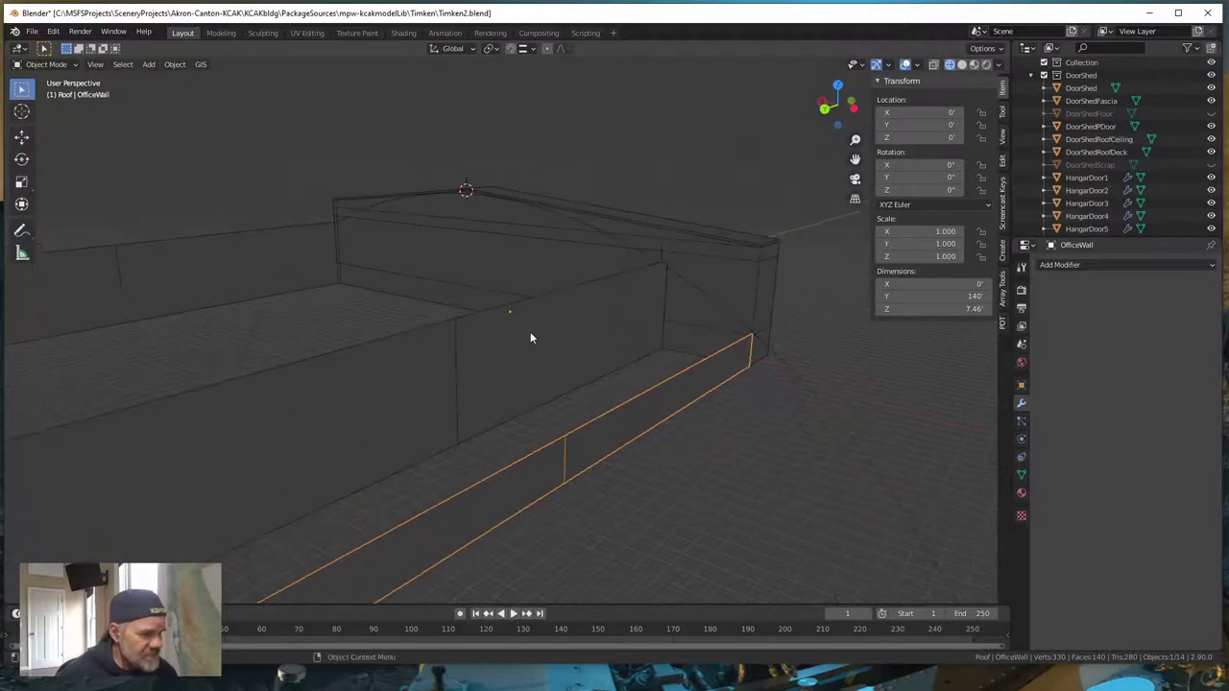
{"action": "left_click", "coordinate": [531, 338]}
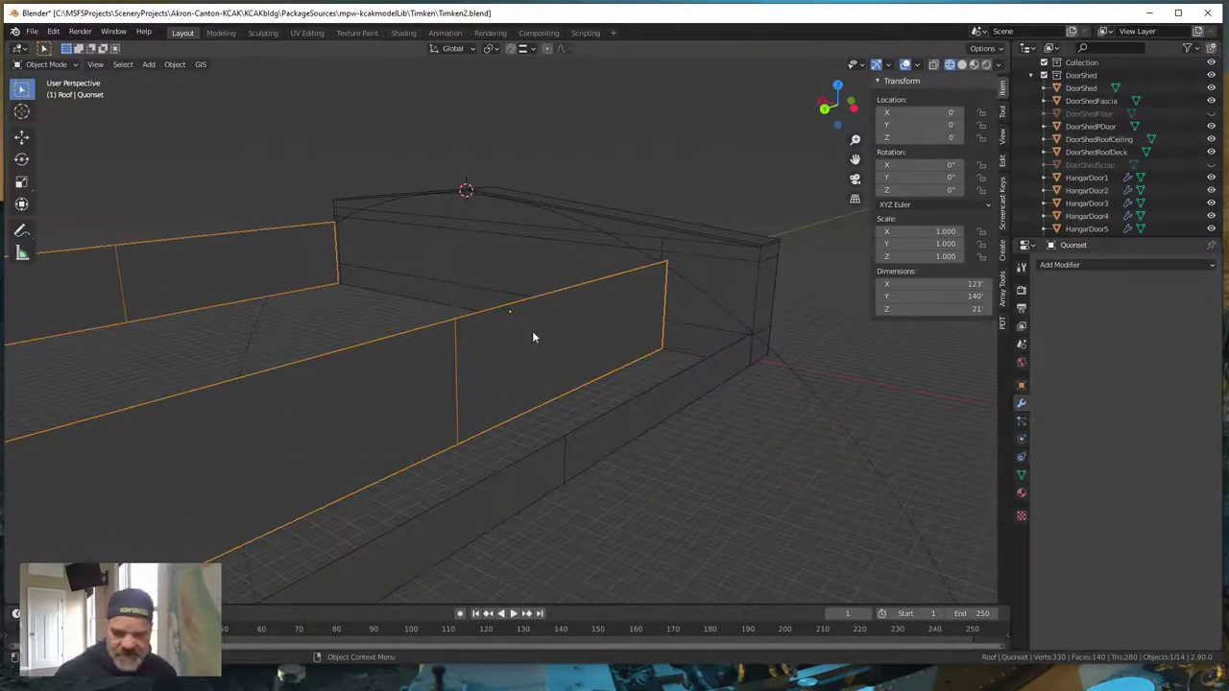
{"action": "key", "text": "Tab"}
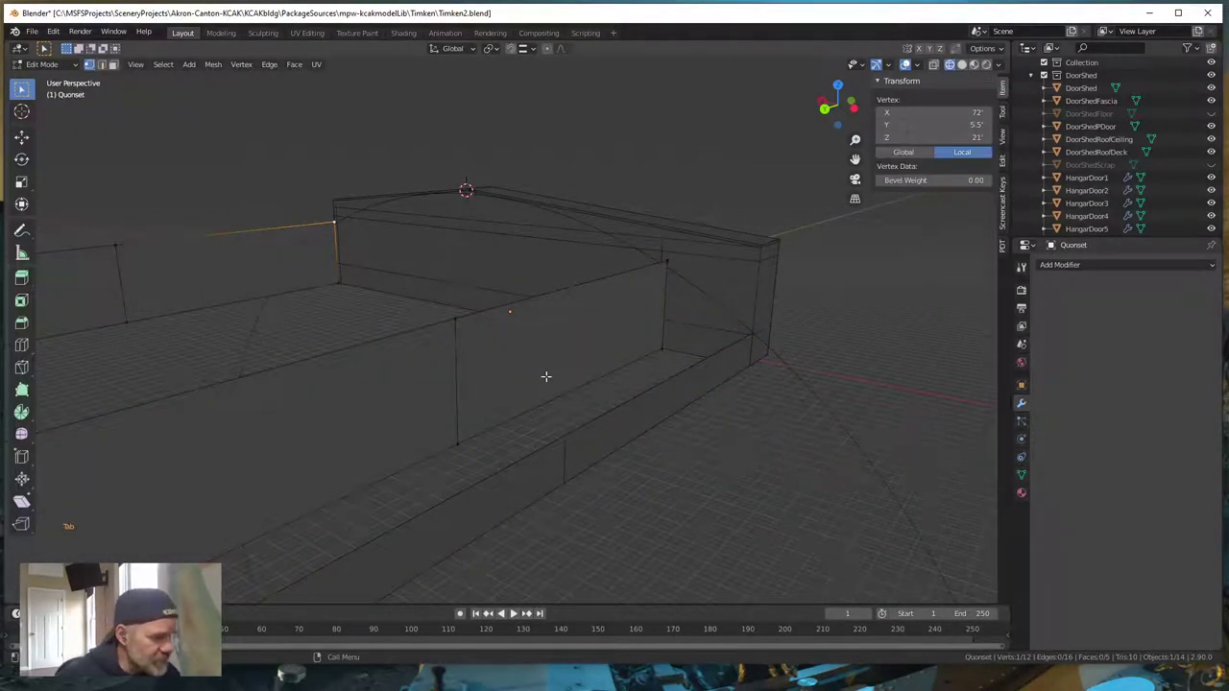
{"action": "scroll", "coordinate": [545, 377], "scroll_direction": "down", "scroll_amount": 3}
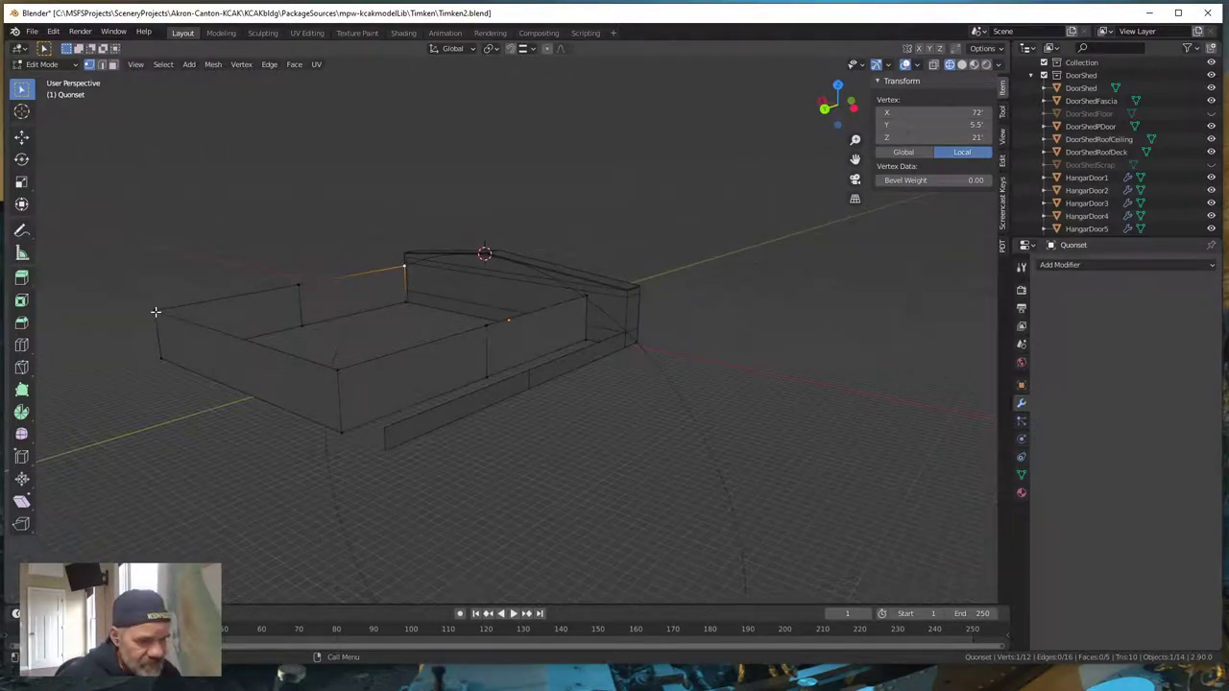
{"action": "left_click", "coordinate": [155, 312]}
{"action": "left_click", "coordinate": [299, 285], "text": "shift"}
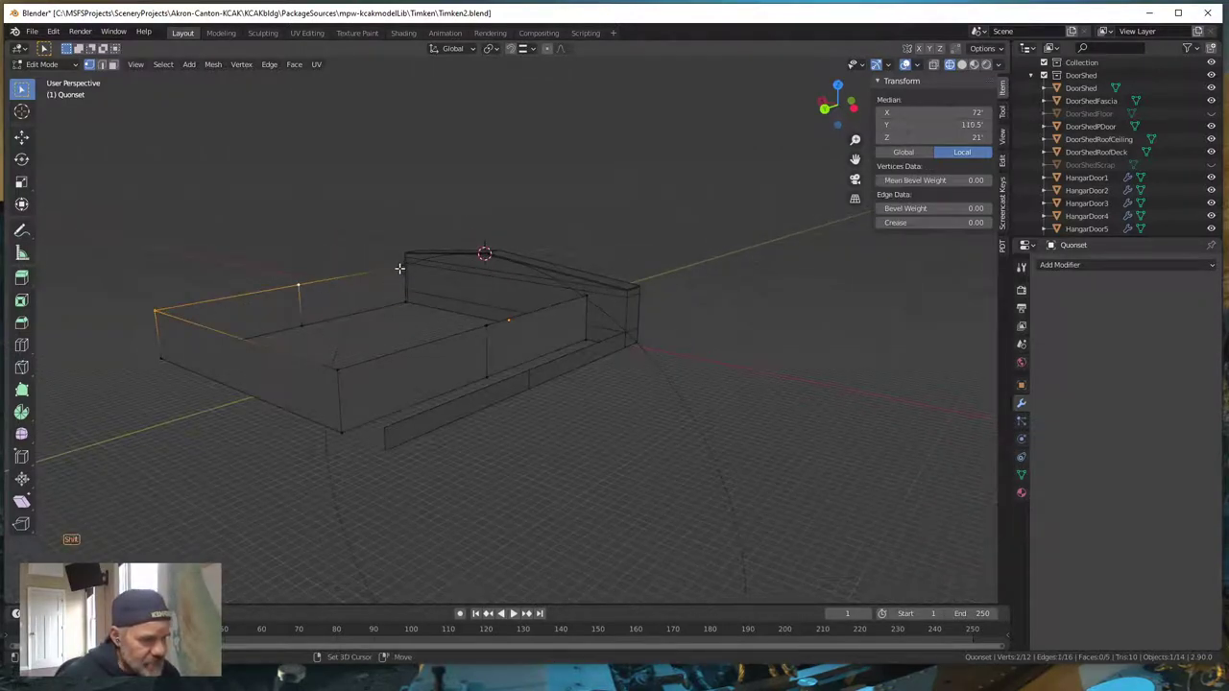
{"action": "left_click", "coordinate": [397, 269], "text": "shift"}
{"action": "left_click", "coordinate": [341, 370], "text": "shift"}
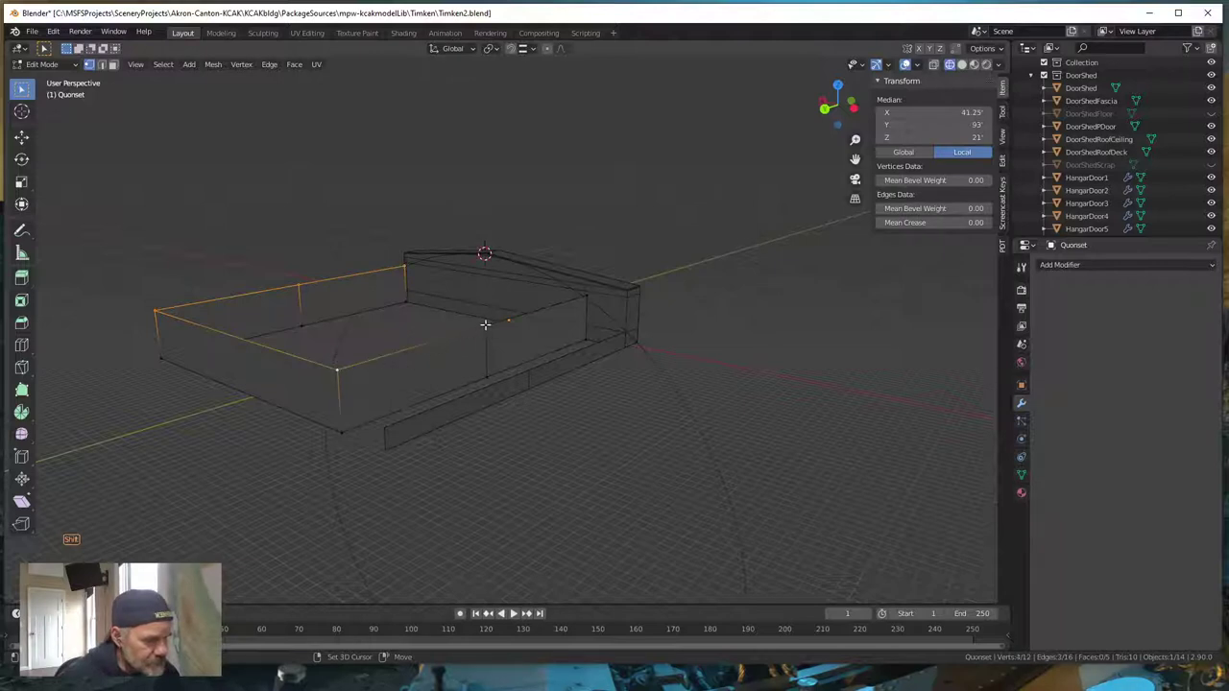
{"action": "left_click", "coordinate": [485, 324], "text": "shift"}
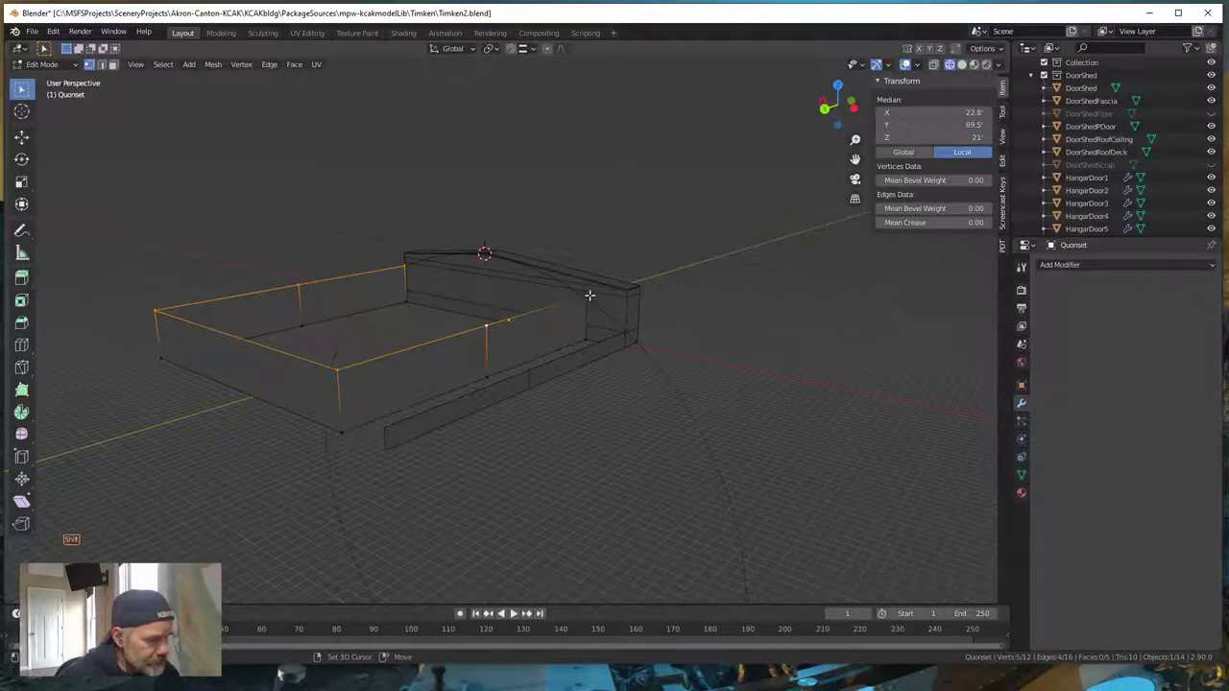
{"action": "left_click", "coordinate": [585, 296], "text": "shift"}
{"action": "scroll", "coordinate": [582, 310], "scroll_direction": "up", "scroll_amount": 4}
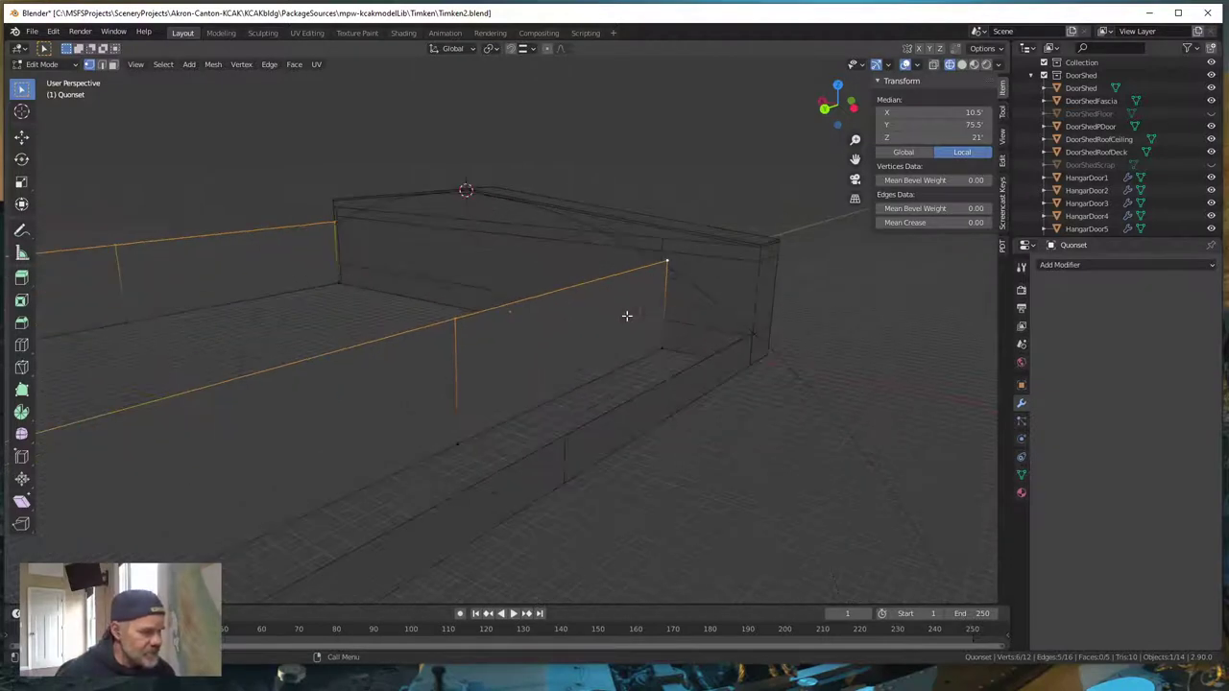
- Move the selected vertices down 1.845' along Z, from 21' to 19.155'
{"action": "middle_click_drag", "start_coordinate": [686, 294], "coordinate": [481, 383]}
{"action": "scroll", "coordinate": [589, 342], "scroll_direction": "up", "scroll_amount": 2}
{"action": "scroll", "coordinate": [604, 343], "scroll_direction": "up", "scroll_amount": 3}
{"action": "key", "text": "g"}
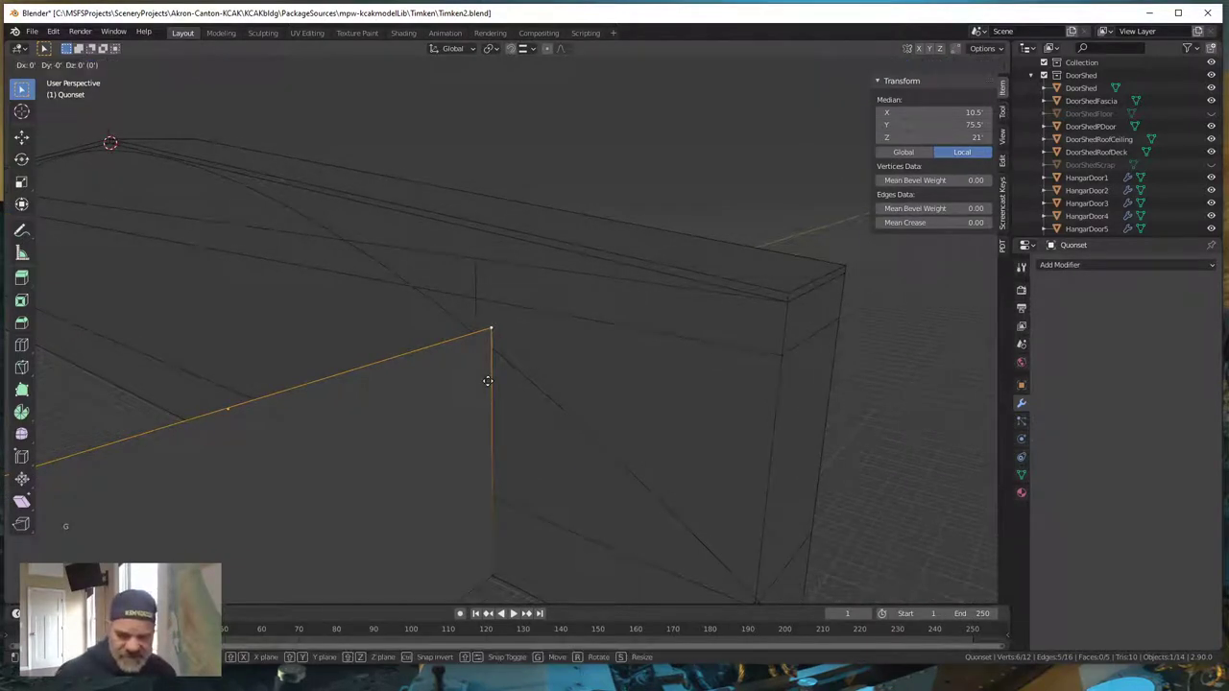
{"action": "key", "text": "z"}
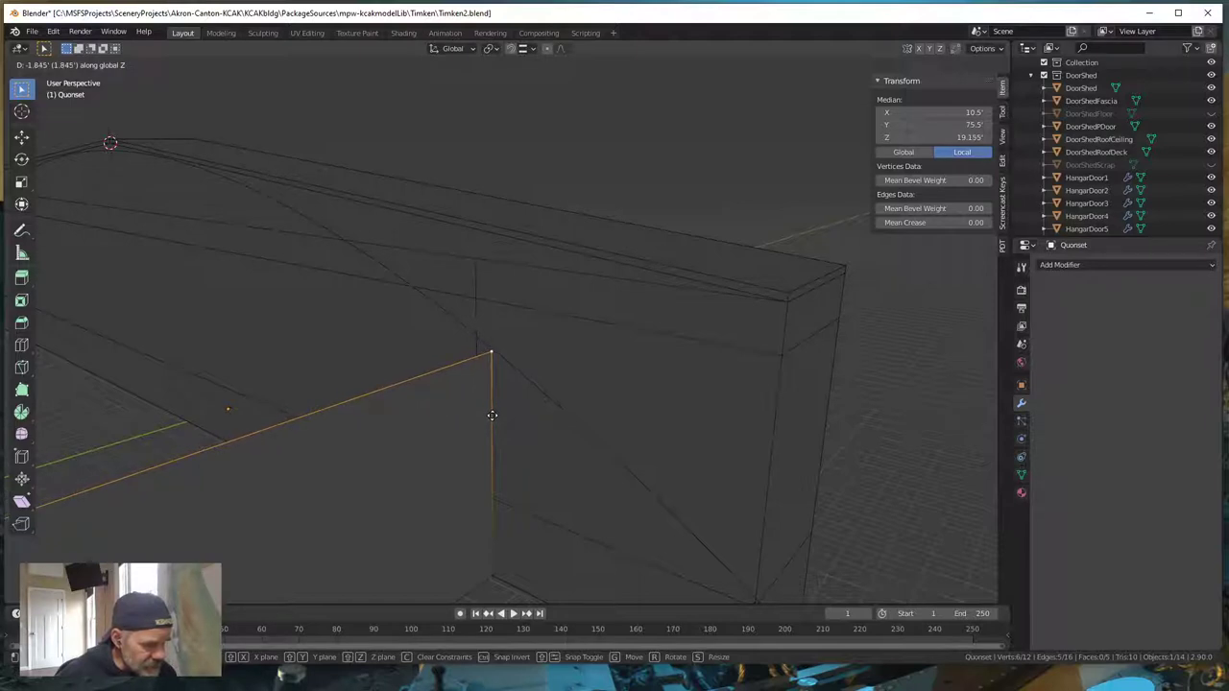
{"action": "left_click", "coordinate": [491, 415]}
{"action": "mouse_move", "coordinate": [510, 414]}
{"action": "middle_mouse_down"}
{"action": "mouse_move", "coordinate": [537, 414]}
{"action": "mouse_move", "coordinate": [531, 405]}
{"action": "middle_mouse_up"}
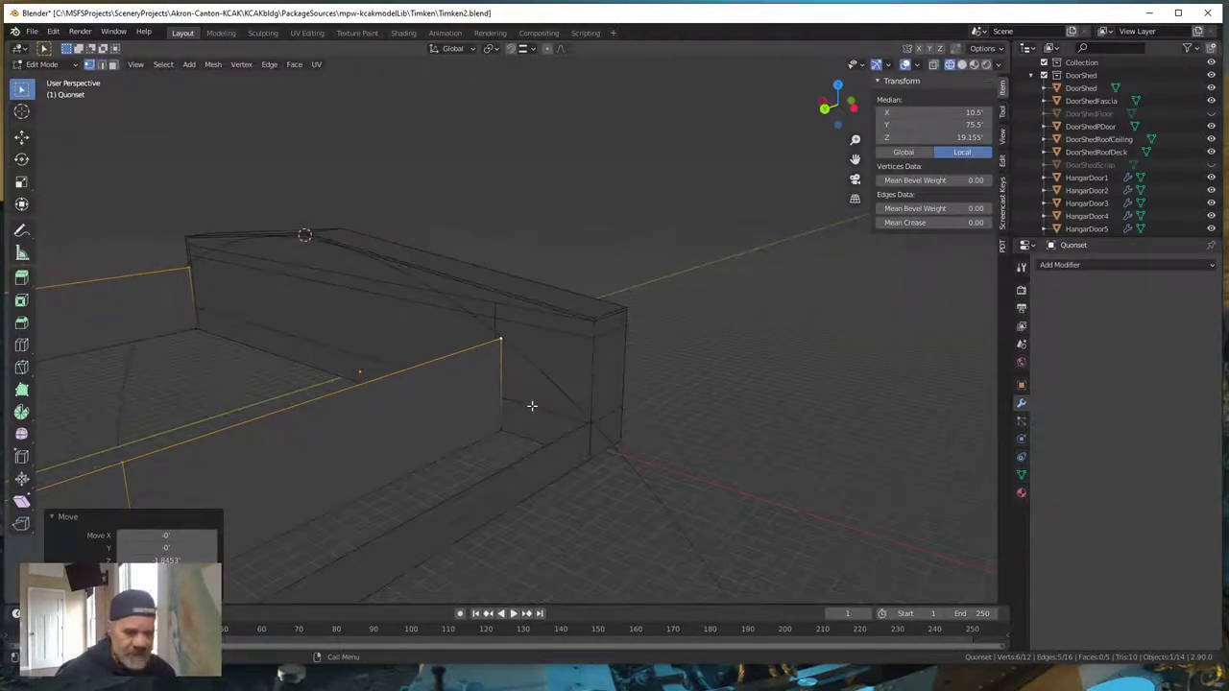
- Inspect the lowered Quonset walls from Back orthographic and perspective views, then return to Object Mode
{"action": "key", "text": "grave"}
{"action": "key", "text": "9"}
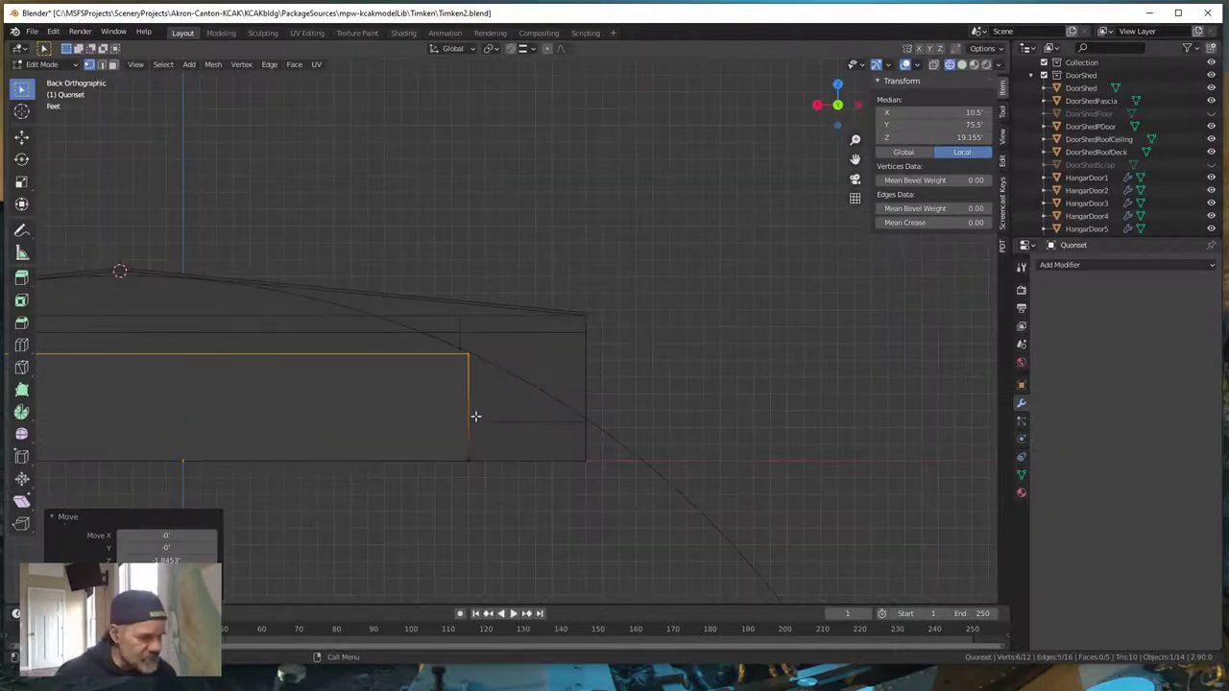
{"action": "middle_click_drag", "start_coordinate": [455, 427], "coordinate": [813, 463], "text": "shift"}
{"action": "scroll", "coordinate": [739, 431], "scroll_direction": "up", "scroll_amount": 1}
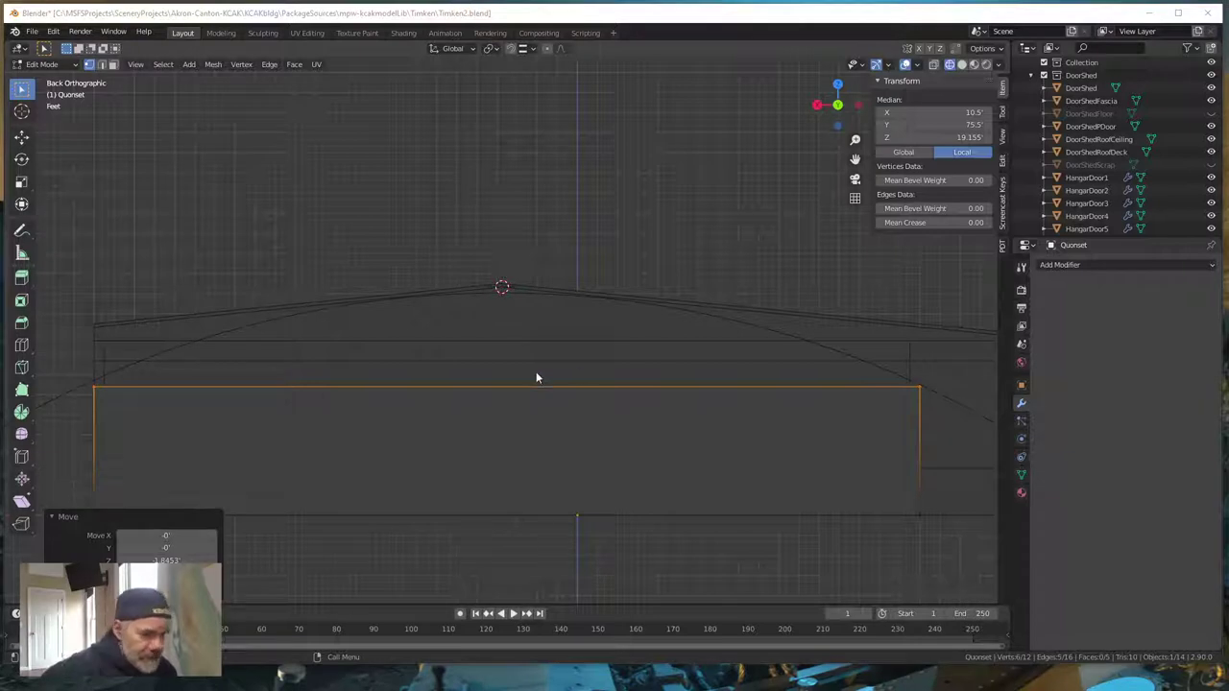
{"action": "middle_click_drag", "start_coordinate": [536, 378], "coordinate": [200, 425]}
{"action": "scroll", "coordinate": [548, 397], "scroll_direction": "down", "scroll_amount": 3}
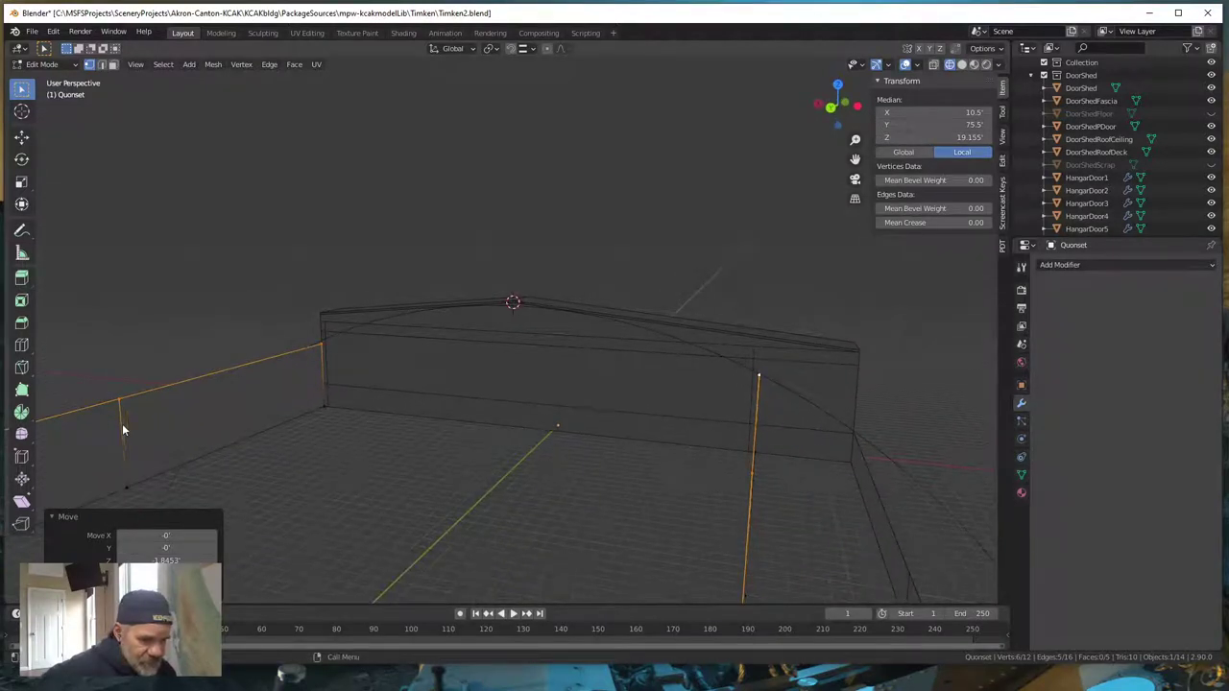
{"action": "middle_click_drag", "start_coordinate": [770, 555], "coordinate": [1009, 579]}
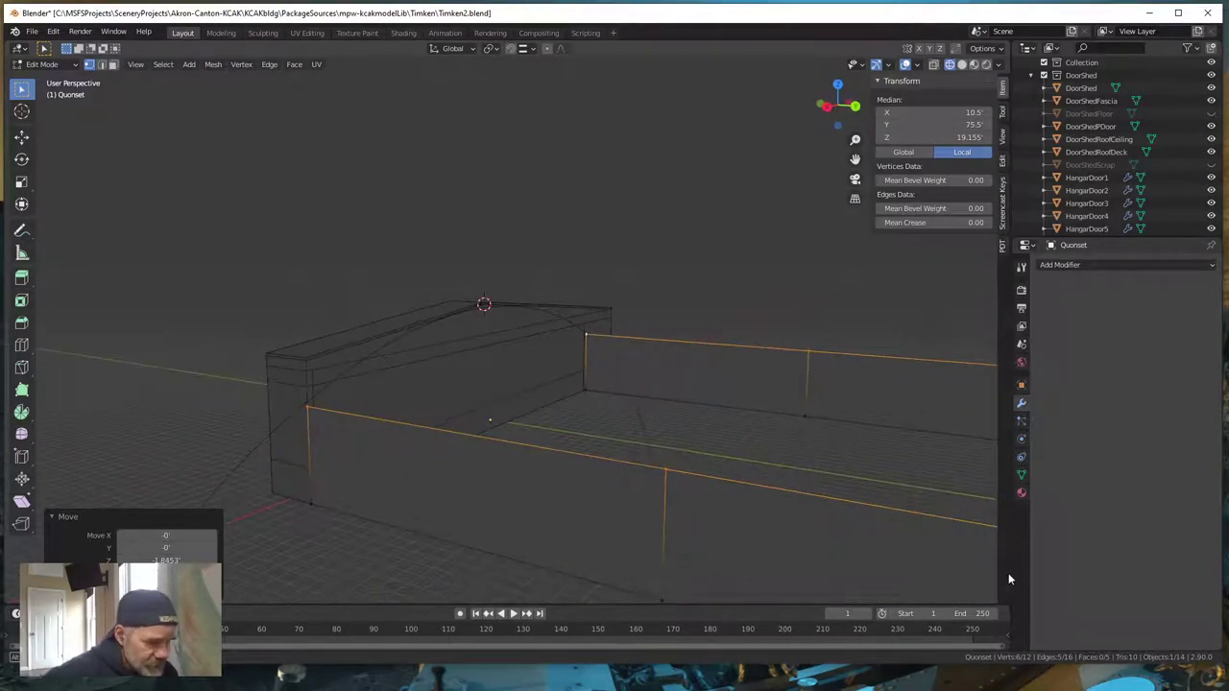
{"action": "middle_click_drag", "start_coordinate": [409, 510], "coordinate": [548, 543]}
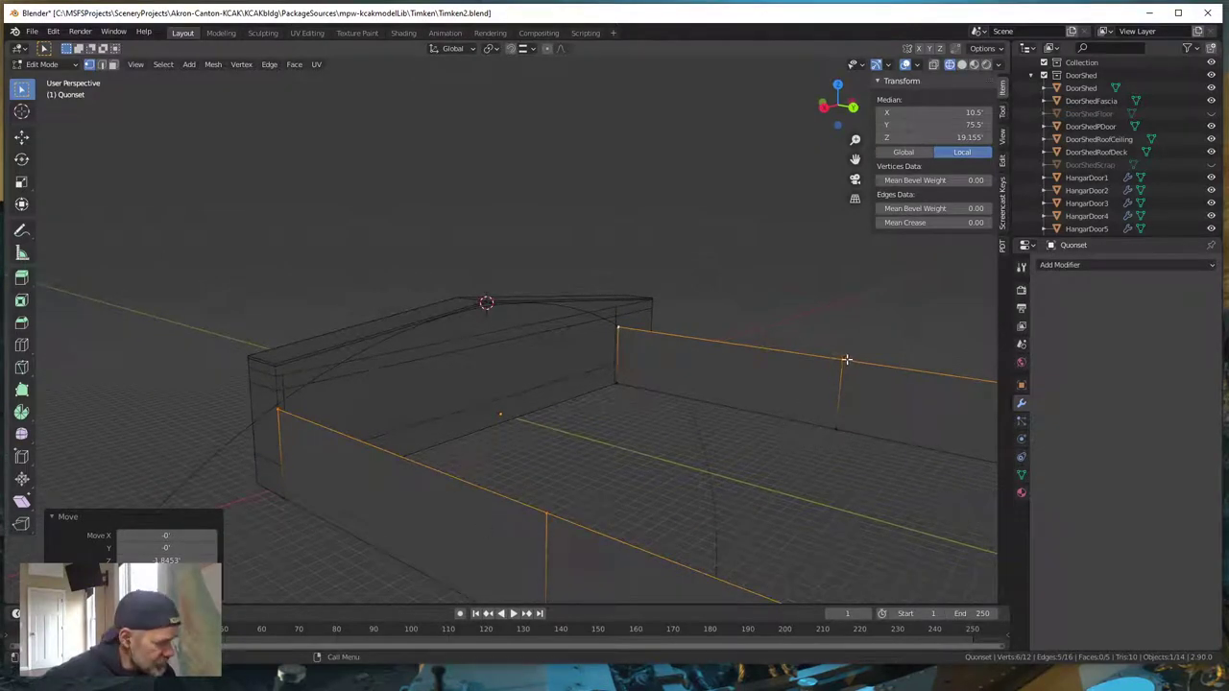
{"action": "scroll", "coordinate": [369, 532], "scroll_direction": "down", "scroll_amount": 3}
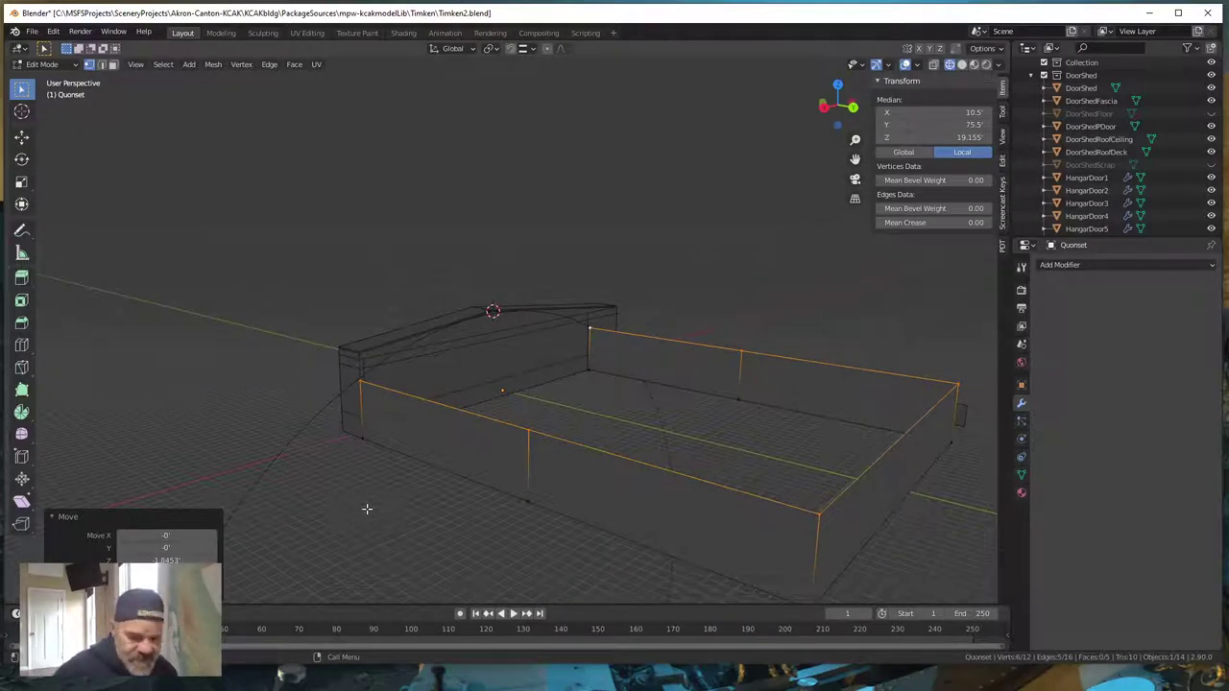
{"action": "key", "text": "Tab"}
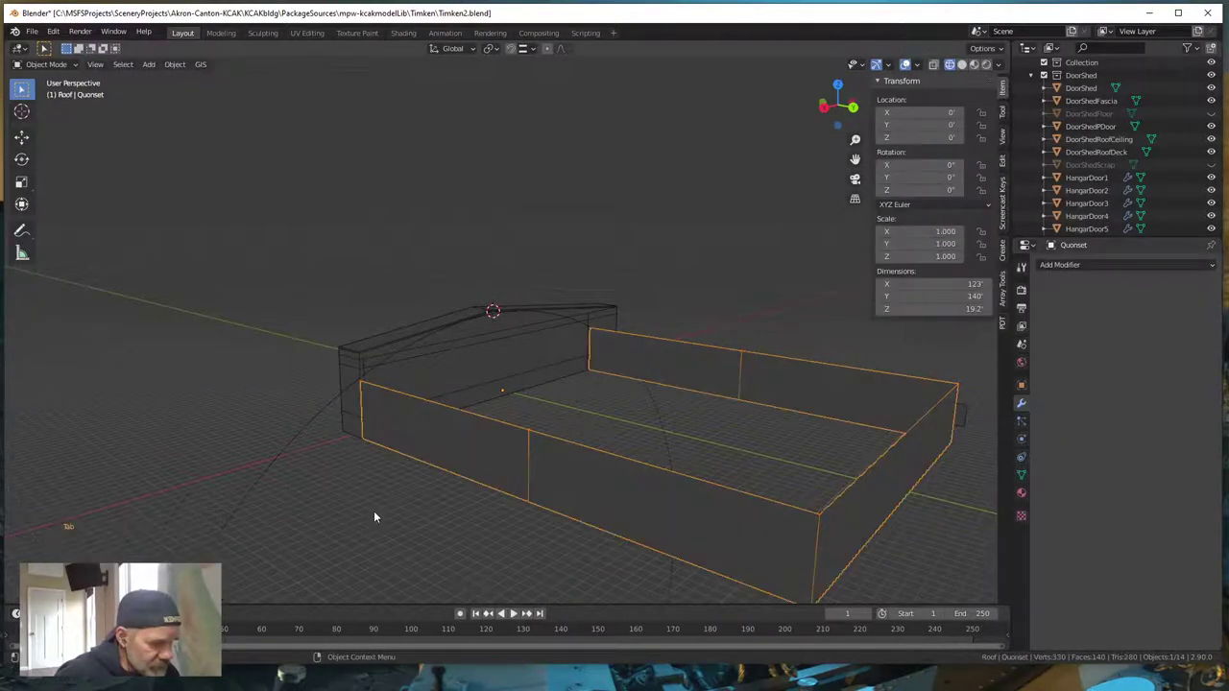
- Select the Circle arc and bring up the Snap To target menu
{"action": "left_click", "coordinate": [293, 437]}
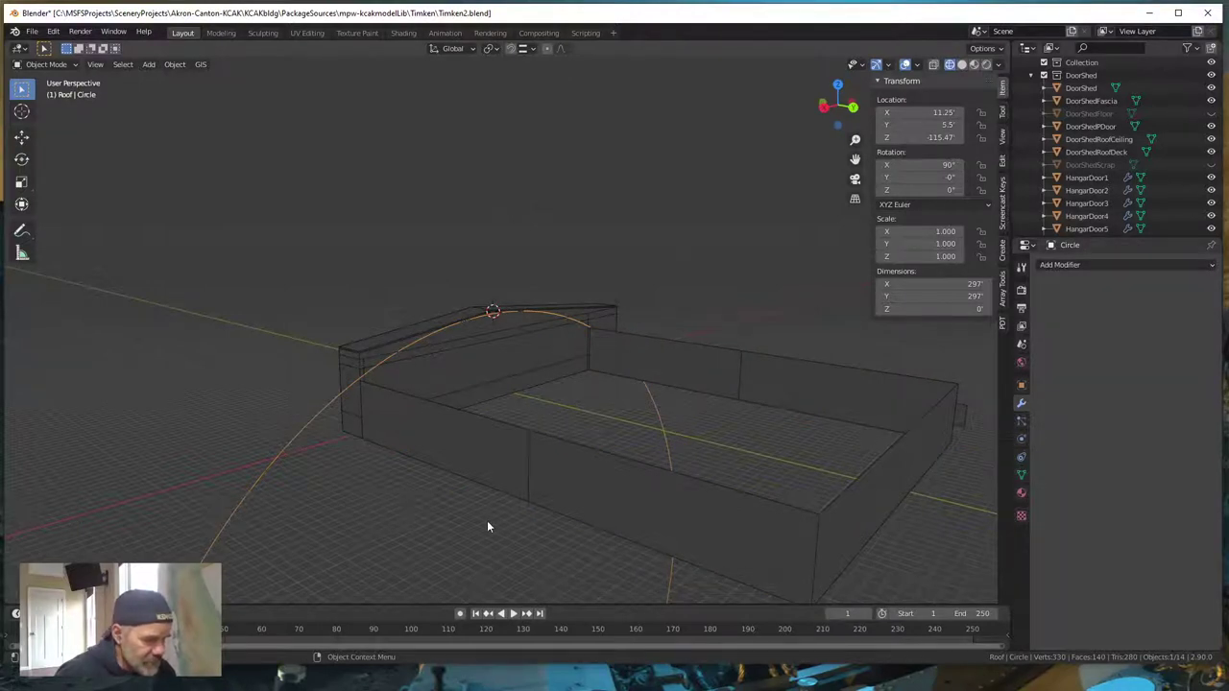
{"action": "middle_click_drag", "start_coordinate": [487, 527], "coordinate": [482, 534]}
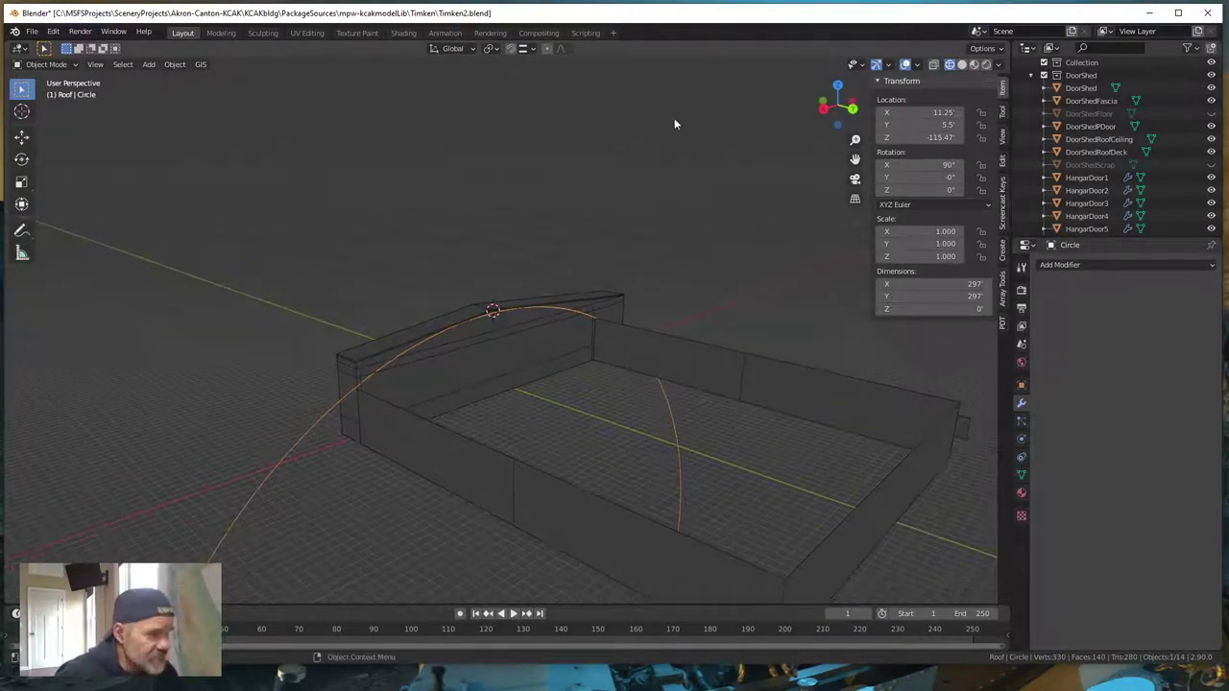
{"action": "left_click", "coordinate": [533, 48]}
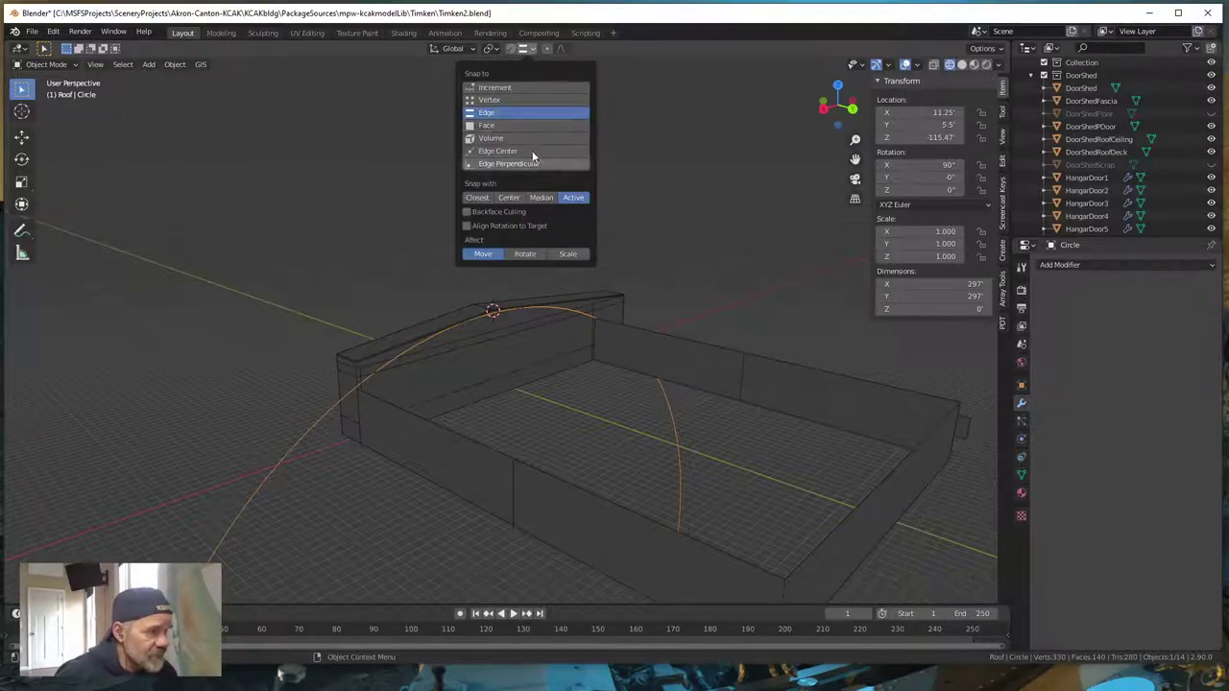
- Set the snap target to Vertex and turn snapping on
{"action": "left_click", "coordinate": [489, 100]}
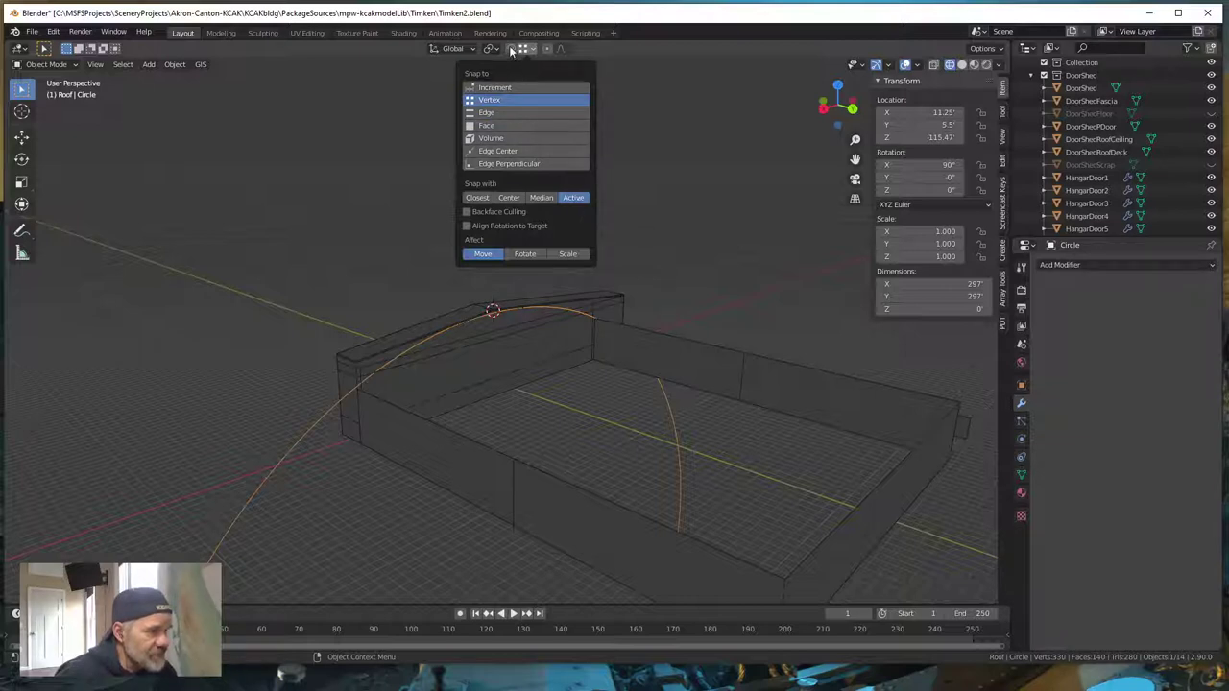
{"action": "left_click", "coordinate": [513, 50]}
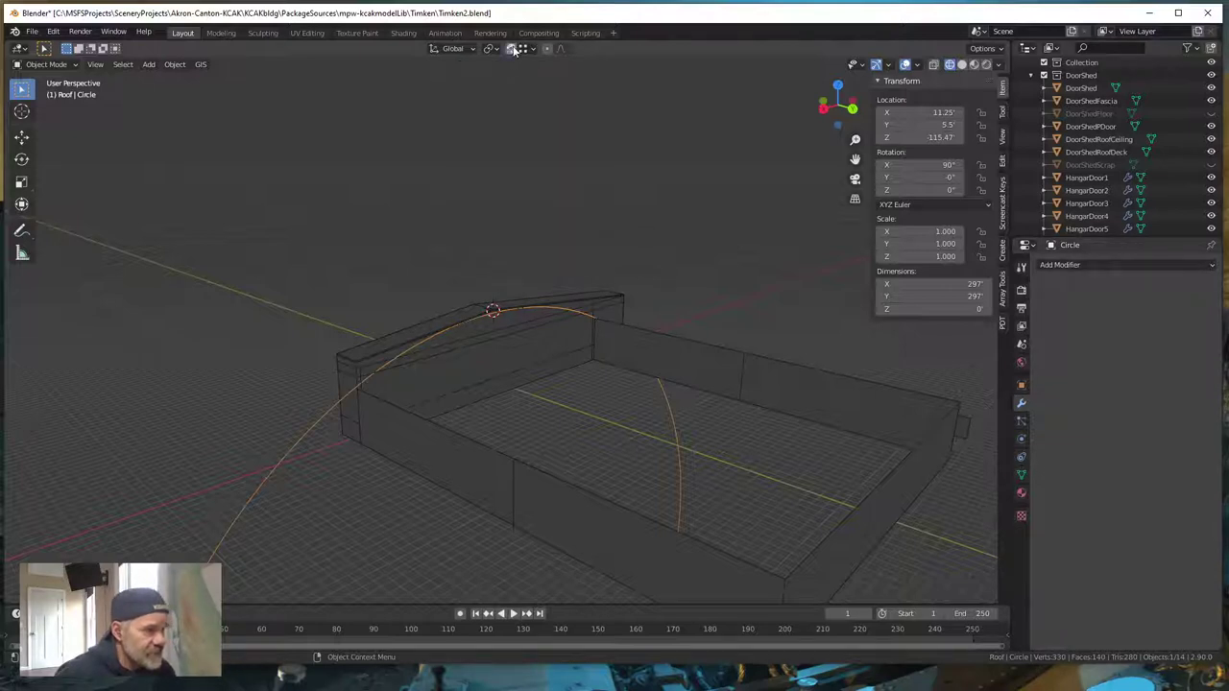
{"action": "mouse_move", "coordinate": [443, 313]}
{"action": "middle_mouse_down"}
{"action": "mouse_move", "coordinate": [455, 295]}
{"action": "mouse_move", "coordinate": [447, 310]}
{"action": "middle_mouse_up"}
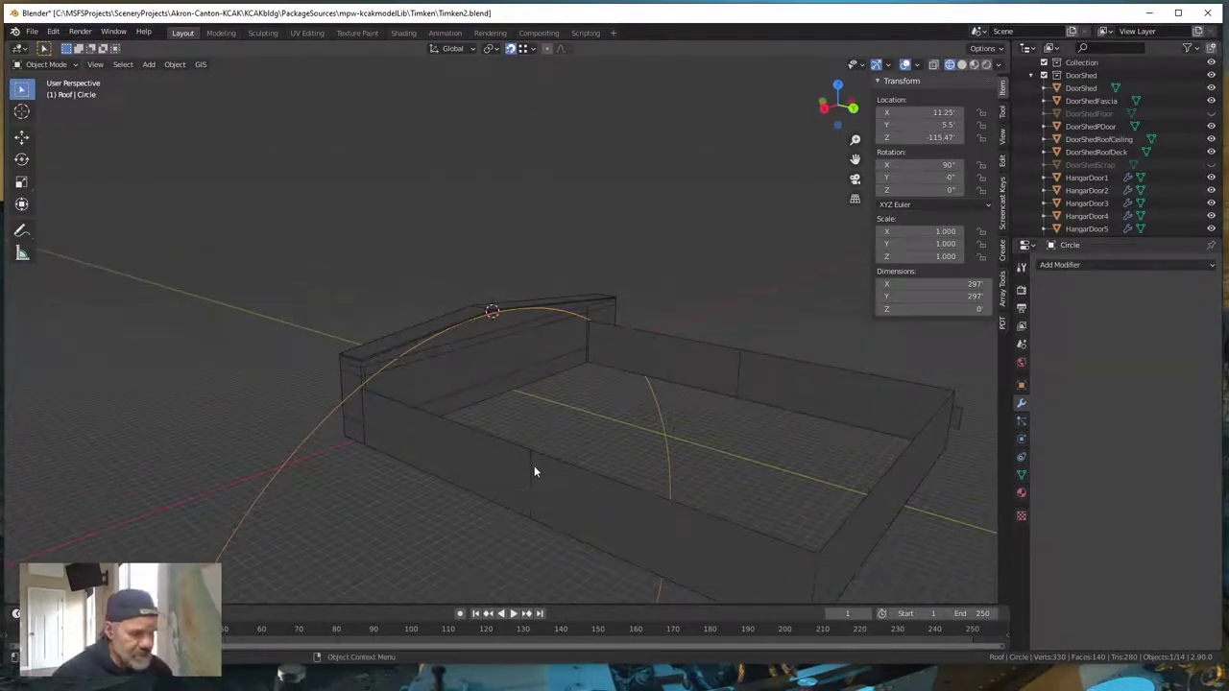
- Move the Circle 70' along Y onto a wall-top vertex, to Y 75.5'
{"action": "key", "text": "g"}
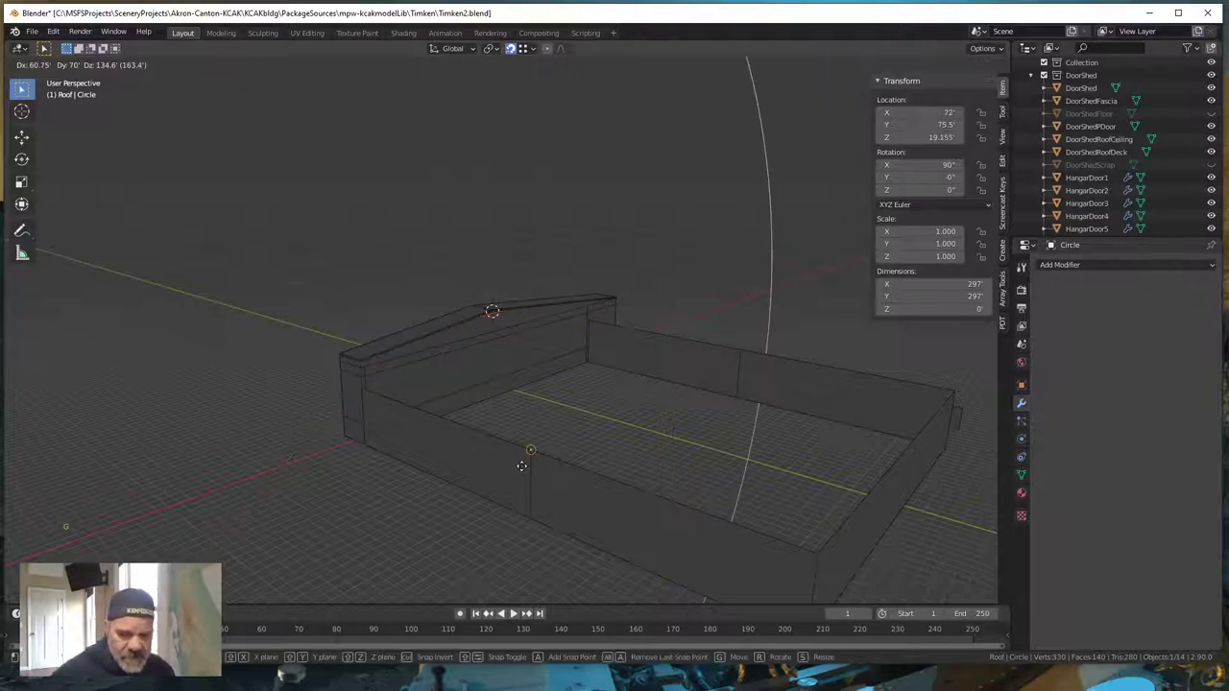
{"action": "key", "text": "y"}
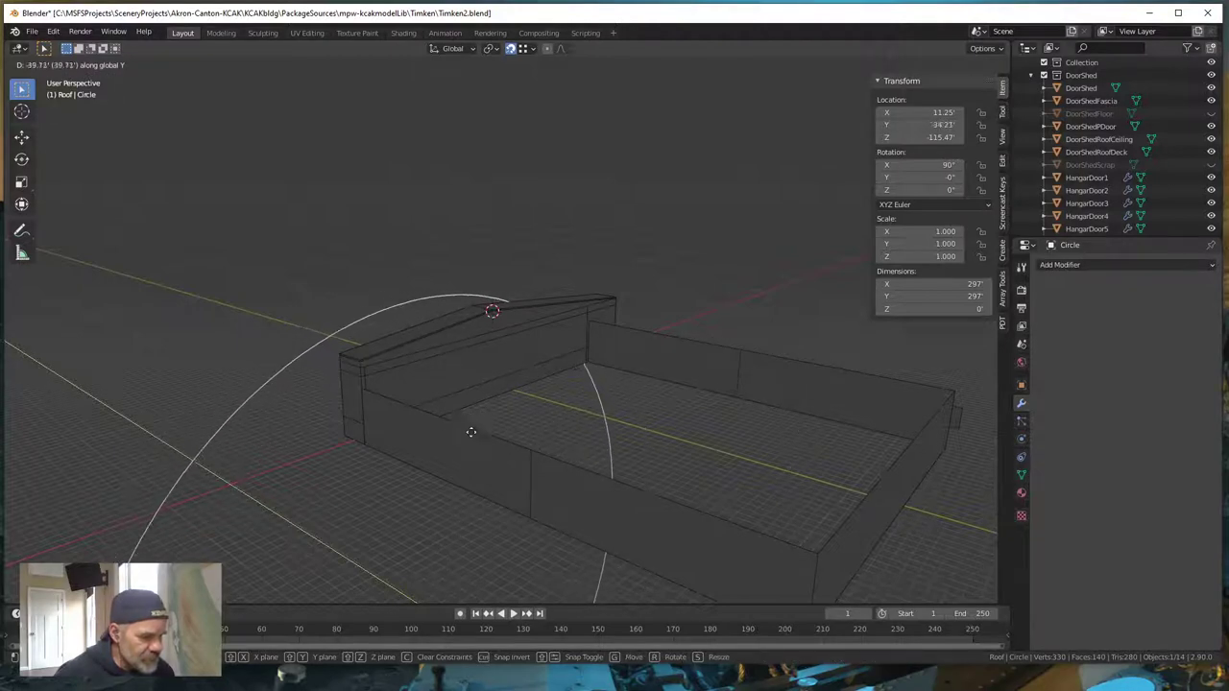
{"action": "key", "text": "ctrl"}
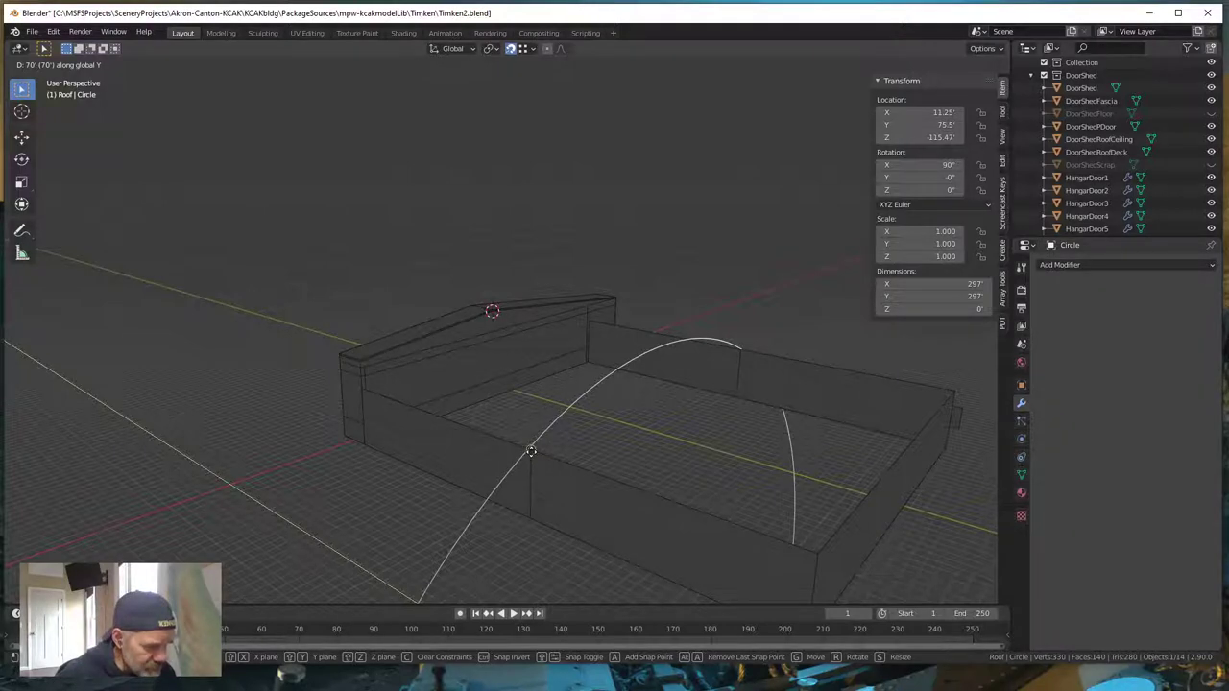
{"action": "left_click", "coordinate": [531, 452]}
{"action": "middle_click_drag", "start_coordinate": [655, 490], "coordinate": [576, 488]}
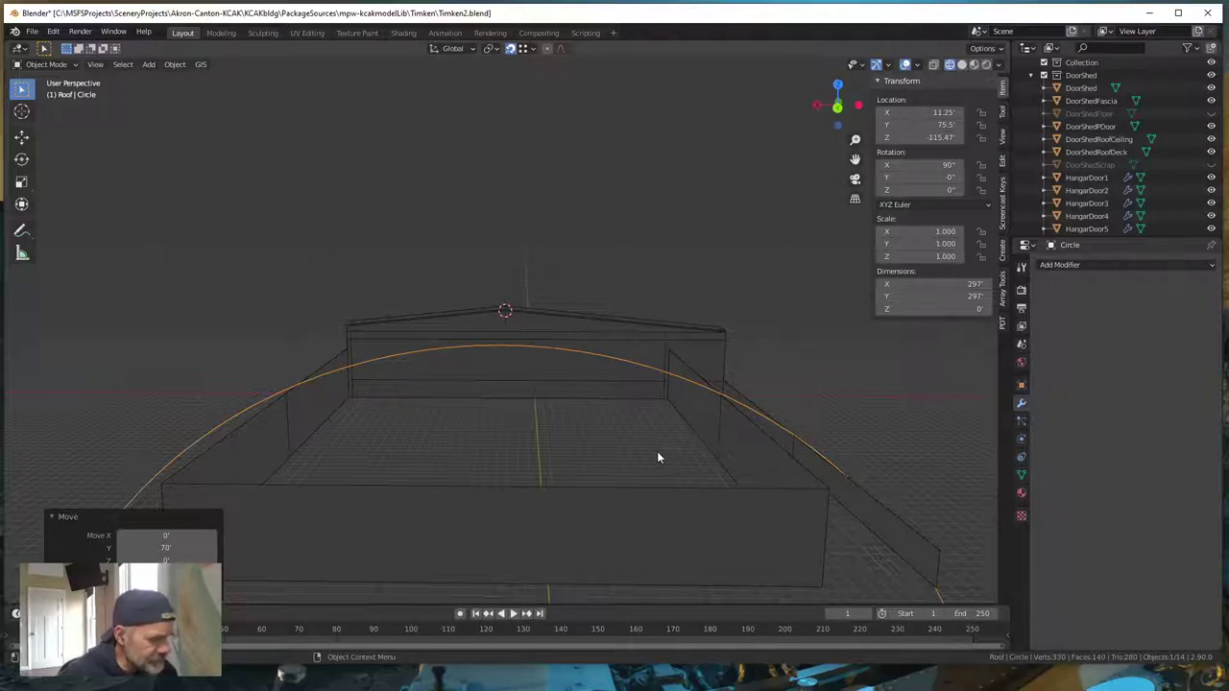
{"action": "middle_click_drag", "start_coordinate": [656, 457], "coordinate": [604, 445]}
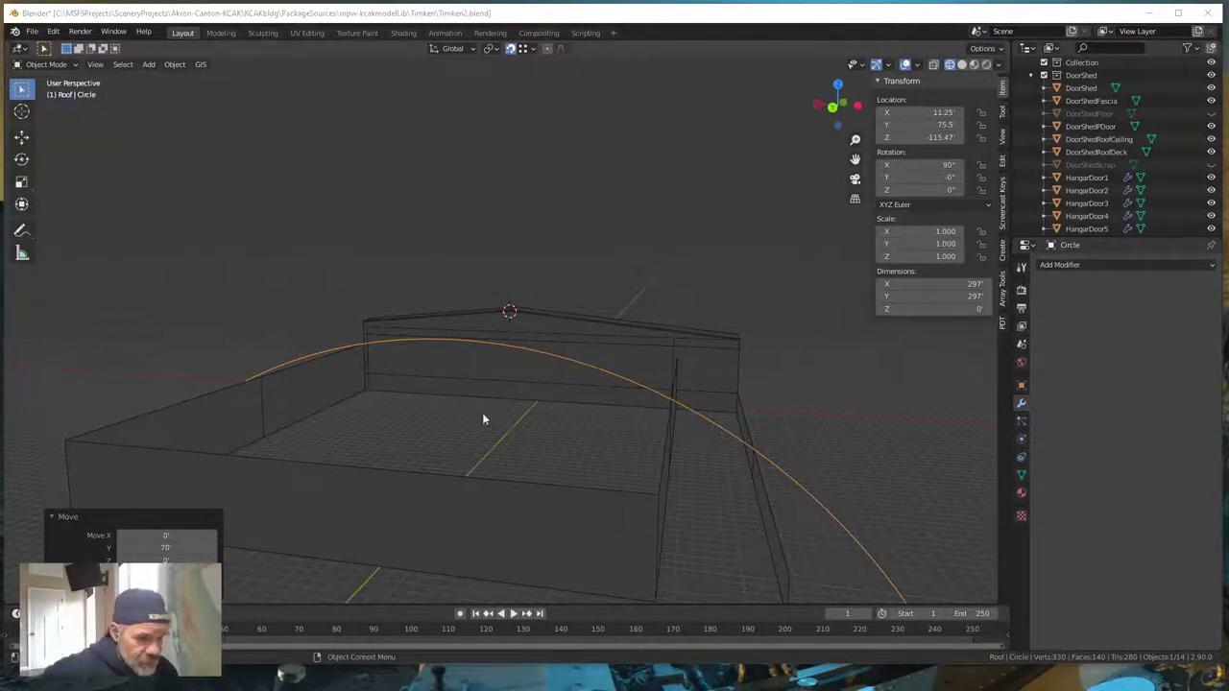
- In Edit Mode on the Quonset, select two vertical wall edges in edge select mode
{"action": "left_click", "coordinate": [308, 404]}
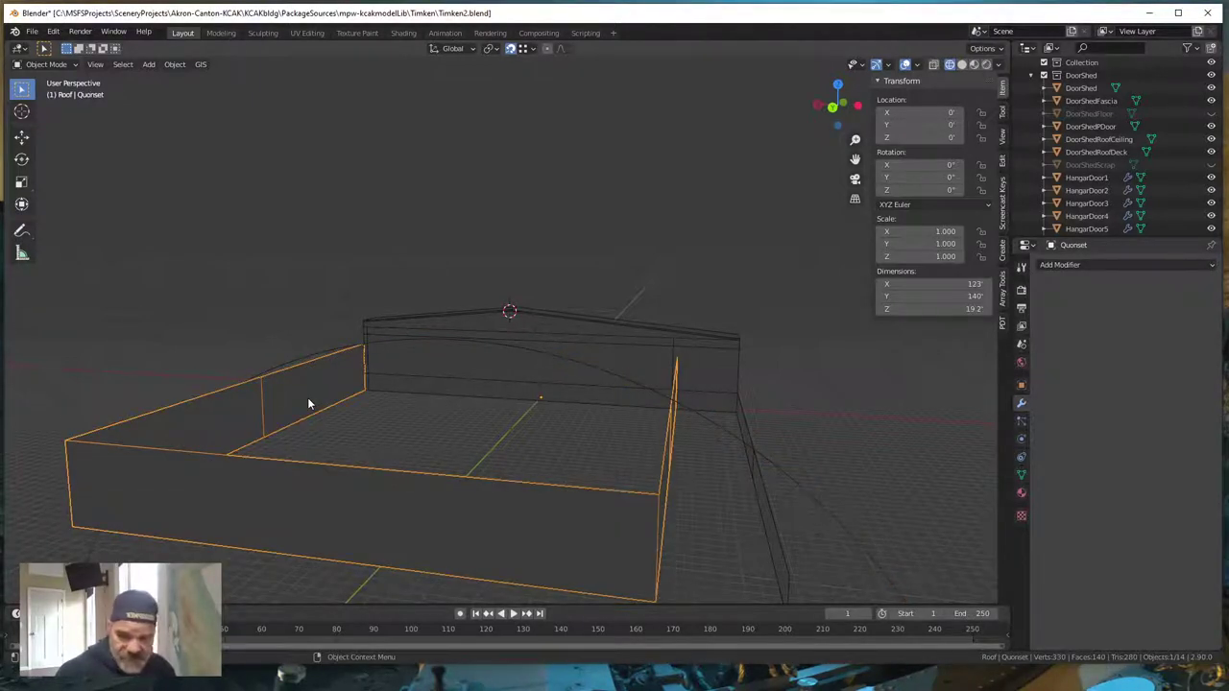
{"action": "key", "text": "Tab"}
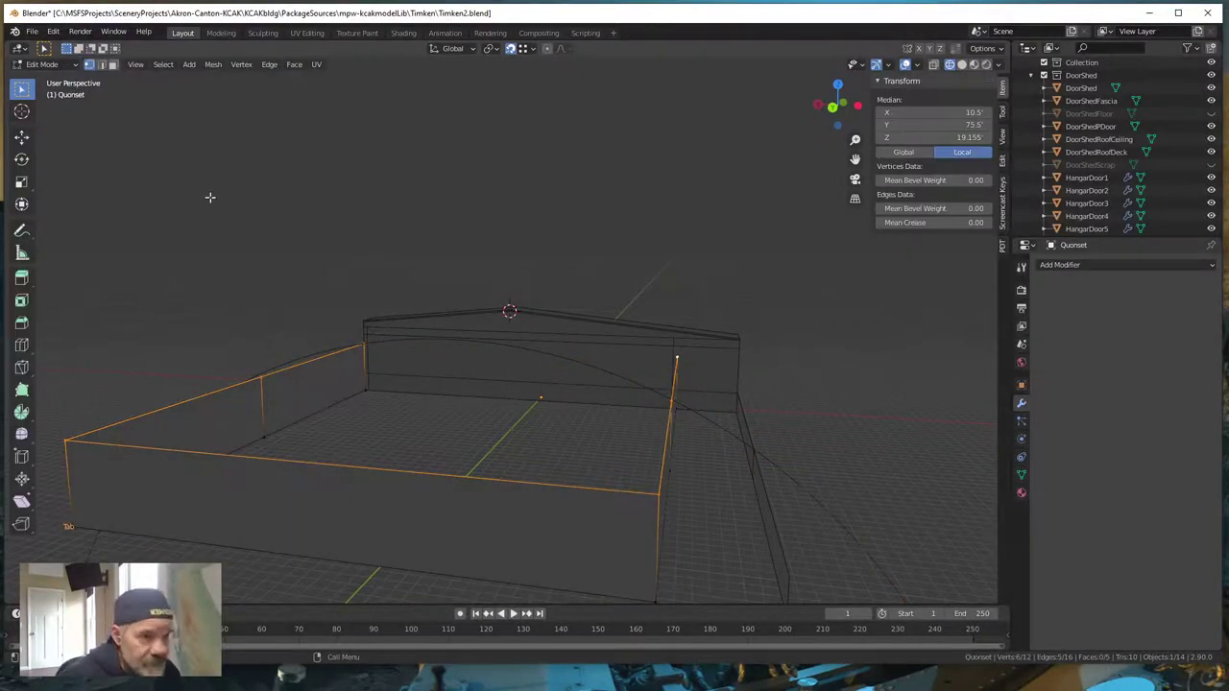
{"action": "left_click", "coordinate": [100, 65]}
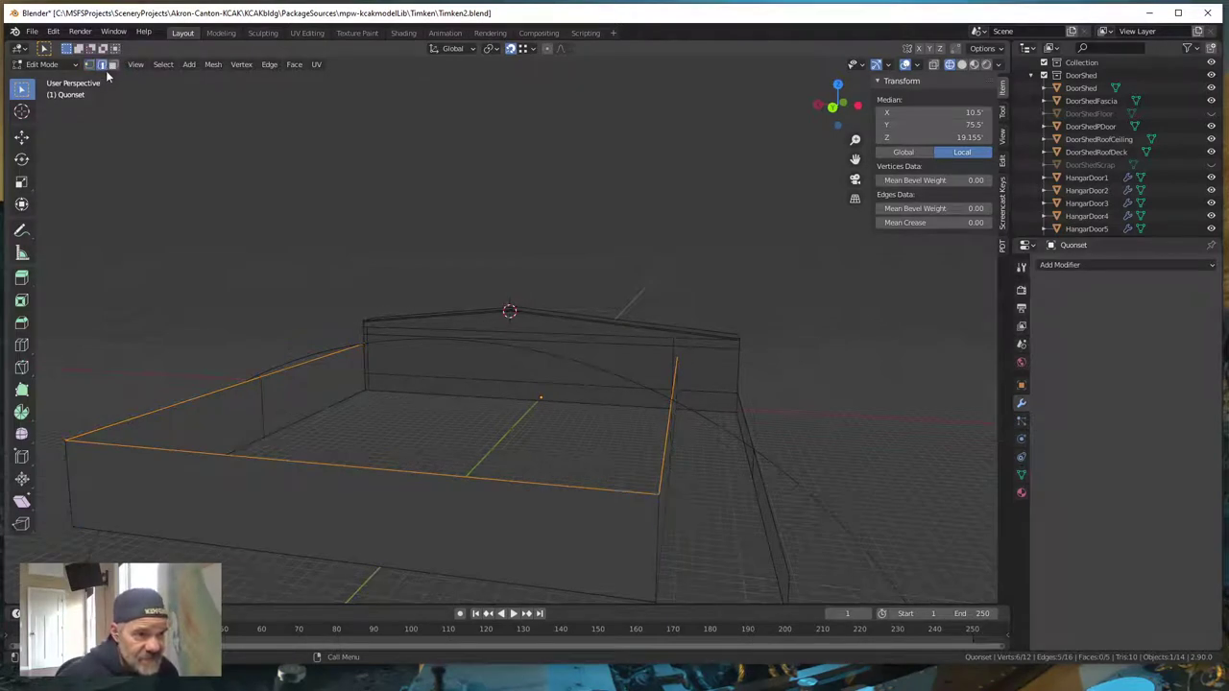
{"action": "left_click", "coordinate": [262, 411]}
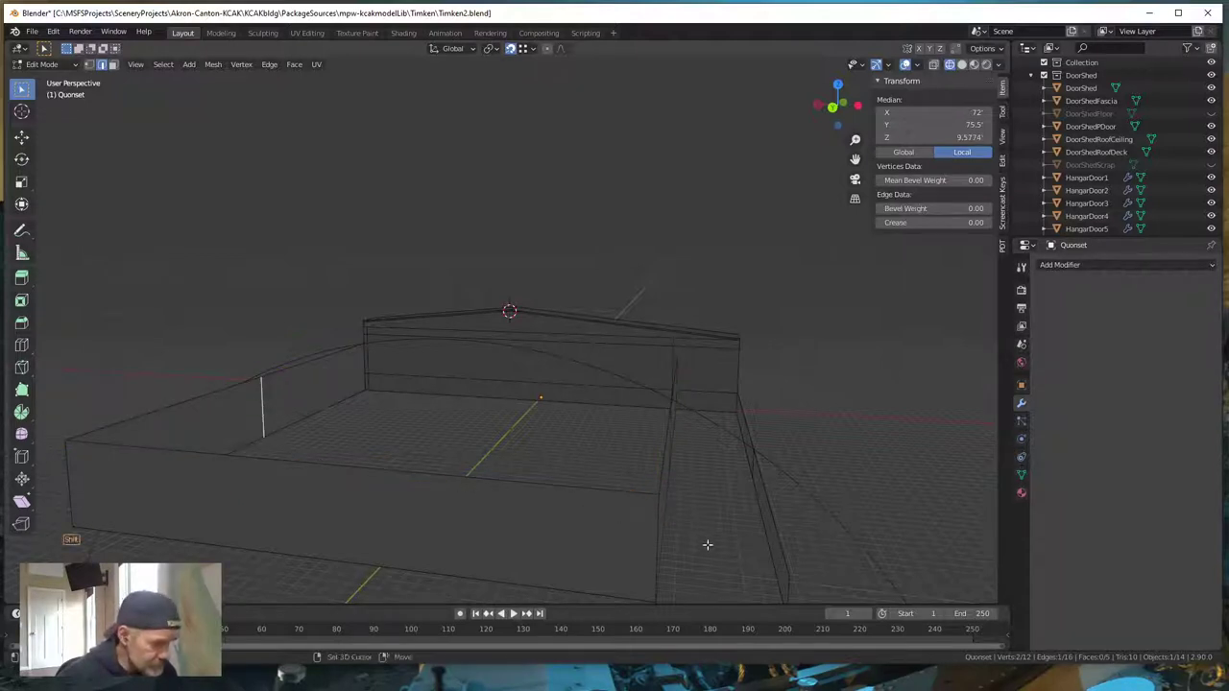
{"action": "middle_click_drag", "start_coordinate": [707, 543], "coordinate": [662, 544]}
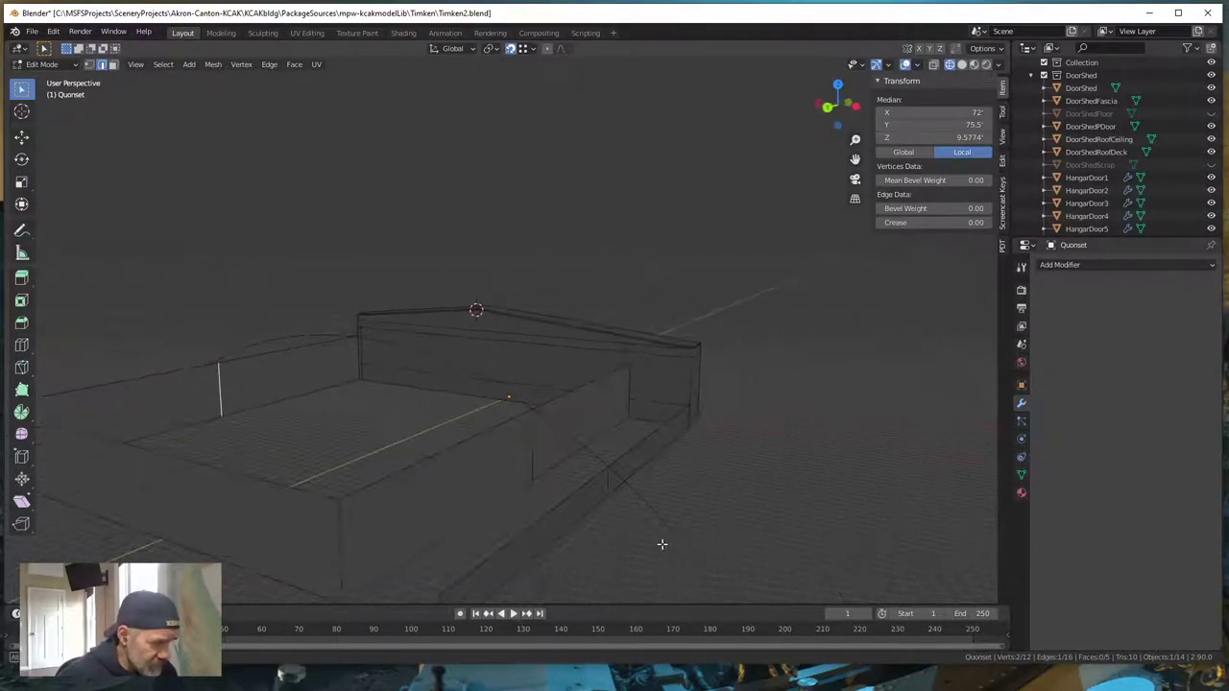
{"action": "left_click", "coordinate": [531, 444], "text": "shift"}
{"action": "middle_click_drag", "start_coordinate": [490, 504], "coordinate": [499, 510]}
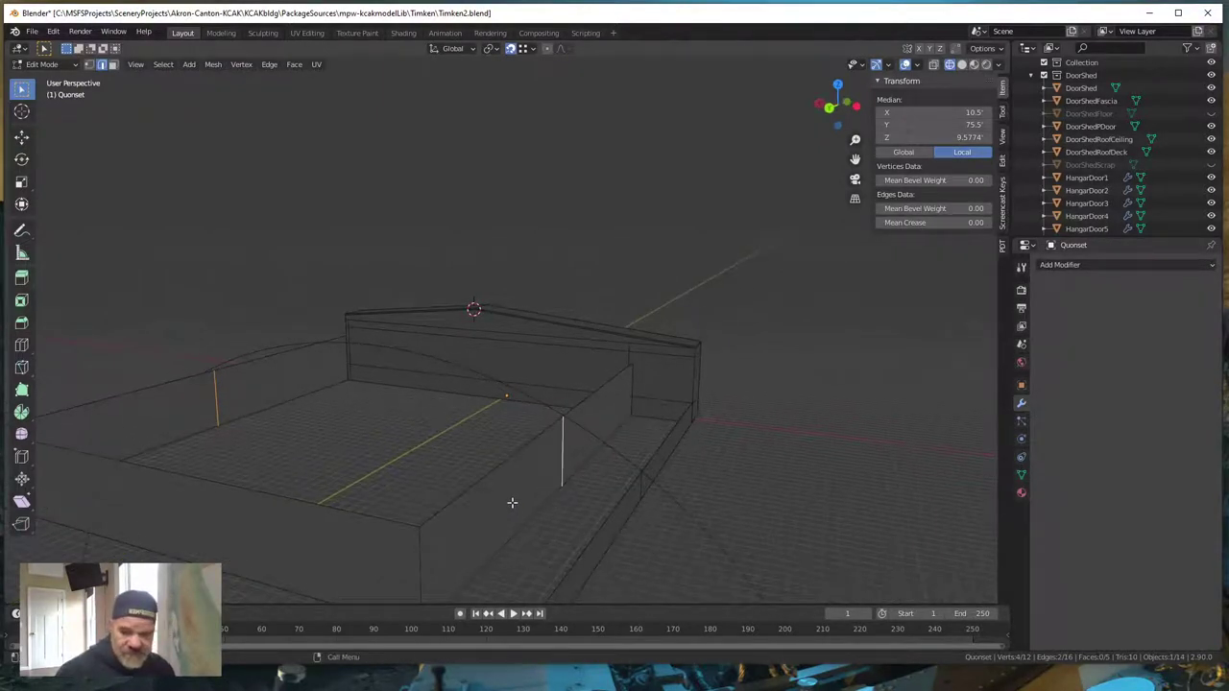
- Duplicate the selected edges in place and separate them into a new object, Quonset.001
{"action": "key", "text": "shift+d"}
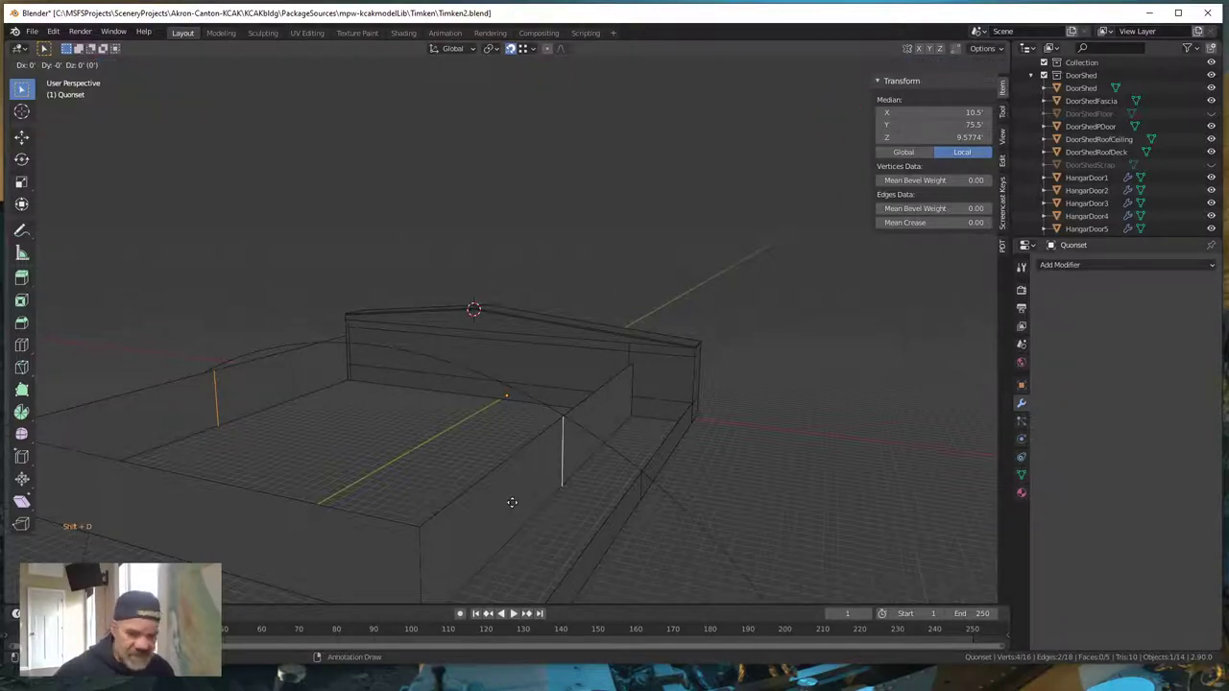
{"action": "right_click", "coordinate": [511, 502]}
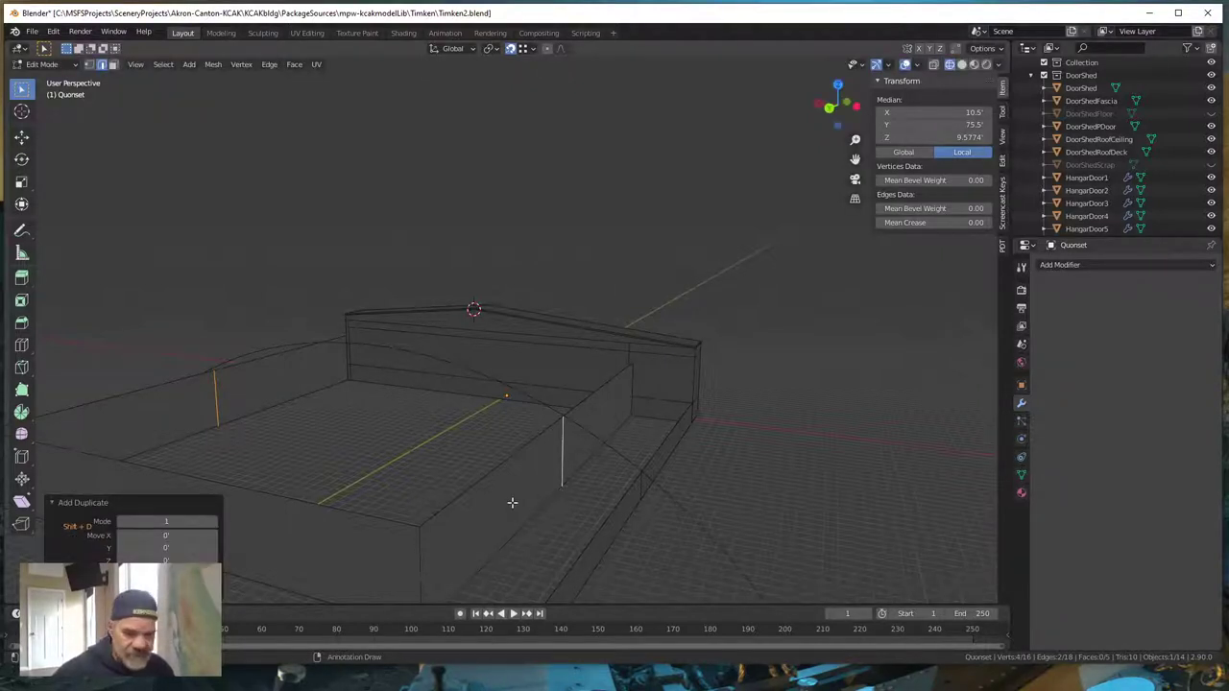
{"action": "key", "text": "p"}
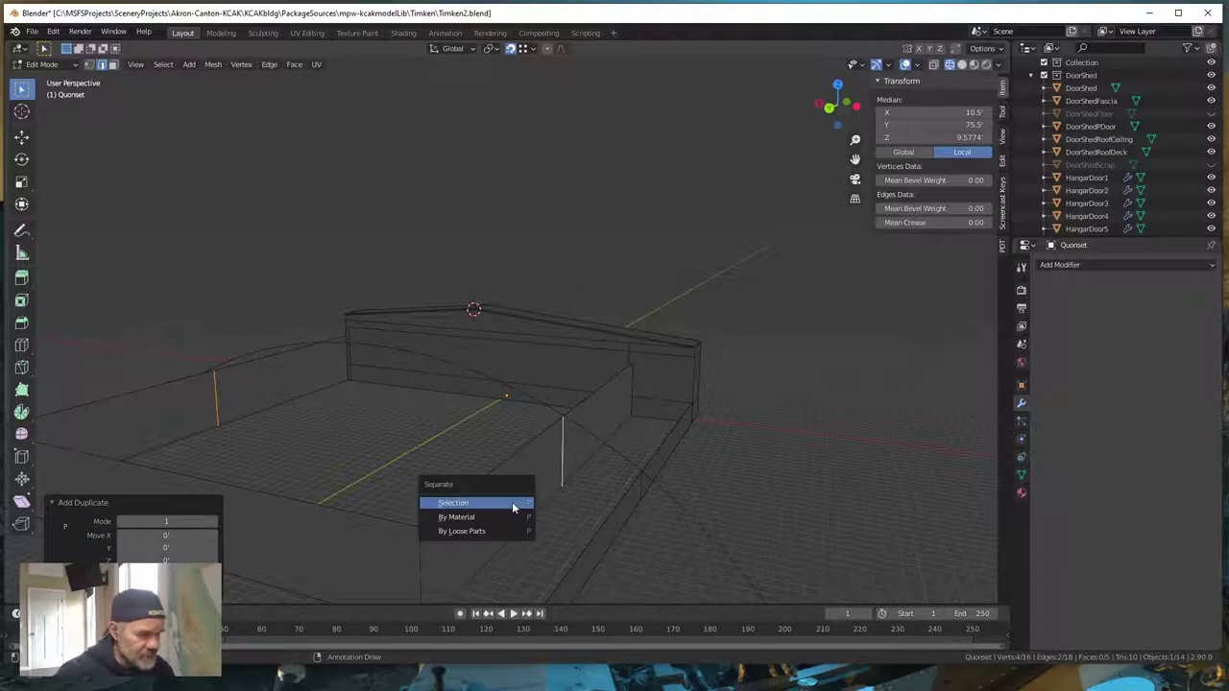
{"action": "left_click", "coordinate": [512, 503]}
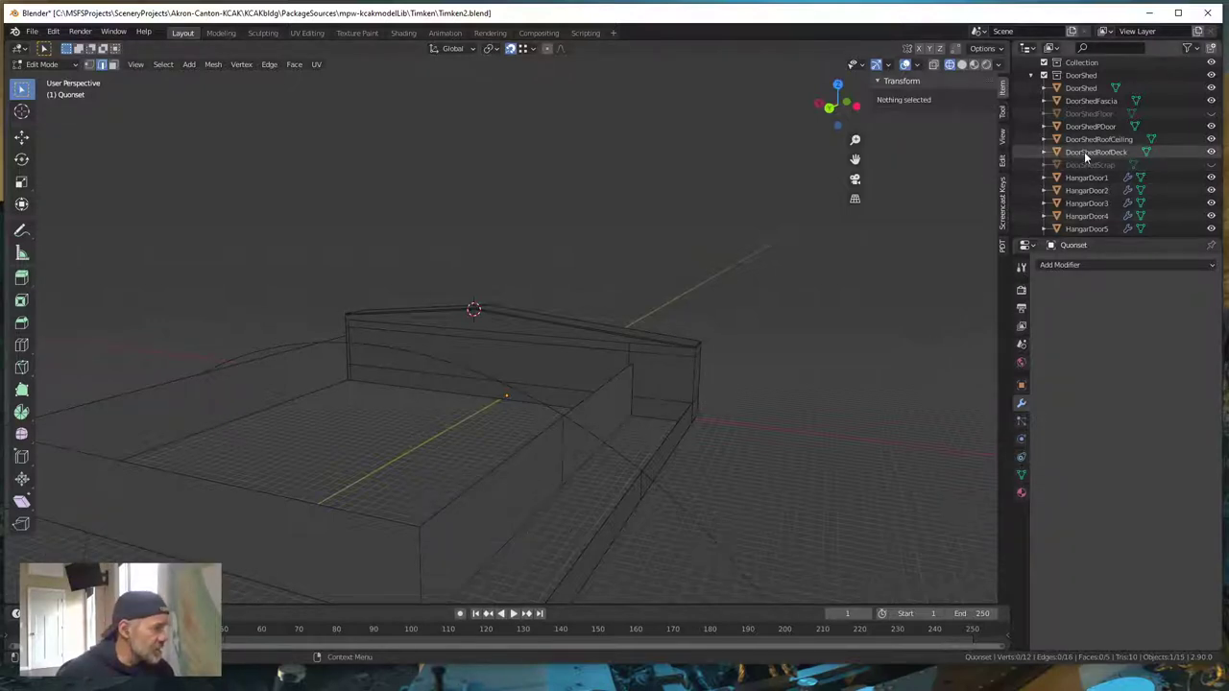
{"action": "scroll", "coordinate": [1084, 152], "scroll_direction": "down", "scroll_amount": 5}
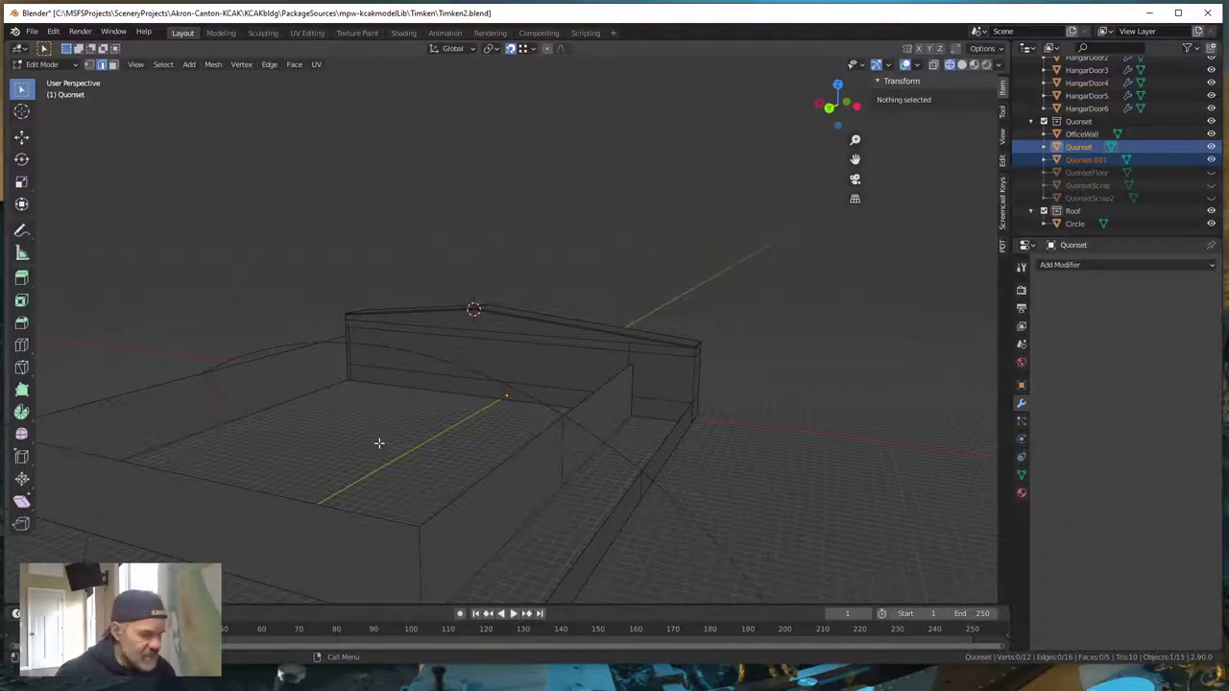
{"action": "key", "text": "Tab"}
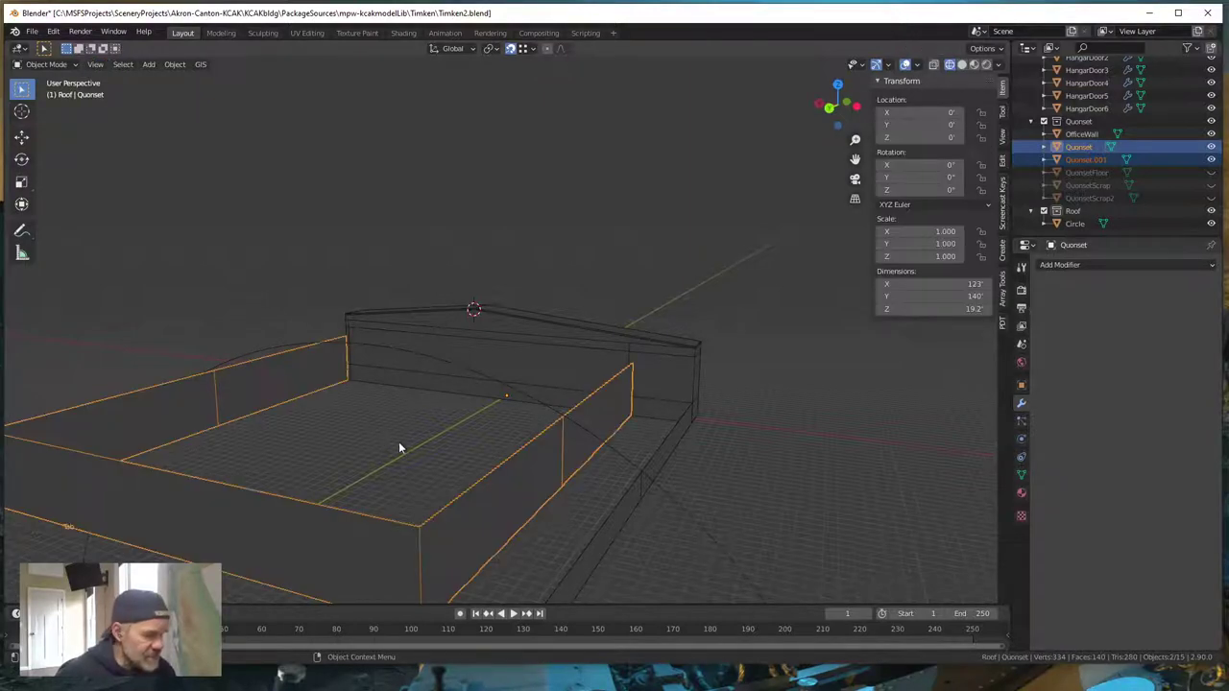
- Move Quonset.001 into the Roof collection
{"action": "left_click", "coordinate": [1081, 160]}
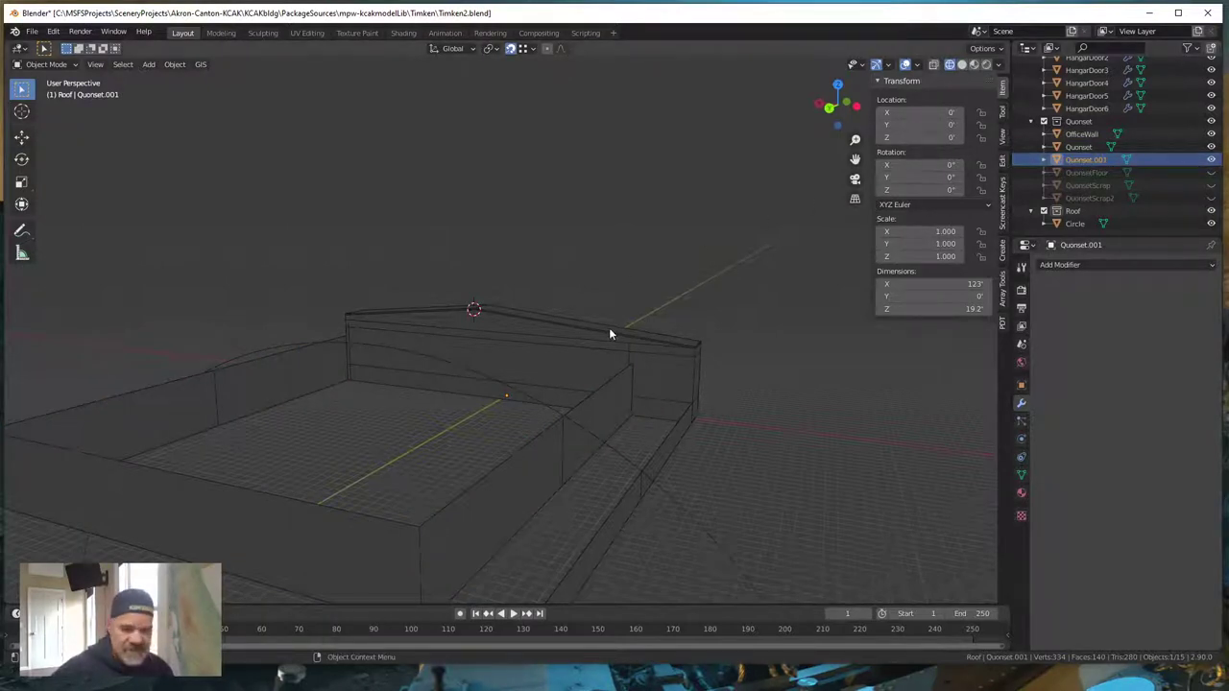
{"action": "key", "text": "m"}
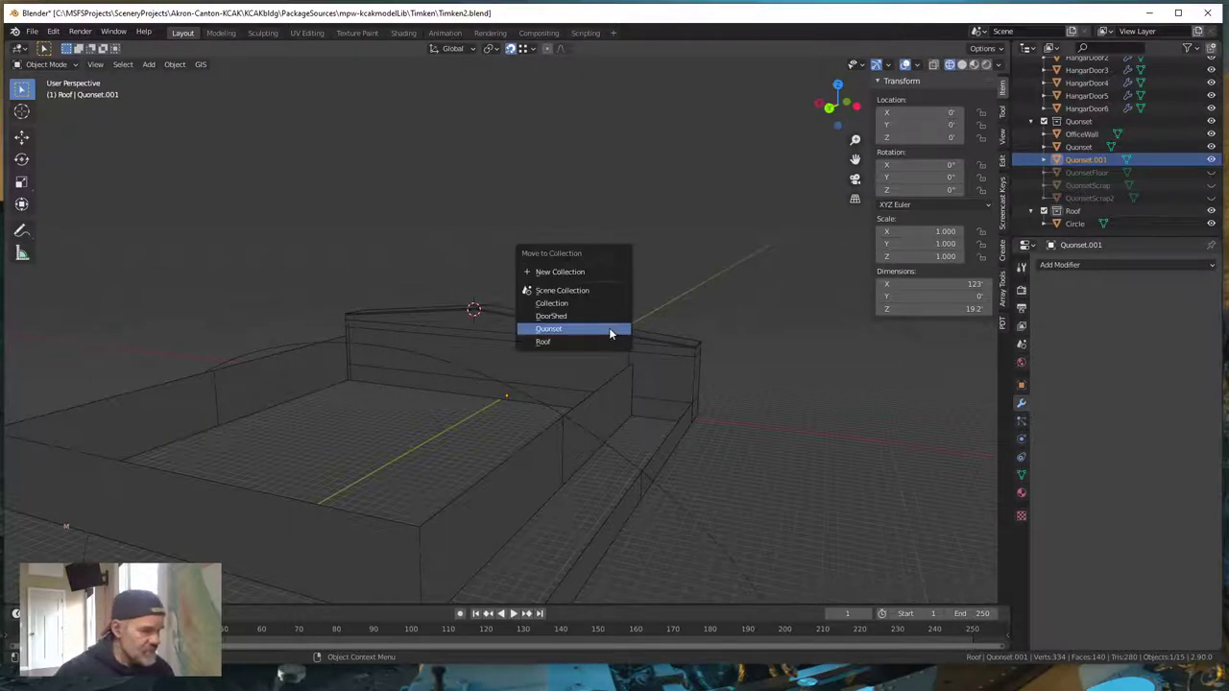
{"action": "left_click", "coordinate": [553, 340]}
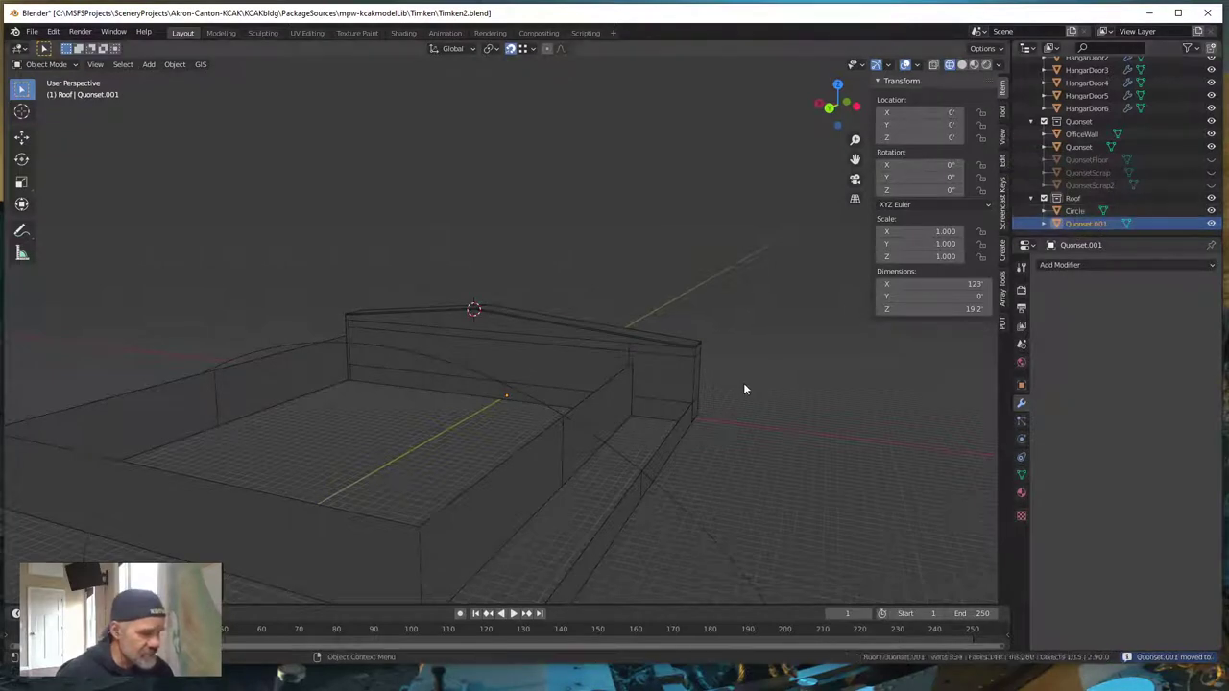
- Duplicate one vertical OfficeWall edge in place and separate it into its own object, OfficeWall.001
{"action": "left_click", "coordinate": [662, 462]}
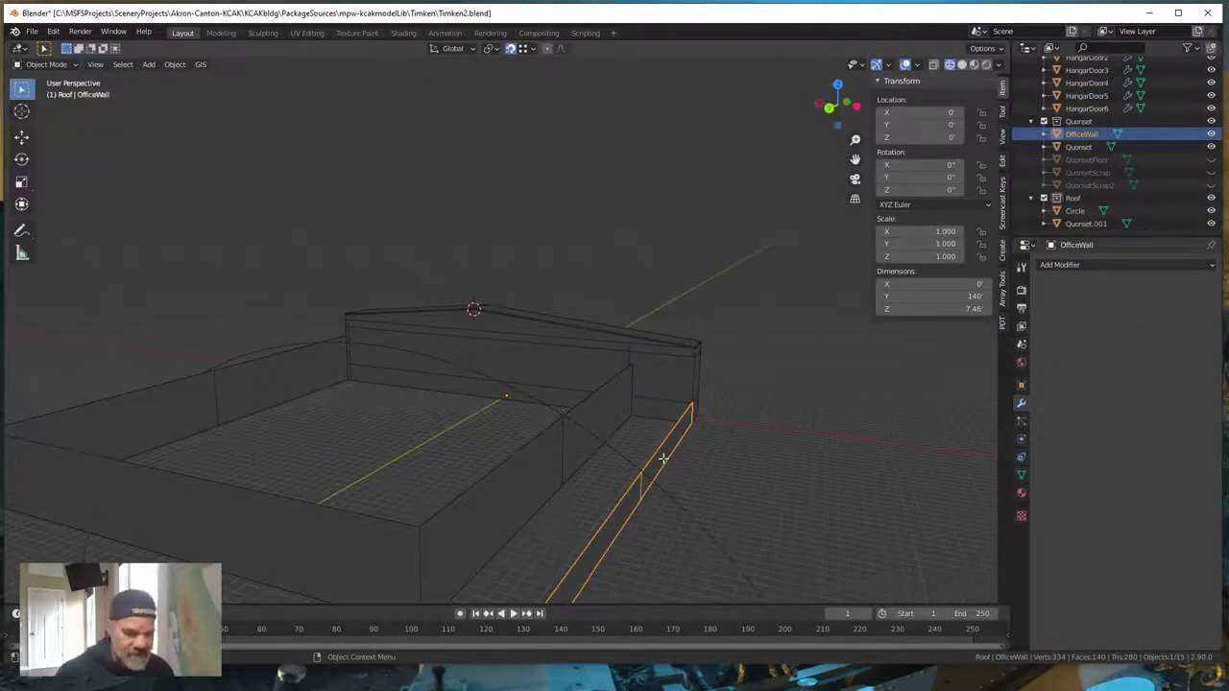
{"action": "key", "text": "Tab"}
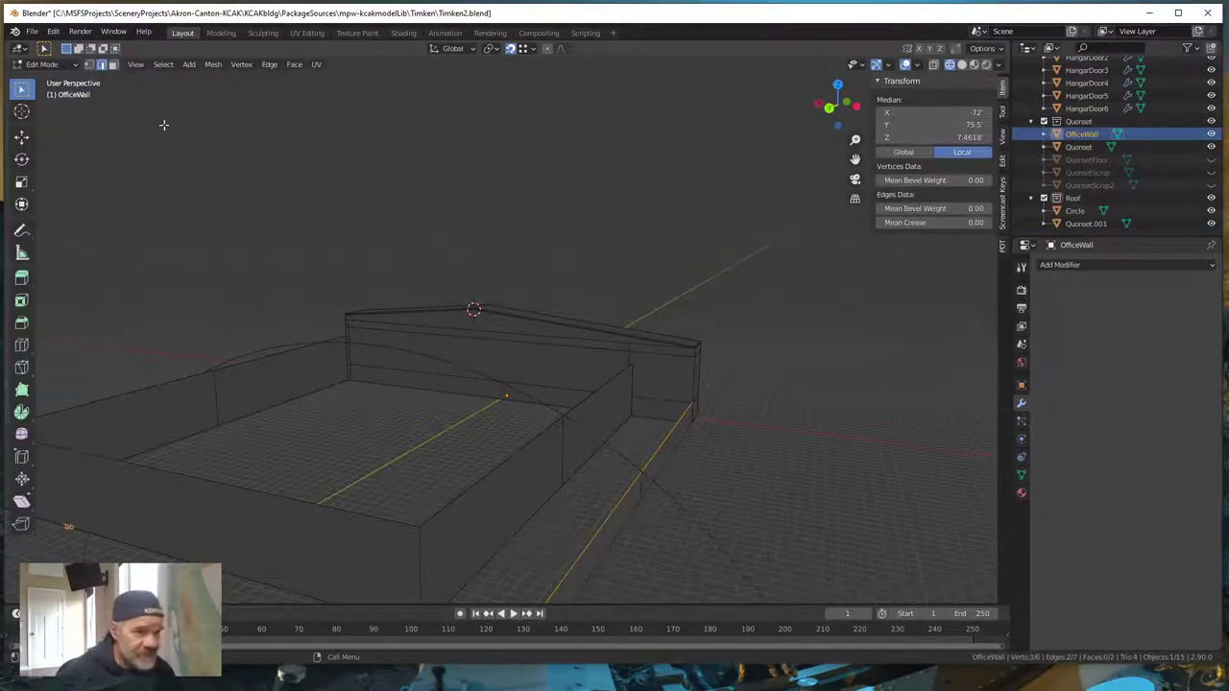
{"action": "left_click", "coordinate": [641, 487]}
{"action": "middle_click_drag", "start_coordinate": [740, 510], "coordinate": [731, 485]}
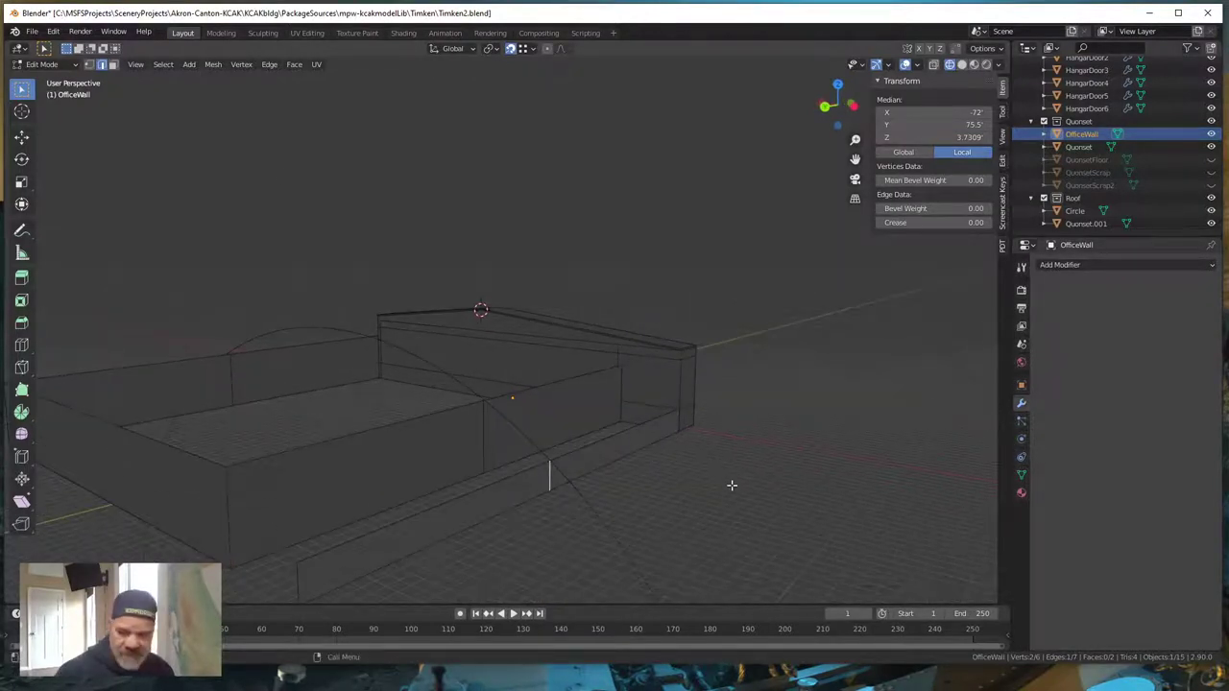
{"action": "key", "text": "shift+d"}
{"action": "right_click", "coordinate": [731, 485]}
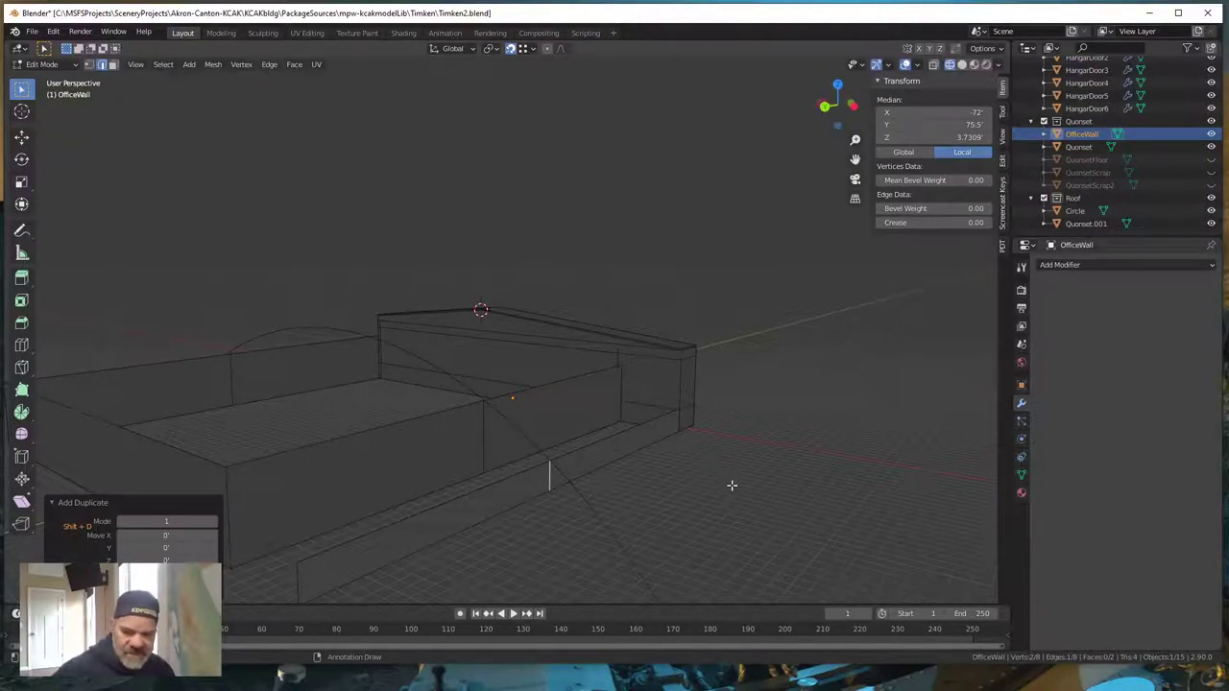
{"action": "key", "text": "p"}
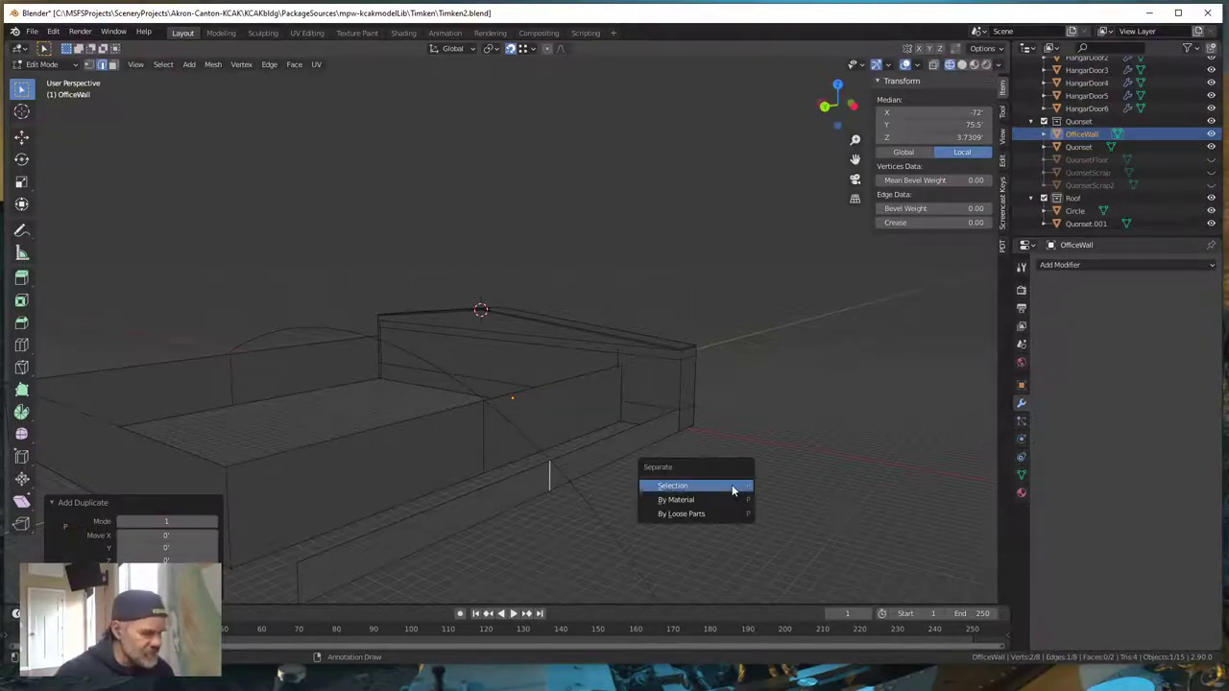
{"action": "left_click", "coordinate": [732, 485]}
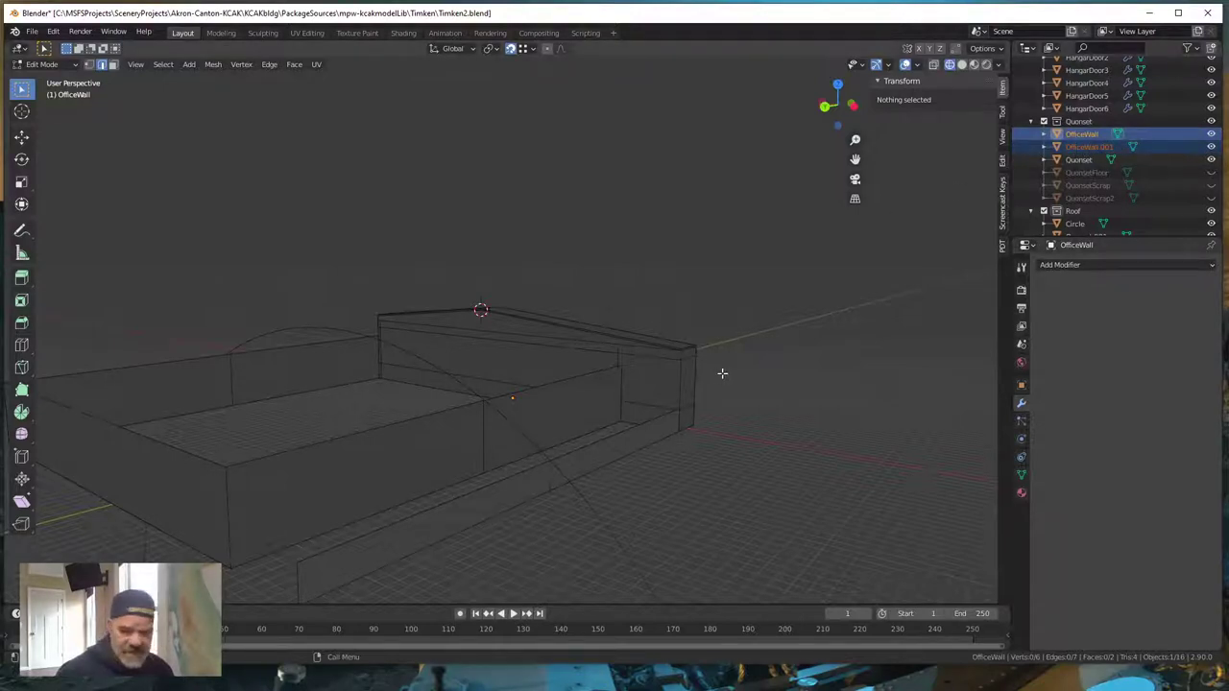
{"action": "key", "text": "Tab"}
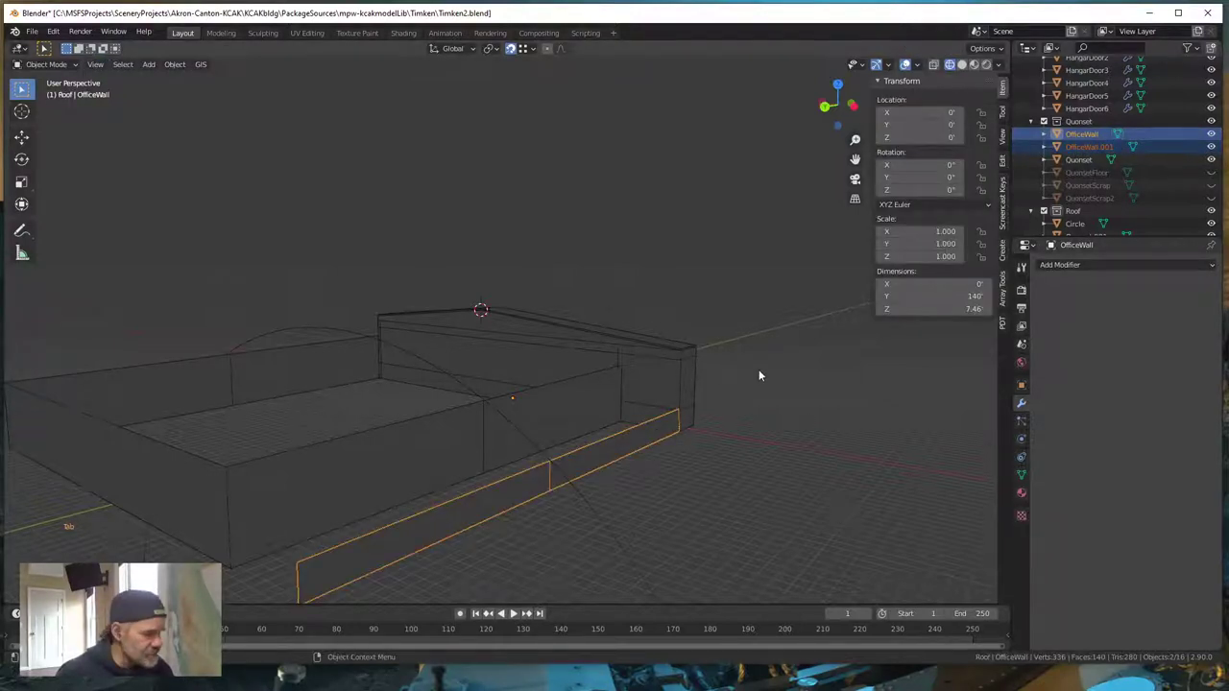
- Move OfficeWall.001 into the Roof collection
{"action": "left_click", "coordinate": [1088, 146]}
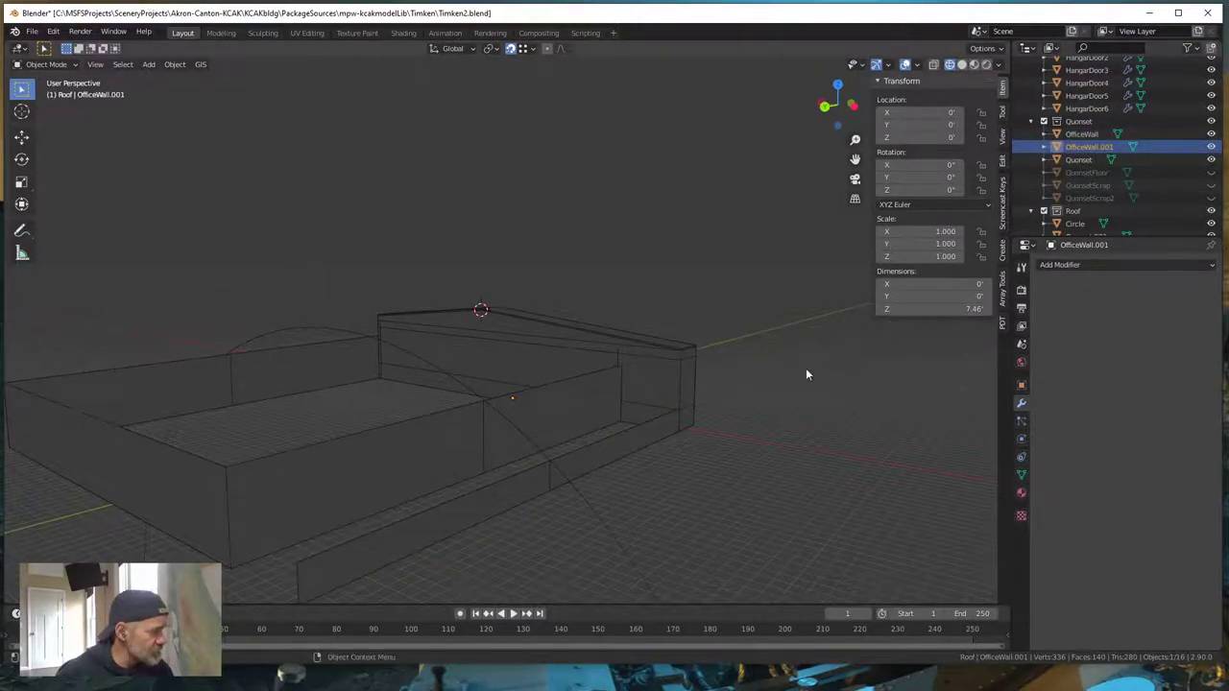
{"action": "key", "text": "m"}
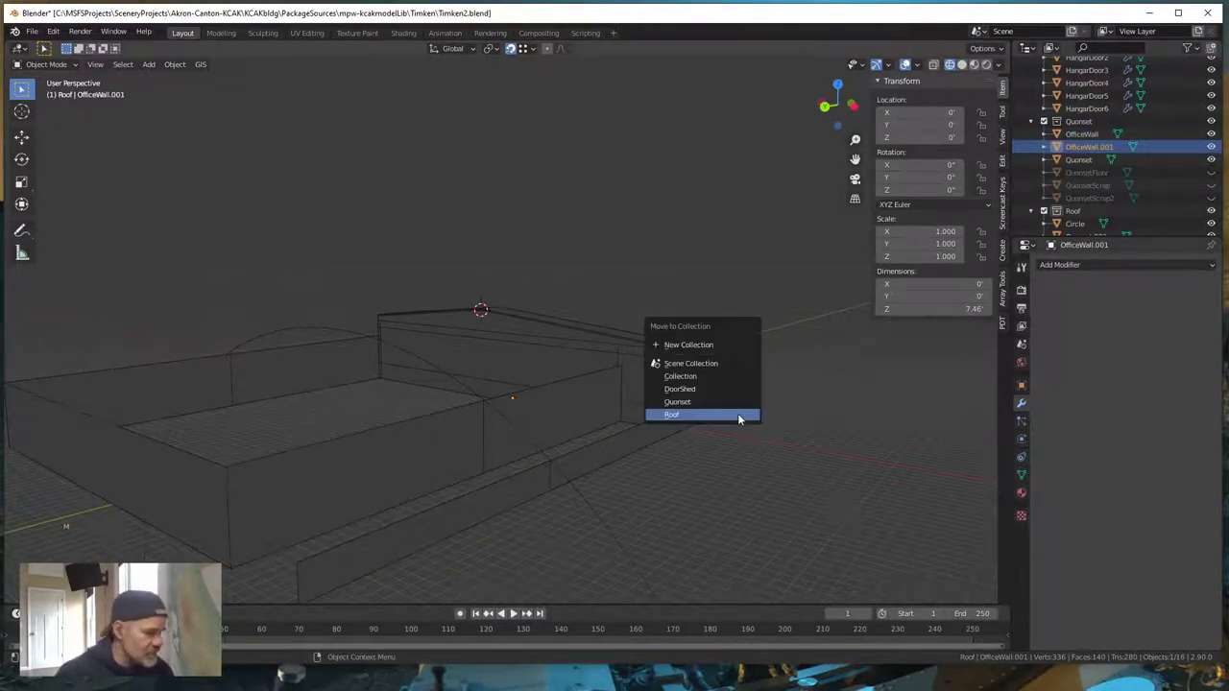
{"action": "left_click", "coordinate": [737, 413]}
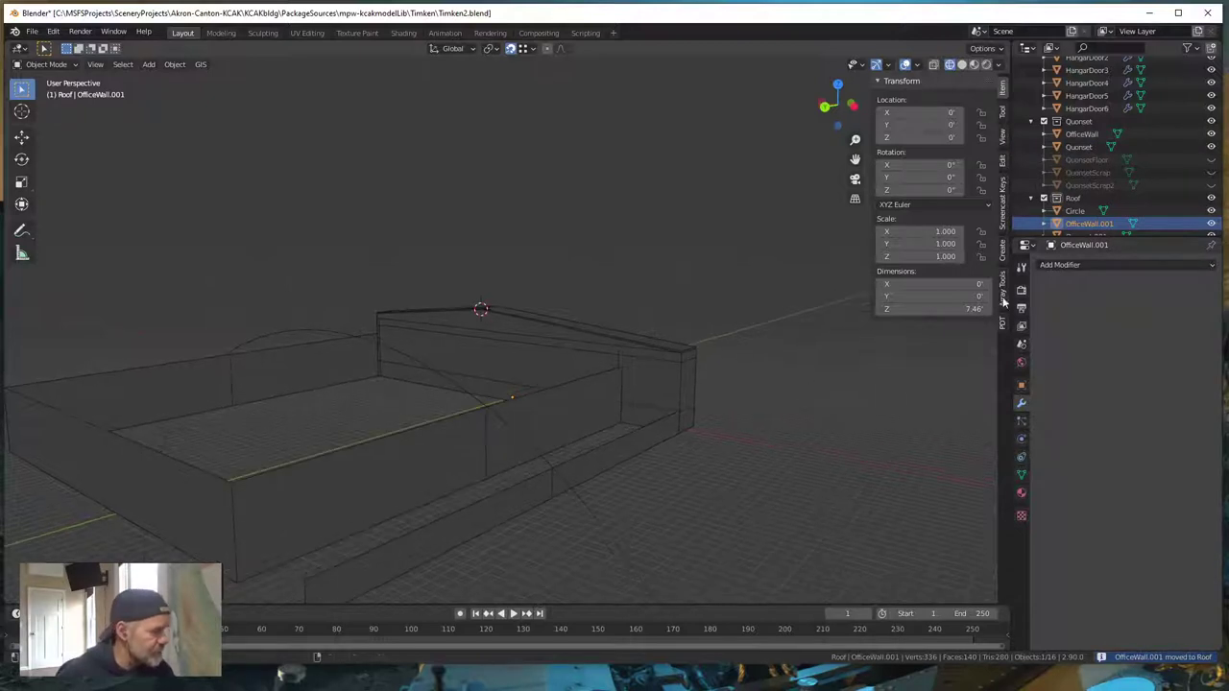
{"action": "scroll", "coordinate": [1104, 183], "scroll_direction": "down", "scroll_amount": 1}
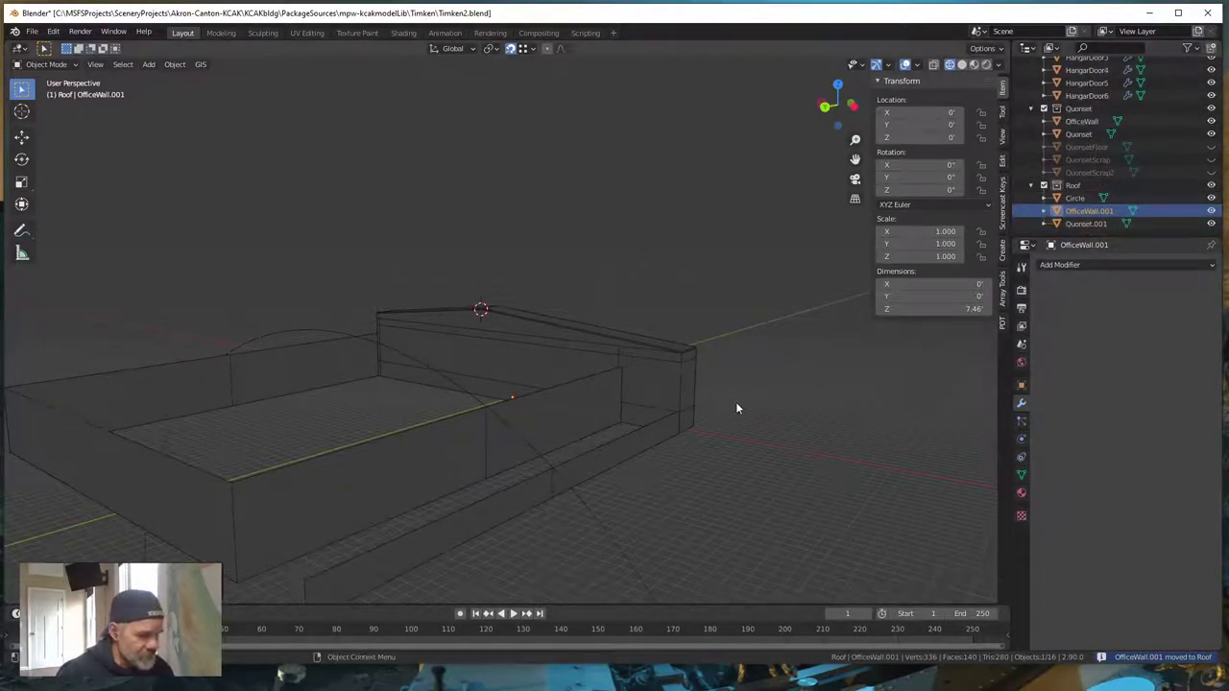
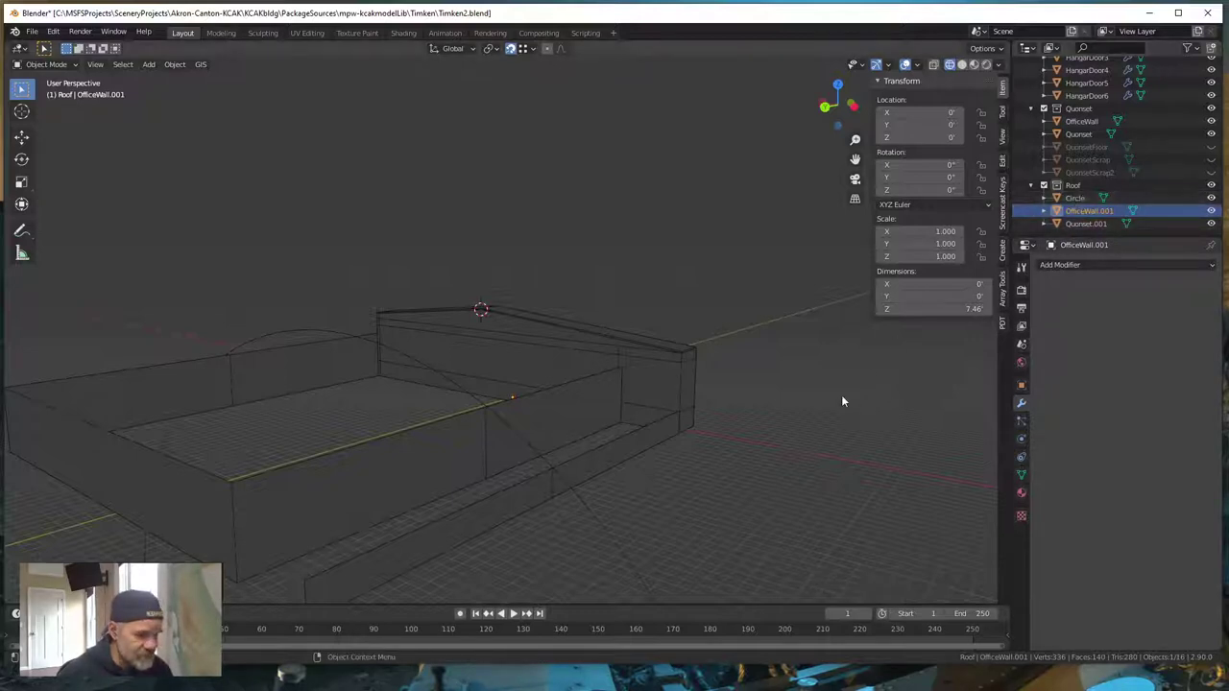
- Duplicate the Circle object, leaving the copy exactly in place
{"action": "scroll", "coordinate": [807, 417], "scroll_direction": "down", "scroll_amount": 2}
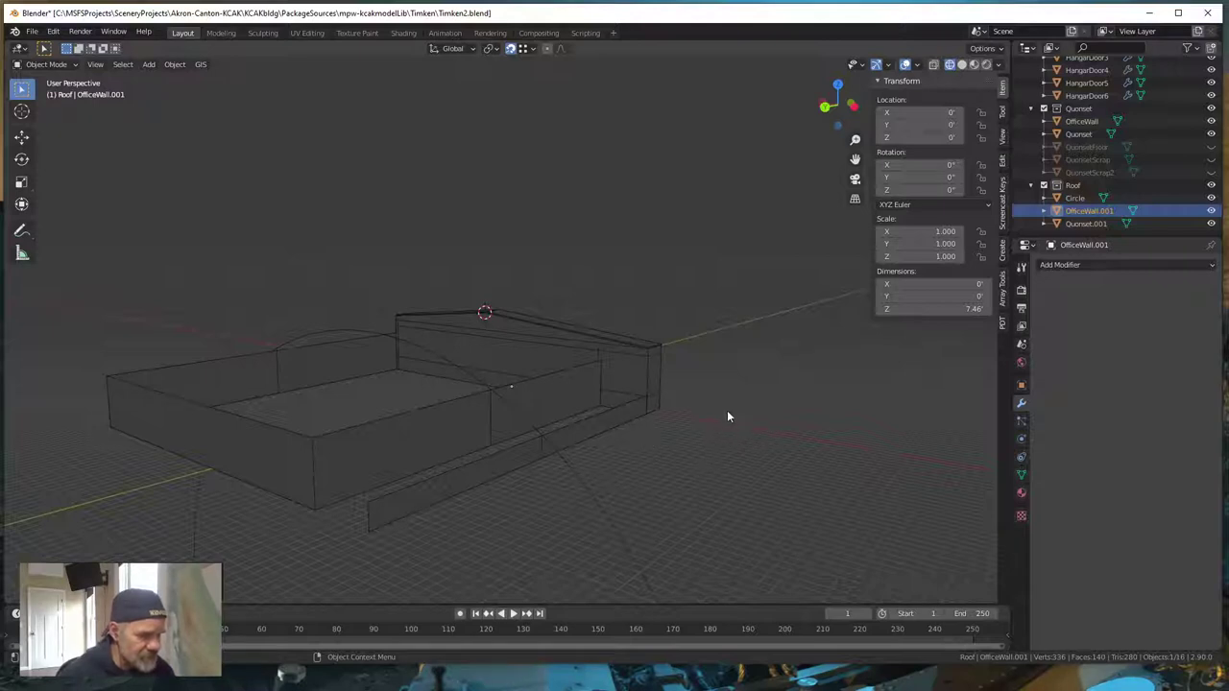
{"action": "left_click", "coordinate": [586, 489]}
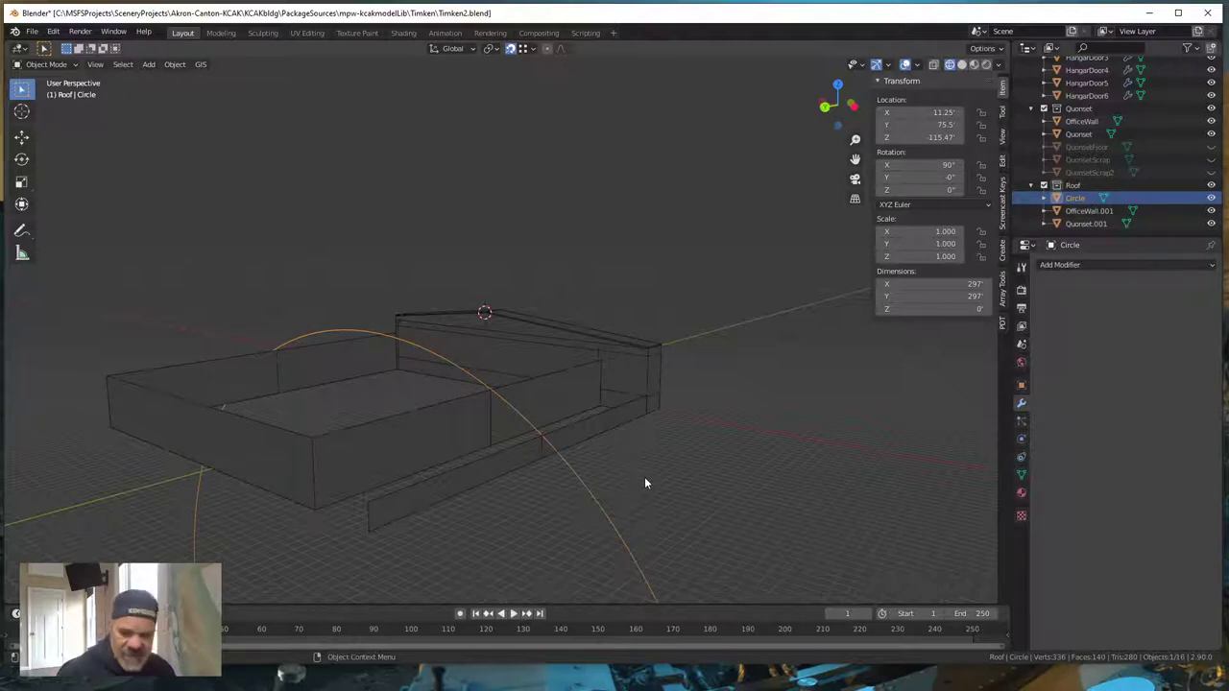
{"action": "key", "text": "shift"}
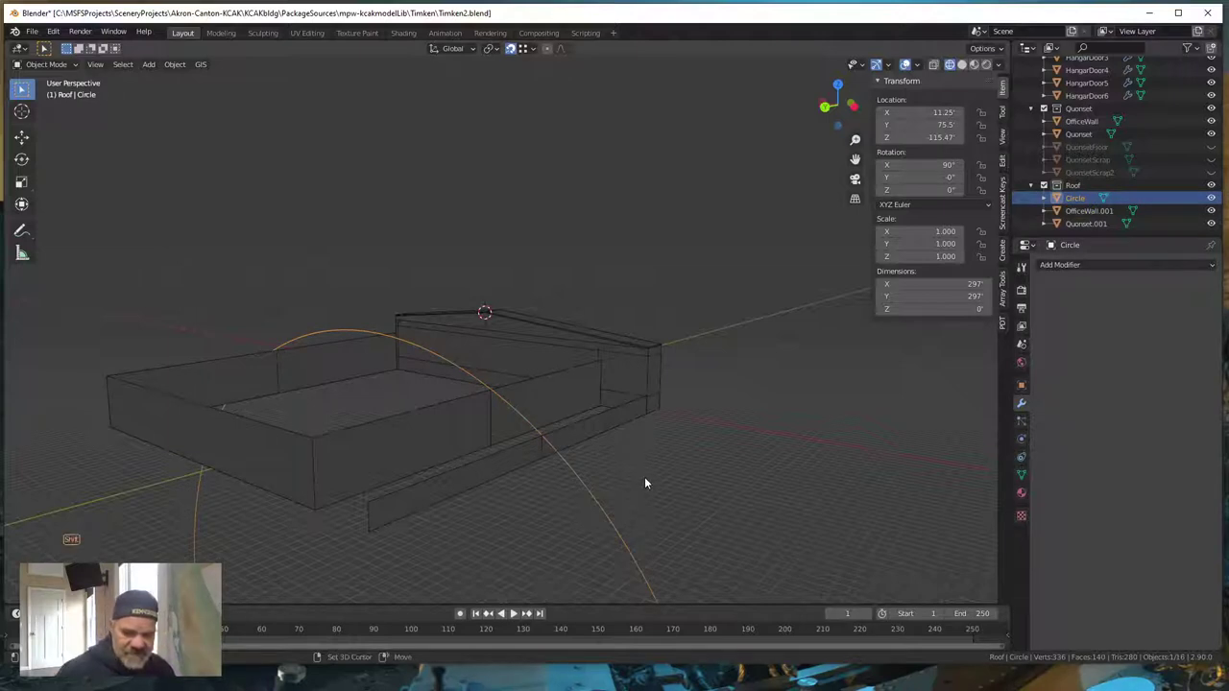
{"action": "key", "text": "shift+d"}
{"action": "right_click", "coordinate": [644, 477]}
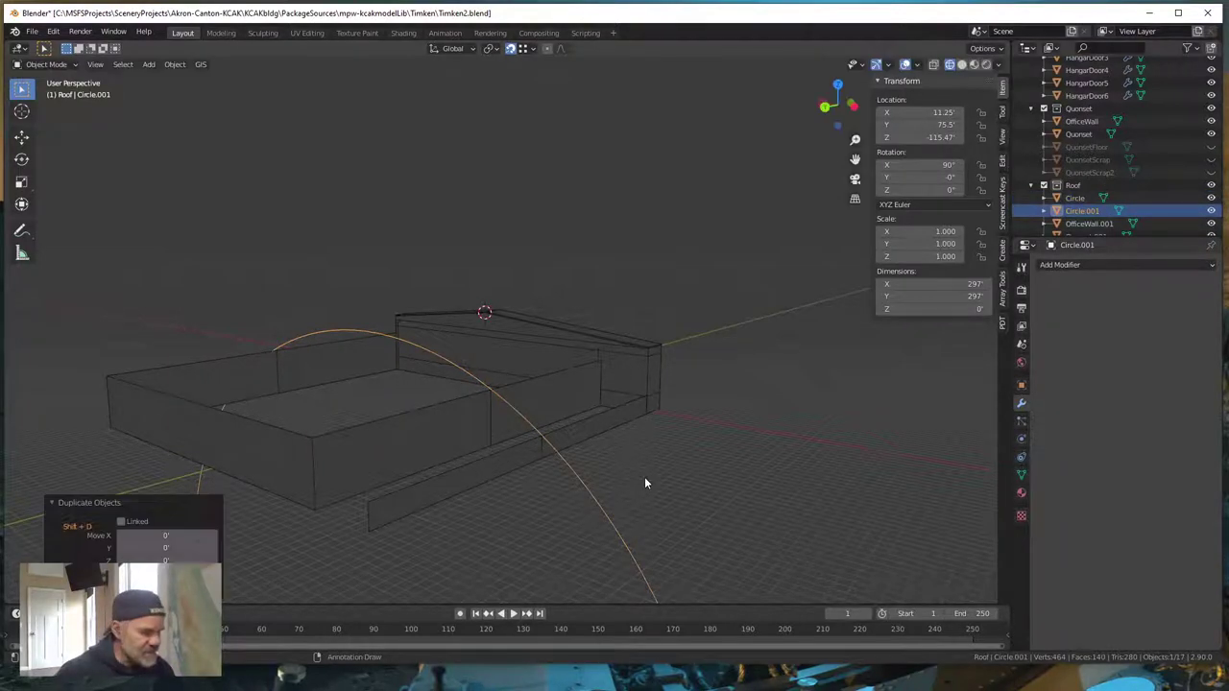
- Rename the copy CircleBU and hide it from the viewport
{"action": "double_click", "coordinate": [1087, 211]}
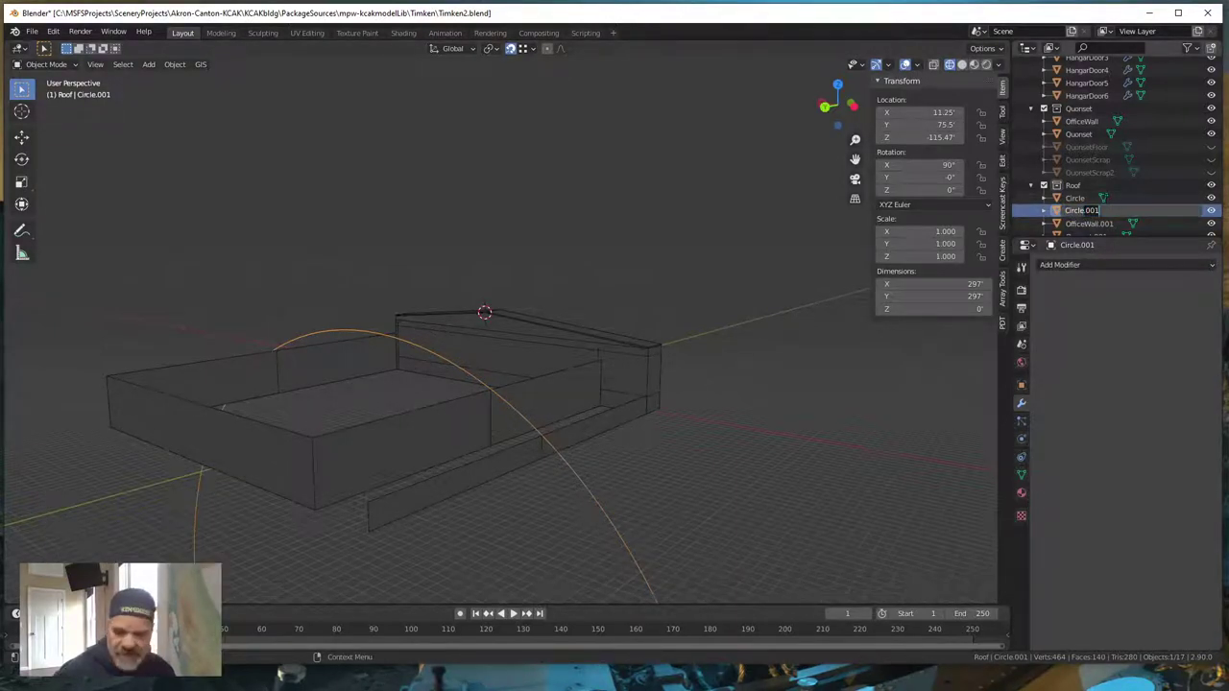
{"action": "key", "text": "shift"}
{"action": "type", "text": "BL"}
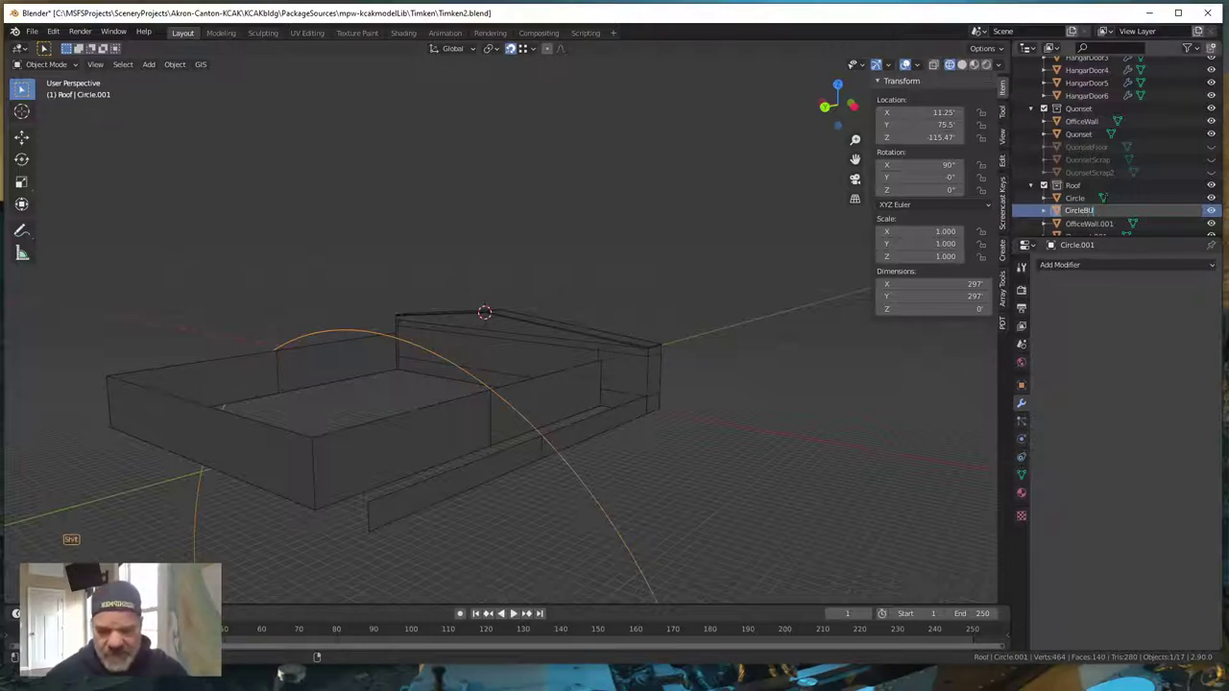
{"action": "type", "text": "U"}
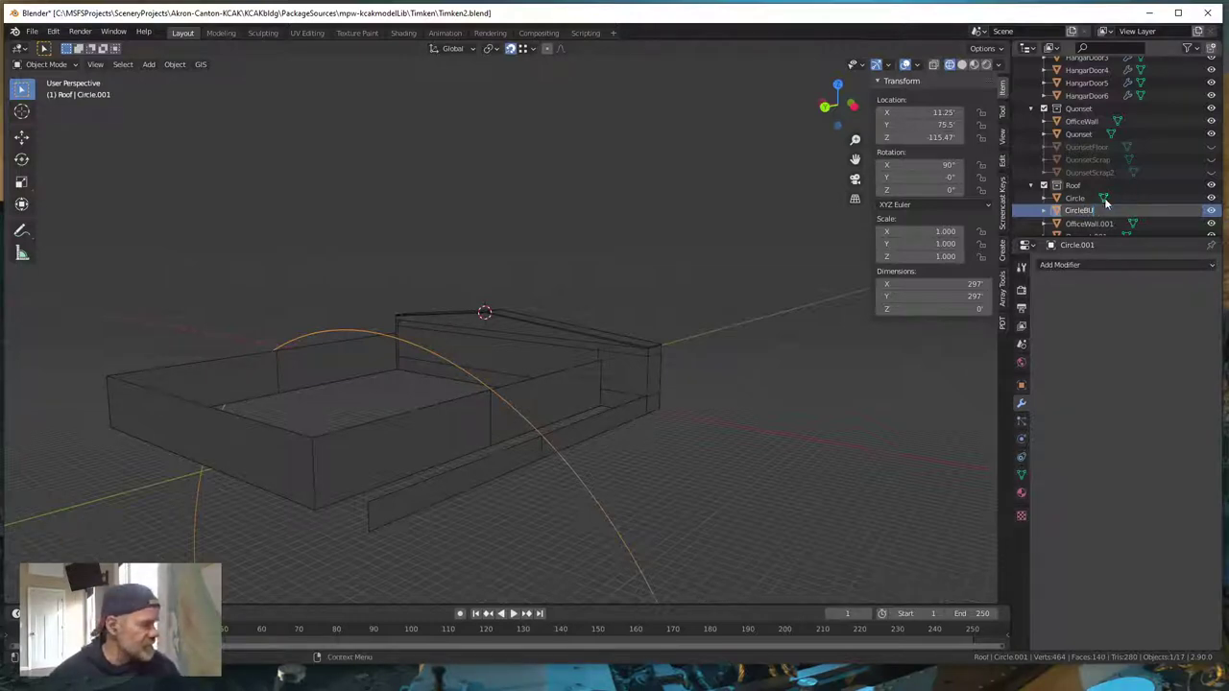
{"action": "key", "text": "Return"}
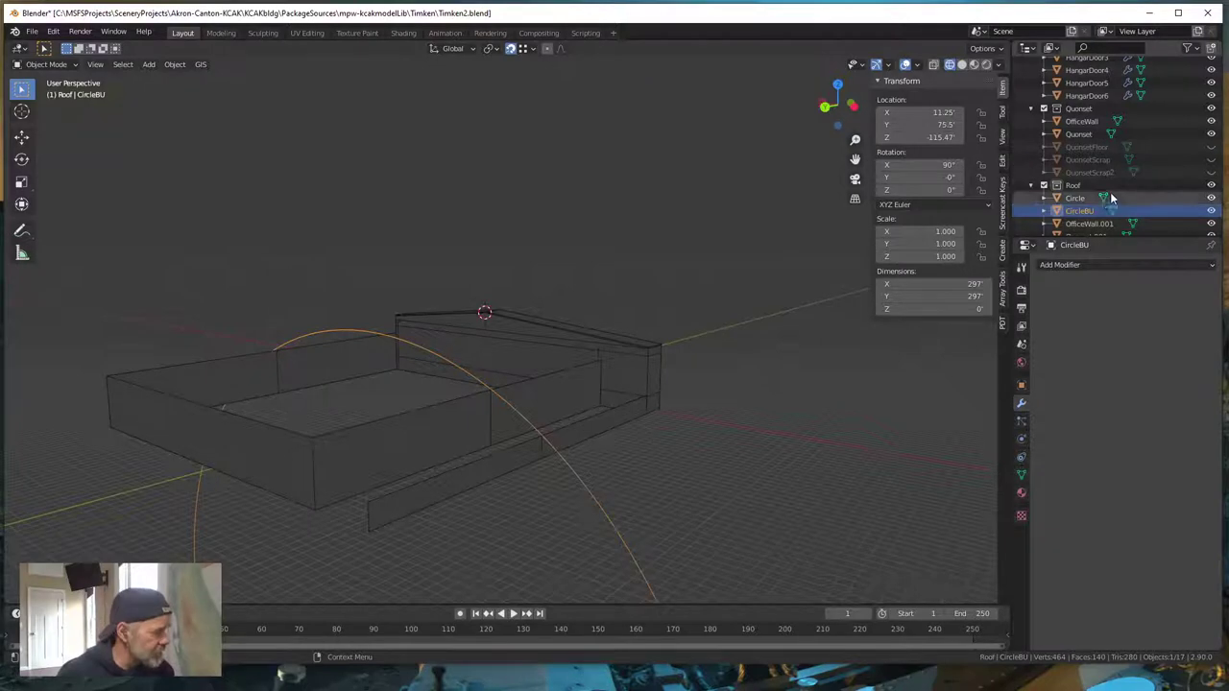
{"action": "left_click", "coordinate": [1210, 210]}
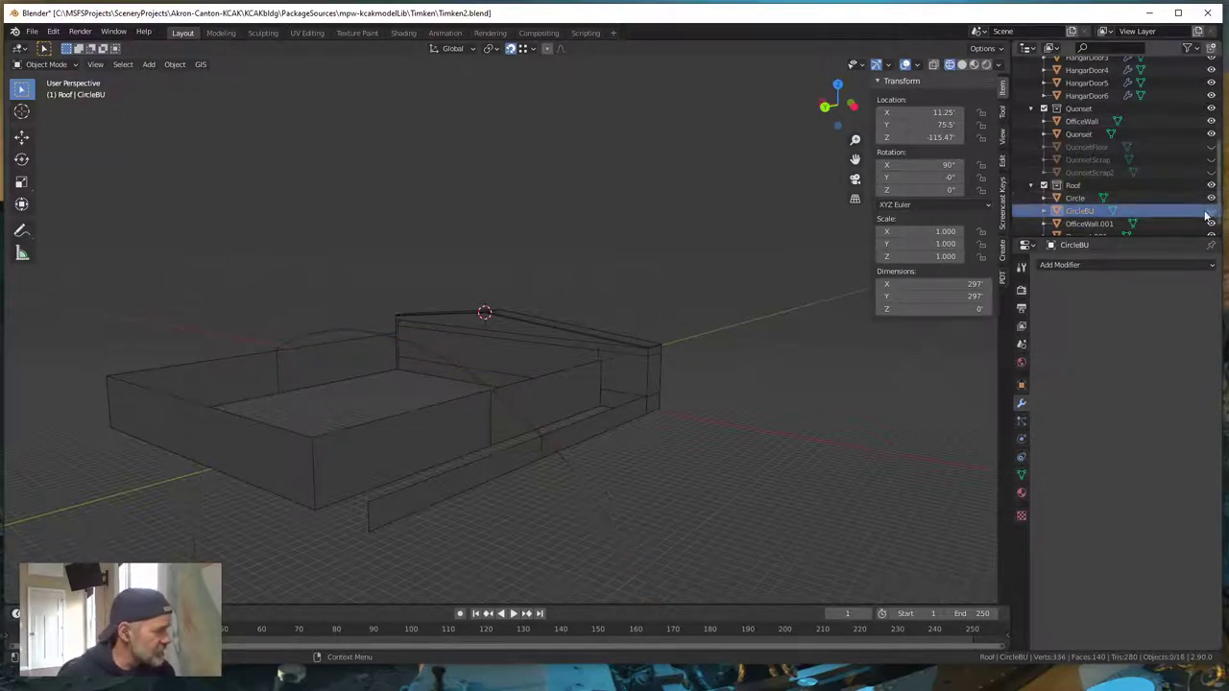
{"action": "middle_click_drag", "start_coordinate": [620, 397], "coordinate": [684, 424]}
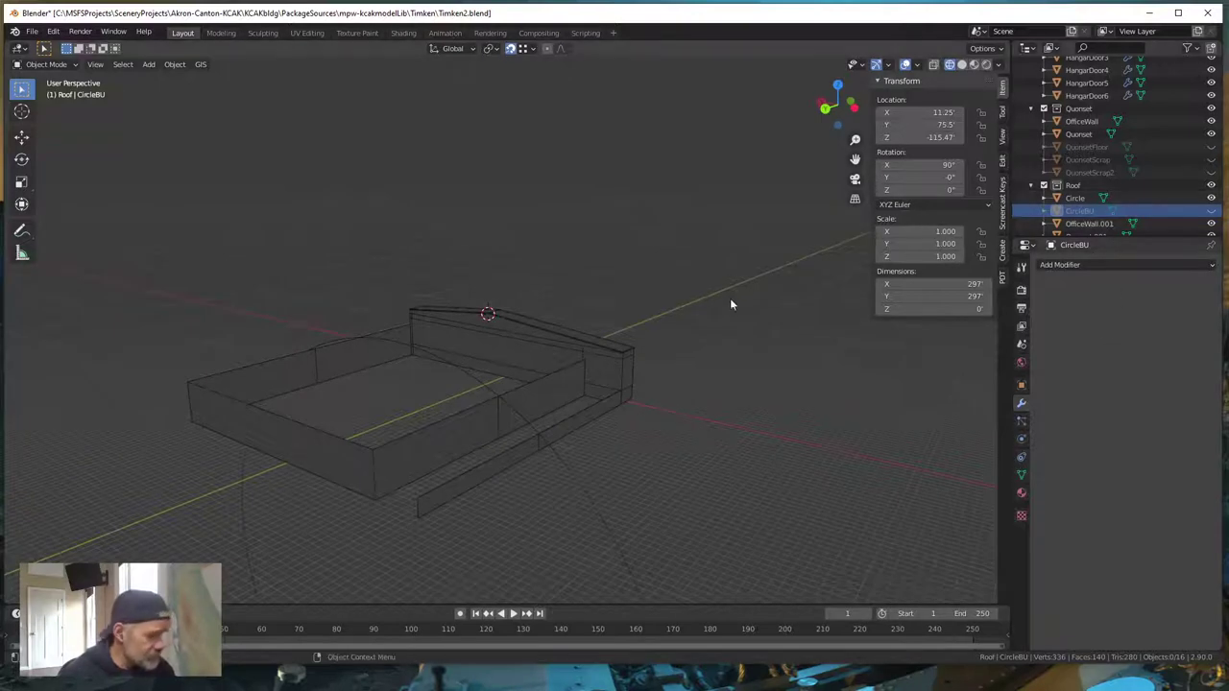
{"action": "middle_click_drag", "start_coordinate": [729, 304], "coordinate": [691, 317]}
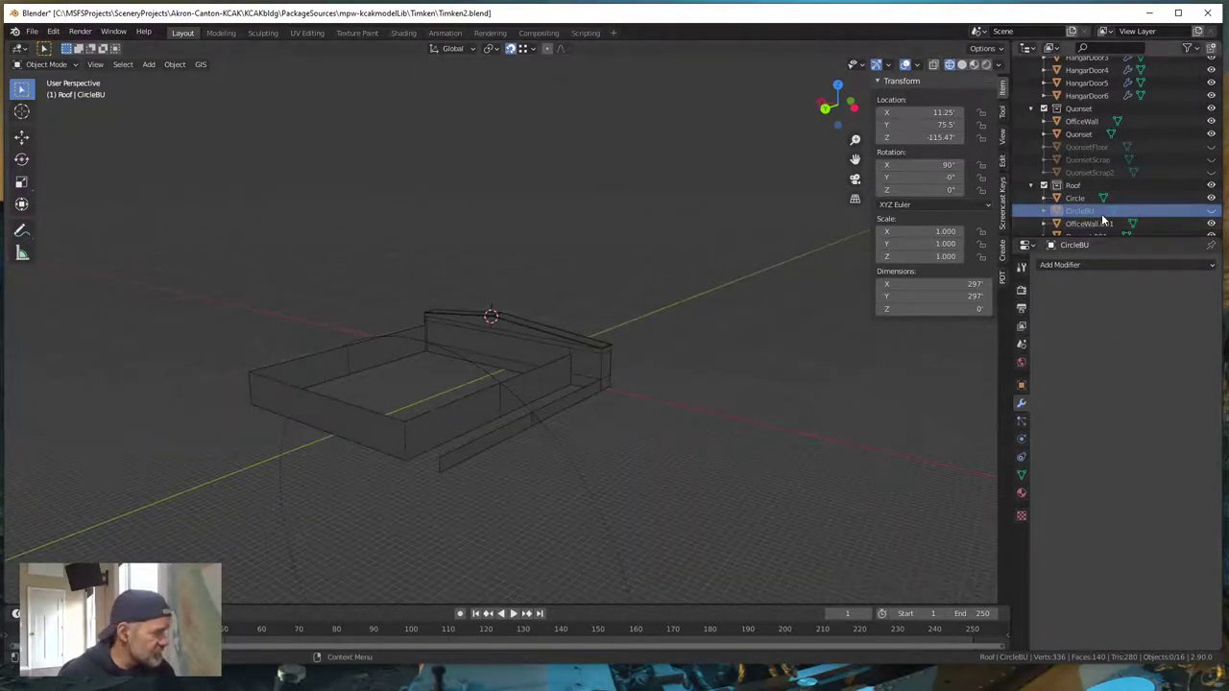
- Rename OfficeWall.001 to OfficeWallLine in the outliner
{"action": "scroll", "coordinate": [1101, 213], "scroll_direction": "down", "scroll_amount": 1}
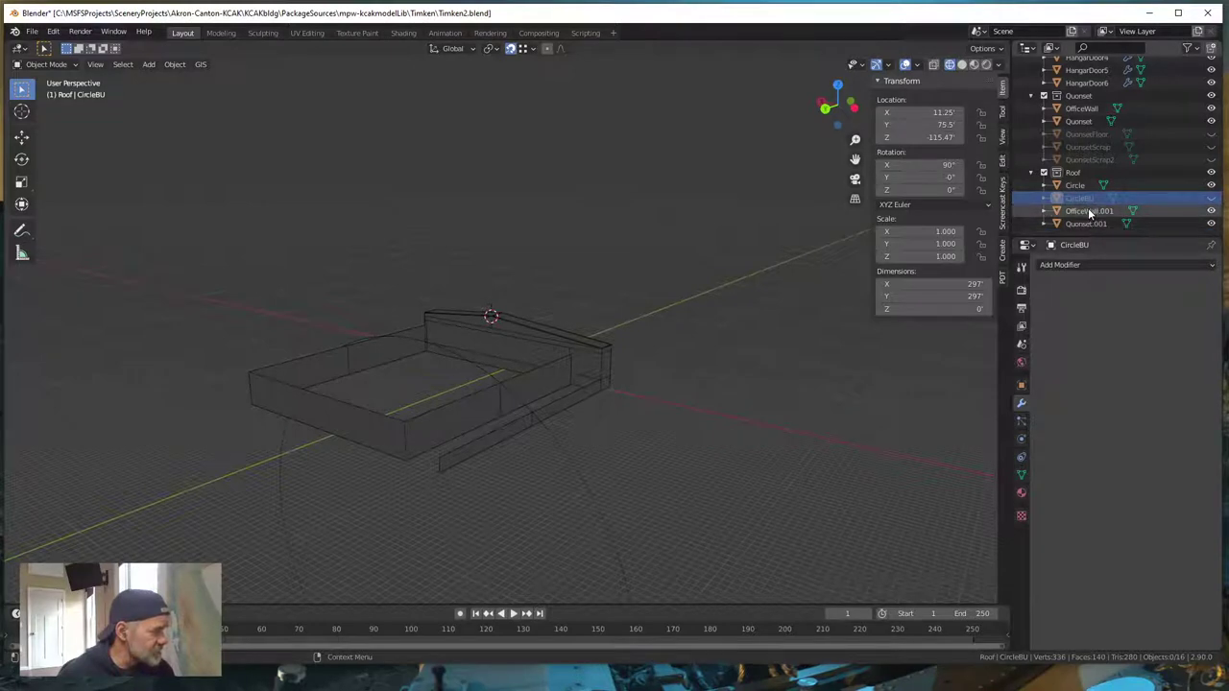
{"action": "double_click", "coordinate": [1089, 212]}
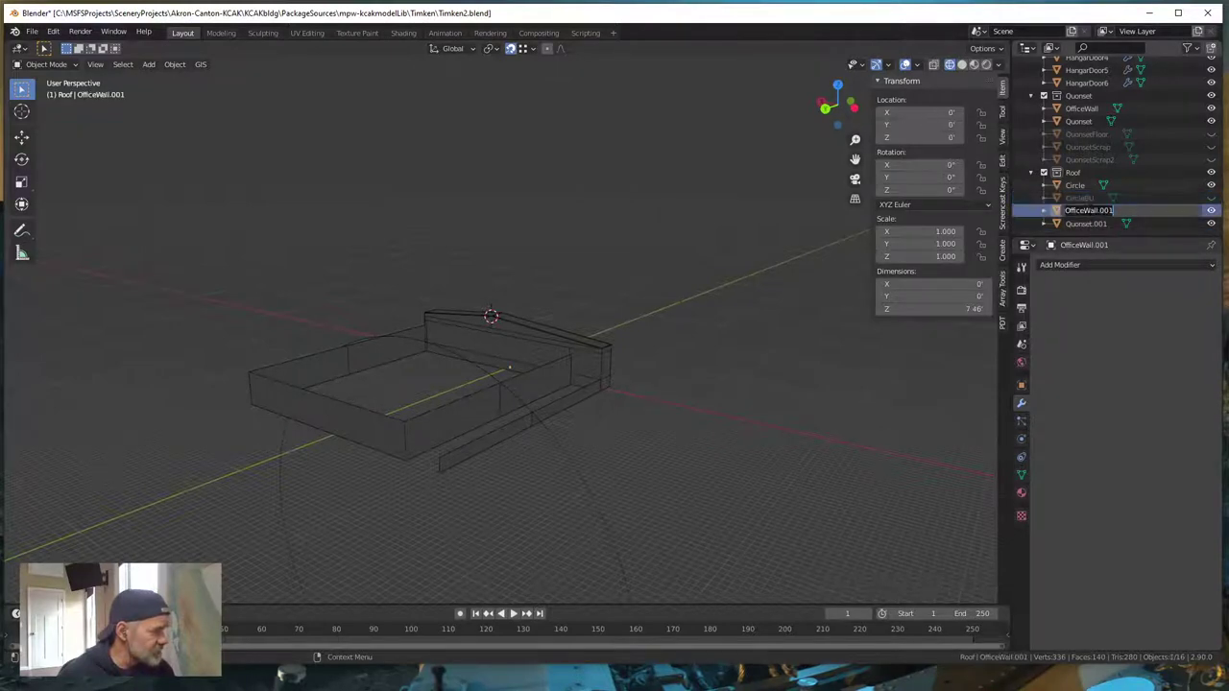
{"action": "left_click", "coordinate": [1099, 211]}
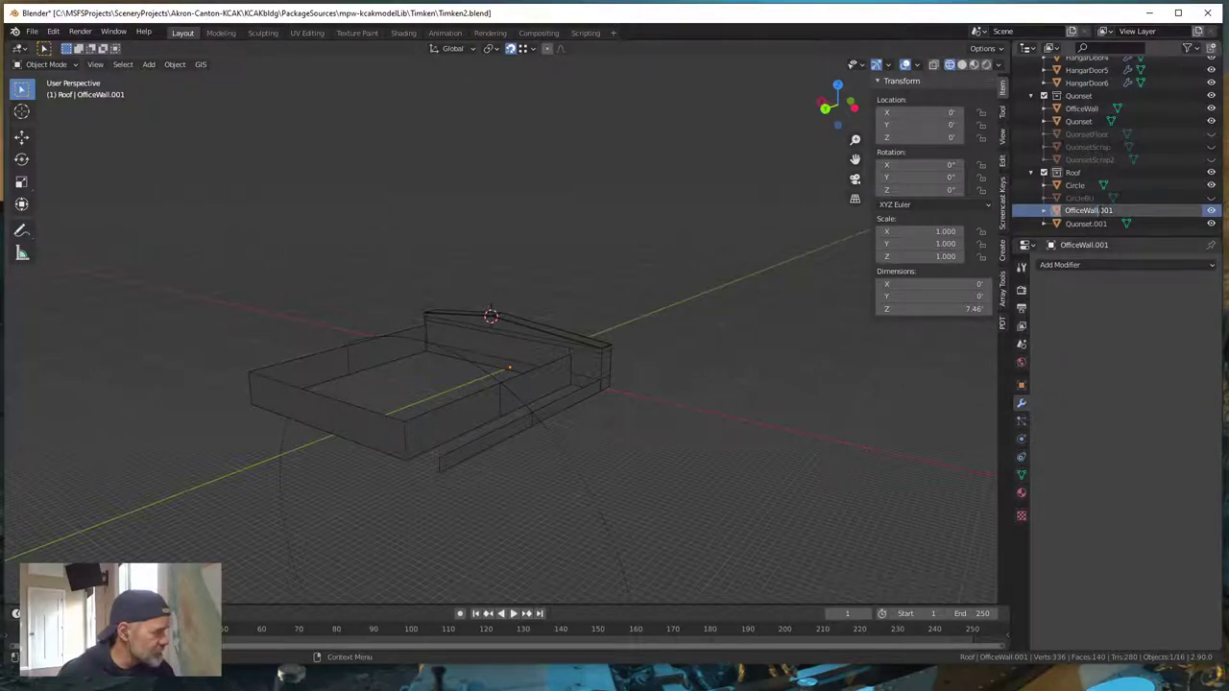
{"action": "key", "text": "BackSpace"}
{"action": "key", "text": "BackSpace"}
{"action": "key", "text": "BackSpace"}
{"action": "key", "text": "BackSpace"}
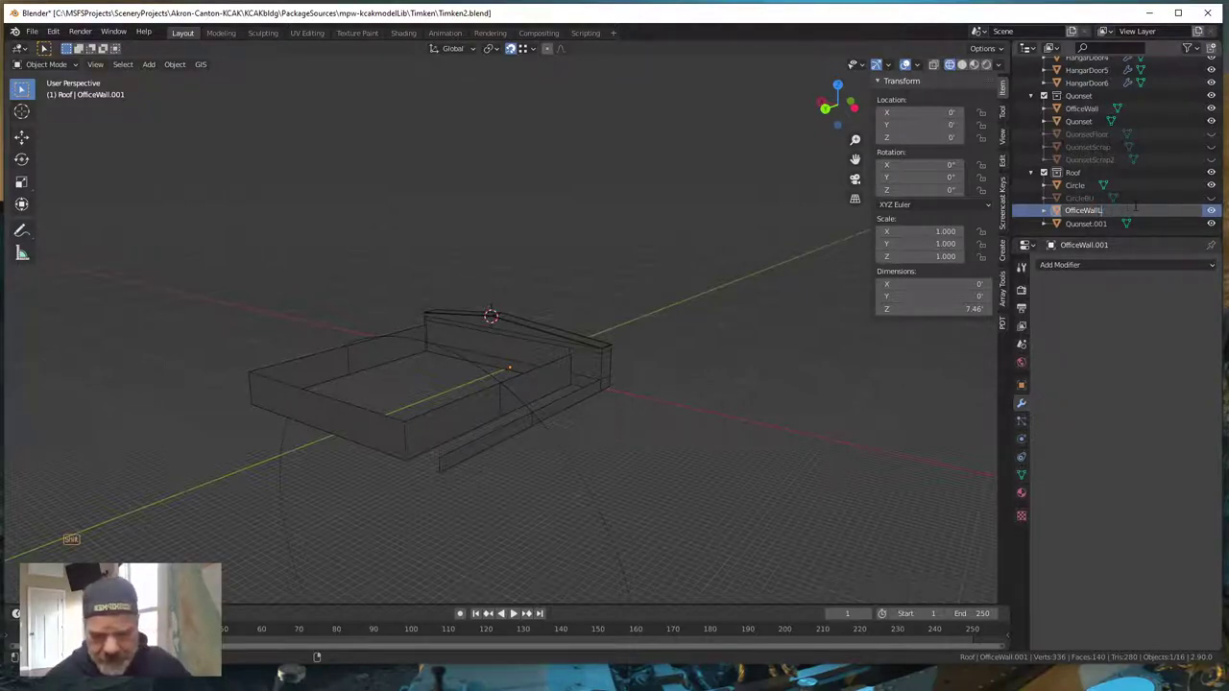
{"action": "type", "text": "Lin"}
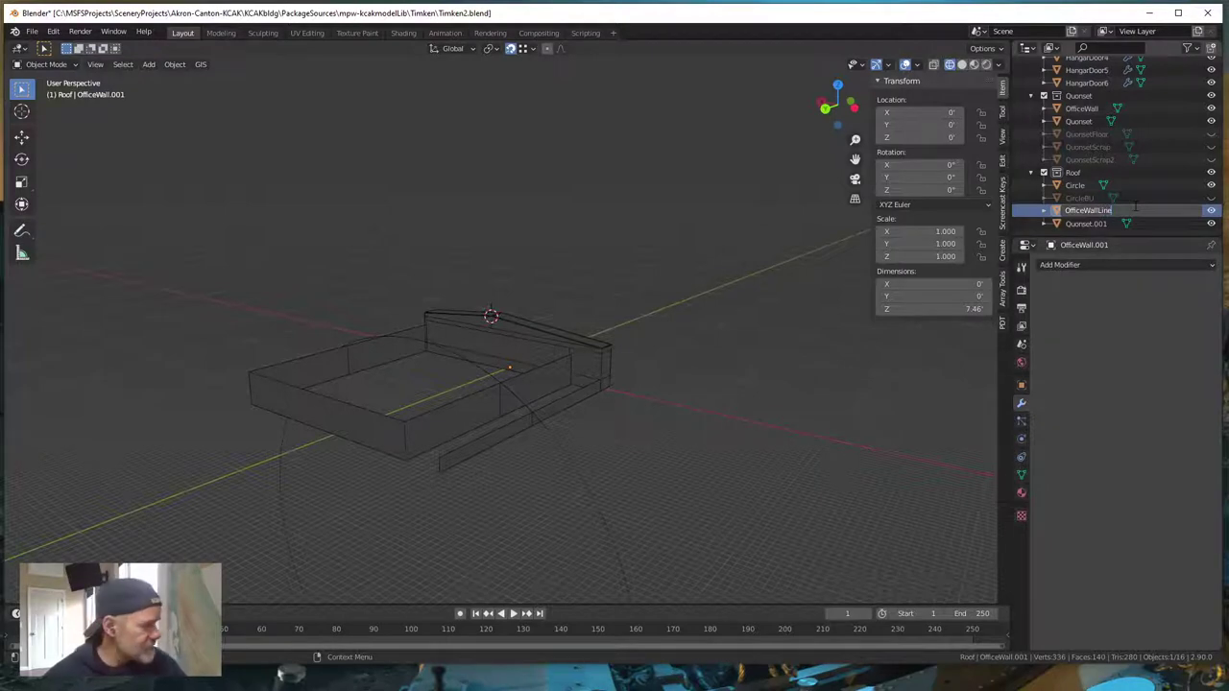
{"action": "type", "text": "e"}
{"action": "key", "text": "Return"}
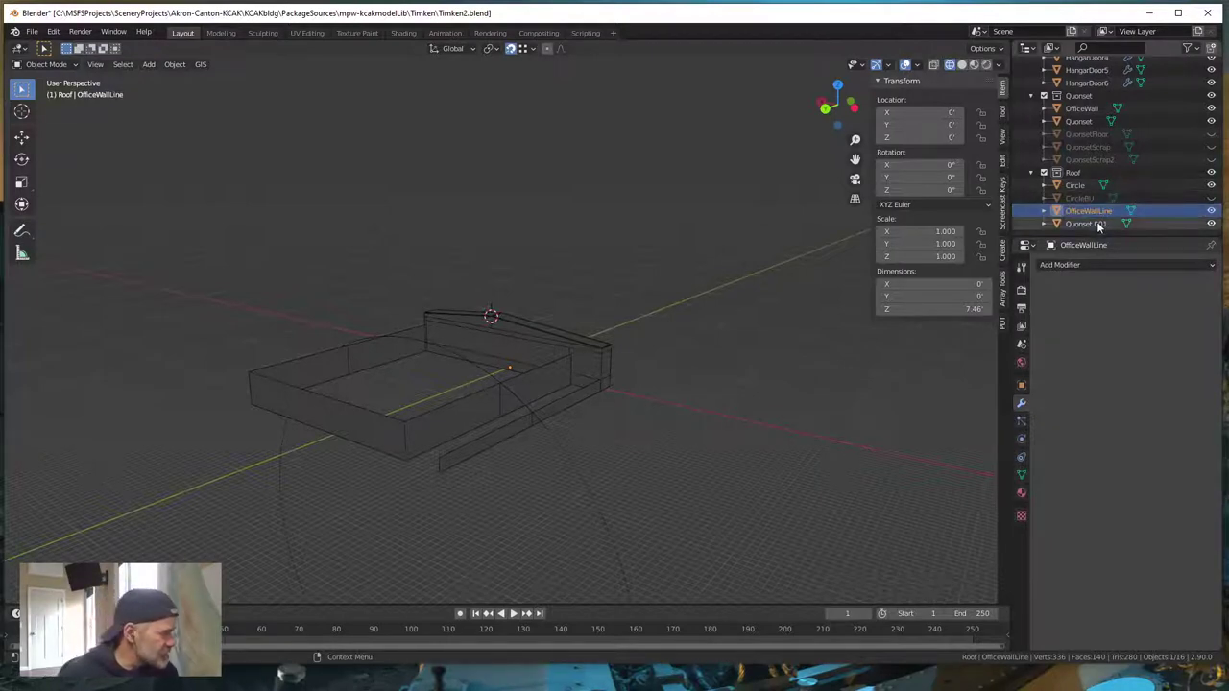
- Rename Quonset.001 to QuonsetLine, then reselect OfficeWallLine
{"action": "left_click", "coordinate": [1098, 224]}
{"action": "double_click", "coordinate": [1097, 224]}
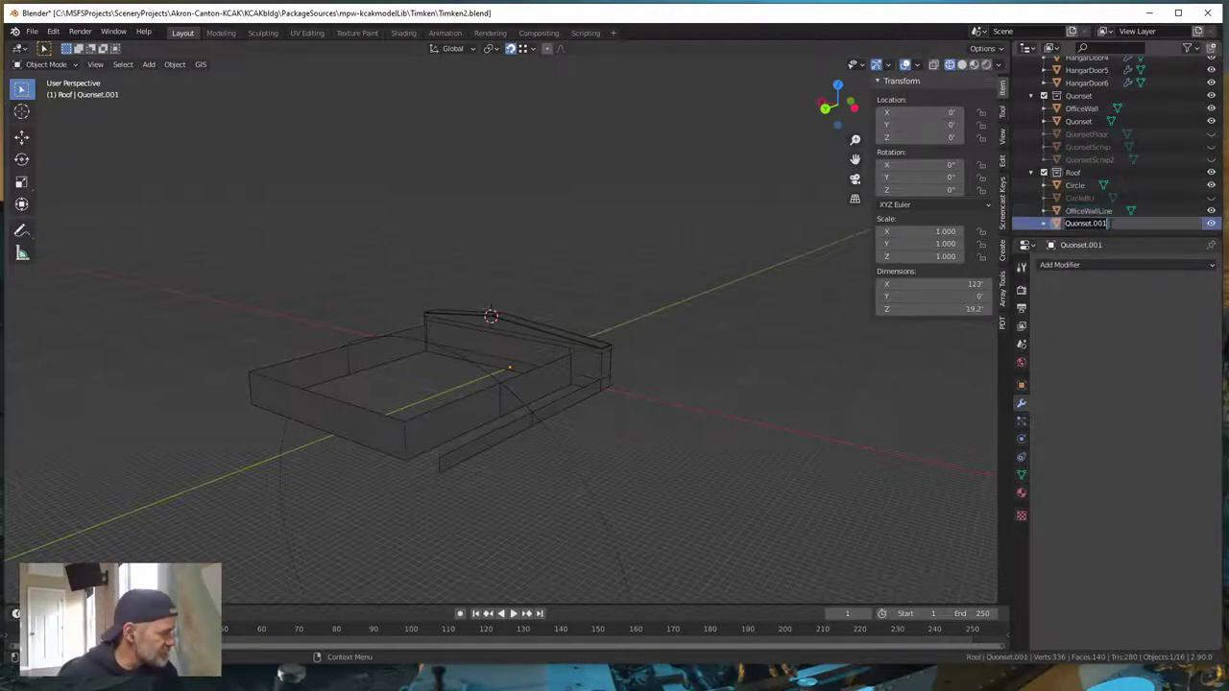
{"action": "key", "text": "shift+Left"}
{"action": "key", "text": "shift+Left"}
{"action": "key", "text": "shift+Left"}
{"action": "key", "text": "shift+Left"}
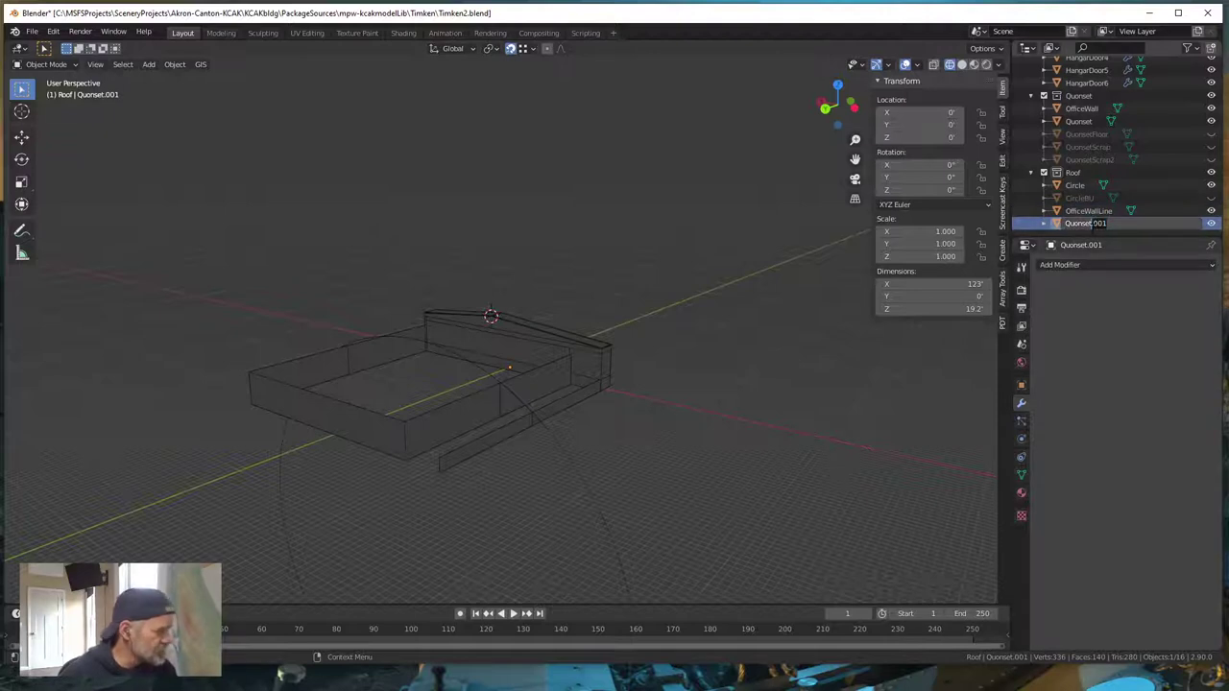
{"action": "type", "text": "Line"}
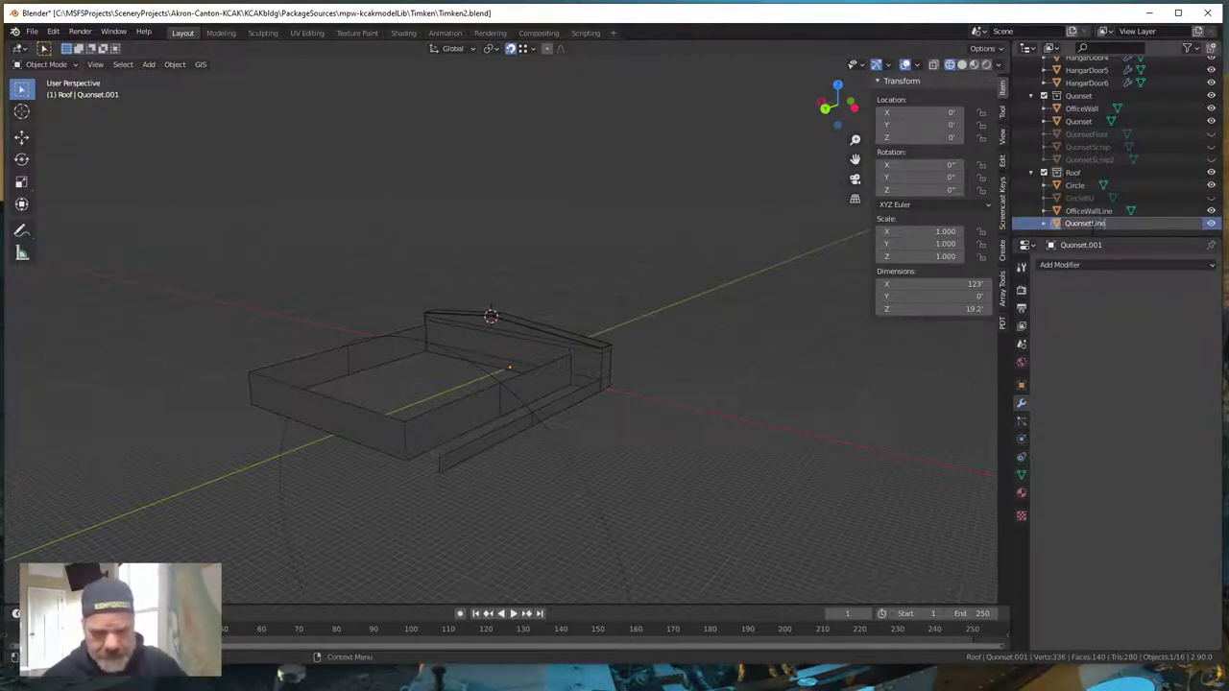
{"action": "key", "text": "Return"}
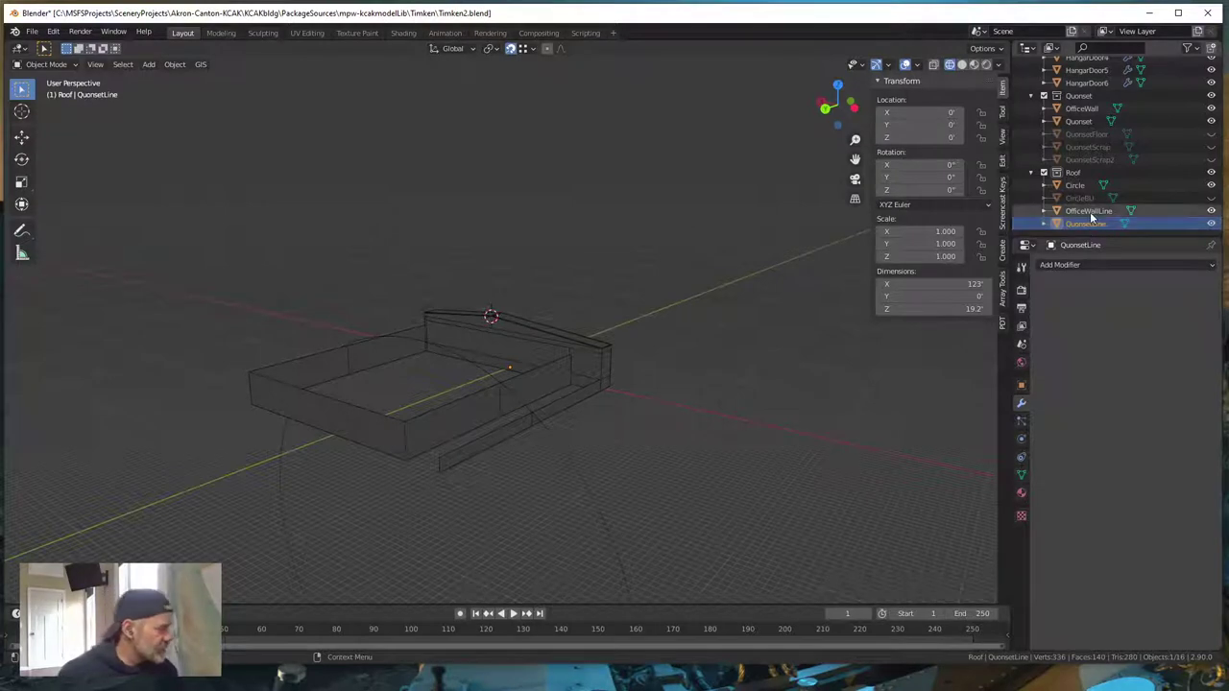
{"action": "left_click", "coordinate": [1101, 213]}
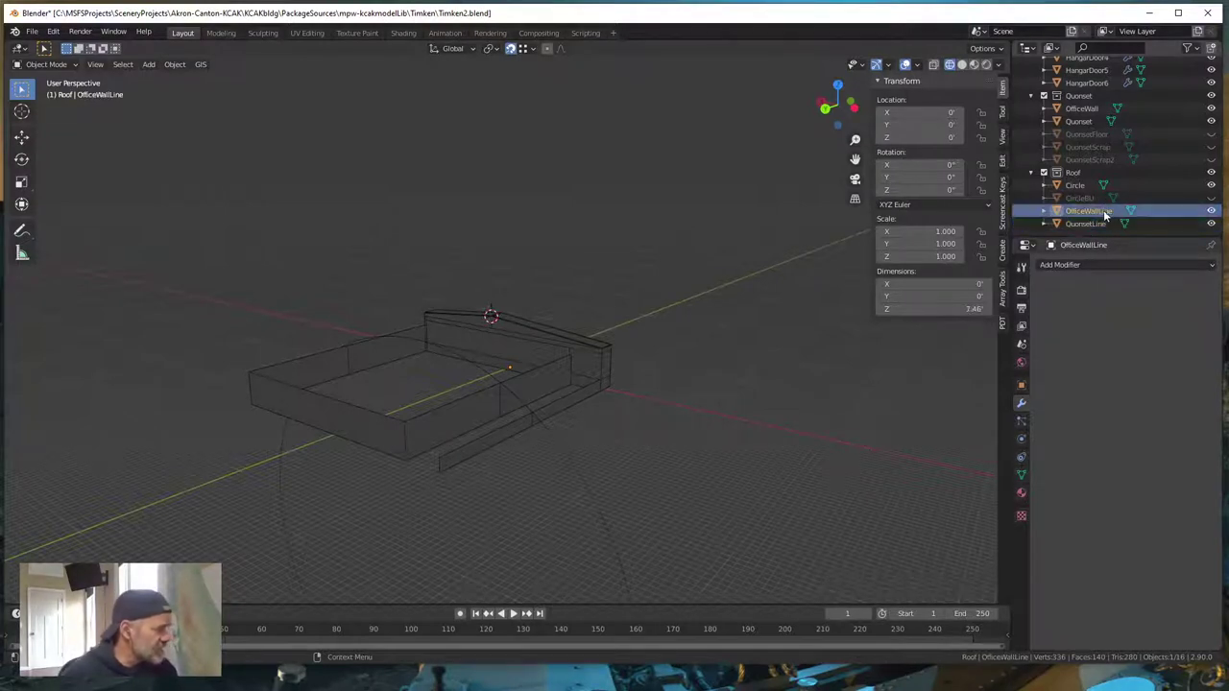
{"action": "key", "text": "shift"}
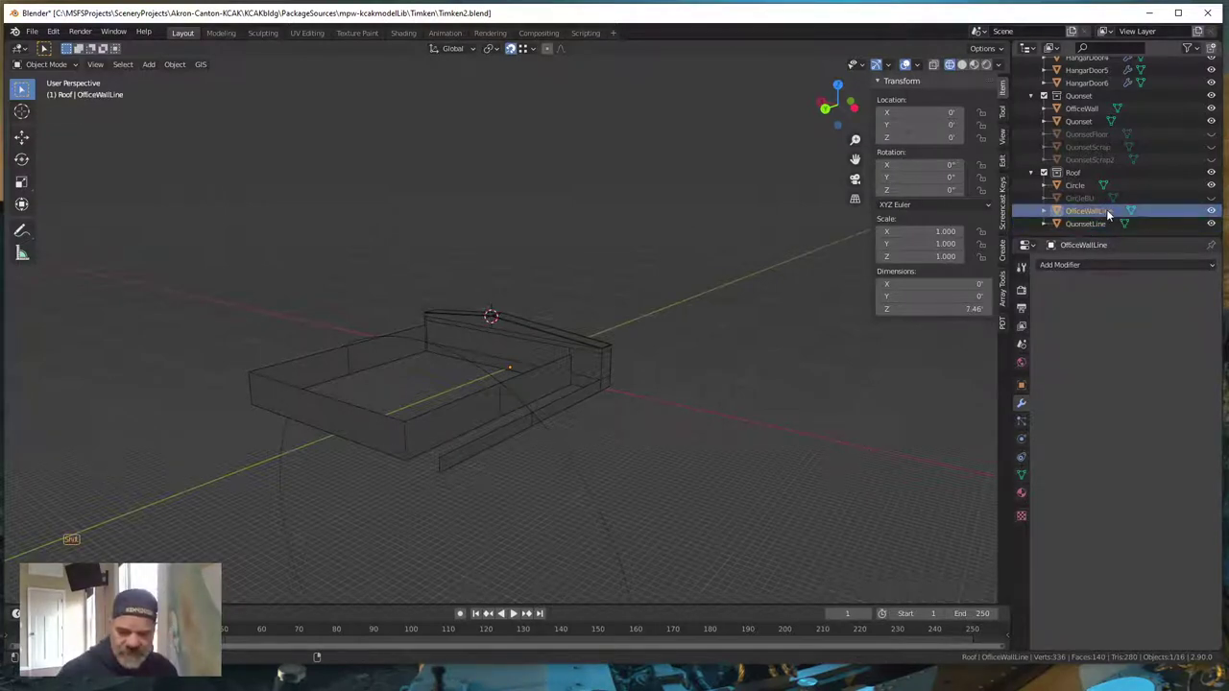
- Duplicate OfficeWallLine in place, creating the OfficeWallLine.001 copy
{"action": "key", "text": "Escape"}
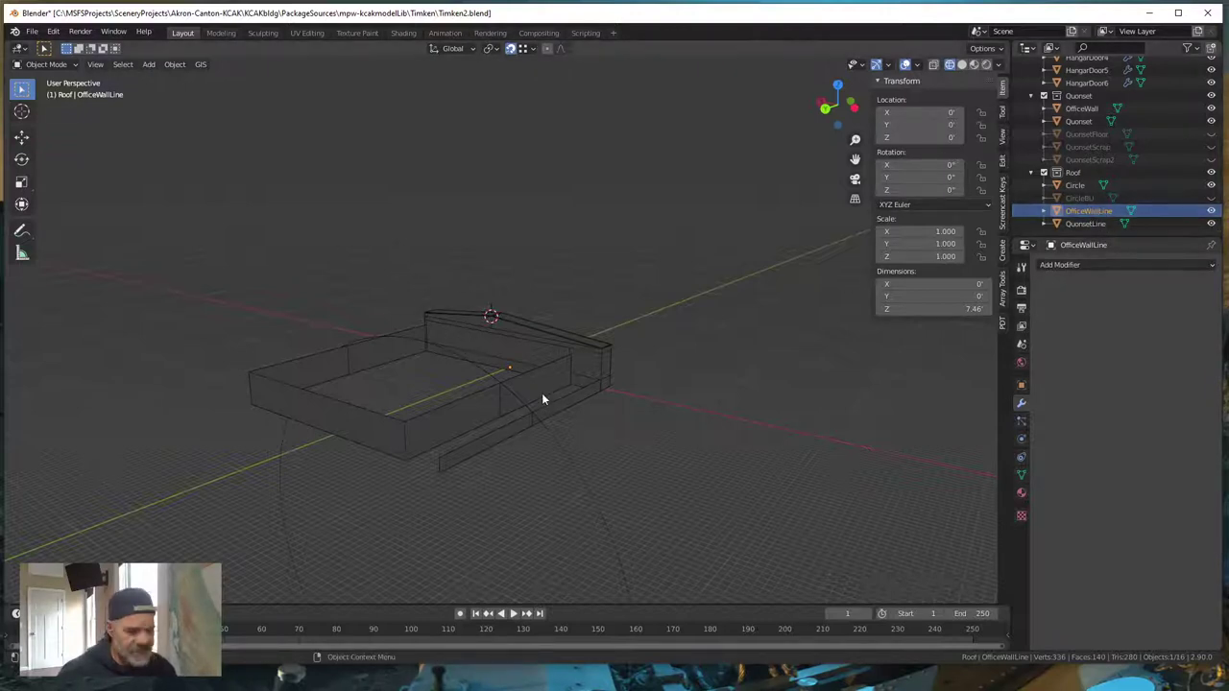
{"action": "key", "text": "shift+d"}
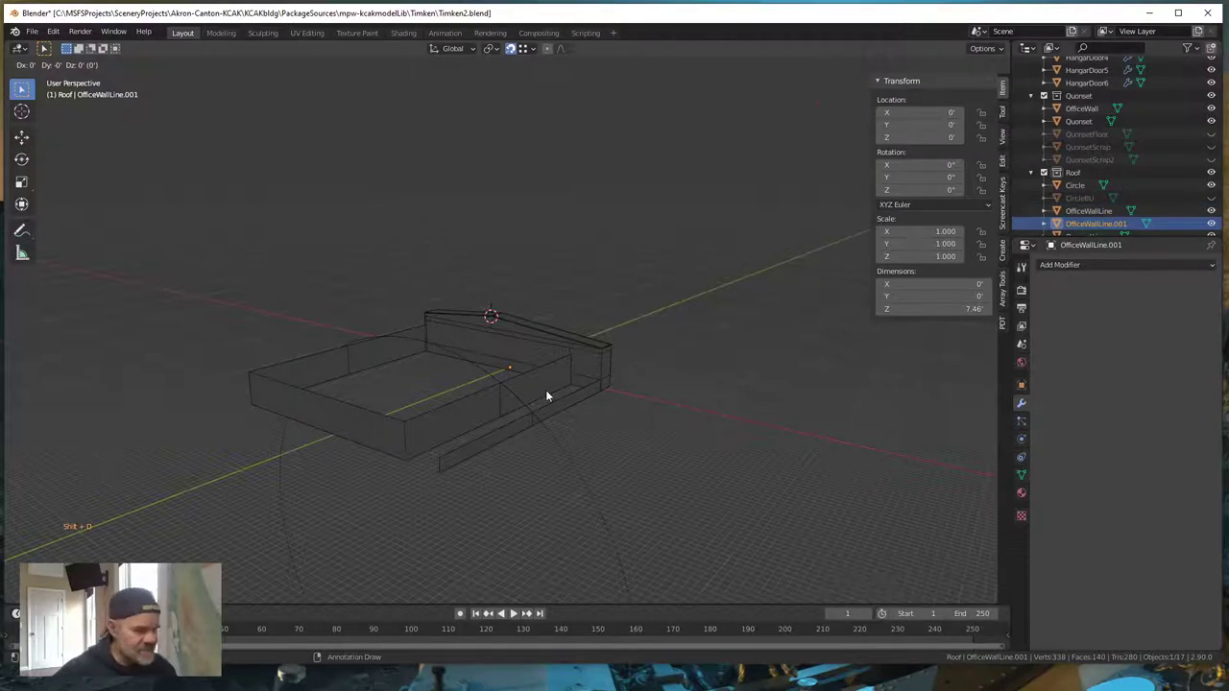
{"action": "right_click", "coordinate": [545, 394]}
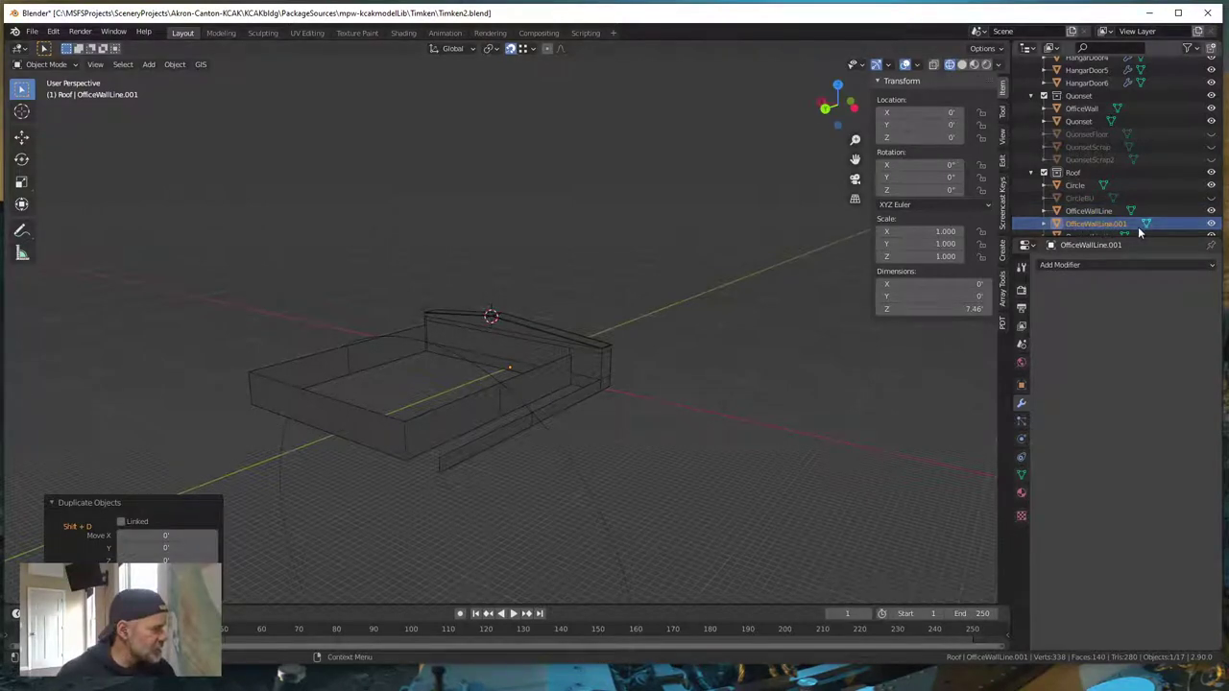
{"action": "key", "text": "h"}
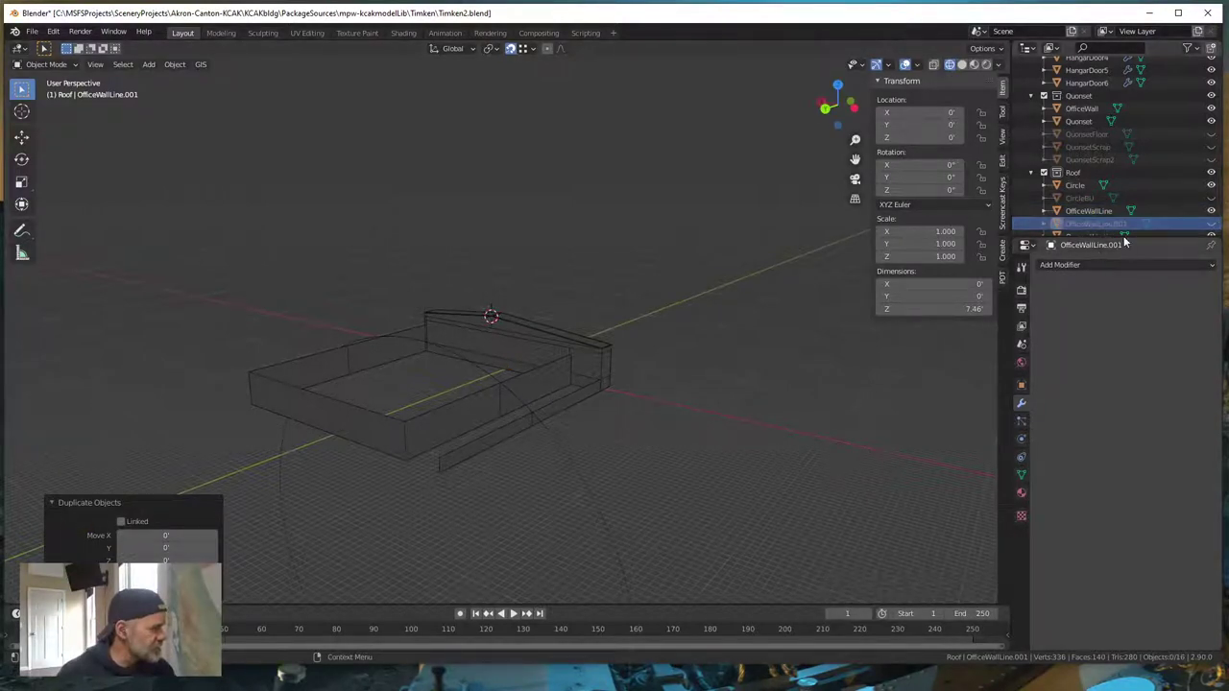
{"action": "key", "text": "alt+h"}
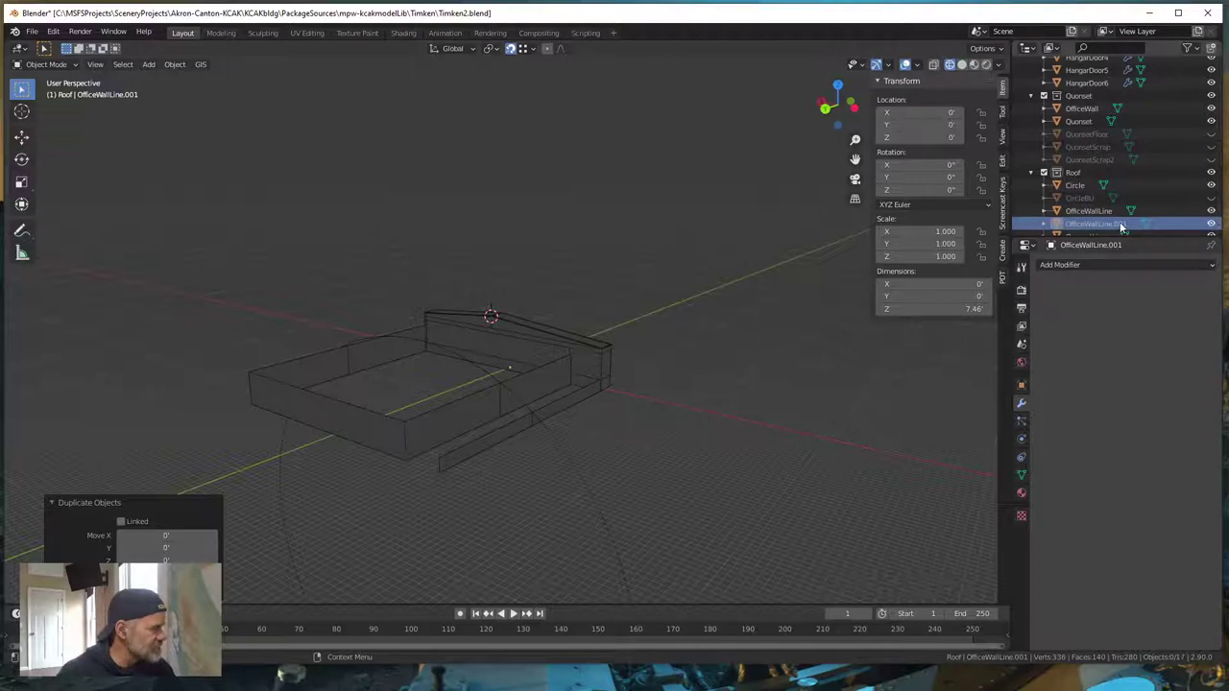
- Rename the copy OfficeWallLineBU, hide it, and select QuonsetLine
{"action": "double_click", "coordinate": [1095, 224]}
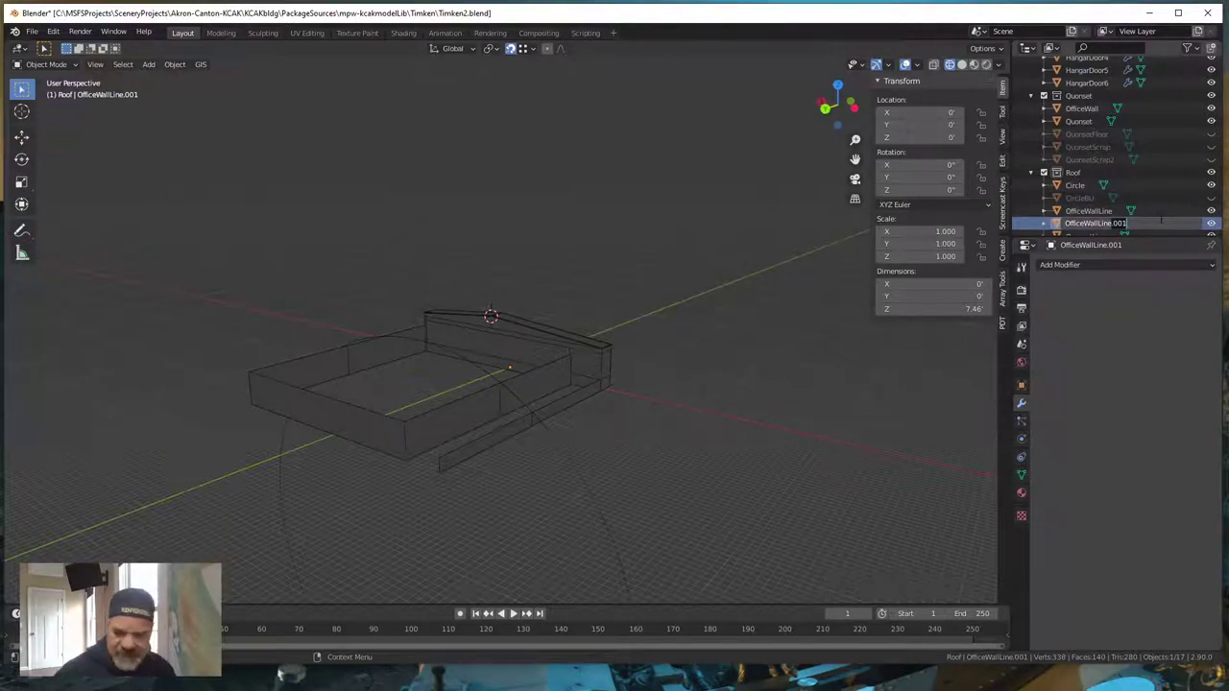
{"action": "type", "text": "B"}
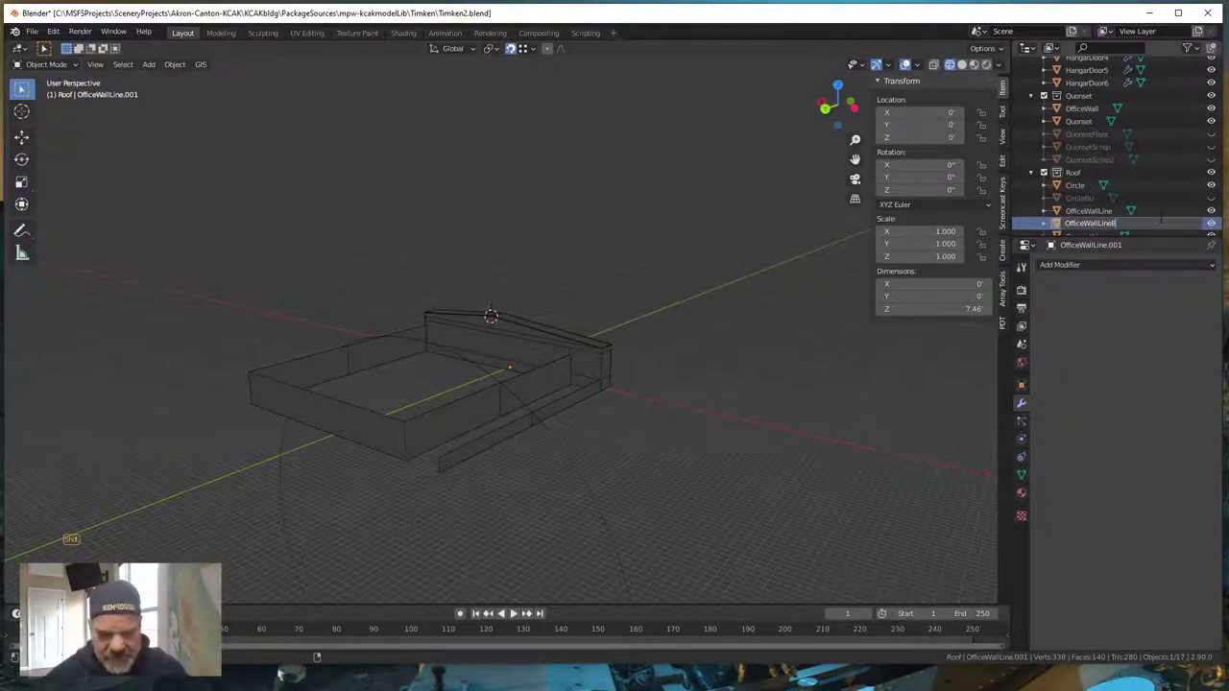
{"action": "type", "text": "U"}
{"action": "key", "text": "Return"}
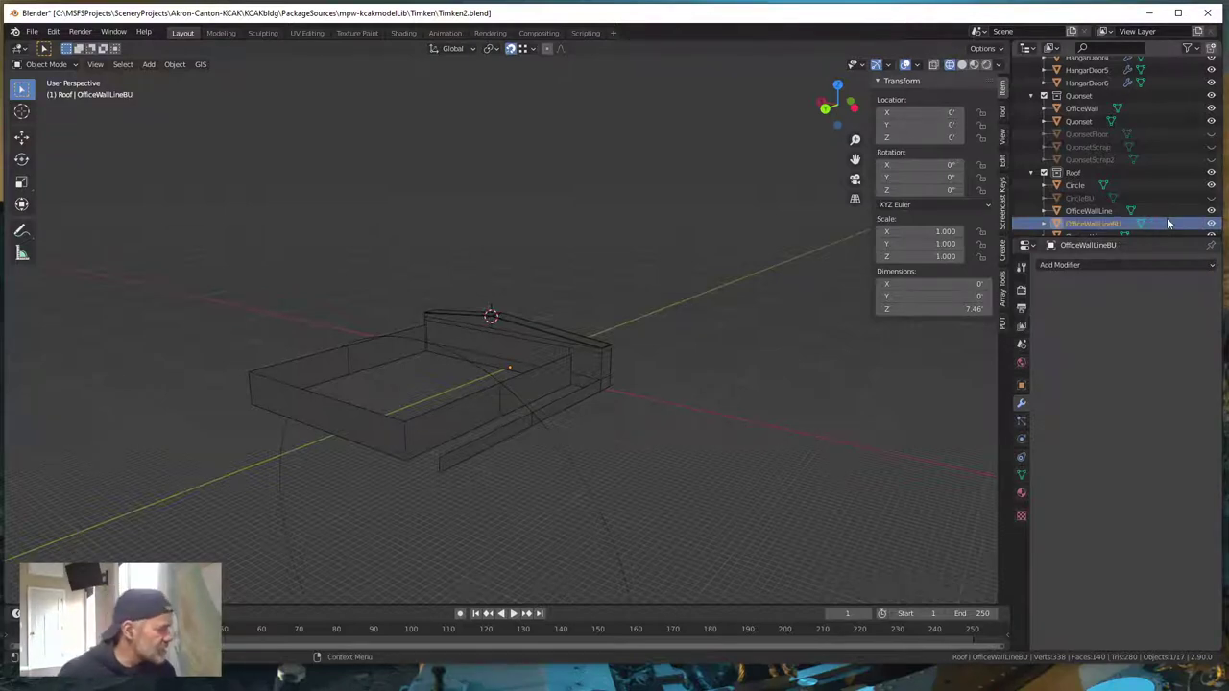
{"action": "left_click", "coordinate": [1211, 223]}
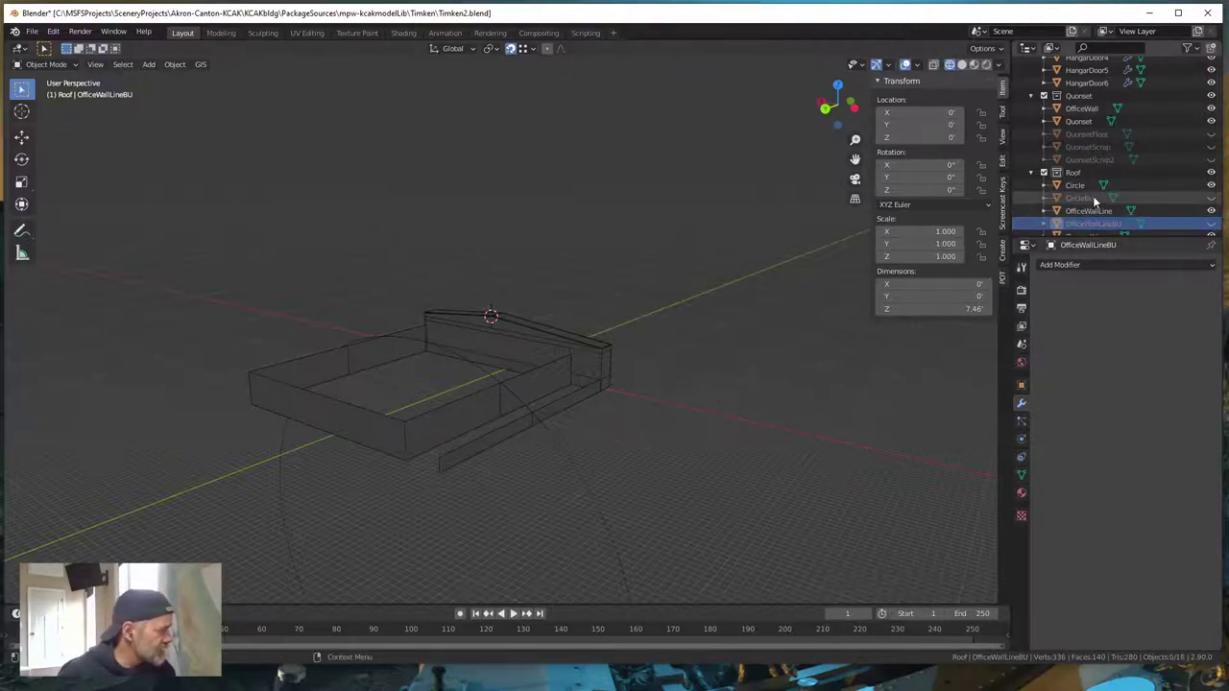
{"action": "scroll", "coordinate": [1142, 227], "scroll_direction": "down", "scroll_amount": 1}
{"action": "left_click", "coordinate": [1086, 224]}
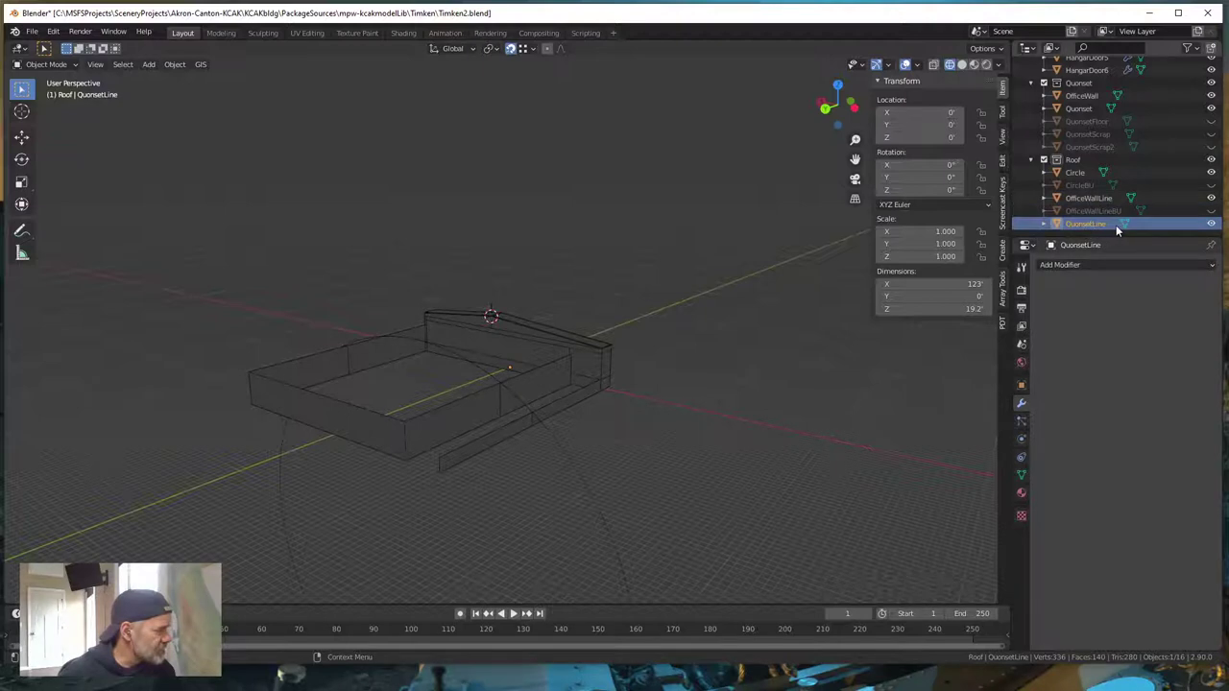
- Duplicate QuonsetLine in place and rename the copy QuonsetLineBU
{"action": "key", "text": "shift+d"}
{"action": "left_click", "coordinate": [553, 297]}
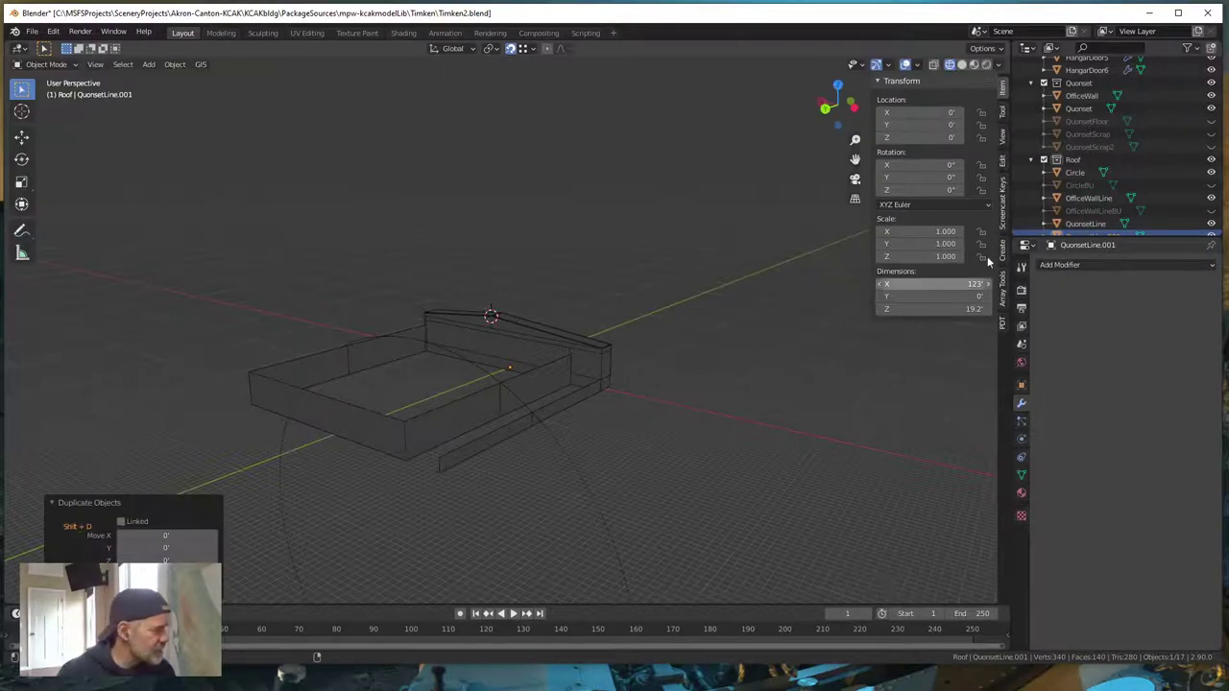
{"action": "scroll", "coordinate": [1091, 218], "scroll_direction": "down", "scroll_amount": 1}
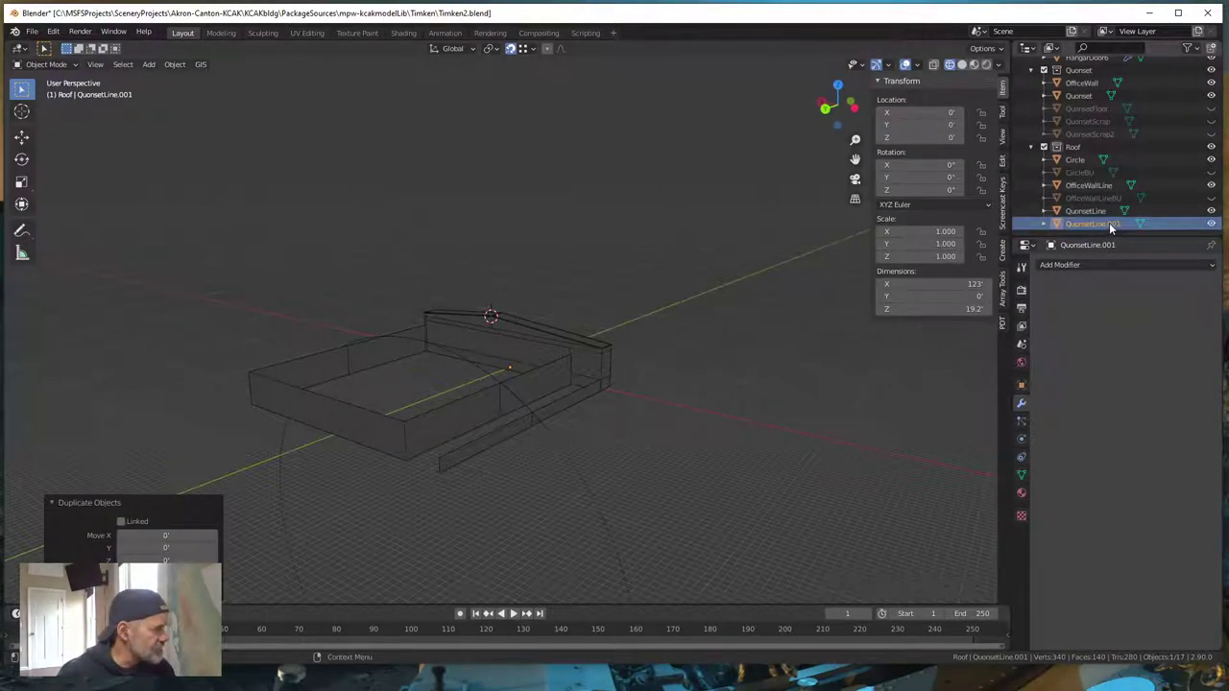
{"action": "double_click", "coordinate": [1109, 223]}
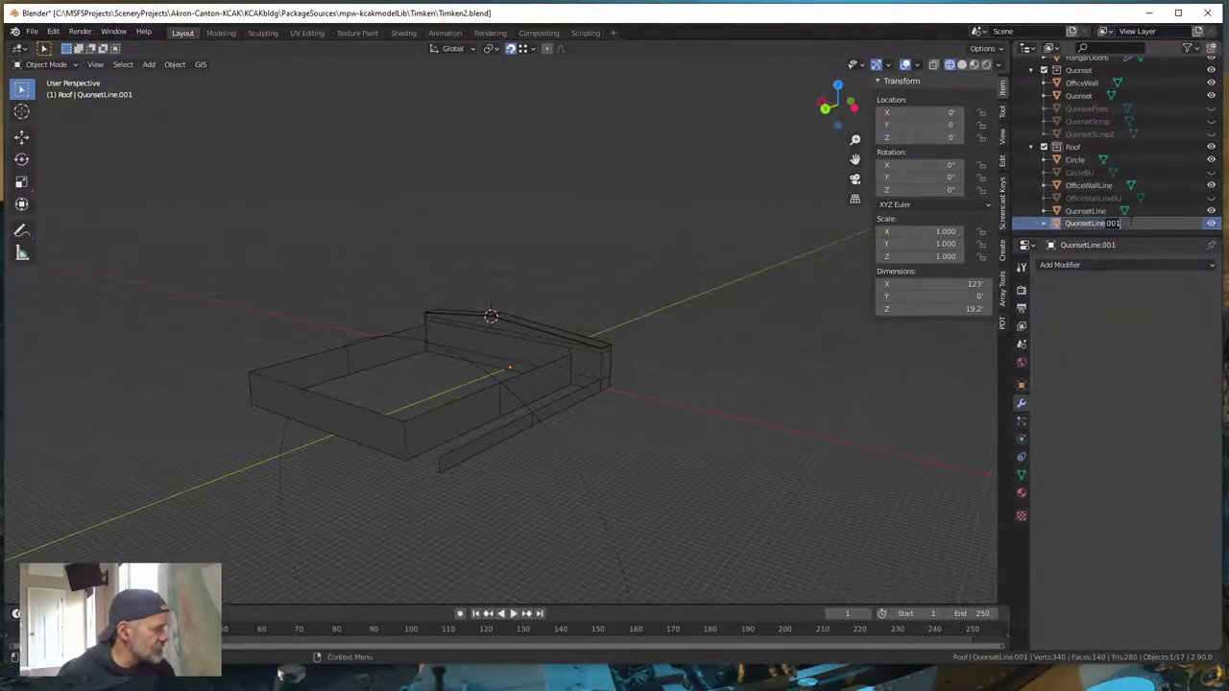
{"action": "key", "text": "BackSpace"}
{"action": "key", "text": "BackSpace"}
{"action": "key", "text": "BackSpace"}
{"action": "key", "text": "BackSpace"}
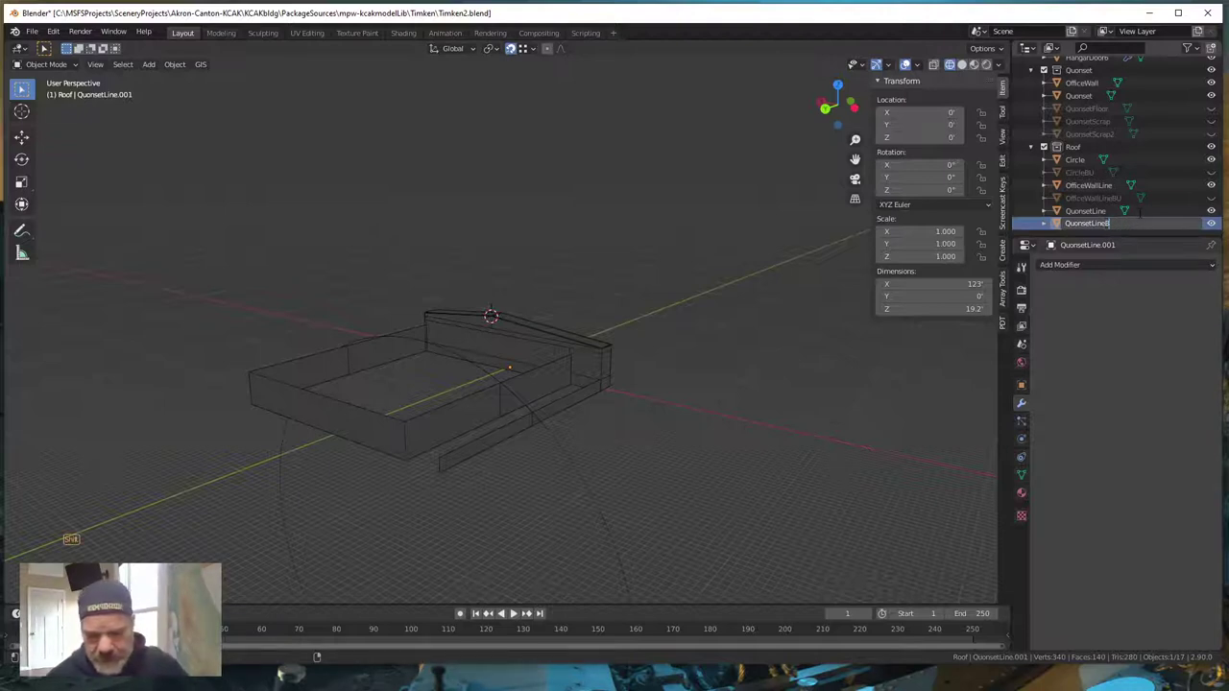
{"action": "type", "text": "BU"}
{"action": "key", "text": "Return"}
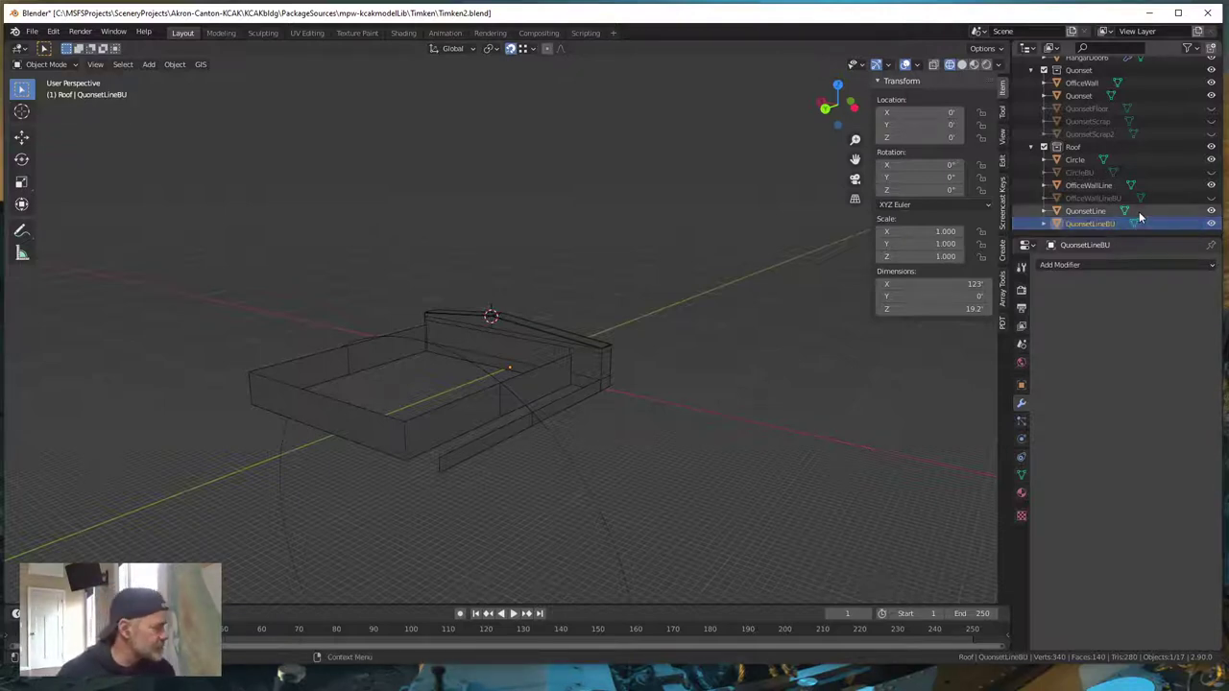
- Hide QuonsetLineBU and orbit the model to a new viewing angle
{"action": "left_click", "coordinate": [1210, 224]}
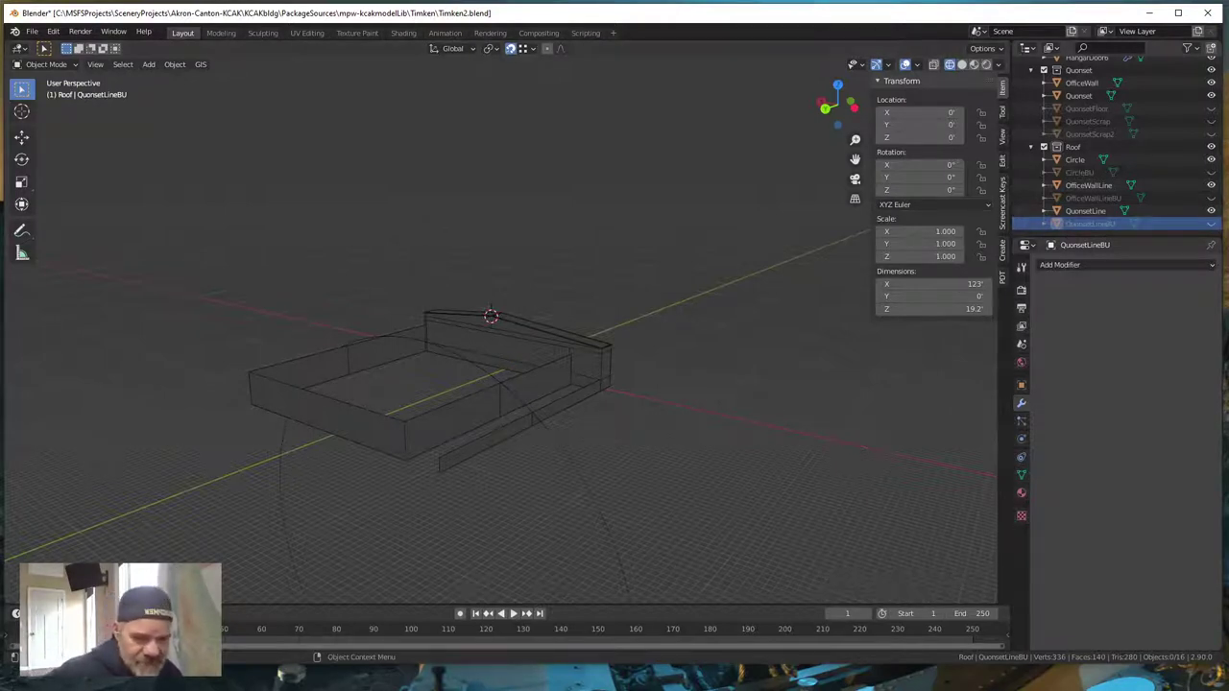
{"action": "key", "text": "KP_4"}
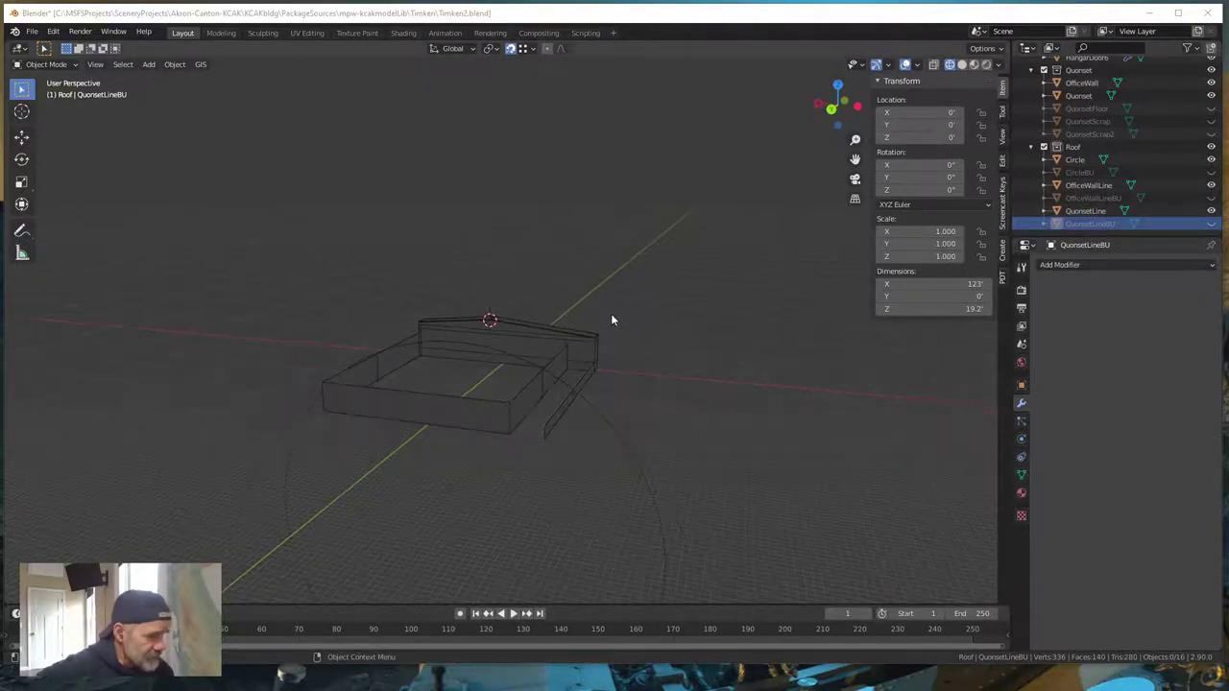
{"action": "scroll", "coordinate": [612, 321], "scroll_direction": "up", "scroll_amount": 2}
{"action": "mouse_move", "coordinate": [516, 507]}
{"action": "middle_mouse_down"}
{"action": "mouse_move", "coordinate": [507, 484]}
{"action": "mouse_move", "coordinate": [518, 499]}
{"action": "middle_mouse_up"}
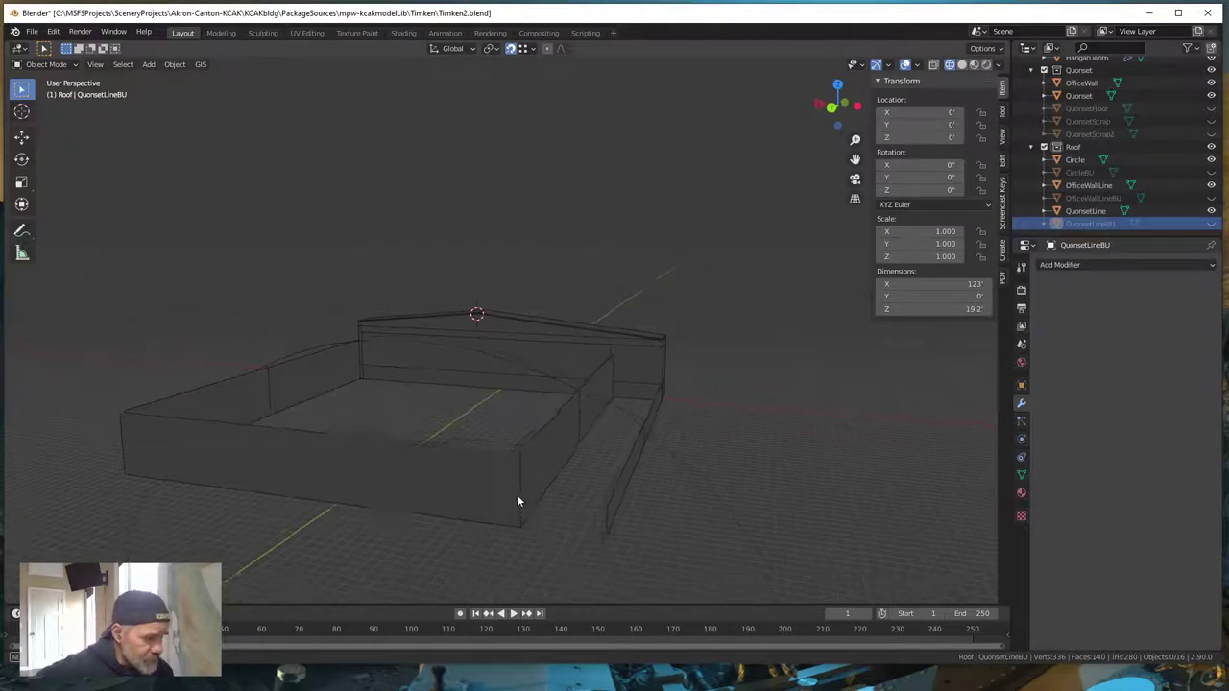
{"action": "left_click", "coordinate": [1088, 213]}
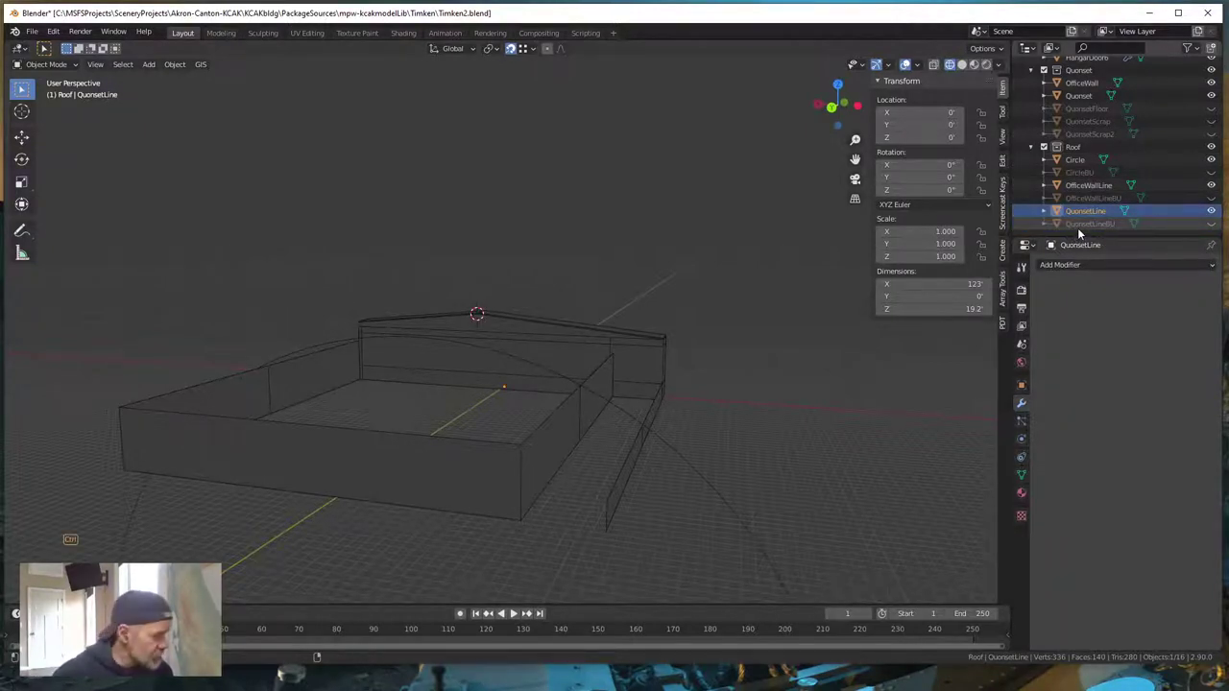
- Select QuonsetLine, OfficeWallLine and Circle, then join them into Circle with Ctrl+J
{"action": "left_click", "coordinate": [1092, 187], "text": "ctrl"}
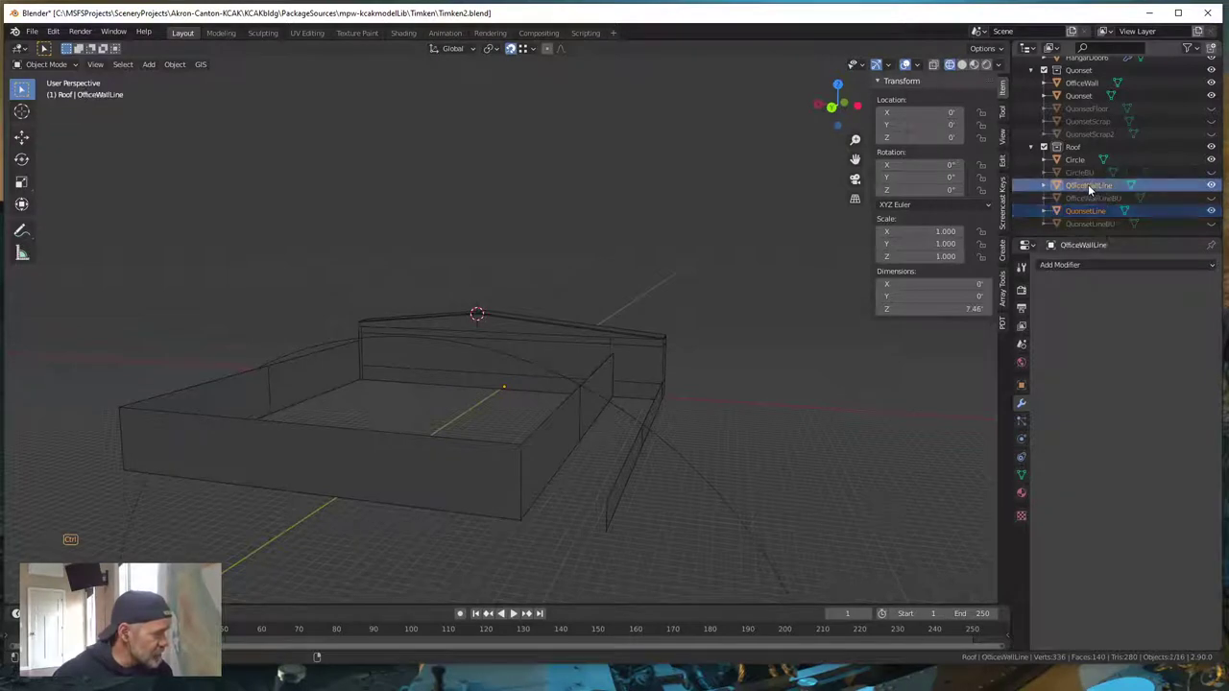
{"action": "left_click", "coordinate": [1079, 160], "text": "ctrl"}
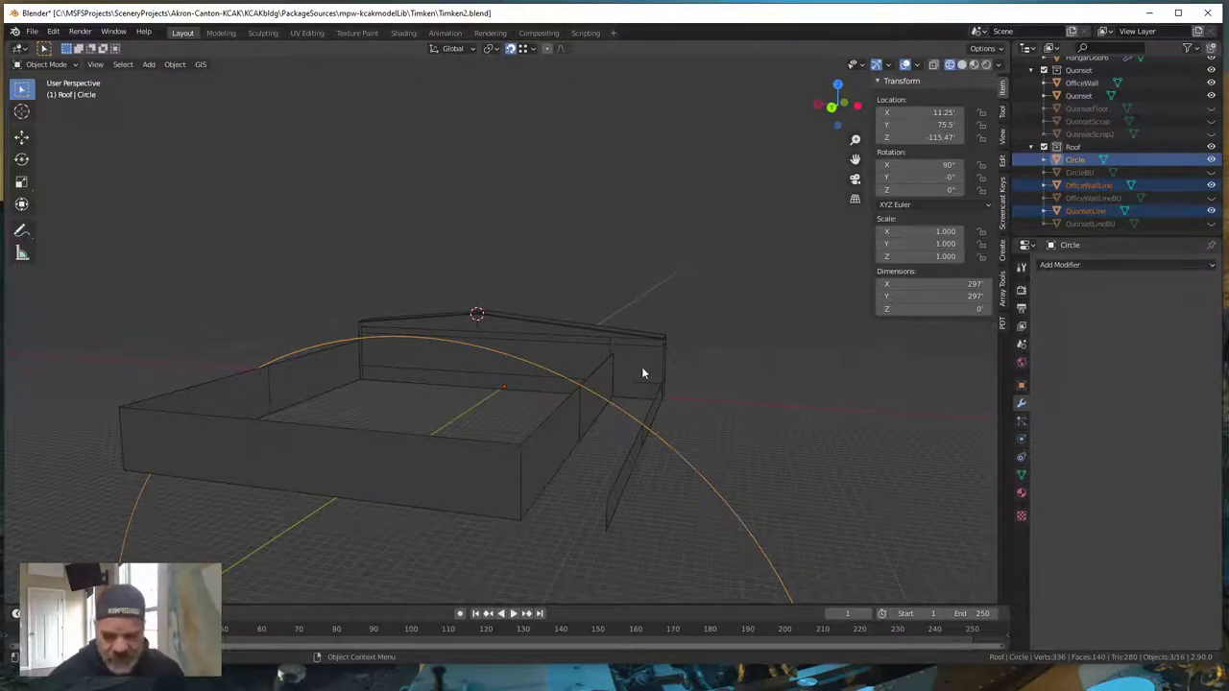
{"action": "key", "text": "ctrl"}
{"action": "key", "text": "ctrl+j"}
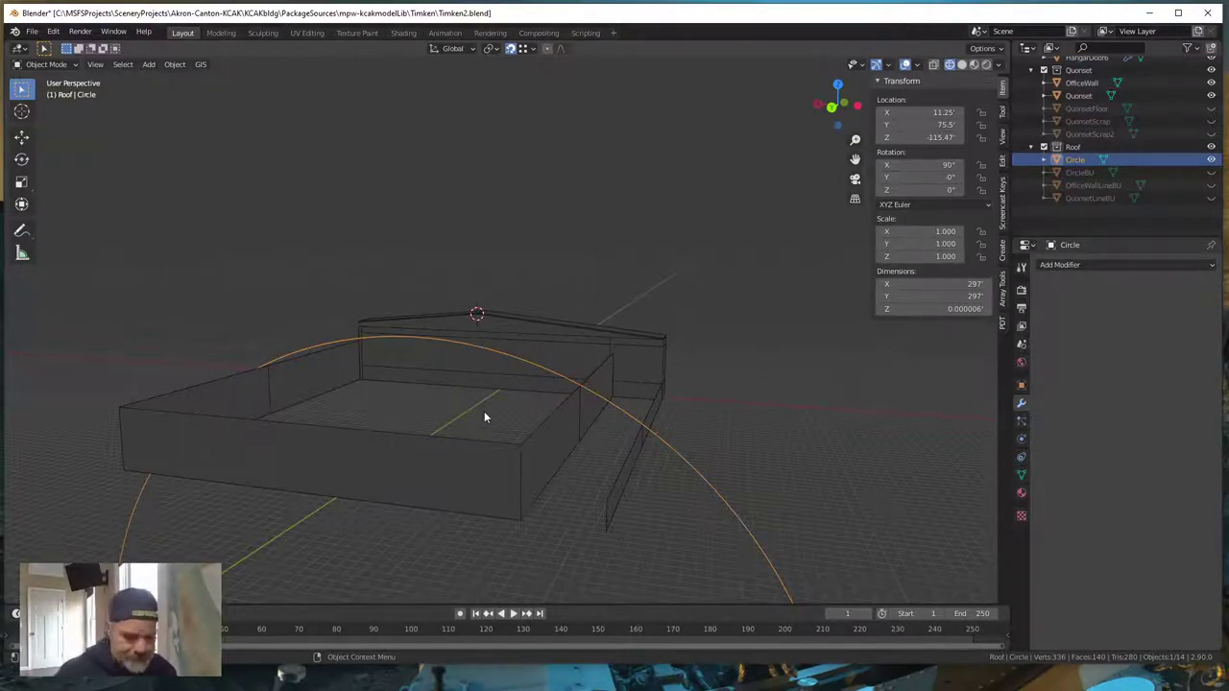
{"action": "key", "text": "Tab"}
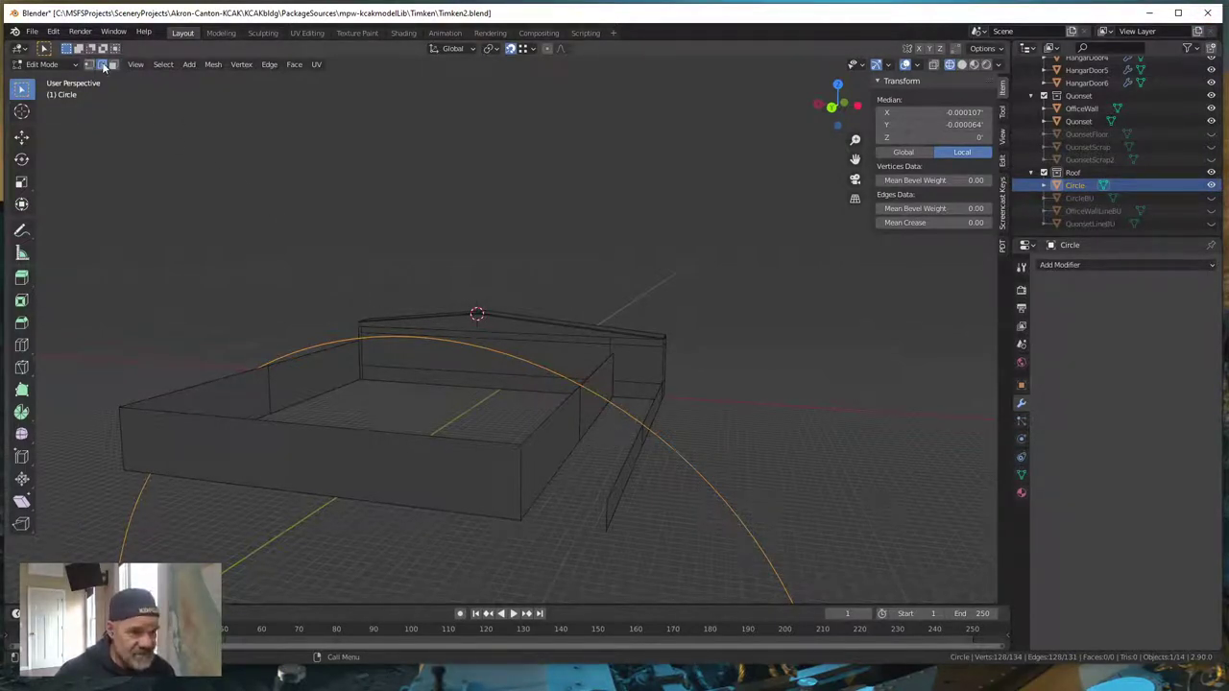
{"action": "key", "text": "a"}
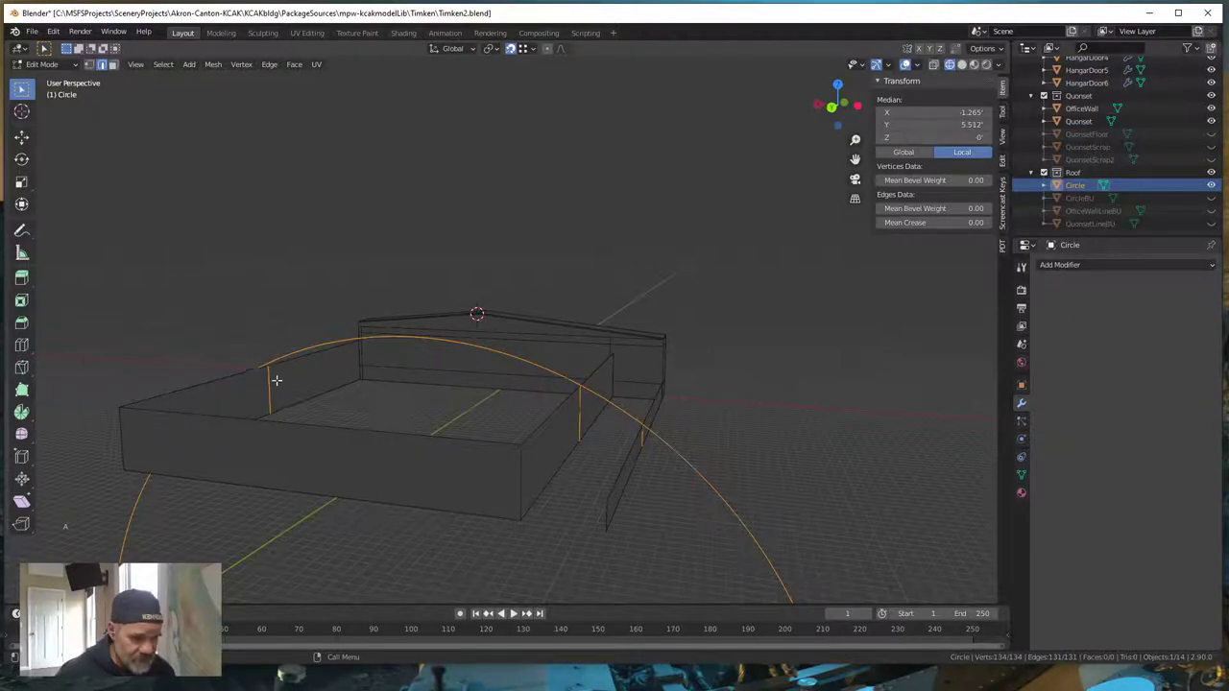
{"action": "mouse_move", "coordinate": [661, 433]}
{"action": "middle_mouse_down"}
{"action": "mouse_move", "coordinate": [546, 445]}
{"action": "mouse_move", "coordinate": [604, 432]}
{"action": "mouse_move", "coordinate": [663, 450]}
{"action": "middle_mouse_up"}
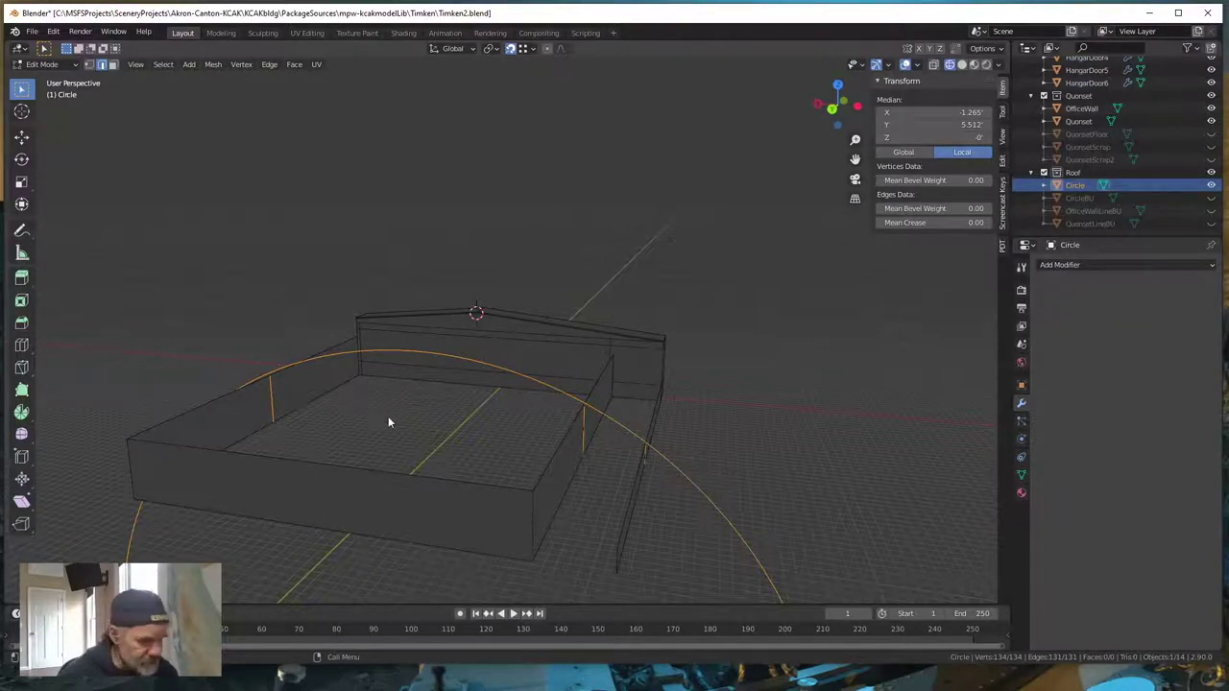
{"action": "key", "text": "Tab"}
{"action": "middle_click_drag", "start_coordinate": [362, 485], "coordinate": [483, 356]}
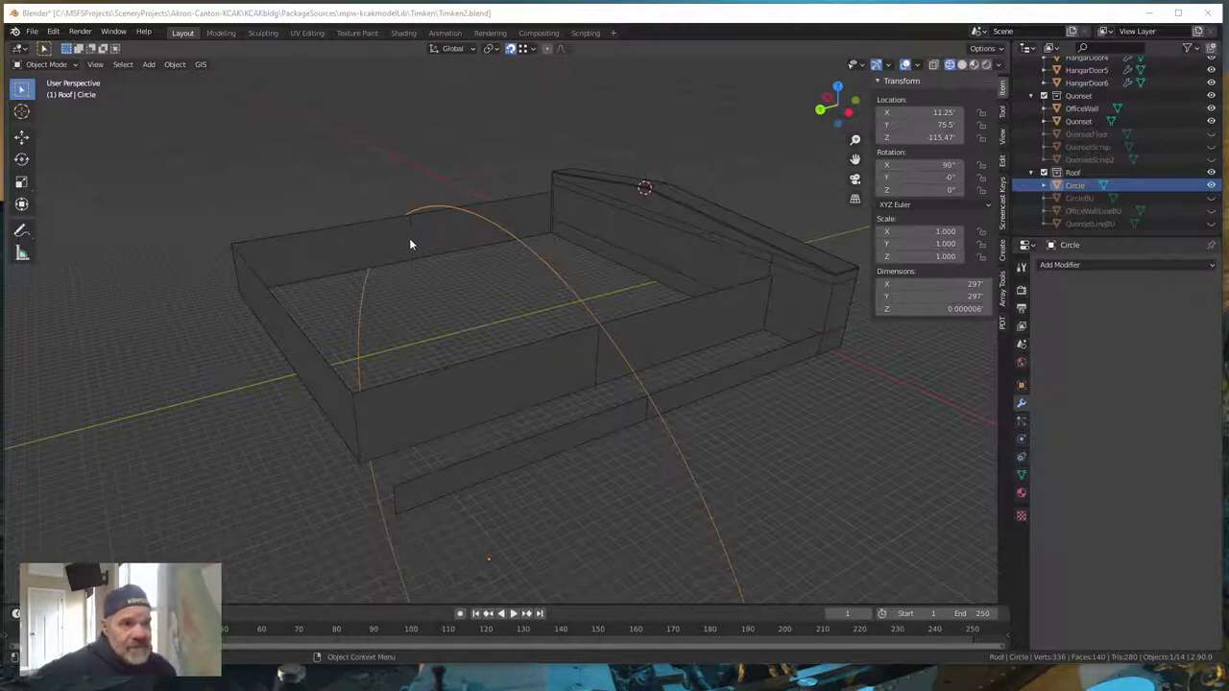
{"action": "left_click", "coordinate": [32, 33]}
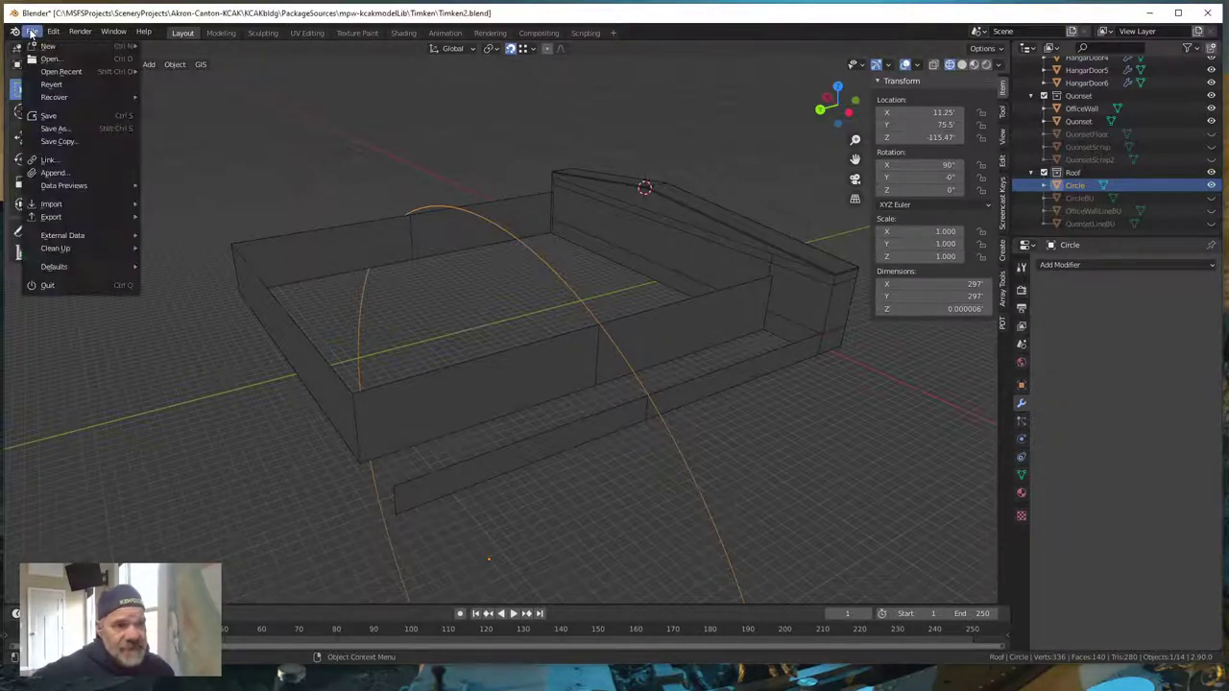
{"action": "mouse_move", "coordinate": [50, 34]}
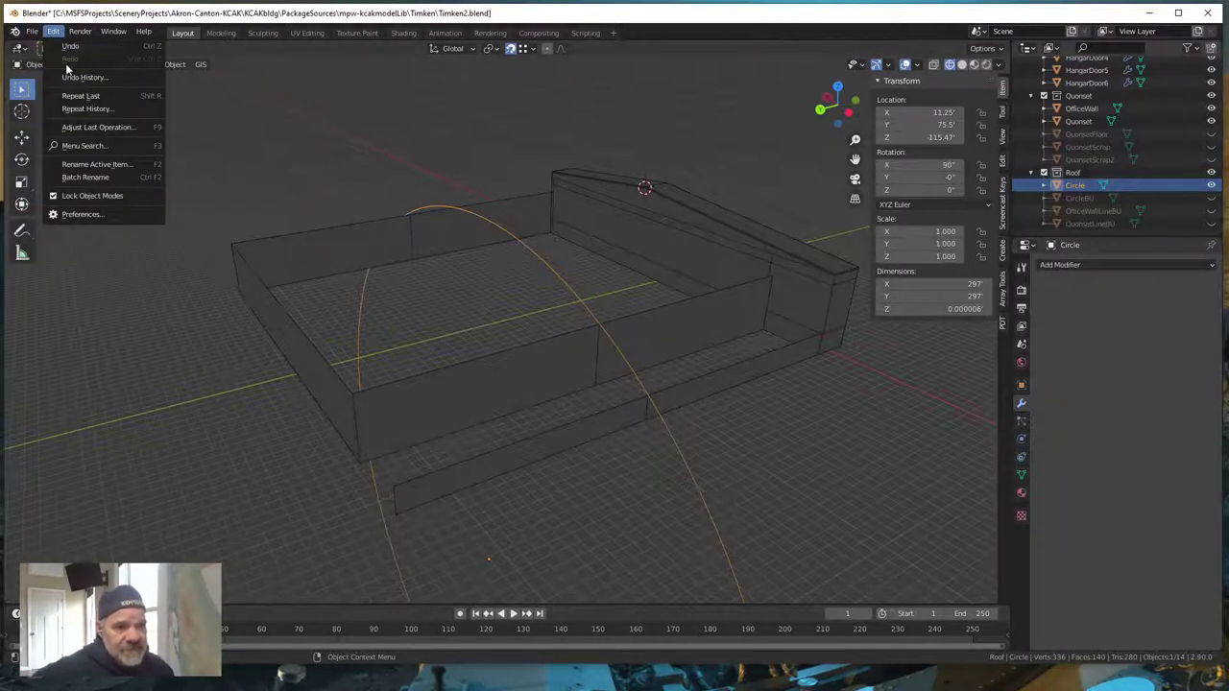
{"action": "left_click", "coordinate": [74, 215]}
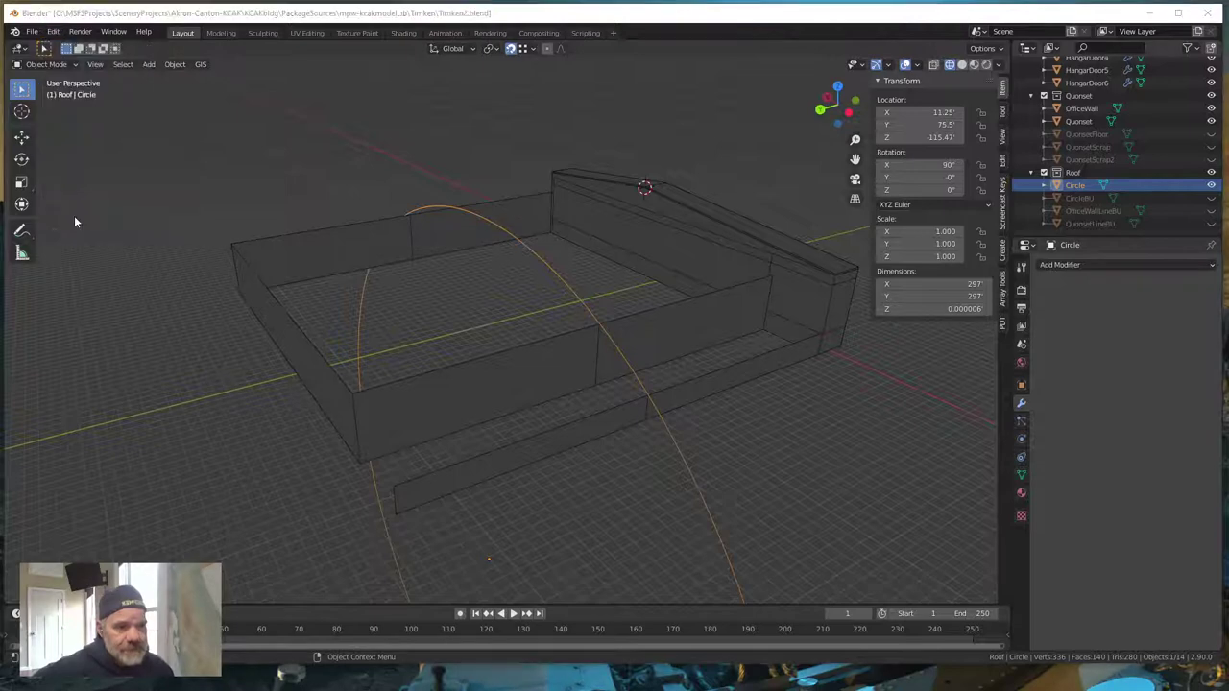
{"action": "left_click_drag", "start_coordinate": [560, 246], "coordinate": [492, 165]}
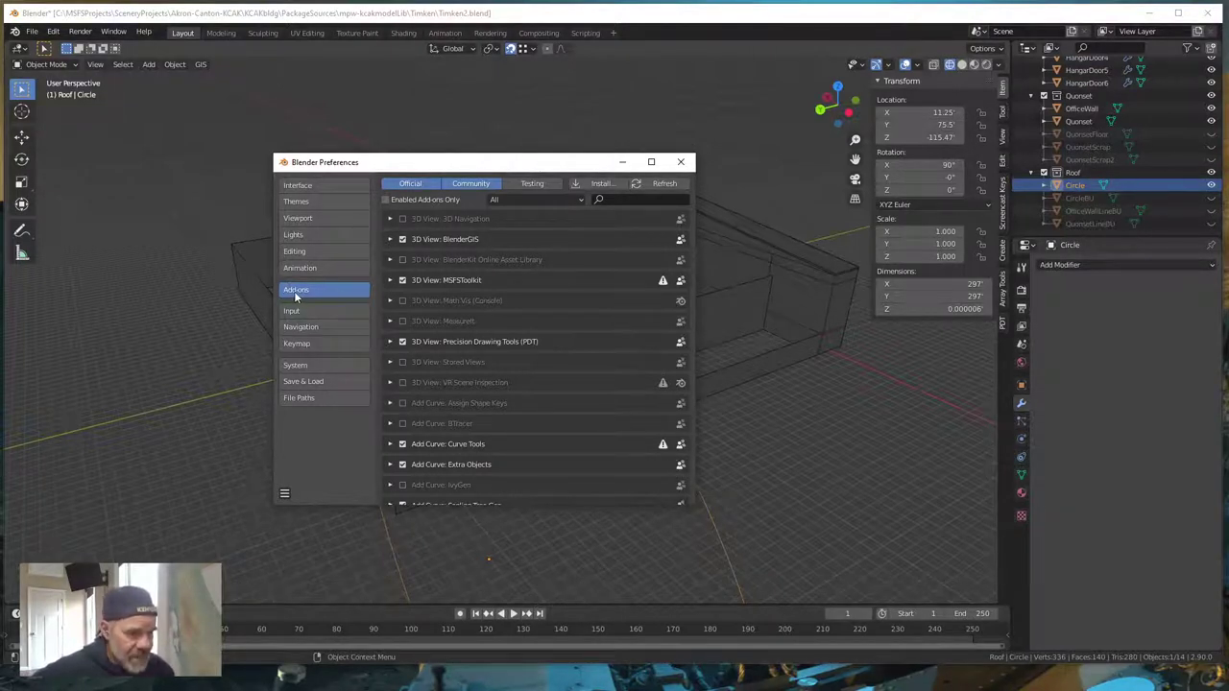
{"action": "left_click", "coordinate": [614, 199]}
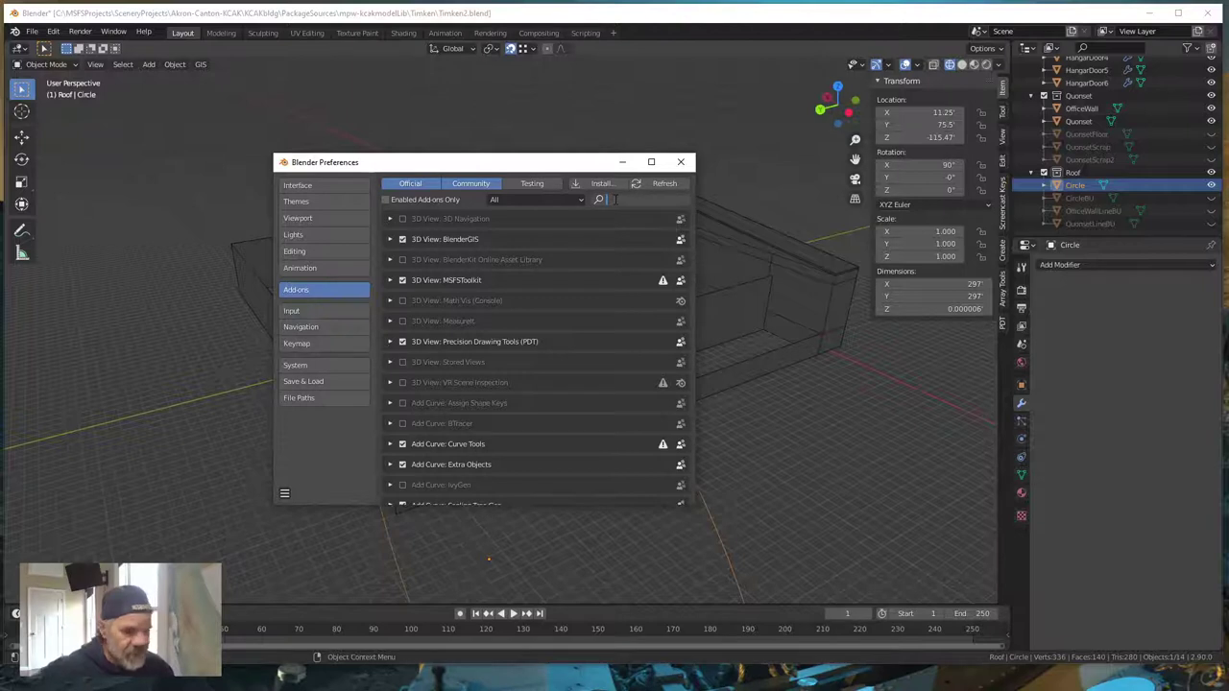
{"action": "type", "text": "ext"}
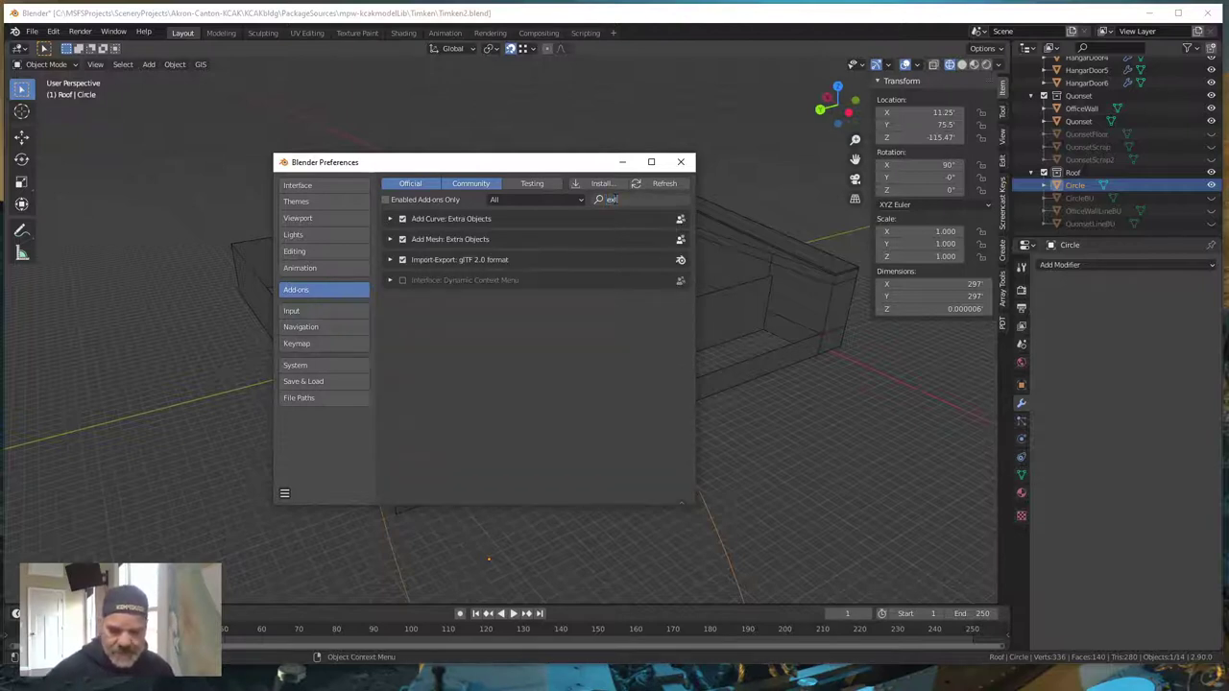
{"action": "type", "text": "ra"}
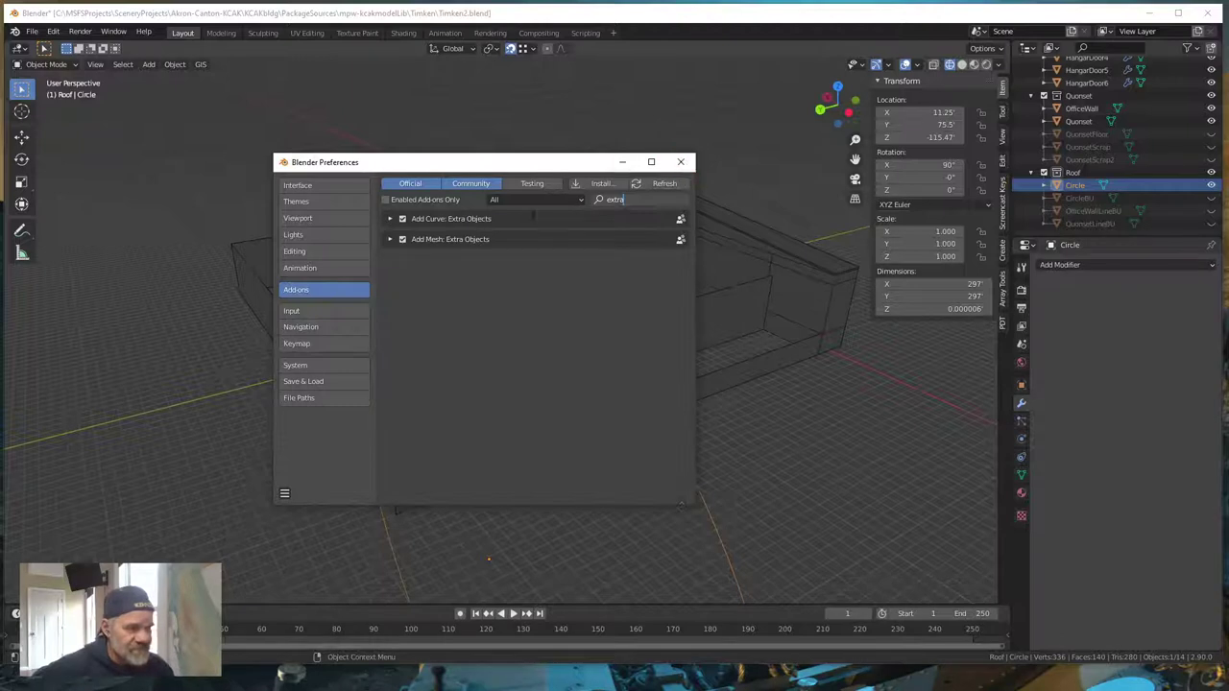
{"action": "left_click", "coordinate": [682, 163]}
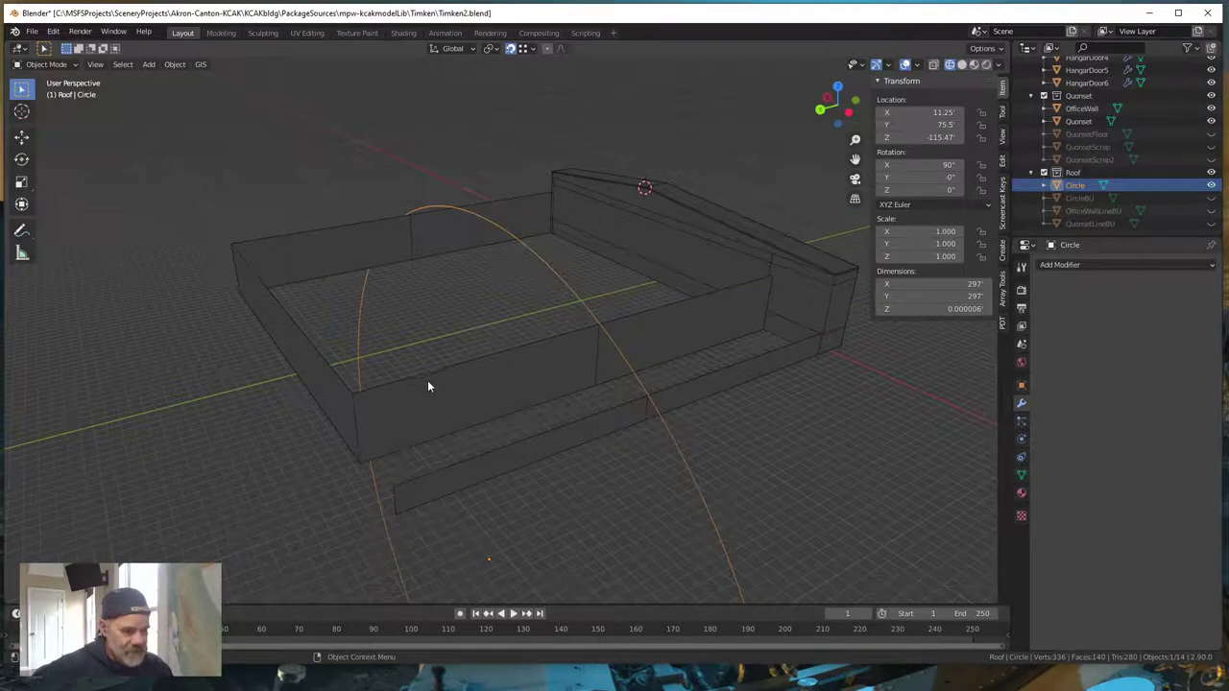
{"action": "mouse_move", "coordinate": [445, 412]}
{"action": "middle_mouse_down"}
{"action": "mouse_move", "coordinate": [458, 395]}
{"action": "mouse_move", "coordinate": [459, 407]}
{"action": "mouse_move", "coordinate": [442, 403]}
{"action": "middle_mouse_up"}
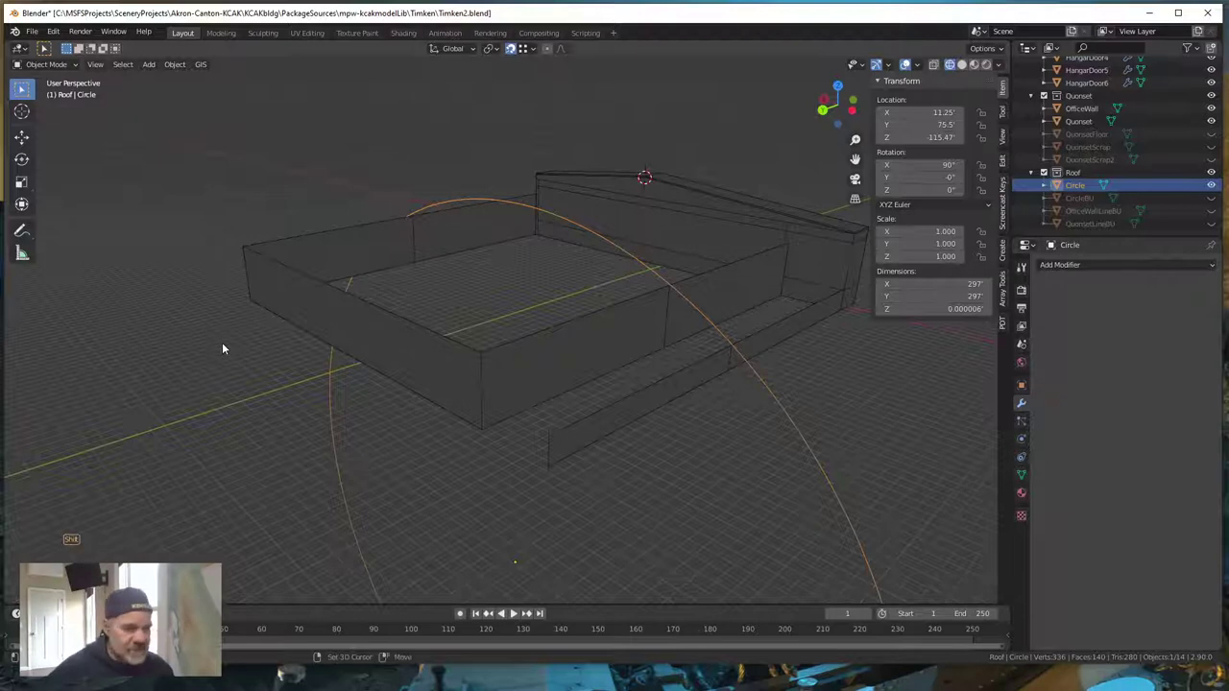
{"action": "key", "text": "shift+a"}
{"action": "mouse_move", "coordinate": [222, 343]}
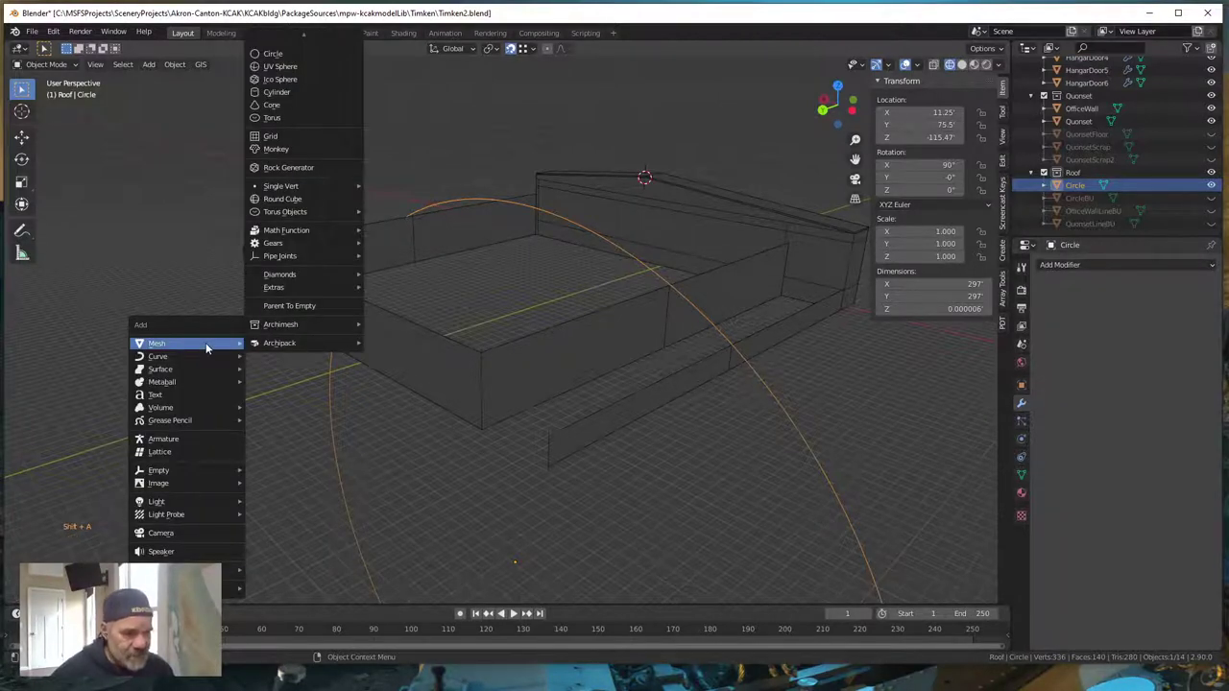
{"action": "mouse_move", "coordinate": [278, 186]}
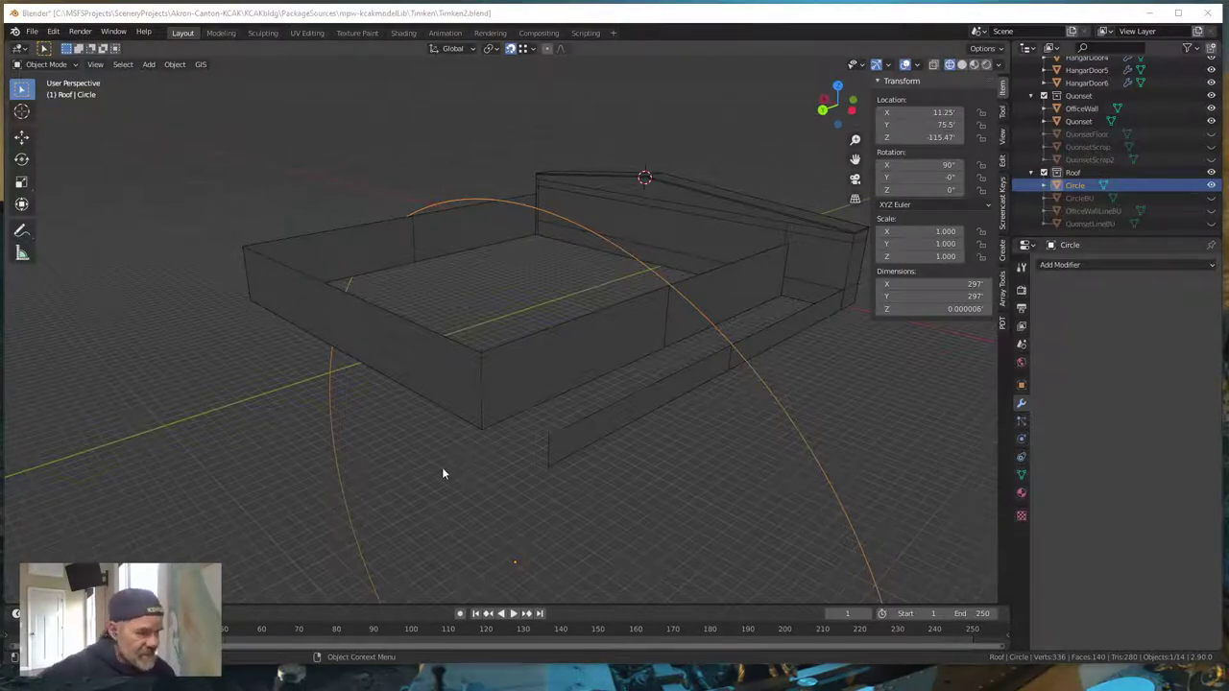
{"action": "scroll", "coordinate": [457, 499], "scroll_direction": "down", "scroll_amount": 6}
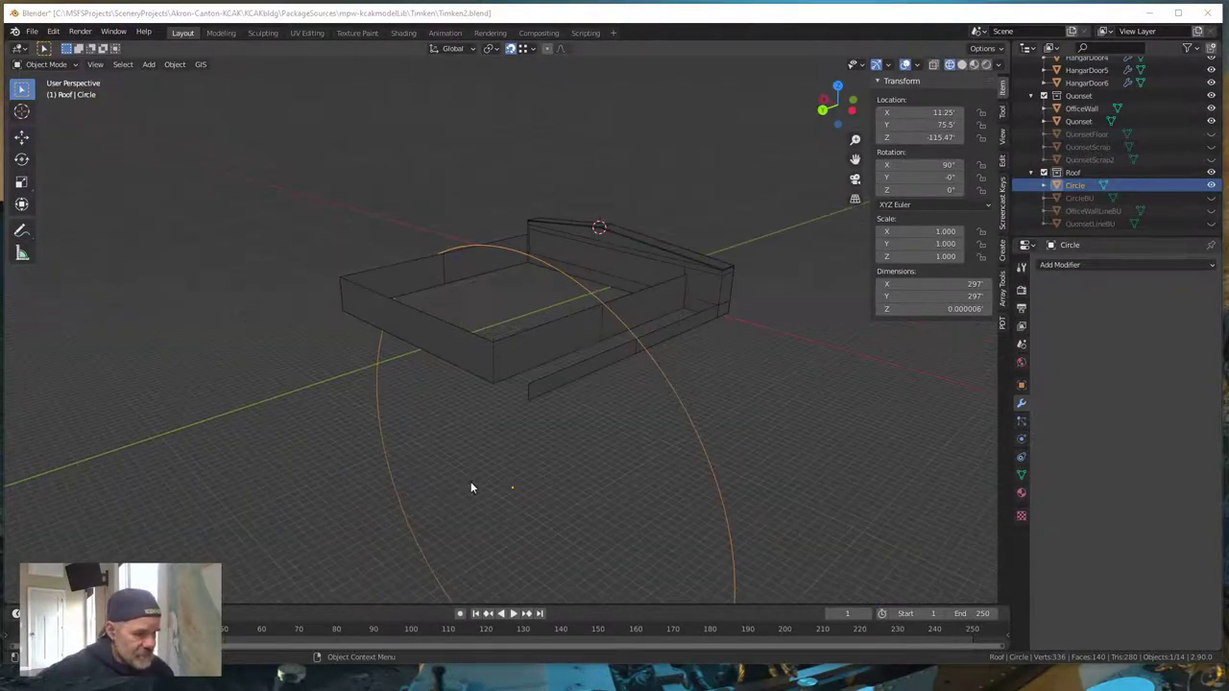
{"action": "middle_click_drag", "start_coordinate": [477, 506], "coordinate": [519, 430]}
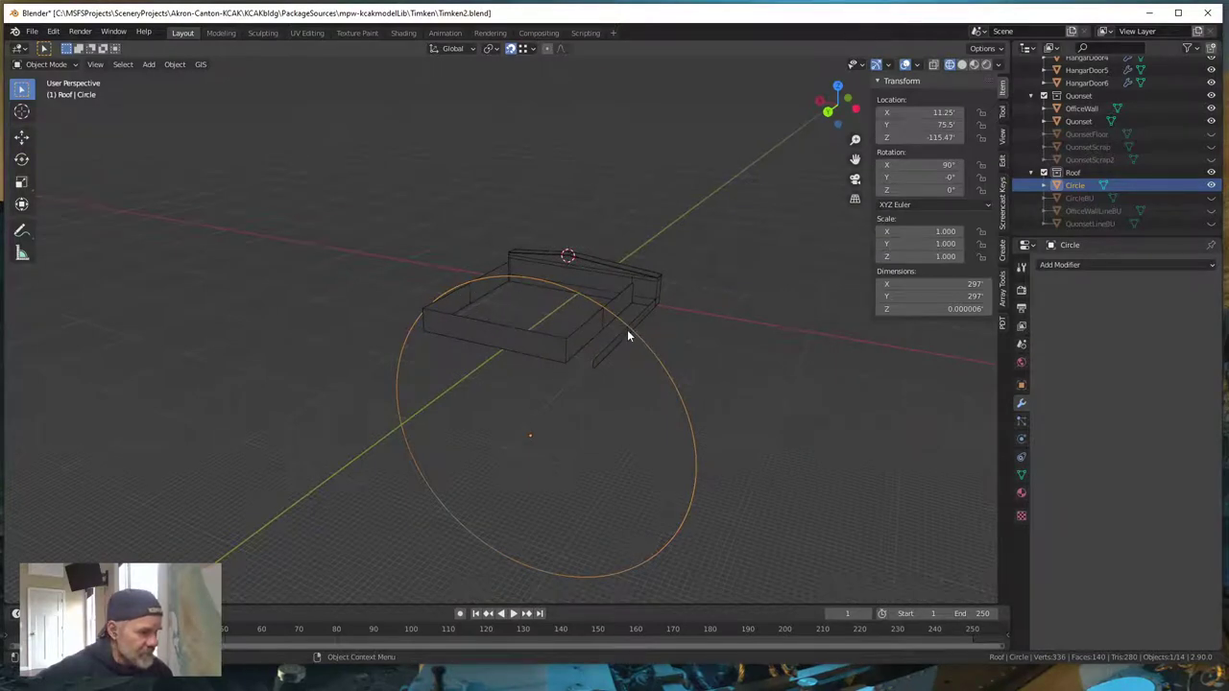
{"action": "mouse_move", "coordinate": [604, 472]}
{"action": "middle_mouse_down"}
{"action": "mouse_move", "coordinate": [584, 485]}
{"action": "mouse_move", "coordinate": [483, 483]}
{"action": "mouse_move", "coordinate": [457, 448]}
{"action": "mouse_move", "coordinate": [513, 468]}
{"action": "mouse_move", "coordinate": [601, 455]}
{"action": "middle_mouse_up"}
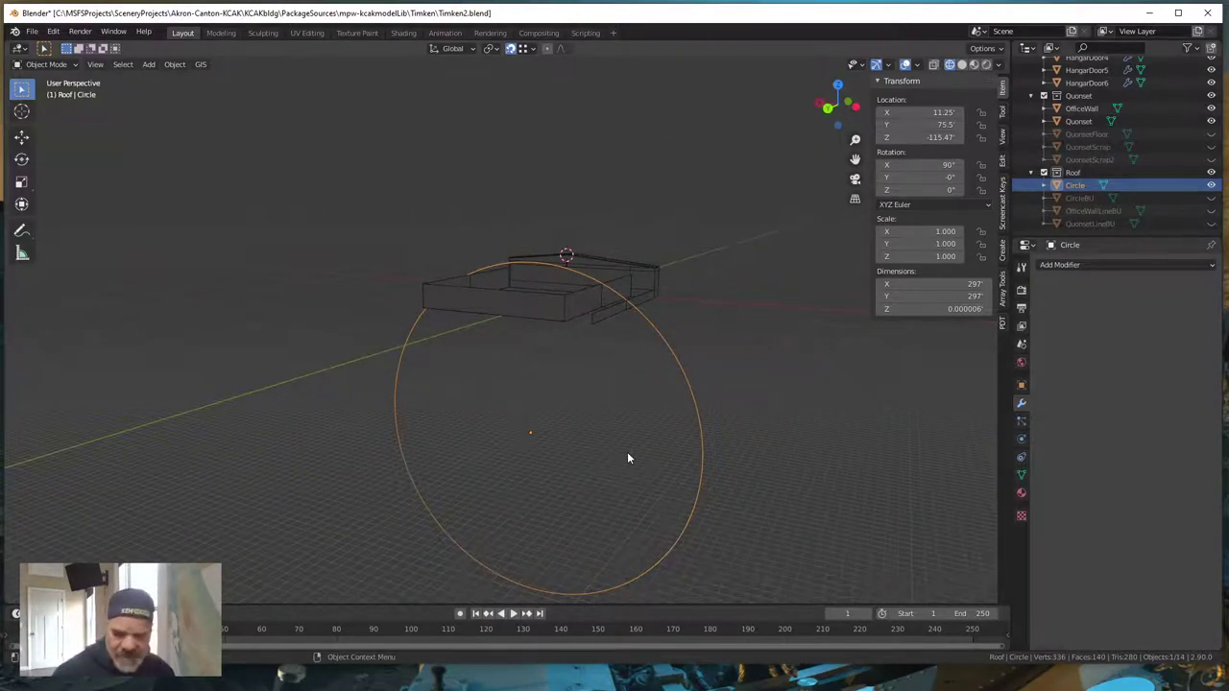
{"action": "middle_click_drag", "start_coordinate": [703, 485], "coordinate": [537, 503]}
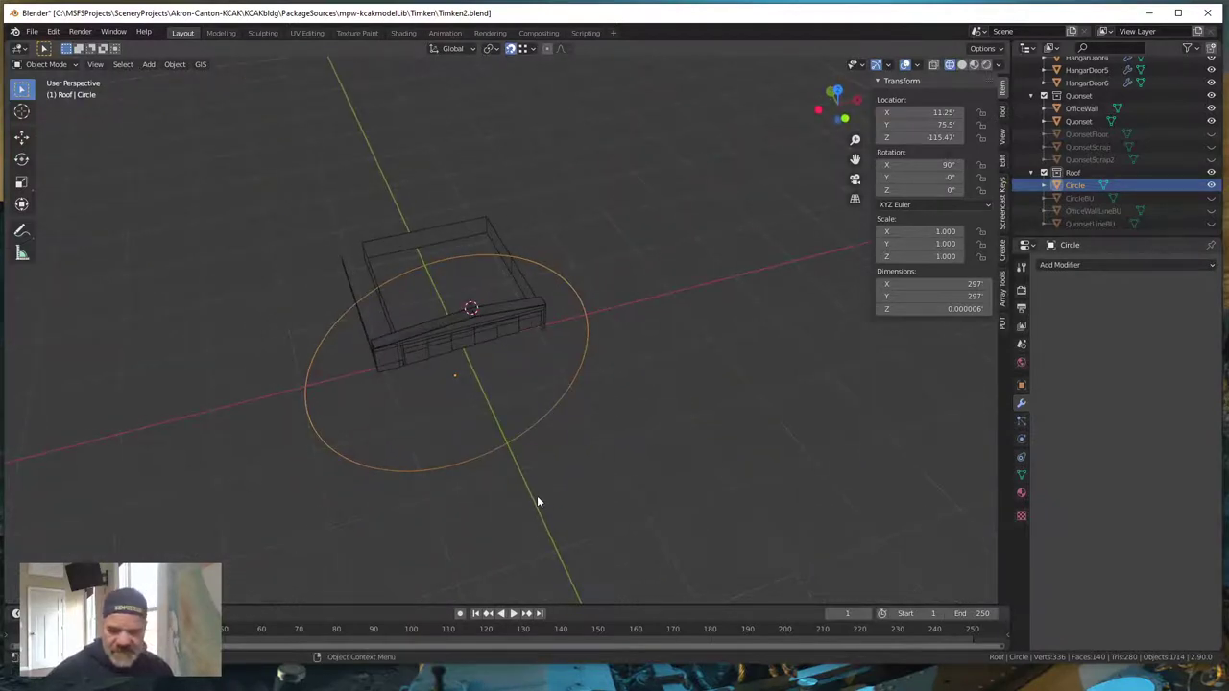
- View the building and circle from the top, then orbit to lower 3D angles
{"action": "key", "text": "grave"}
{"action": "key", "text": "KP_8"}
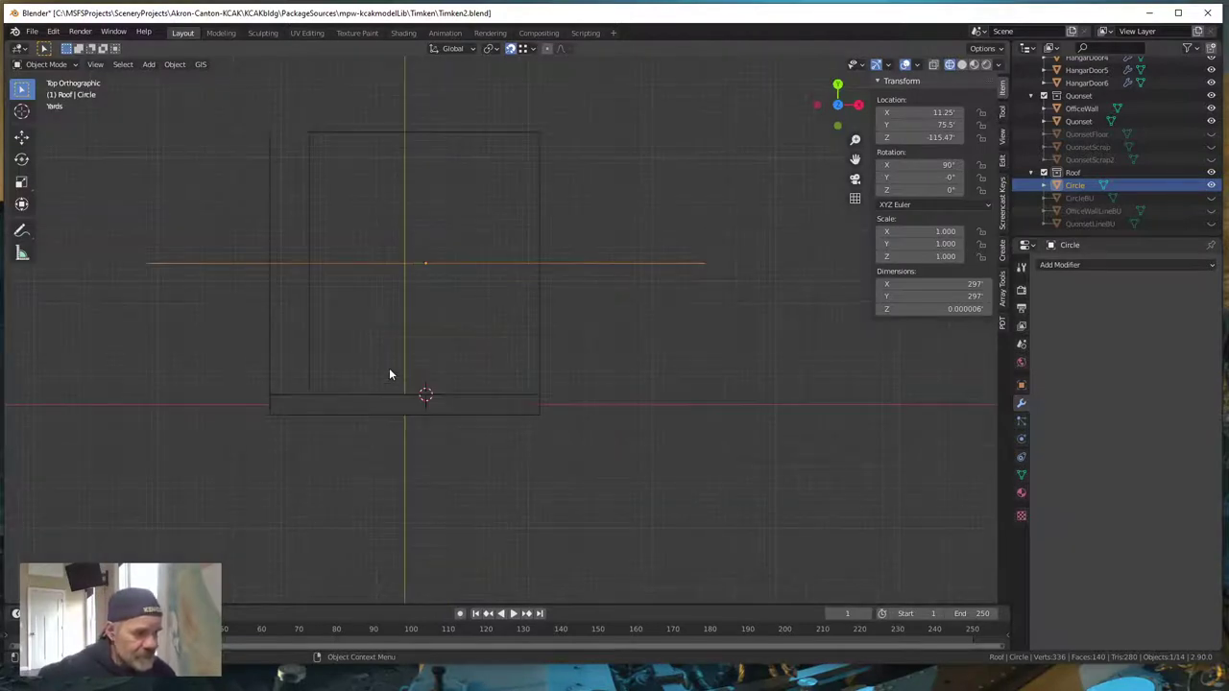
{"action": "scroll", "coordinate": [391, 373], "scroll_direction": "up", "scroll_amount": 3}
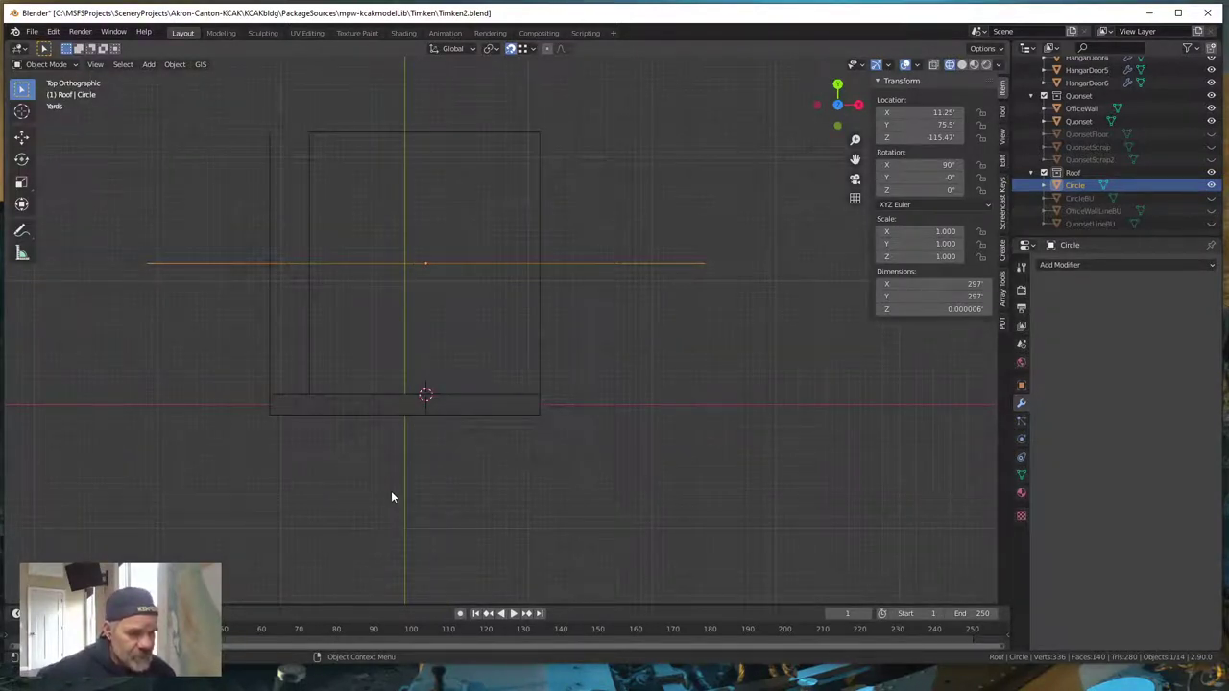
{"action": "middle_click_drag", "start_coordinate": [391, 496], "coordinate": [443, 410]}
{"action": "middle_click_drag", "start_coordinate": [433, 431], "coordinate": [442, 362]}
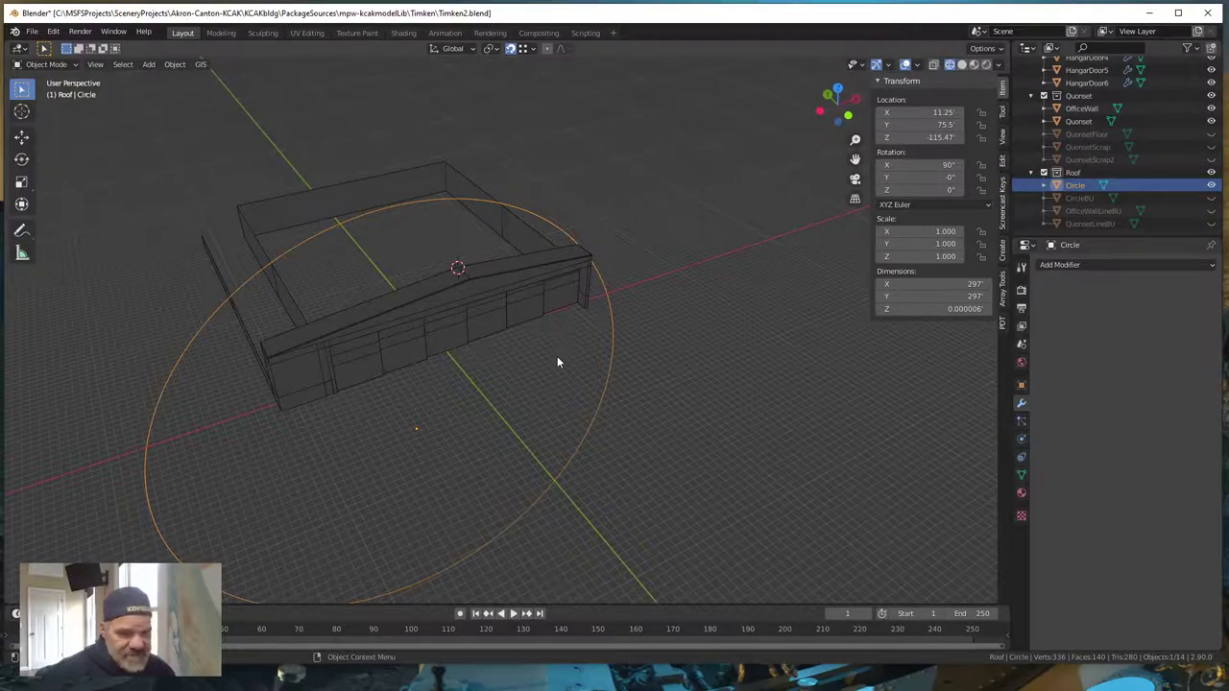
{"action": "middle_click_drag", "start_coordinate": [557, 362], "coordinate": [572, 386]}
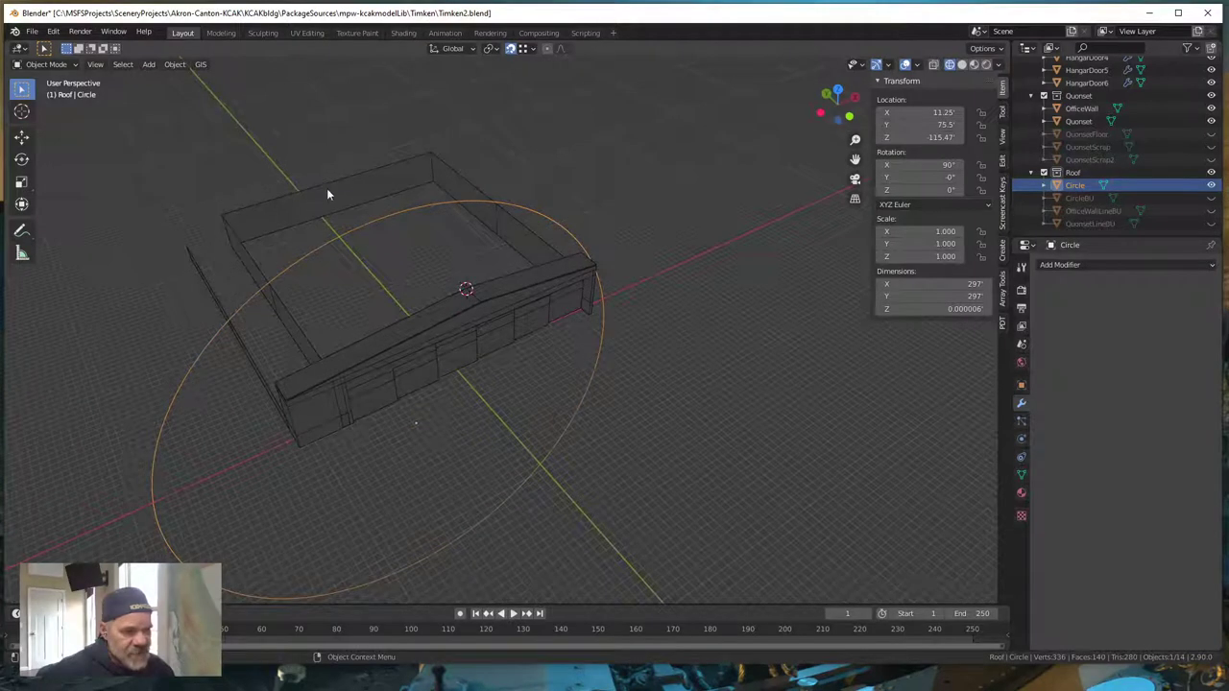
{"action": "middle_click_drag", "start_coordinate": [523, 351], "coordinate": [510, 344]}
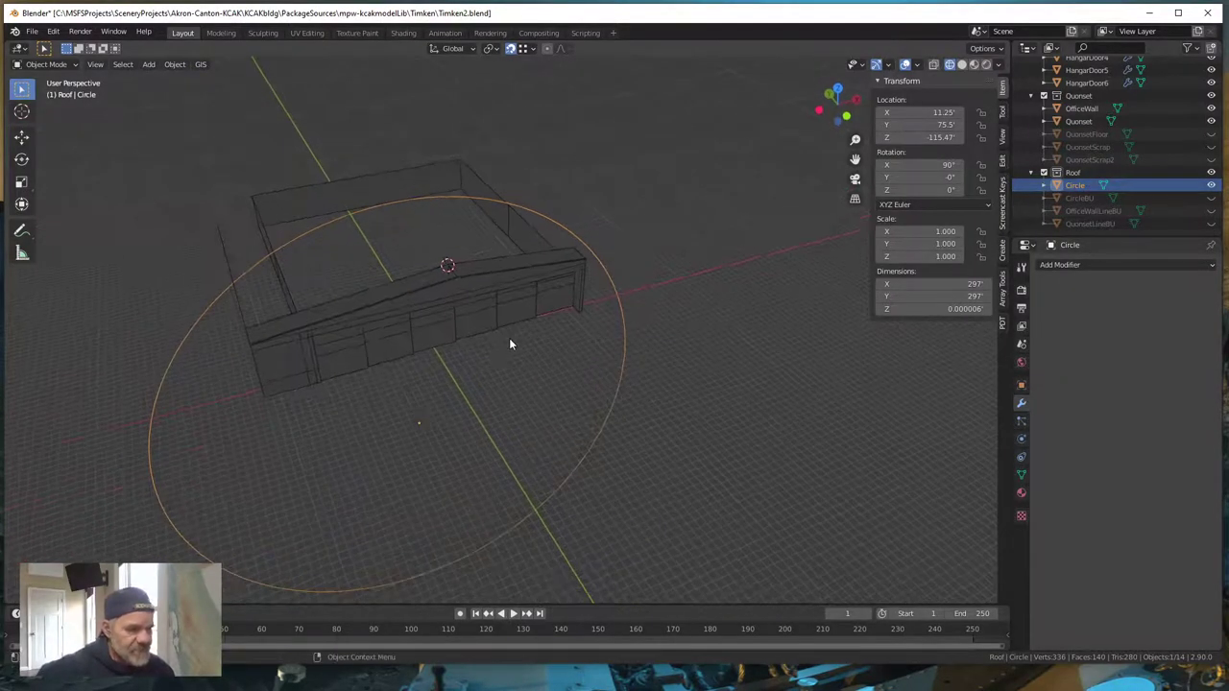
- Check the circle's fit from the front, right and left orthographic views
{"action": "key", "text": "grave"}
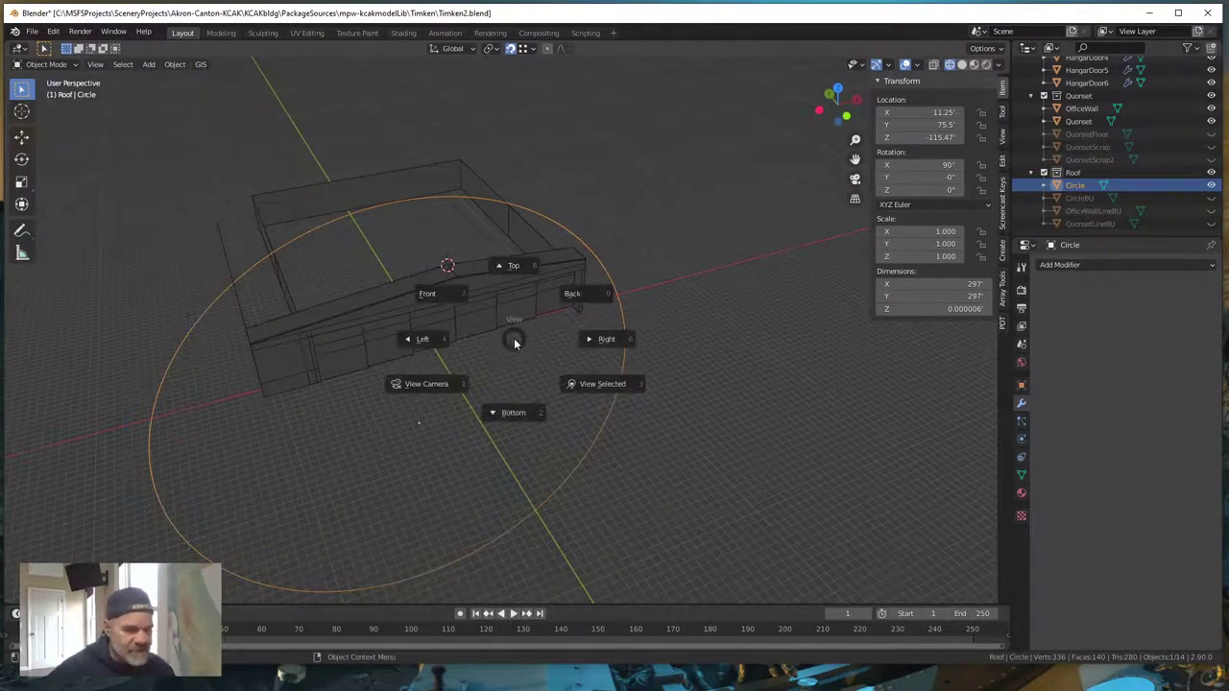
{"action": "key", "text": "7"}
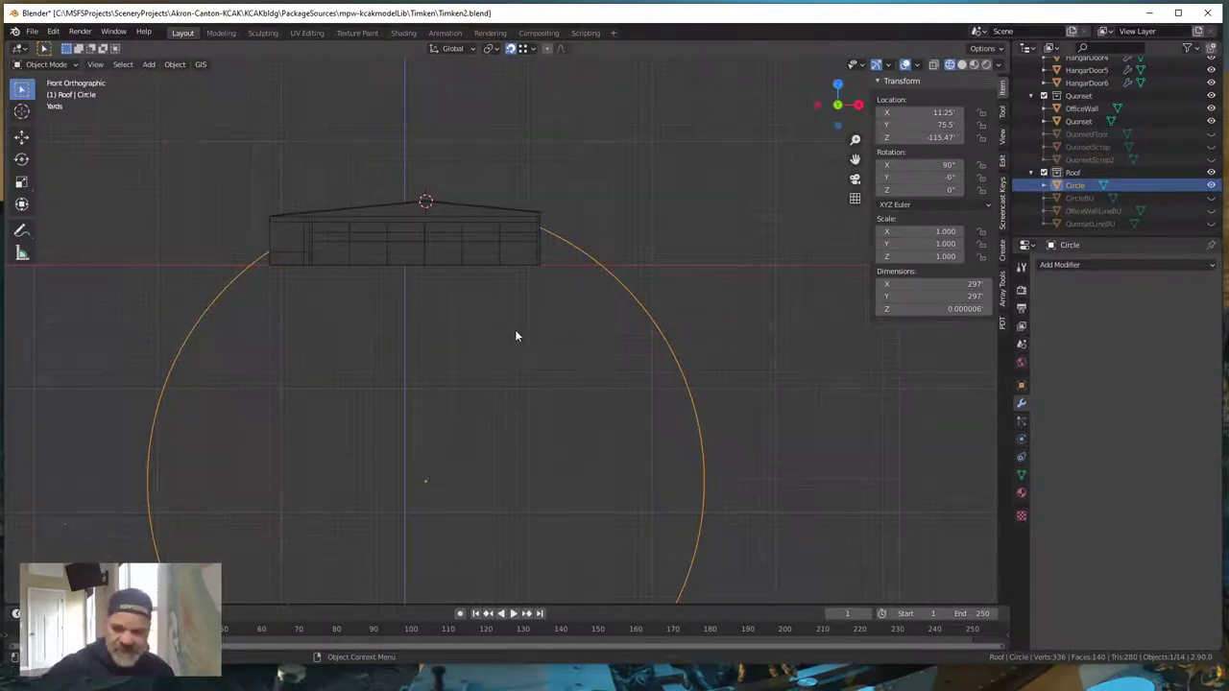
{"action": "key", "text": "grave"}
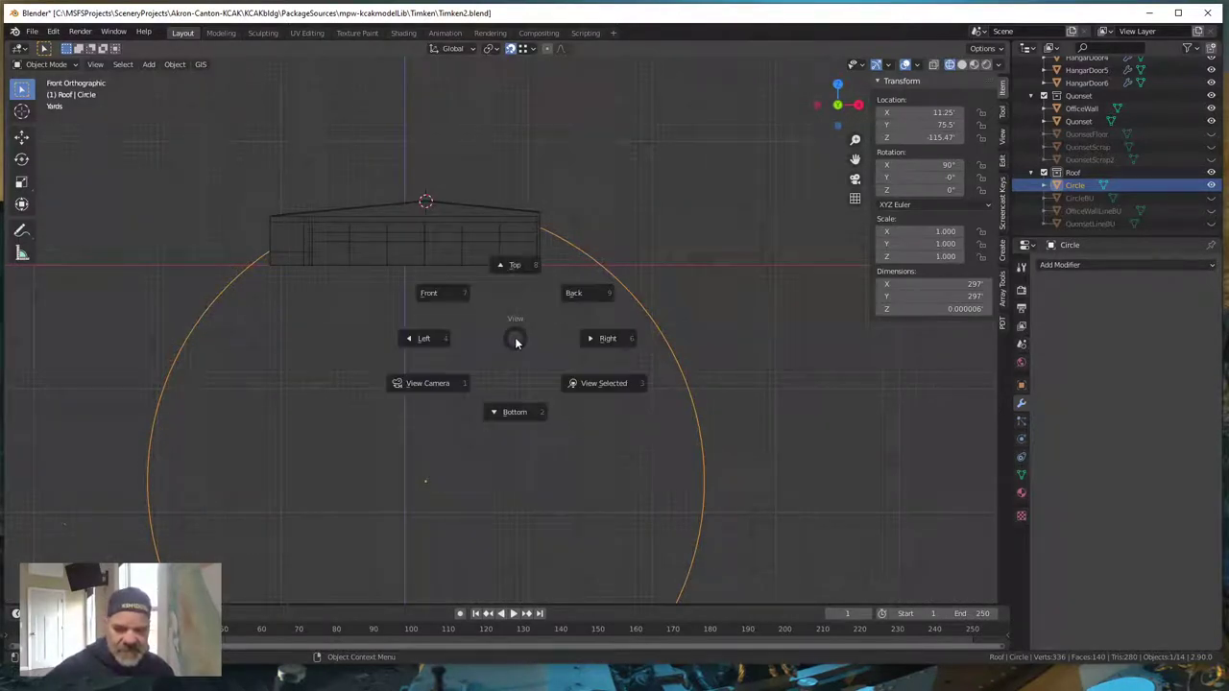
{"action": "key", "text": "6"}
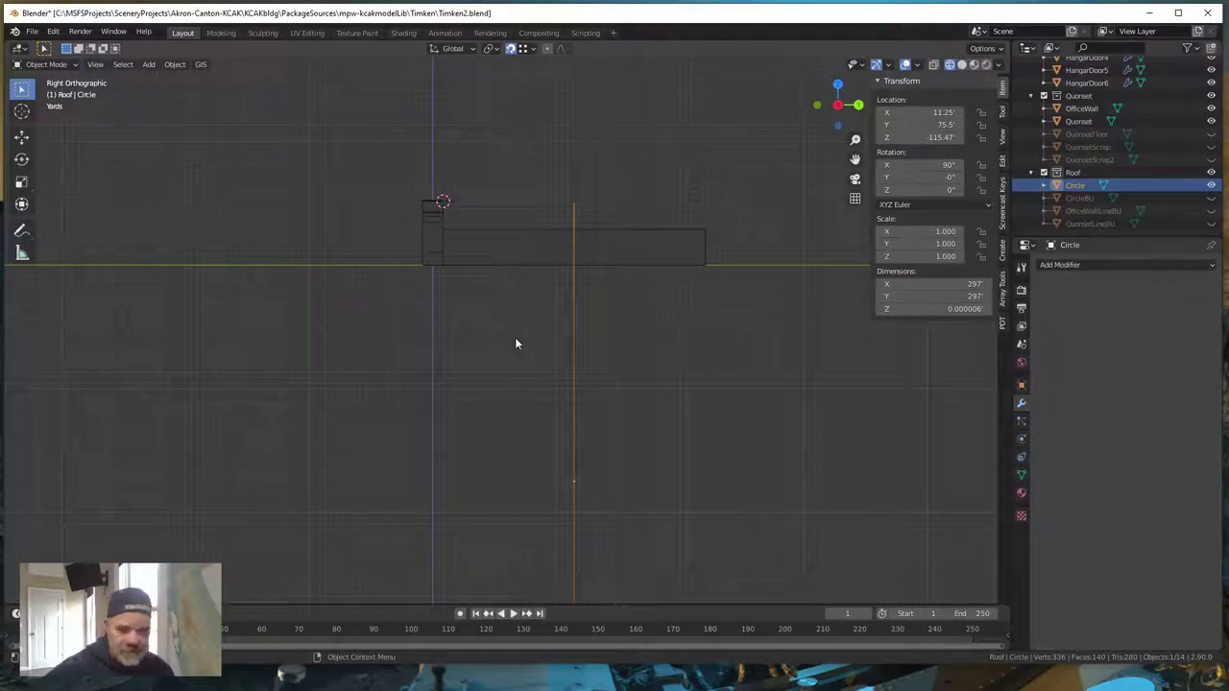
{"action": "key", "text": "grave"}
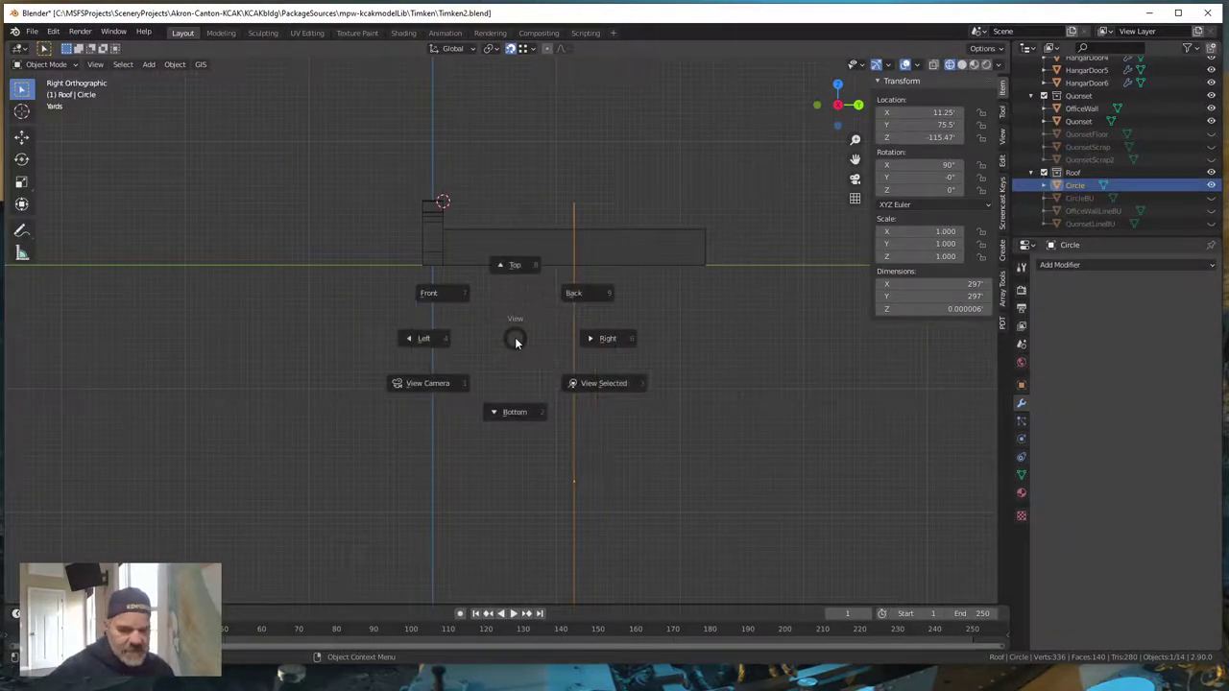
{"action": "key", "text": "4"}
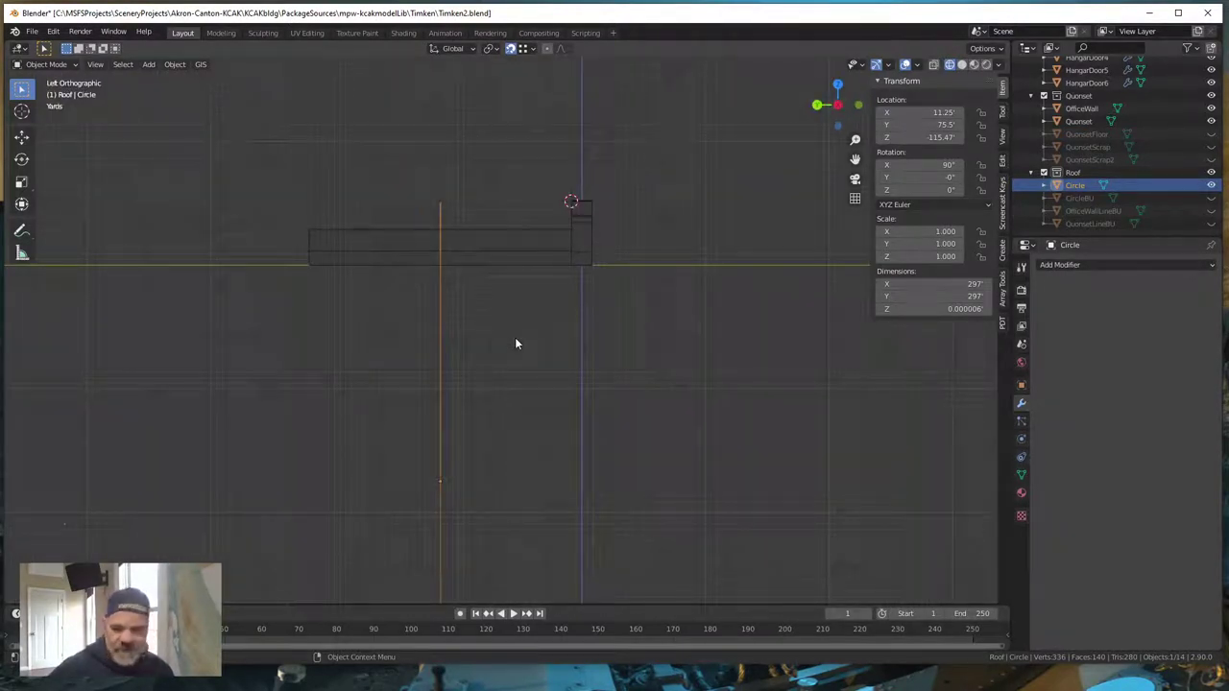
- Settle on the back view, centring and zooming in on the roof arc
{"action": "key", "text": "grave"}
{"action": "key", "text": "9"}
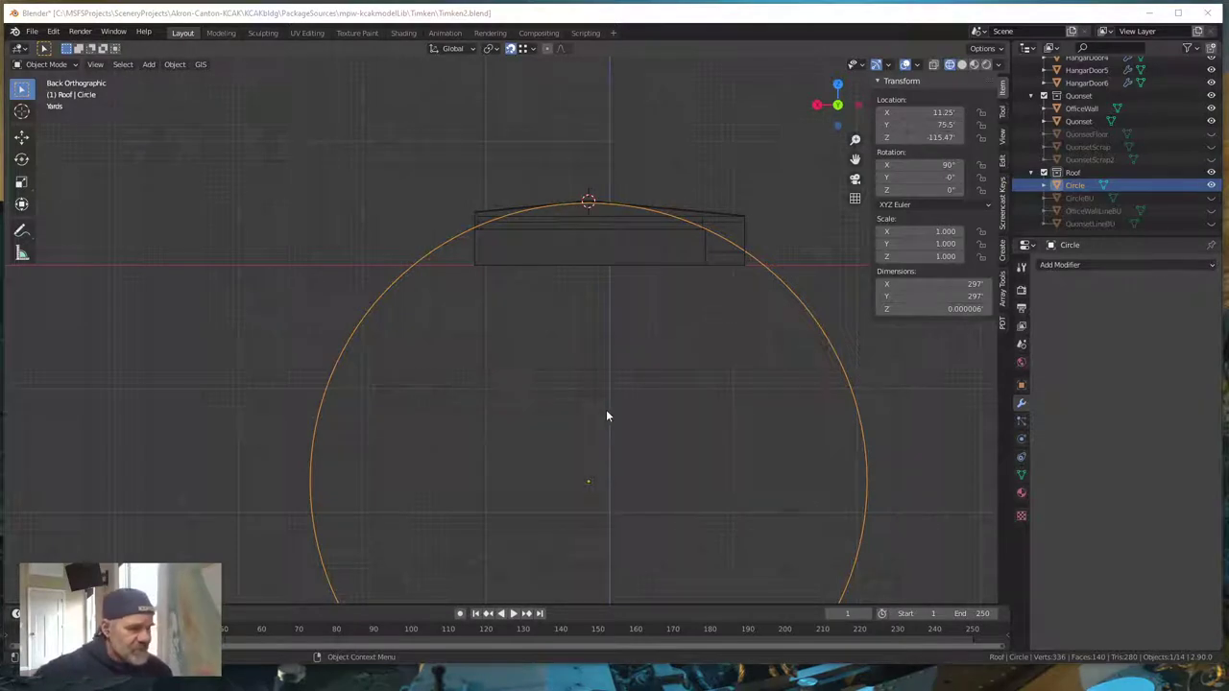
{"action": "mouse_move", "coordinate": [647, 422]}
{"action": "middle_mouse_down"}
{"action": "mouse_move", "coordinate": [645, 392]}
{"action": "mouse_move", "coordinate": [625, 417]}
{"action": "middle_mouse_up"}
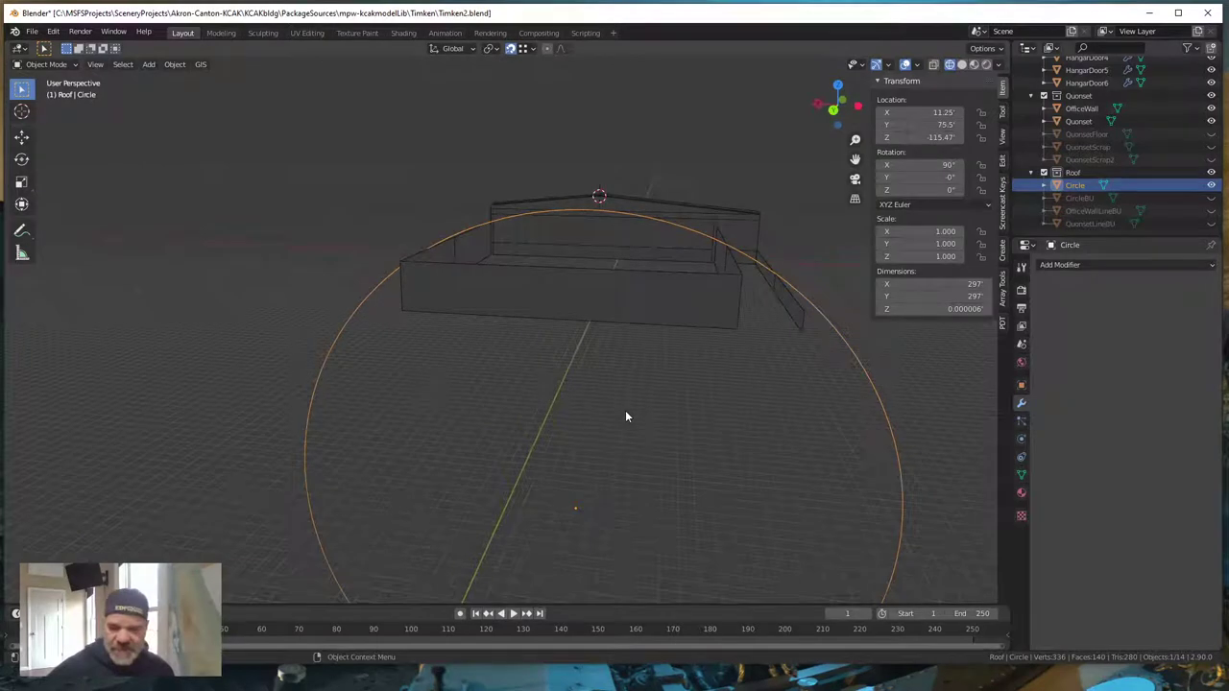
{"action": "key", "text": "grave"}
{"action": "key", "text": "9"}
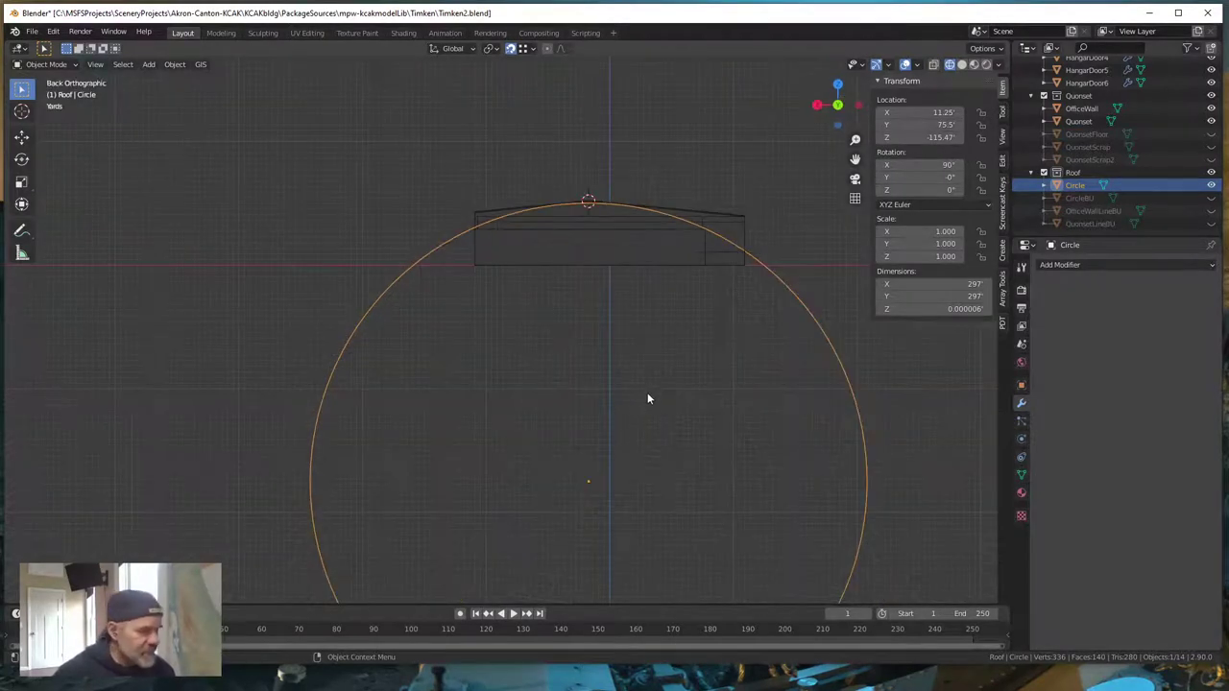
{"action": "middle_click_drag", "start_coordinate": [646, 370], "coordinate": [645, 371]}
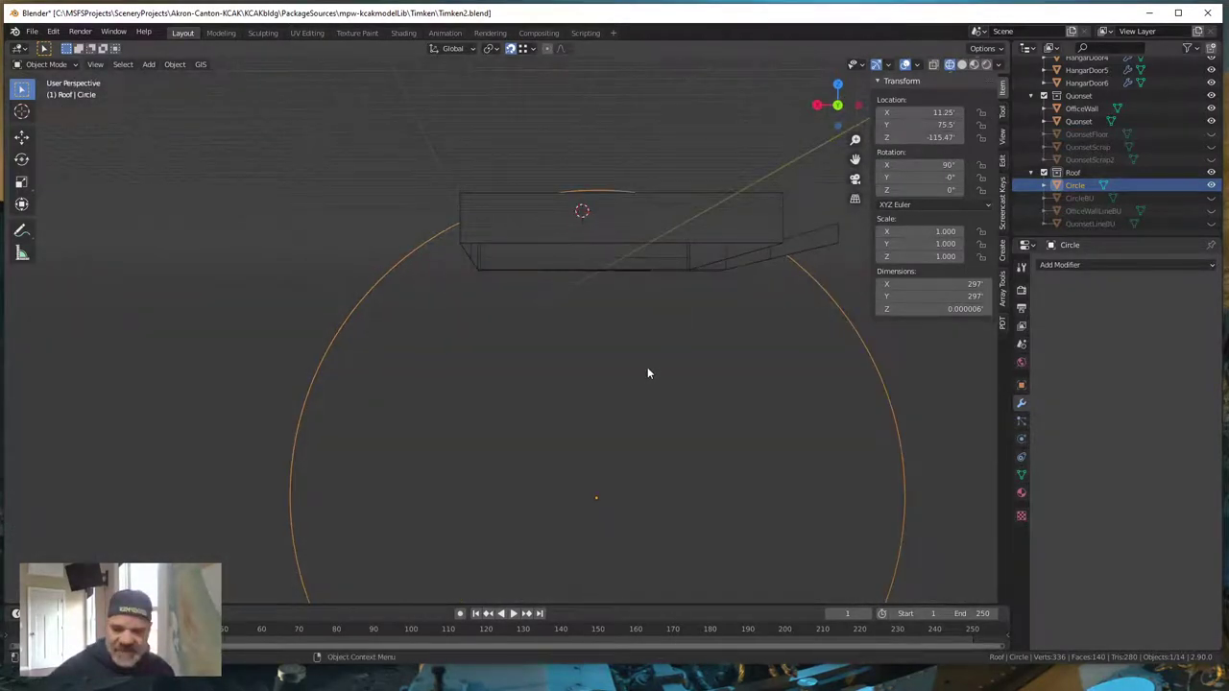
{"action": "key", "text": "grave"}
{"action": "key", "text": "9"}
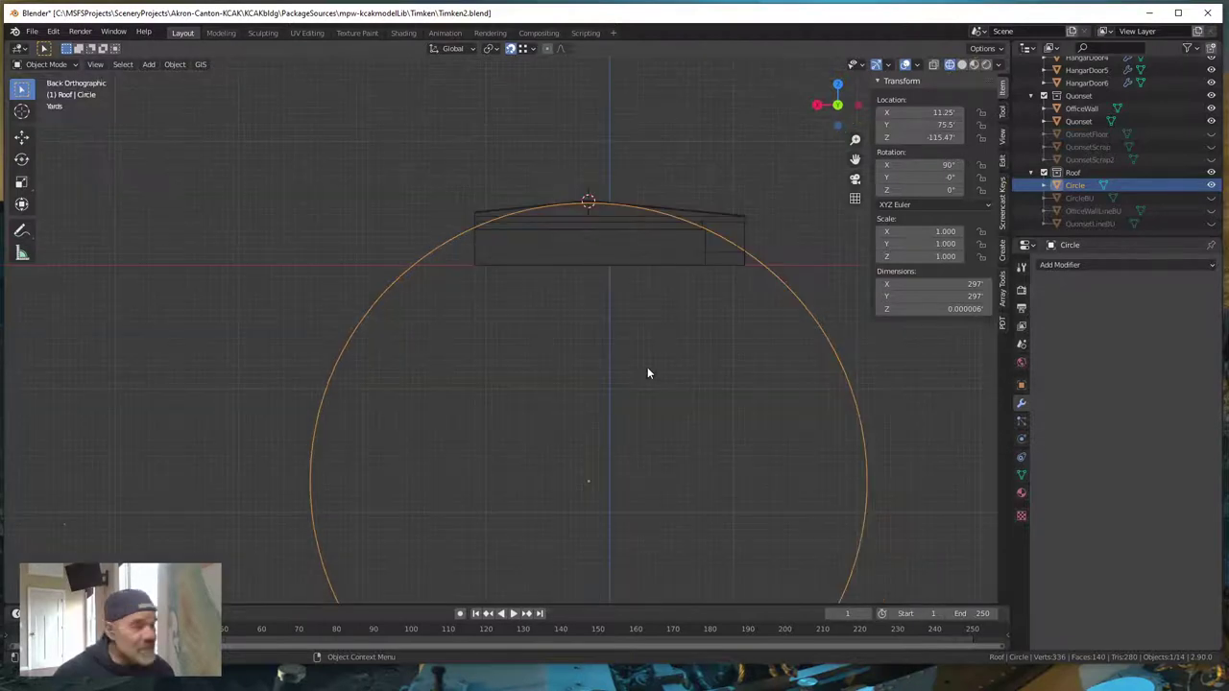
{"action": "middle_click_drag", "start_coordinate": [659, 359], "coordinate": [510, 460], "text": "shift"}
{"action": "scroll", "coordinate": [609, 445], "scroll_direction": "up", "scroll_amount": 3}
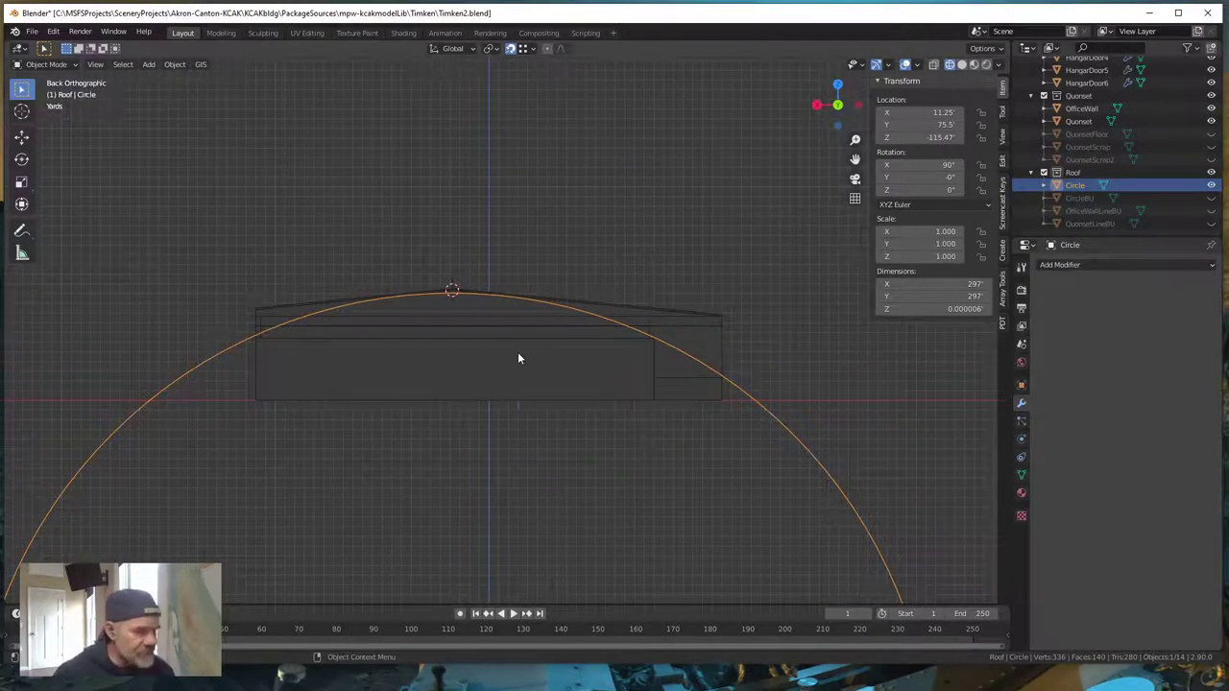
- Enter Edit Mode on the merged Circle in vertex select and orbit to see the arc over the walls
{"action": "key", "text": "Tab"}
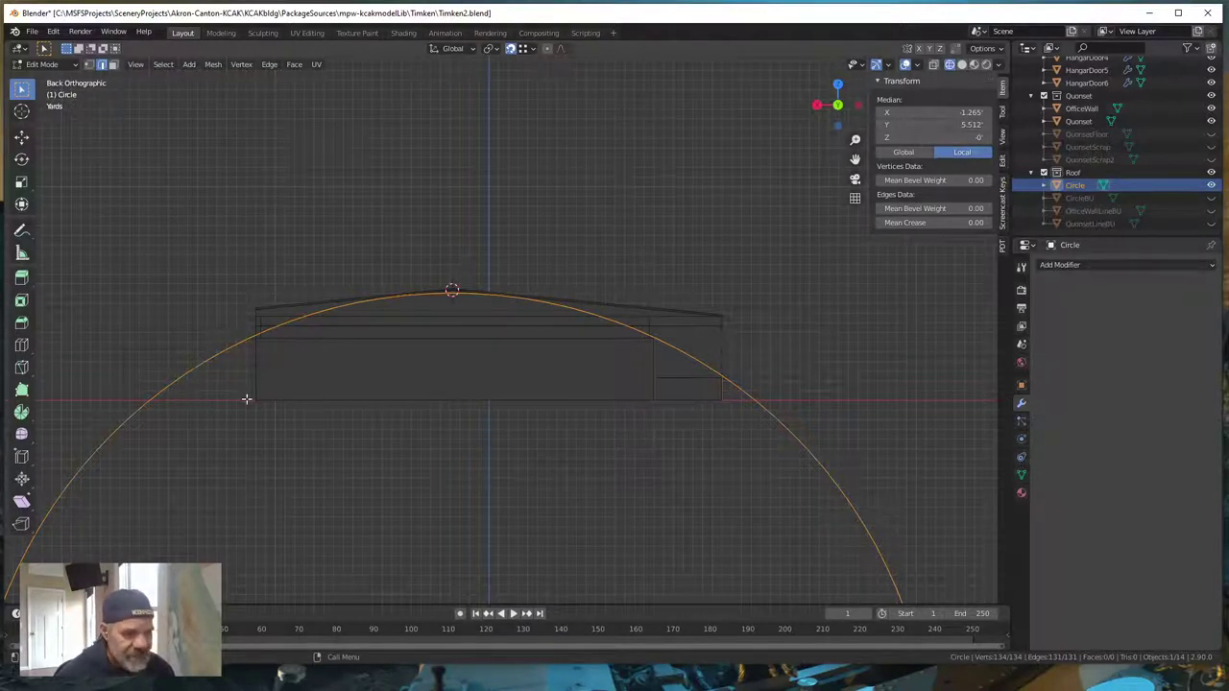
{"action": "left_click", "coordinate": [88, 65]}
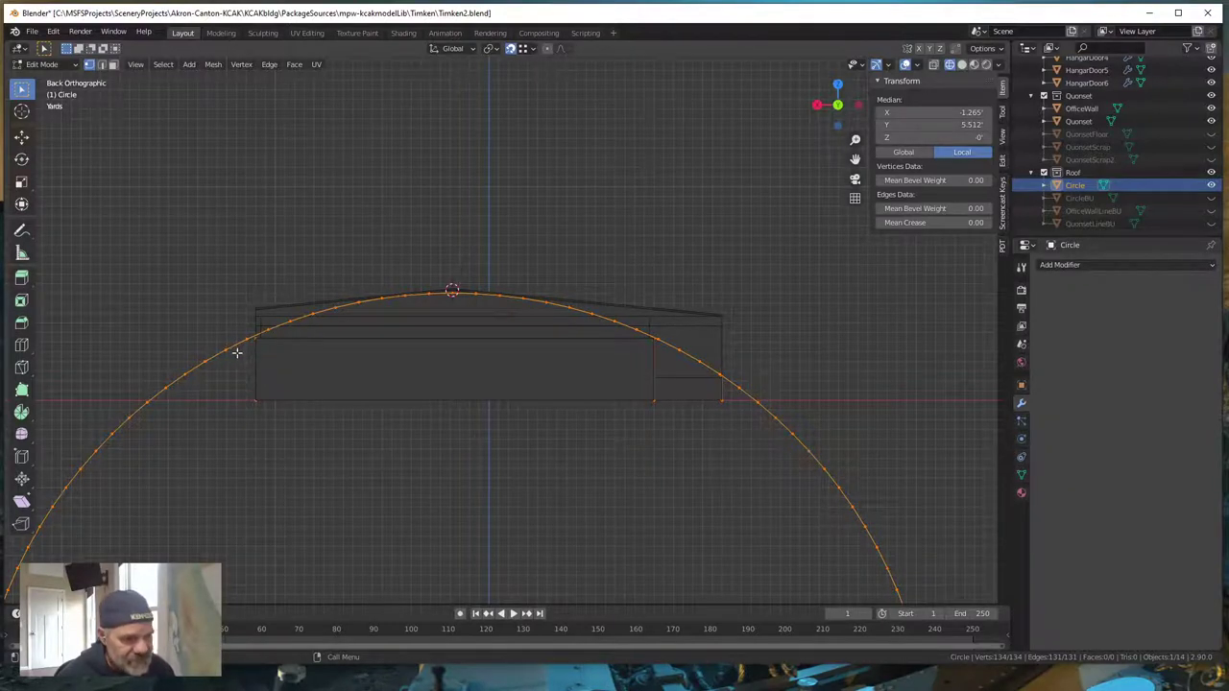
{"action": "scroll", "coordinate": [218, 350], "scroll_direction": "up", "scroll_amount": 2}
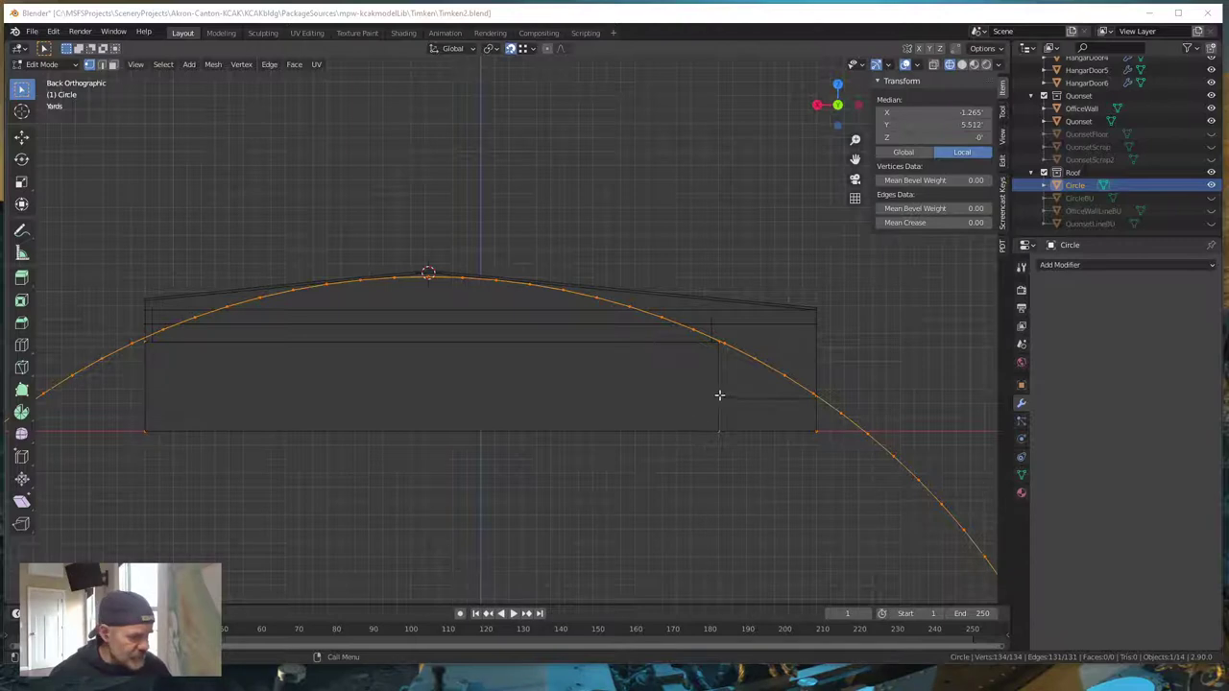
{"action": "scroll", "coordinate": [476, 453], "scroll_direction": "down", "scroll_amount": 3}
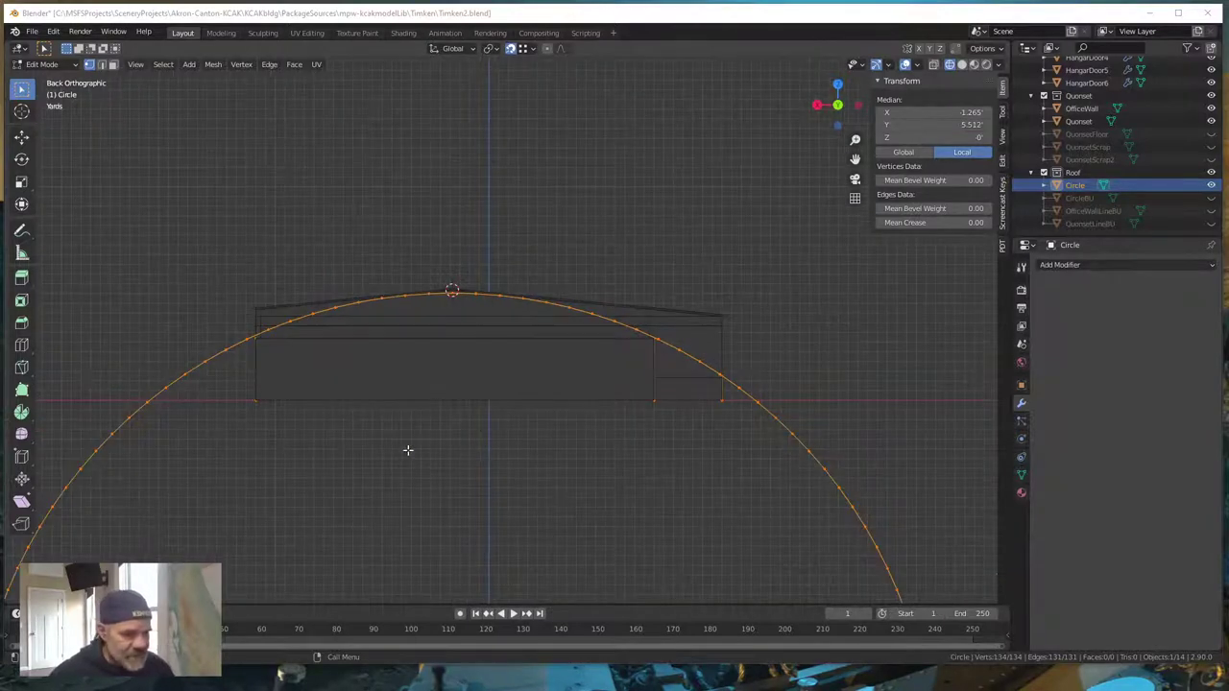
{"action": "middle_click_drag", "start_coordinate": [406, 447], "coordinate": [518, 448]}
{"action": "scroll", "coordinate": [511, 457], "scroll_direction": "up", "scroll_amount": 2}
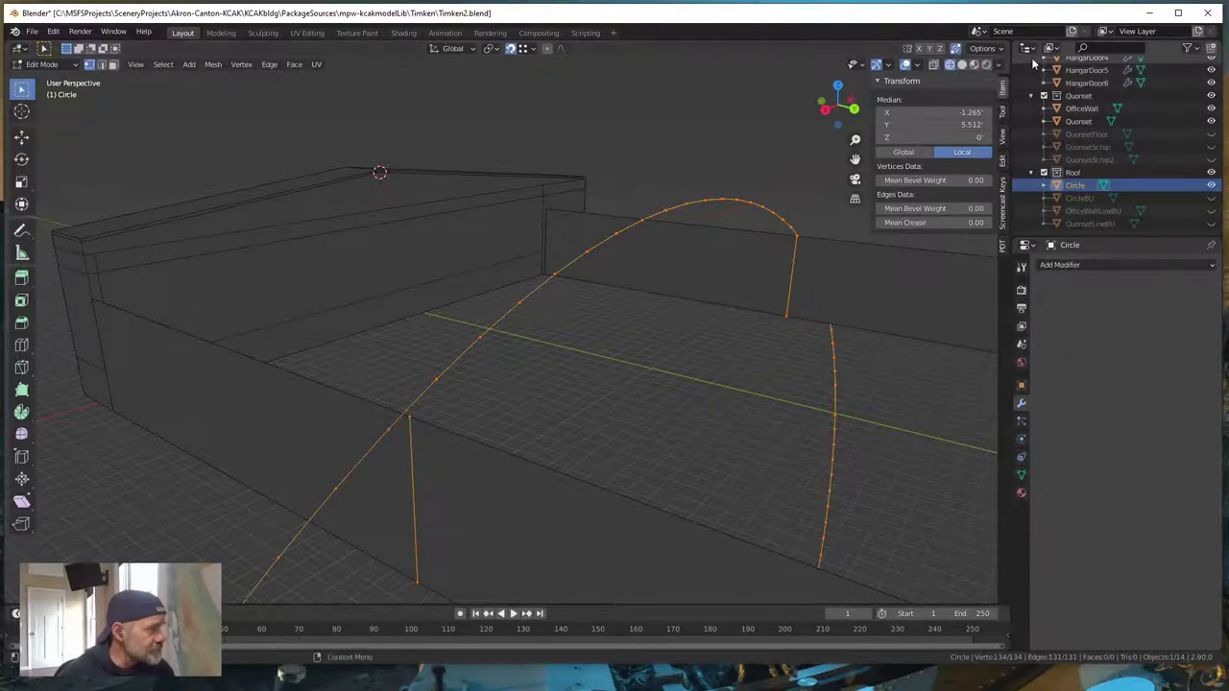
- Enable Auto Merge's Split Edges & Faces option and select the arc vertex at the near wall
{"action": "left_click", "coordinate": [999, 50]}
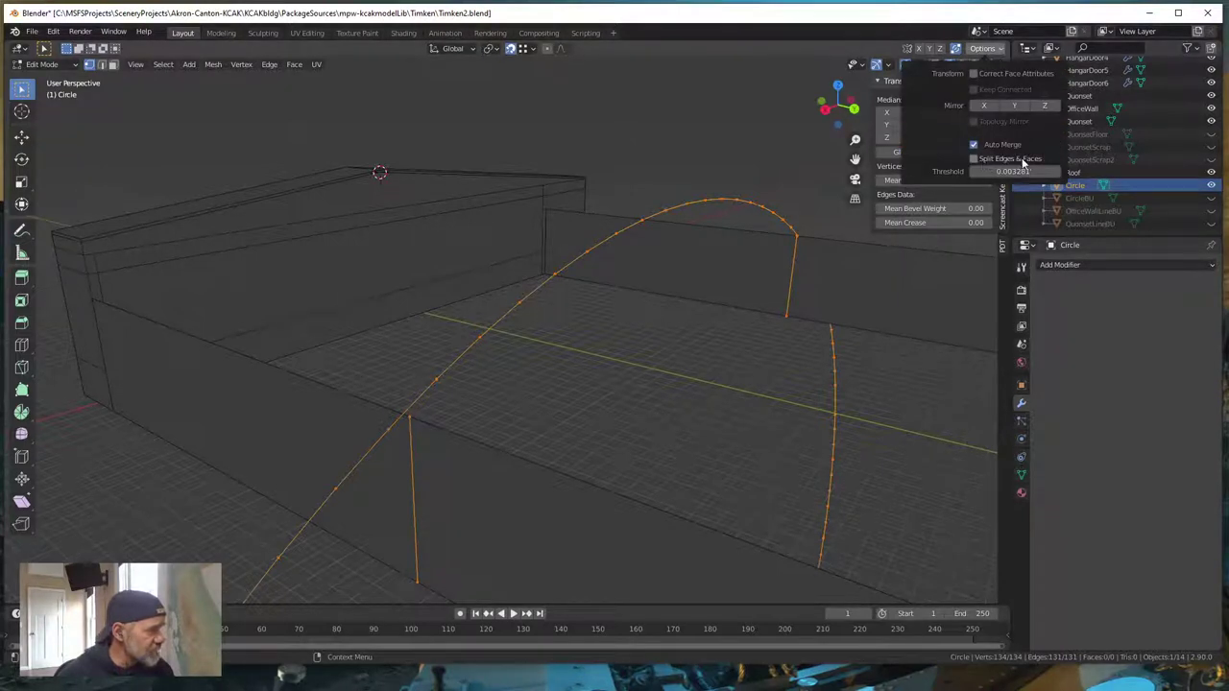
{"action": "left_click", "coordinate": [972, 160]}
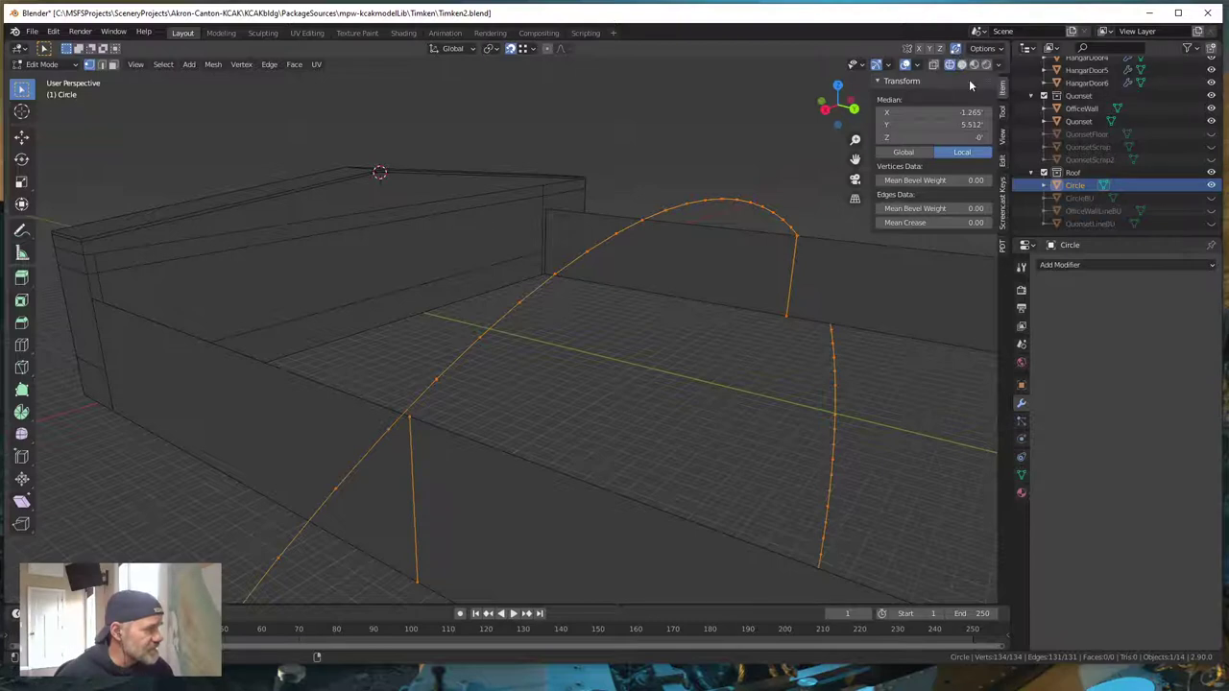
{"action": "left_click", "coordinate": [982, 48]}
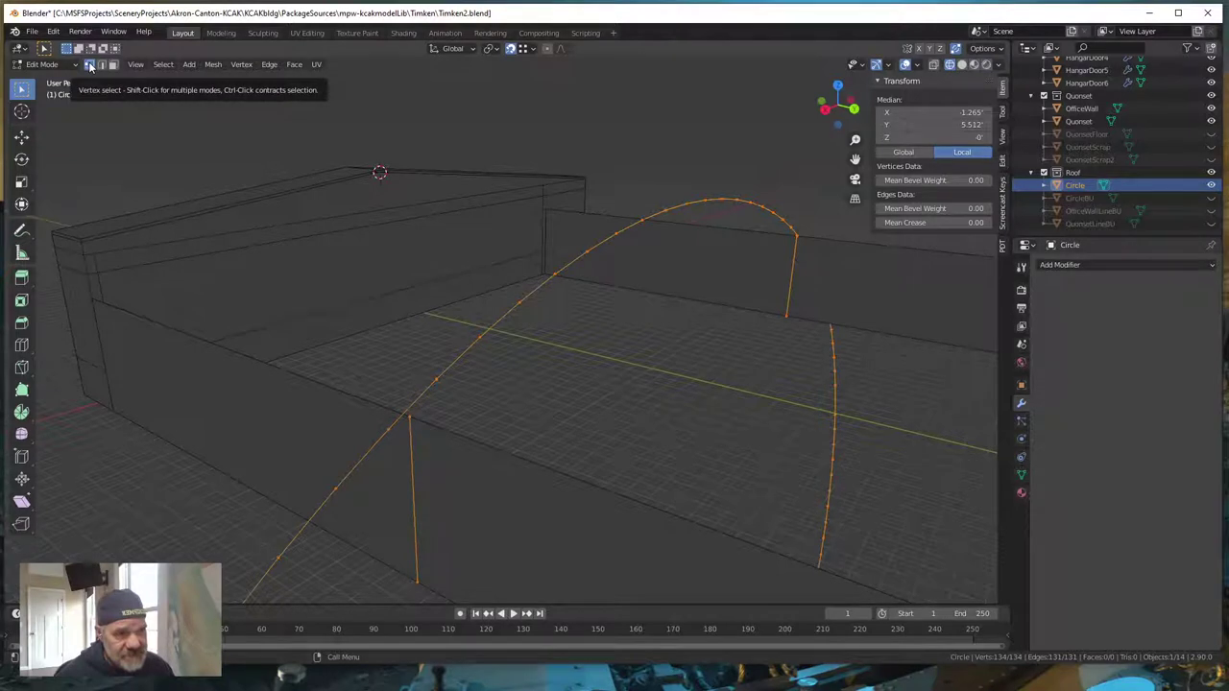
{"action": "left_click", "coordinate": [409, 418]}
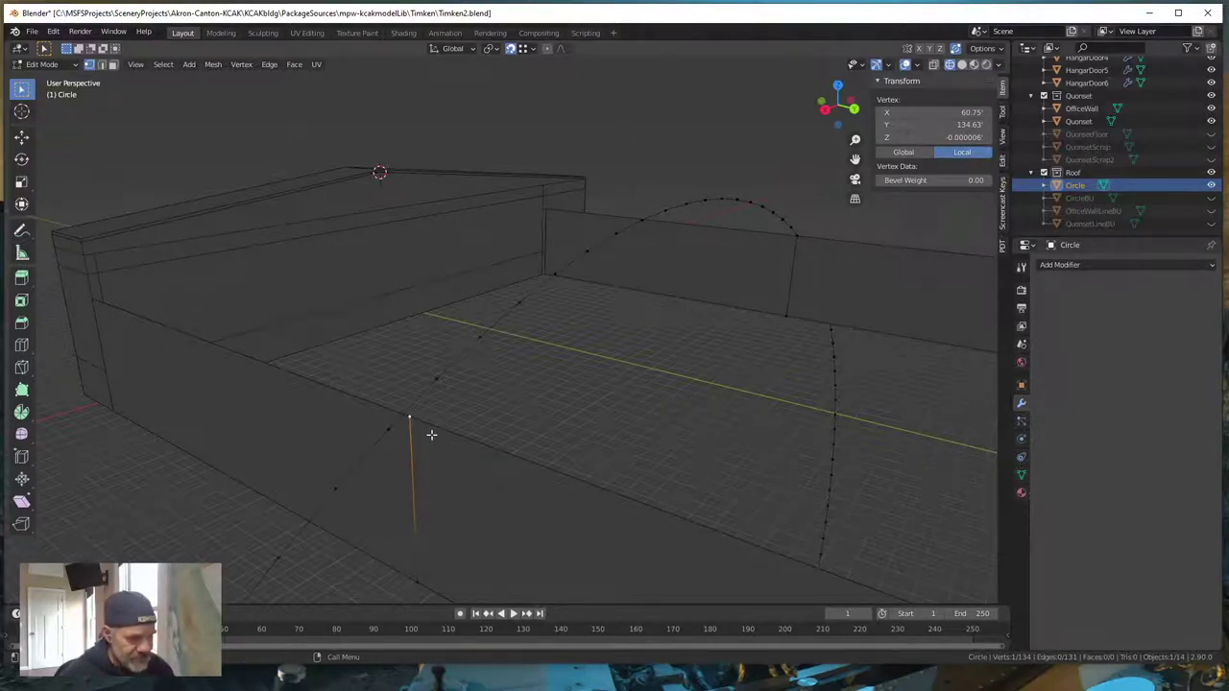
{"action": "key", "text": "g"}
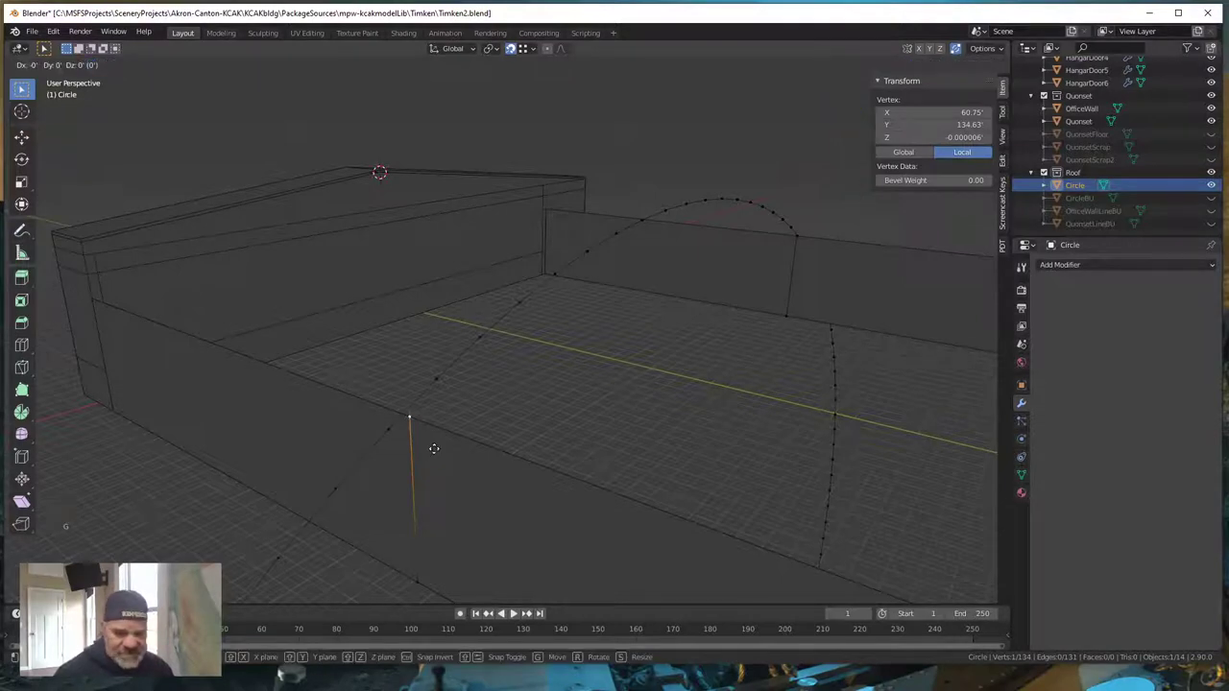
{"action": "key", "text": "z"}
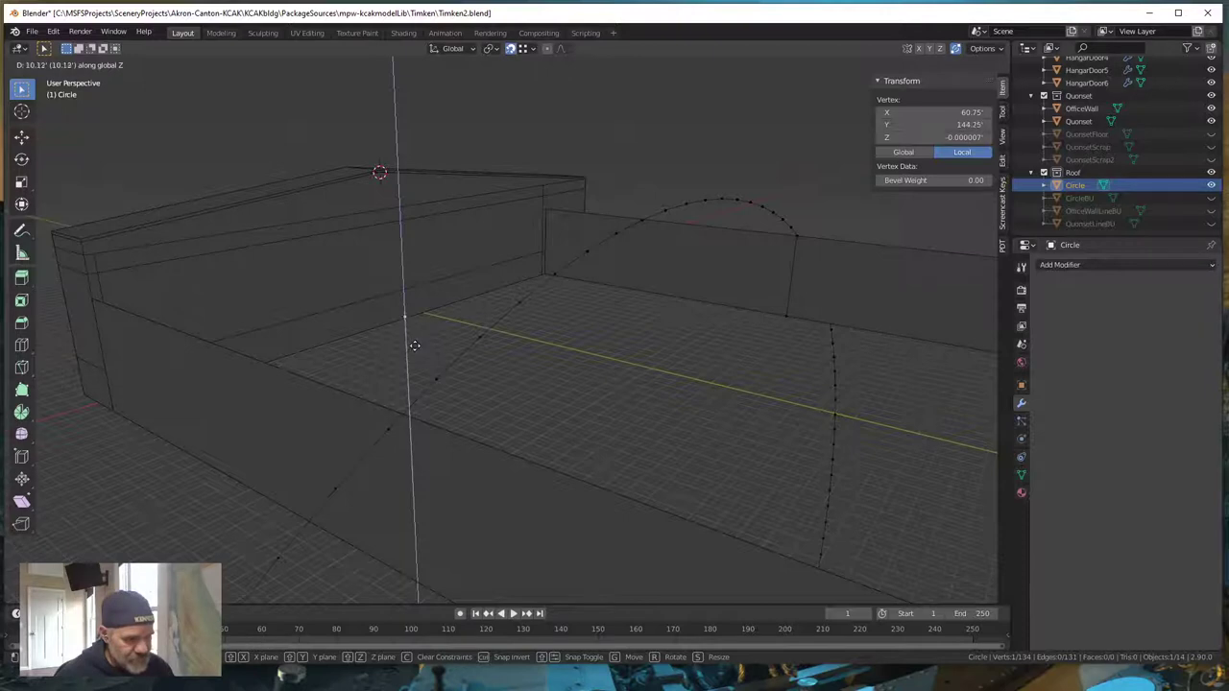
{"action": "left_click", "coordinate": [414, 346]}
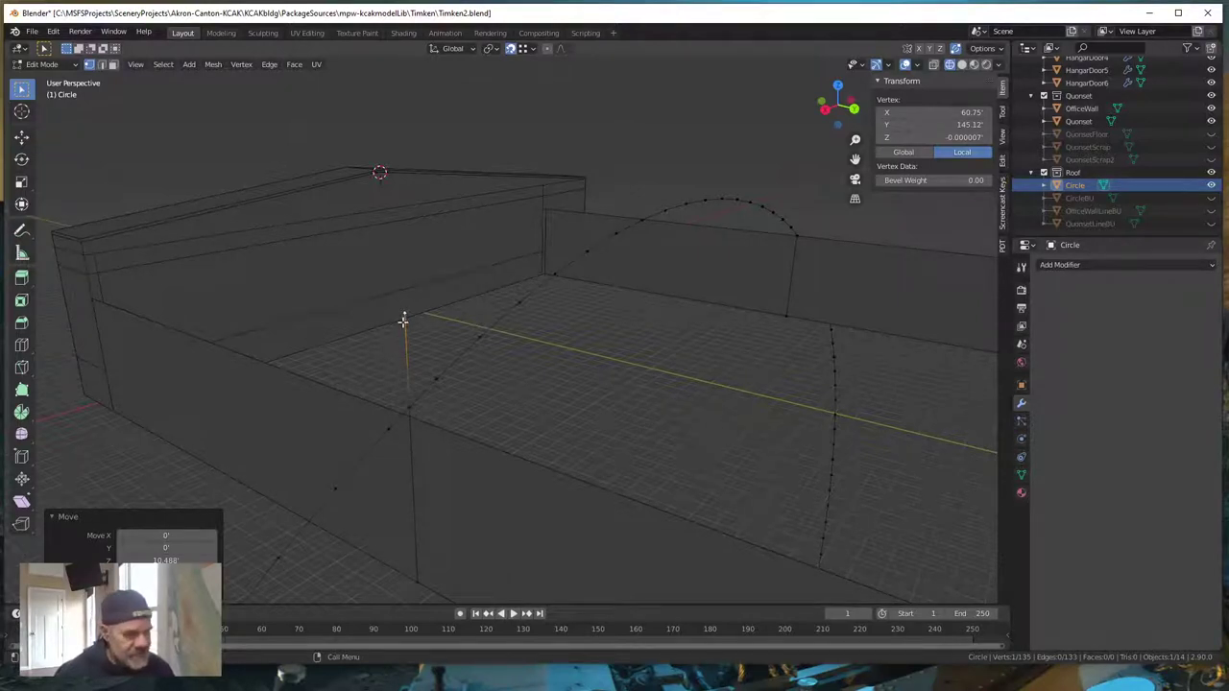
{"action": "key", "text": "x"}
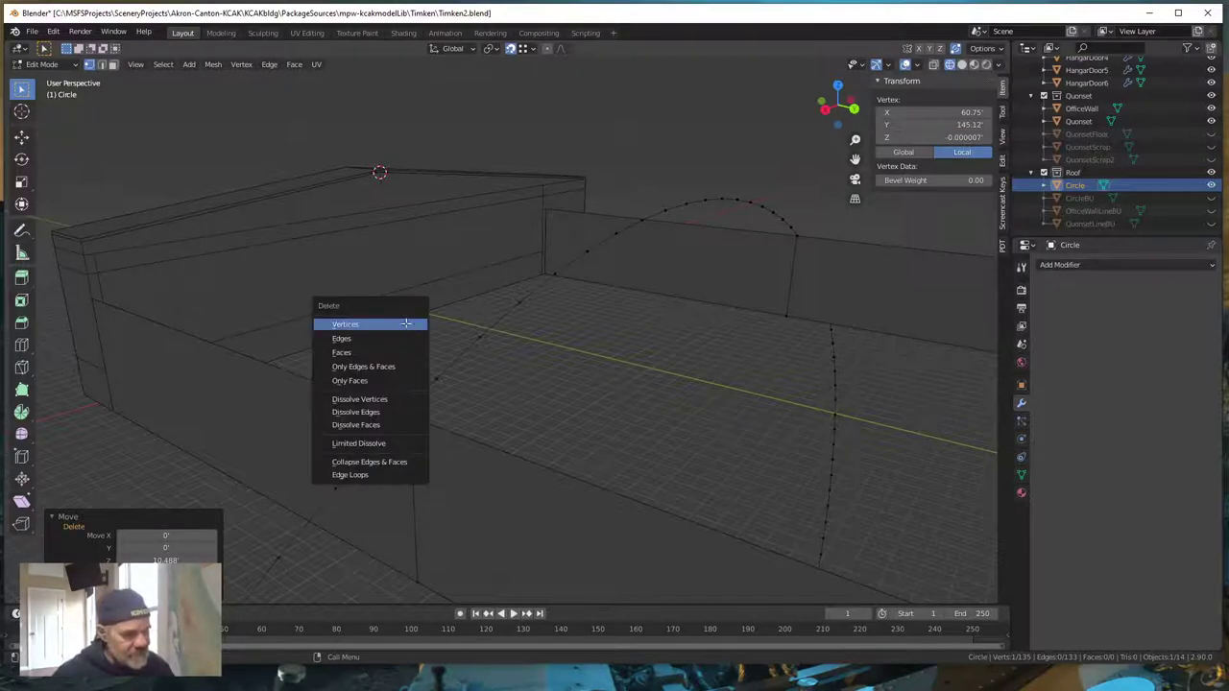
{"action": "left_click", "coordinate": [405, 322]}
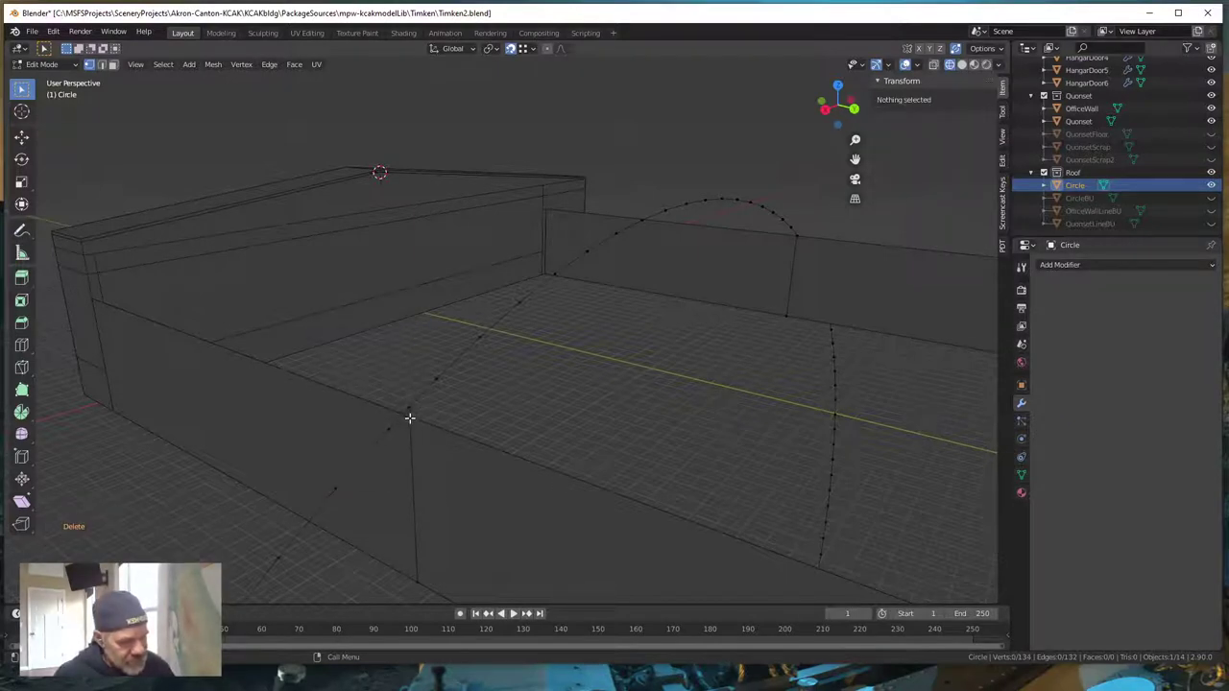
{"action": "left_click", "coordinate": [411, 415]}
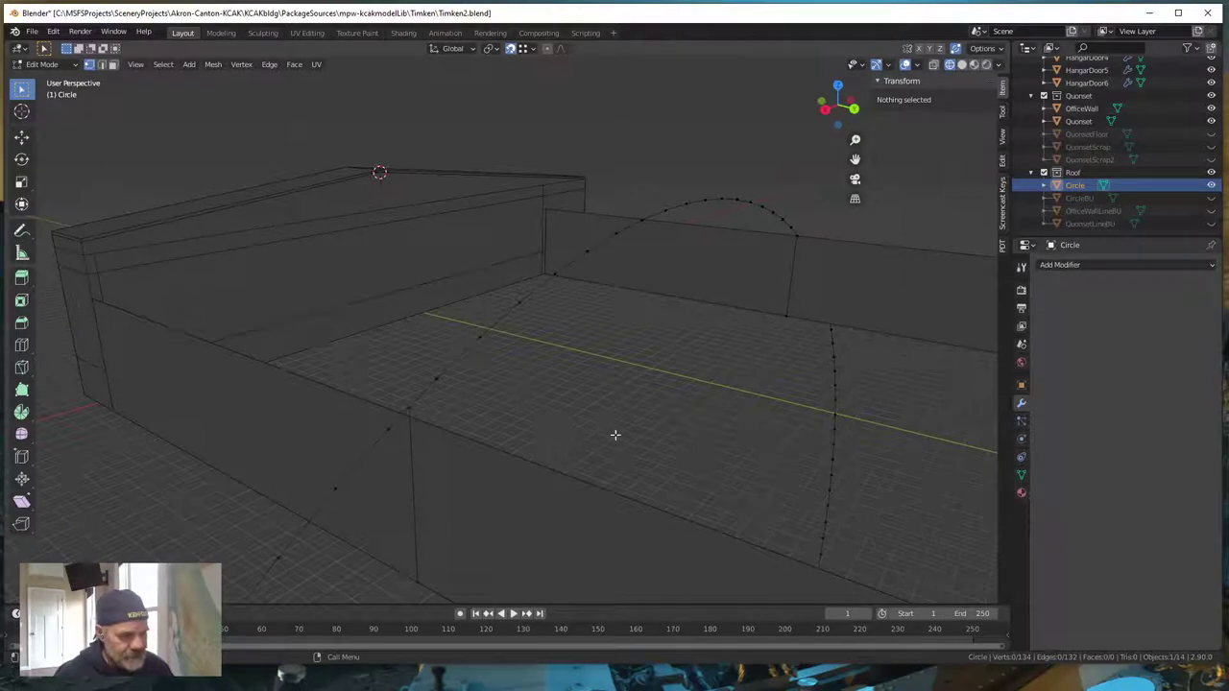
{"action": "middle_click_drag", "start_coordinate": [781, 438], "coordinate": [628, 423]}
{"action": "middle_click_drag", "start_coordinate": [675, 505], "coordinate": [653, 455], "text": "shift"}
{"action": "scroll", "coordinate": [653, 425], "scroll_direction": "up", "scroll_amount": 3}
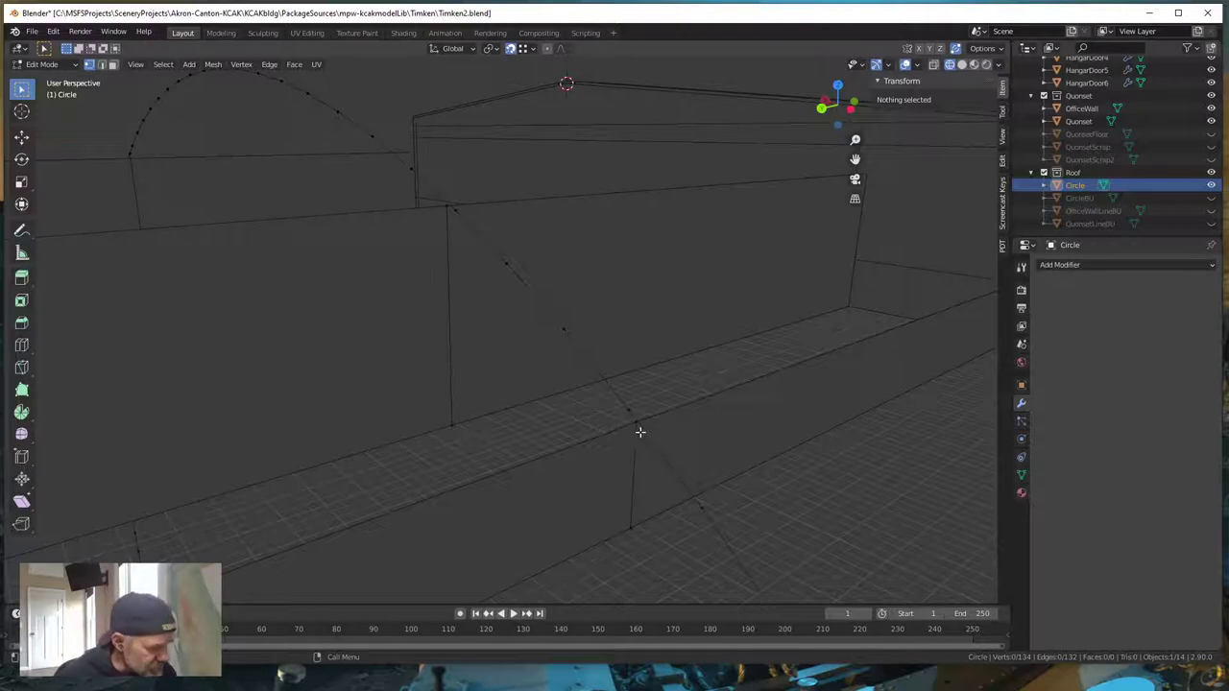
- Raise the stray vertex below the circle along Z, then delete it
{"action": "left_click", "coordinate": [634, 422]}
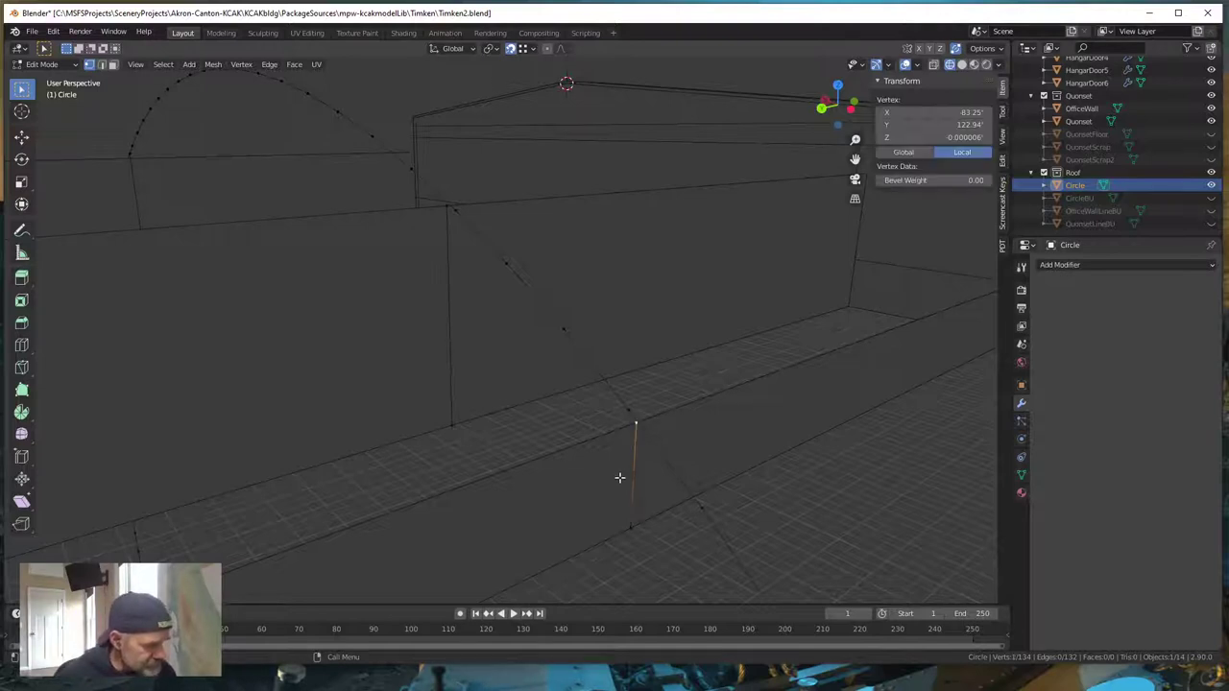
{"action": "key", "text": "g"}
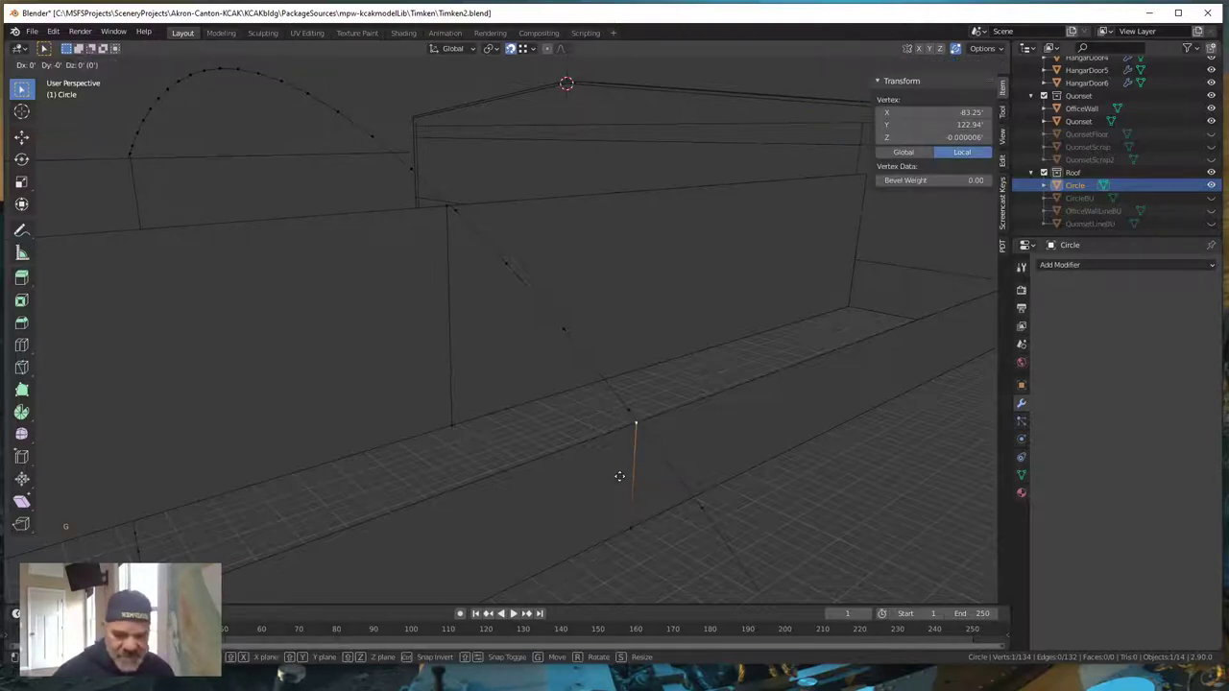
{"action": "key", "text": "z"}
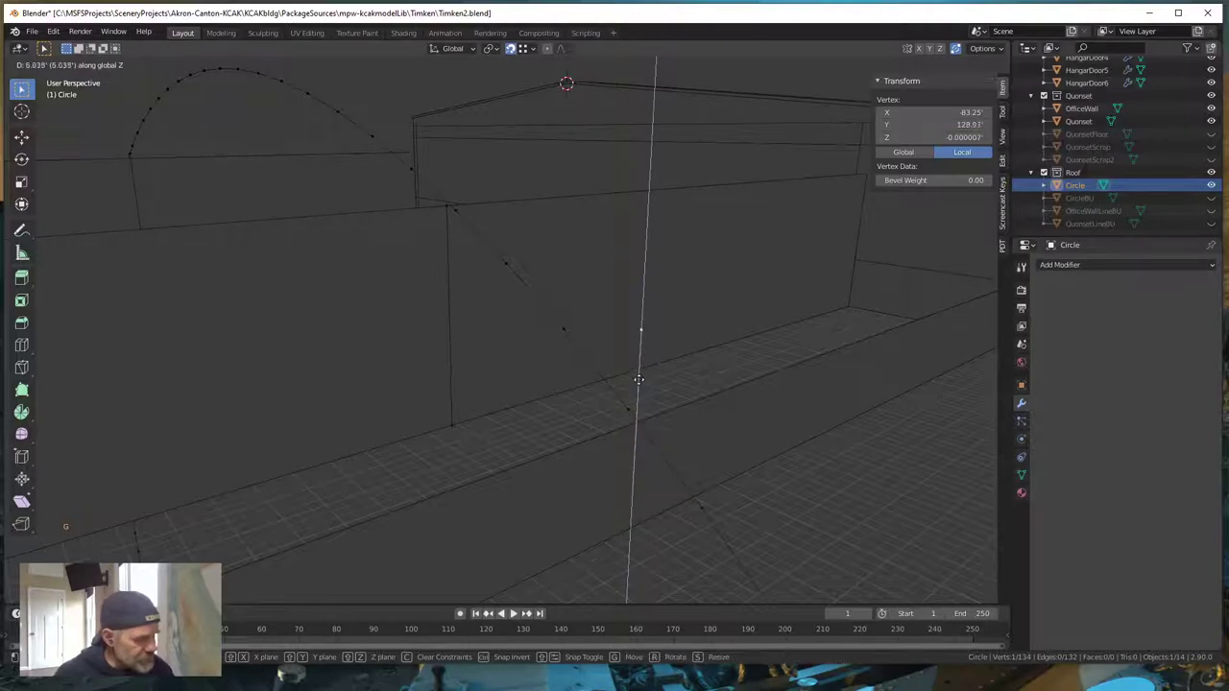
{"action": "left_click", "coordinate": [638, 374]}
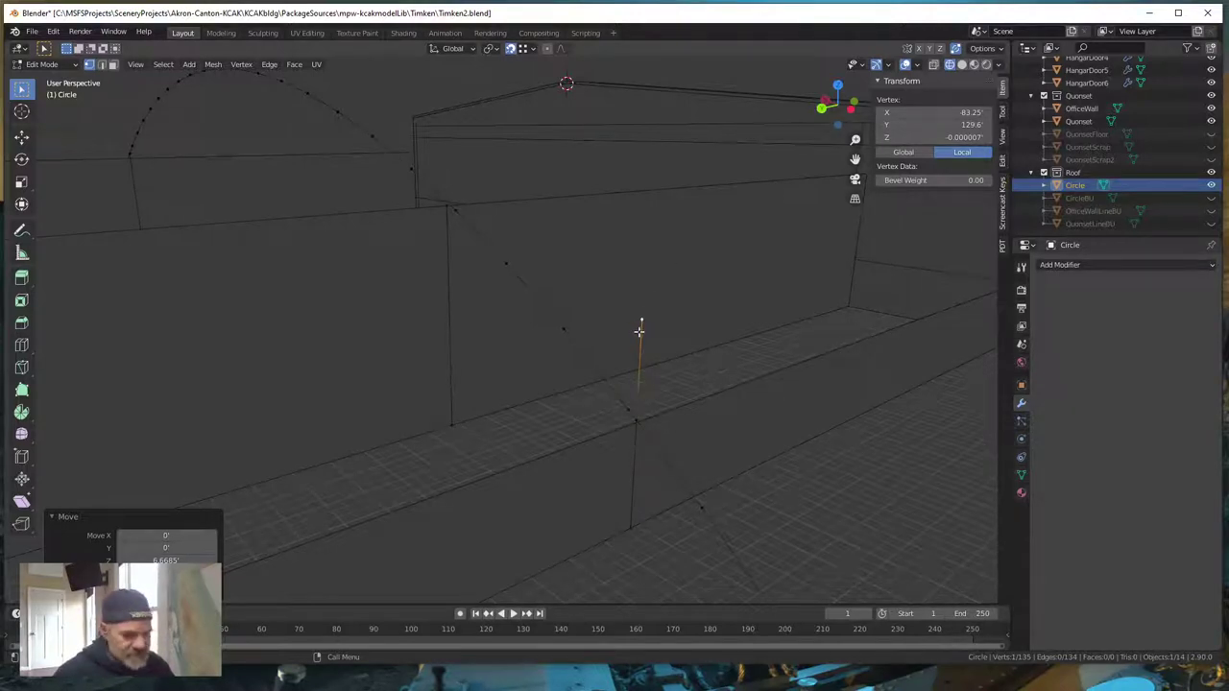
{"action": "key", "text": "x"}
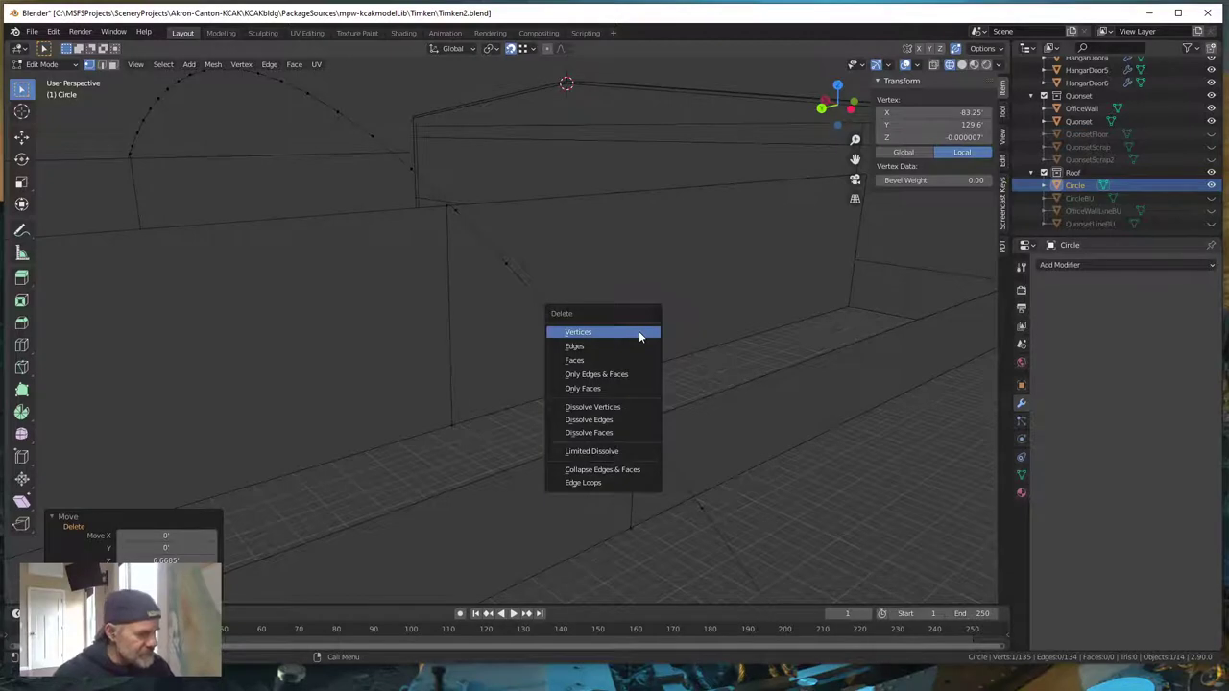
{"action": "left_click", "coordinate": [639, 330]}
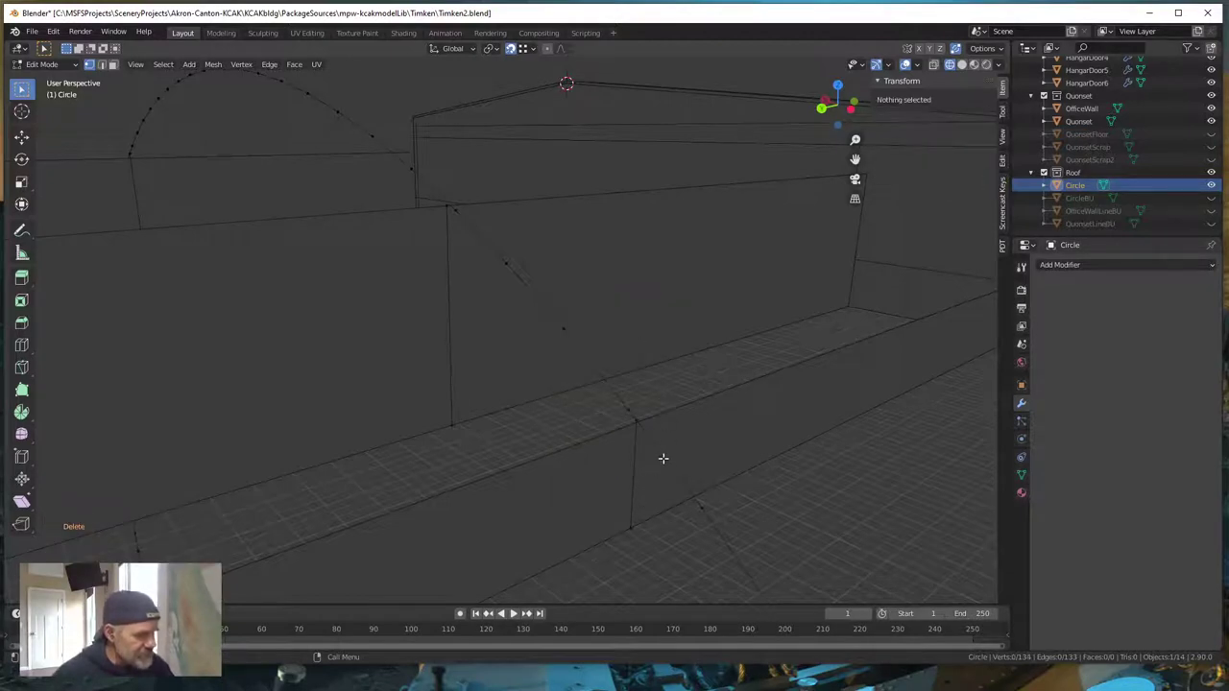
{"action": "left_click", "coordinate": [655, 431]}
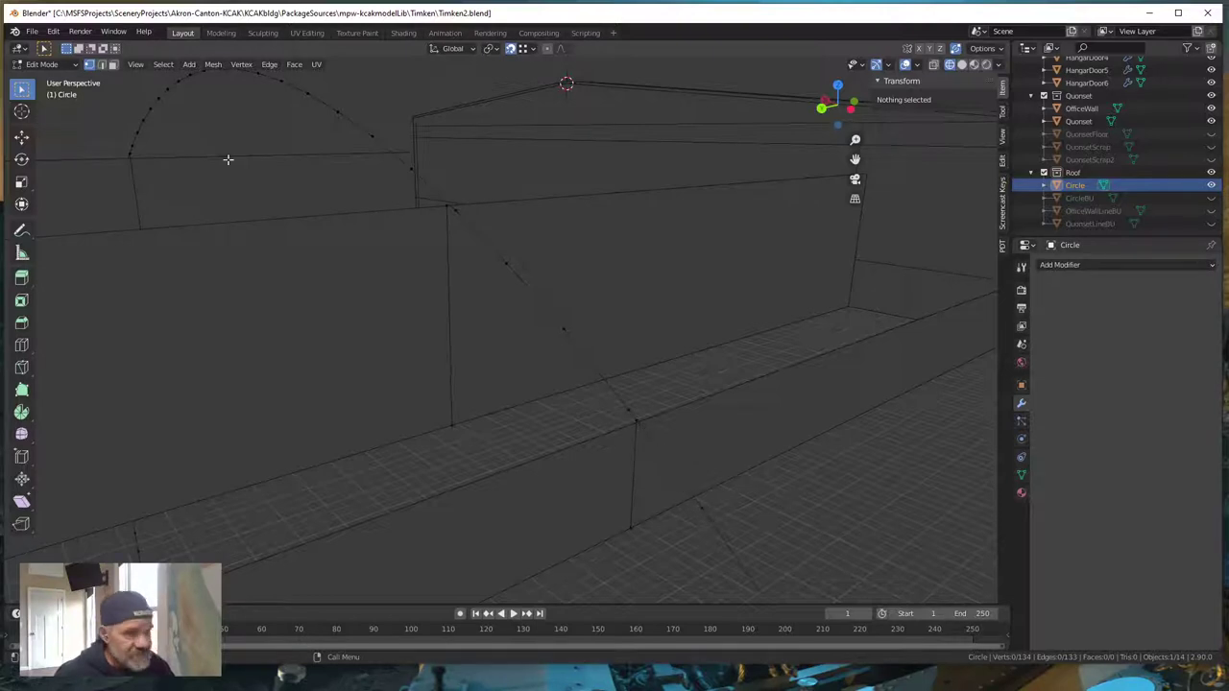
- In edge select mode, pick the tiny leftover edge near the wall and switch toward the back view
{"action": "left_click", "coordinate": [101, 65]}
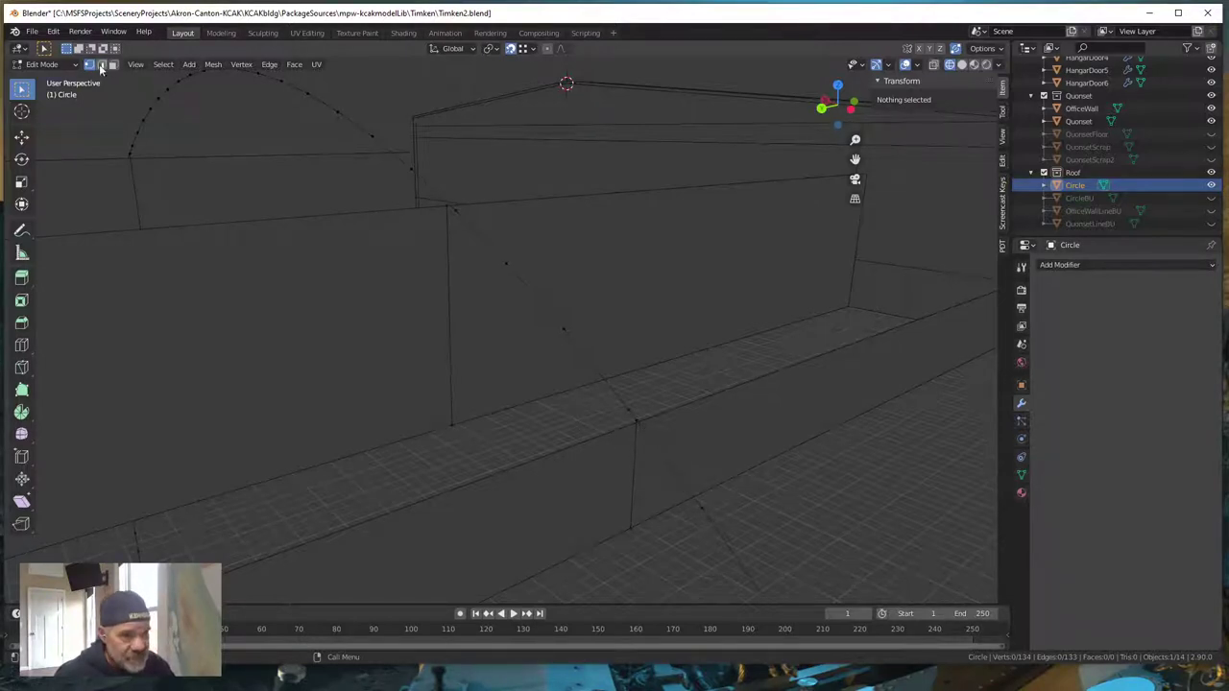
{"action": "left_click", "coordinate": [677, 477]}
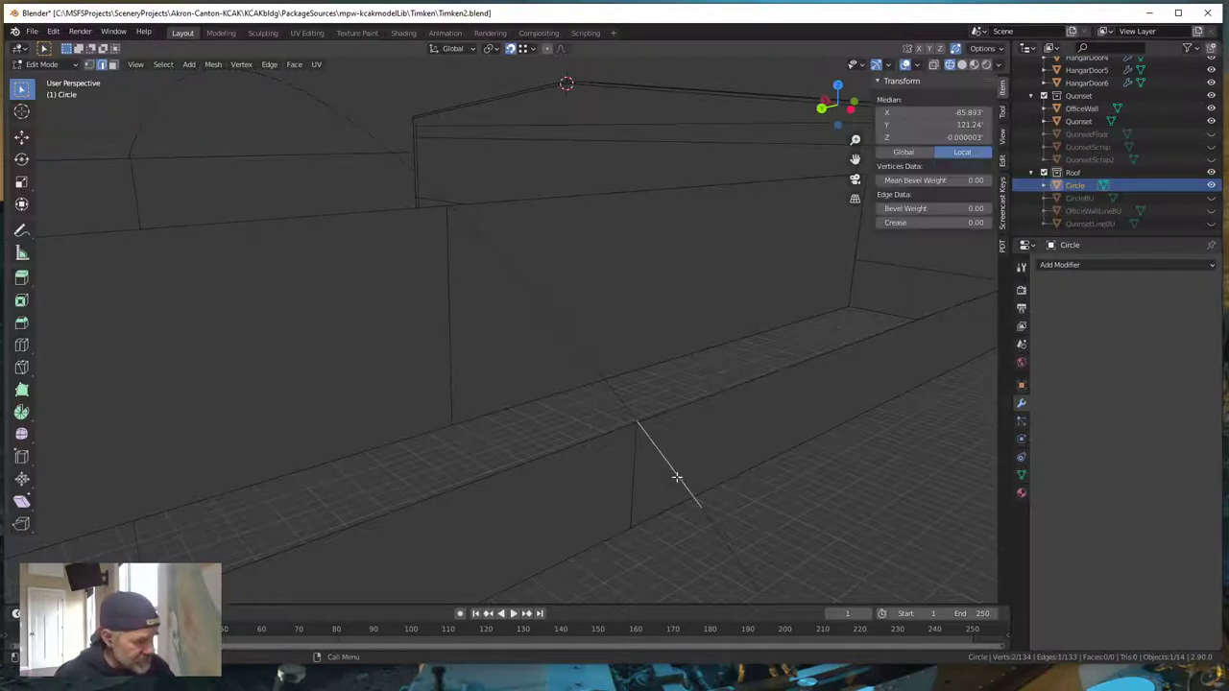
{"action": "left_click", "coordinate": [635, 418]}
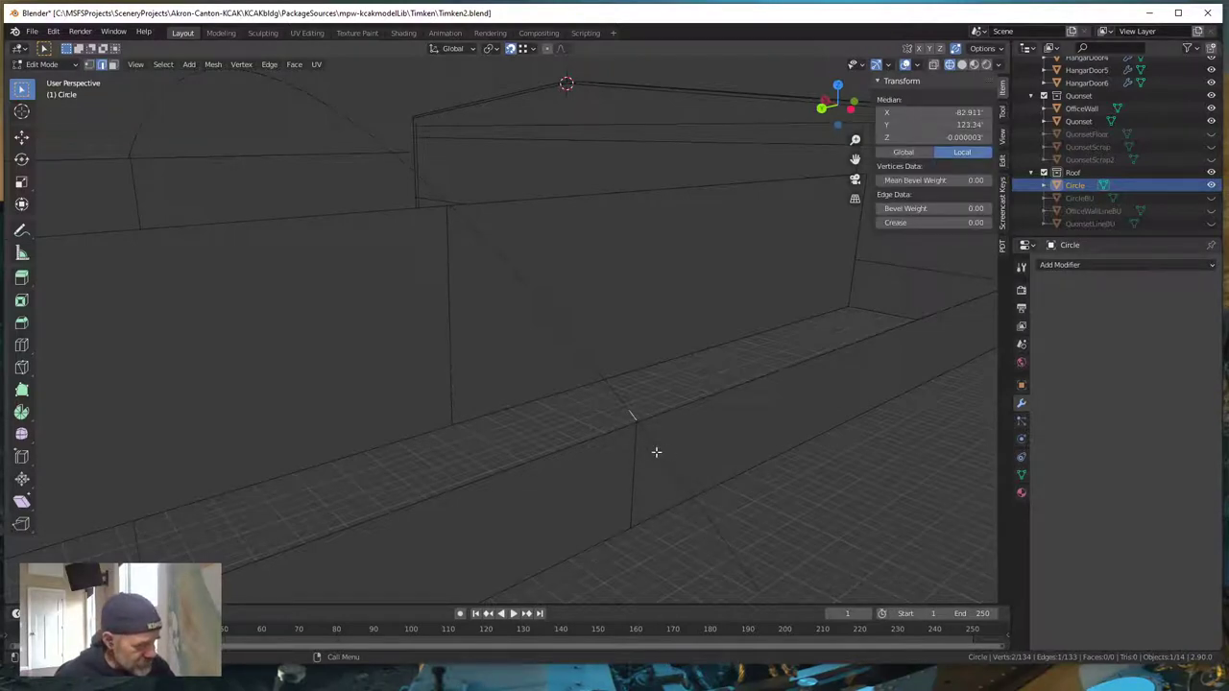
{"action": "left_click", "coordinate": [662, 451]}
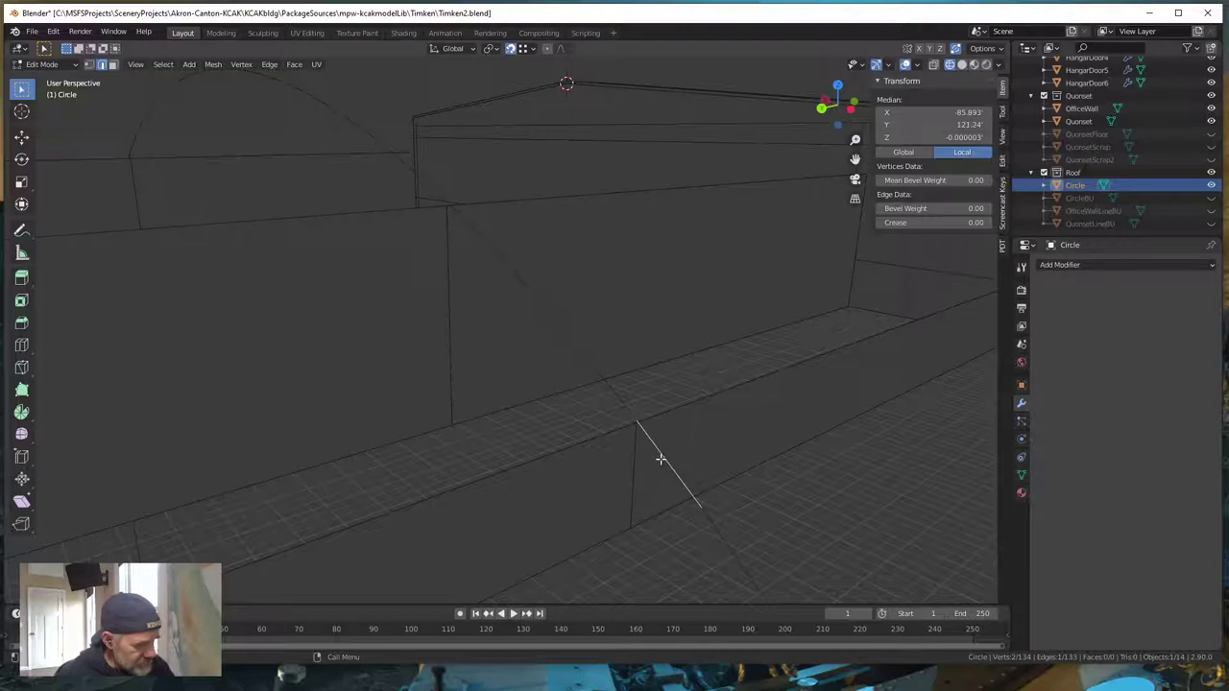
{"action": "left_click", "coordinate": [634, 417]}
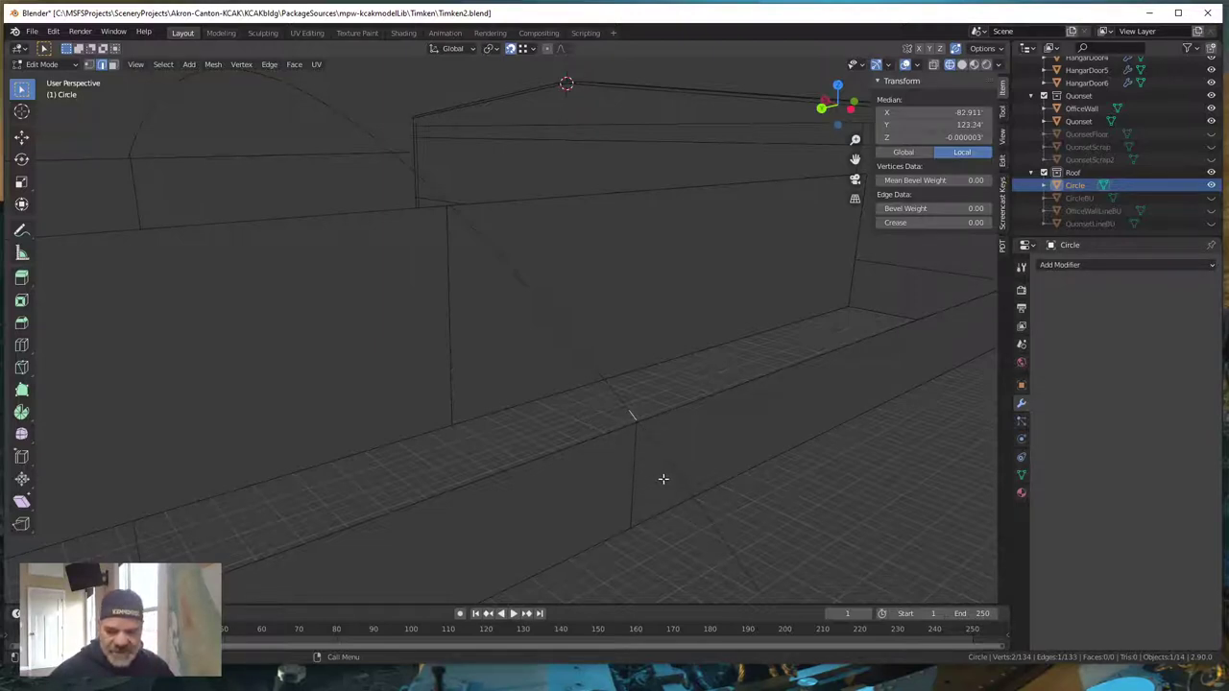
{"action": "key", "text": "grave"}
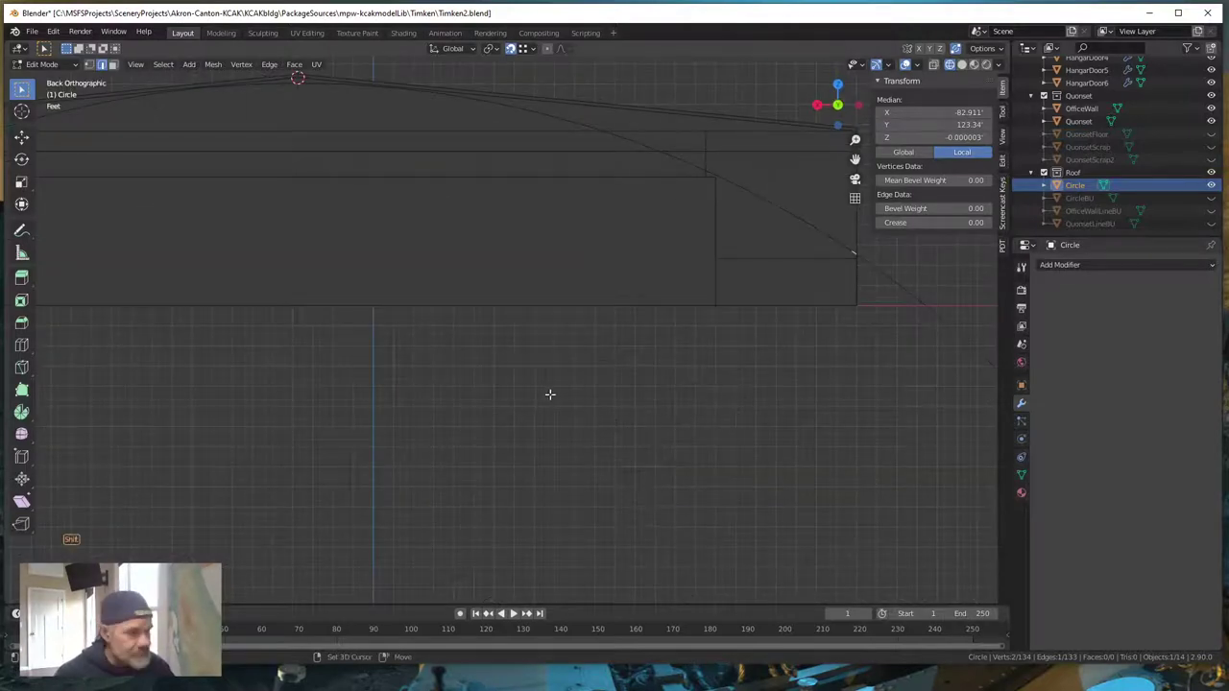
- Select the circle edges along the left part of the roof curve
{"action": "middle_click_drag", "start_coordinate": [549, 394], "coordinate": [755, 537], "text": "shift"}
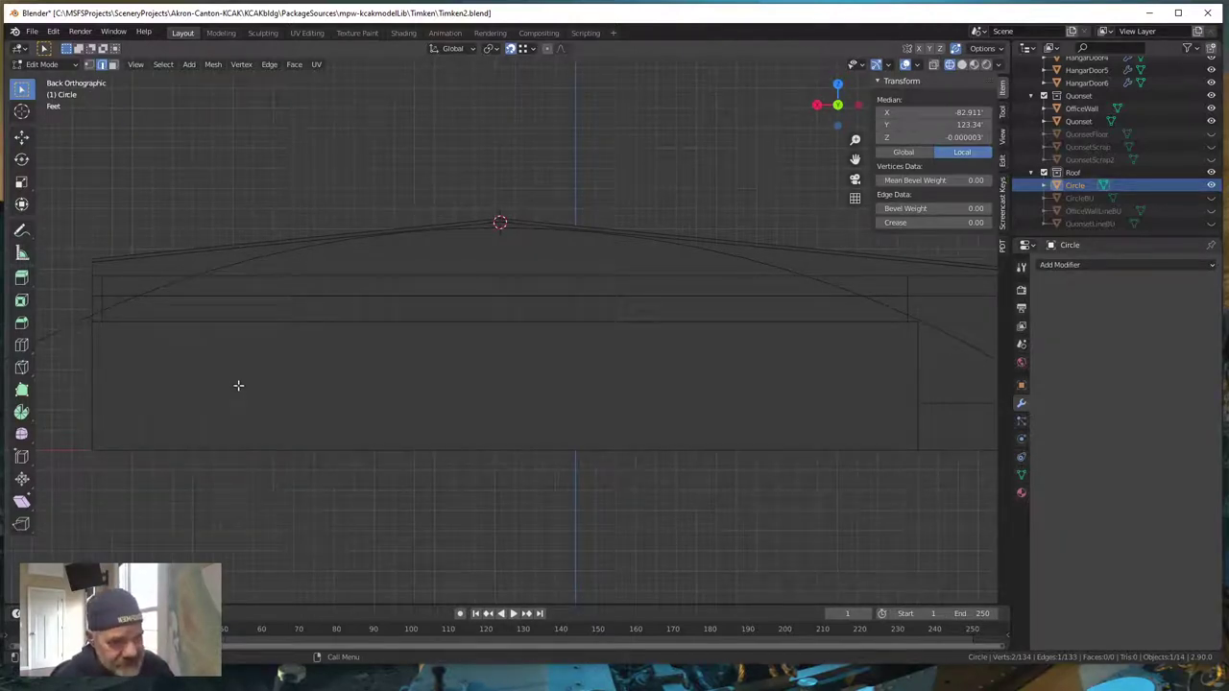
{"action": "left_click", "coordinate": [114, 314]}
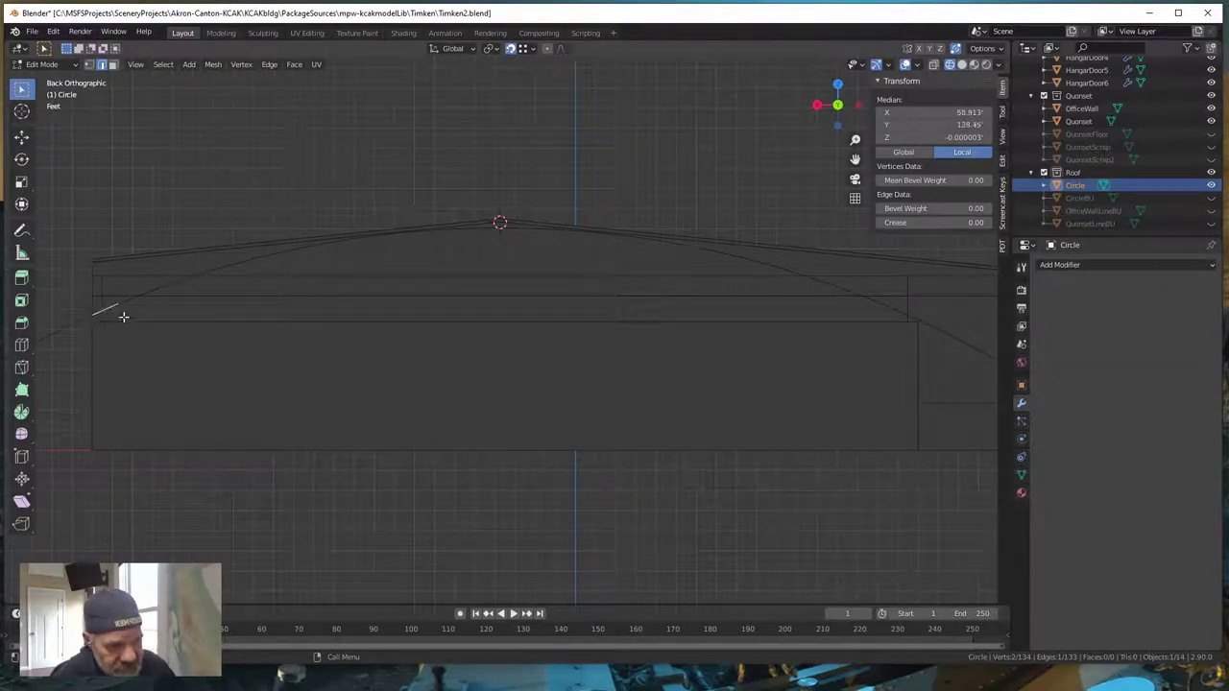
{"action": "left_click", "coordinate": [133, 301], "text": "shift"}
{"action": "left_click", "coordinate": [179, 282], "text": "shift"}
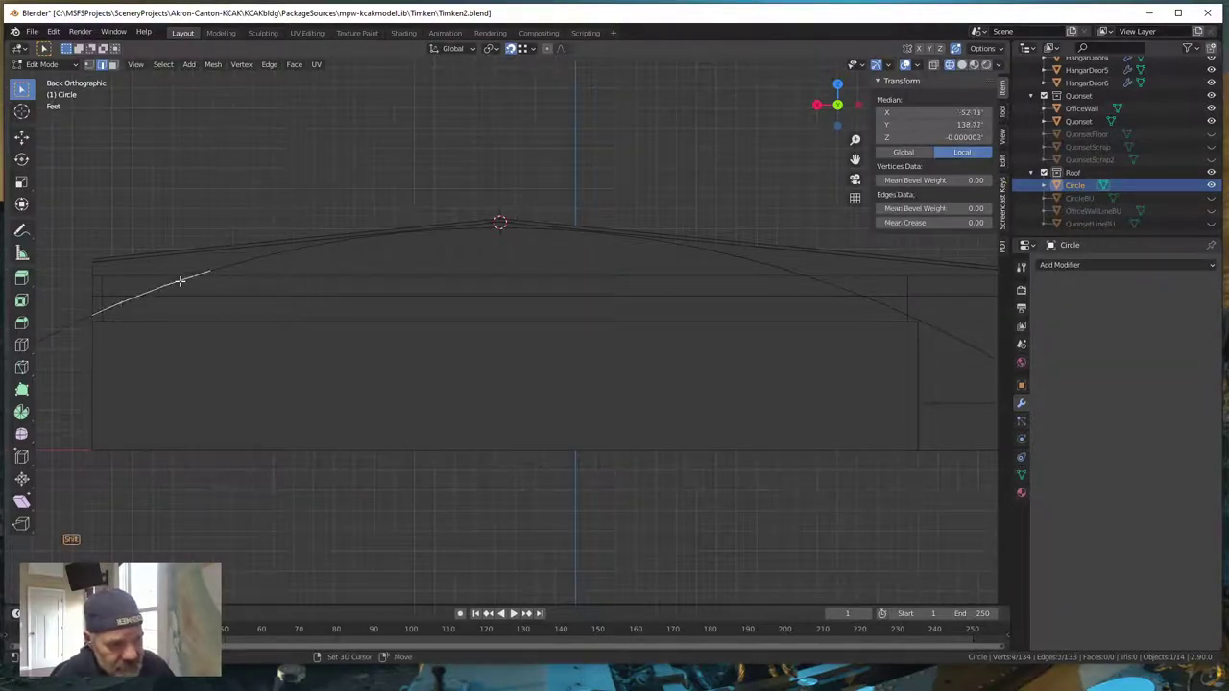
{"action": "left_click", "coordinate": [252, 262], "text": "shift"}
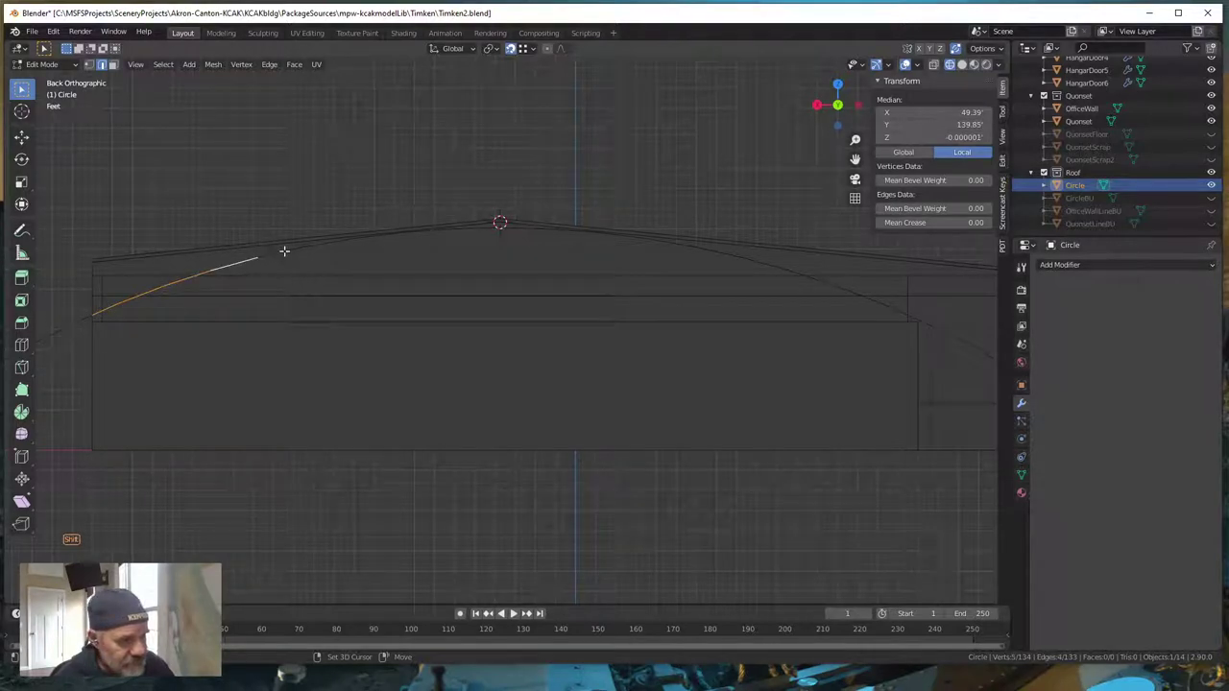
{"action": "left_click", "coordinate": [286, 252], "text": "shift"}
{"action": "left_click", "coordinate": [341, 241], "text": "shift"}
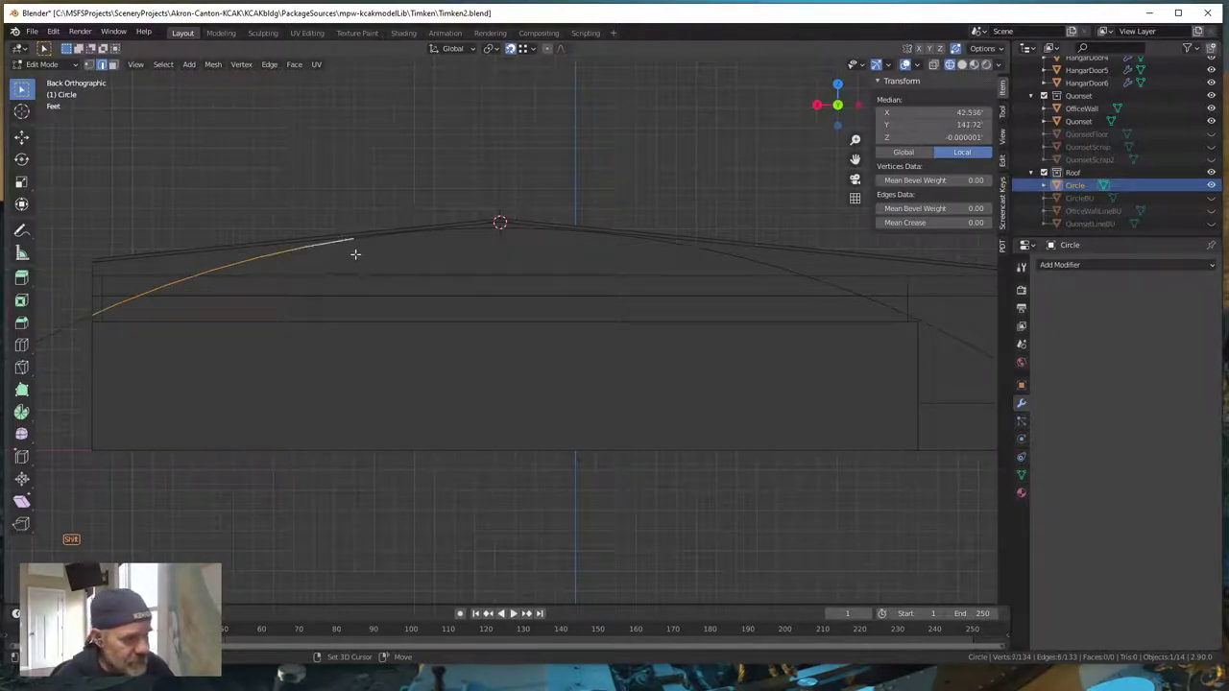
- Extend the arc selection over the roof peak and down to the right wall
{"action": "left_click_drag", "start_coordinate": [350, 257], "coordinate": [719, 209], "text": "shift"}
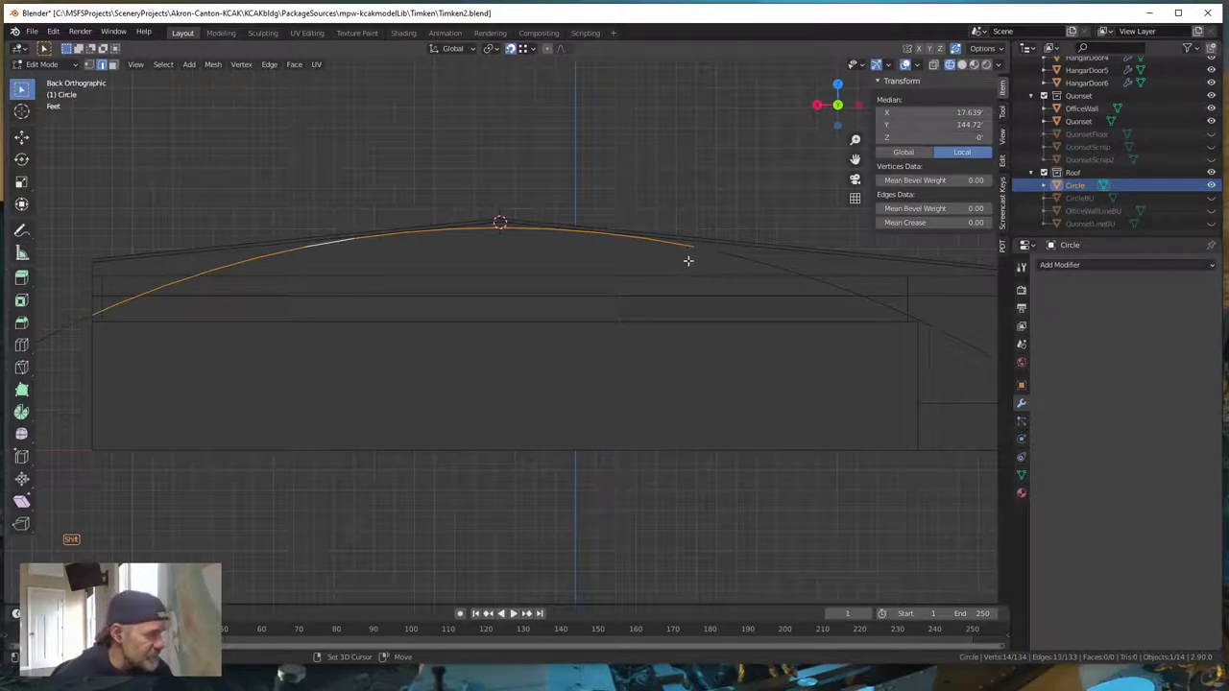
{"action": "left_click_drag", "start_coordinate": [683, 266], "coordinate": [893, 240], "text": "shift"}
{"action": "middle_click_drag", "start_coordinate": [837, 357], "coordinate": [479, 353], "text": "shift"}
{"action": "left_click_drag", "start_coordinate": [316, 390], "coordinate": [777, 219], "text": "shift"}
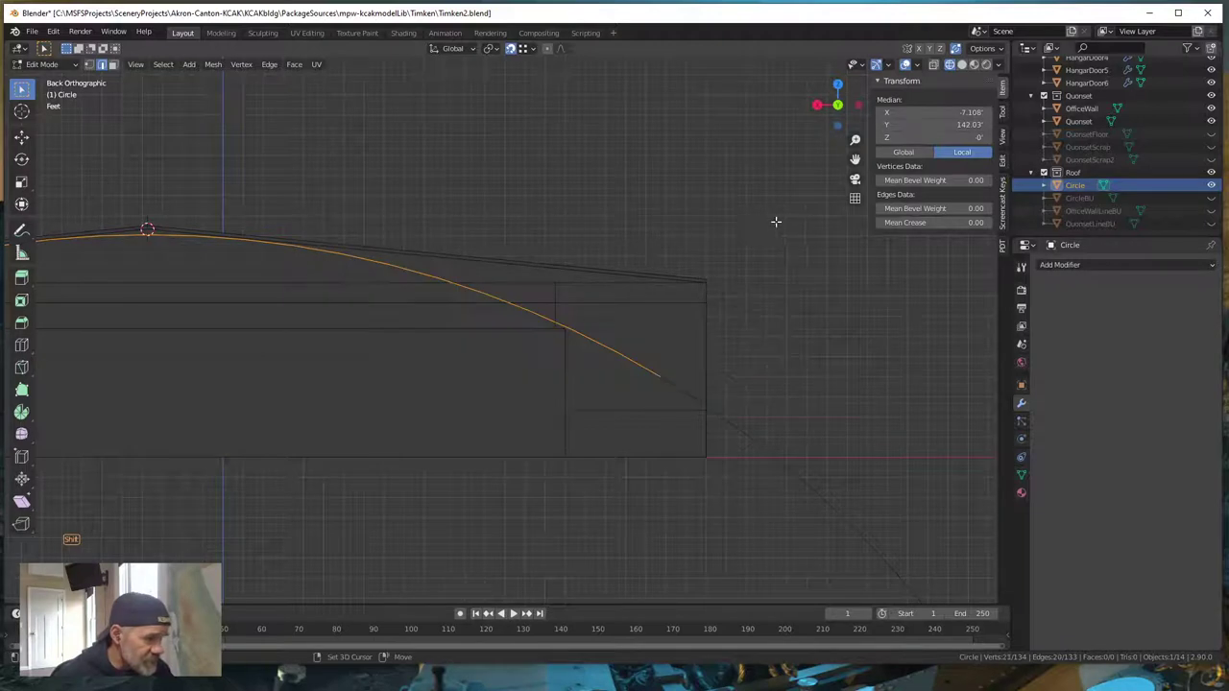
{"action": "left_click", "coordinate": [679, 394], "text": "shift"}
{"action": "left_click", "coordinate": [704, 406], "text": "shift"}
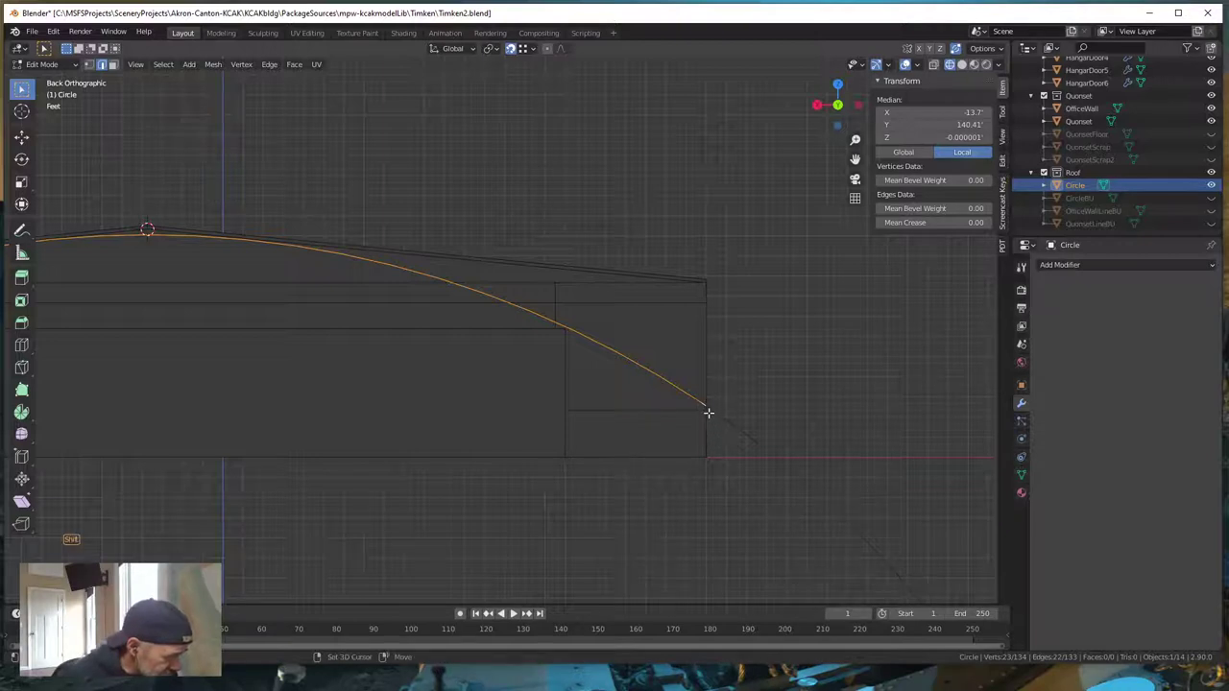
{"action": "scroll", "coordinate": [729, 477], "scroll_direction": "down", "scroll_amount": 4}
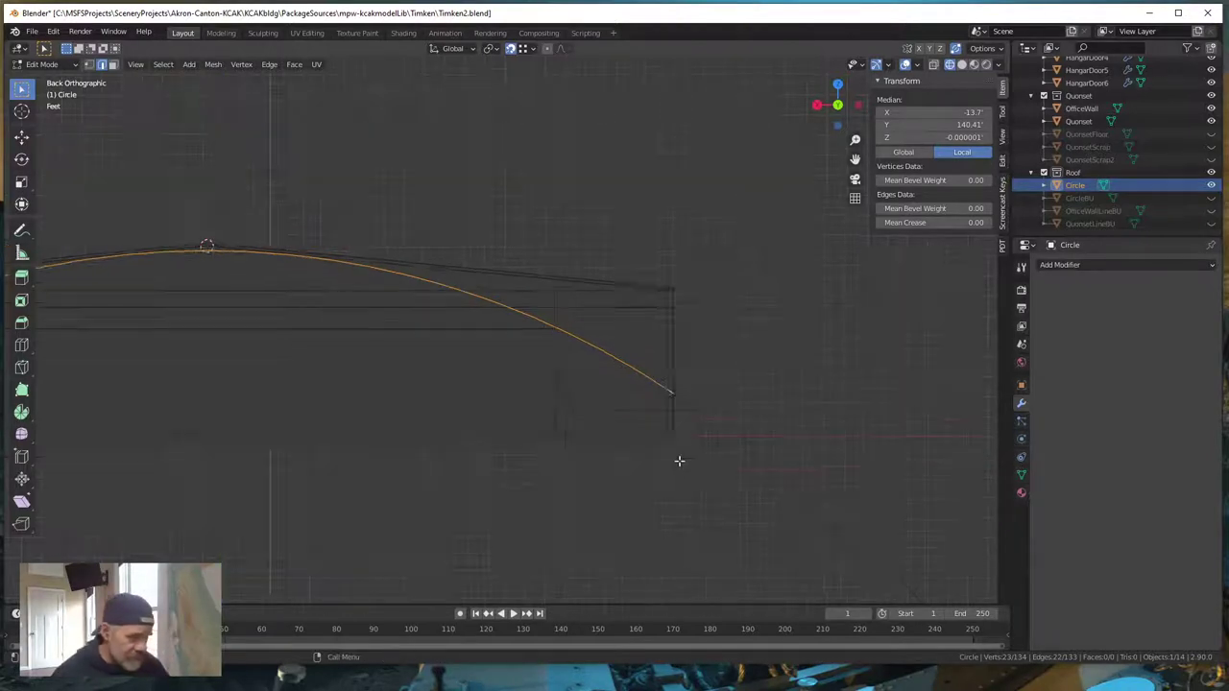
{"action": "middle_click_drag", "start_coordinate": [521, 456], "coordinate": [601, 364], "text": "shift"}
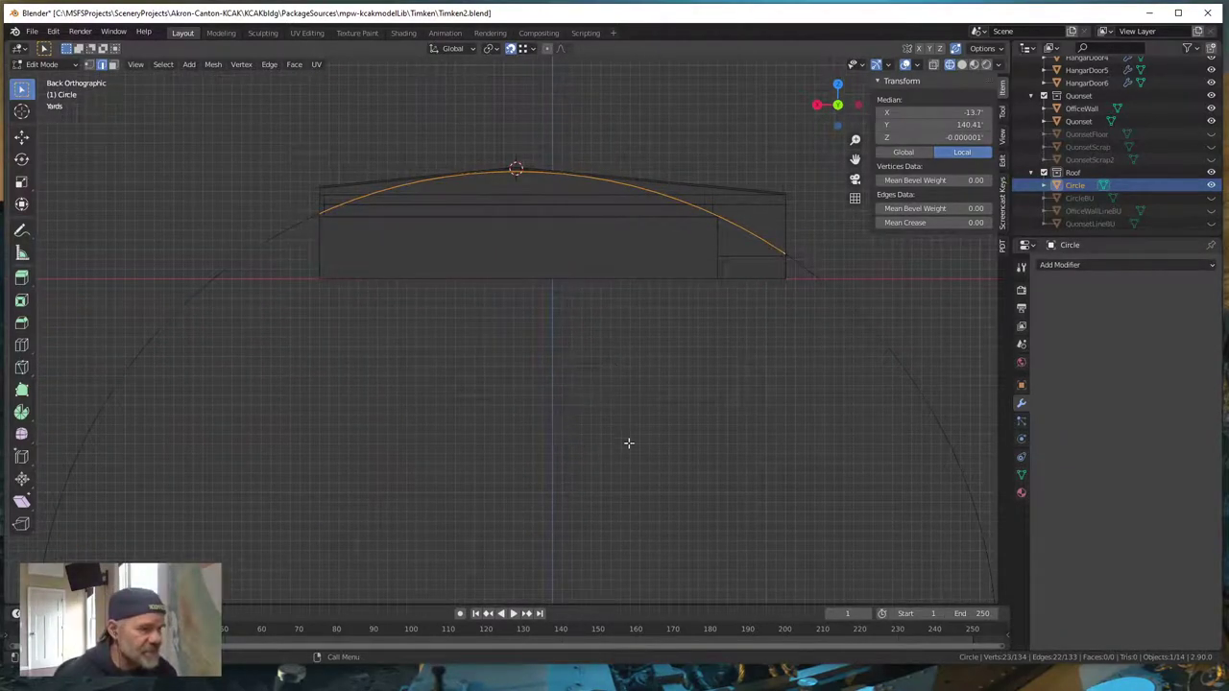
{"action": "scroll", "coordinate": [642, 426], "scroll_direction": "down", "scroll_amount": 2}
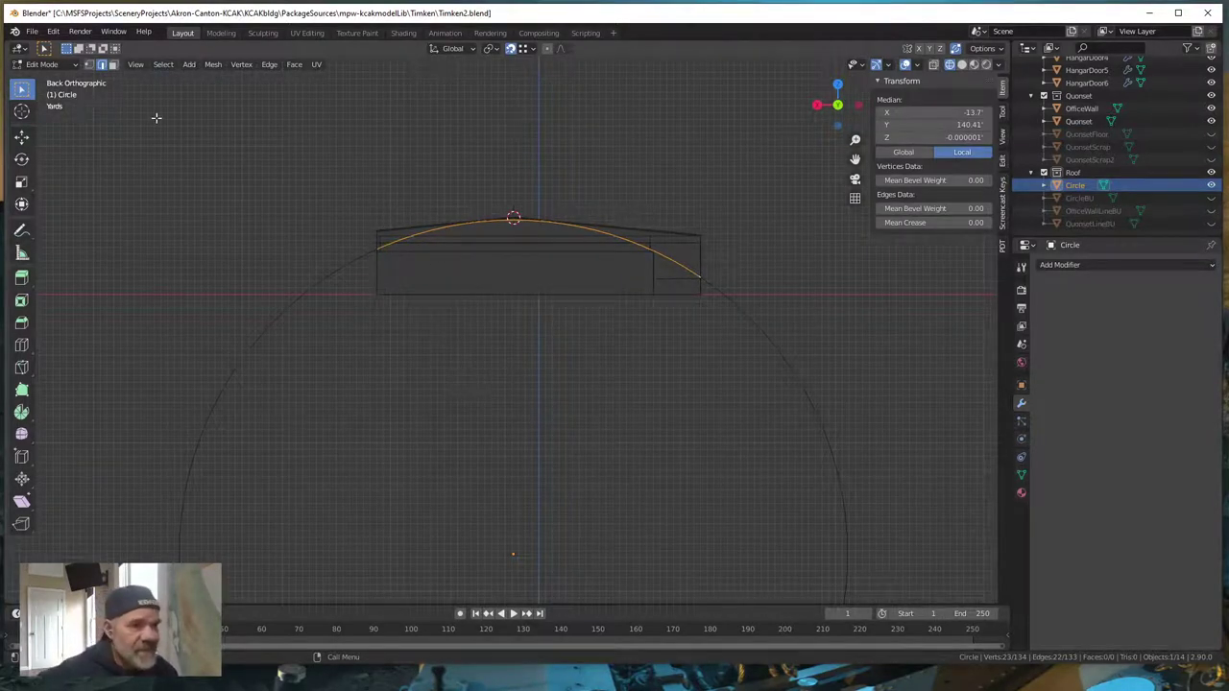
- Invert the selection and delete the unused circle edges, leaving only the 23-vertex roof arc
{"action": "left_click", "coordinate": [165, 65]}
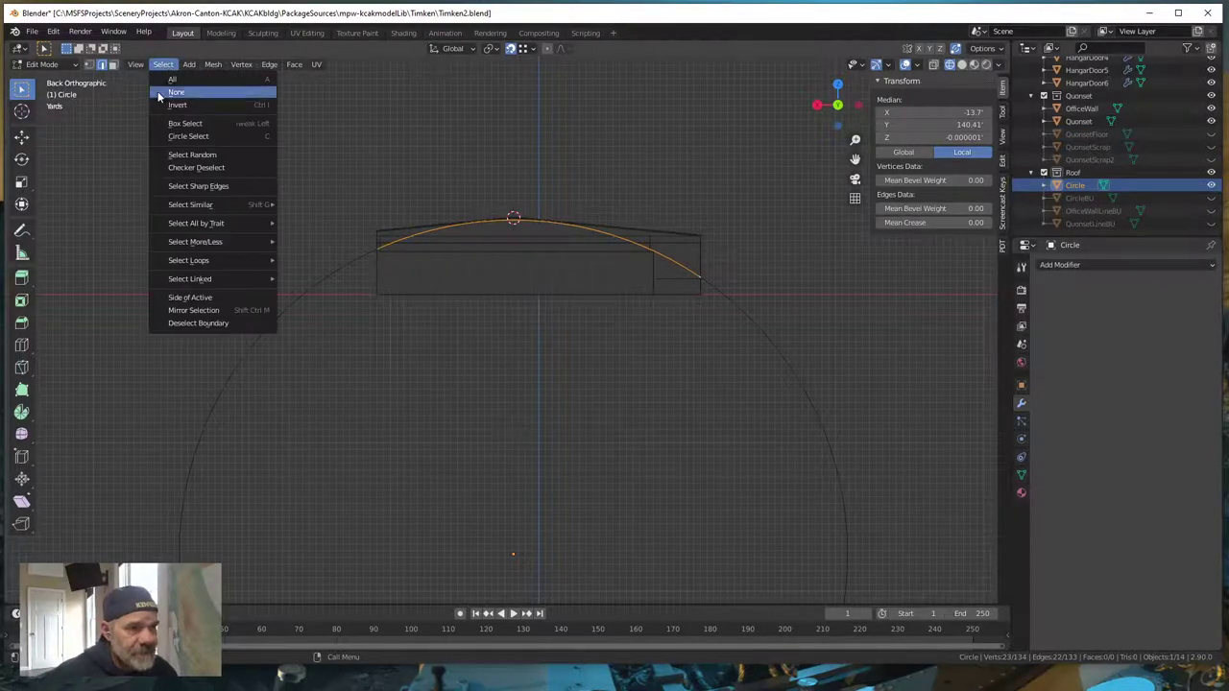
{"action": "left_click", "coordinate": [178, 106]}
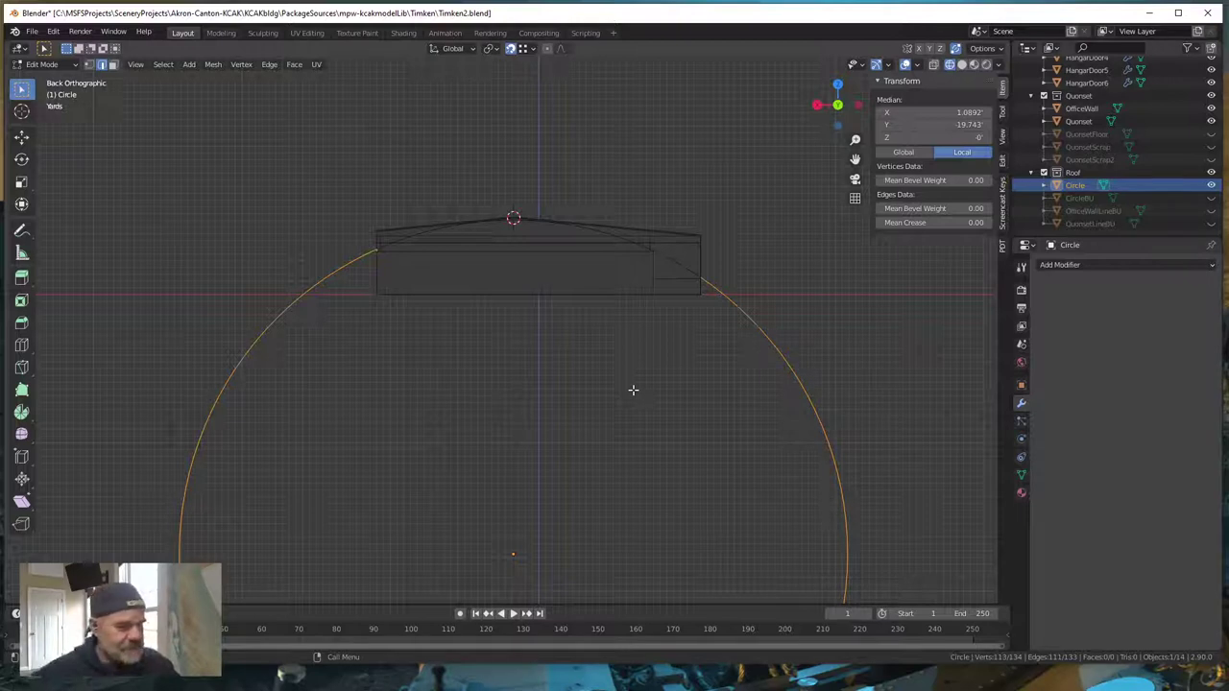
{"action": "key", "text": "x"}
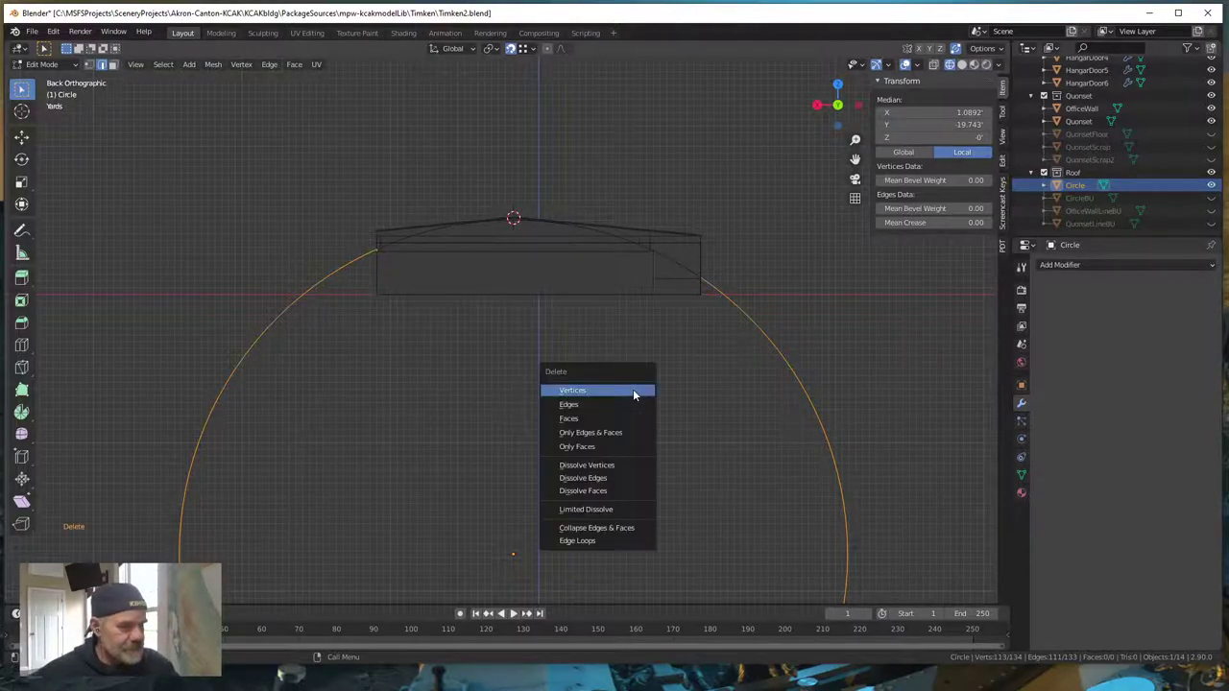
{"action": "left_click", "coordinate": [579, 405]}
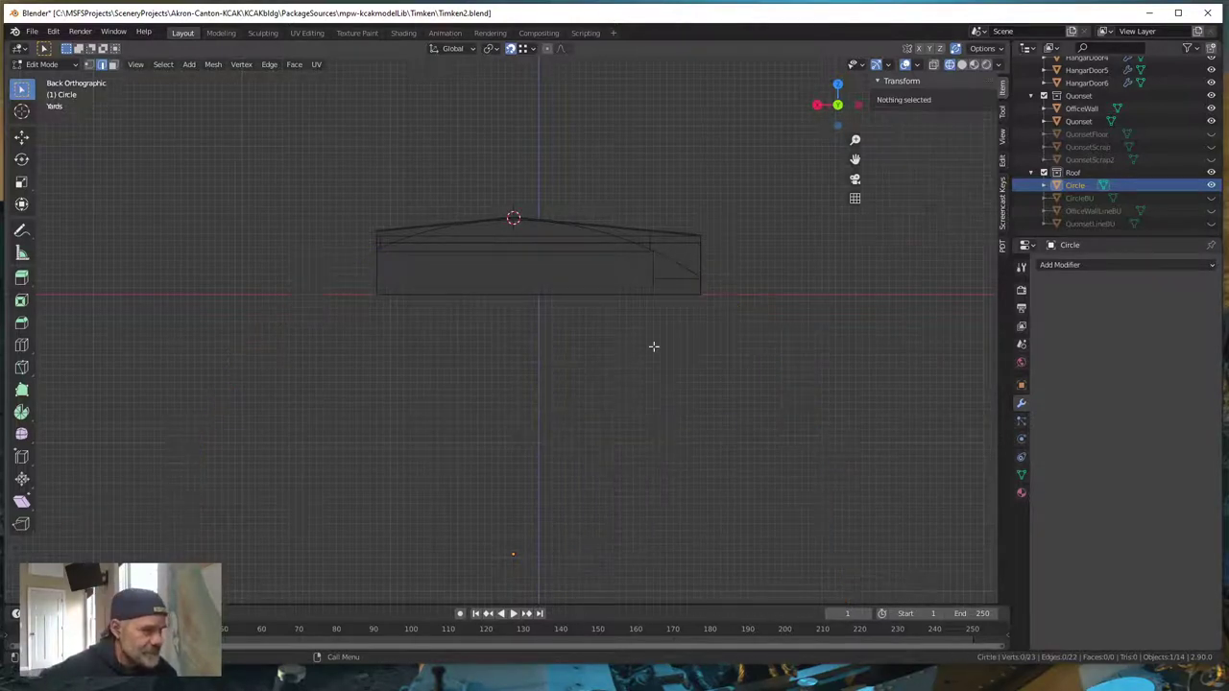
{"action": "middle_click_drag", "start_coordinate": [656, 315], "coordinate": [590, 381]}
- Check the trimmed arc against the walls from several angles, then return to Object Mode
{"action": "scroll", "coordinate": [576, 403], "scroll_direction": "up", "scroll_amount": 2}
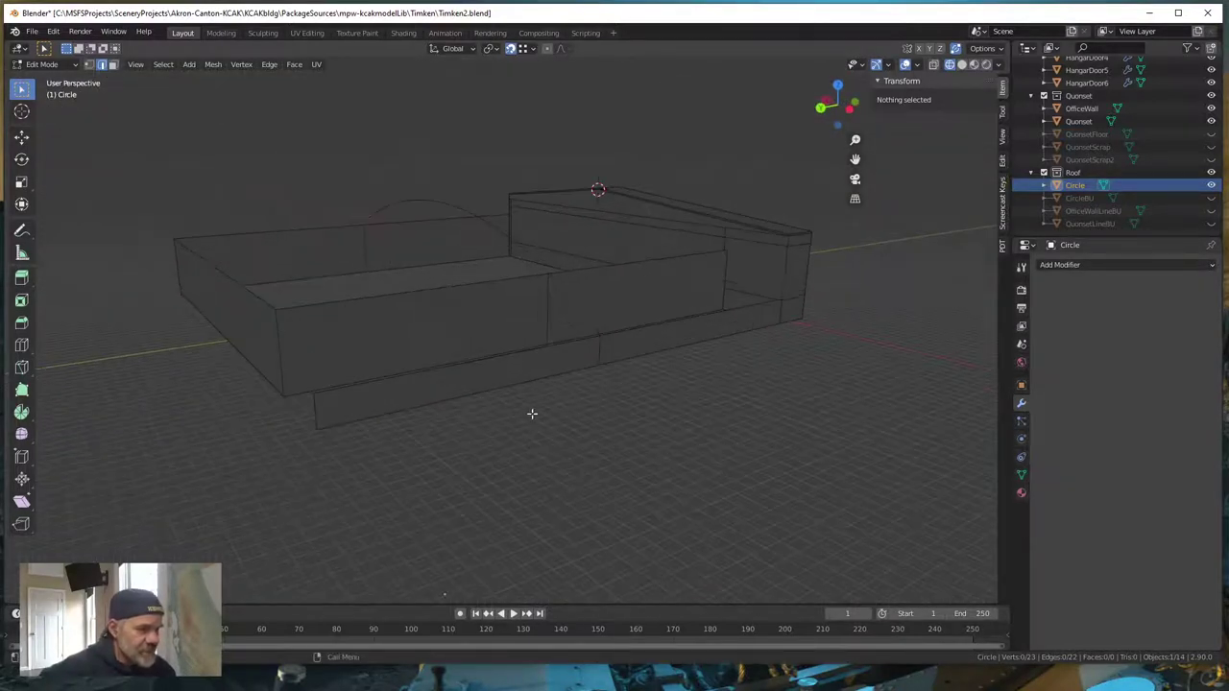
{"action": "middle_click_drag", "start_coordinate": [532, 414], "coordinate": [463, 457]}
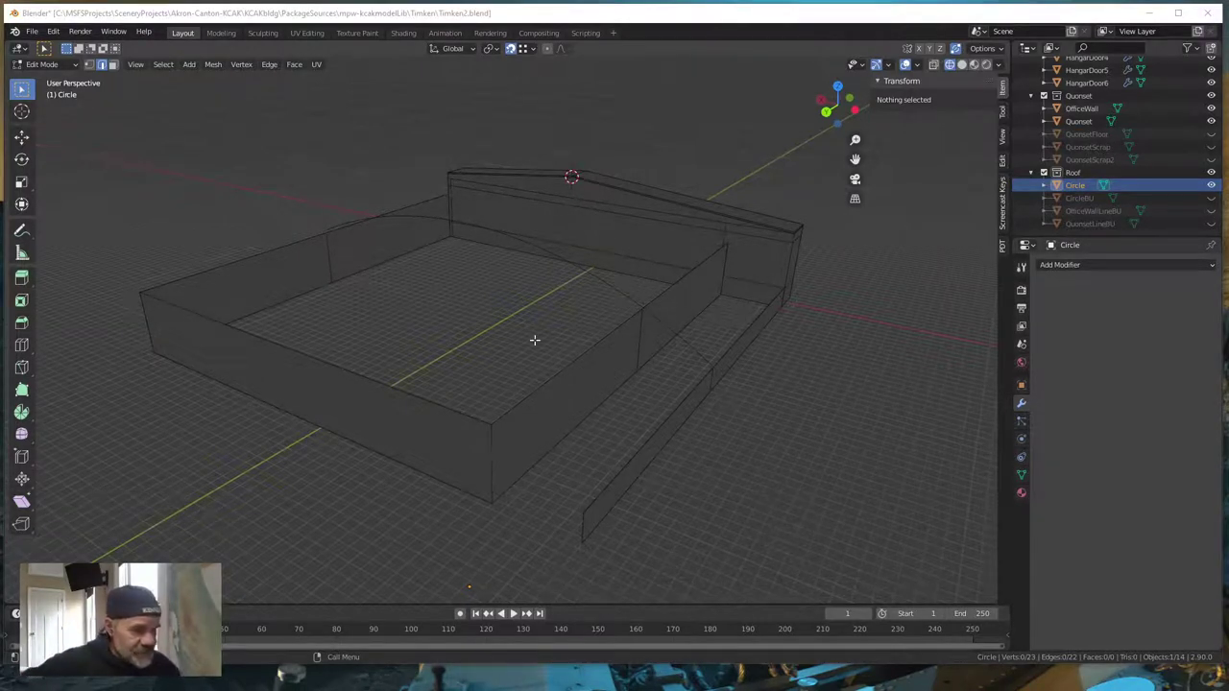
{"action": "mouse_move", "coordinate": [668, 470]}
{"action": "middle_mouse_down"}
{"action": "mouse_move", "coordinate": [686, 471]}
{"action": "mouse_move", "coordinate": [614, 455]}
{"action": "mouse_move", "coordinate": [686, 469]}
{"action": "middle_mouse_up"}
{"action": "scroll", "coordinate": [686, 470], "scroll_direction": "down", "scroll_amount": 1}
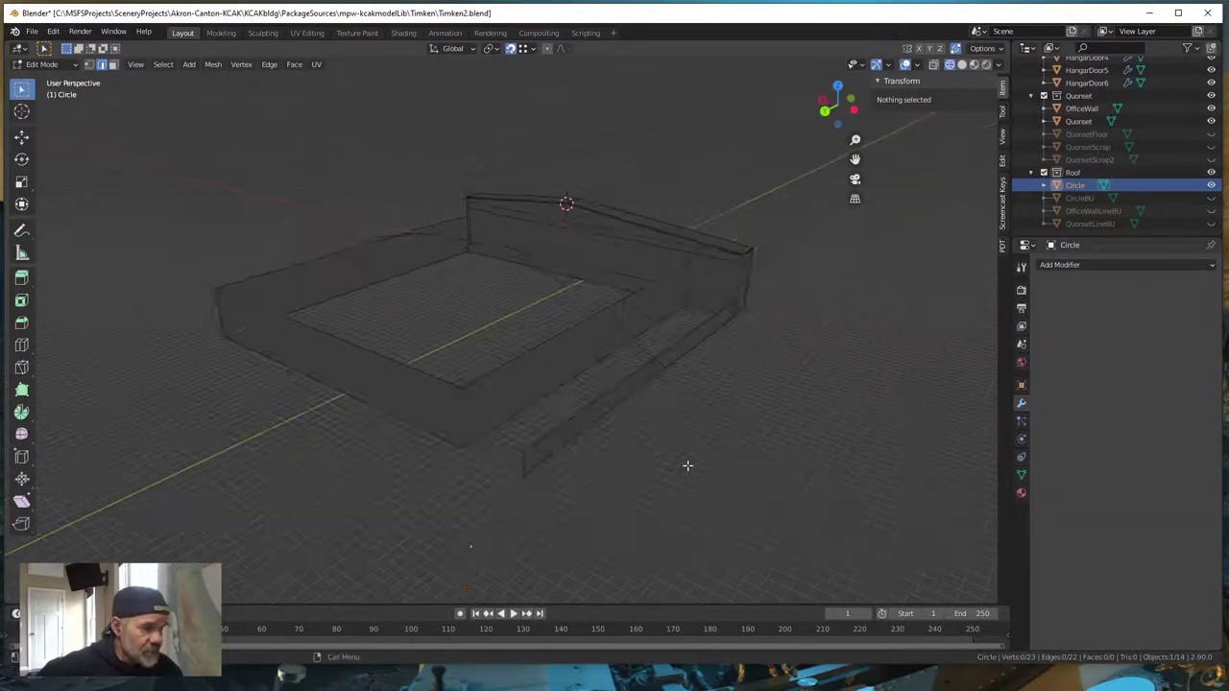
{"action": "mouse_move", "coordinate": [662, 451]}
{"action": "middle_mouse_down"}
{"action": "mouse_move", "coordinate": [637, 444]}
{"action": "mouse_move", "coordinate": [656, 445]}
{"action": "middle_mouse_up"}
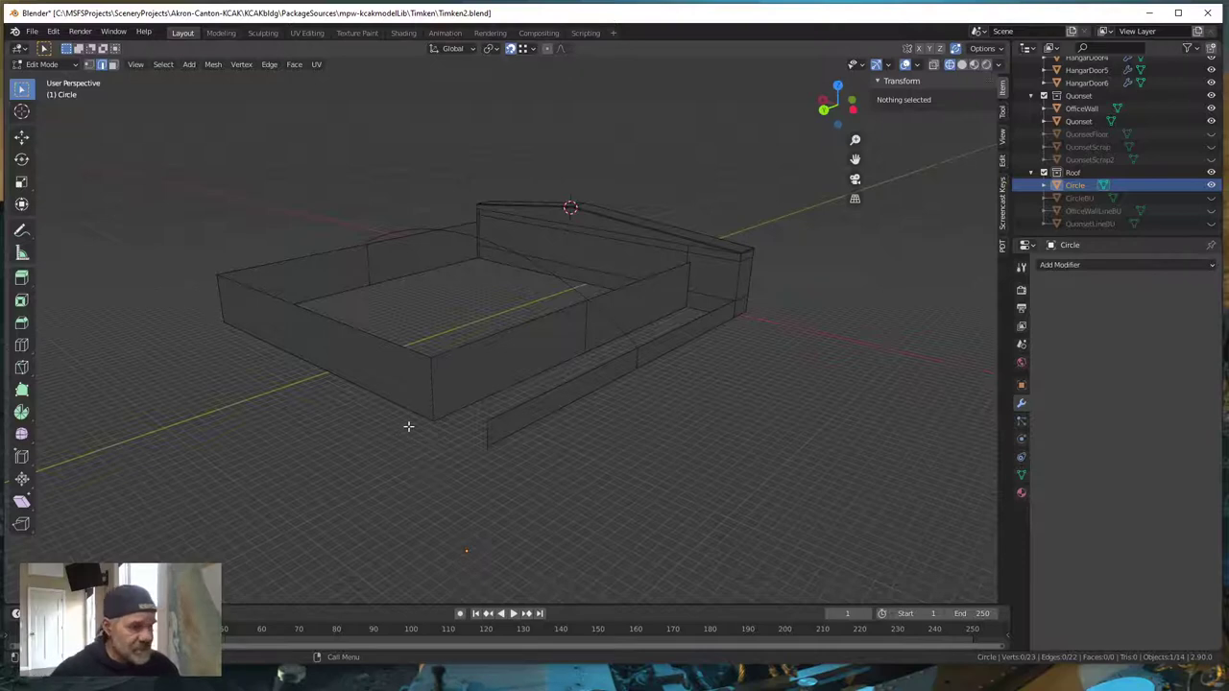
{"action": "middle_click_drag", "start_coordinate": [409, 425], "coordinate": [435, 486]}
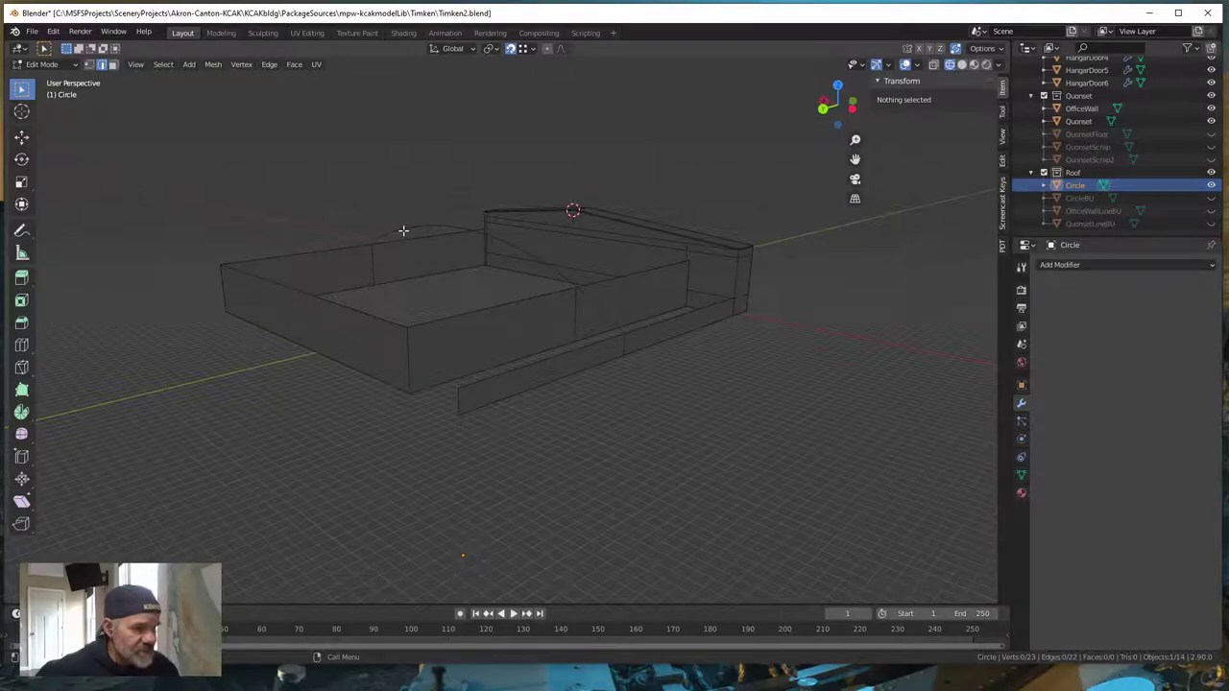
{"action": "mouse_move", "coordinate": [411, 273]}
{"action": "middle_mouse_down"}
{"action": "mouse_move", "coordinate": [412, 291]}
{"action": "mouse_move", "coordinate": [426, 282]}
{"action": "middle_mouse_up"}
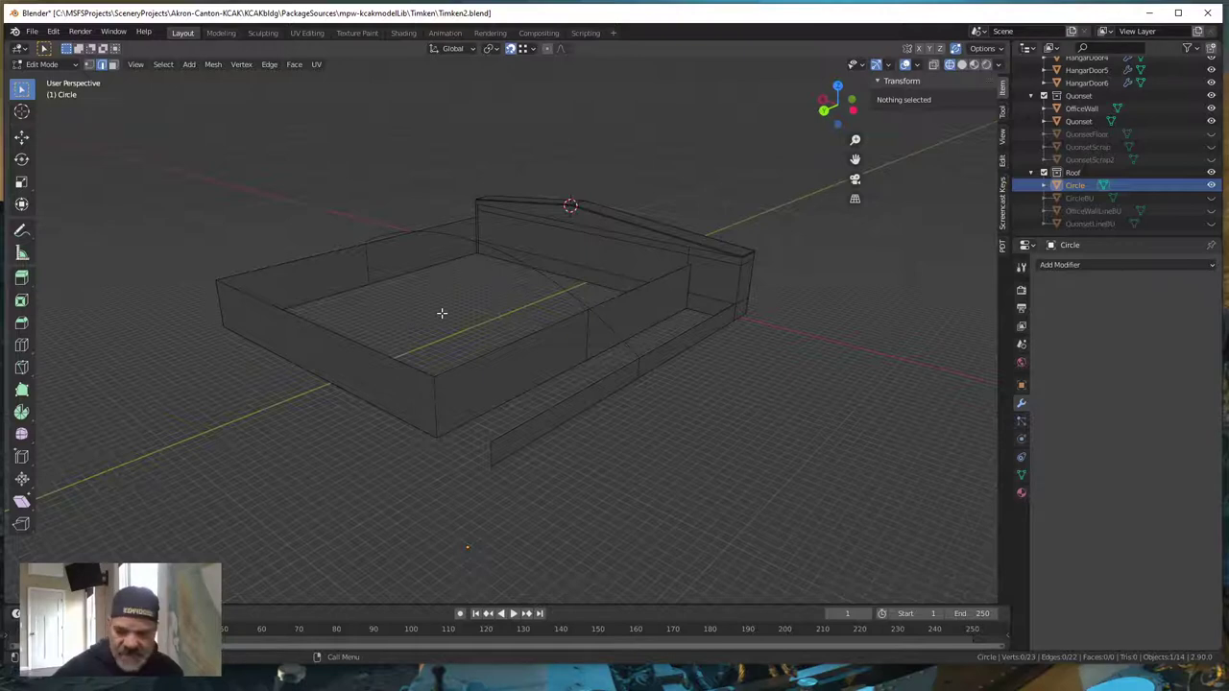
{"action": "key", "text": "Tab"}
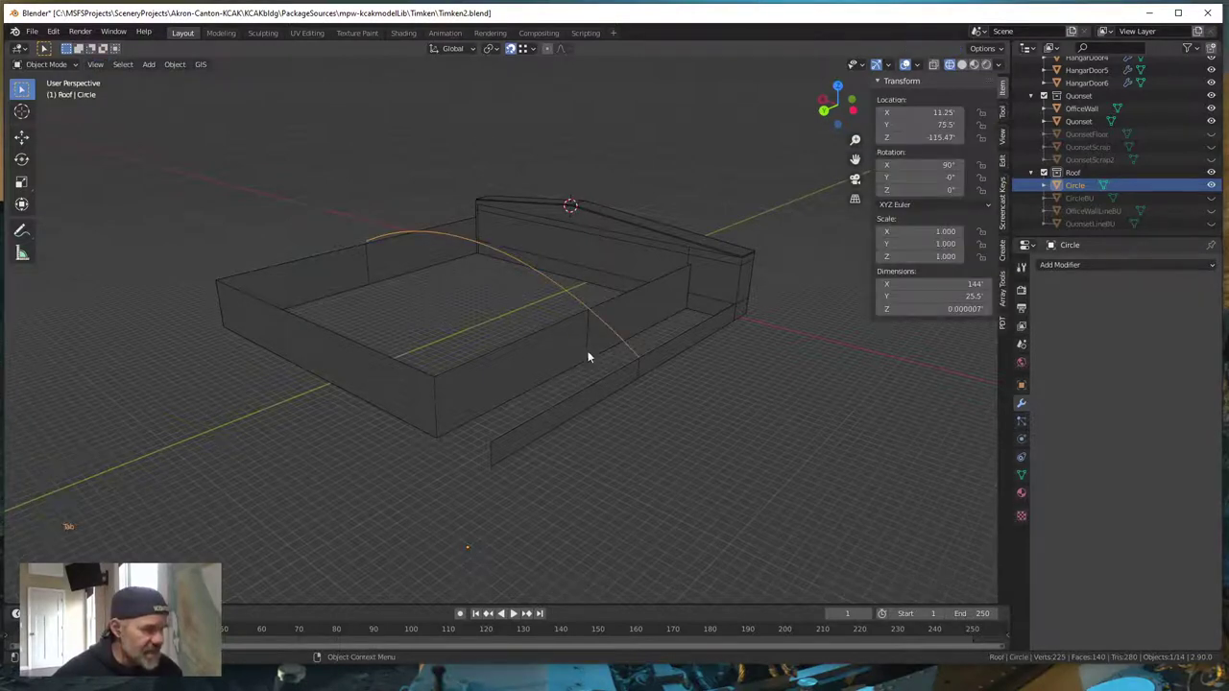
- Rename the Circle object to RoofProfile and duplicate it
{"action": "double_click", "coordinate": [1075, 185]}
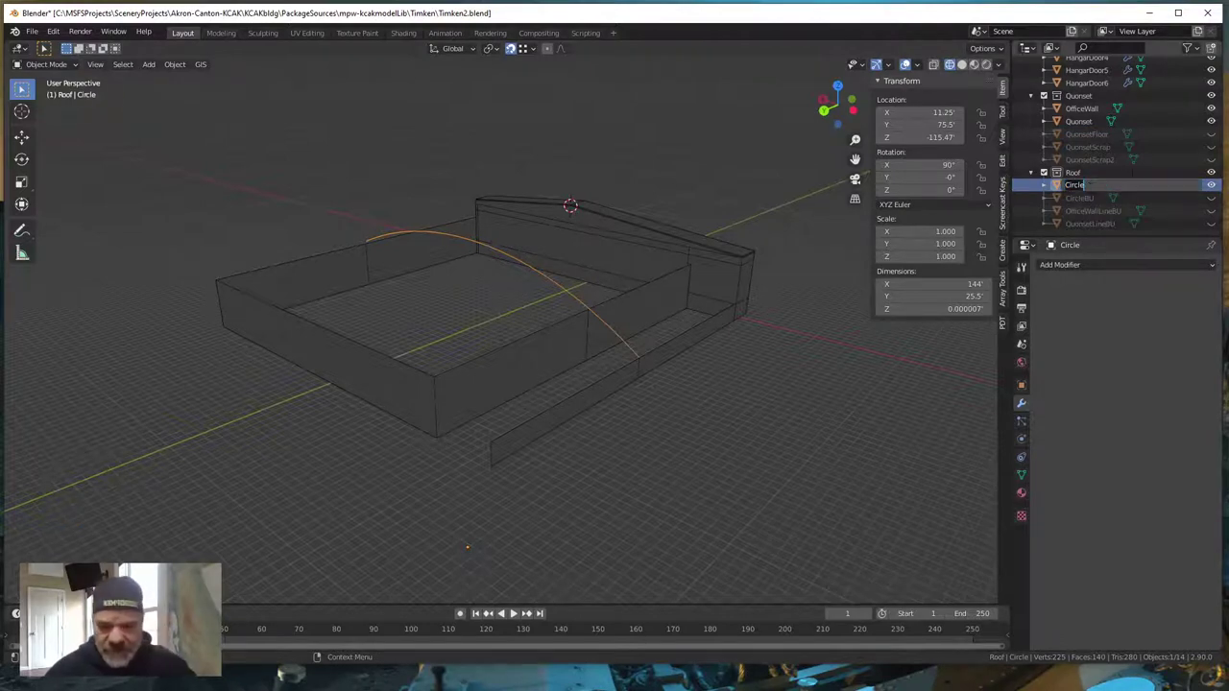
{"action": "key", "text": "shift"}
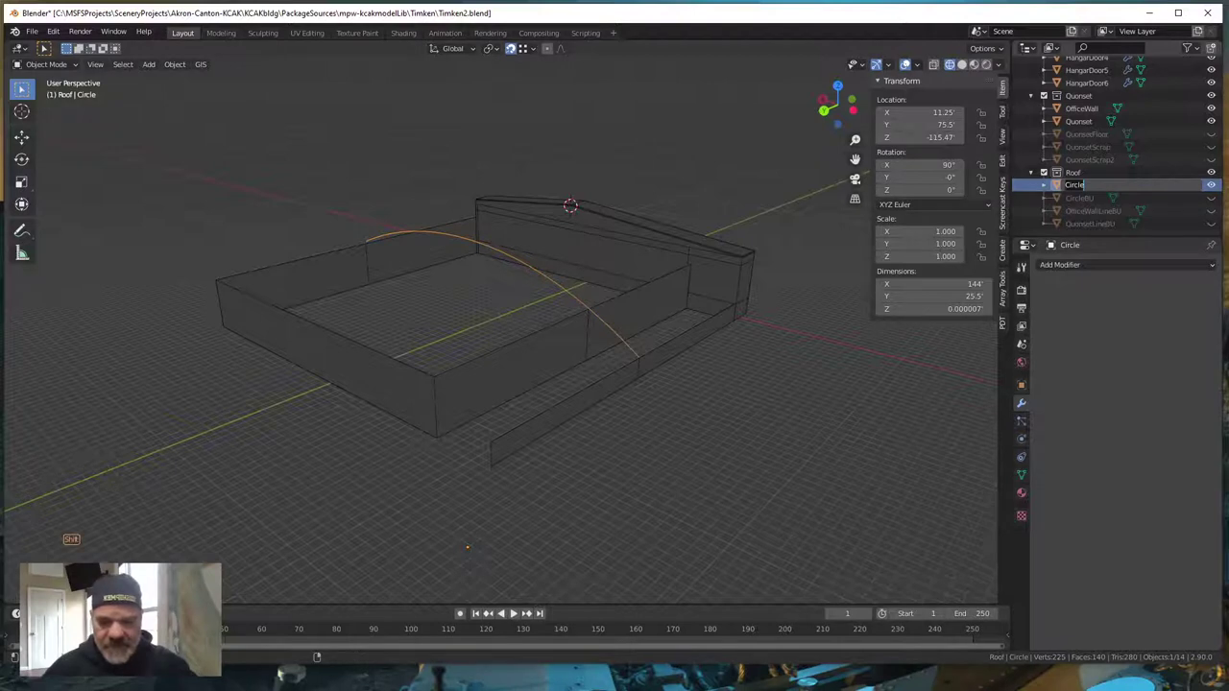
{"action": "type", "text": "R"}
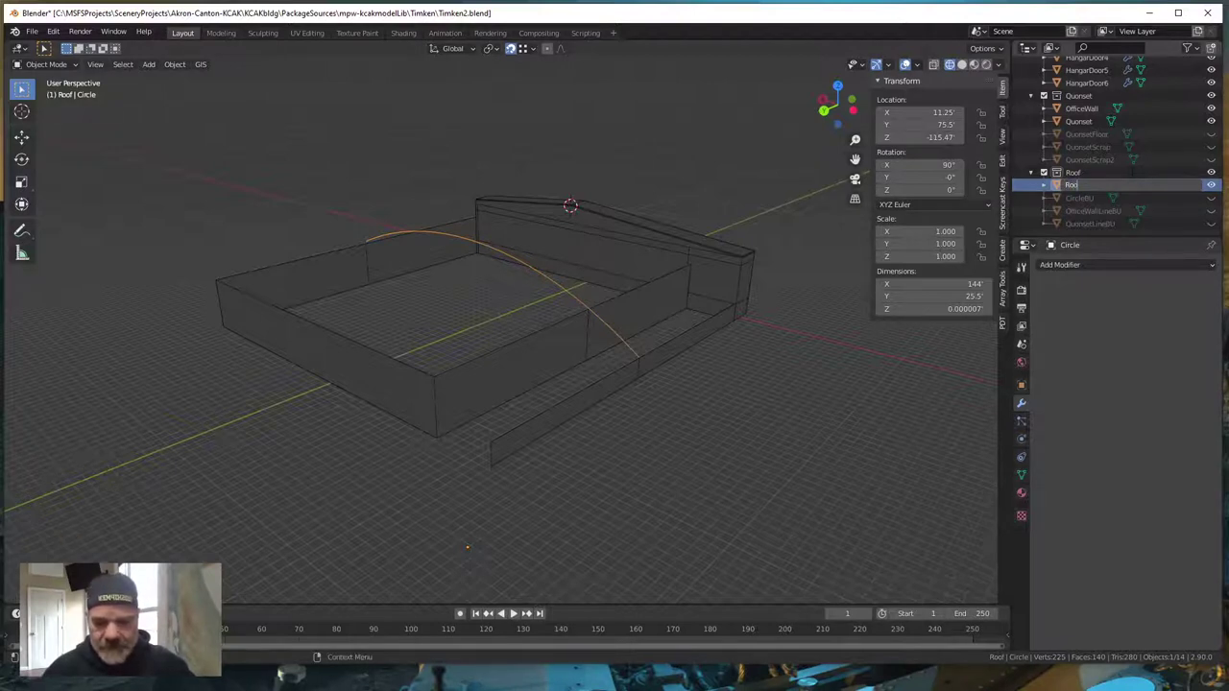
{"action": "type", "text": "oofProfile"}
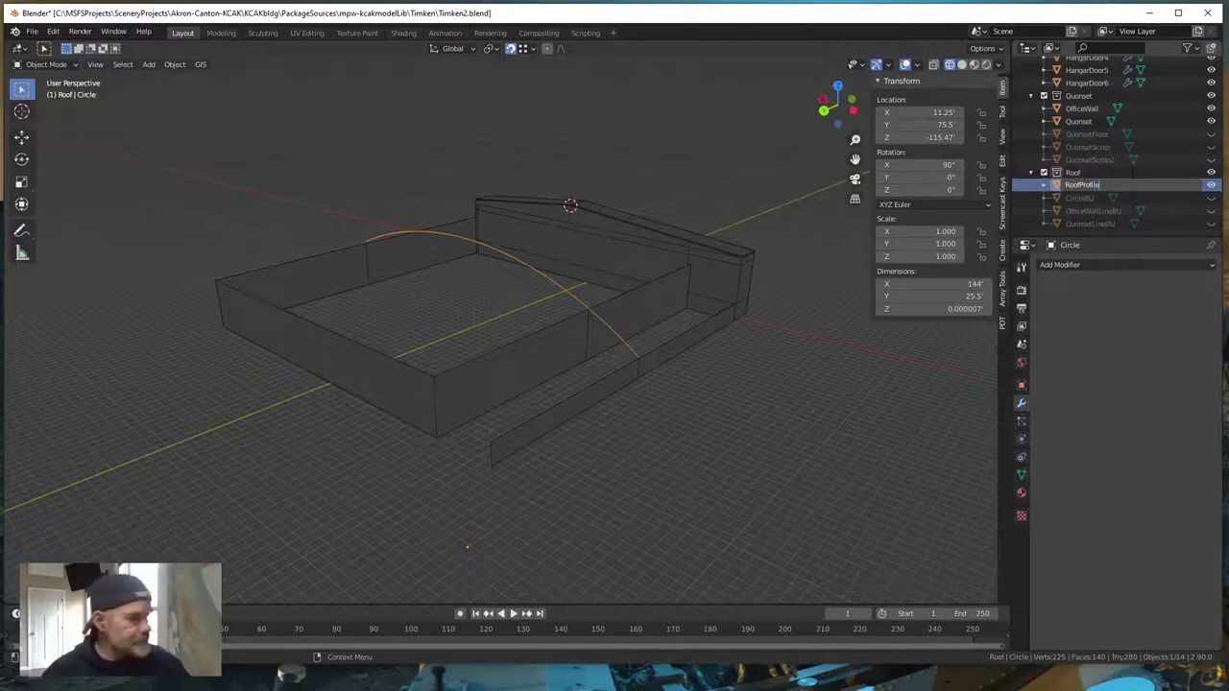
{"action": "key", "text": "Return"}
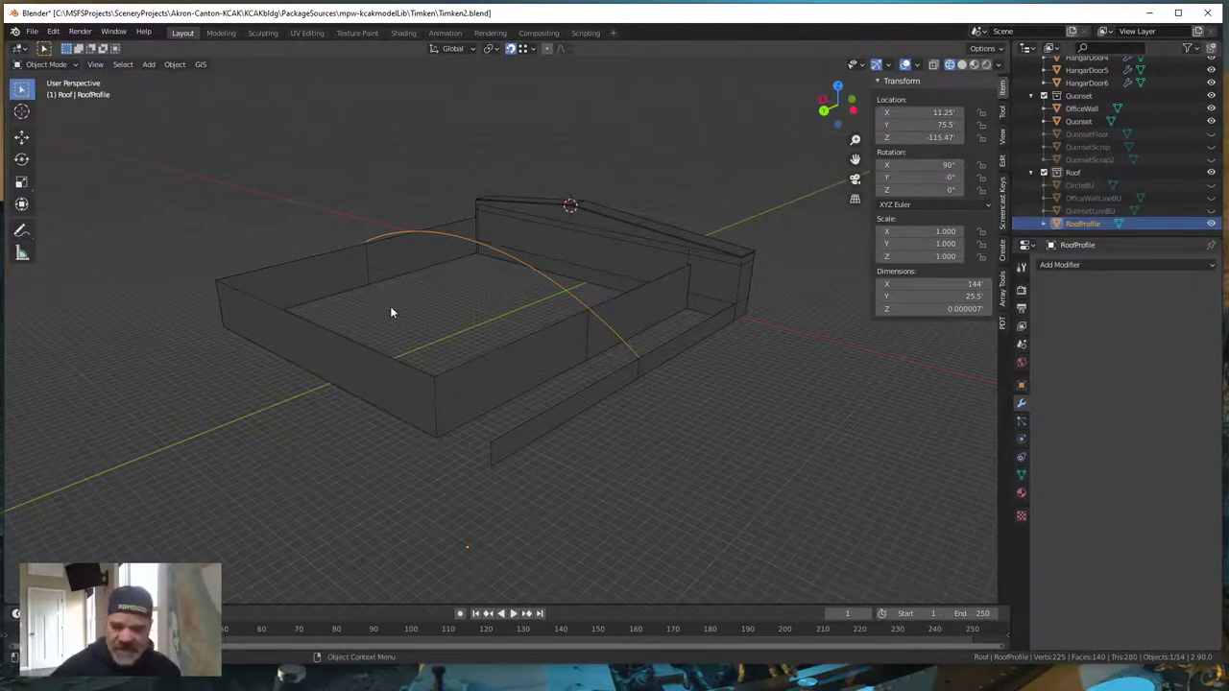
{"action": "key", "text": "shift+d"}
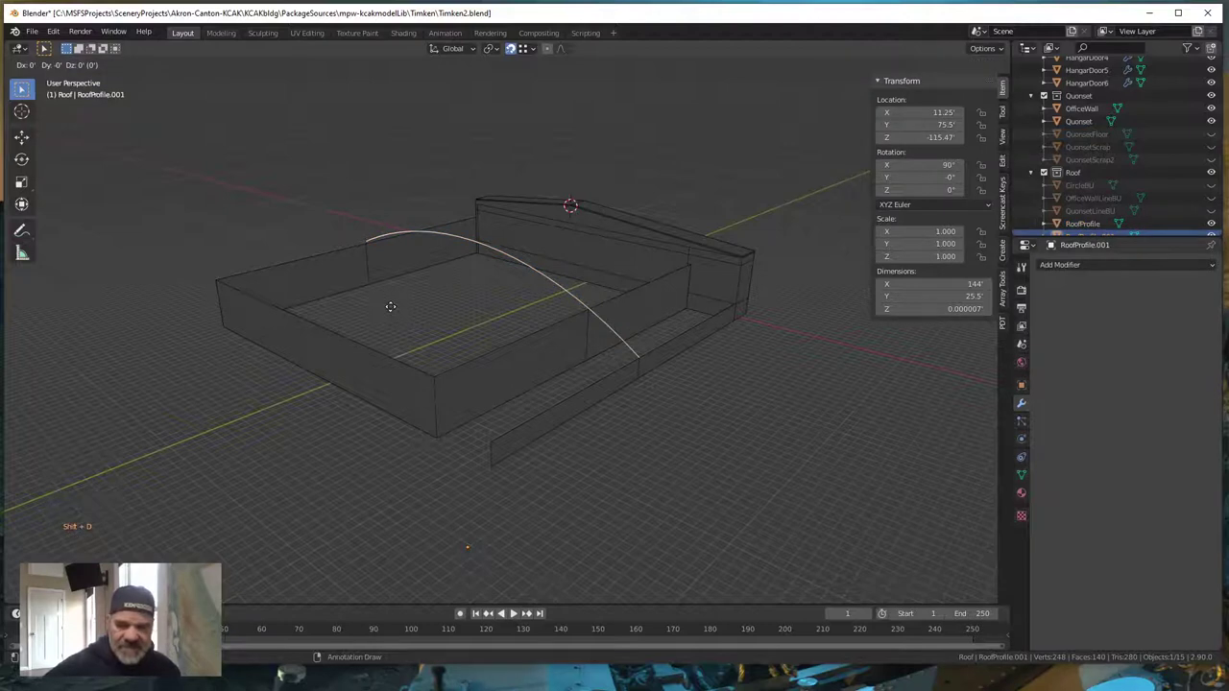
- Leave the duplicate in place, rename it RoofProfileBU, and hide it
{"action": "right_click", "coordinate": [391, 312]}
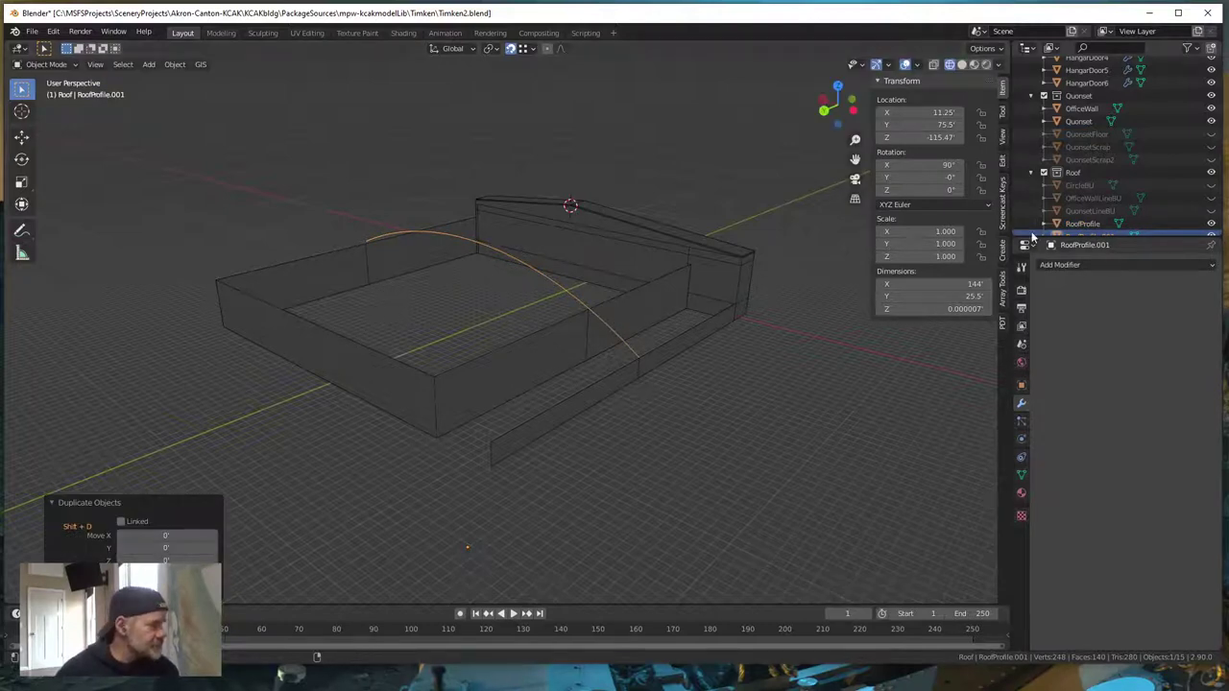
{"action": "scroll", "coordinate": [1076, 225], "scroll_direction": "down", "scroll_amount": 1}
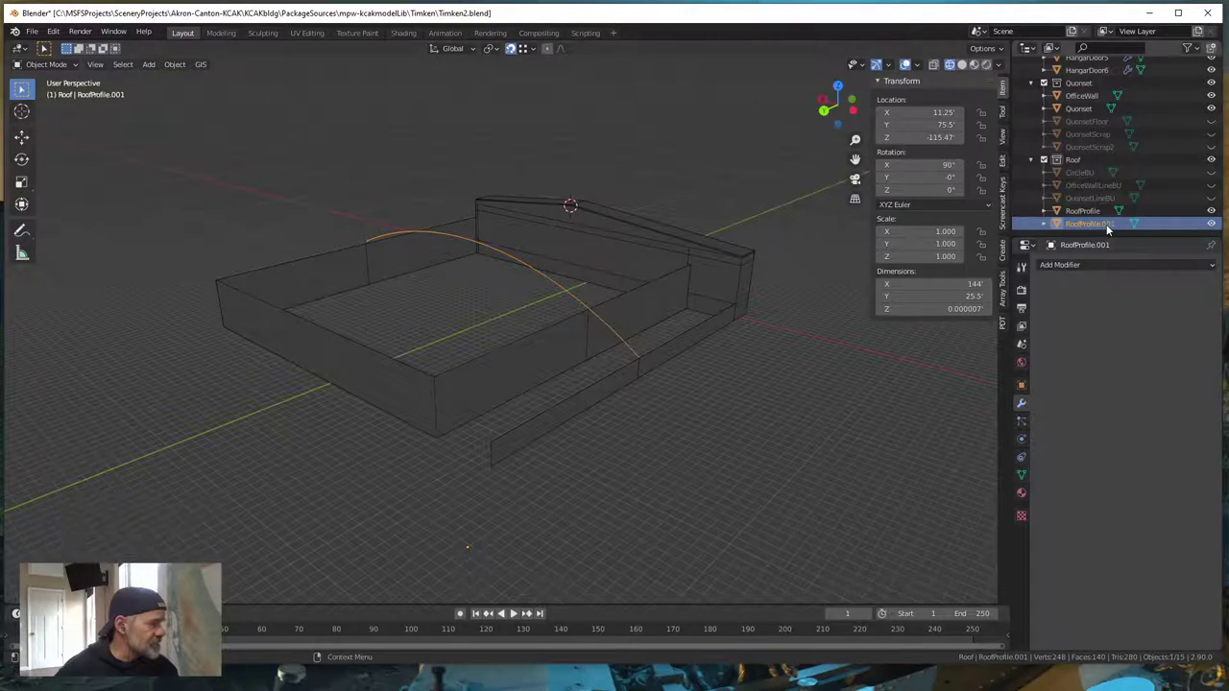
{"action": "double_click", "coordinate": [1094, 224]}
{"action": "key", "text": "ctrl+a"}
{"action": "key", "text": "shift+Left"}
{"action": "key", "text": "shift+Left"}
{"action": "key", "text": "shift+Left"}
{"action": "key", "text": "shift+Left"}
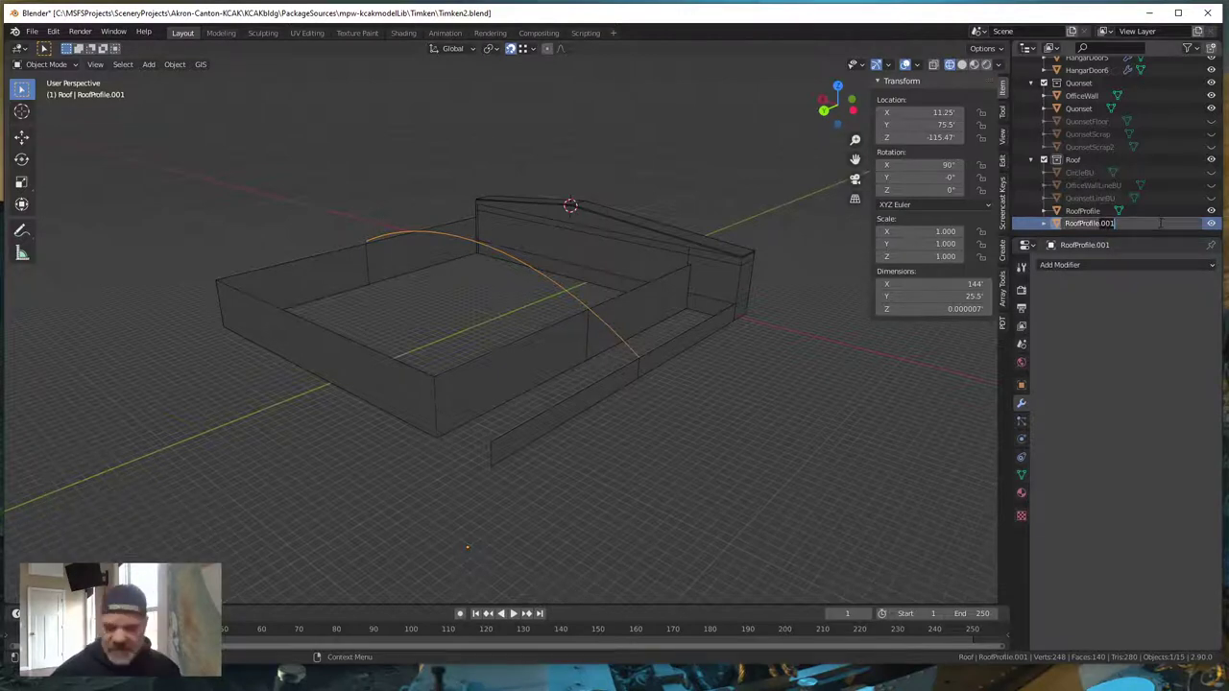
{"action": "type", "text": "B"}
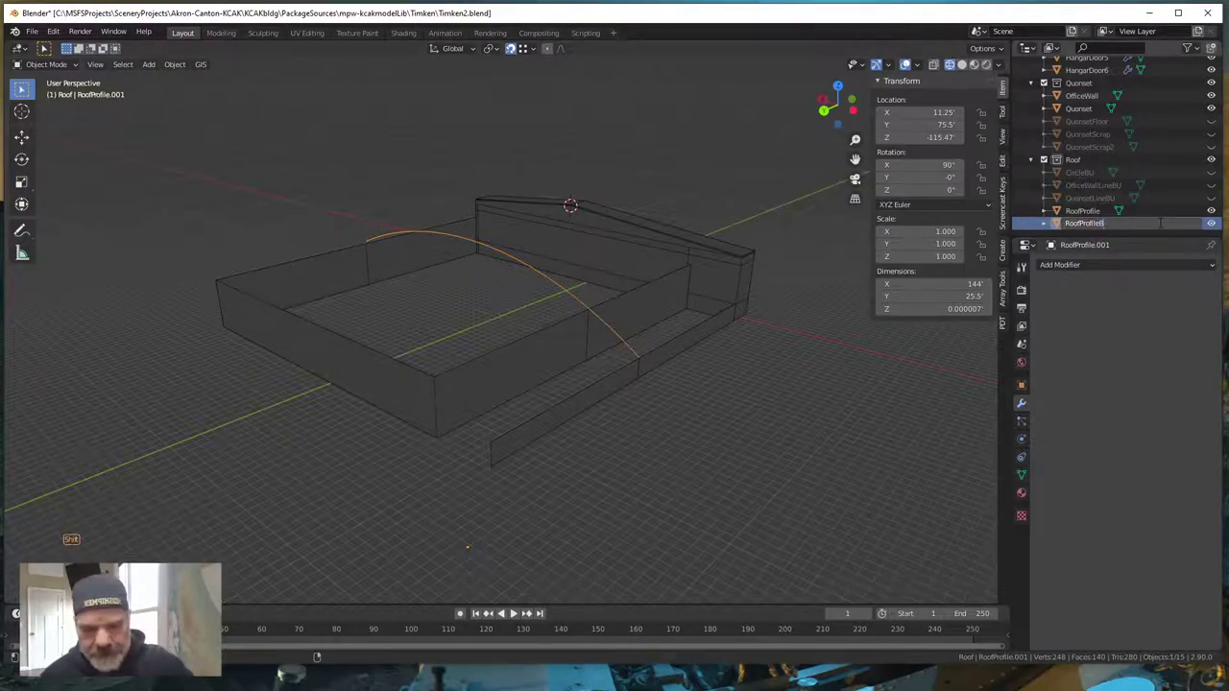
{"action": "type", "text": "U"}
{"action": "key", "text": "Return"}
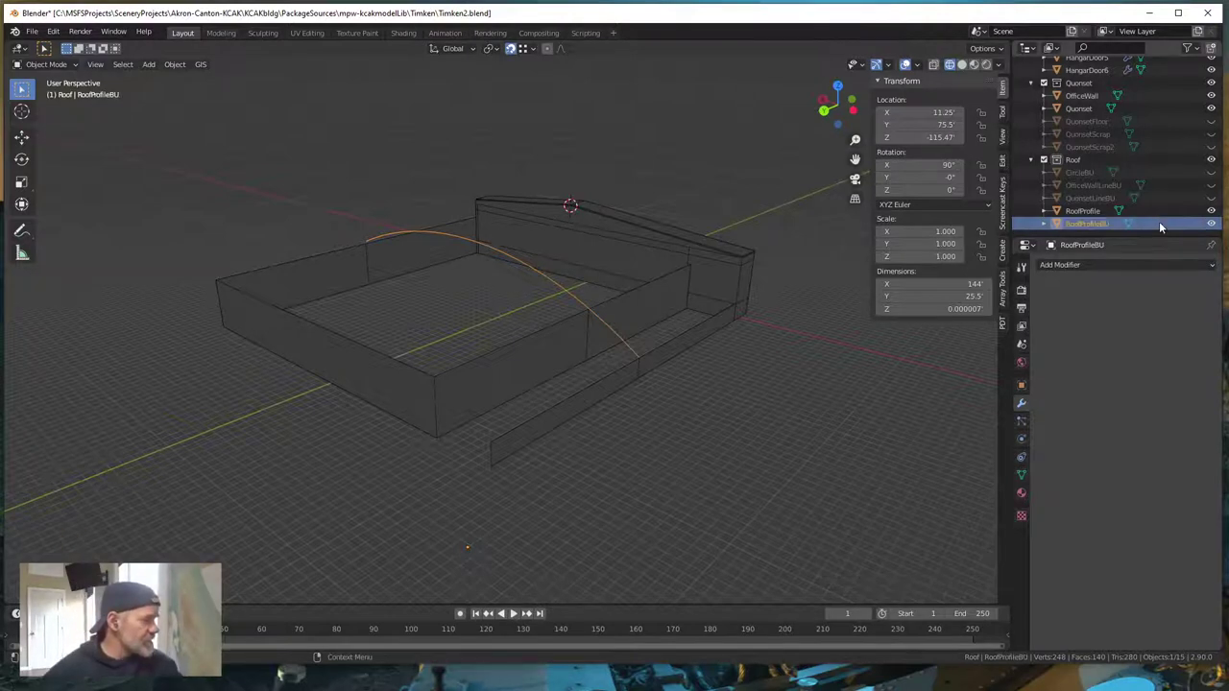
{"action": "left_click", "coordinate": [1211, 223]}
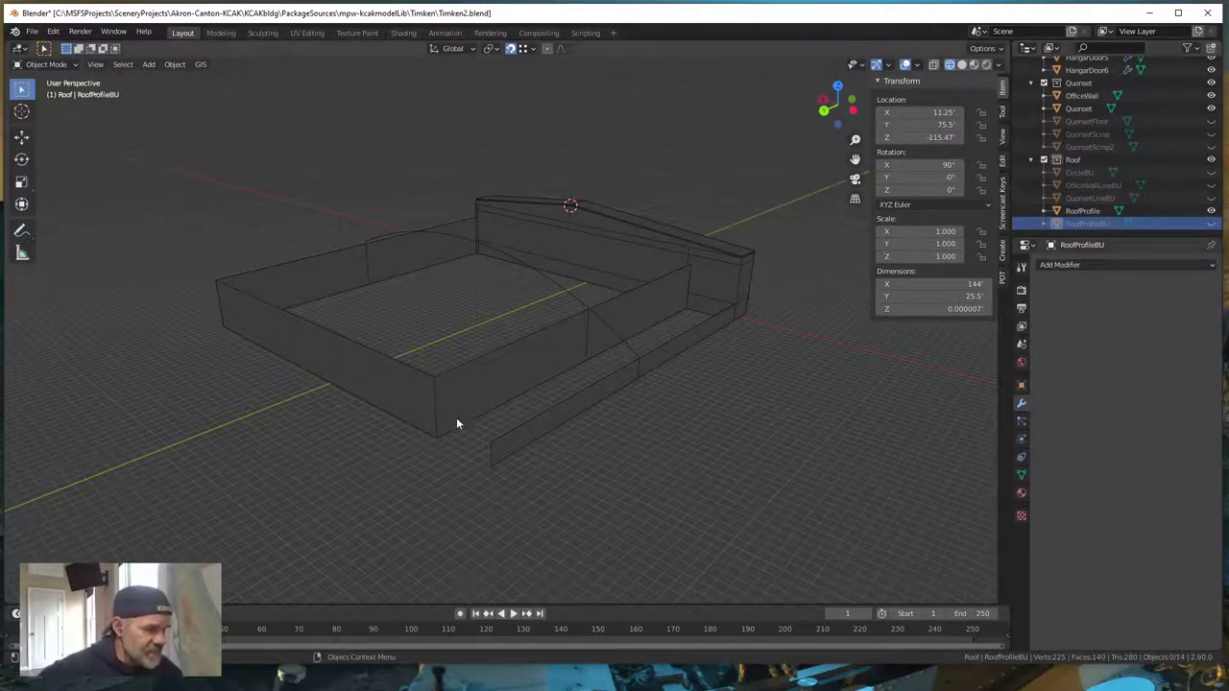
- Select RoofProfile, confirm snapping is set to Vertex, and enter Edit Mode
{"action": "middle_click_drag", "start_coordinate": [642, 484], "coordinate": [608, 489]}
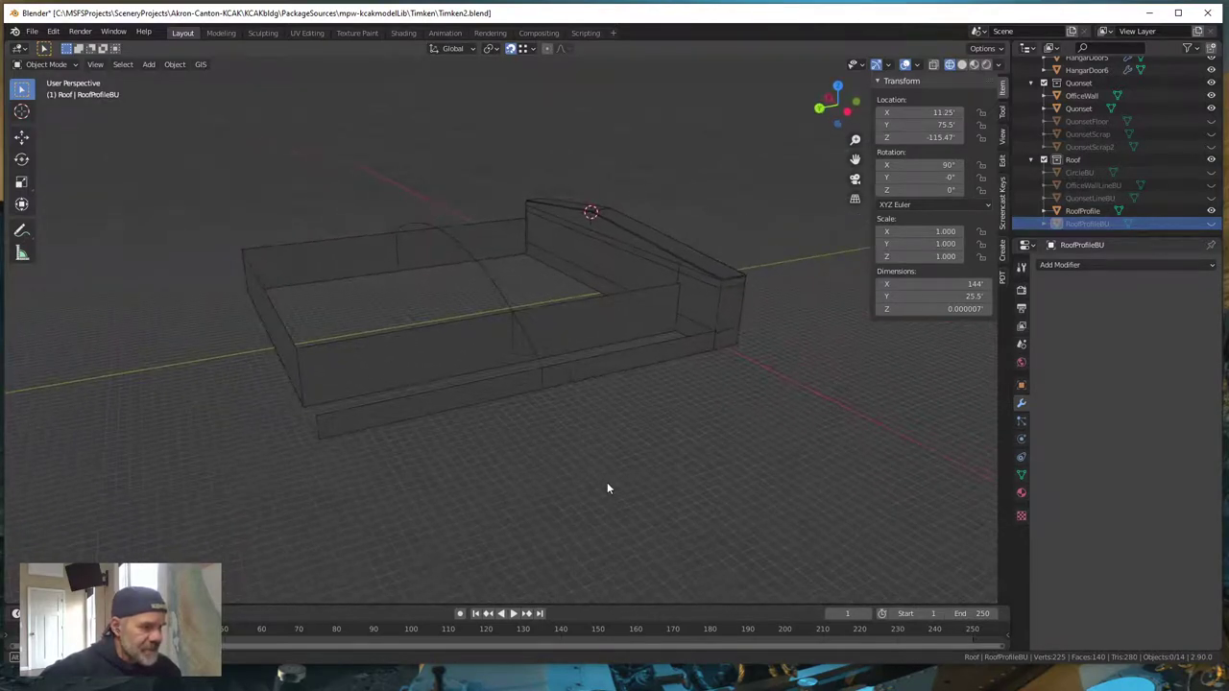
{"action": "left_click", "coordinate": [1082, 210]}
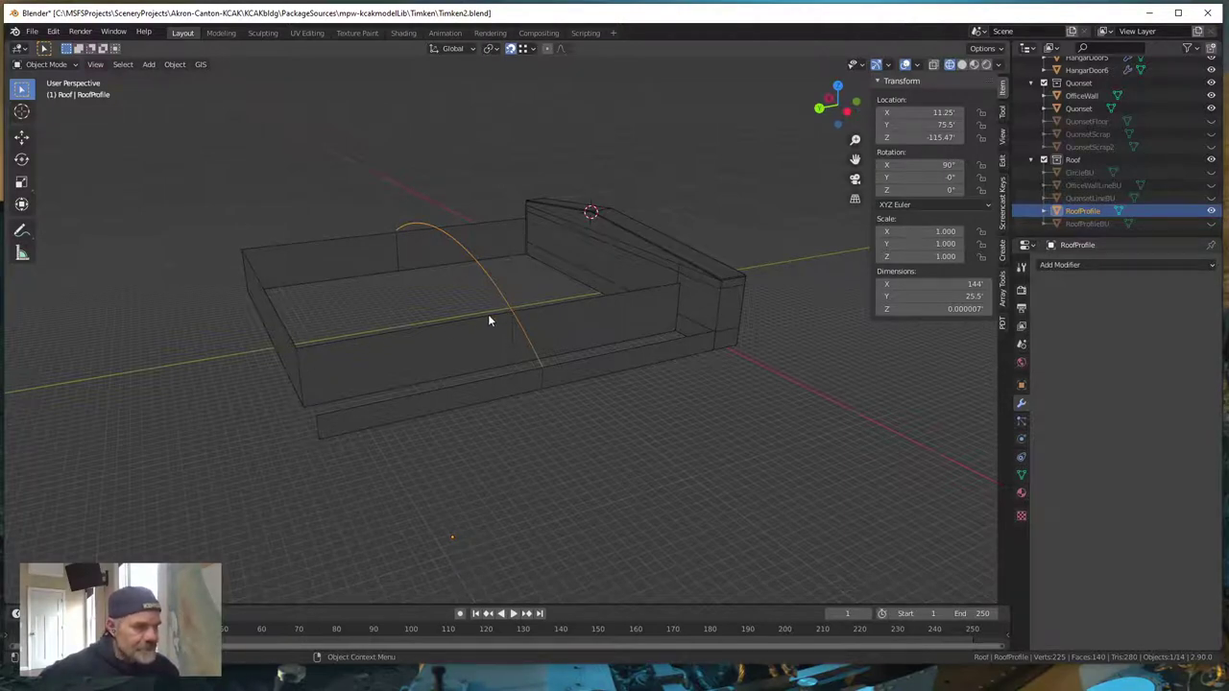
{"action": "left_click", "coordinate": [533, 50]}
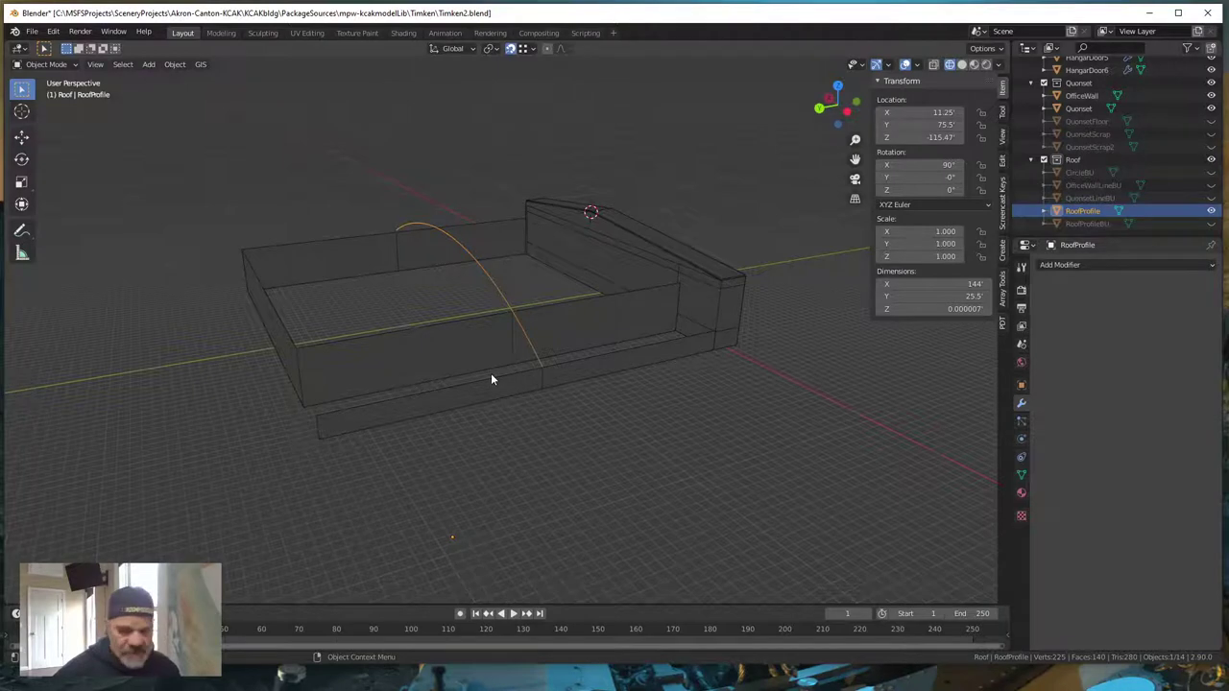
{"action": "key", "text": "Tab"}
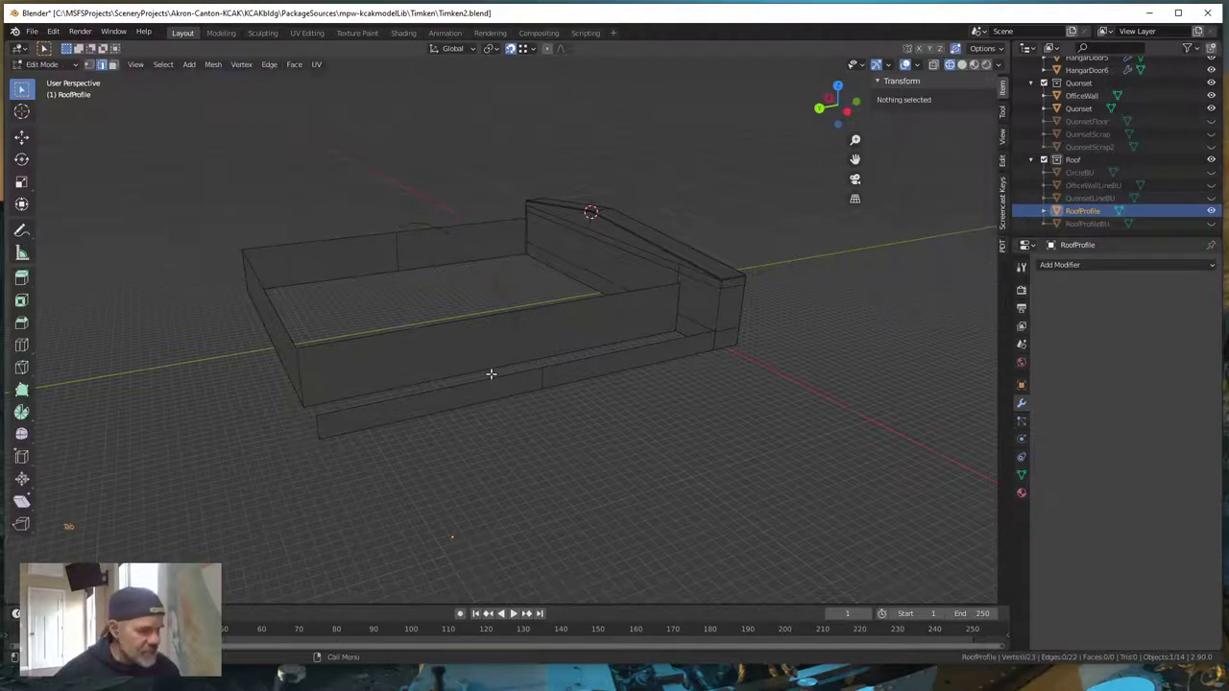
- Select all 23 vertices of the RoofProfile arc in vertex mode, including its lower end point
{"action": "left_click", "coordinate": [89, 67]}
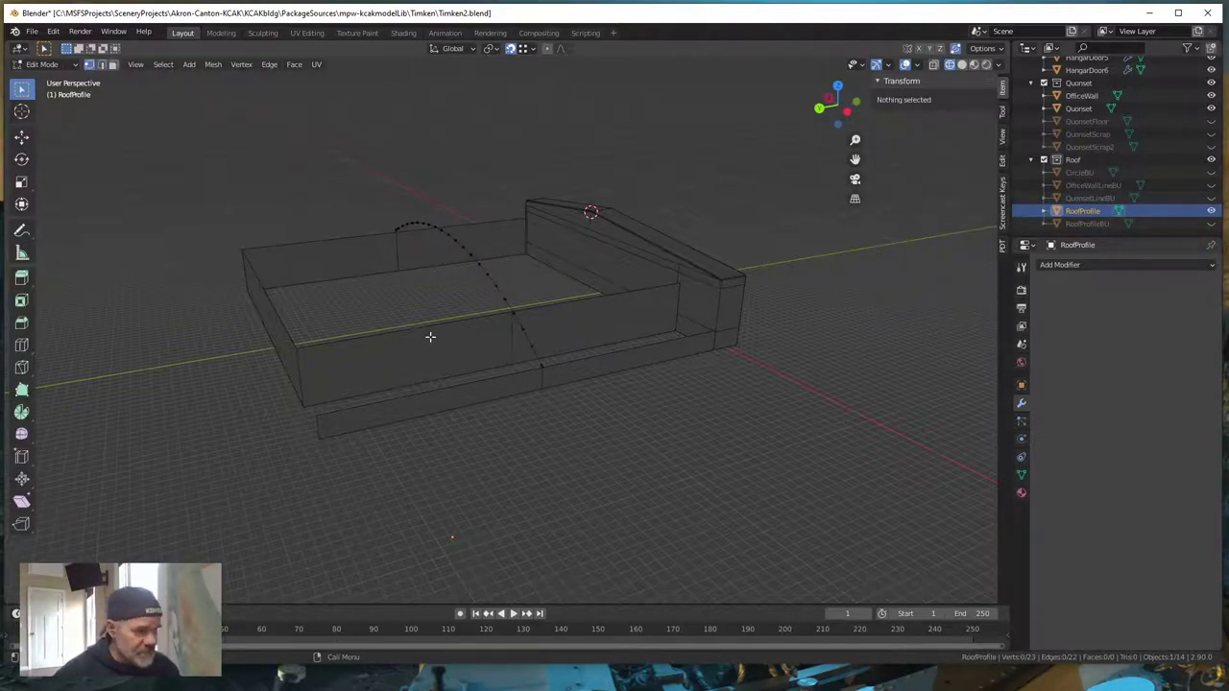
{"action": "key", "text": "a"}
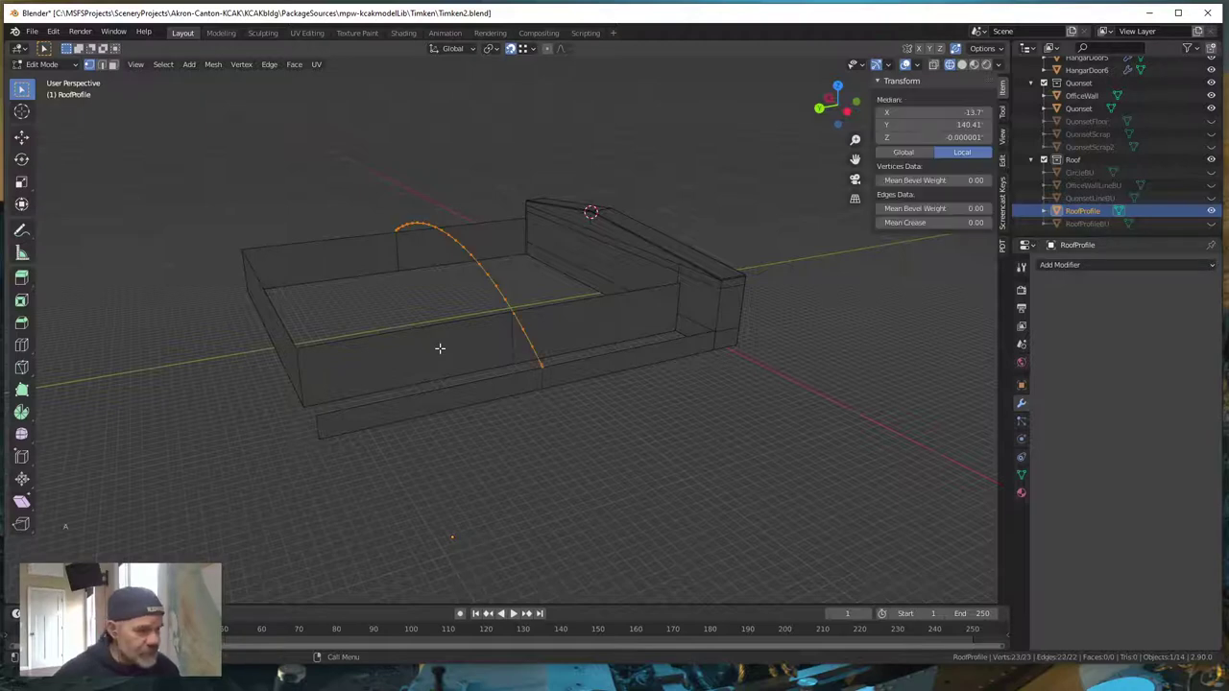
{"action": "scroll", "coordinate": [559, 396], "scroll_direction": "up", "scroll_amount": 3}
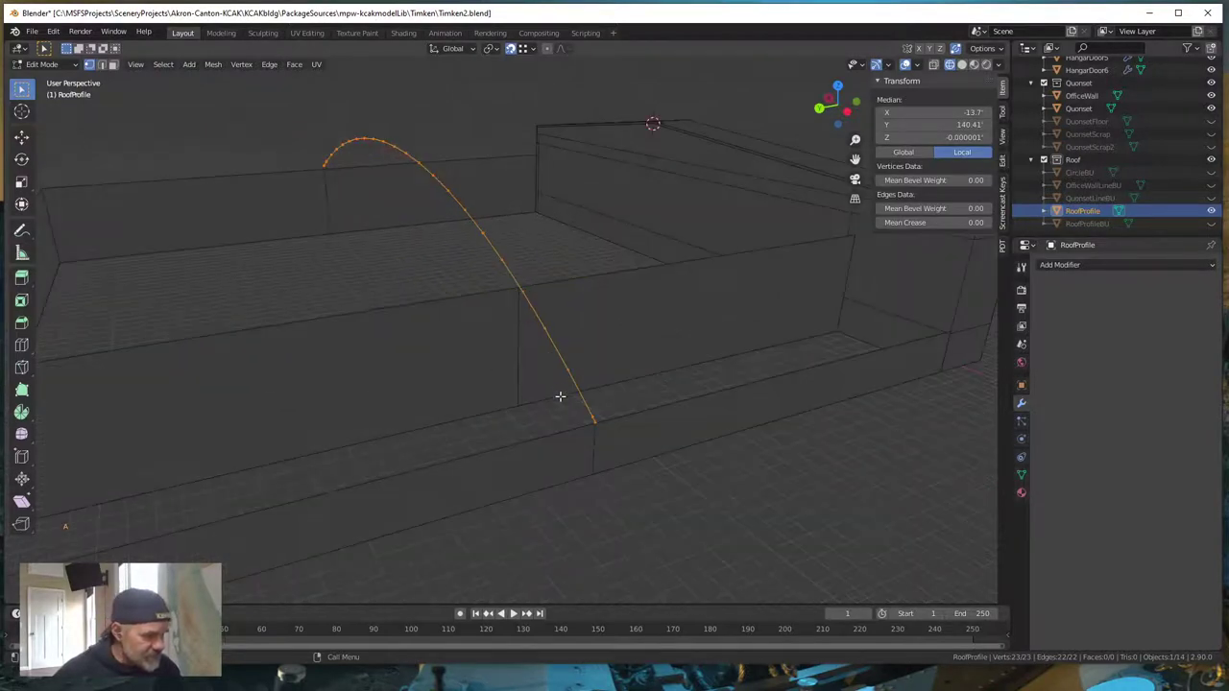
{"action": "scroll", "coordinate": [576, 423], "scroll_direction": "up", "scroll_amount": 3}
{"action": "key", "text": "shift"}
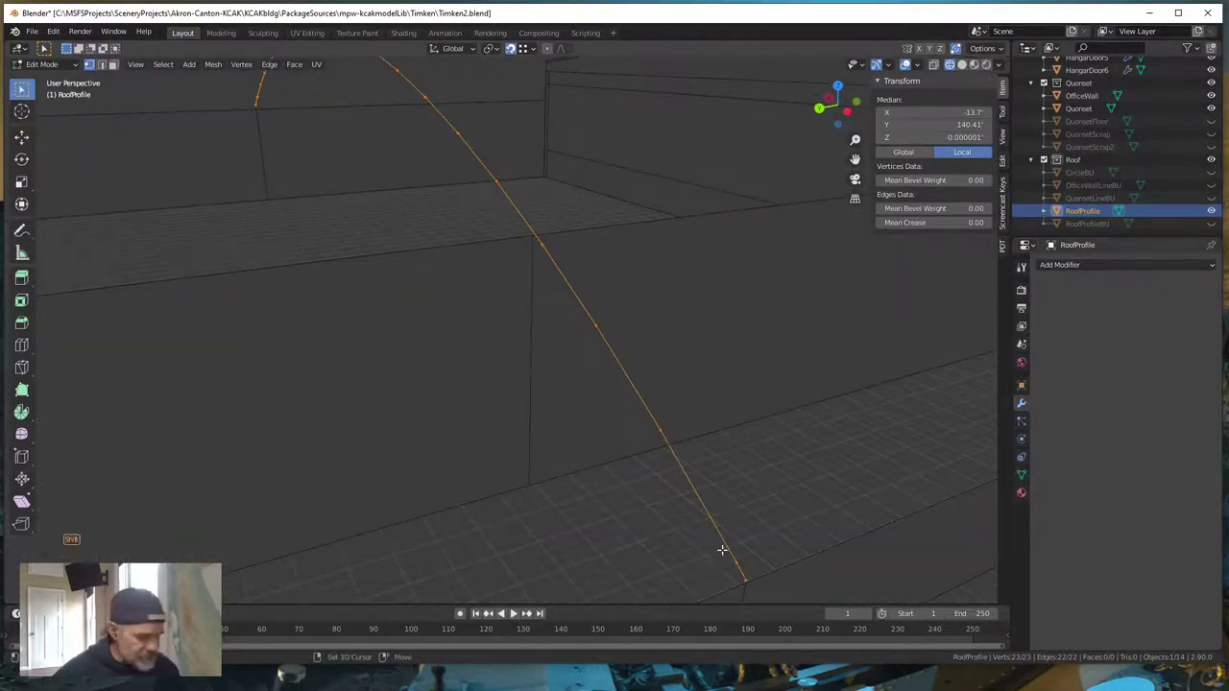
{"action": "left_click", "coordinate": [745, 581], "text": "shift"}
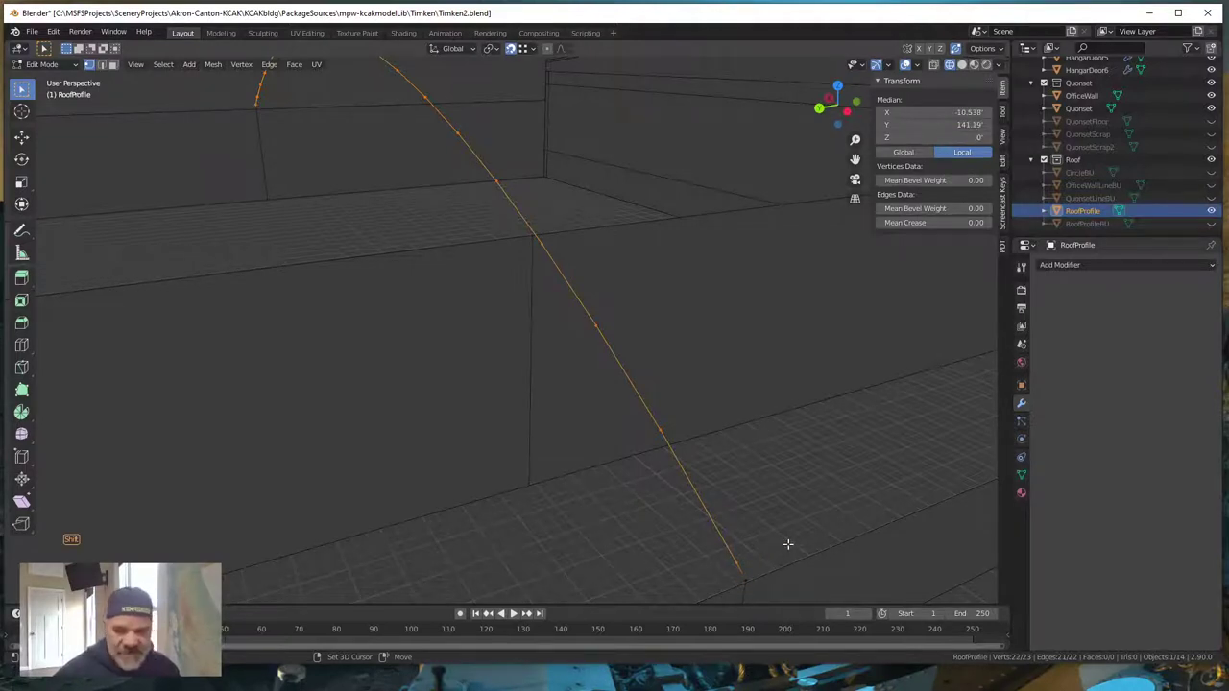
{"action": "left_click", "coordinate": [746, 580], "text": "shift"}
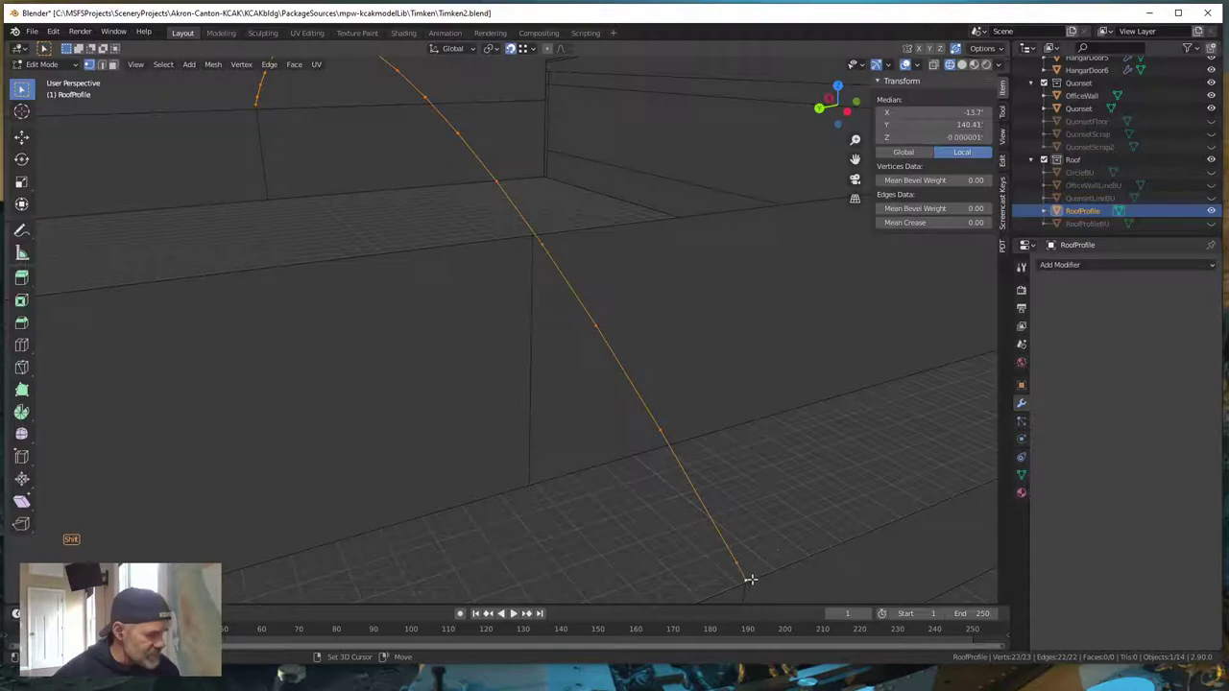
{"action": "scroll", "coordinate": [782, 528], "scroll_direction": "down", "scroll_amount": 5}
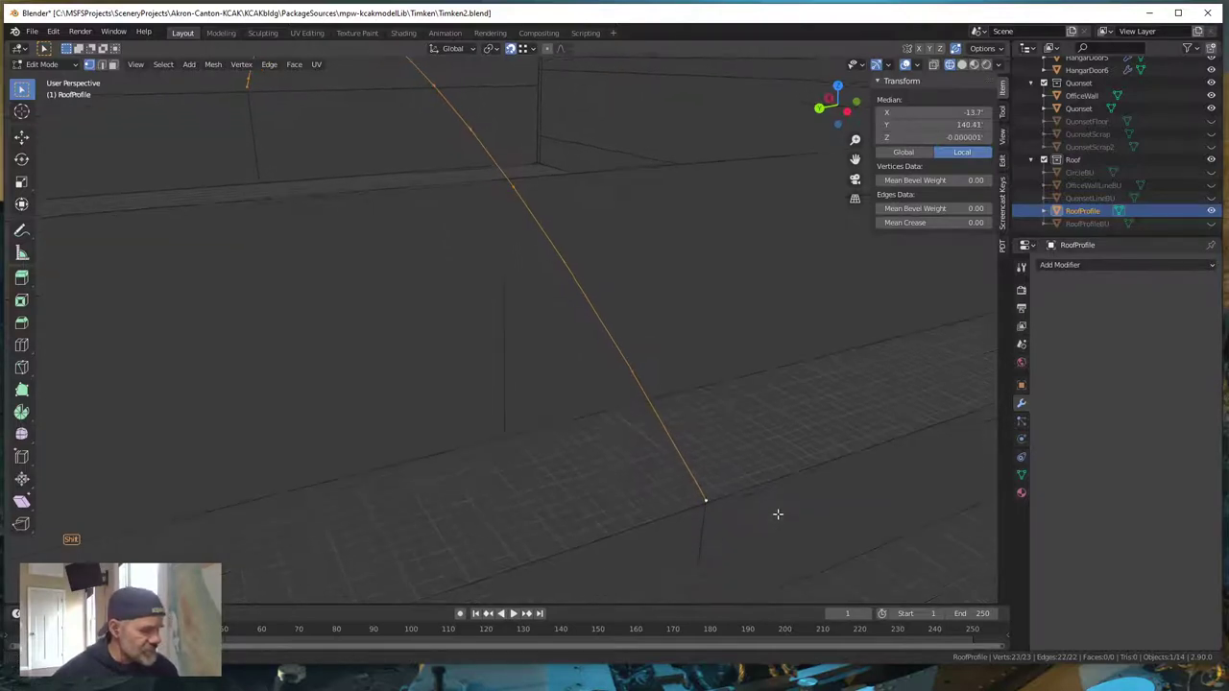
{"action": "scroll", "coordinate": [793, 488], "scroll_direction": "down", "scroll_amount": 6}
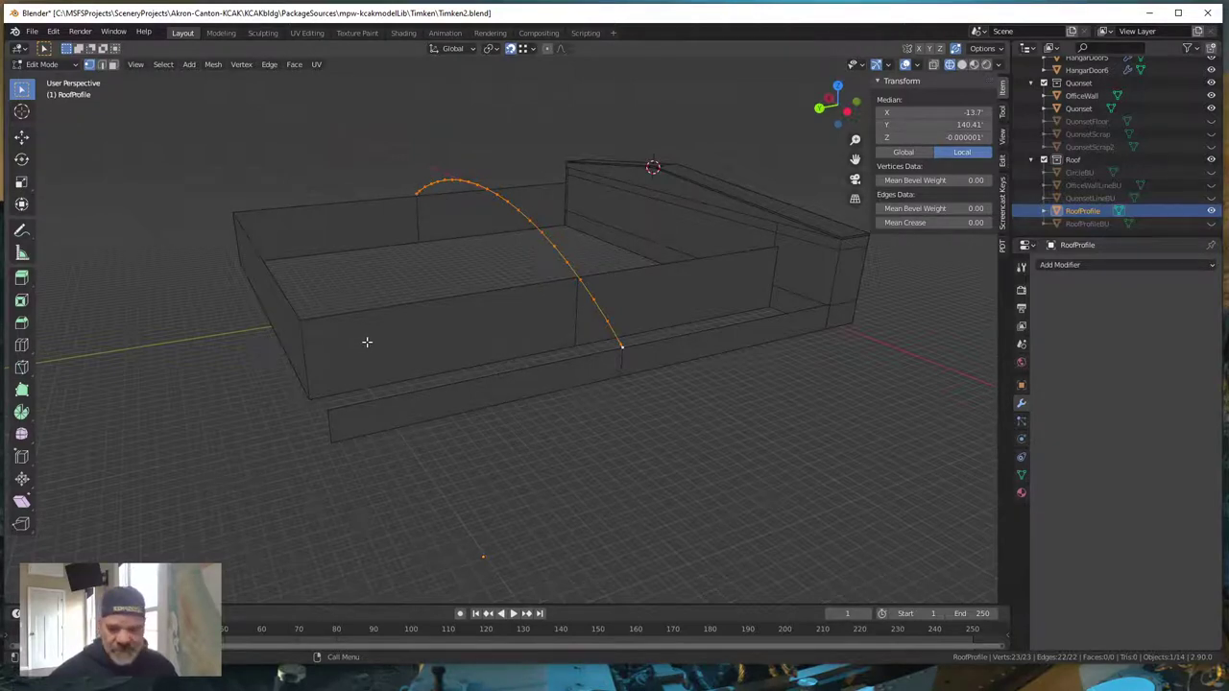
- Move the RoofProfile arc 70' along Y, snapped onto the end wall's corner vertex
{"action": "key", "text": "g"}
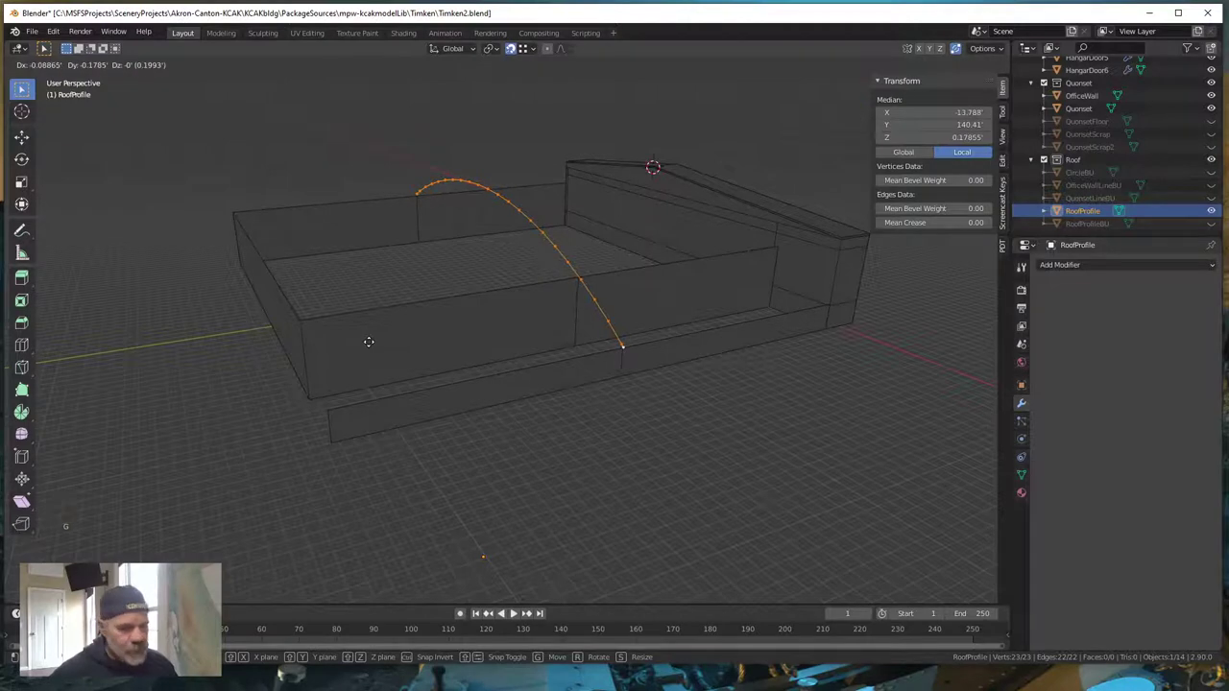
{"action": "key", "text": "y"}
{"action": "key", "text": "ctrl"}
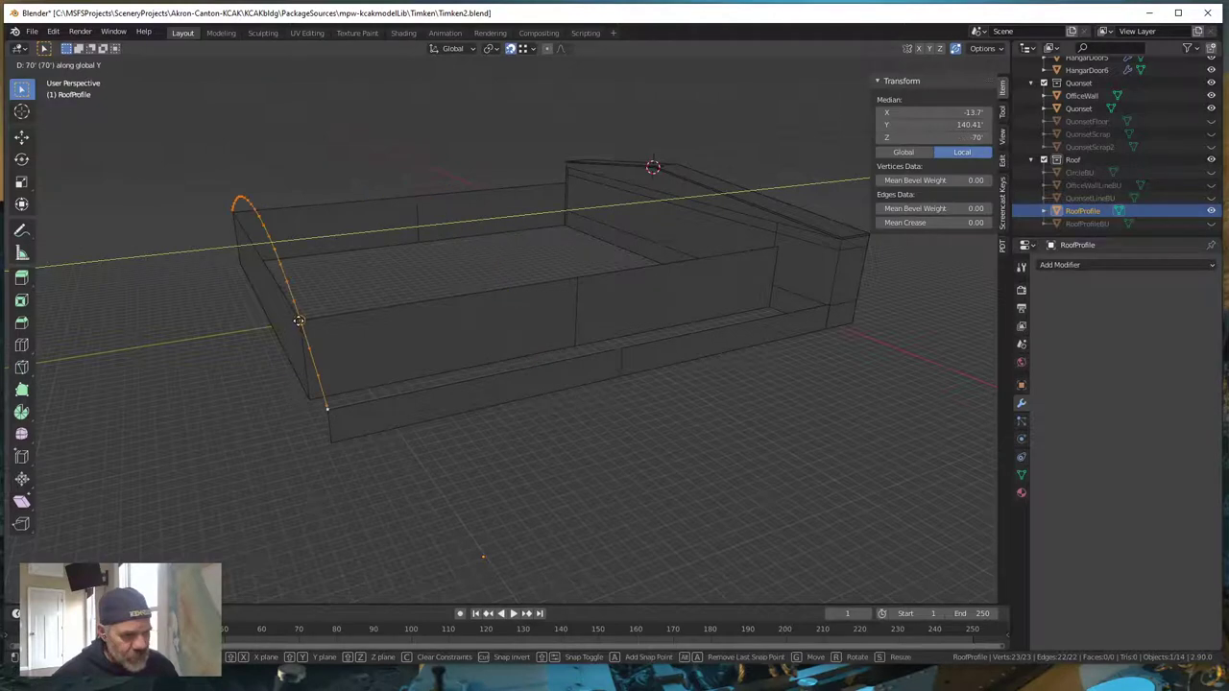
{"action": "left_click", "coordinate": [299, 320]}
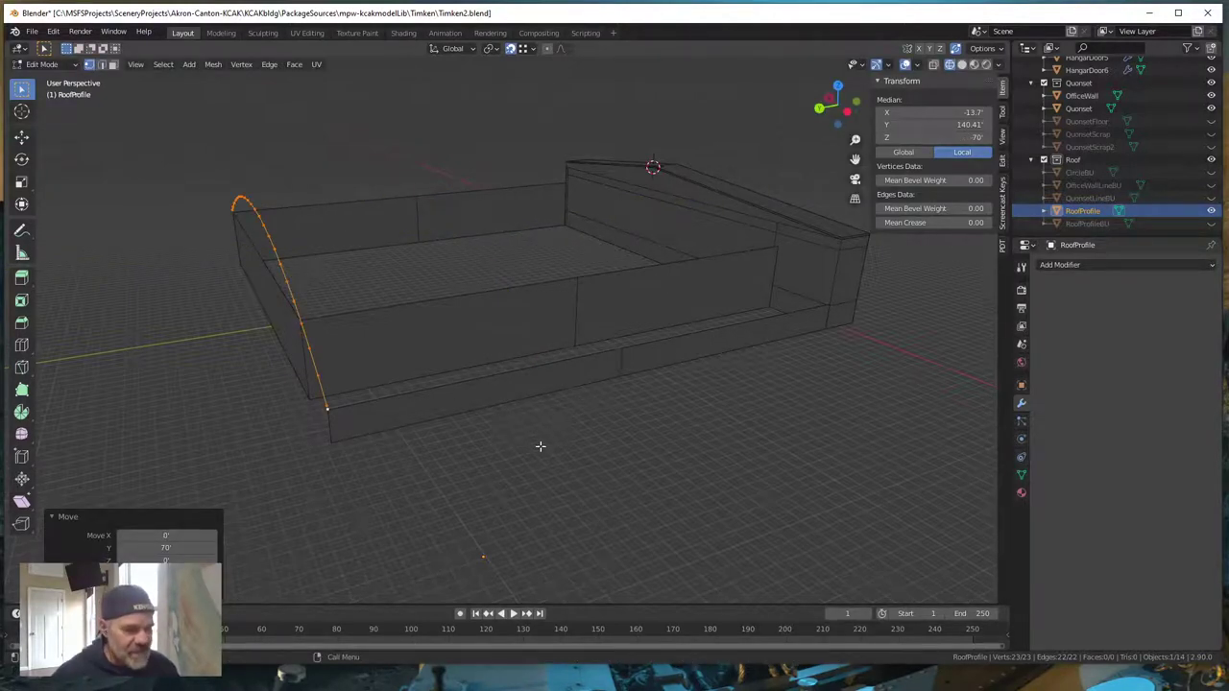
{"action": "middle_click_drag", "start_coordinate": [541, 445], "coordinate": [502, 417]}
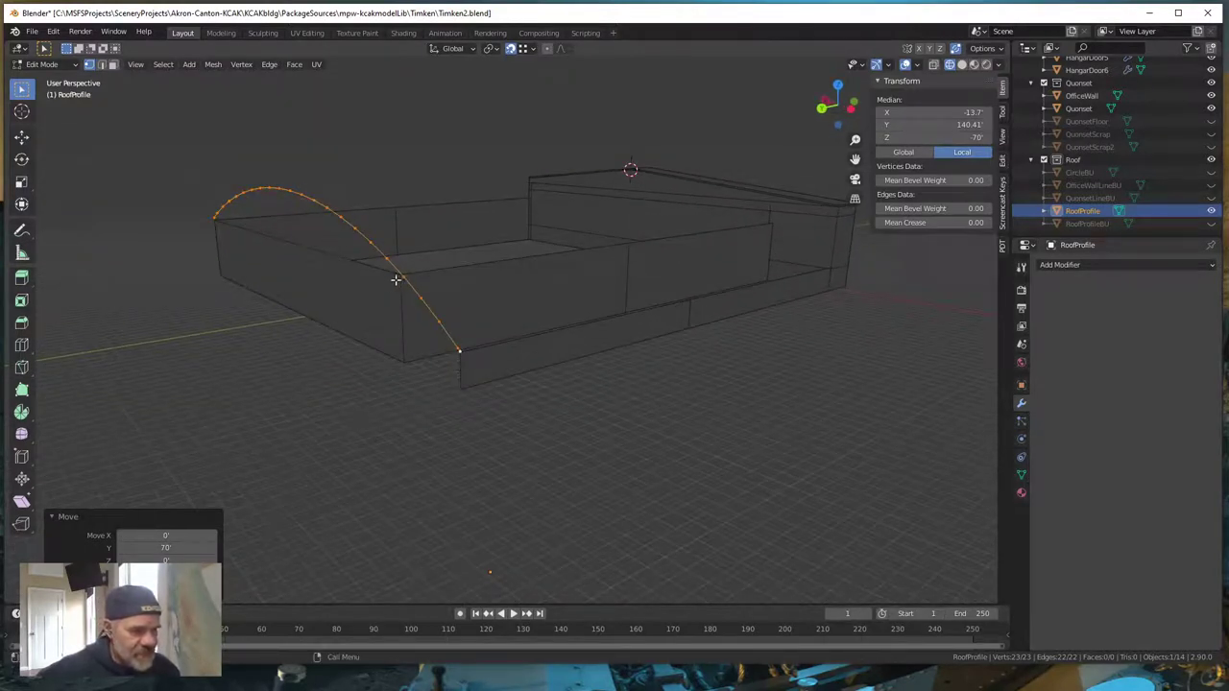
{"action": "middle_click_drag", "start_coordinate": [406, 362], "coordinate": [399, 382]}
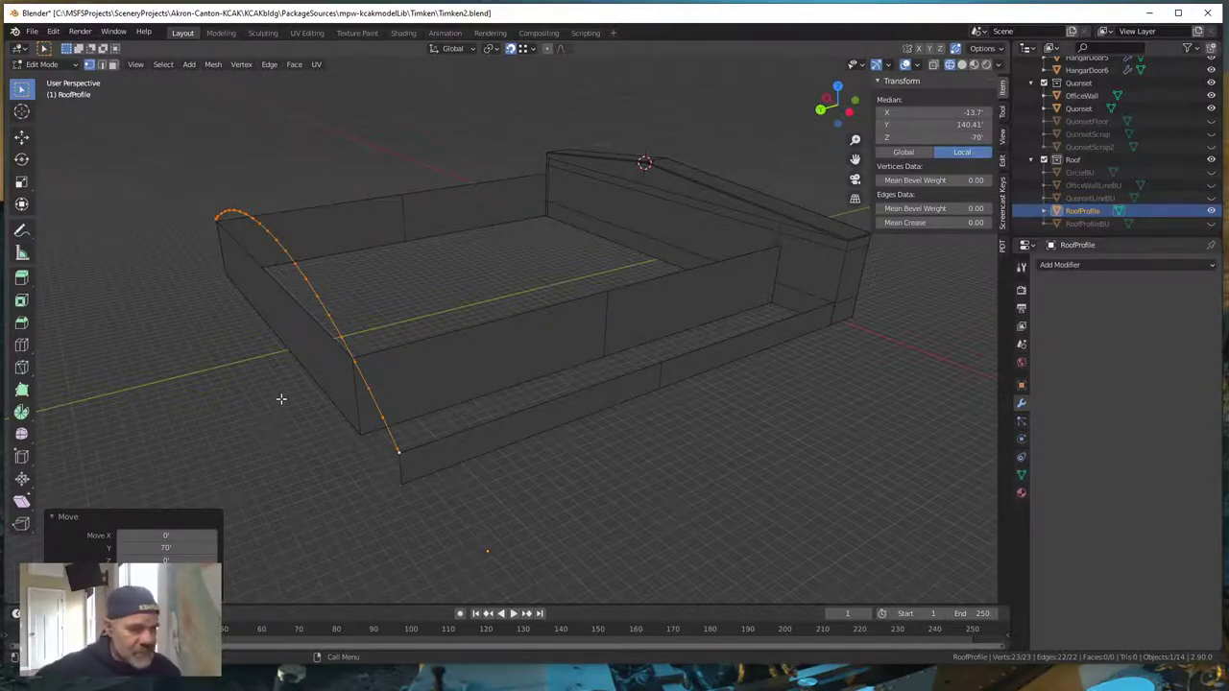
- In edge mode, start extruding the roof curve constrained to the Y axis
{"action": "left_click", "coordinate": [103, 66]}
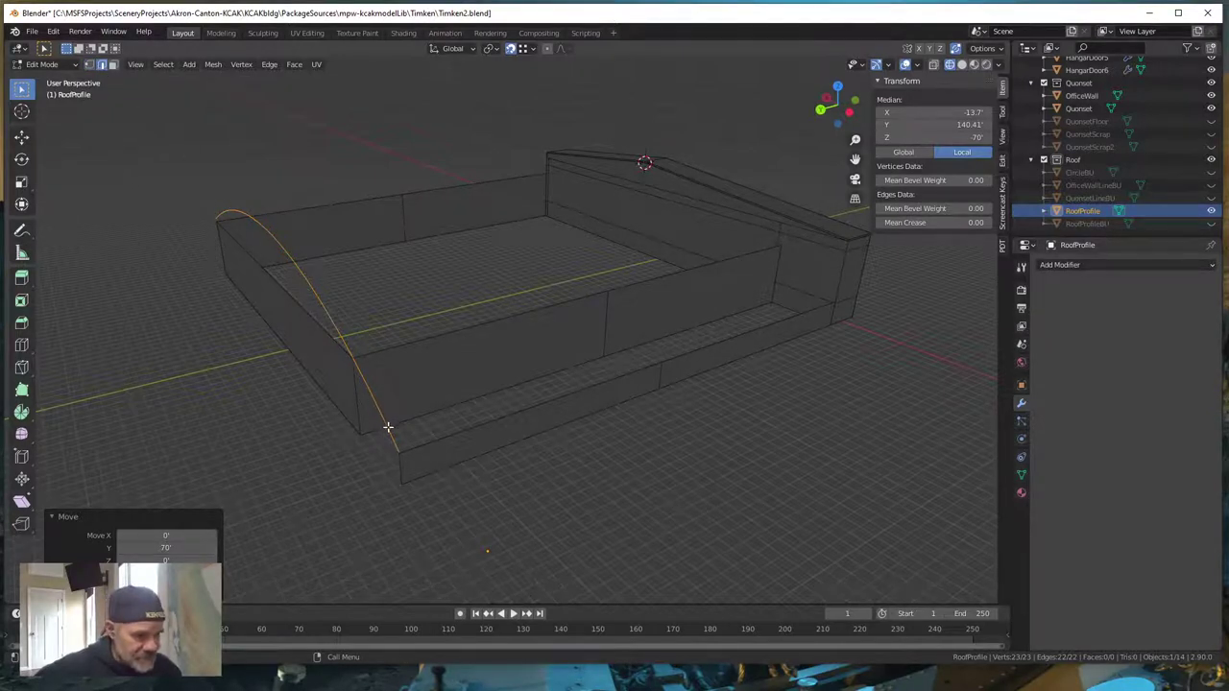
{"action": "left_click", "coordinate": [529, 49]}
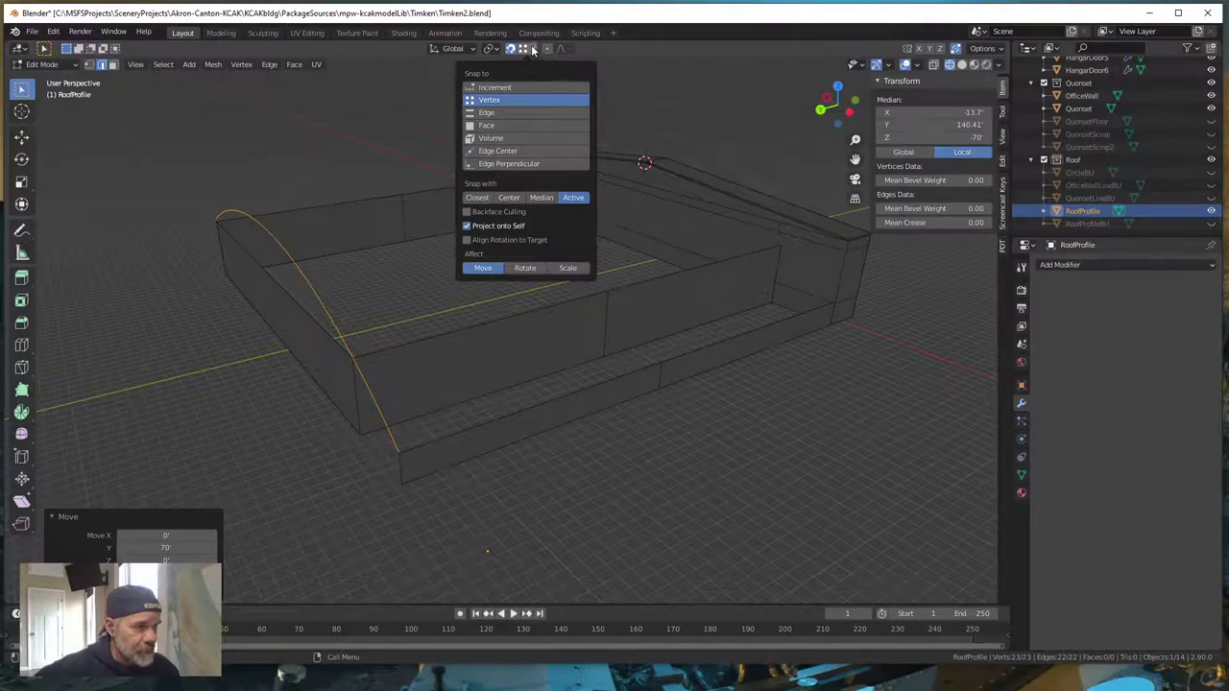
{"action": "left_click", "coordinate": [534, 51]}
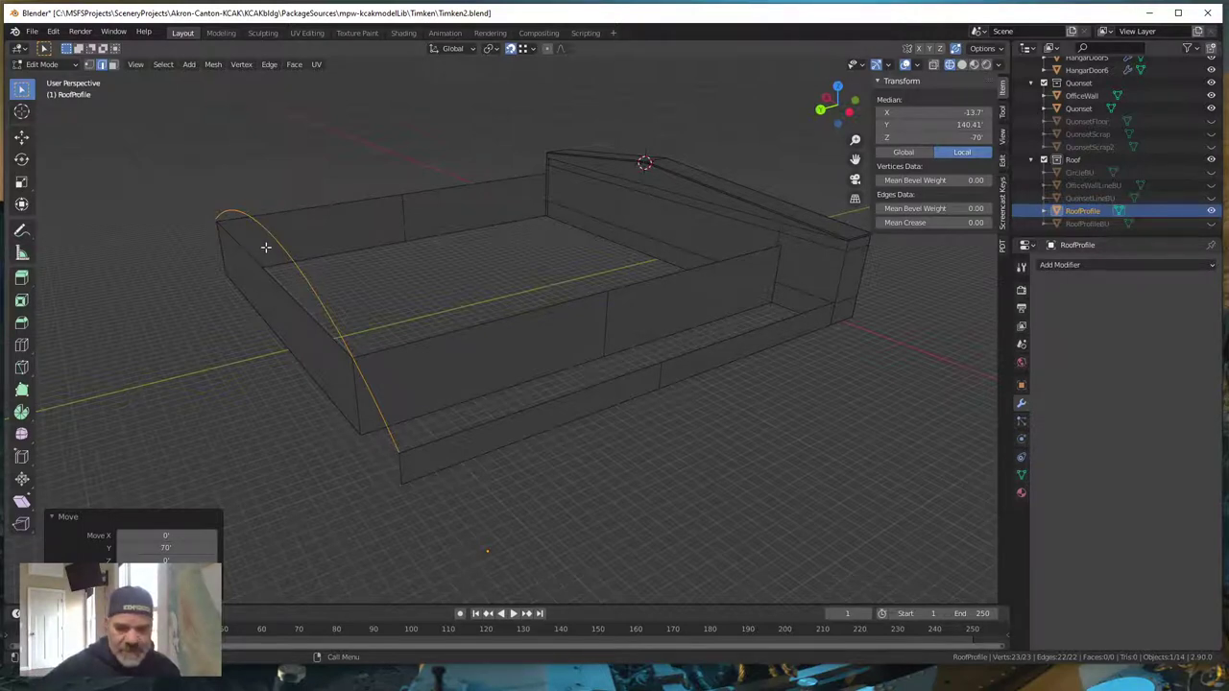
{"action": "key", "text": "e"}
{"action": "key", "text": "y"}
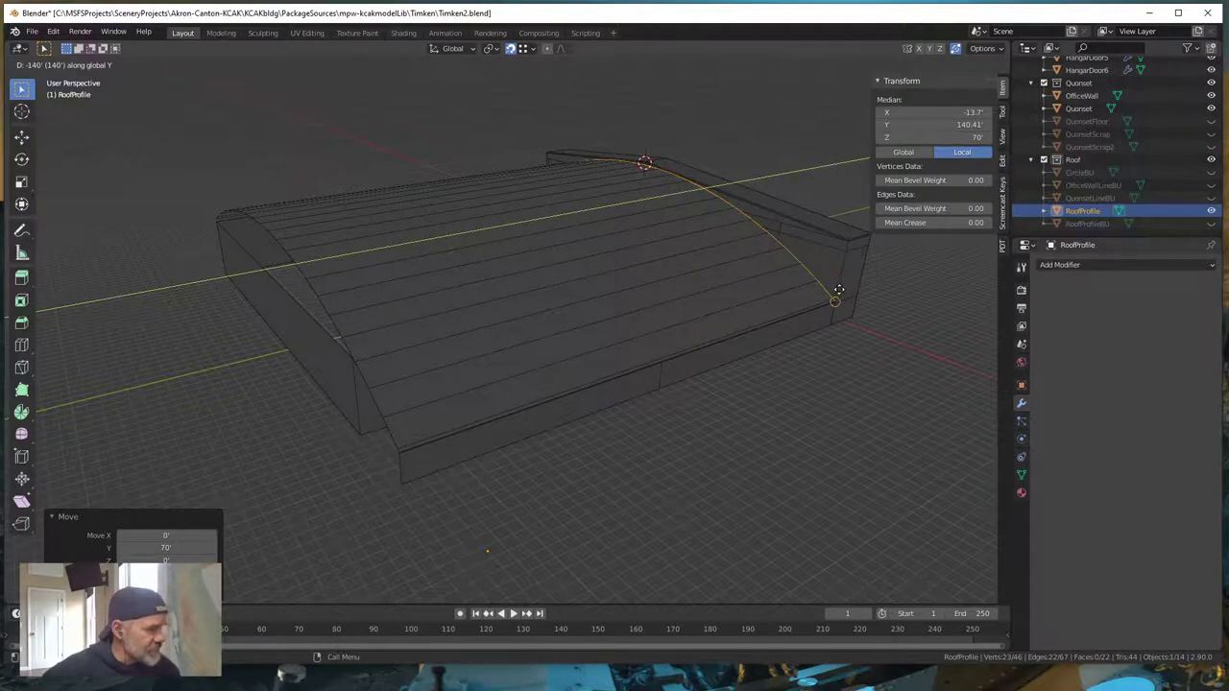
- Confirm the 140' roof extrusion and inspect the curved roof from several angles
{"action": "left_click", "coordinate": [838, 289]}
{"action": "mouse_move", "coordinate": [664, 483]}
{"action": "middle_mouse_down"}
{"action": "mouse_move", "coordinate": [748, 449]}
{"action": "mouse_move", "coordinate": [787, 458]}
{"action": "mouse_move", "coordinate": [777, 471]}
{"action": "mouse_move", "coordinate": [664, 486]}
{"action": "mouse_move", "coordinate": [682, 445]}
{"action": "mouse_move", "coordinate": [683, 479]}
{"action": "middle_mouse_up"}
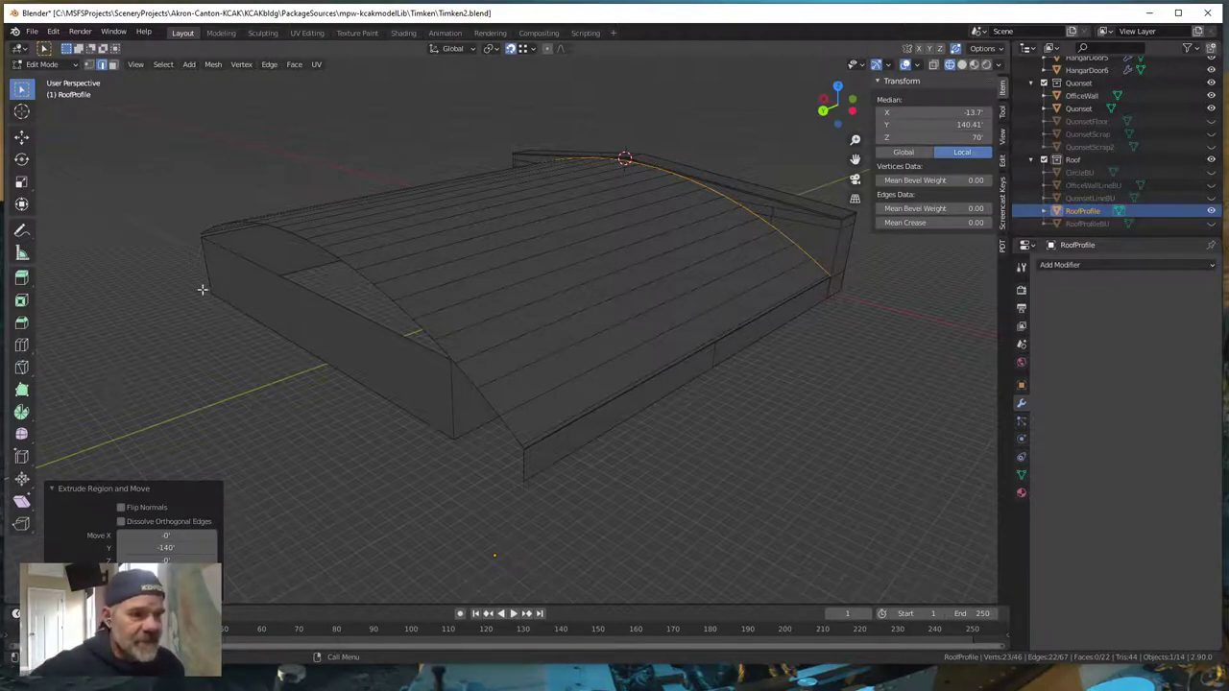
{"action": "middle_click_drag", "start_coordinate": [274, 384], "coordinate": [308, 381]}
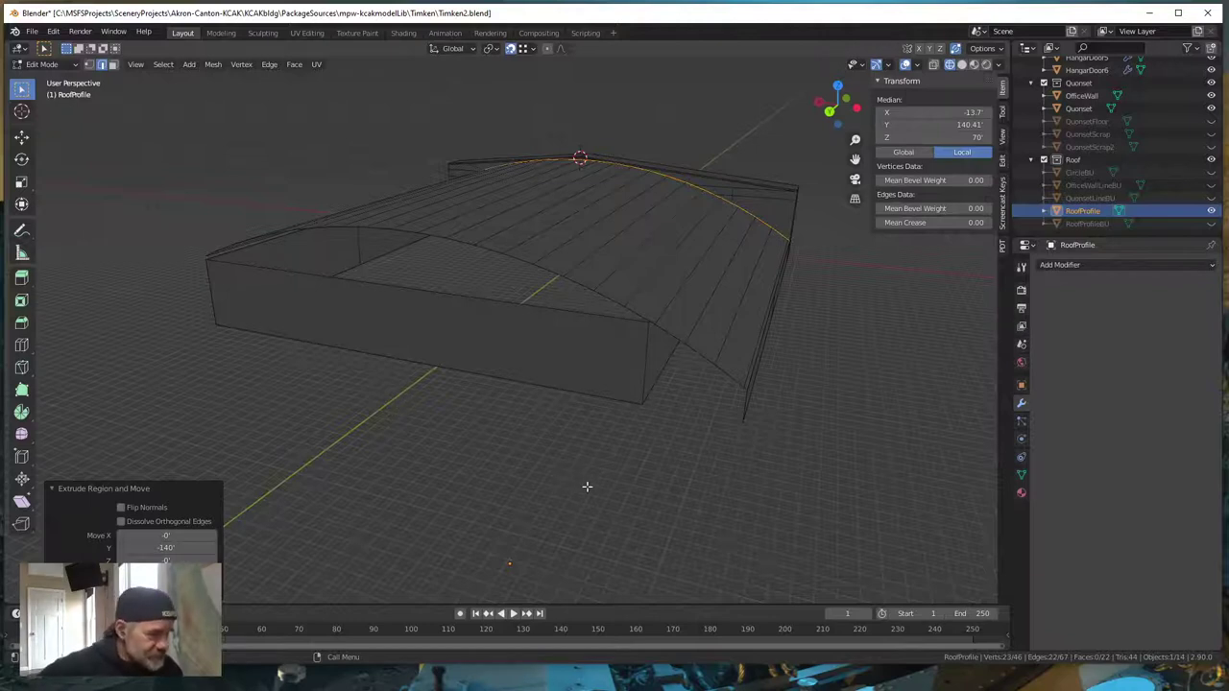
{"action": "middle_click_drag", "start_coordinate": [609, 461], "coordinate": [582, 446]}
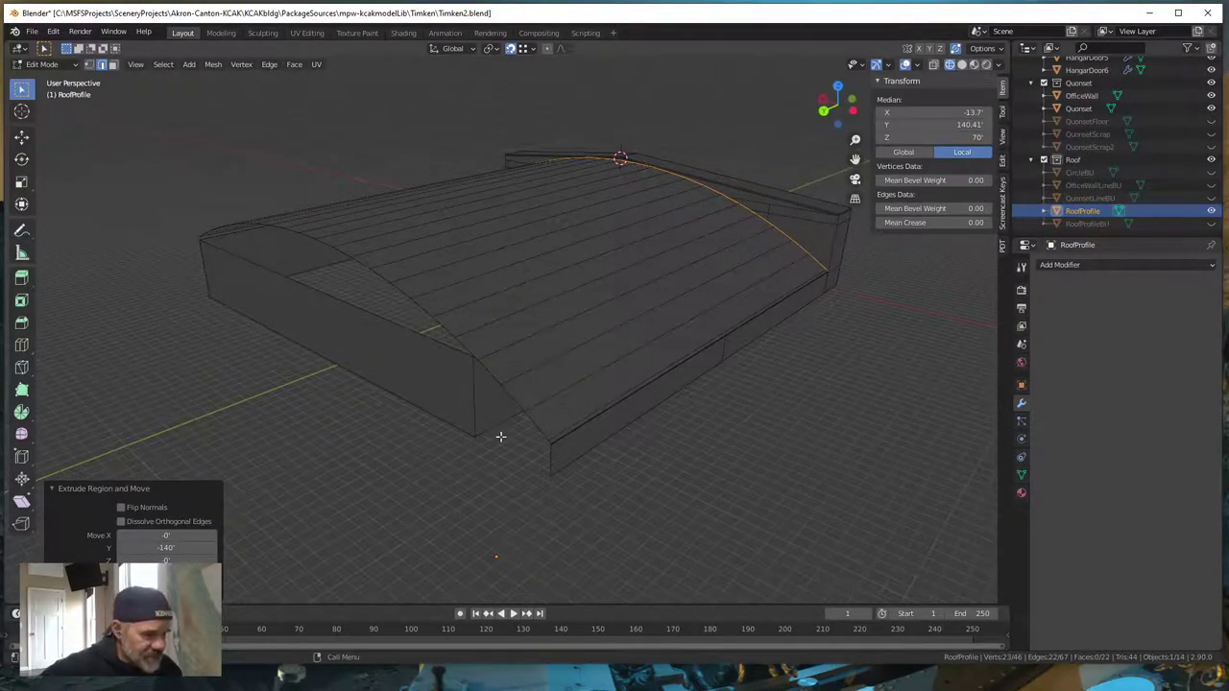
{"action": "middle_click_drag", "start_coordinate": [495, 471], "coordinate": [492, 443]}
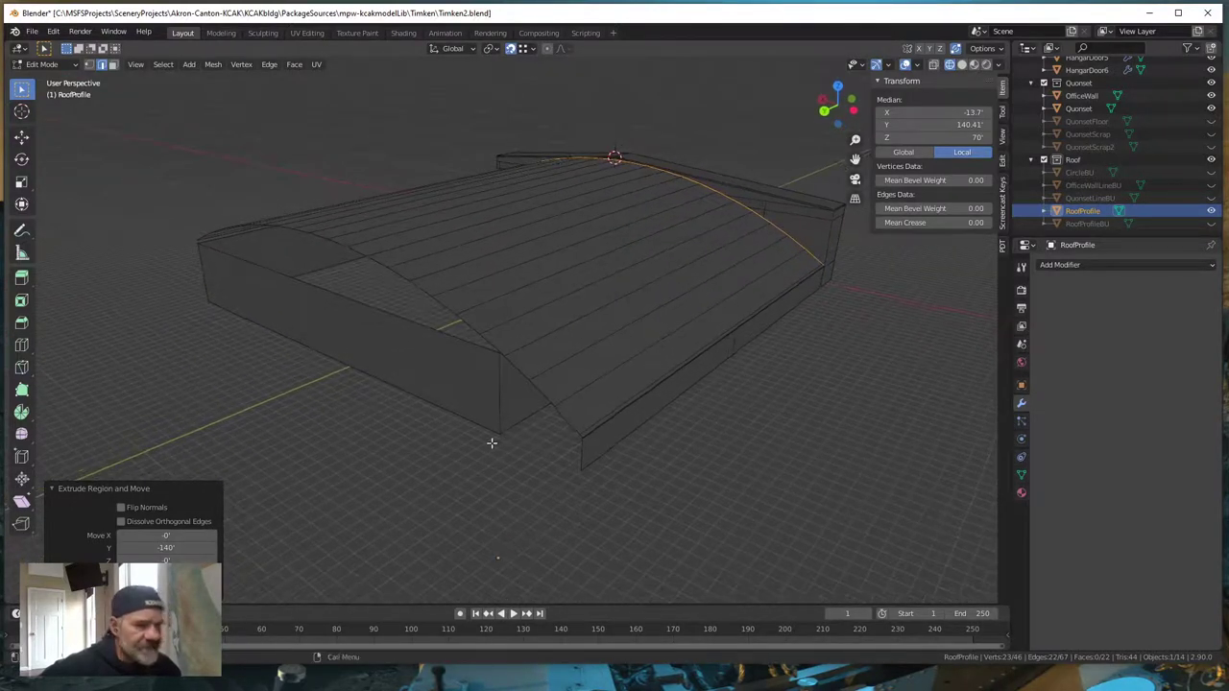
{"action": "mouse_move", "coordinate": [409, 428]}
{"action": "middle_mouse_down"}
{"action": "mouse_move", "coordinate": [483, 417]}
{"action": "mouse_move", "coordinate": [432, 433]}
{"action": "middle_mouse_up"}
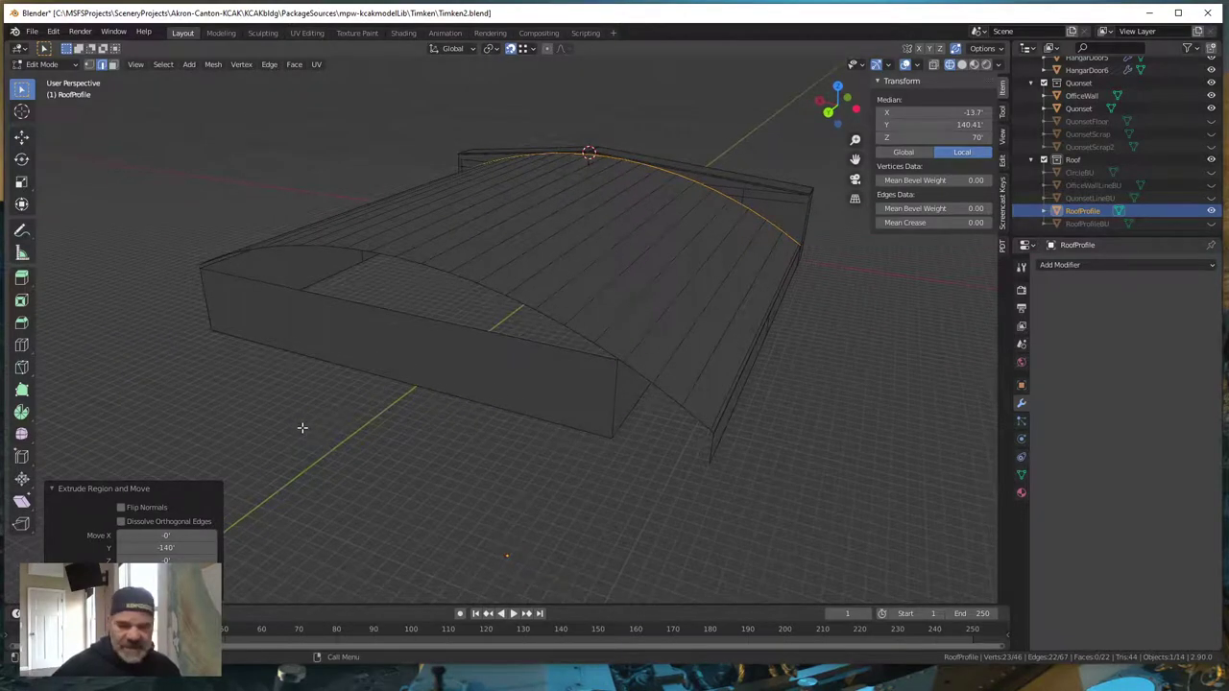
- Return to Object Mode, save Timken2.blend, and deselect the roof
{"action": "key", "text": "Tab"}
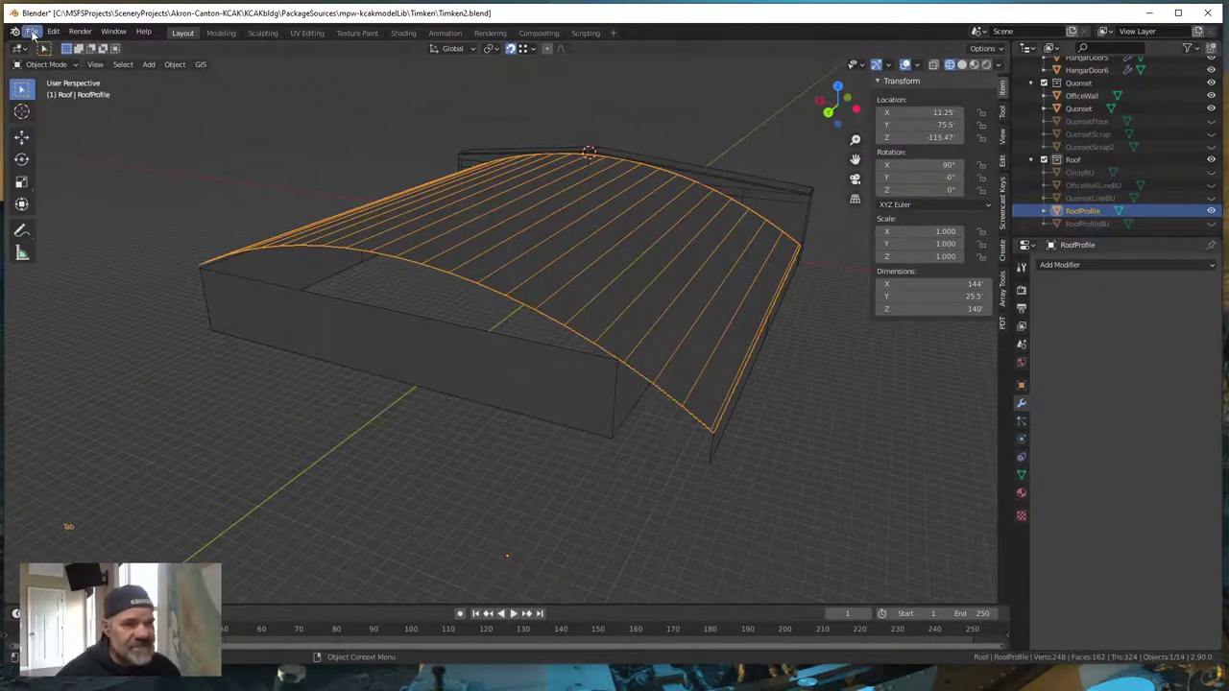
{"action": "left_click", "coordinate": [32, 32]}
{"action": "left_click", "coordinate": [57, 116]}
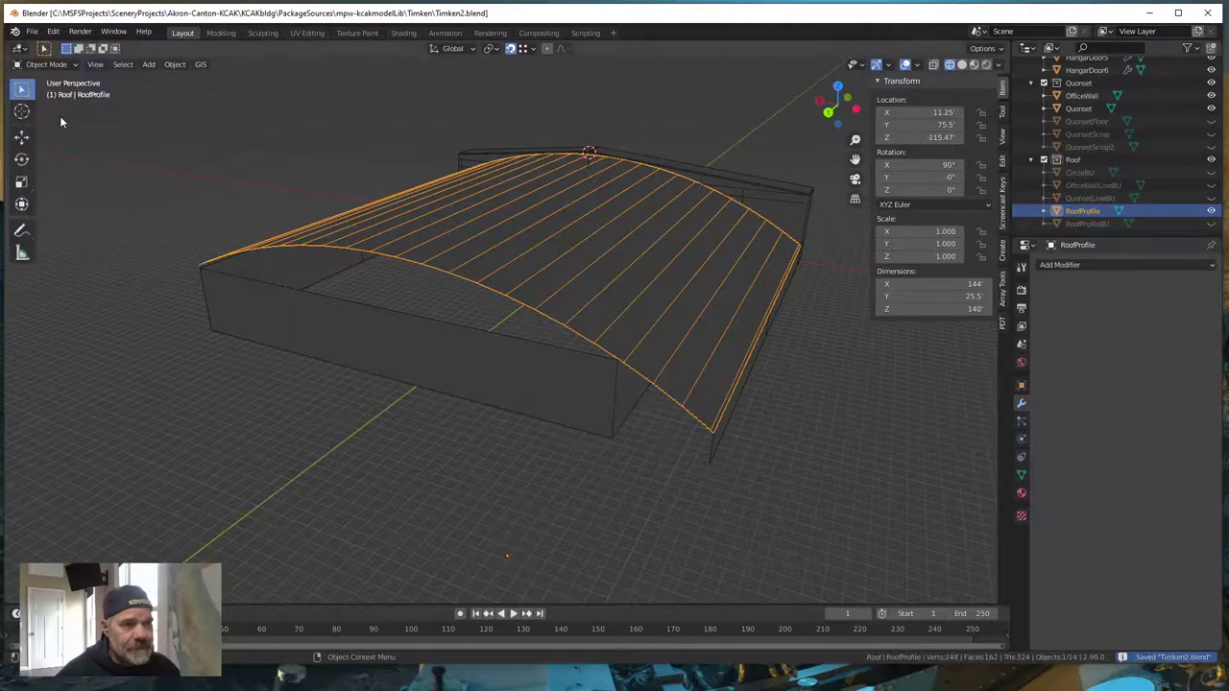
{"action": "middle_click_drag", "start_coordinate": [594, 419], "coordinate": [568, 430]}
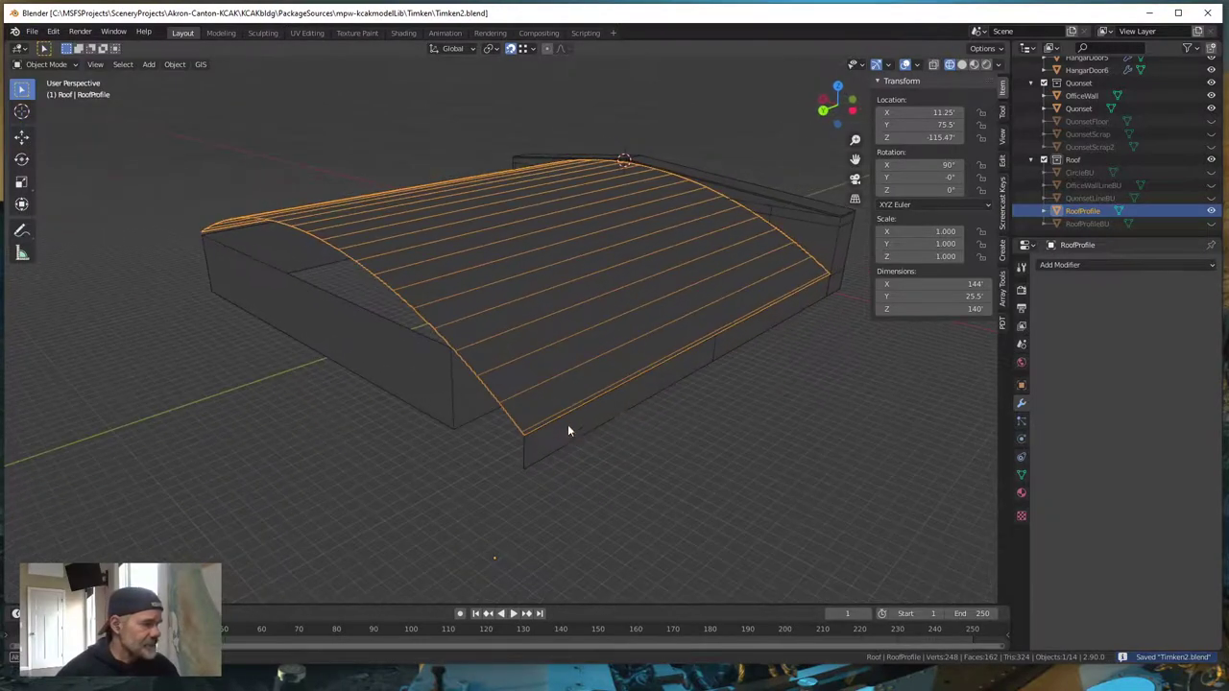
{"action": "left_click", "coordinate": [865, 440]}
{"action": "middle_click_drag", "start_coordinate": [686, 463], "coordinate": [681, 480]}
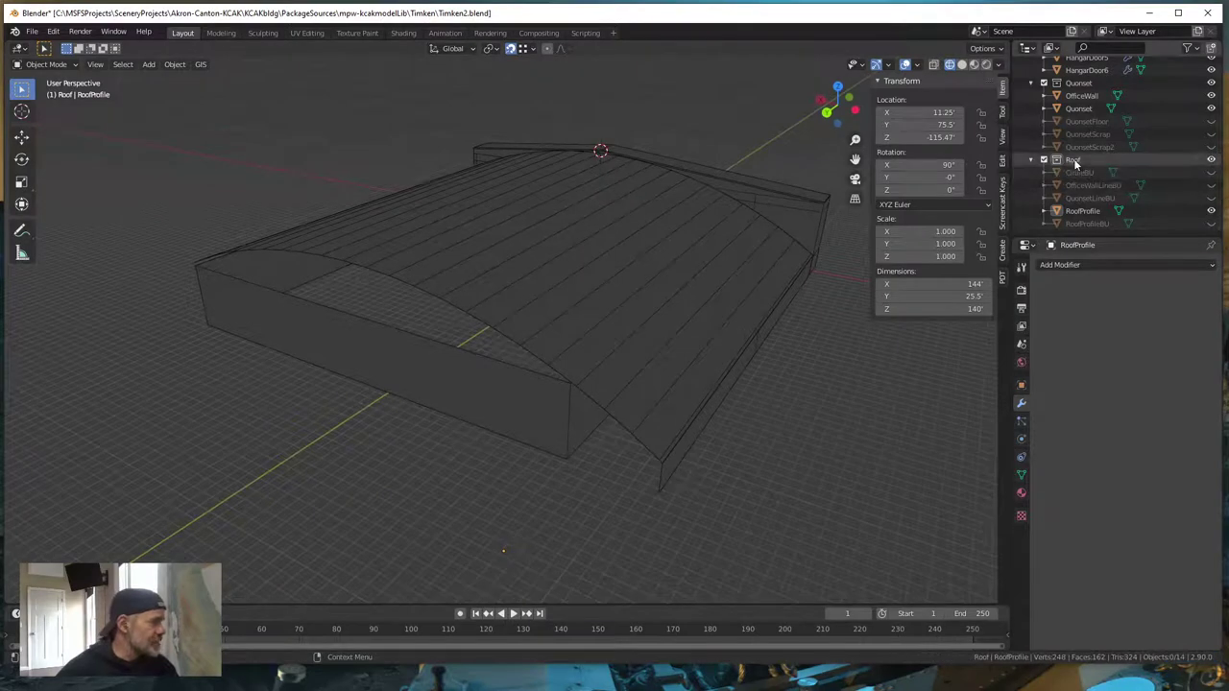
{"action": "middle_click_drag", "start_coordinate": [472, 529], "coordinate": [427, 466]}
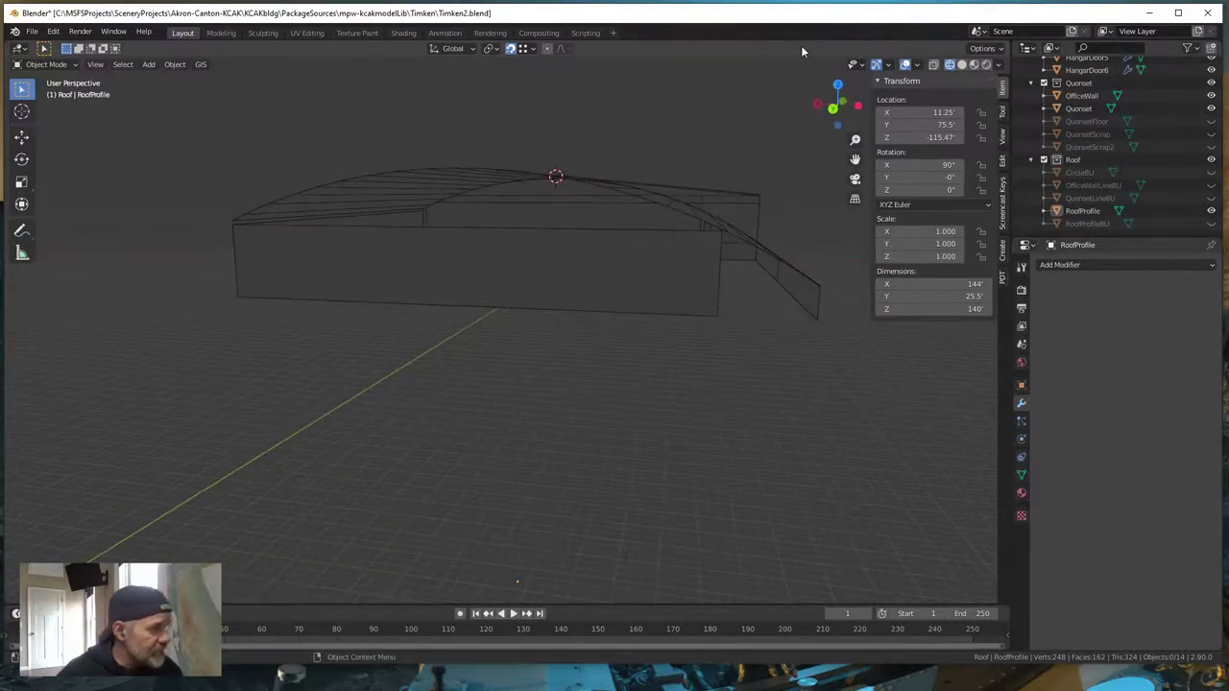
- Switch to Solid shading and turn on Face Orientation to inspect the roof's face directions
{"action": "left_click", "coordinate": [962, 65]}
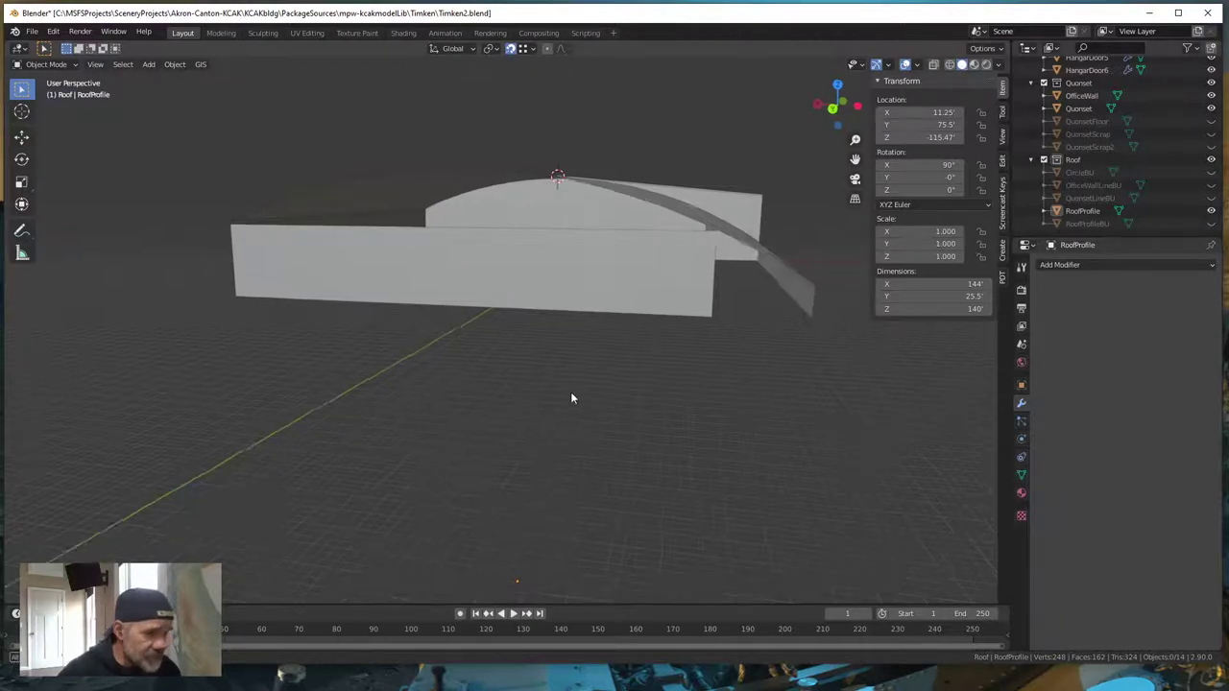
{"action": "mouse_move", "coordinate": [573, 400]}
{"action": "middle_mouse_down"}
{"action": "mouse_move", "coordinate": [558, 392]}
{"action": "mouse_move", "coordinate": [768, 203]}
{"action": "middle_mouse_up"}
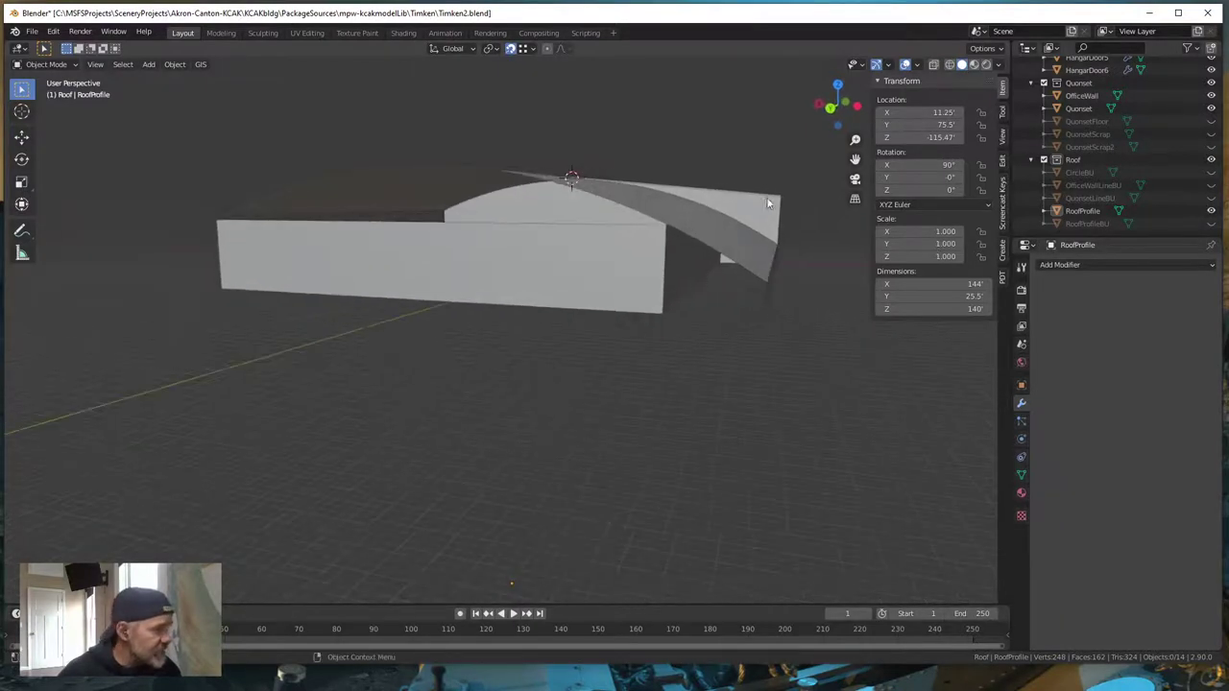
{"action": "left_click", "coordinate": [915, 66]}
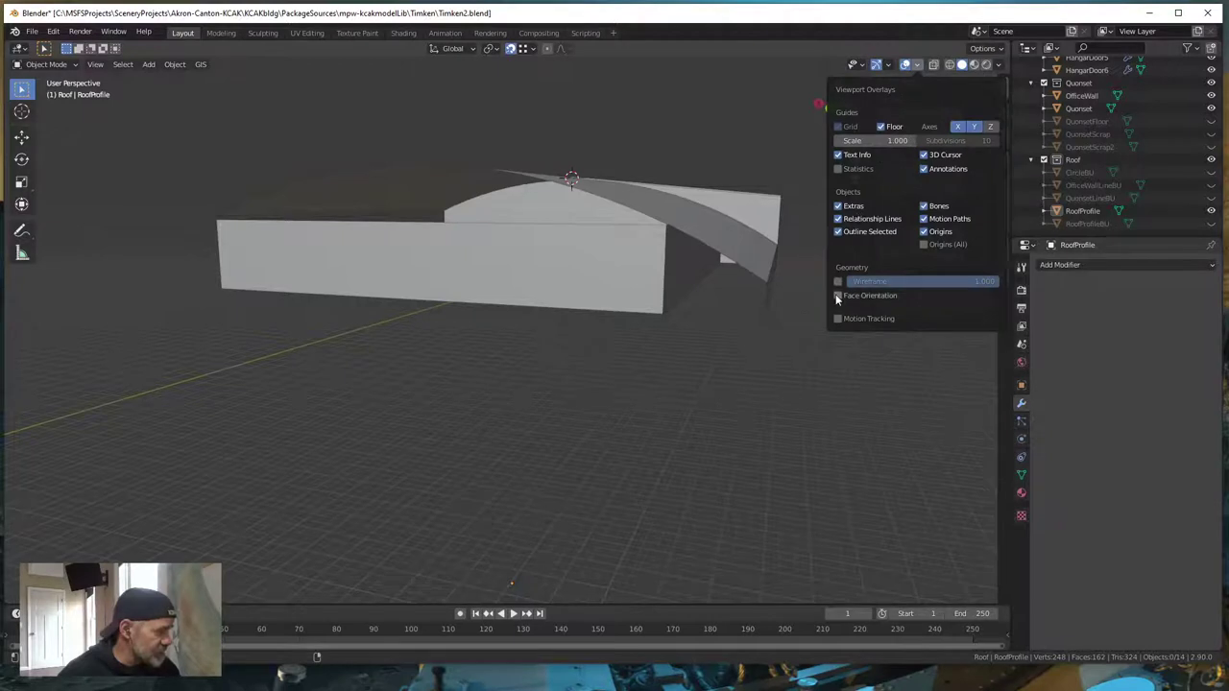
{"action": "left_click", "coordinate": [837, 295]}
{"action": "mouse_move", "coordinate": [579, 385]}
{"action": "middle_mouse_down"}
{"action": "mouse_move", "coordinate": [573, 417]}
{"action": "mouse_move", "coordinate": [590, 384]}
{"action": "middle_mouse_up"}
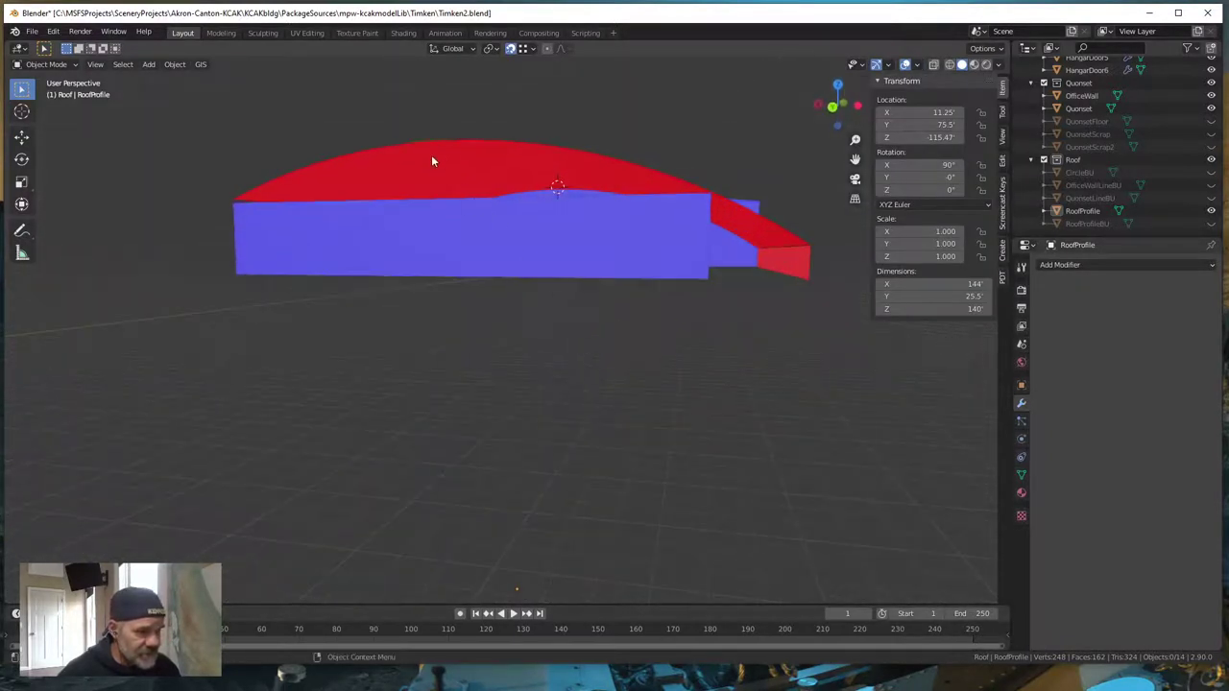
{"action": "middle_click_drag", "start_coordinate": [480, 196], "coordinate": [53, 345]}
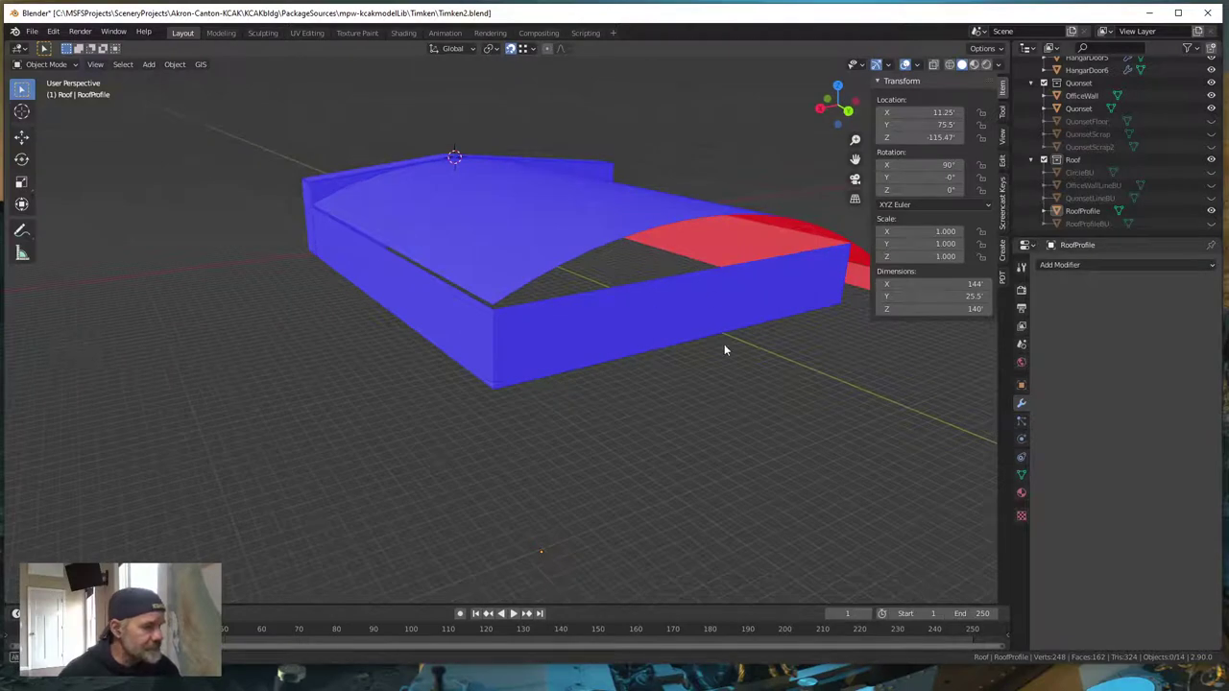
{"action": "middle_click_drag", "start_coordinate": [723, 344], "coordinate": [713, 351]}
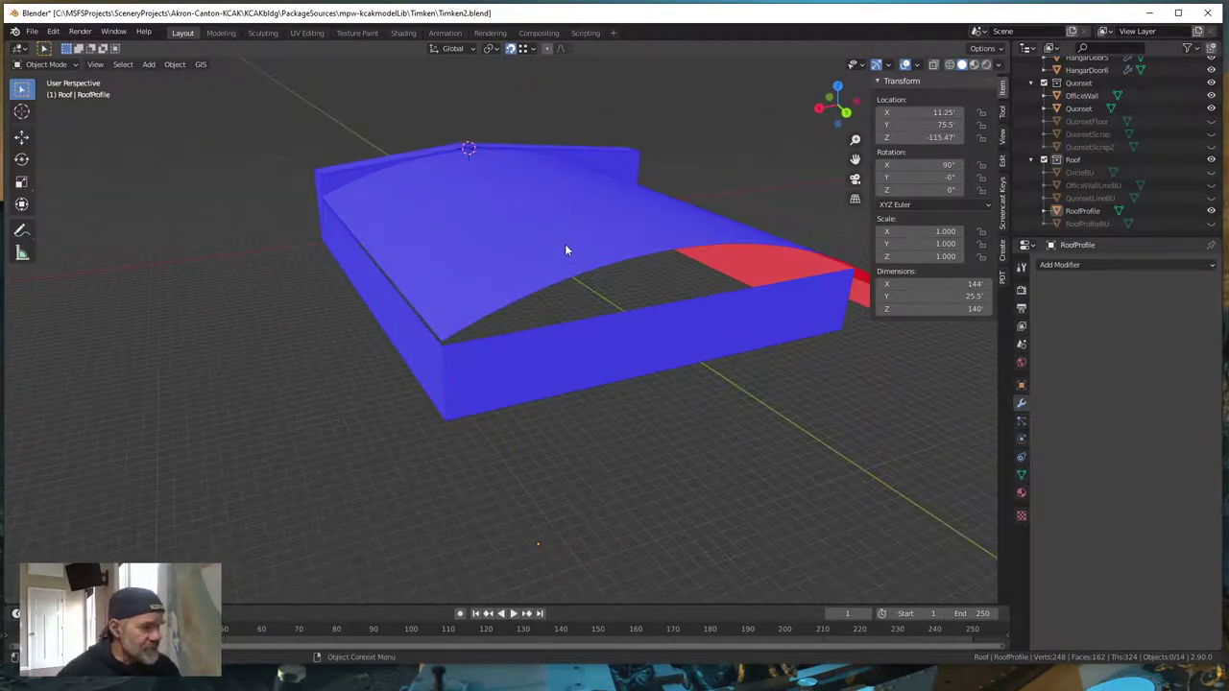
- Turn Face Orientation off again and select the RoofProfile roof
{"action": "left_click", "coordinate": [917, 66]}
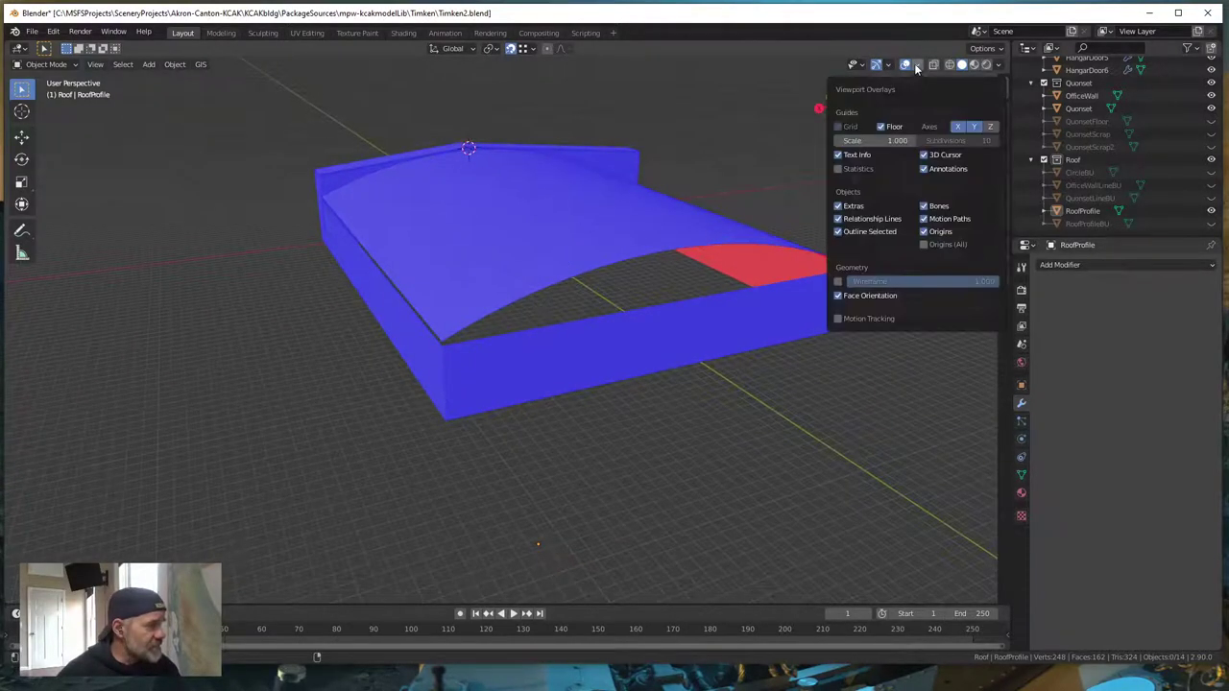
{"action": "left_click", "coordinate": [839, 296]}
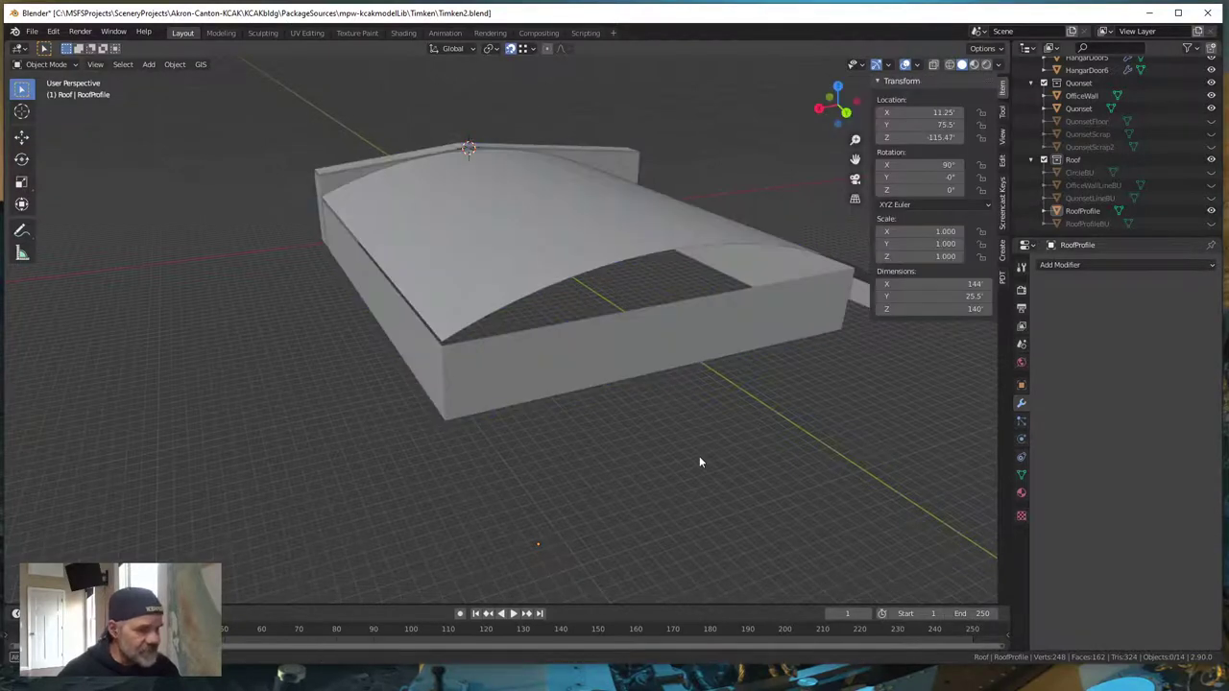
{"action": "middle_click_drag", "start_coordinate": [699, 461], "coordinate": [701, 455]}
{"action": "left_click", "coordinate": [542, 241]}
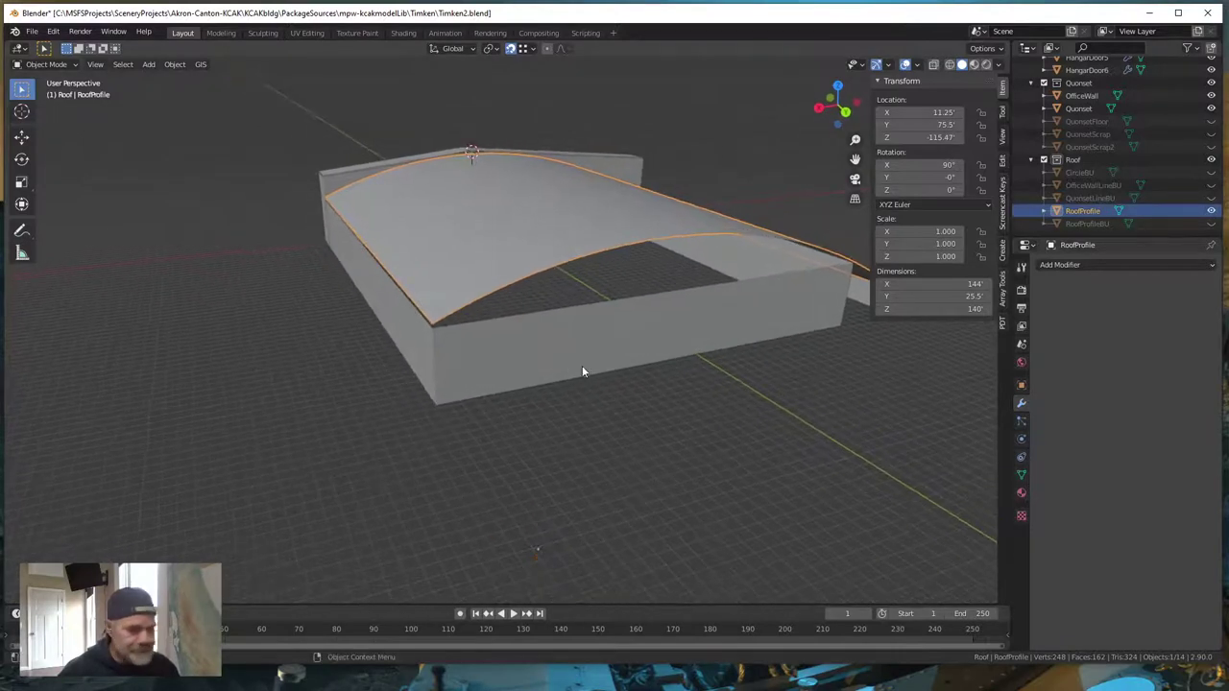
- Enter Edit Mode on RoofProfile and select all 22 faces in face select mode
{"action": "middle_click_drag", "start_coordinate": [582, 366], "coordinate": [623, 411], "text": "shift"}
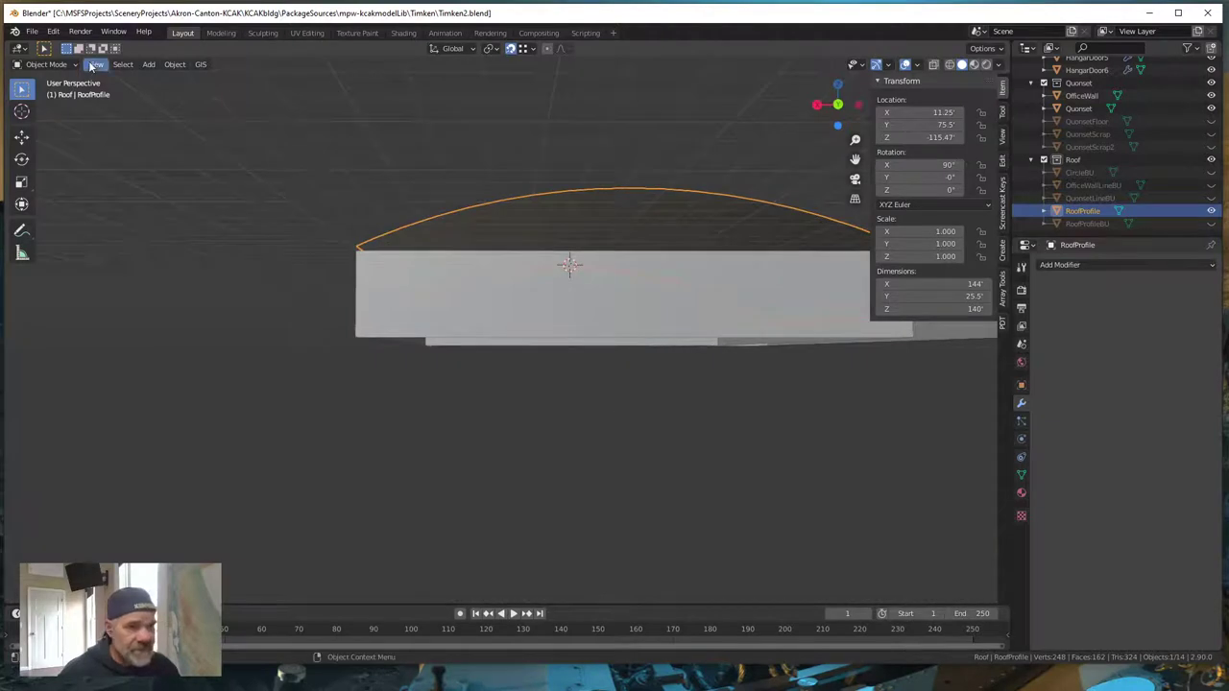
{"action": "key", "text": "Tab"}
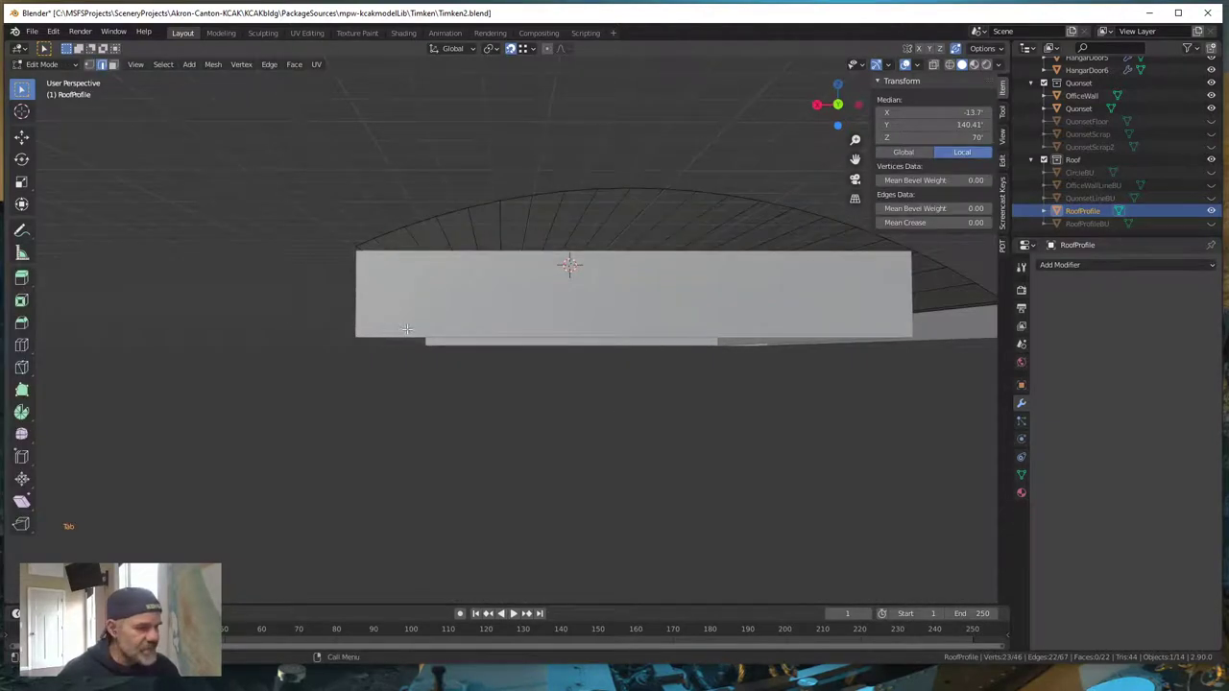
{"action": "middle_click_drag", "start_coordinate": [406, 329], "coordinate": [421, 379]}
{"action": "left_click", "coordinate": [112, 64]}
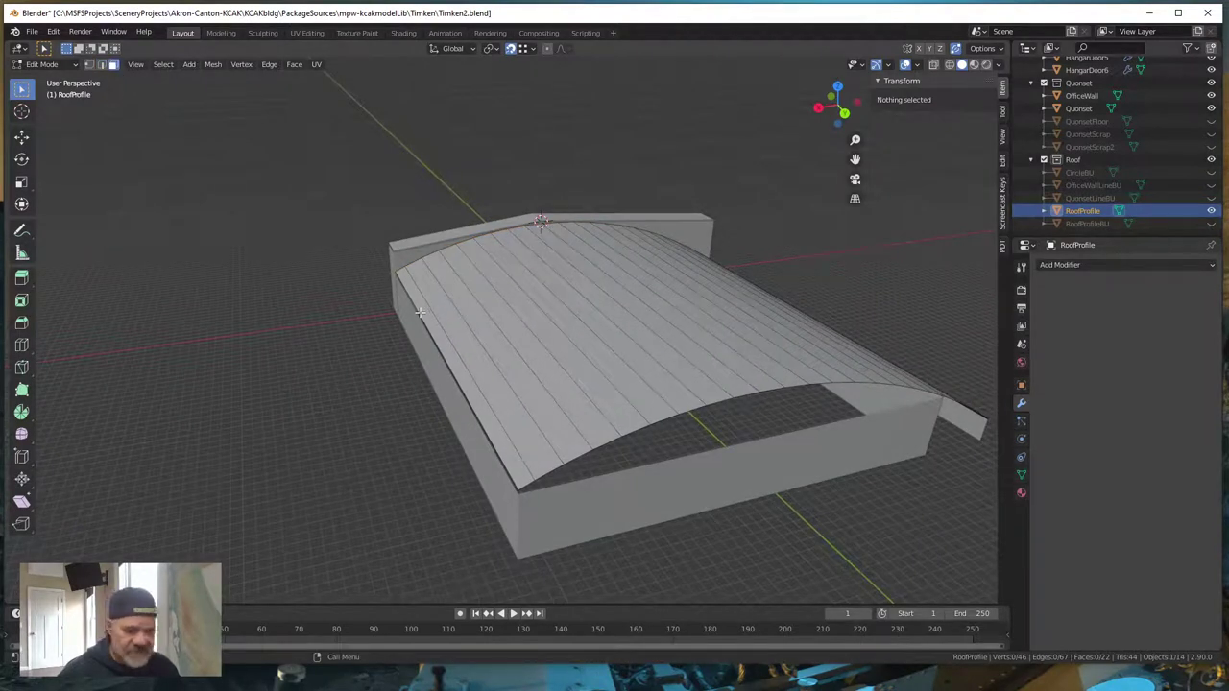
{"action": "key", "text": "a"}
{"action": "middle_click_drag", "start_coordinate": [403, 388], "coordinate": [390, 351]}
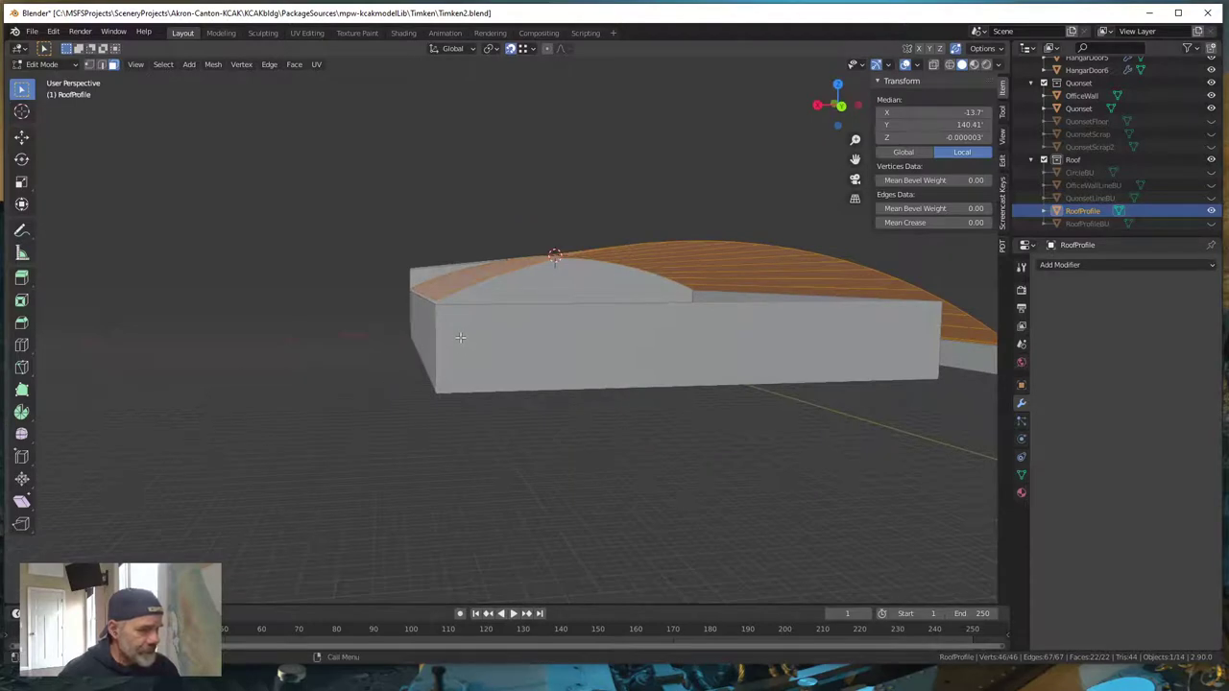
{"action": "scroll", "coordinate": [460, 337], "scroll_direction": "up", "scroll_amount": 2}
{"action": "middle_click_drag", "start_coordinate": [402, 285], "coordinate": [432, 286]}
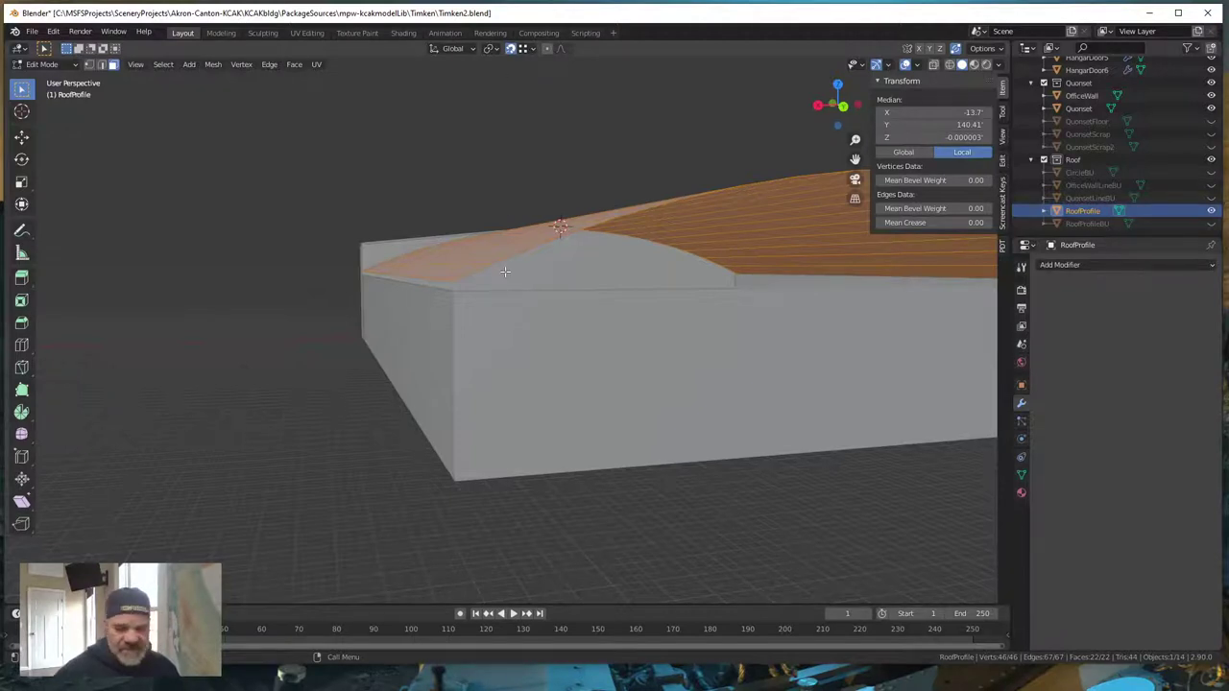
{"action": "scroll", "coordinate": [504, 271], "scroll_direction": "up", "scroll_amount": 2}
{"action": "middle_click_drag", "start_coordinate": [480, 283], "coordinate": [487, 293]}
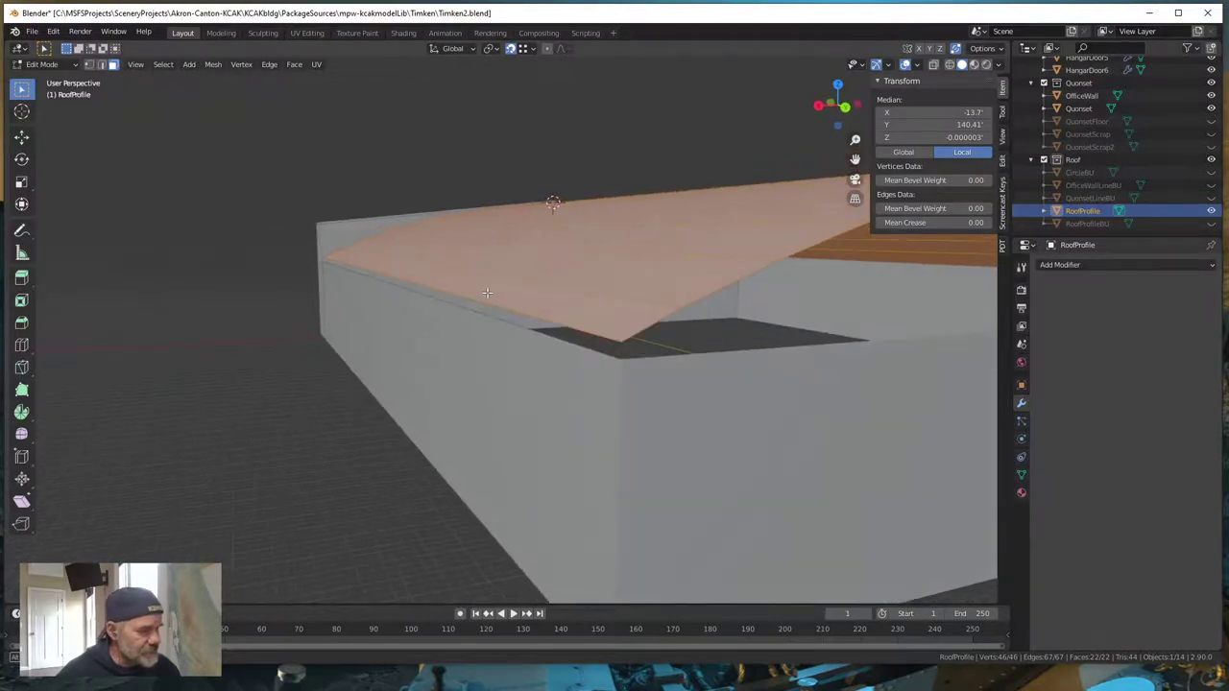
- Turn on X-ray, cancel a new extrude, and undo the roof's Extrude Region and Move
{"action": "left_click", "coordinate": [933, 66]}
{"action": "middle_click_drag", "start_coordinate": [721, 330], "coordinate": [688, 351]}
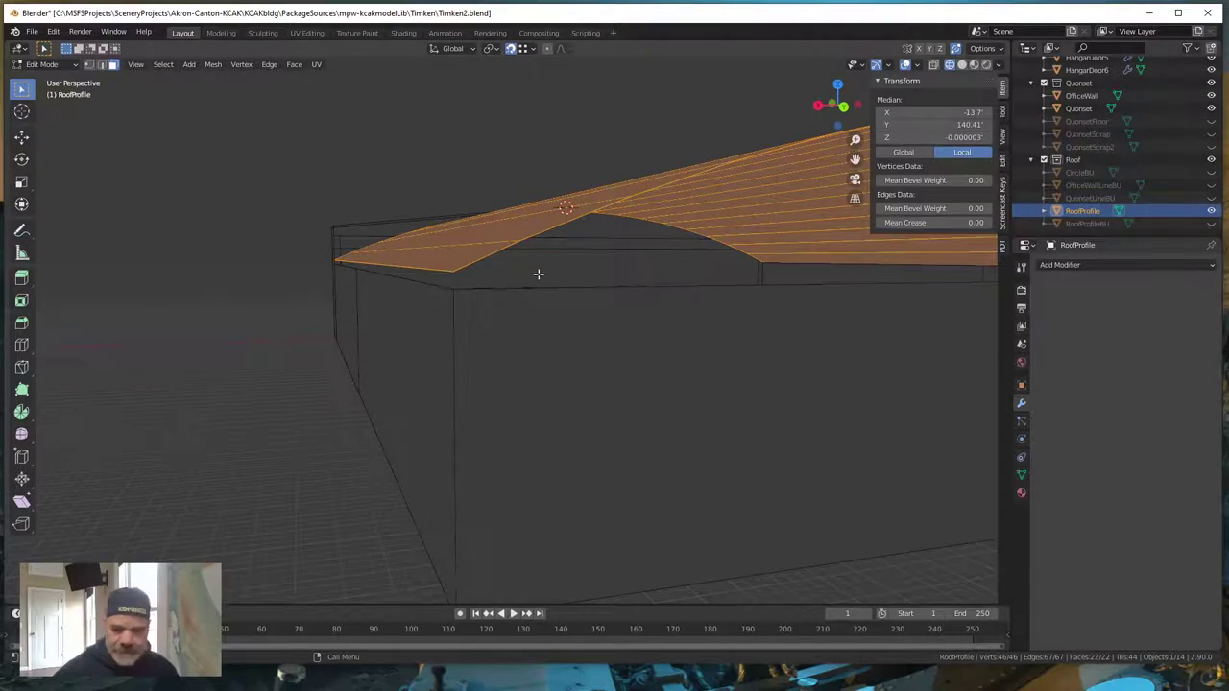
{"action": "key", "text": "e"}
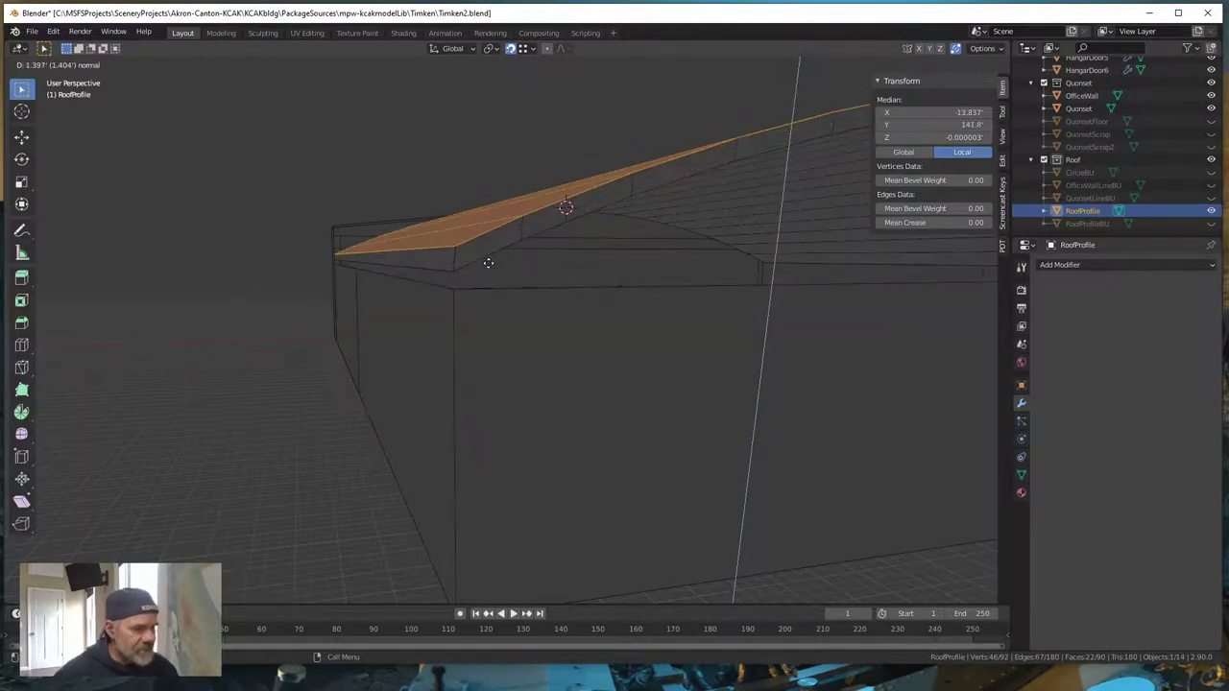
{"action": "right_click", "coordinate": [492, 255]}
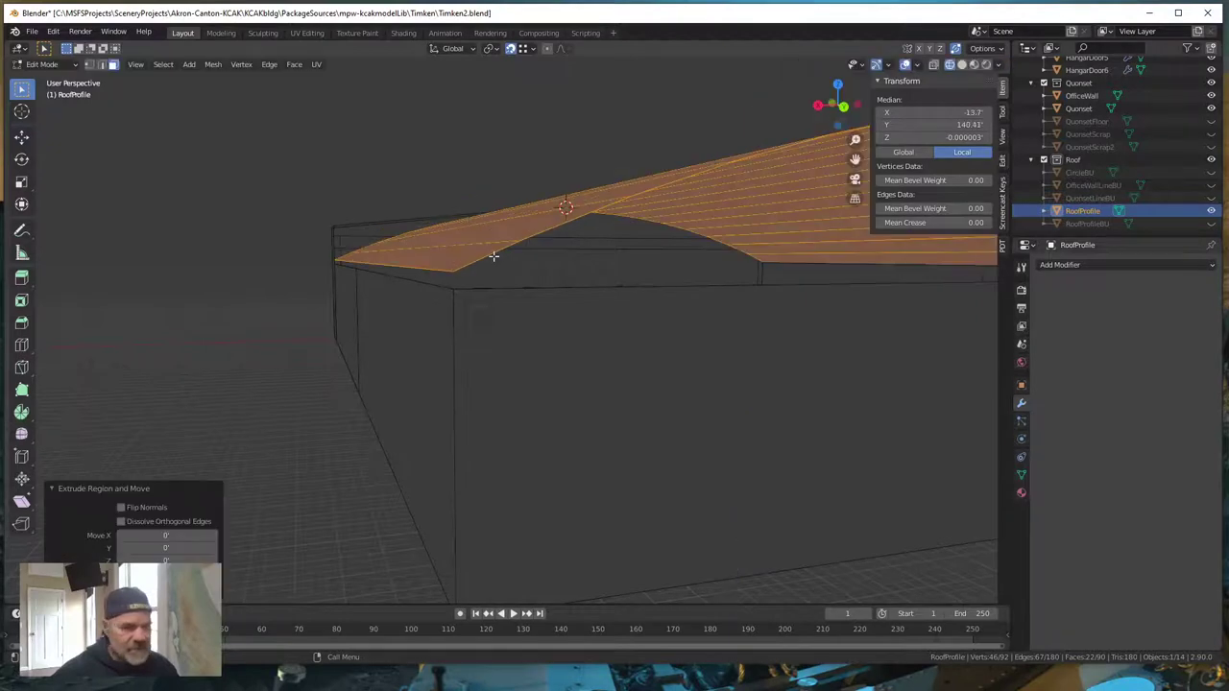
{"action": "key", "text": "ctrl"}
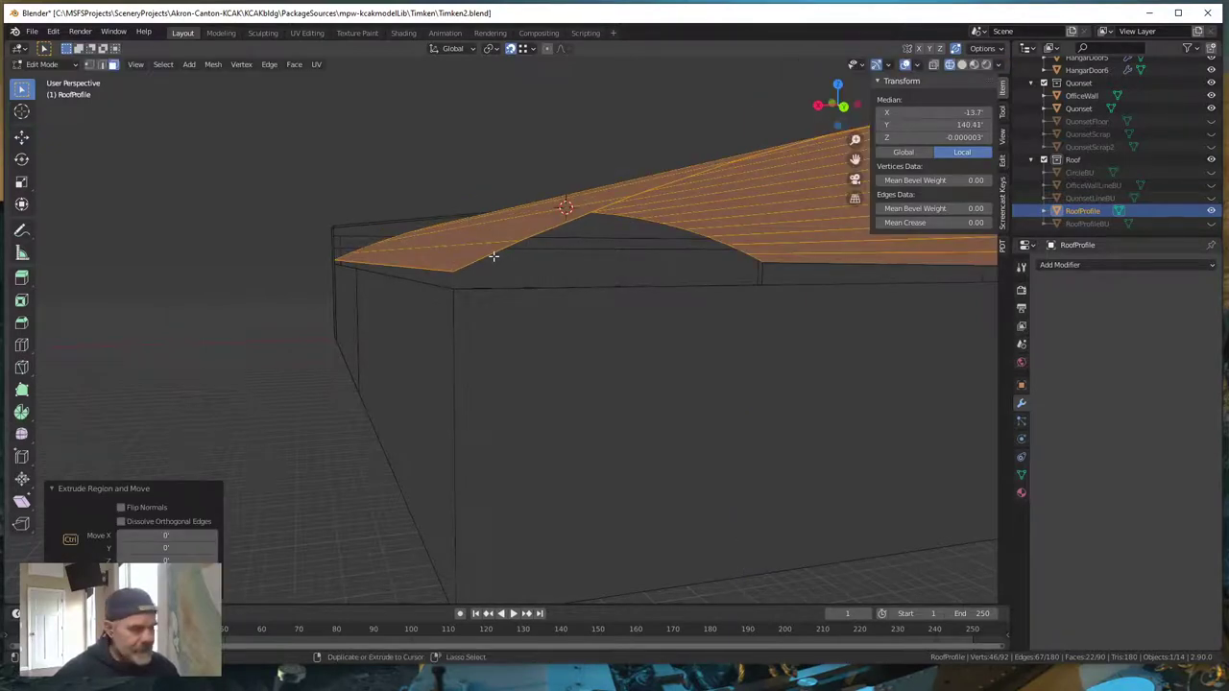
{"action": "key", "text": "ctrl+z"}
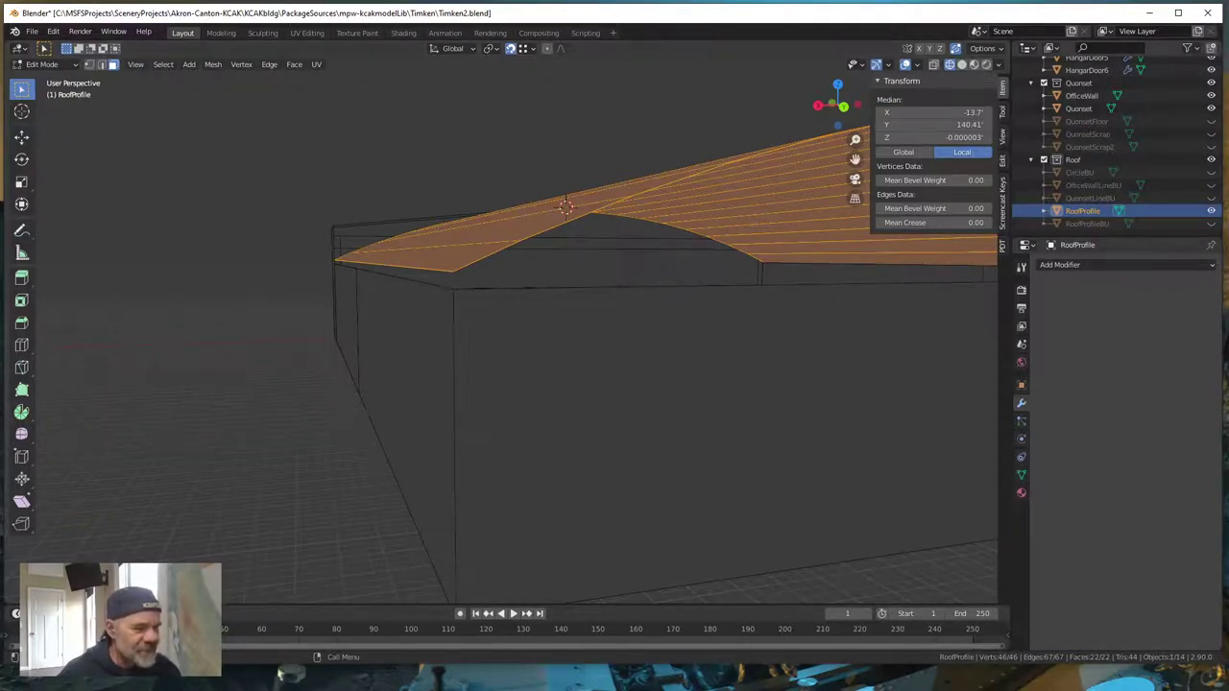
{"action": "scroll", "coordinate": [494, 522], "scroll_direction": "down", "scroll_amount": 2}
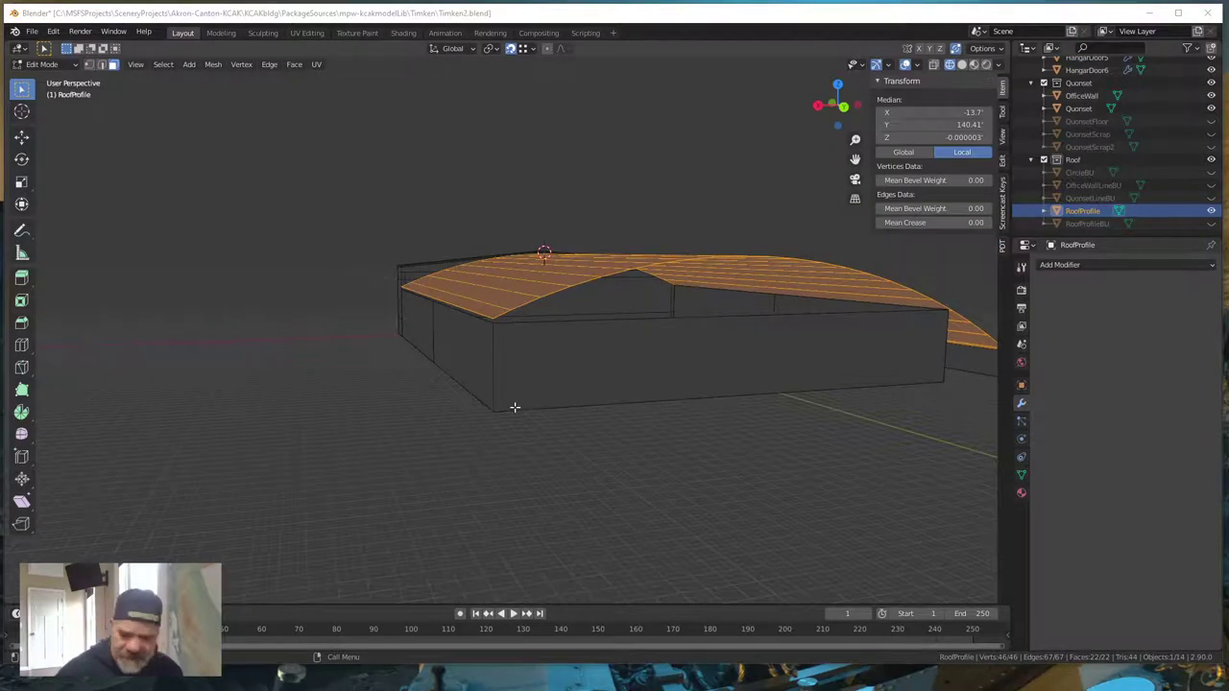
{"action": "mouse_move", "coordinate": [524, 417]}
{"action": "middle_mouse_down"}
{"action": "mouse_move", "coordinate": [519, 430]}
{"action": "mouse_move", "coordinate": [535, 433]}
{"action": "middle_mouse_up"}
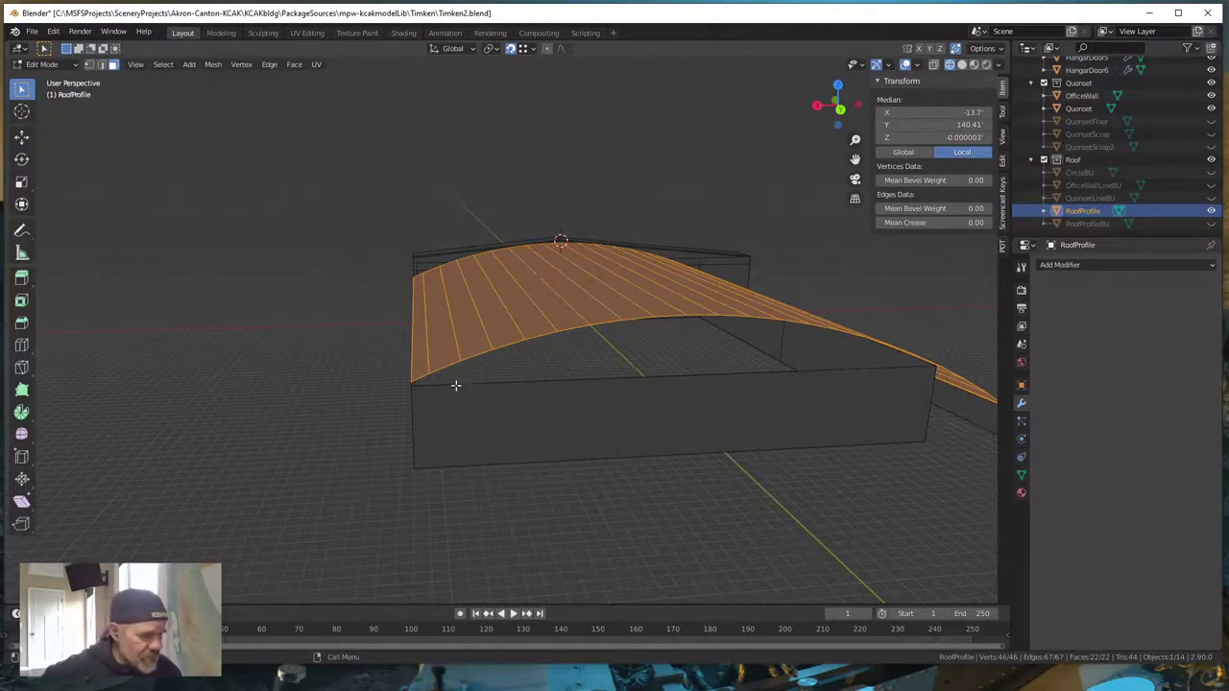
{"action": "middle_click_drag", "start_coordinate": [505, 426], "coordinate": [469, 422]}
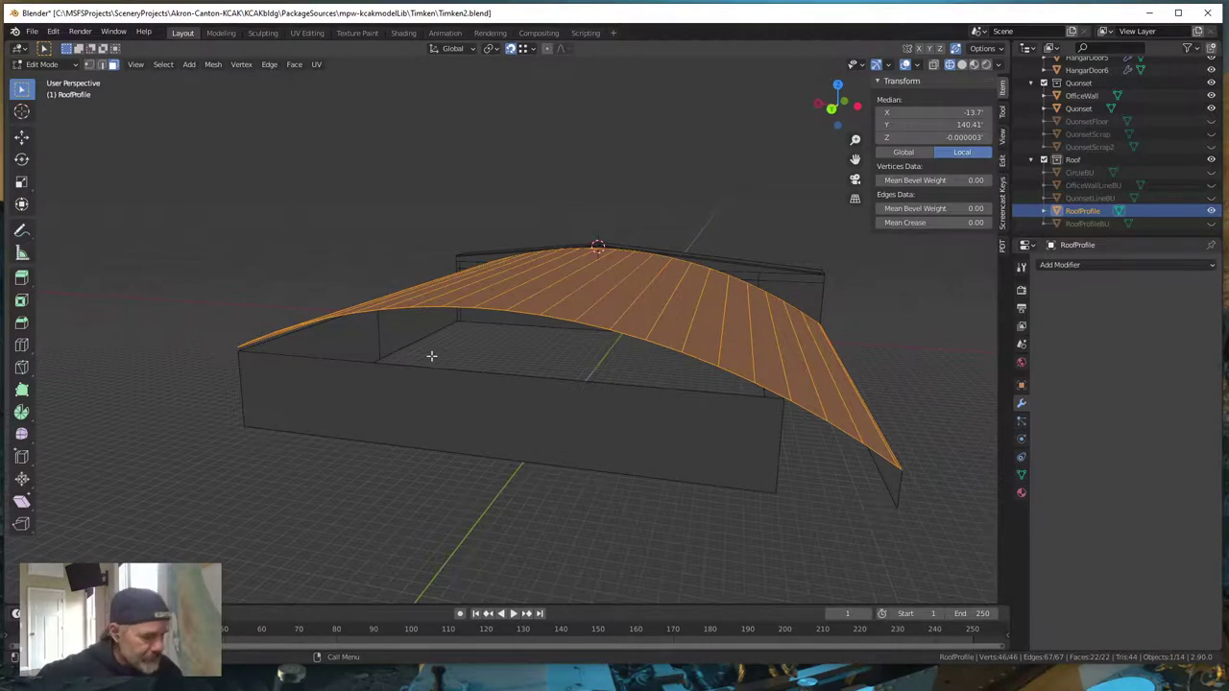
{"action": "middle_click_drag", "start_coordinate": [406, 439], "coordinate": [424, 443]}
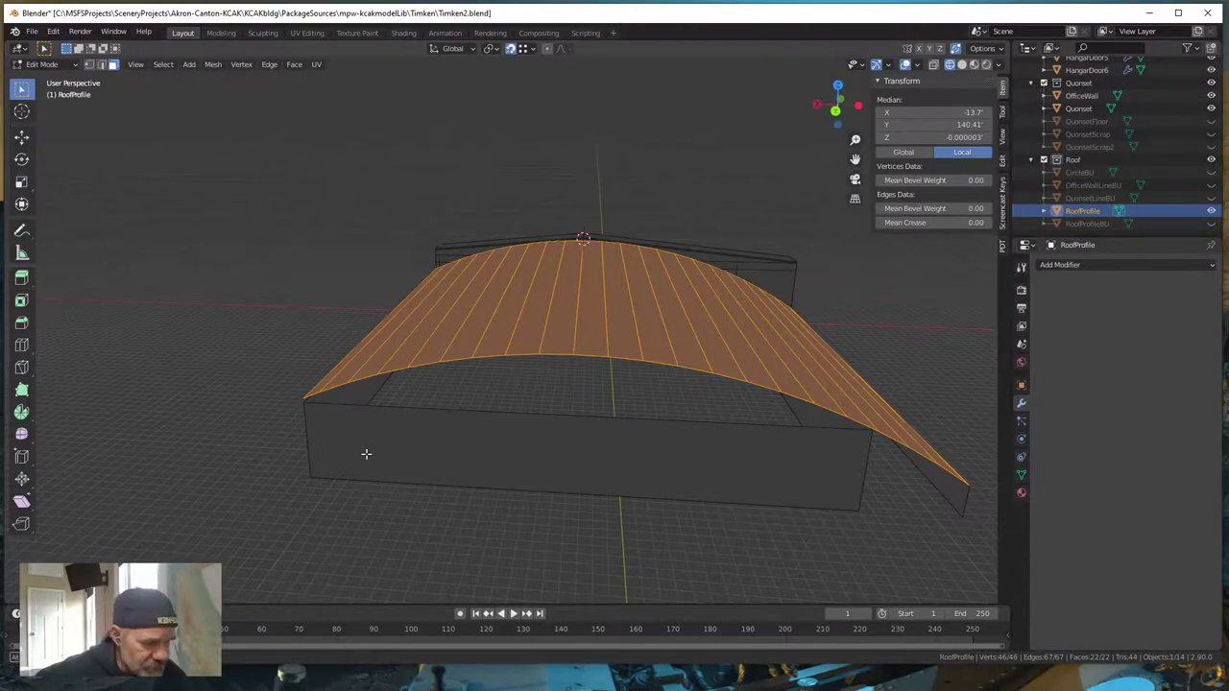
{"action": "middle_click_drag", "start_coordinate": [366, 453], "coordinate": [400, 434]}
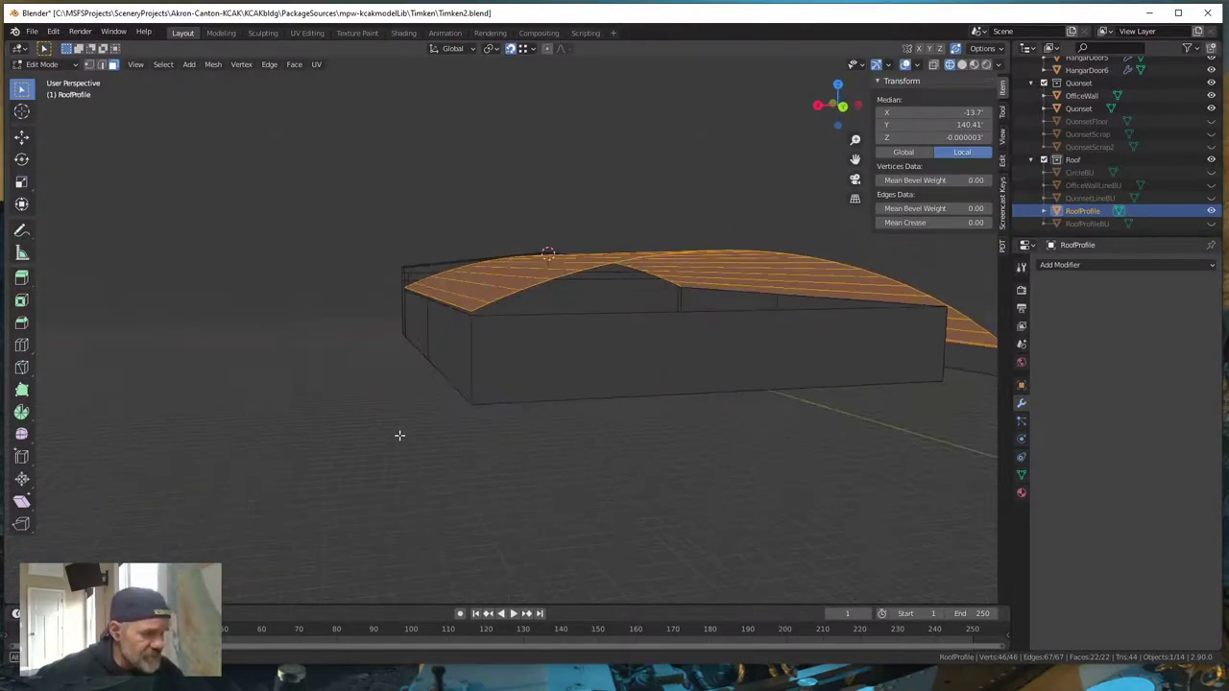
{"action": "scroll", "coordinate": [488, 348], "scroll_direction": "up", "scroll_amount": 3}
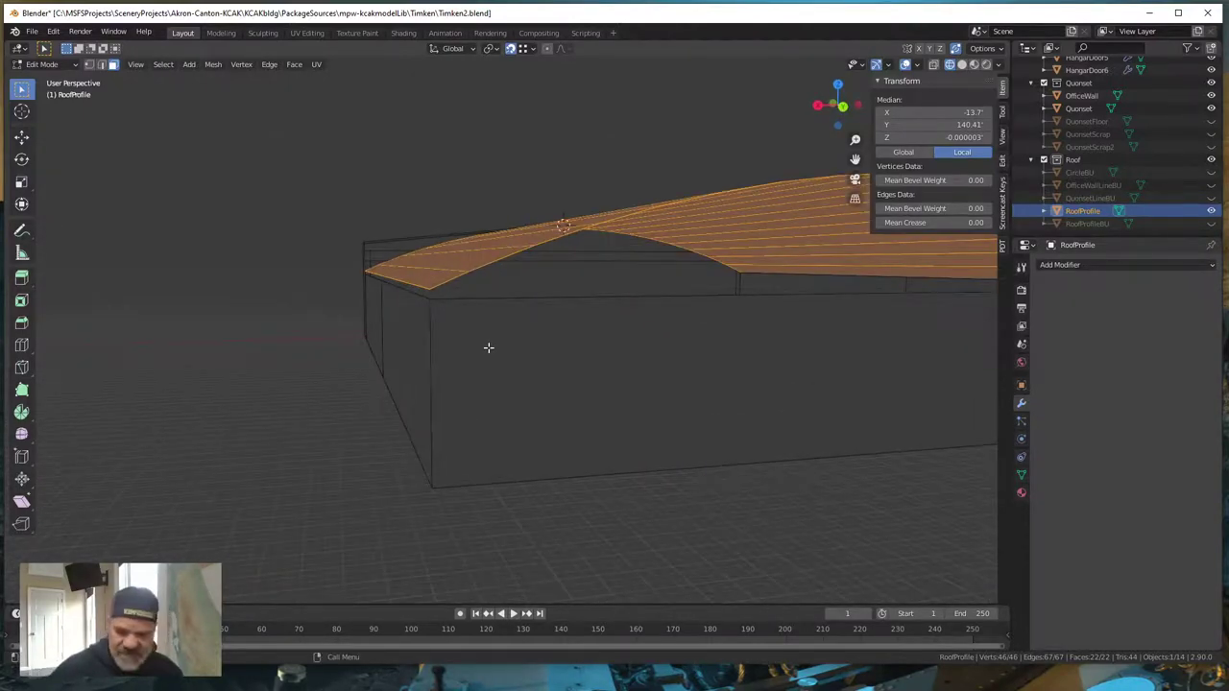
{"action": "mouse_move", "coordinate": [474, 362]}
{"action": "middle_mouse_down", "text": "shift"}
{"action": "mouse_move", "coordinate": [480, 381]}
{"action": "mouse_move", "coordinate": [489, 365]}
{"action": "middle_mouse_up", "text": "shift"}
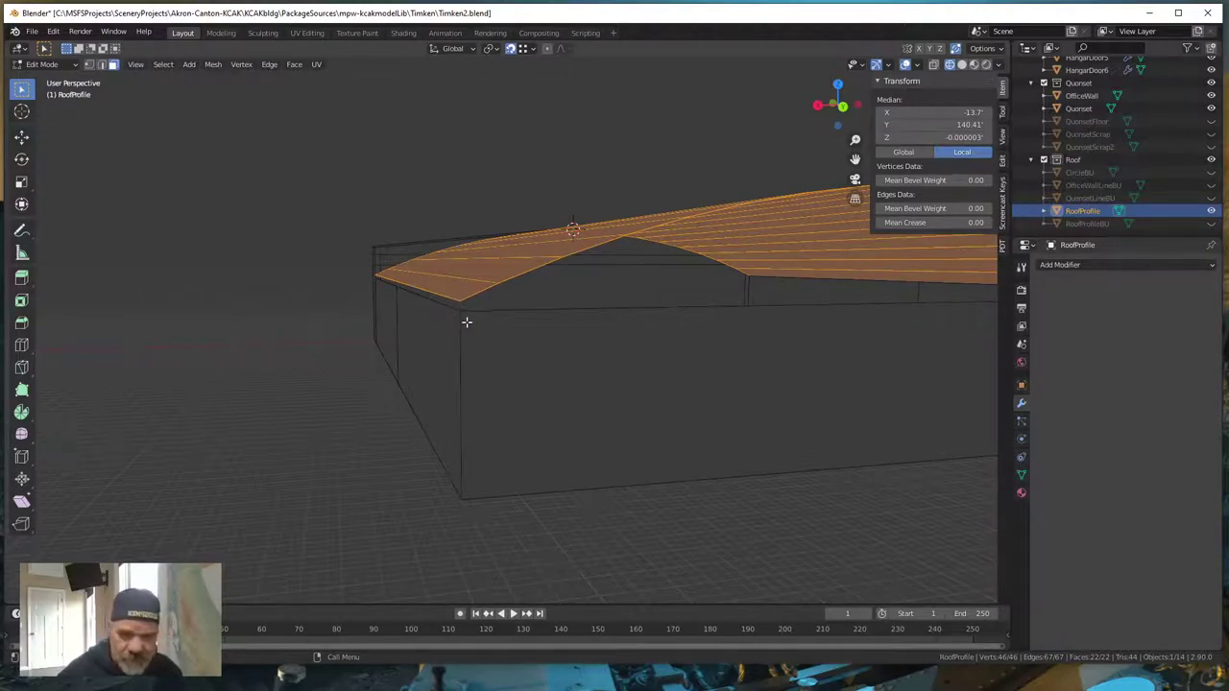
{"action": "middle_click_drag", "start_coordinate": [531, 353], "coordinate": [636, 278]}
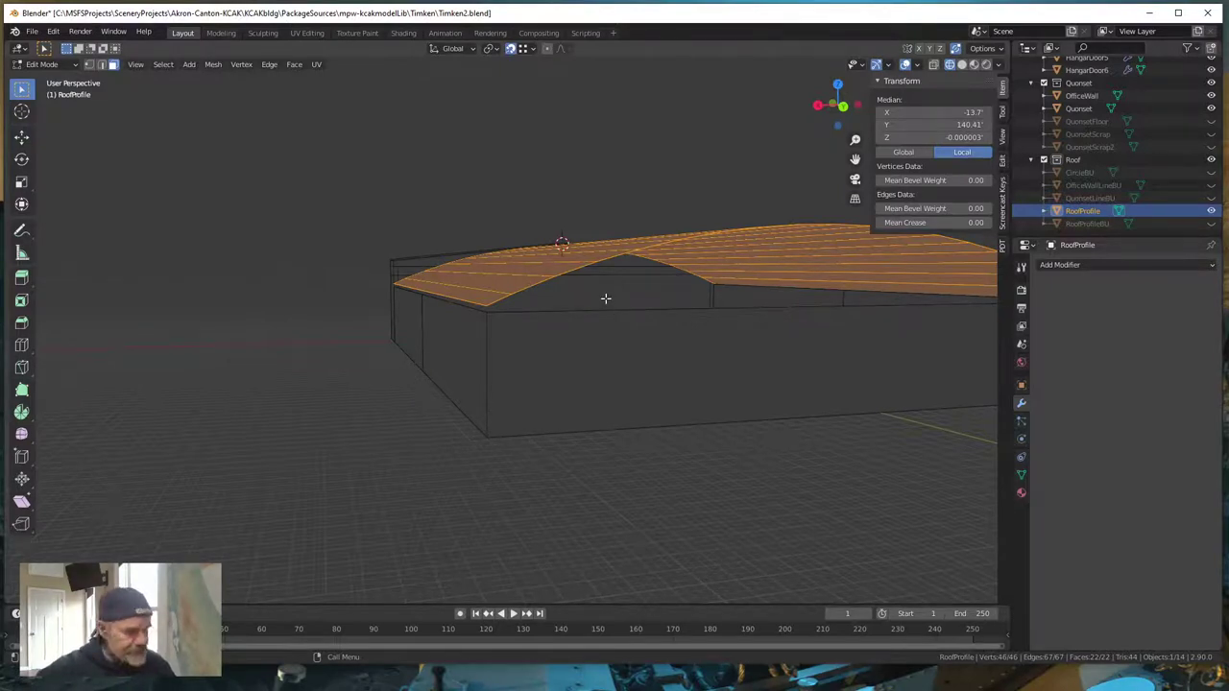
{"action": "scroll", "coordinate": [492, 323], "scroll_direction": "up", "scroll_amount": 4}
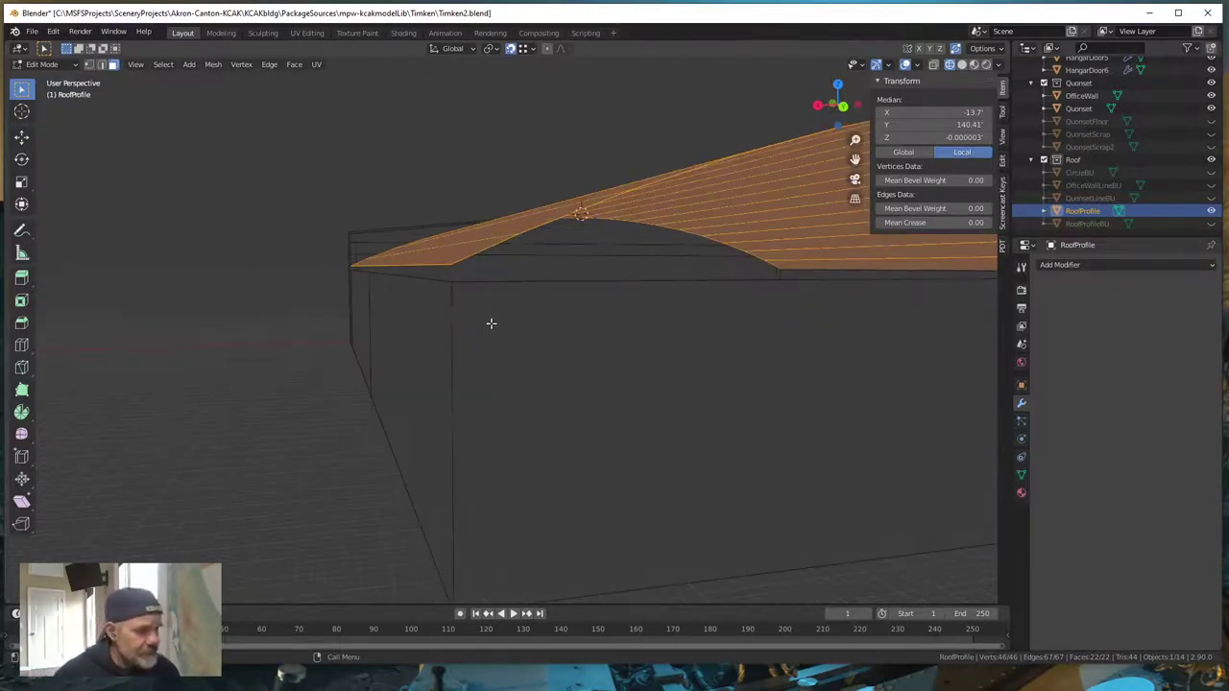
{"action": "middle_click_drag", "start_coordinate": [512, 298], "coordinate": [515, 307]}
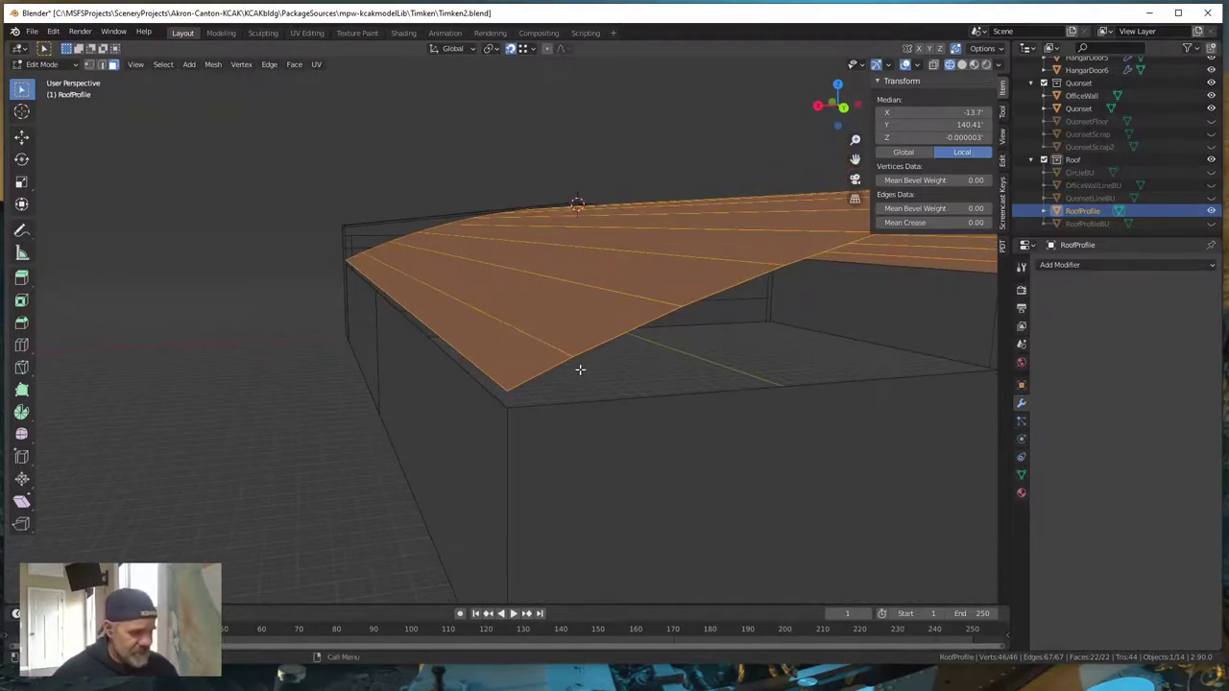
{"action": "middle_click_drag", "start_coordinate": [580, 369], "coordinate": [581, 367]}
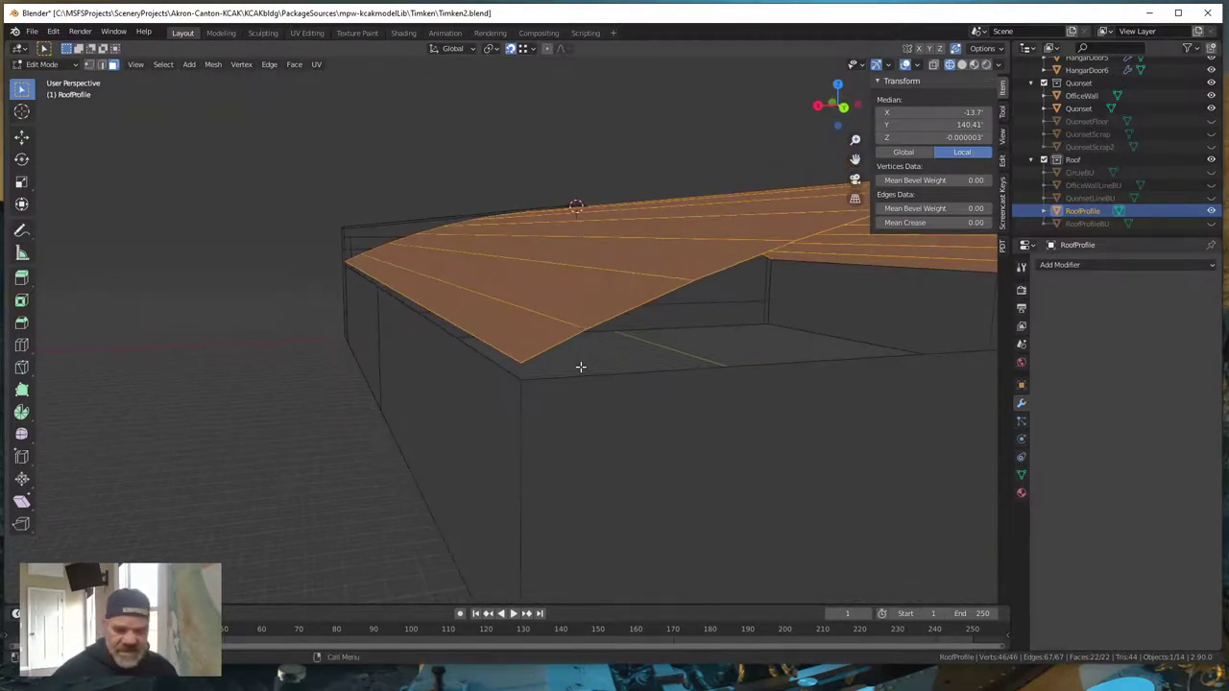
{"action": "key", "text": "e"}
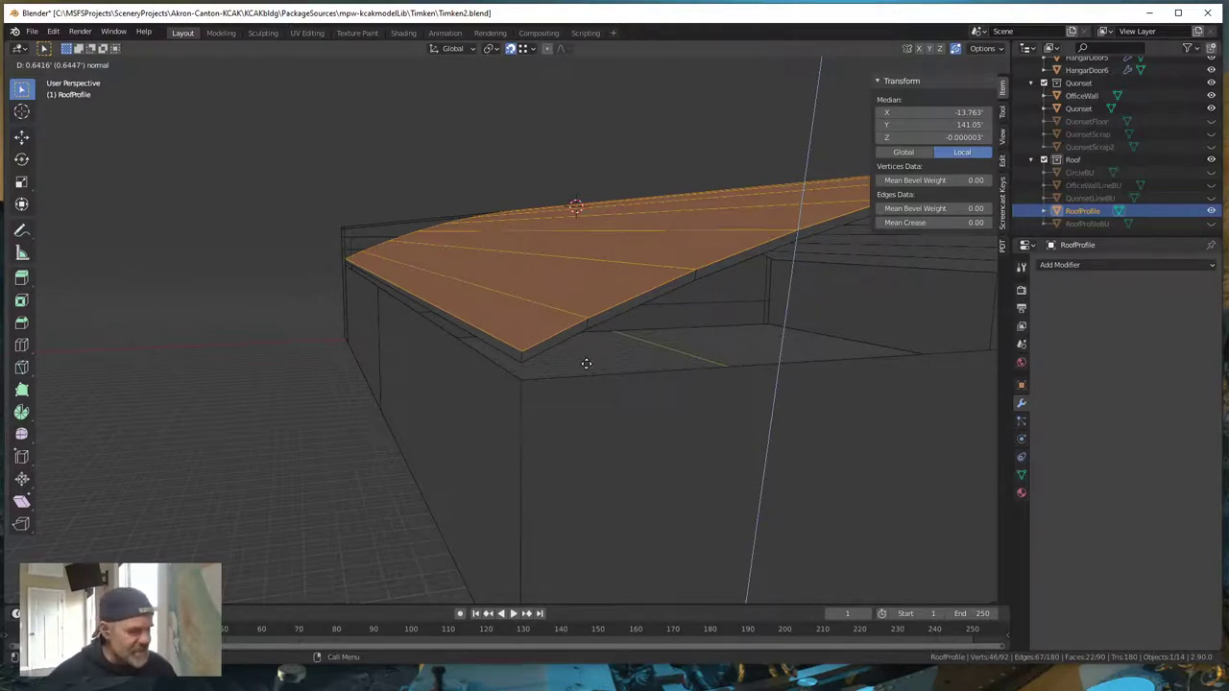
{"action": "key", "text": "z"}
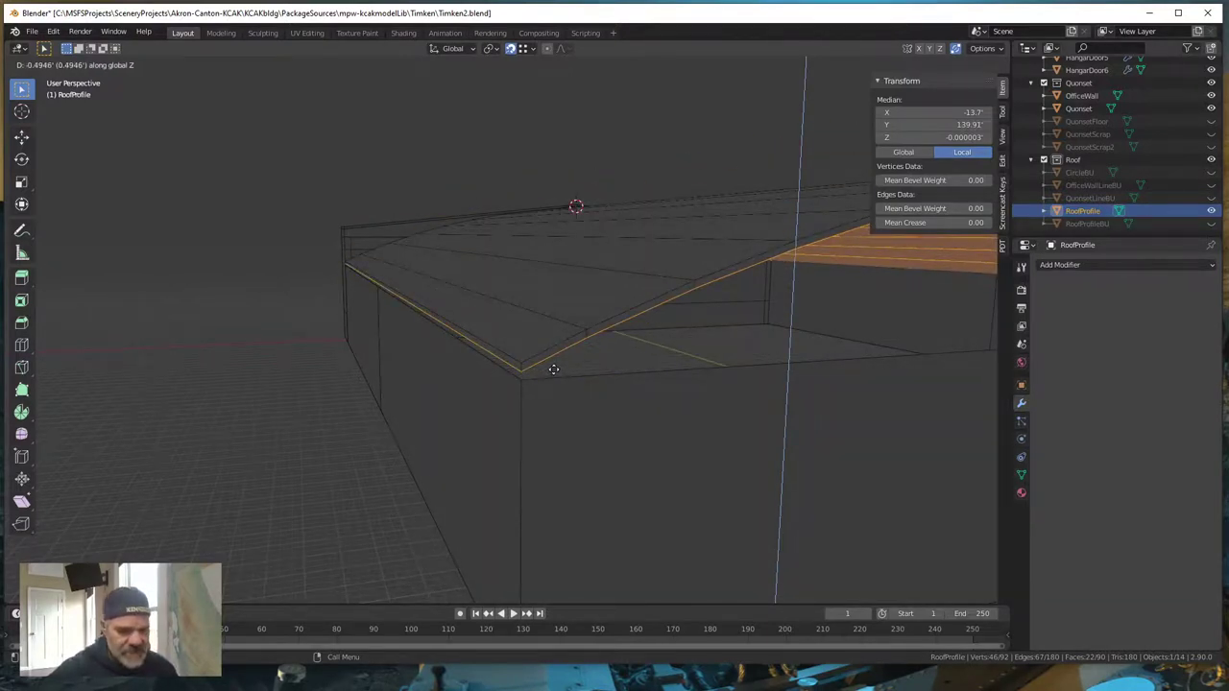
{"action": "key", "text": "minus"}
{"action": "type", "text": ".5"}
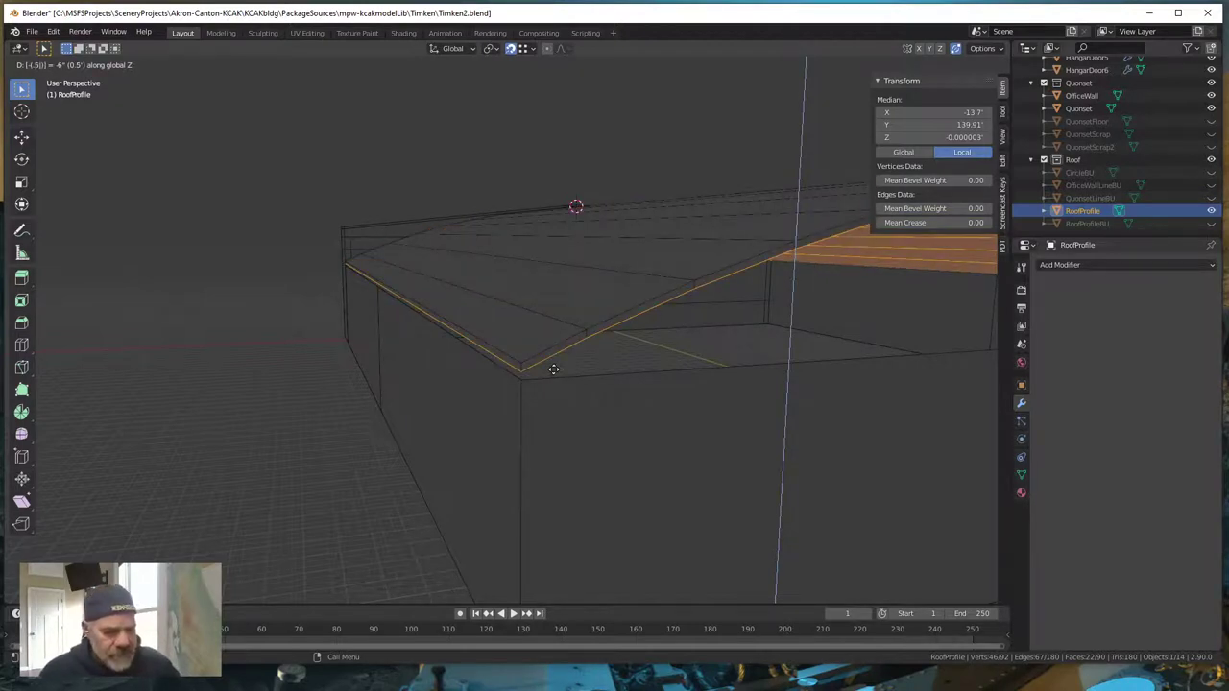
{"action": "key", "text": "BackSpace"}
{"action": "key", "text": "BackSpace"}
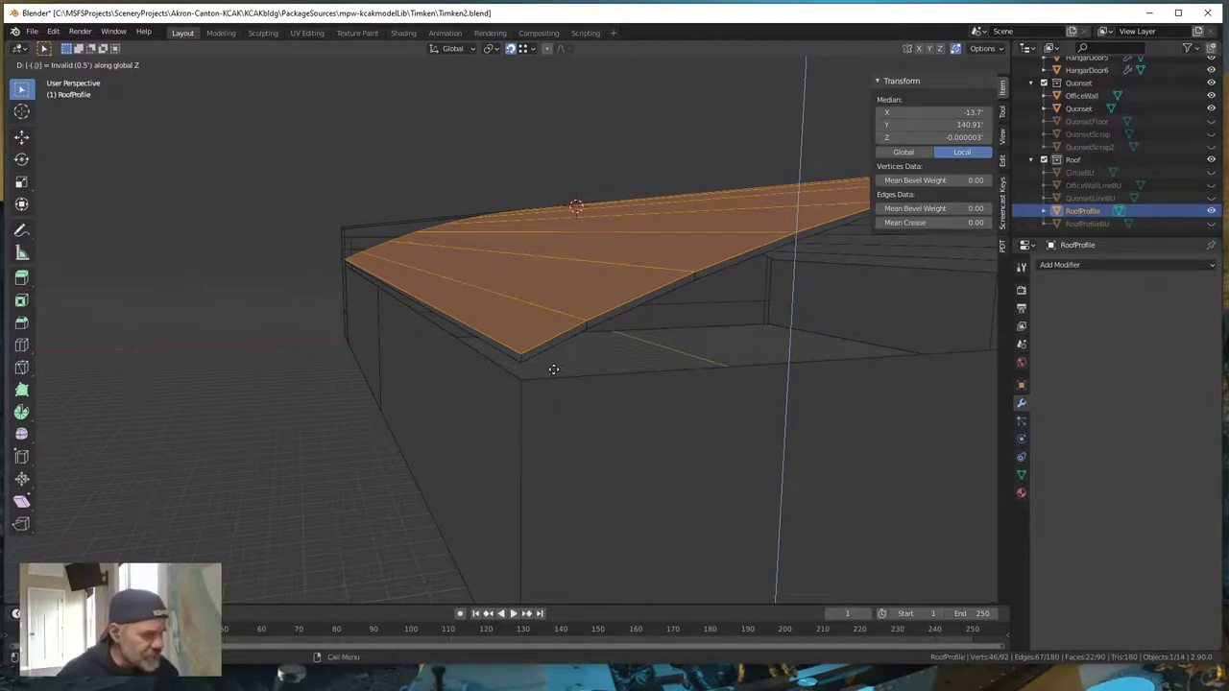
{"action": "key", "text": "Escape"}
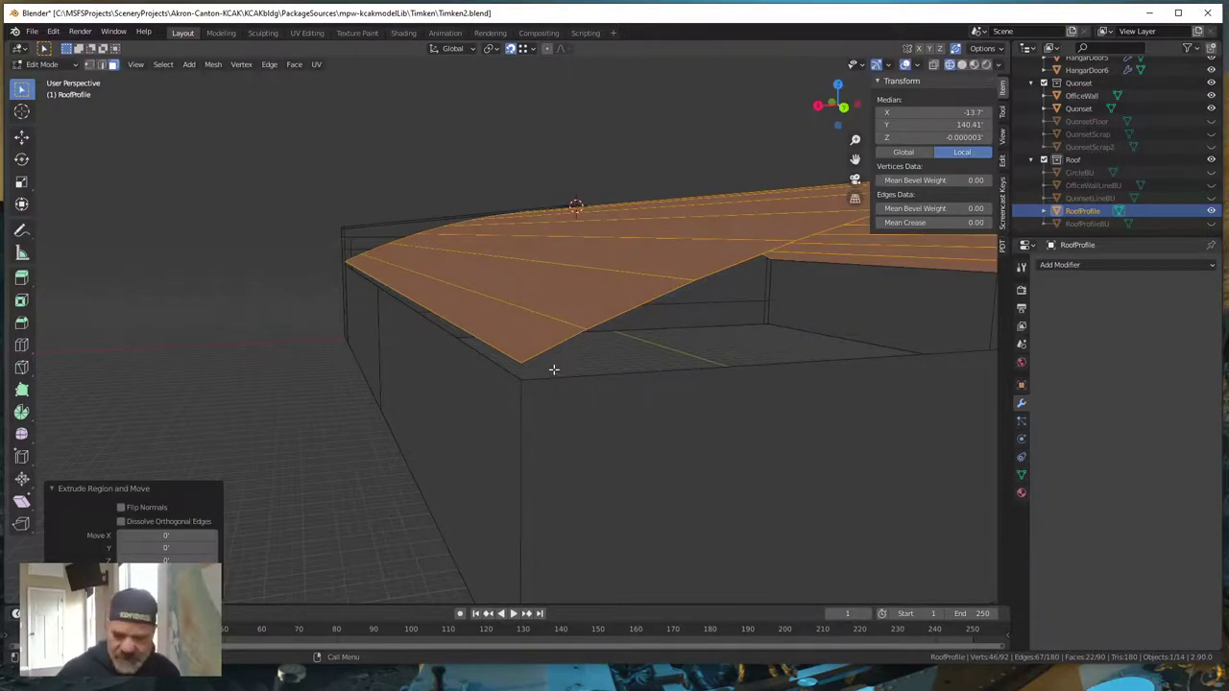
{"action": "key", "text": "ctrl+z"}
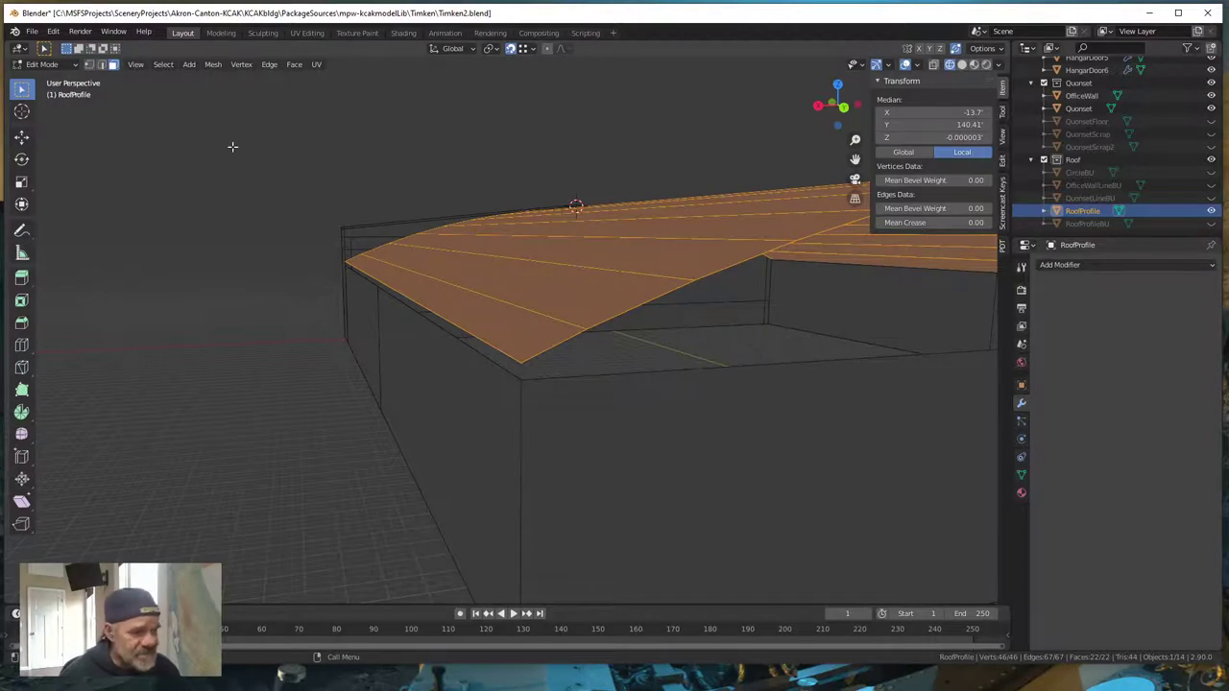
- Measure from the roof corner and from the ground corner (126.975'), deleting each ruler
{"action": "left_click", "coordinate": [21, 254]}
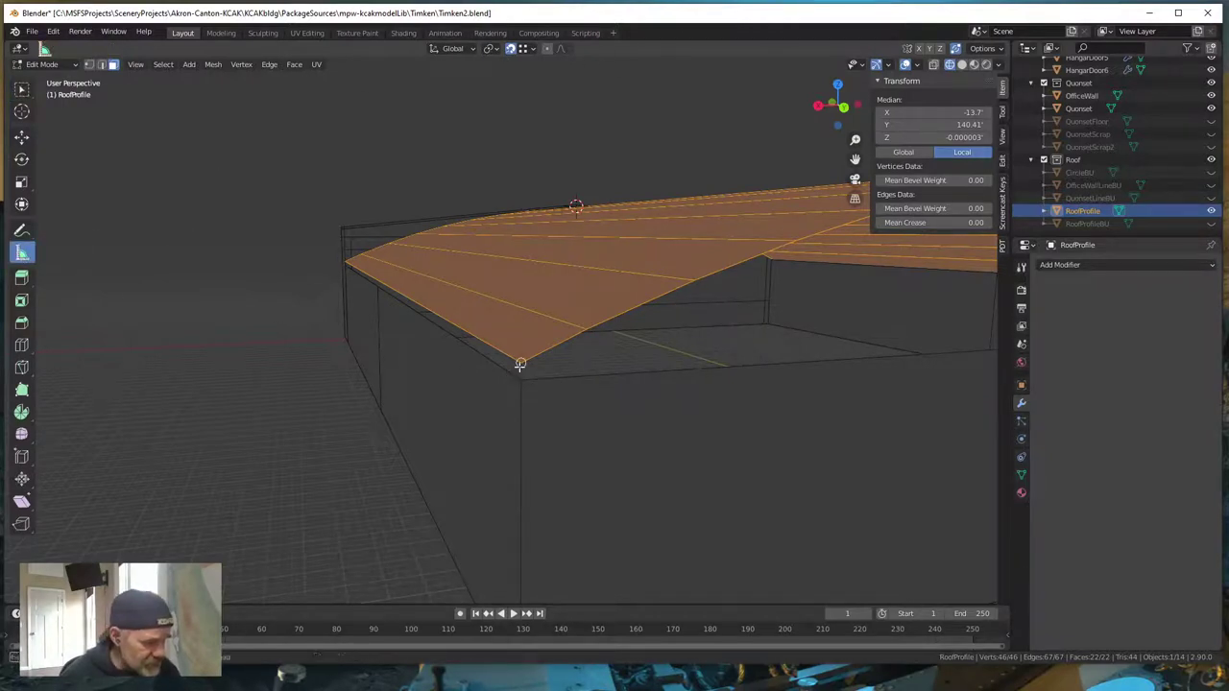
{"action": "mouse_move", "coordinate": [520, 364]}
{"action": "left_mouse_down"}
{"action": "mouse_move", "coordinate": [507, 373]}
{"action": "mouse_move", "coordinate": [520, 379]}
{"action": "left_mouse_up"}
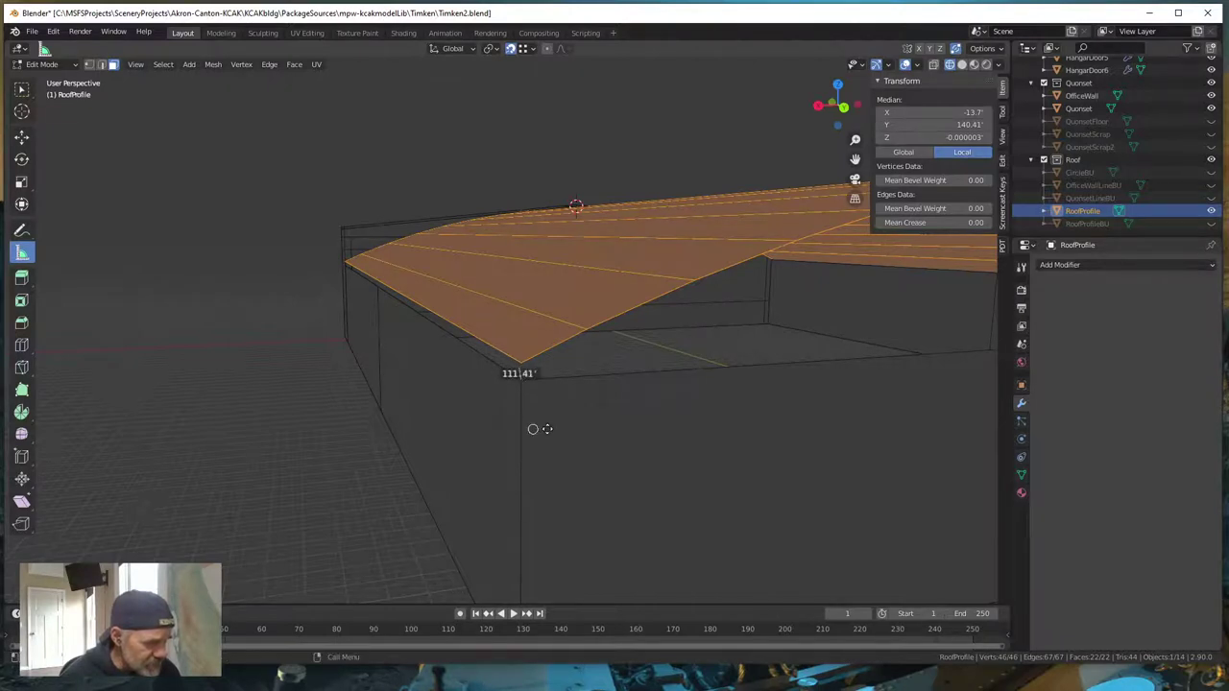
{"action": "middle_click_drag", "start_coordinate": [537, 428], "coordinate": [536, 435]}
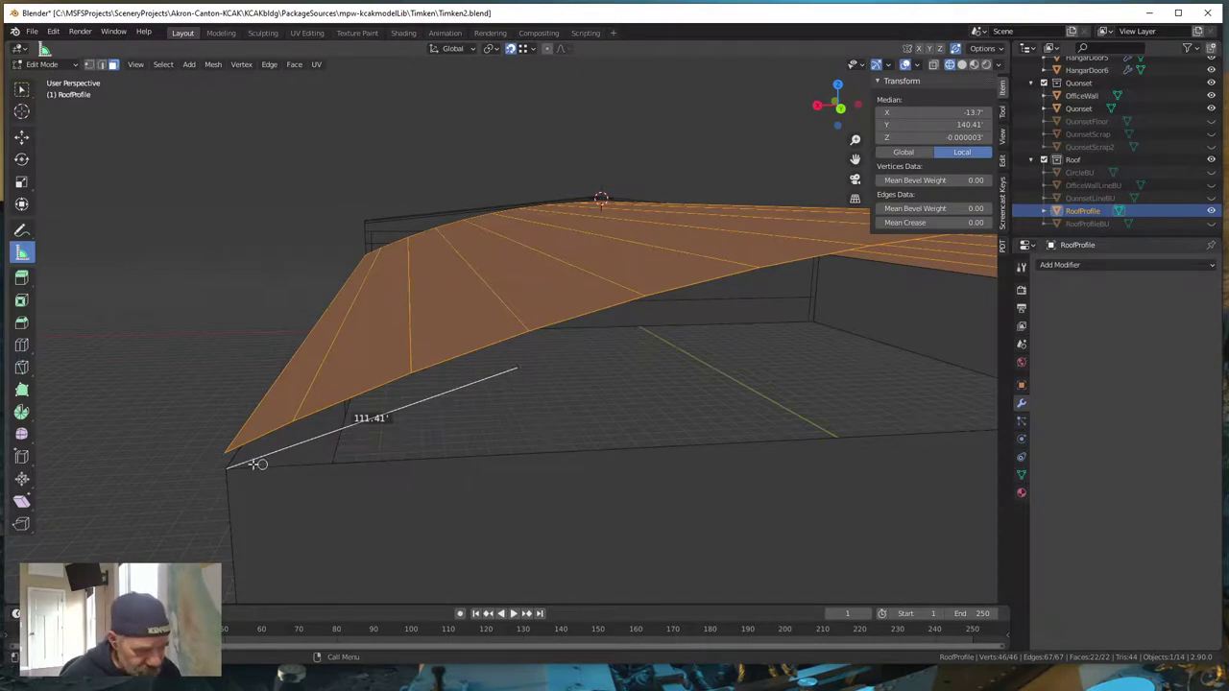
{"action": "middle_click_drag", "start_coordinate": [241, 467], "coordinate": [275, 441]}
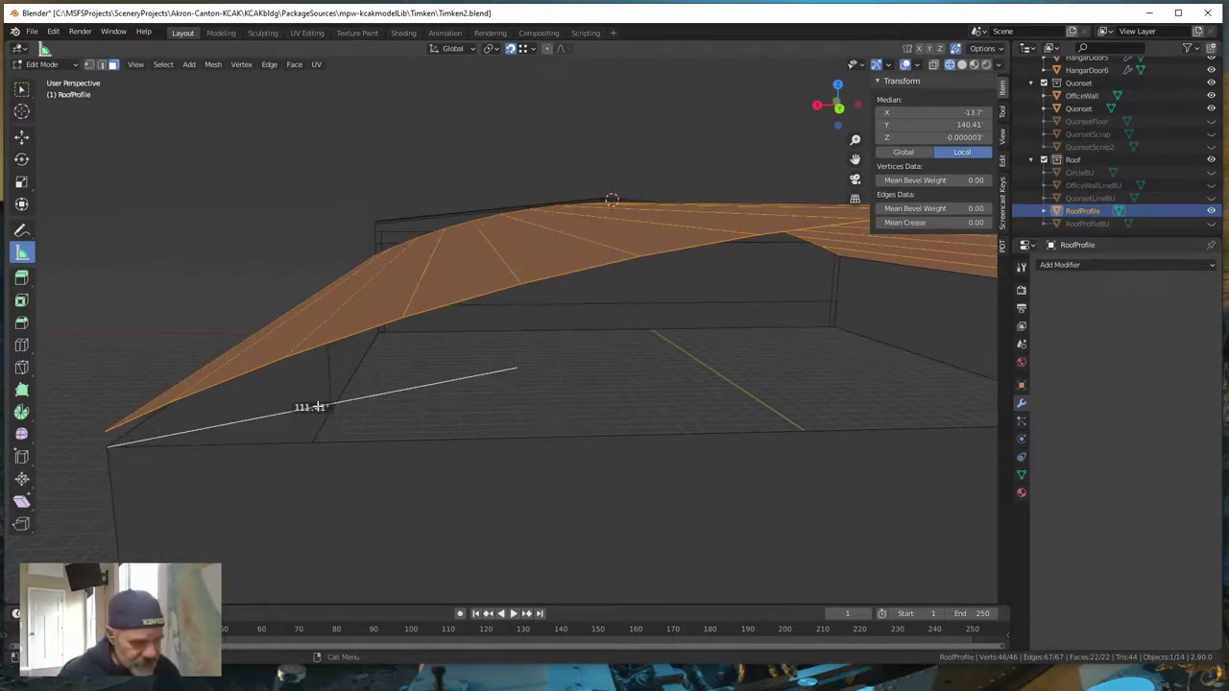
{"action": "key", "text": "Delete"}
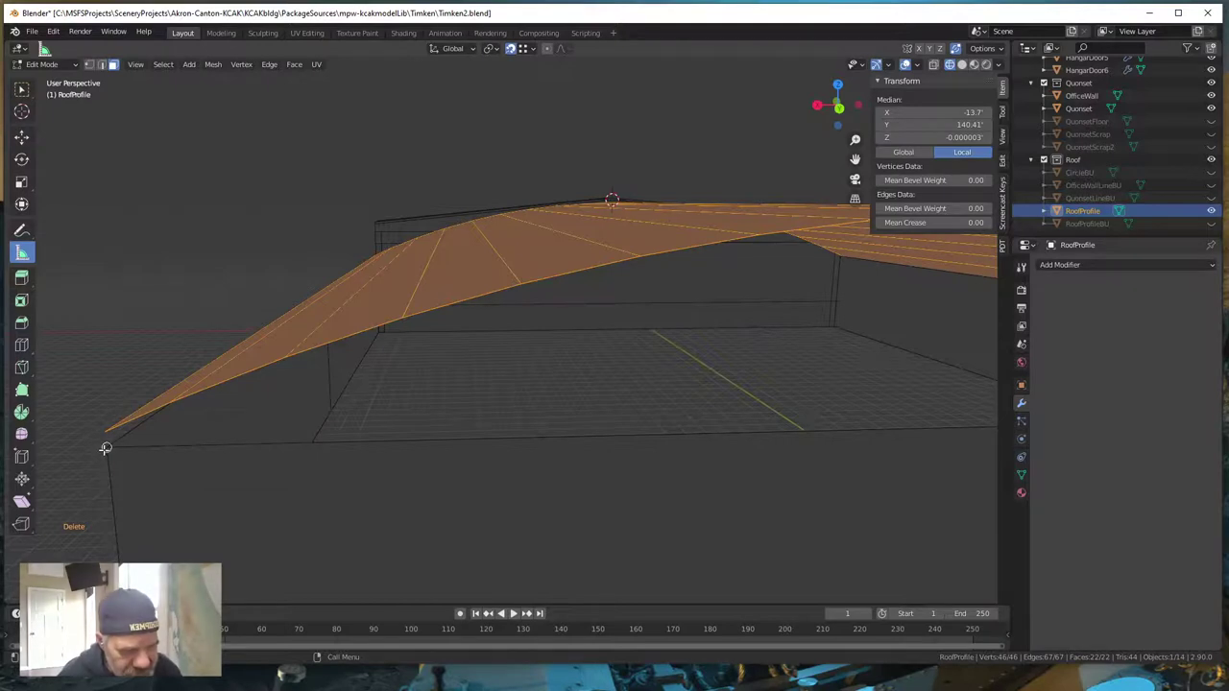
{"action": "left_click_drag", "start_coordinate": [107, 448], "coordinate": [105, 432]}
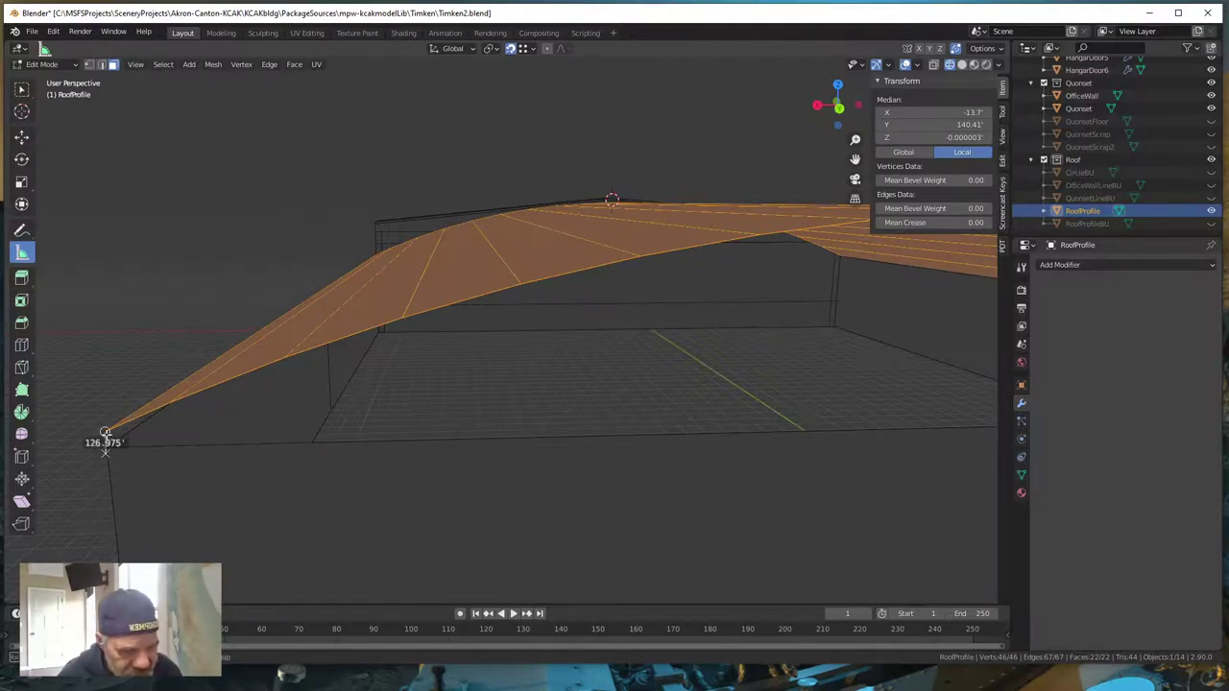
{"action": "middle_click_drag", "start_coordinate": [118, 452], "coordinate": [152, 455]}
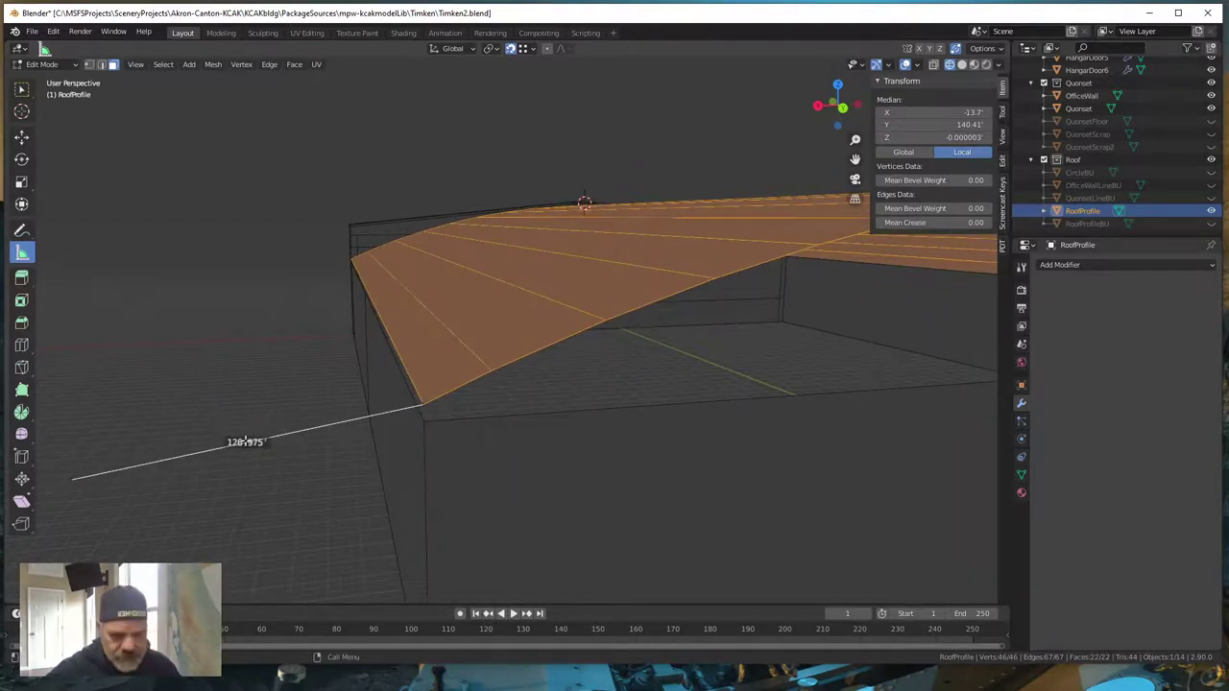
{"action": "key", "text": "Delete"}
- Switch to vertex select, measure from the roof's corner vertex, and delete that ruler
{"action": "middle_click_drag", "start_coordinate": [283, 458], "coordinate": [286, 456]}
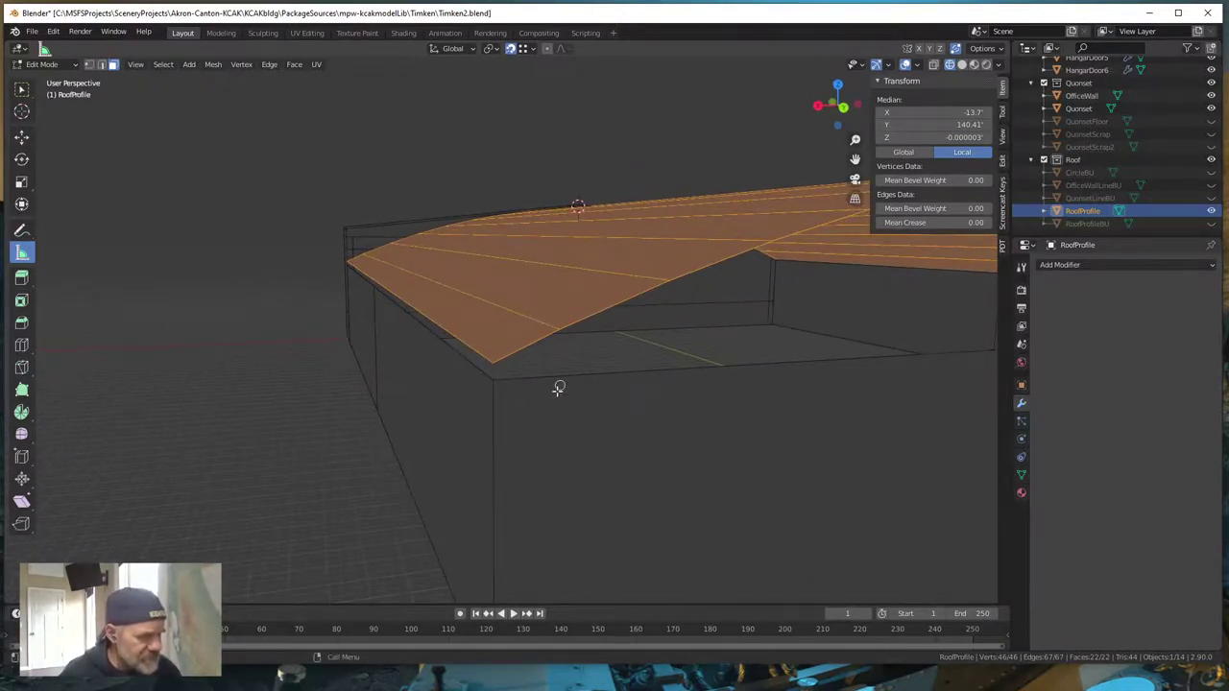
{"action": "middle_click_drag", "start_coordinate": [558, 388], "coordinate": [561, 397]}
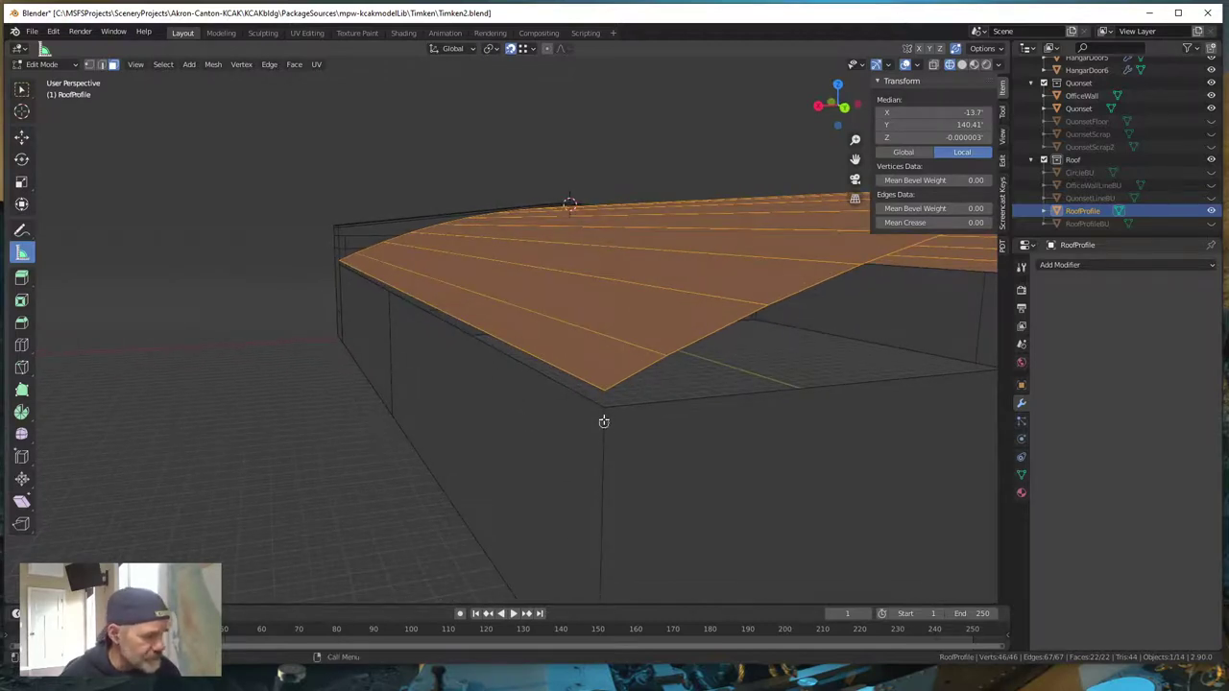
{"action": "left_click", "coordinate": [90, 65]}
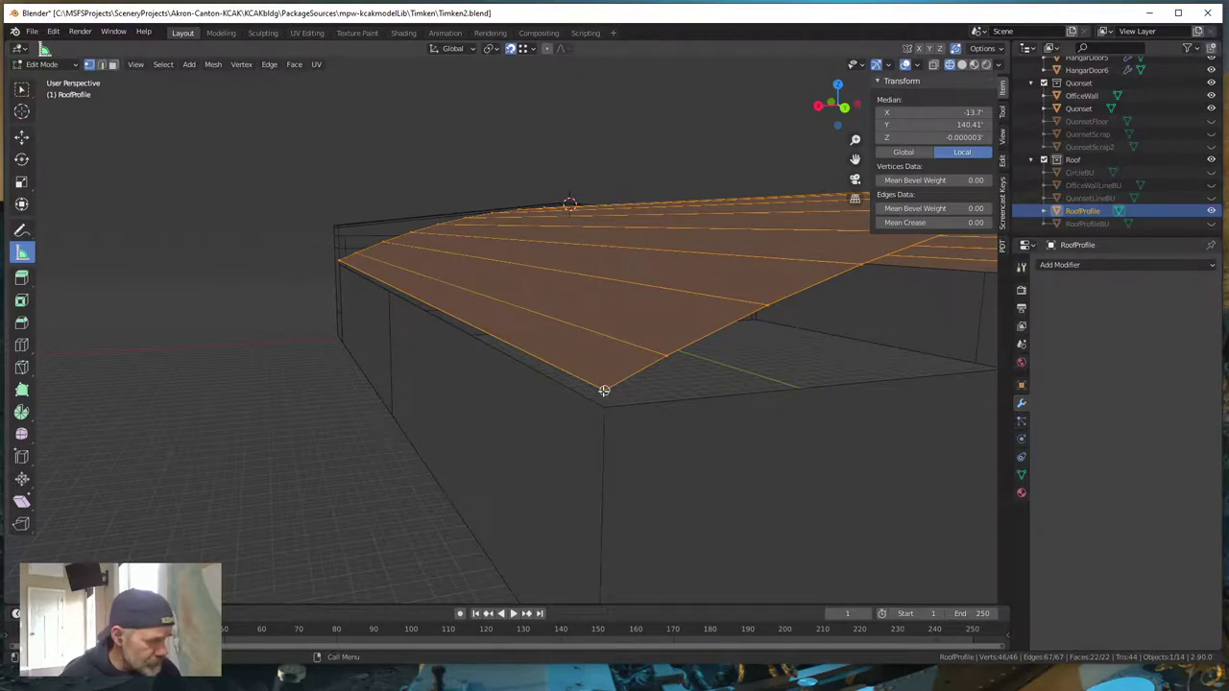
{"action": "mouse_move", "coordinate": [603, 390]}
{"action": "left_mouse_down"}
{"action": "mouse_move", "coordinate": [602, 411]}
{"action": "mouse_move", "coordinate": [650, 403]}
{"action": "mouse_move", "coordinate": [605, 404]}
{"action": "mouse_move", "coordinate": [625, 401]}
{"action": "mouse_move", "coordinate": [601, 407]}
{"action": "mouse_move", "coordinate": [604, 424]}
{"action": "mouse_move", "coordinate": [606, 404]}
{"action": "mouse_move", "coordinate": [566, 427]}
{"action": "mouse_move", "coordinate": [604, 411]}
{"action": "mouse_move", "coordinate": [598, 401]}
{"action": "mouse_move", "coordinate": [596, 420]}
{"action": "mouse_move", "coordinate": [602, 403]}
{"action": "left_mouse_up"}
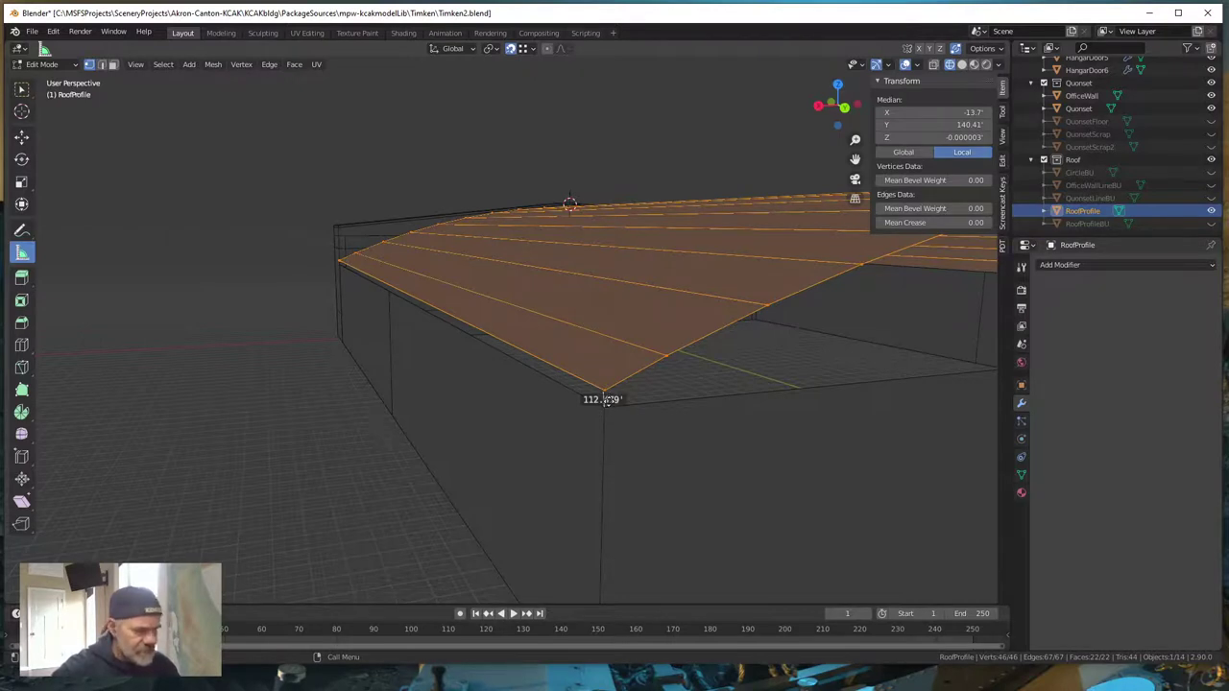
{"action": "key", "text": "Delete"}
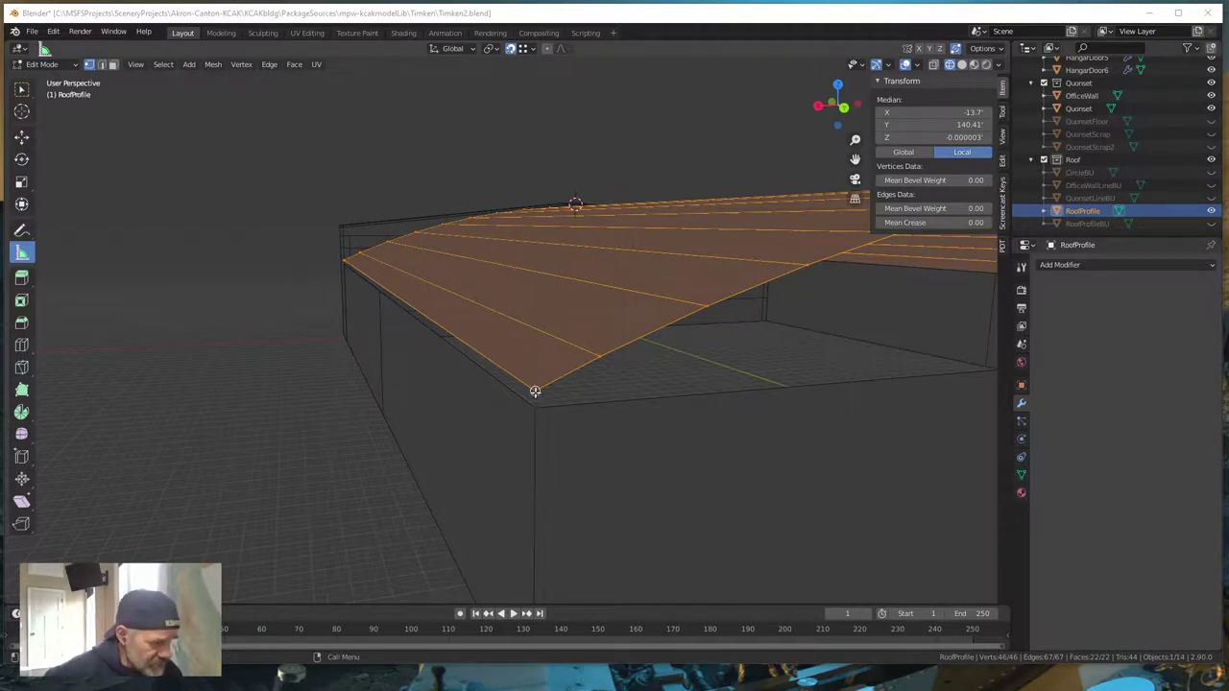
- Measure the 0.966' gap from the roof corner vertex to the wall corner, then delete the ruler
{"action": "left_click_drag", "start_coordinate": [534, 390], "coordinate": [535, 413]}
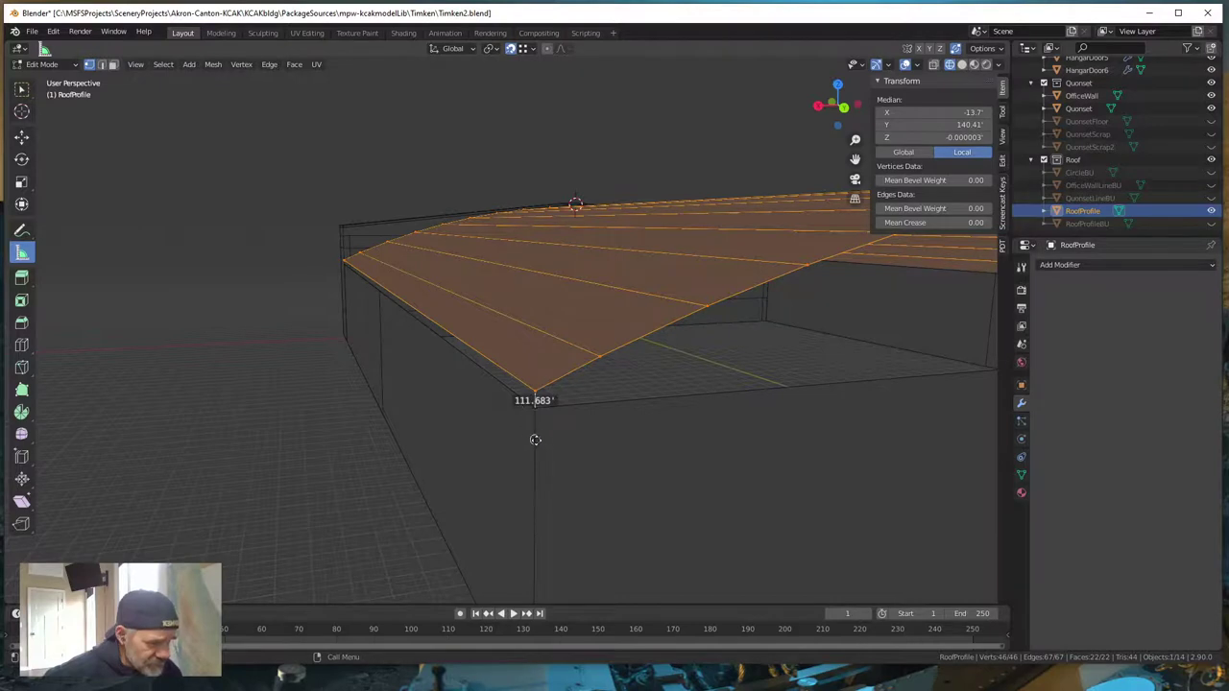
{"action": "middle_click_drag", "start_coordinate": [617, 474], "coordinate": [527, 490]}
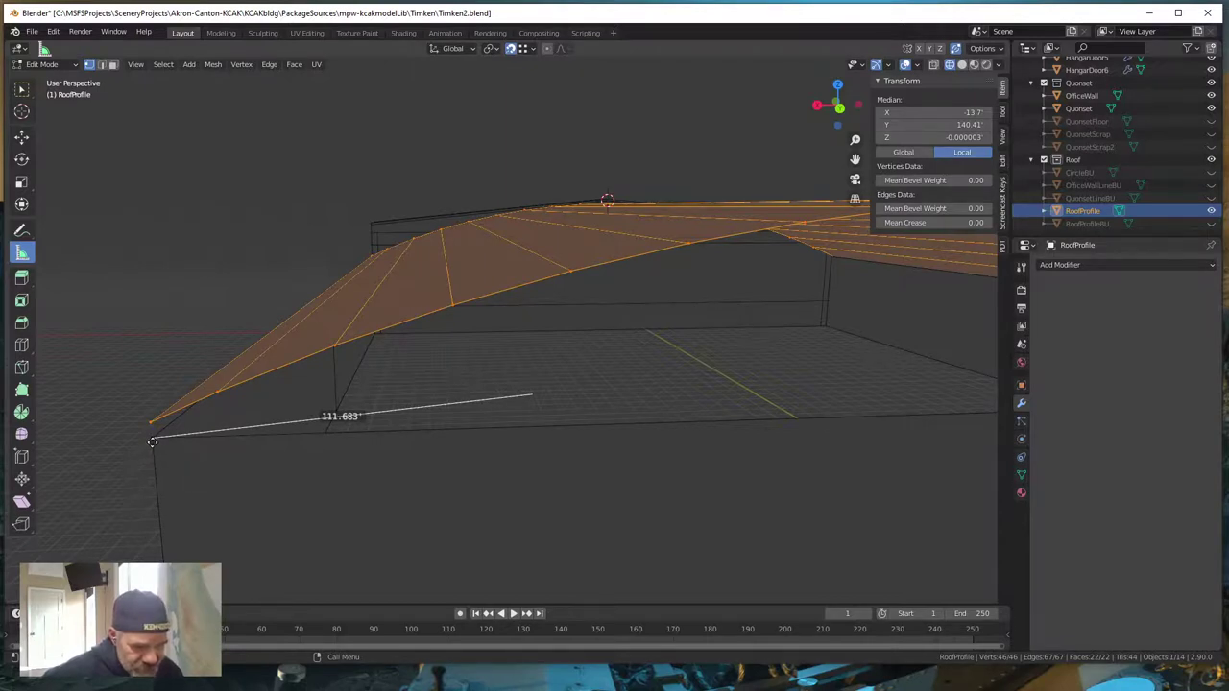
{"action": "left_click_drag", "start_coordinate": [151, 437], "coordinate": [150, 423]}
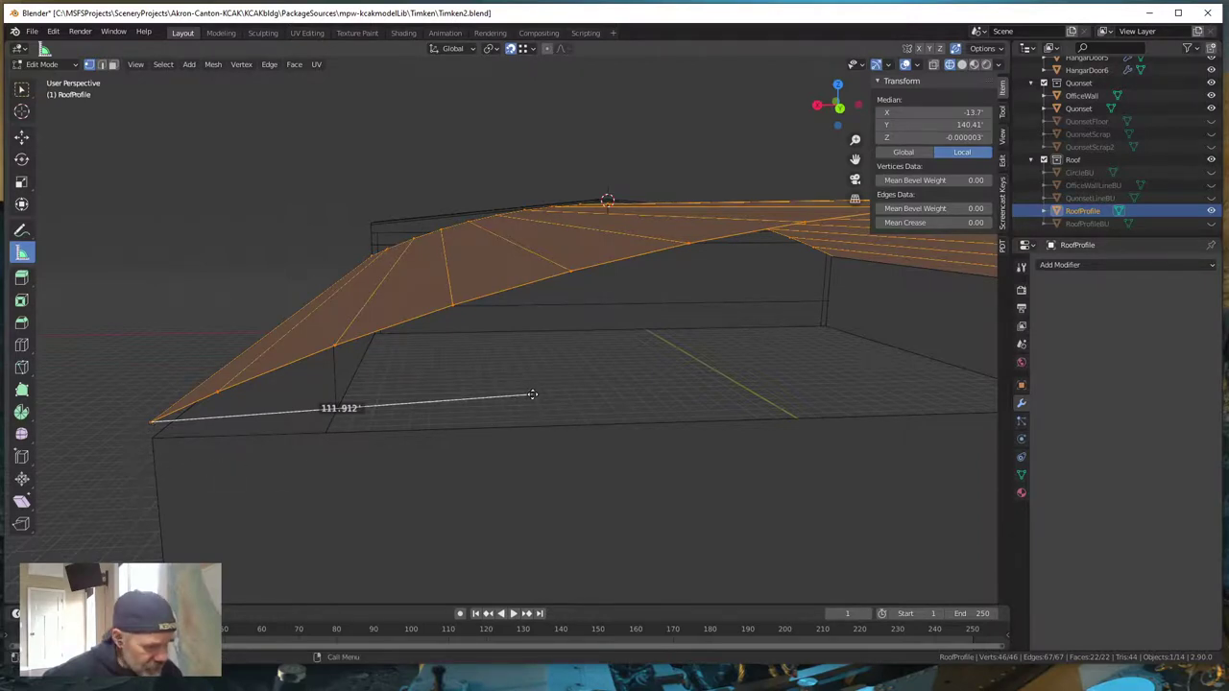
{"action": "left_click_drag", "start_coordinate": [531, 394], "coordinate": [155, 439]}
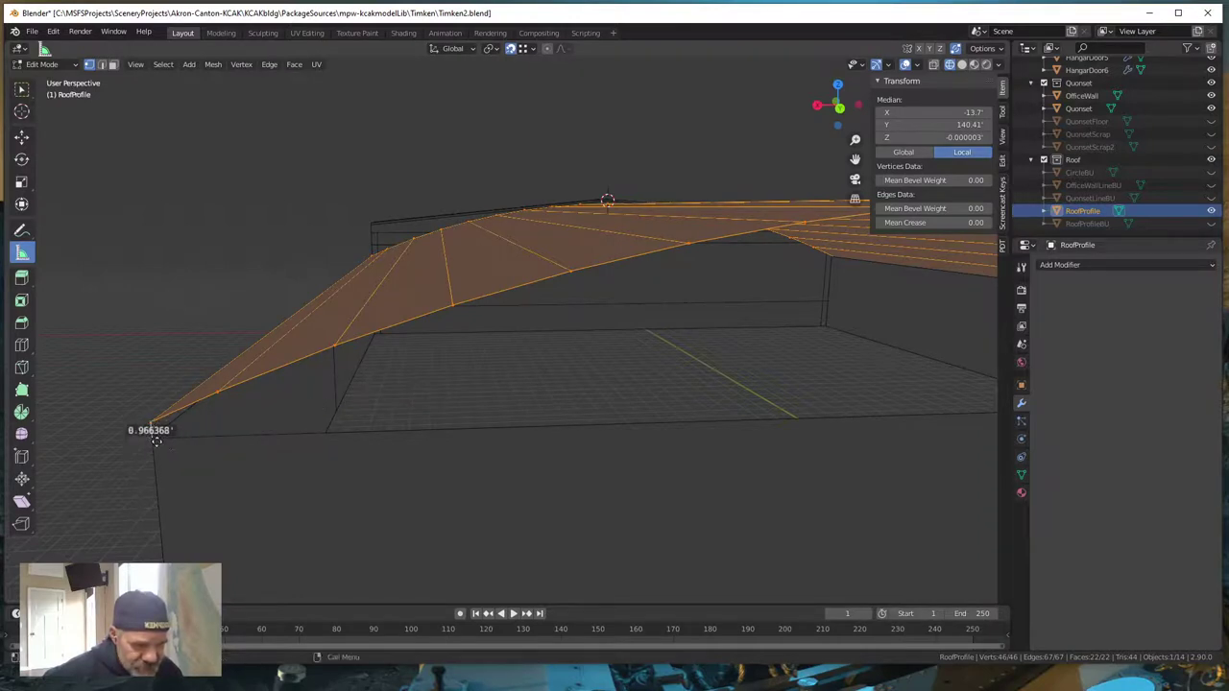
{"action": "middle_click_drag", "start_coordinate": [211, 480], "coordinate": [236, 477]}
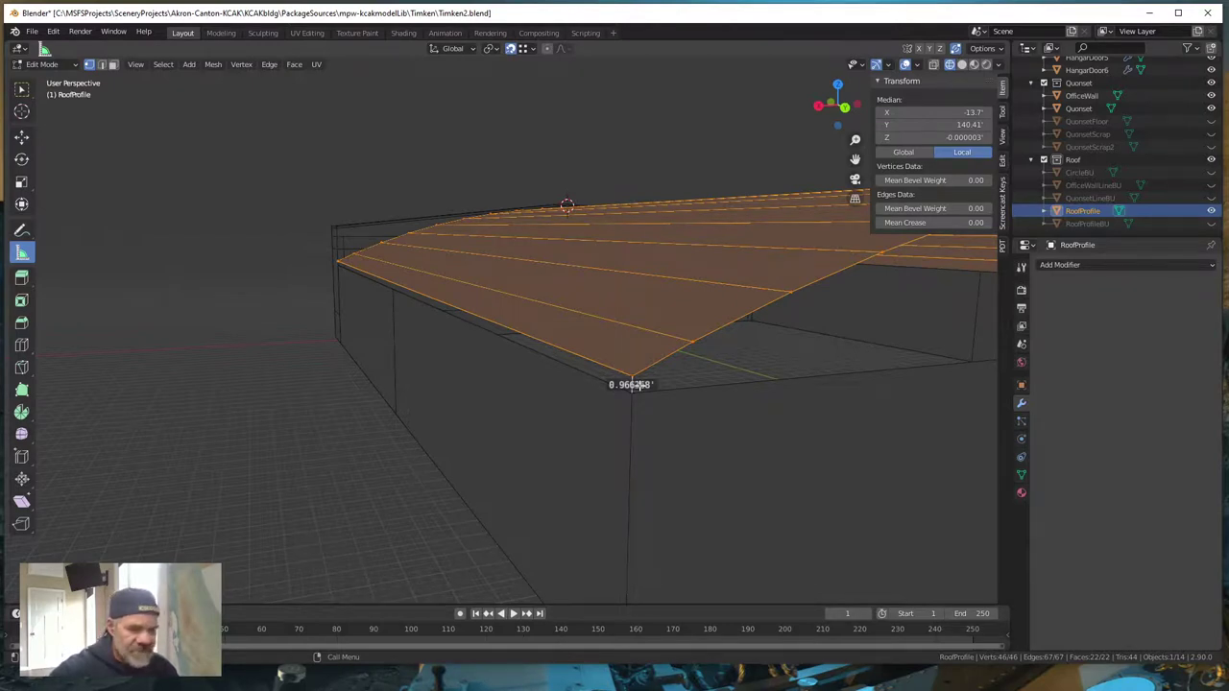
{"action": "key", "text": "Delete"}
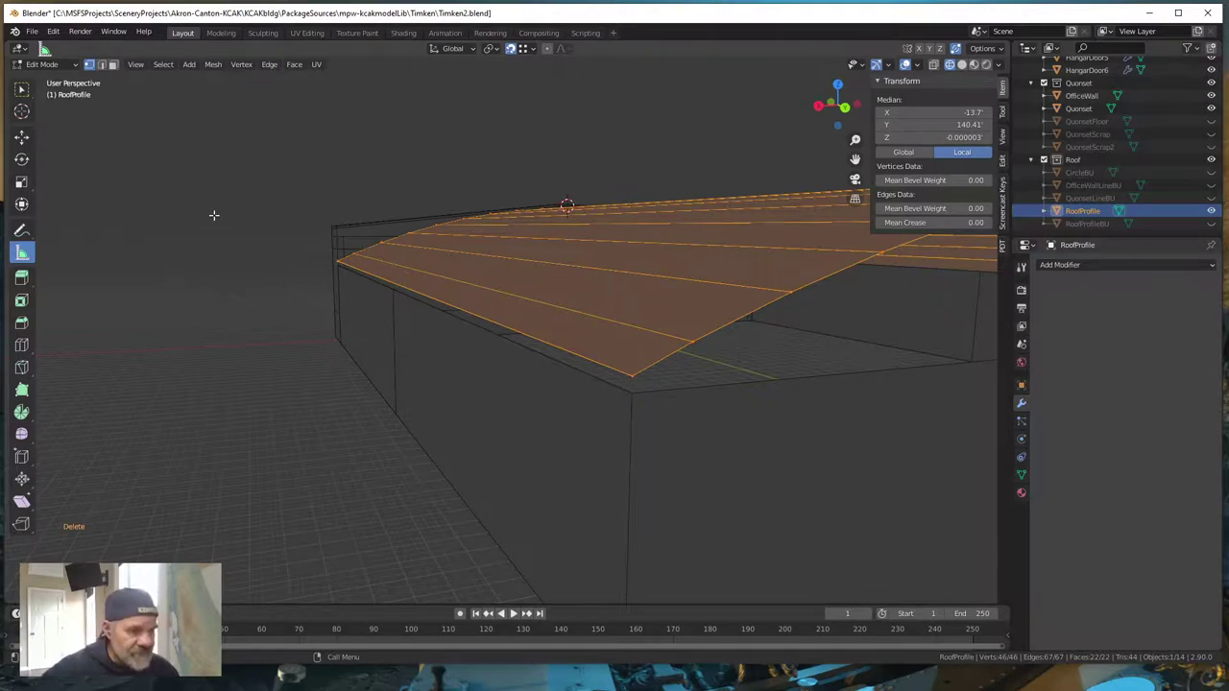
- Extrude the roof's selected outer edges 1 ft straight down along global Z (-1)
{"action": "left_click", "coordinate": [21, 91]}
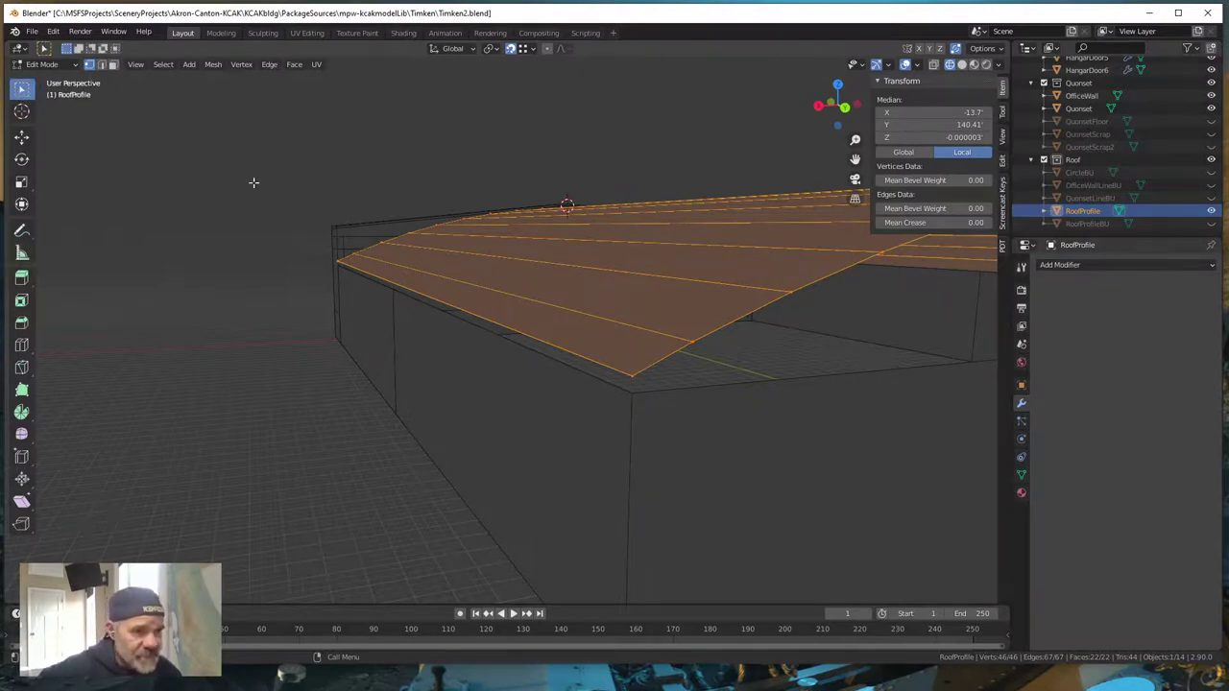
{"action": "middle_click_drag", "start_coordinate": [622, 384], "coordinate": [600, 362]}
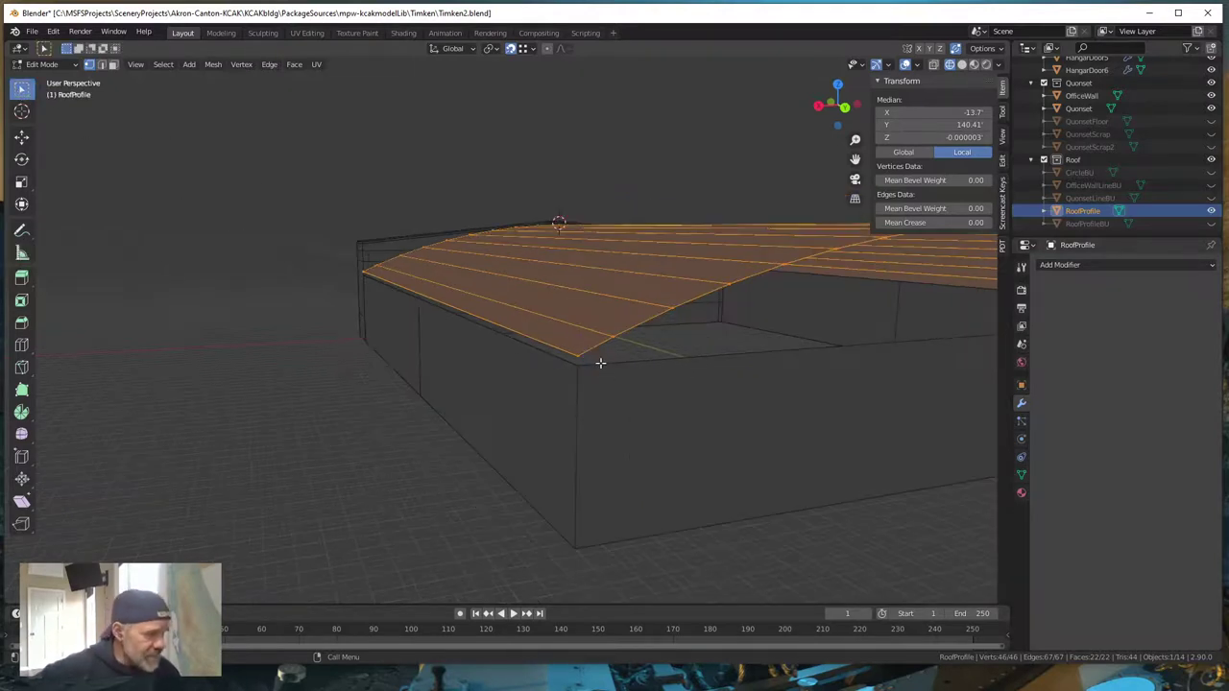
{"action": "middle_click_drag", "start_coordinate": [699, 269], "coordinate": [620, 325]}
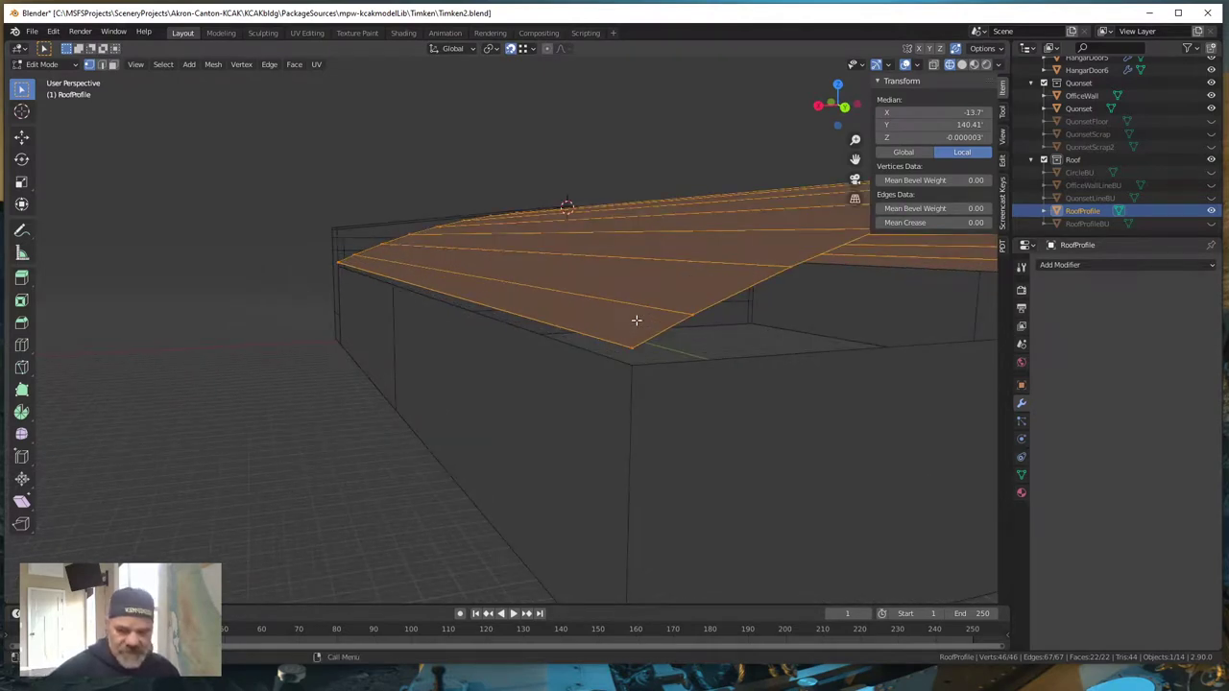
{"action": "key", "text": "e"}
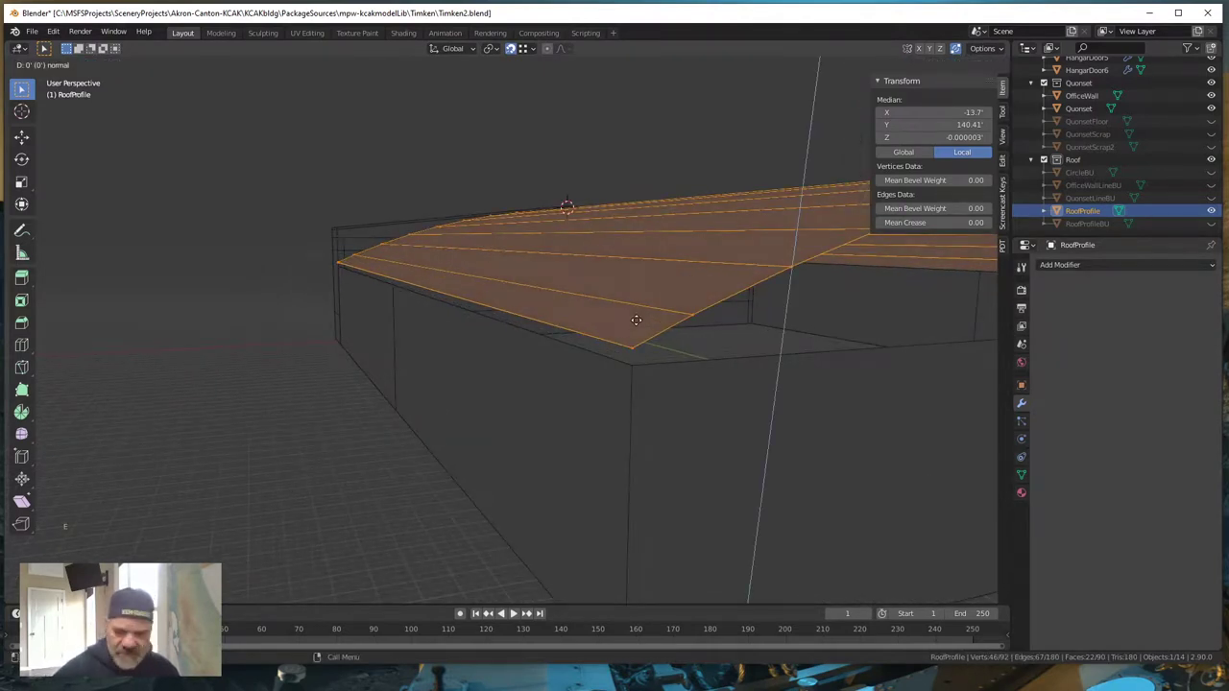
{"action": "key", "text": "z"}
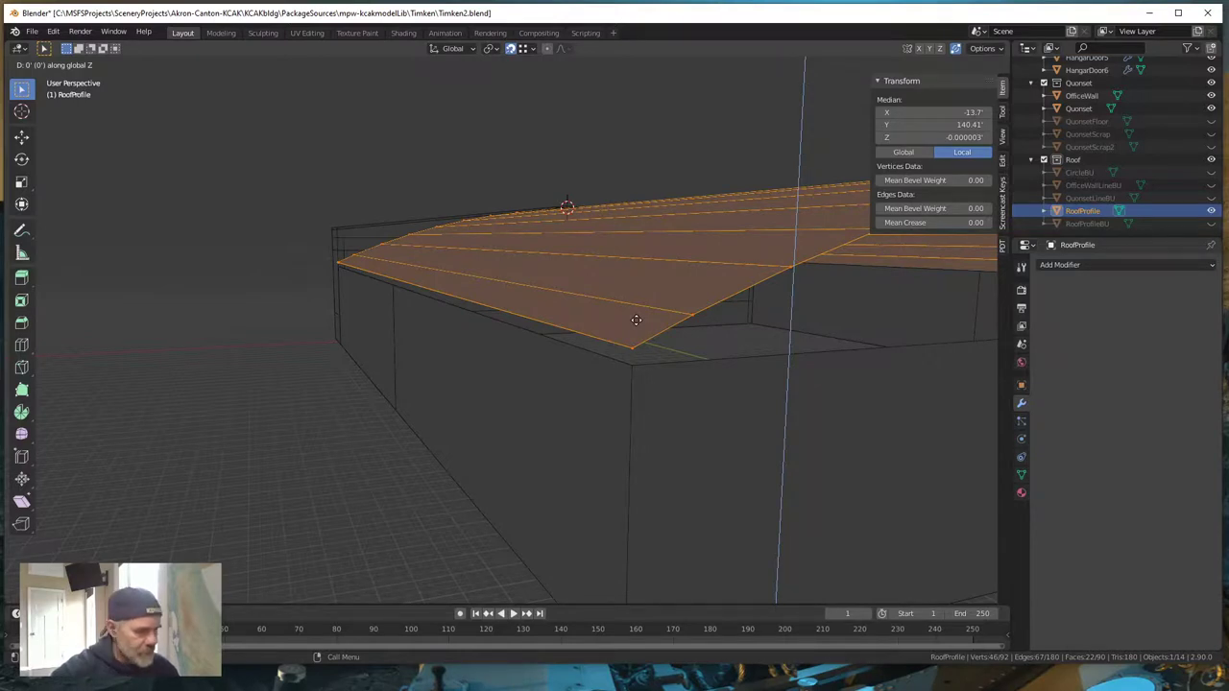
{"action": "type", "text": "-1"}
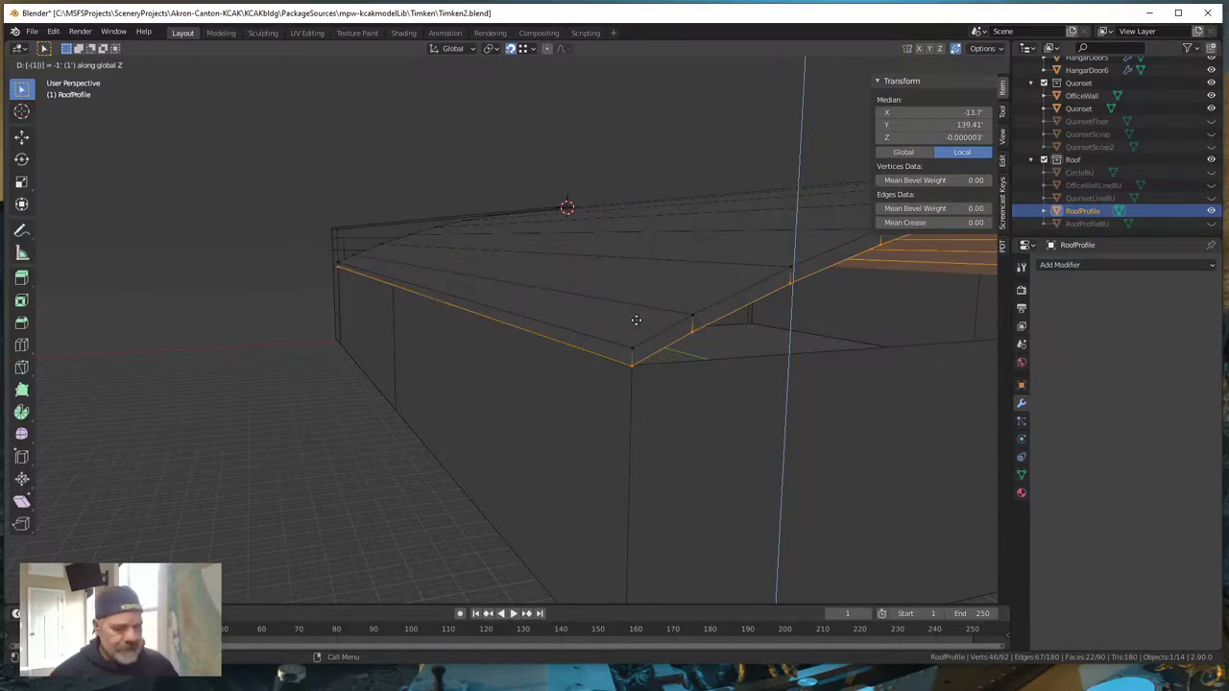
{"action": "key", "text": "Return"}
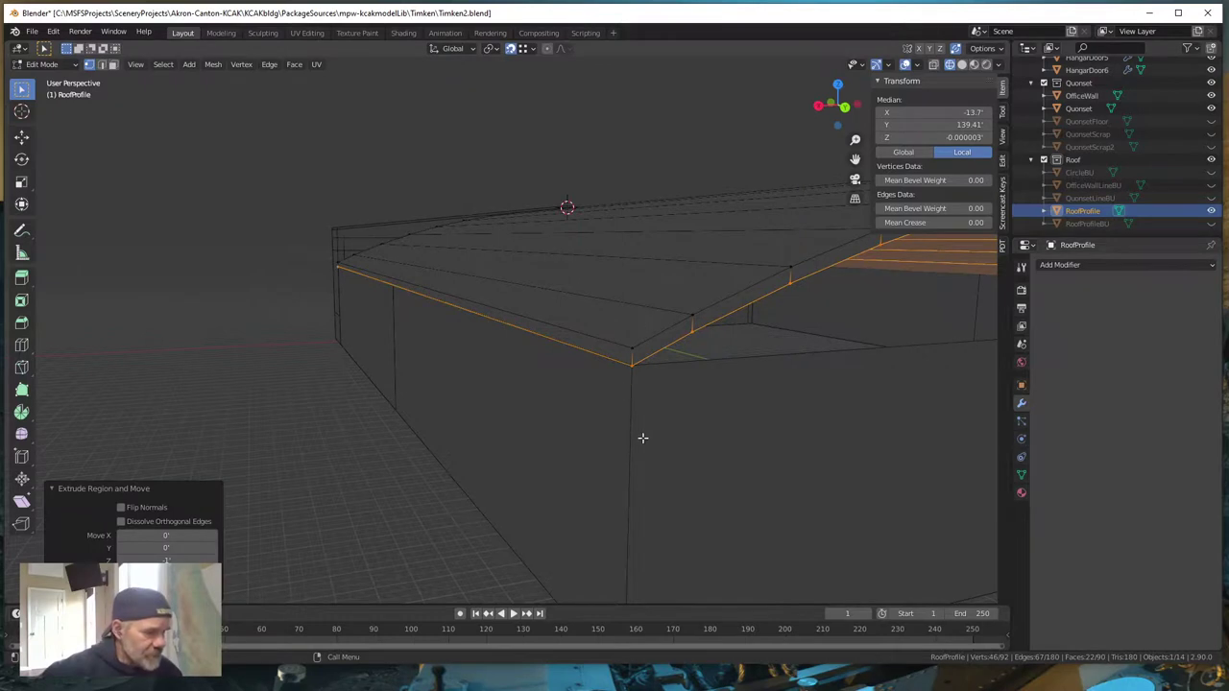
- Orbit, pan and zoom around the arched roof to inspect the new 1' drop
{"action": "middle_click_drag", "start_coordinate": [642, 438], "coordinate": [686, 455]}
{"action": "middle_click_drag", "start_coordinate": [774, 467], "coordinate": [713, 466]}
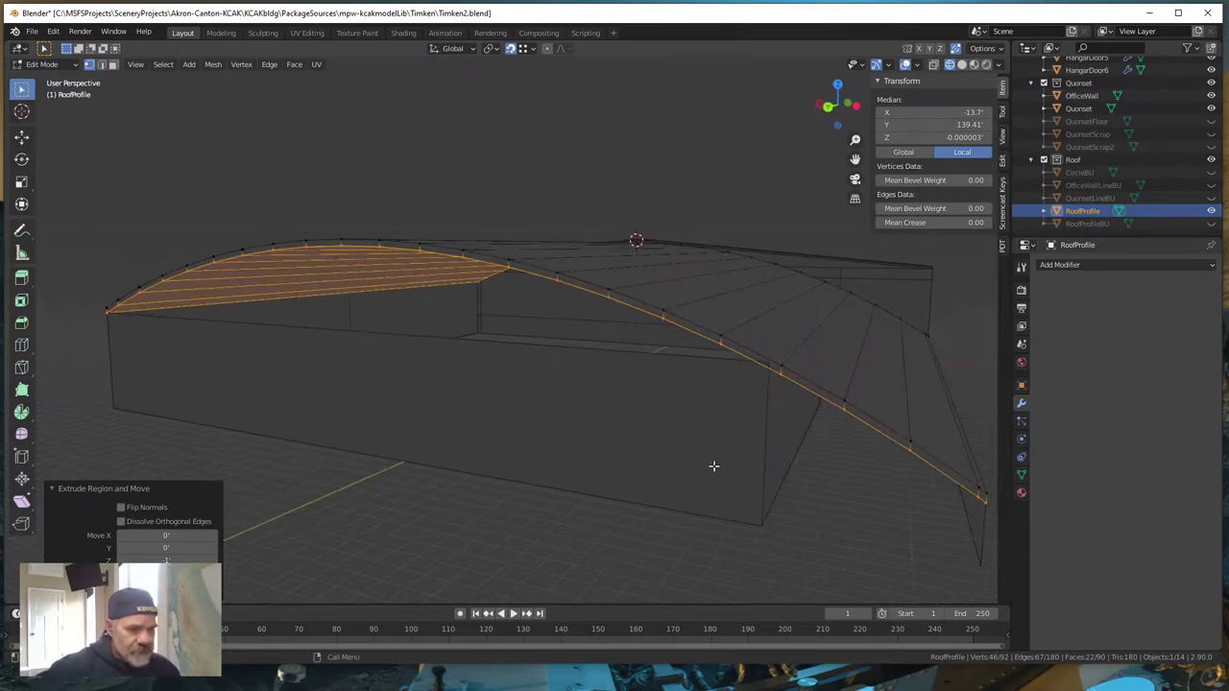
{"action": "middle_click_drag", "start_coordinate": [788, 489], "coordinate": [674, 403], "text": "shift"}
{"action": "scroll", "coordinate": [651, 397], "scroll_direction": "up", "scroll_amount": 3}
{"action": "scroll", "coordinate": [674, 404], "scroll_direction": "down", "scroll_amount": 5}
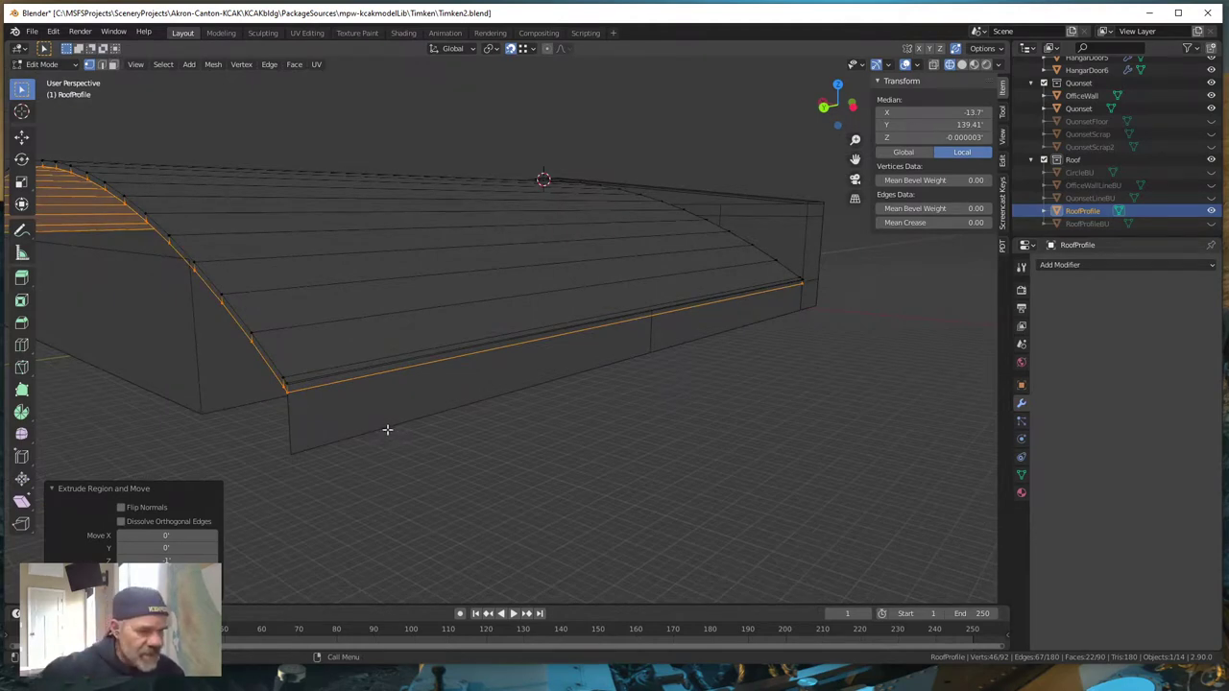
{"action": "scroll", "coordinate": [387, 430], "scroll_direction": "down", "scroll_amount": 3}
{"action": "middle_click_drag", "start_coordinate": [406, 439], "coordinate": [548, 470], "text": "shift"}
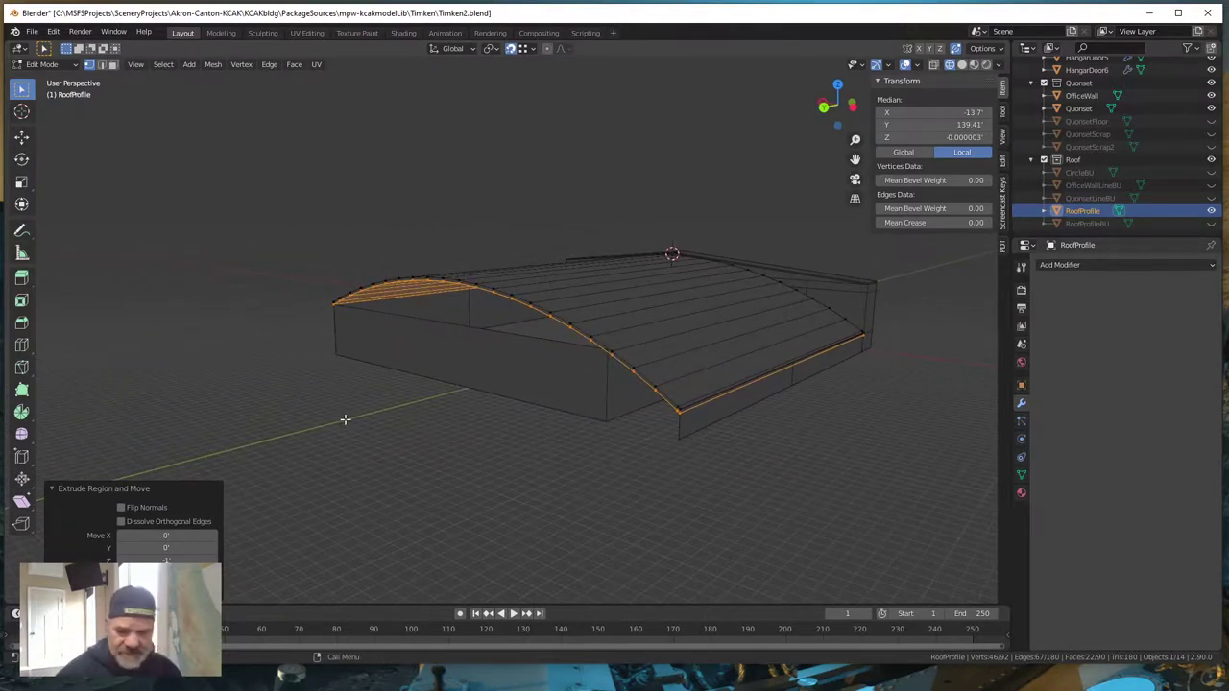
- Leave Edit Mode and orbit to view the 144' × 26.5' × 140' roof on the walls
{"action": "key", "text": "Tab"}
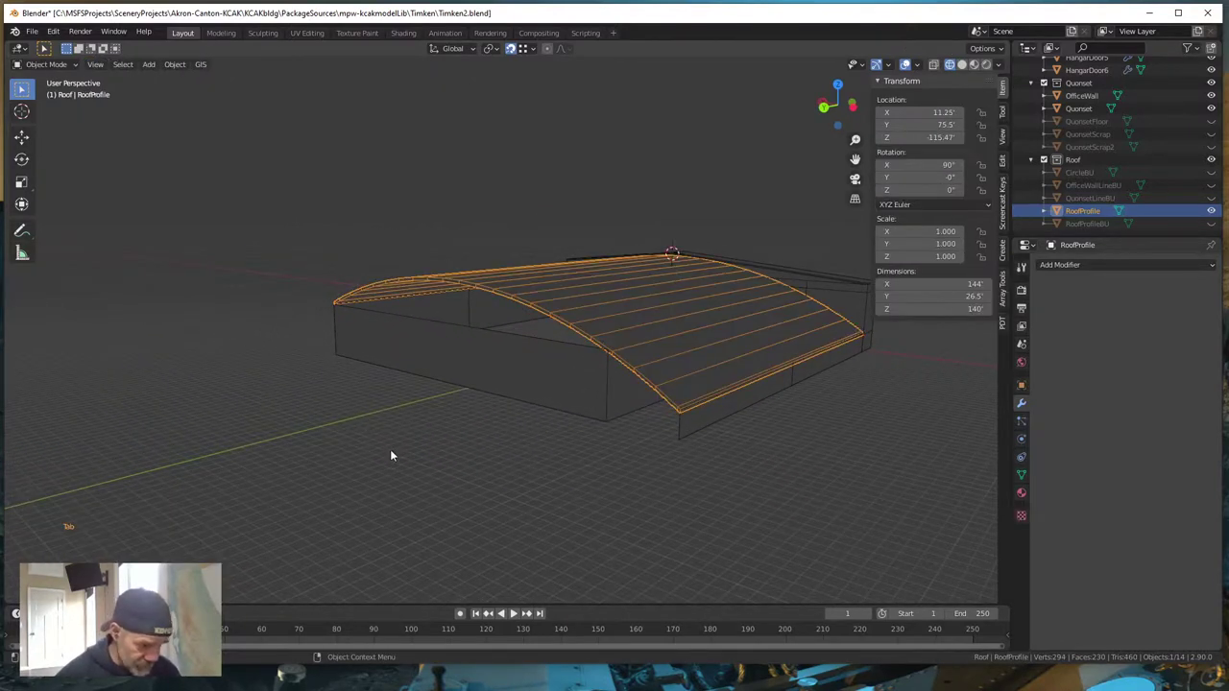
{"action": "mouse_move", "coordinate": [502, 447]}
{"action": "middle_mouse_down"}
{"action": "mouse_move", "coordinate": [503, 463]}
{"action": "mouse_move", "coordinate": [484, 459]}
{"action": "middle_mouse_up"}
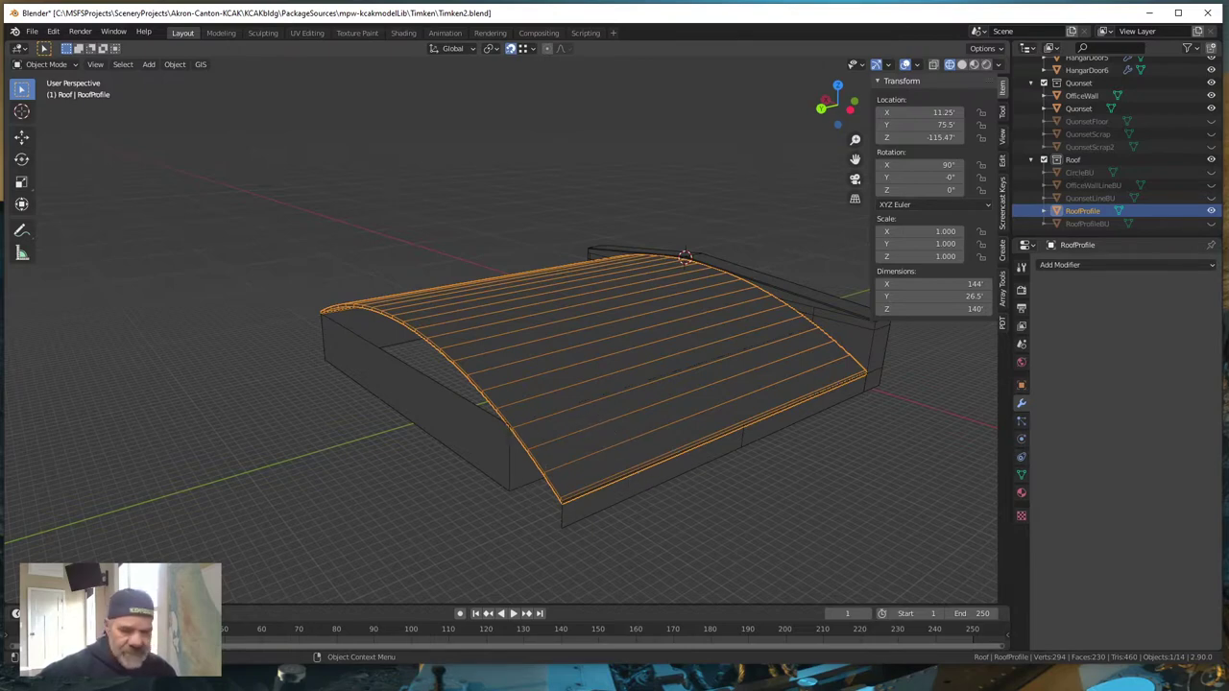
- Switch to Google Earth Pro and orbit, zoom and tilt around the real Timken hangar's arched roof
{"action": "key", "text": "alt+Tab"}
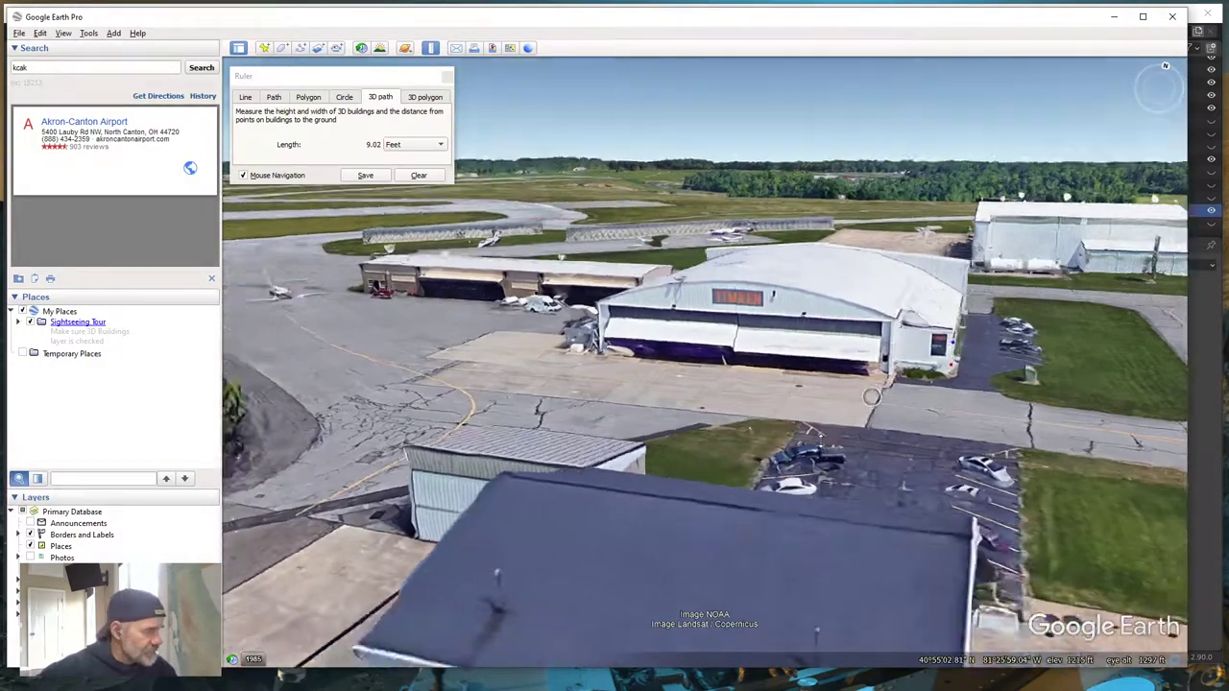
{"action": "middle_click_drag", "start_coordinate": [871, 396], "coordinate": [550, 467]}
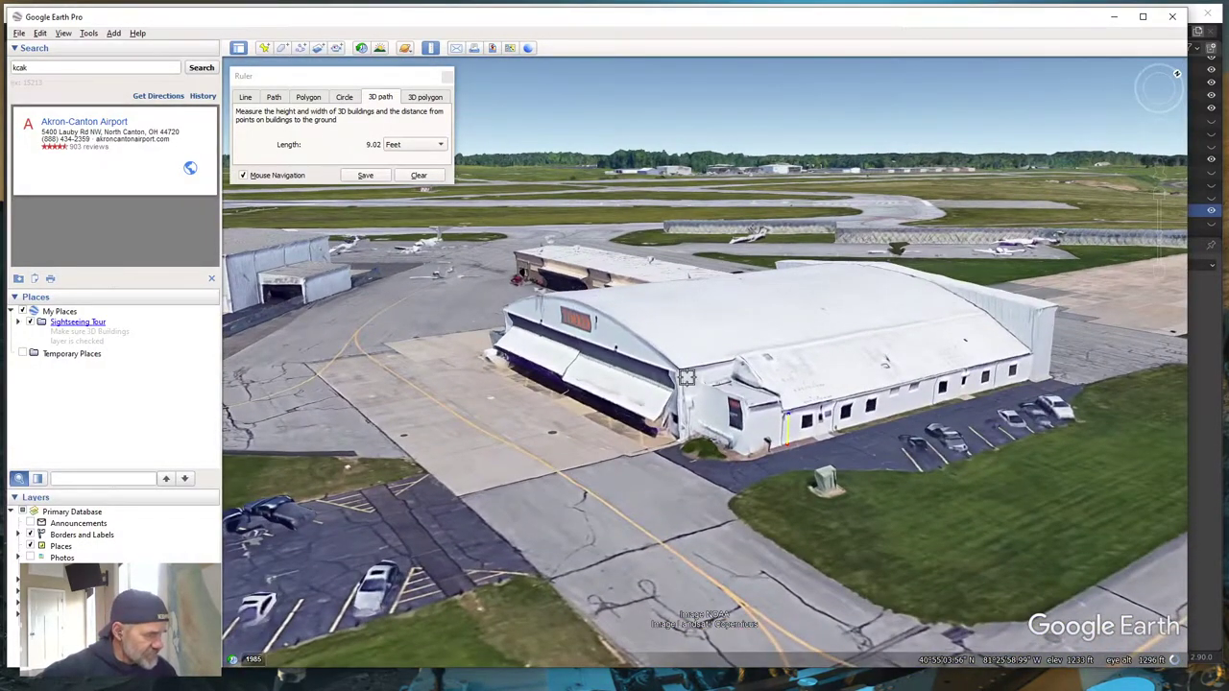
{"action": "scroll", "coordinate": [691, 384], "scroll_direction": "up", "scroll_amount": 2}
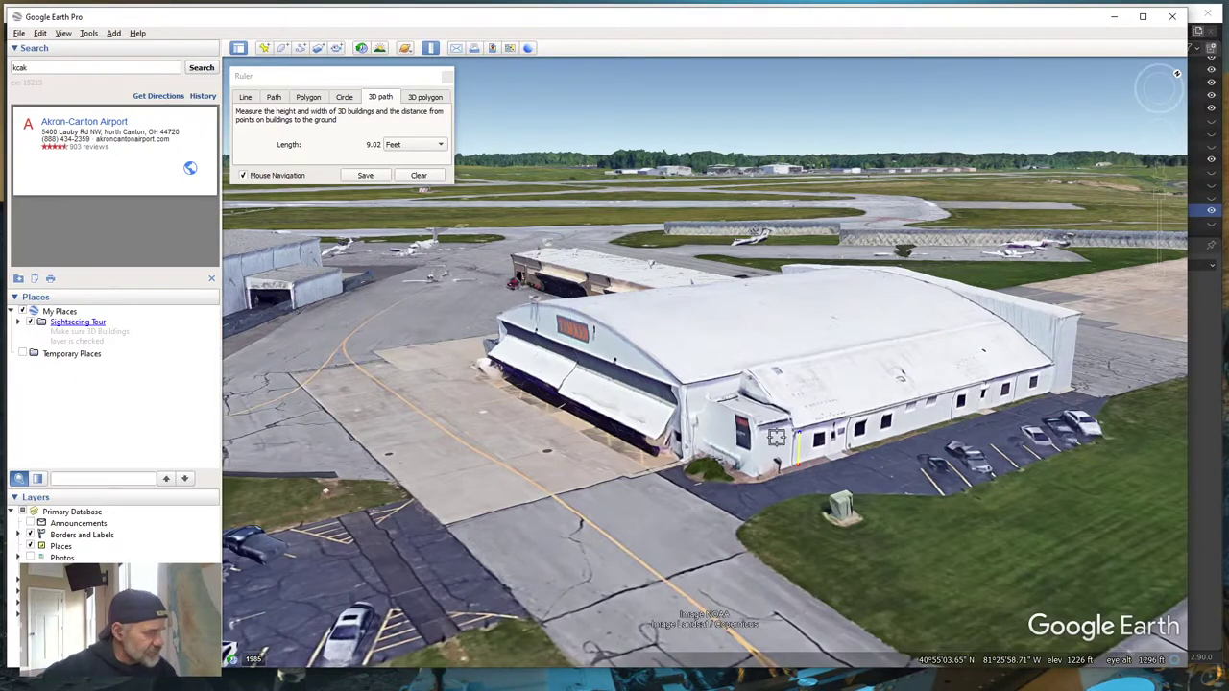
{"action": "middle_click_drag", "start_coordinate": [777, 437], "coordinate": [775, 397]}
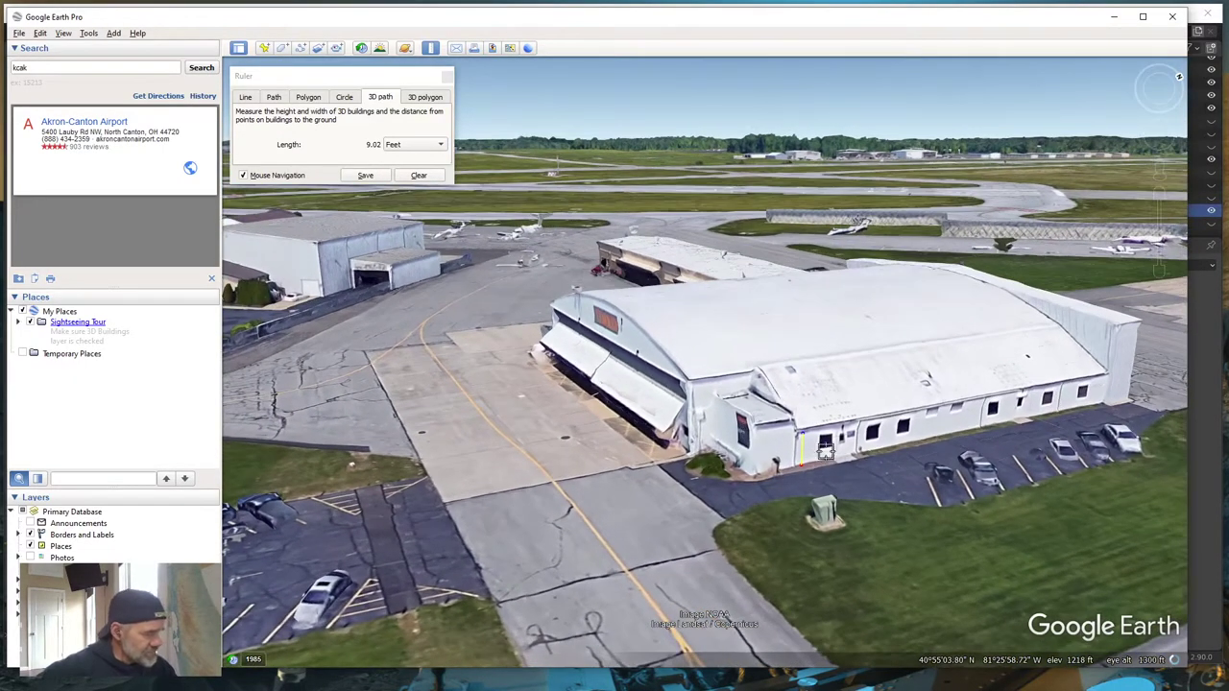
{"action": "middle_click_drag", "start_coordinate": [656, 403], "coordinate": [658, 361]}
{"action": "middle_click_drag", "start_coordinate": [852, 384], "coordinate": [854, 403]}
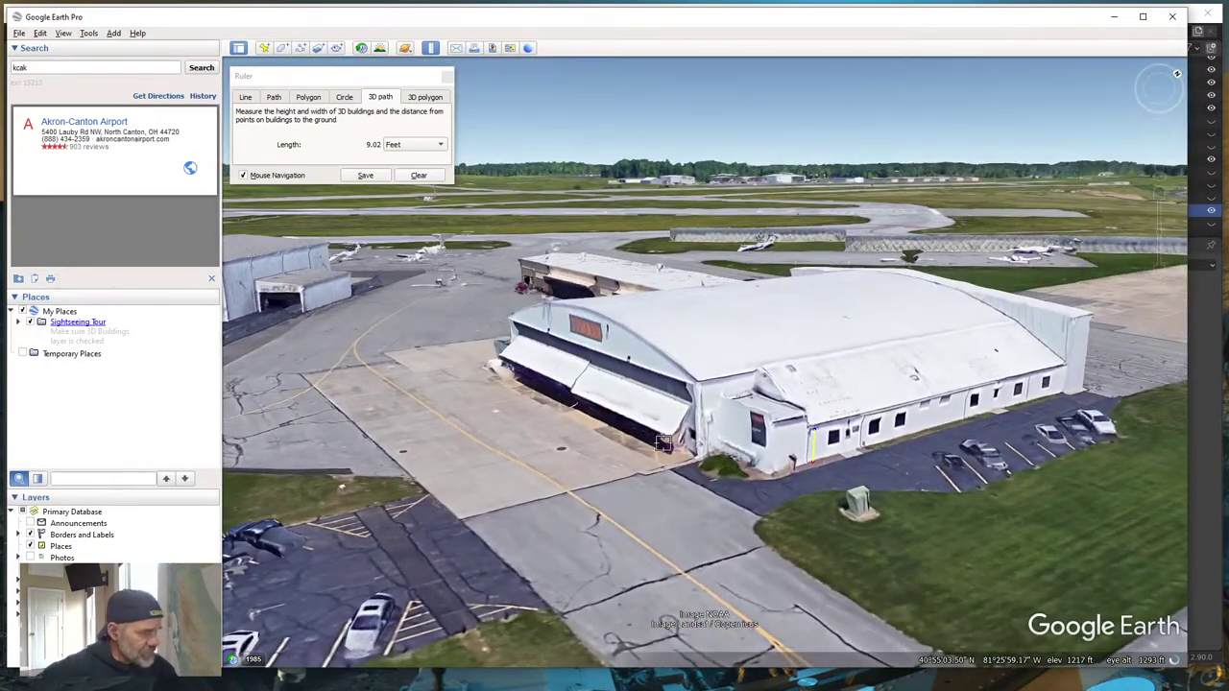
{"action": "middle_click_drag", "start_coordinate": [677, 434], "coordinate": [705, 459]}
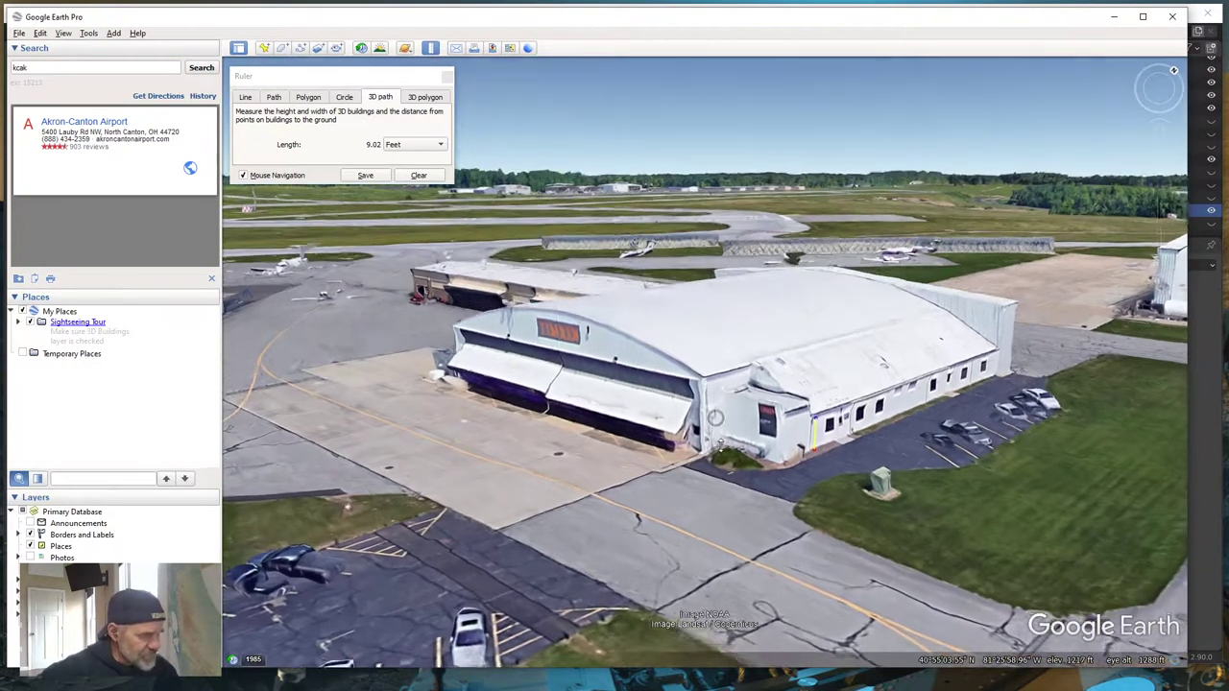
{"action": "middle_click_drag", "start_coordinate": [714, 458], "coordinate": [726, 499]}
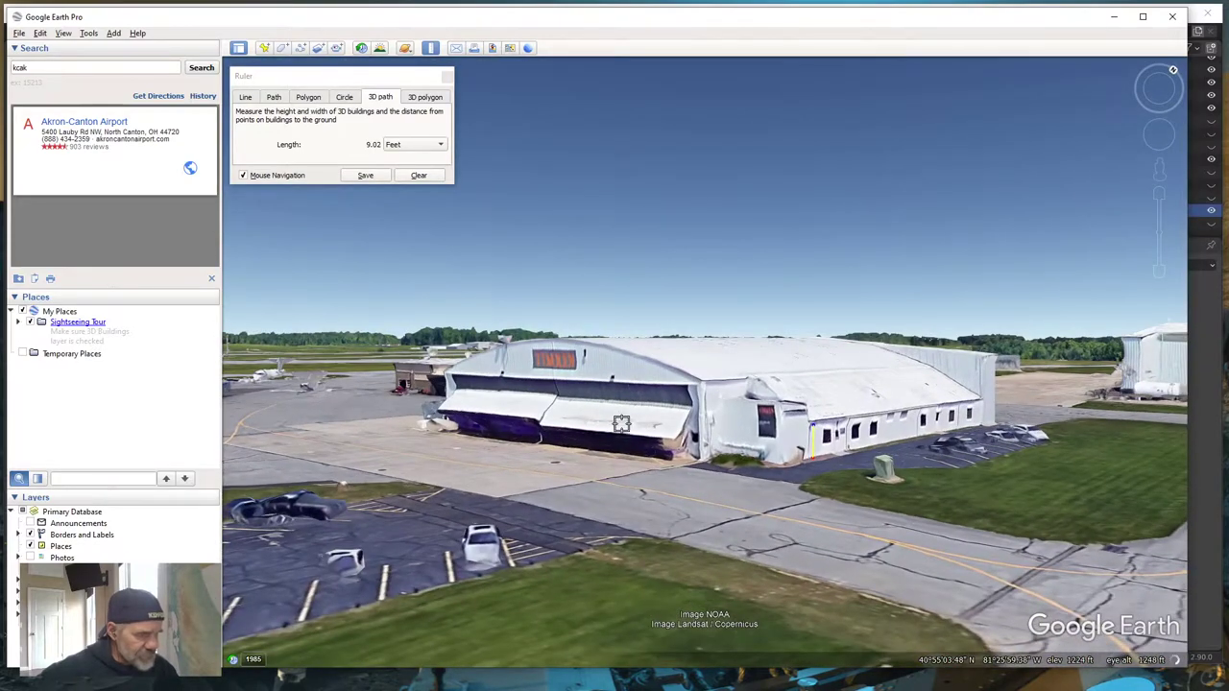
{"action": "middle_click_drag", "start_coordinate": [726, 406], "coordinate": [824, 332]}
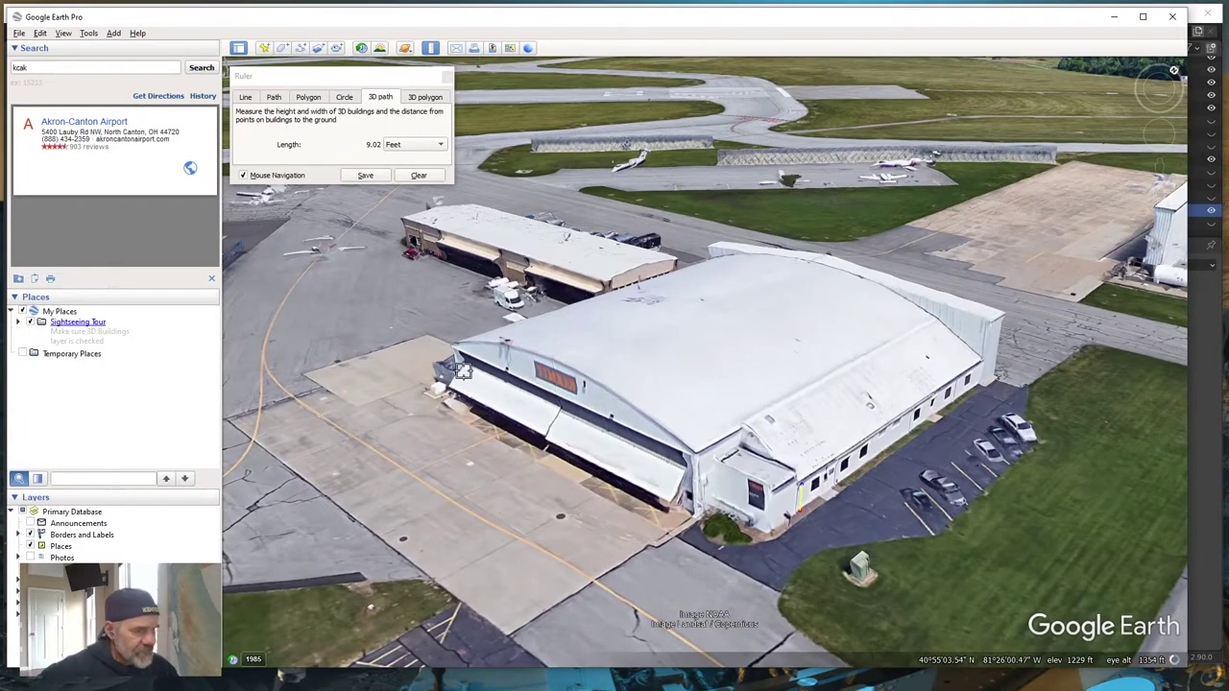